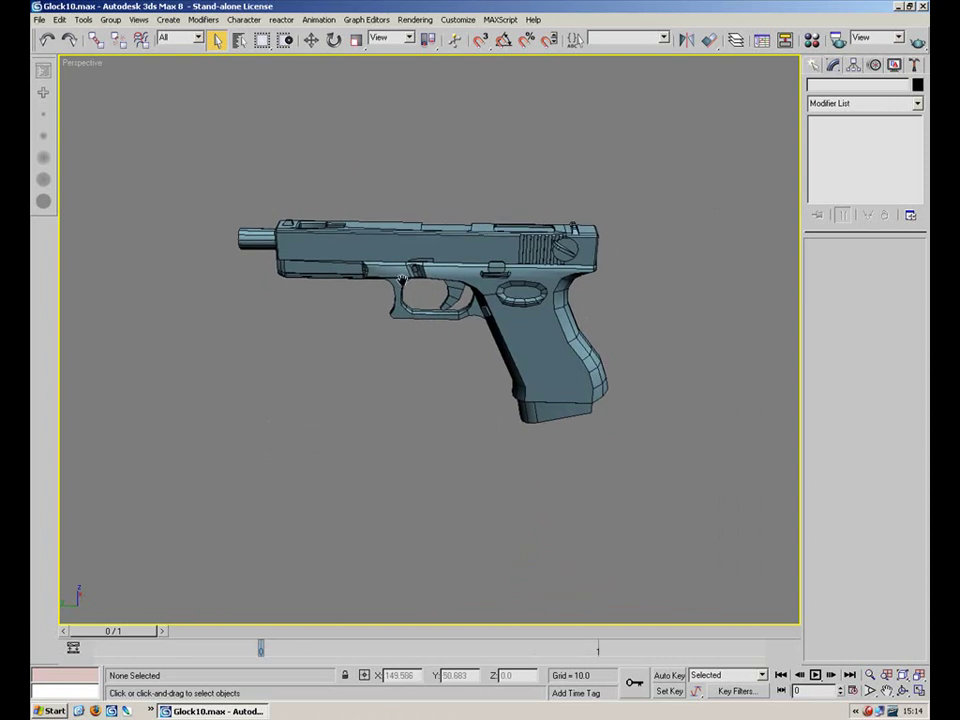
Select the pistol mesh
alt+middle_drag(378, 381, 627, 333)
click(627, 333)
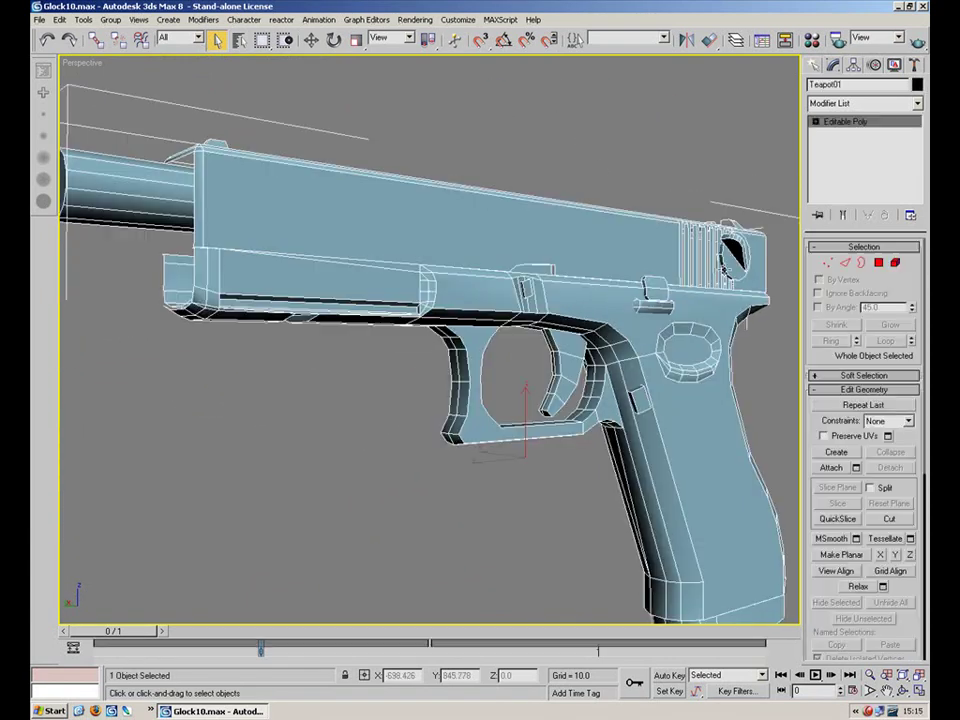
click(879, 264)
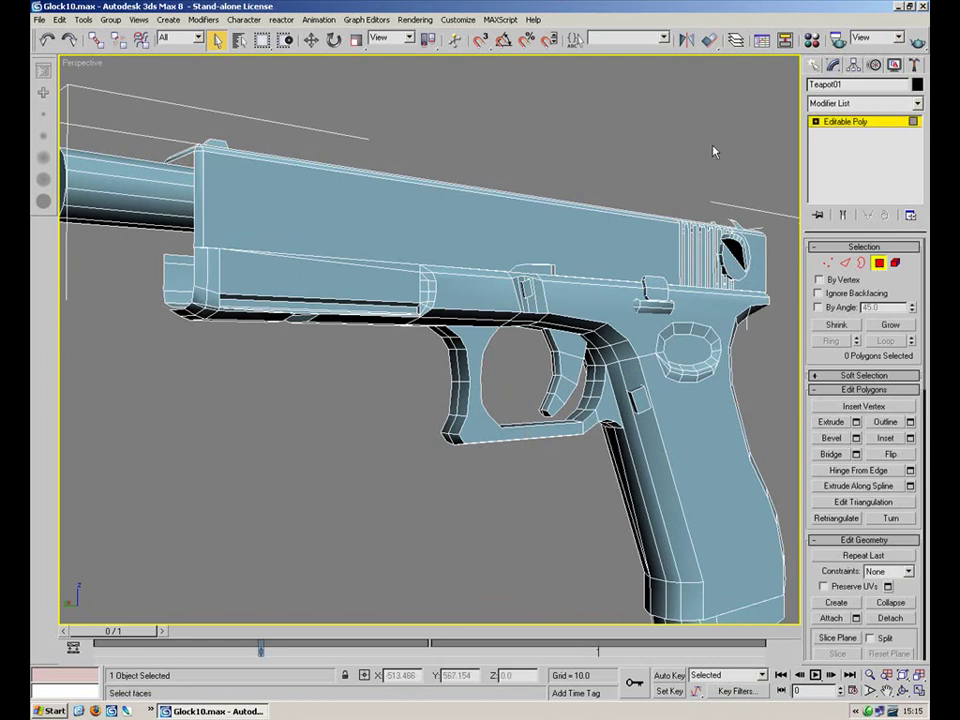
drag(505, 495, 480, 498)
alt+middle_drag(584, 304, 525, 343)
click(537, 505)
middle_drag(584, 494, 487, 378)
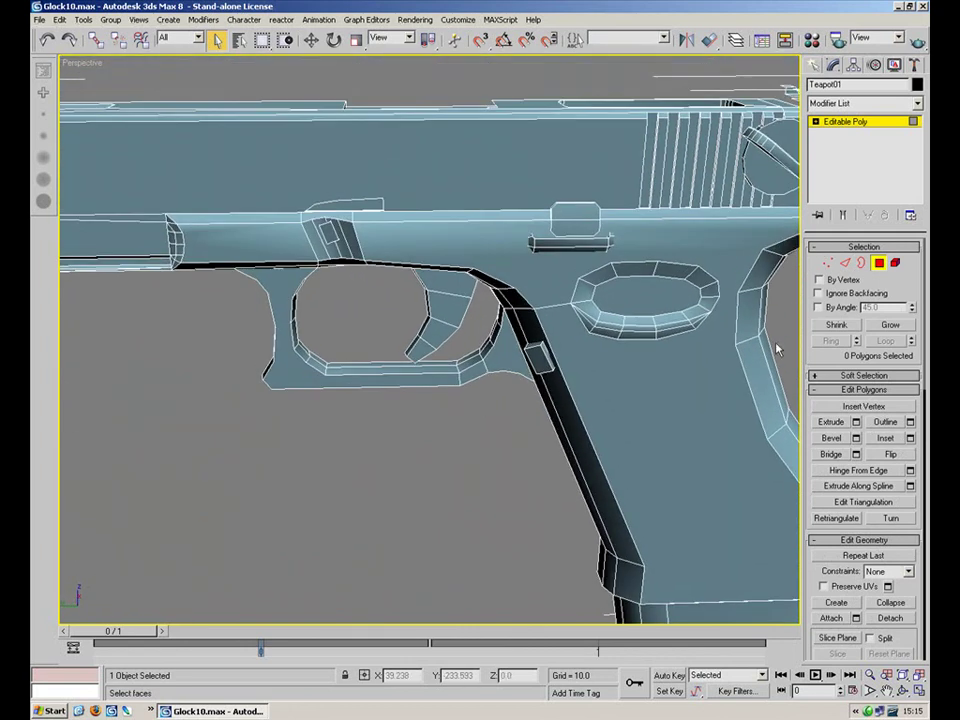
click(877, 261)
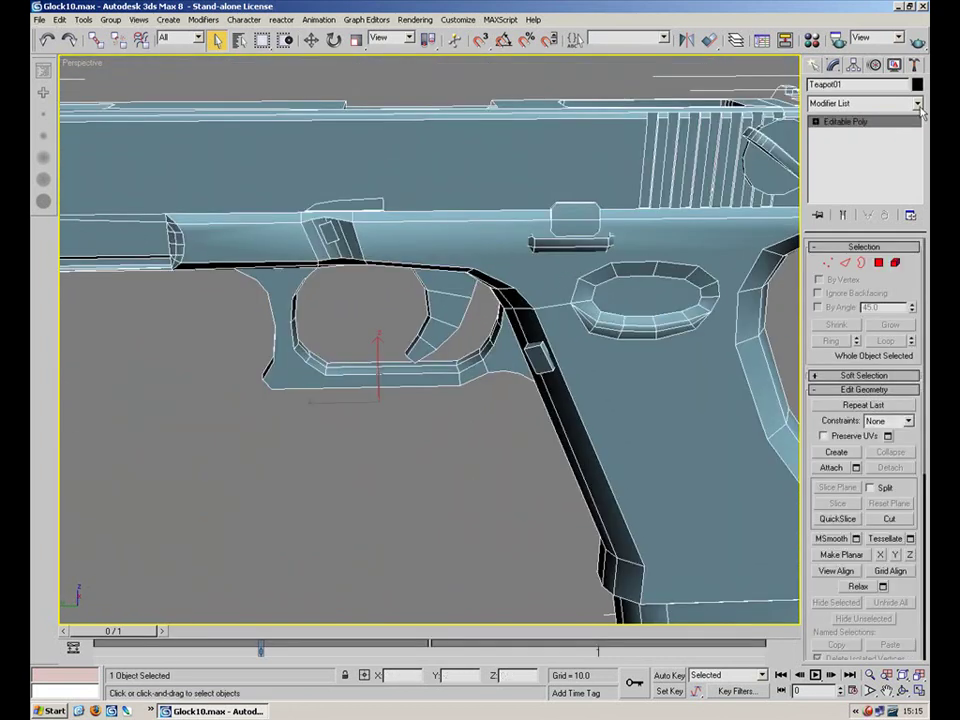
Add an Unwrap UVW modifier to the pistol mesh and open its UV editor
click(917, 103)
scroll(860, 400, down, 14)
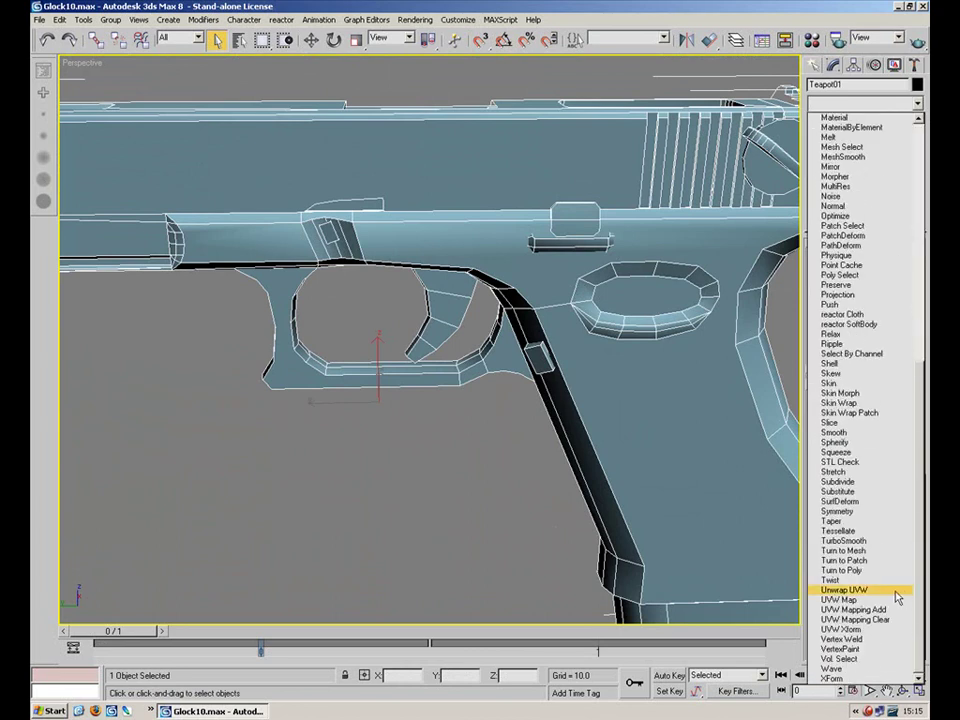
click(850, 525)
click(870, 277)
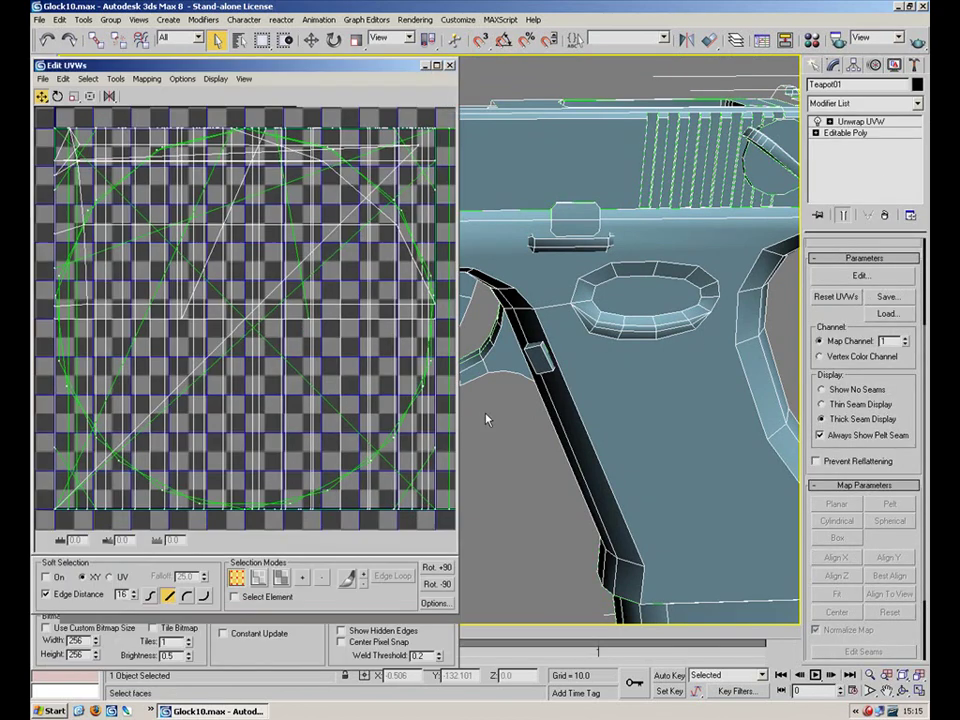
Select all UV vertices and move them out of the texture square, placing them directly above it
drag(389, 165, 143, 400)
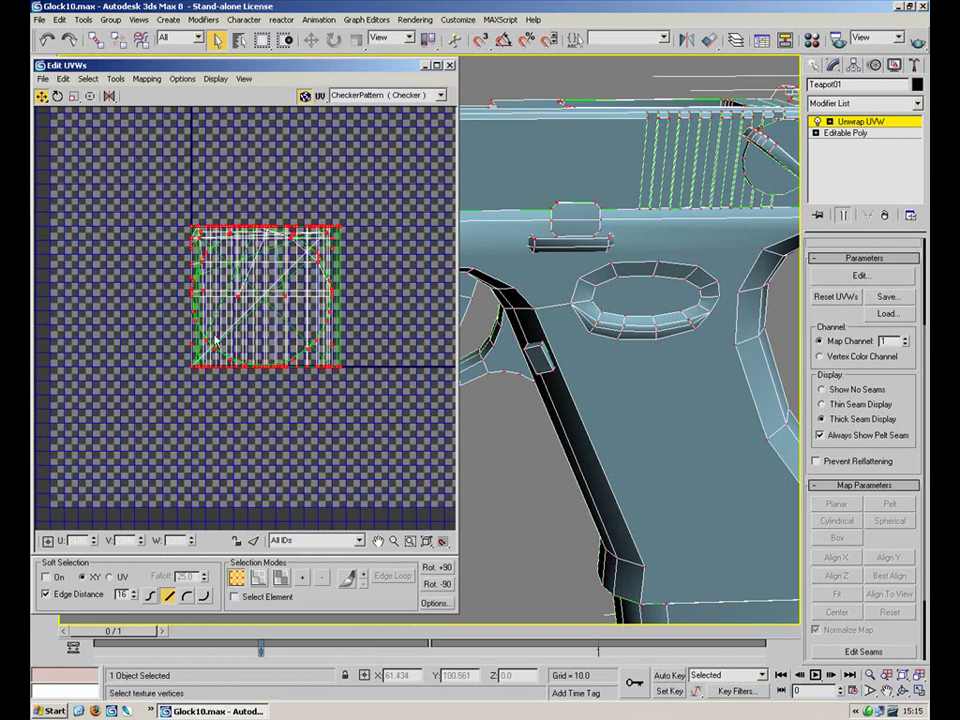
drag(308, 210, 362, 152)
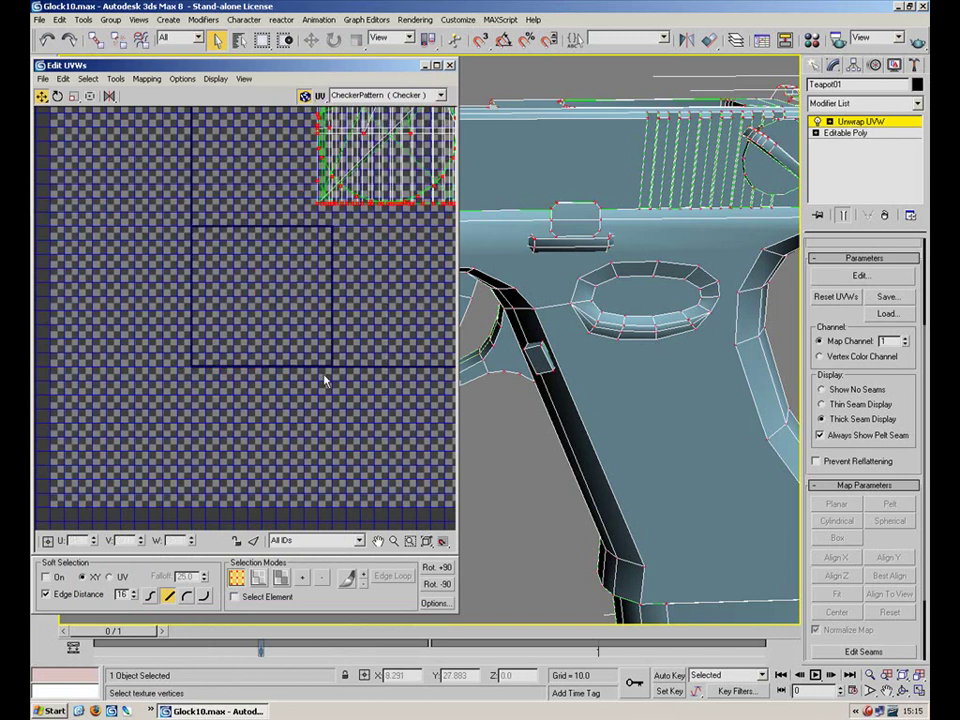
click(343, 250)
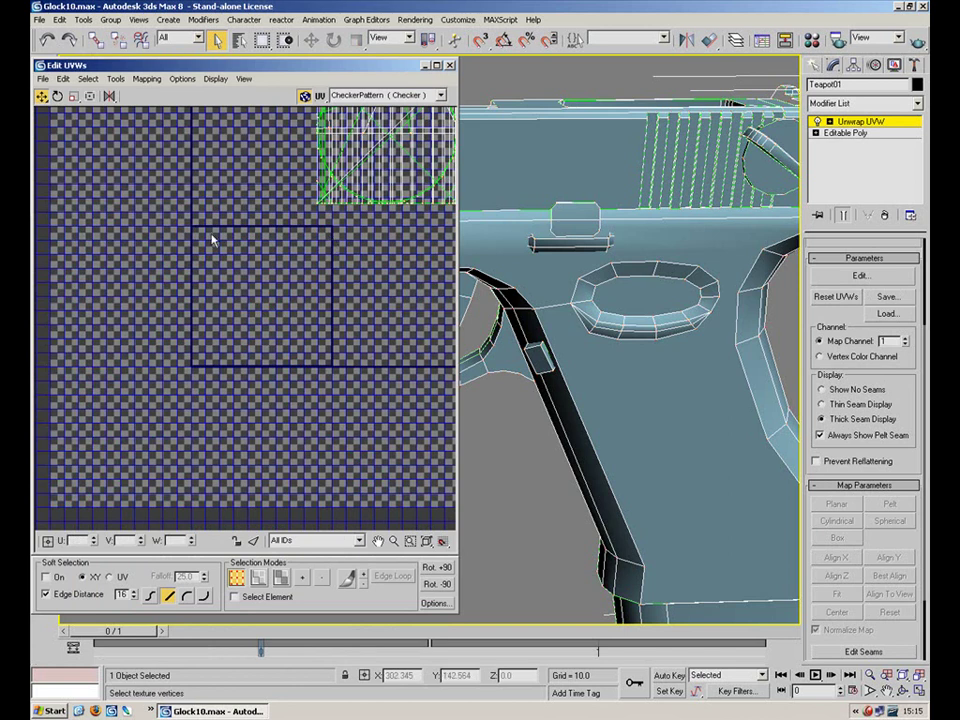
middle_drag(408, 205, 301, 430)
drag(163, 440, 163, 440)
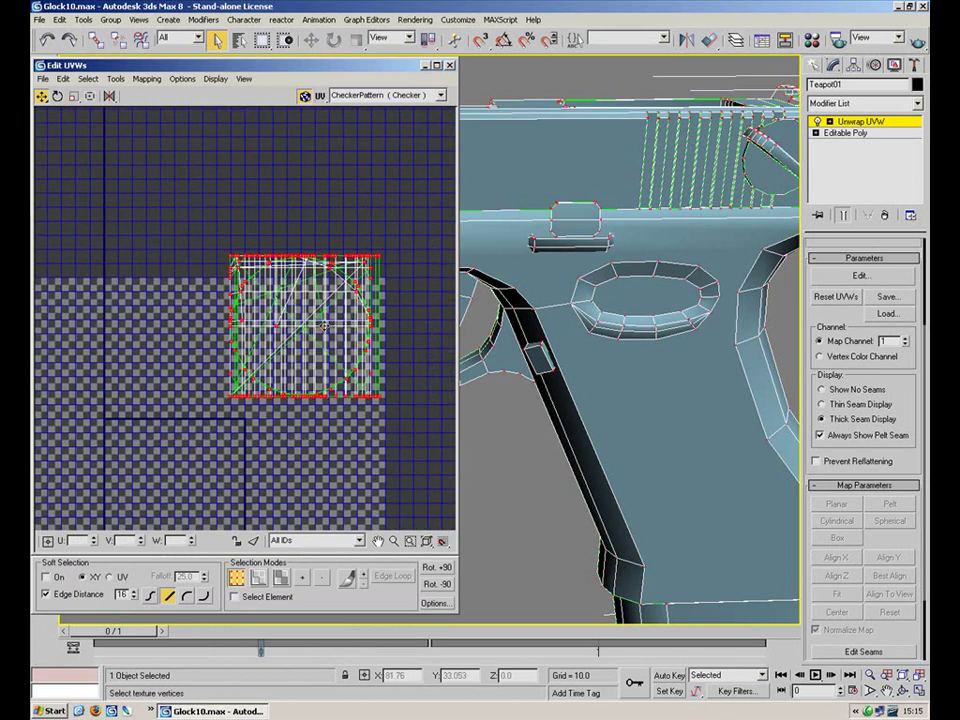
drag(323, 327, 205, 248)
Switch the Unwrap UVW modifier to the Face level and select the large side face of the grip and frame
click(829, 121)
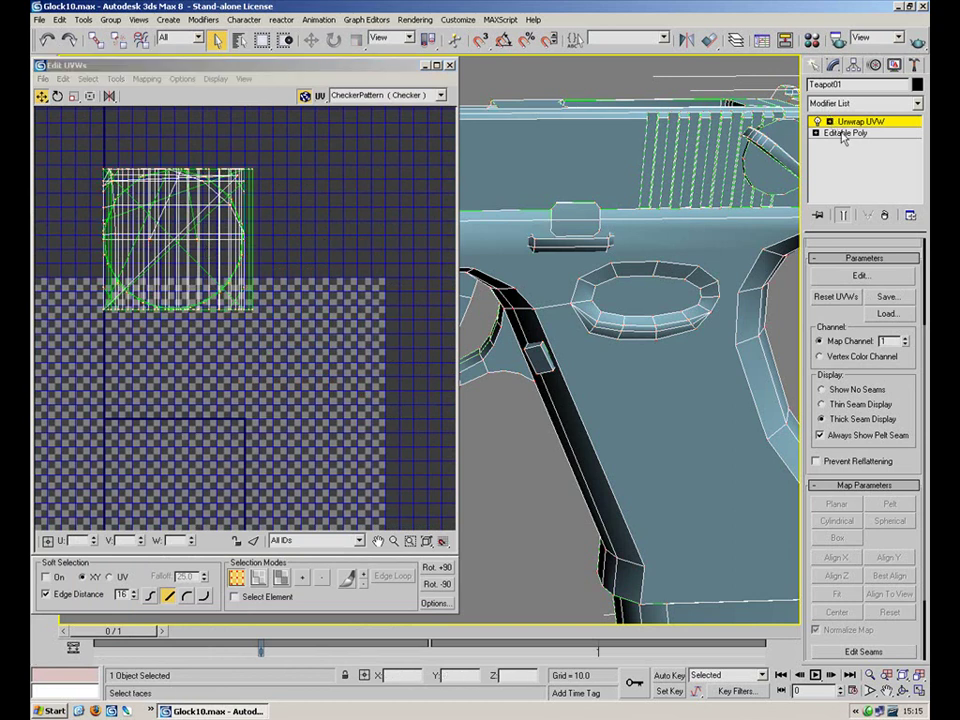
click(855, 155)
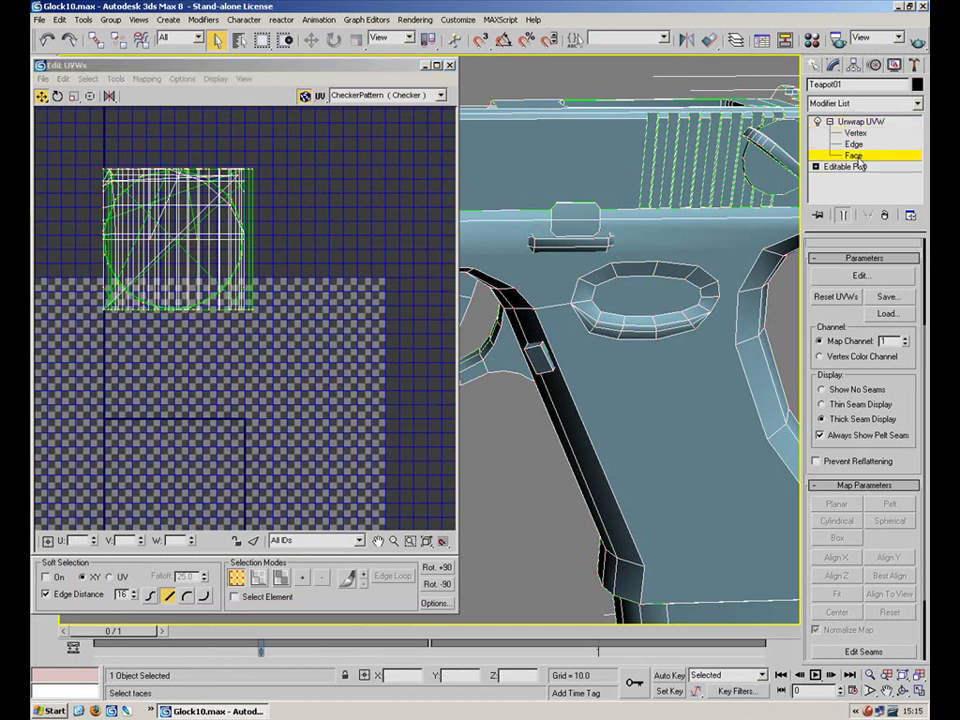
click(666, 397)
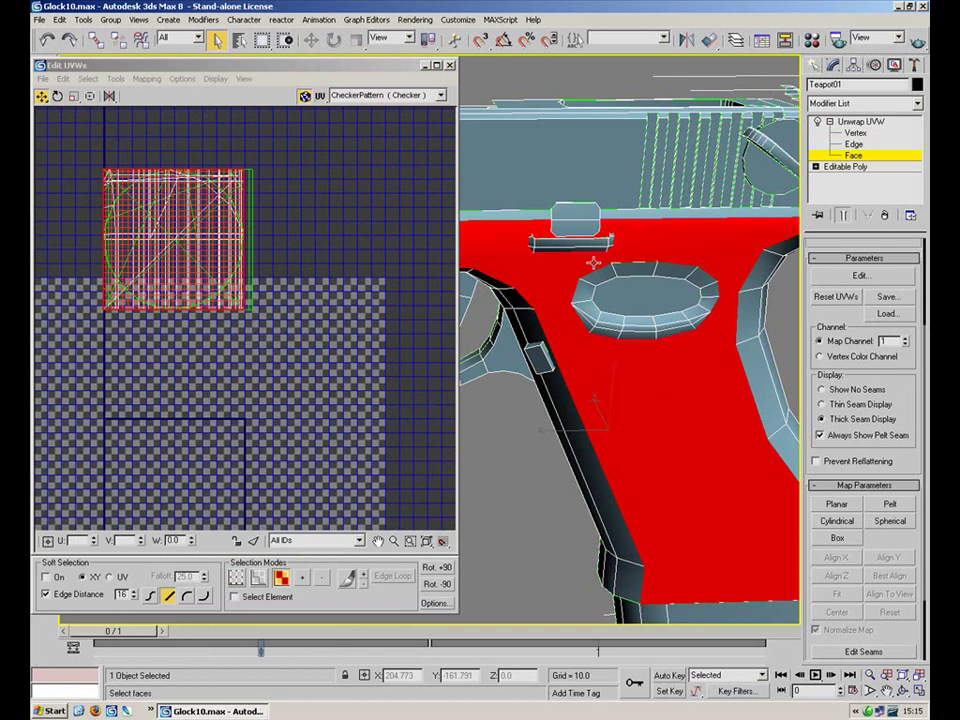
Add every face of the oval recess on the side of the grip, including its inner face, to the selection
scroll(594, 263, up, 8)
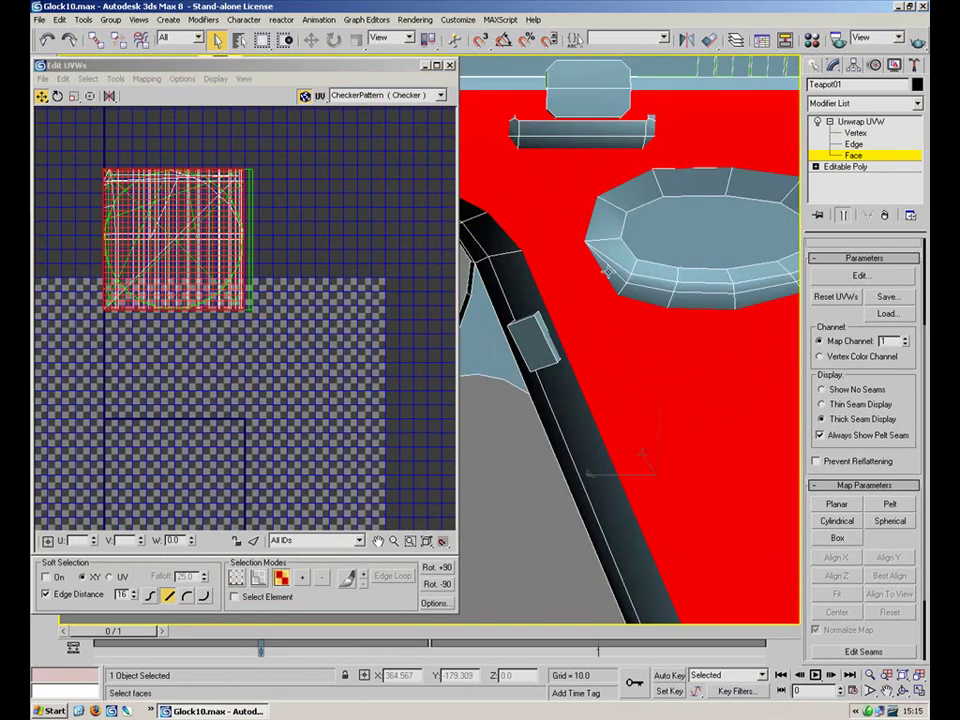
ctrl+click(616, 272)
ctrl+click(621, 284)
ctrl+click(621, 271)
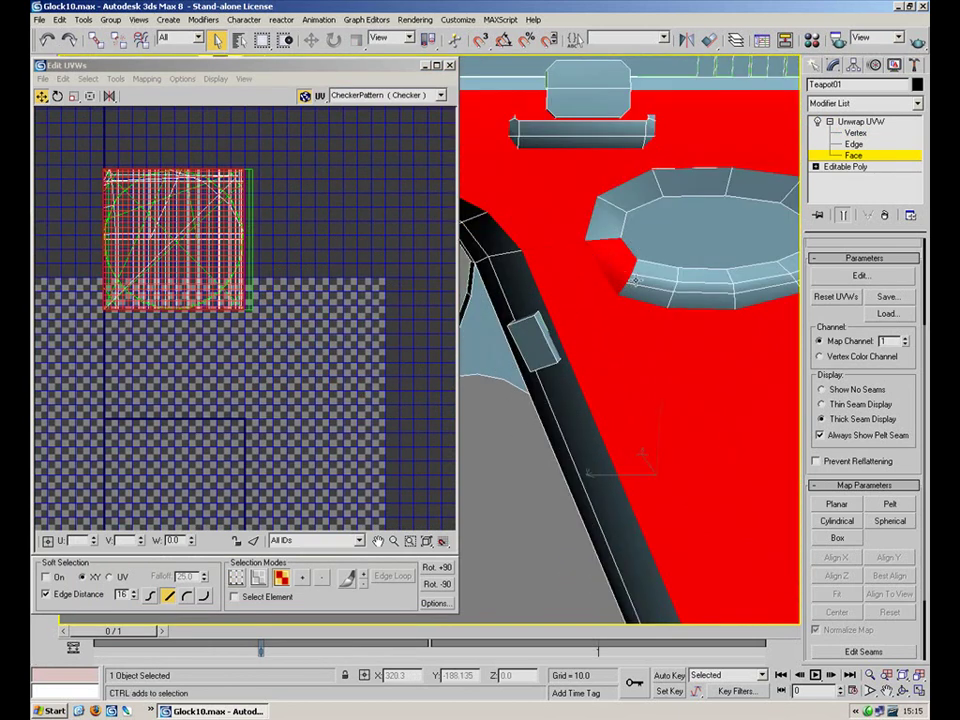
ctrl+click(645, 293)
ctrl+click(652, 279)
ctrl+click(677, 246)
ctrl+click(611, 219)
ctrl+click(635, 186)
ctrl+click(685, 180)
ctrl+click(737, 184)
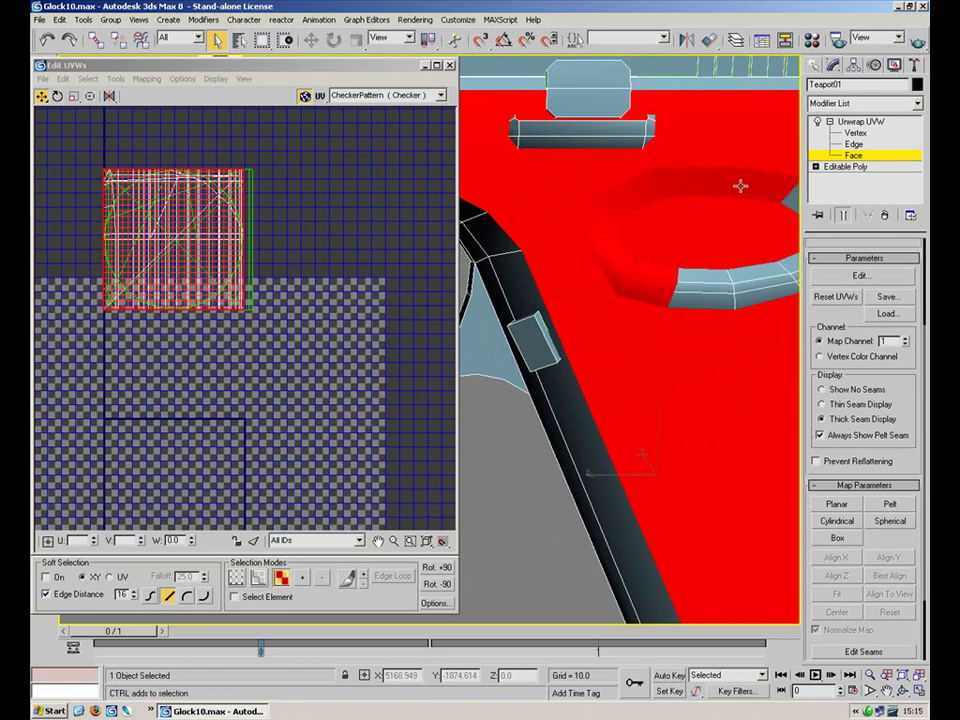
middle_drag(739, 184, 561, 170)
ctrl+click(643, 191)
ctrl+click(651, 211)
ctrl+click(646, 235)
ctrl+click(640, 248)
ctrl+click(637, 260)
ctrl+click(630, 256)
ctrl+click(605, 277)
ctrl+click(597, 264)
ctrl+click(586, 258)
ctrl+click(535, 263)
ctrl+click(535, 281)
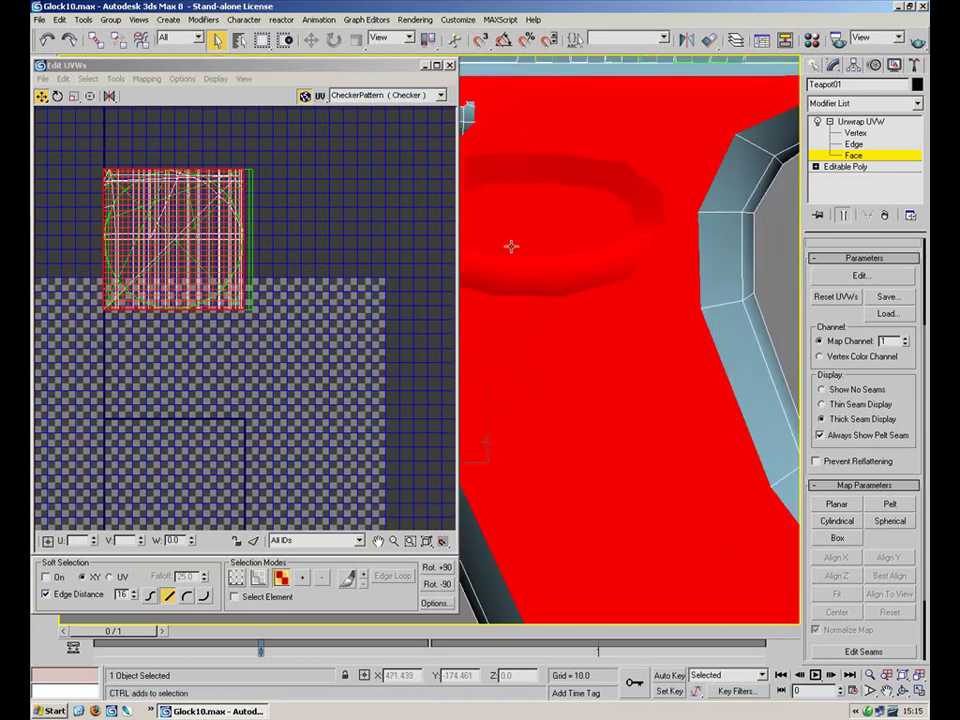
Minimise the UV editor and add the faces around the small rectangular pin and the frame section ahead of it, leaving the pin unselected
click(425, 65)
alt+middle_drag(300, 182, 580, 311)
ctrl+click(585, 303)
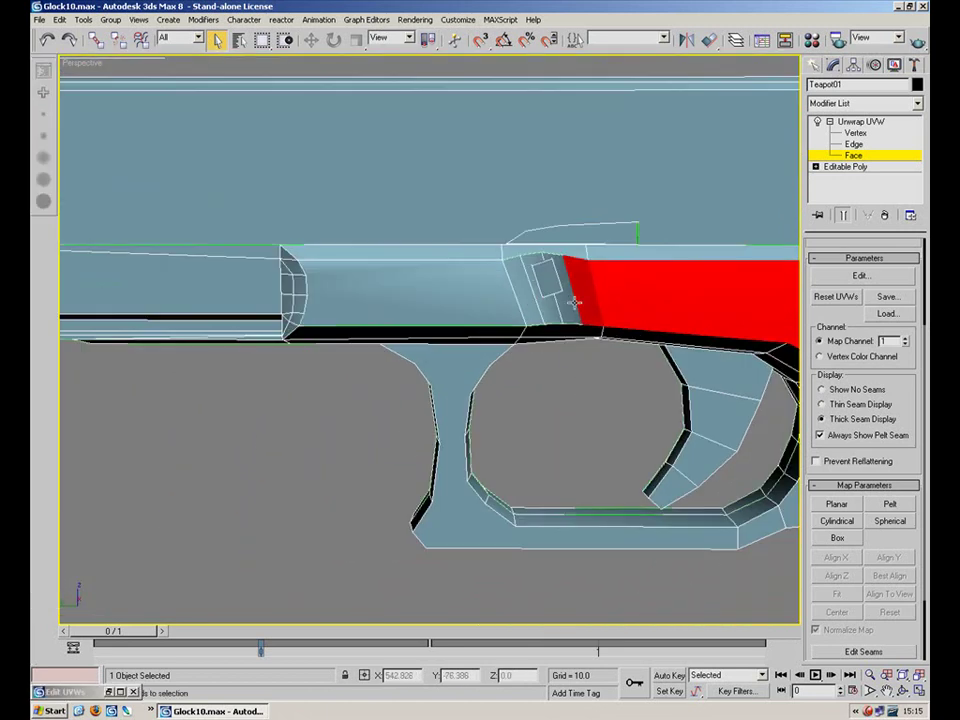
ctrl+click(567, 305)
ctrl+click(548, 309)
ctrl+click(529, 313)
ctrl+click(504, 297)
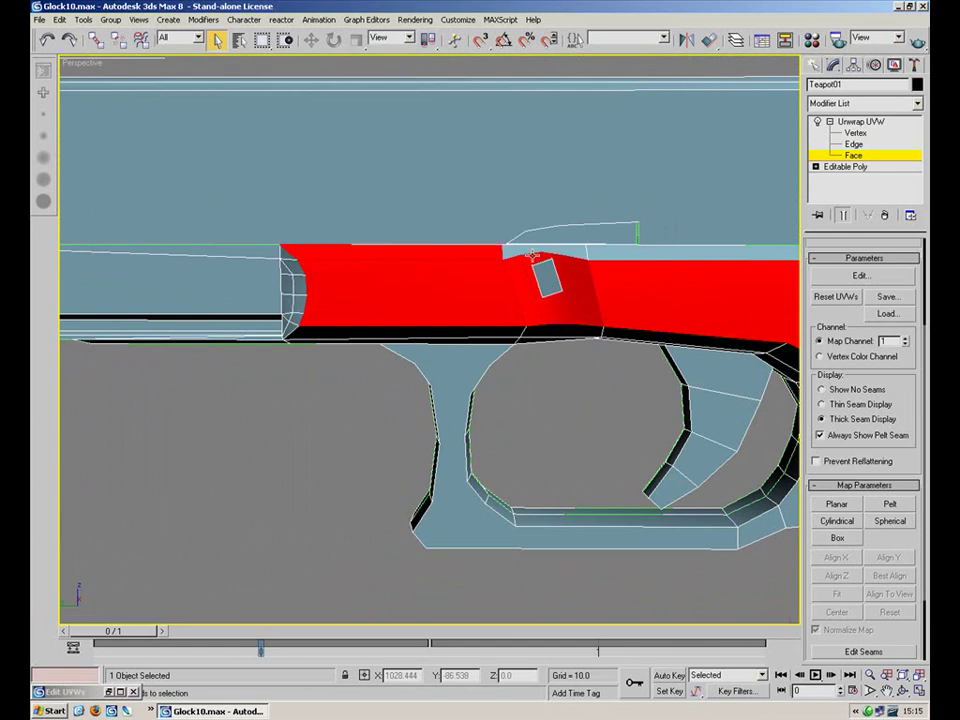
Add the rounded corner faces at the front end of the frame, below the barrel, to the selection
alt+middle_drag(489, 242, 508, 270)
scroll(508, 270, up, 3)
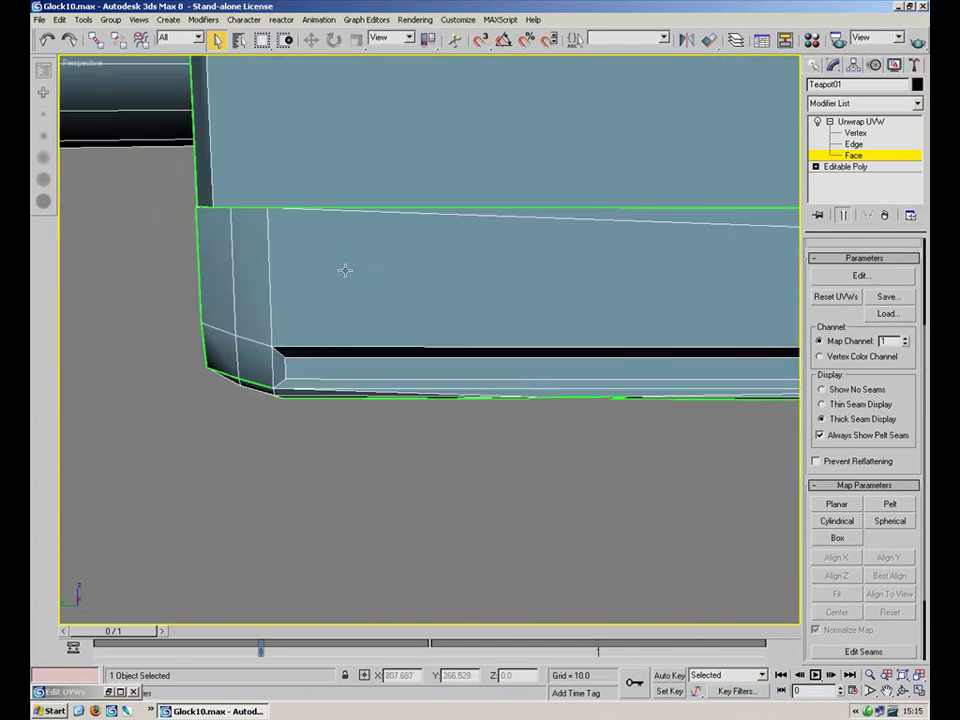
ctrl+click(225, 266)
ctrl+click(258, 278)
ctrl+click(231, 353)
ctrl+click(245, 357)
ctrl+click(281, 368)
Add the lower edge strips, the long groove and the large side panel of the front frame to the selection
ctrl+click(303, 385)
ctrl+click(300, 391)
ctrl+click(512, 390)
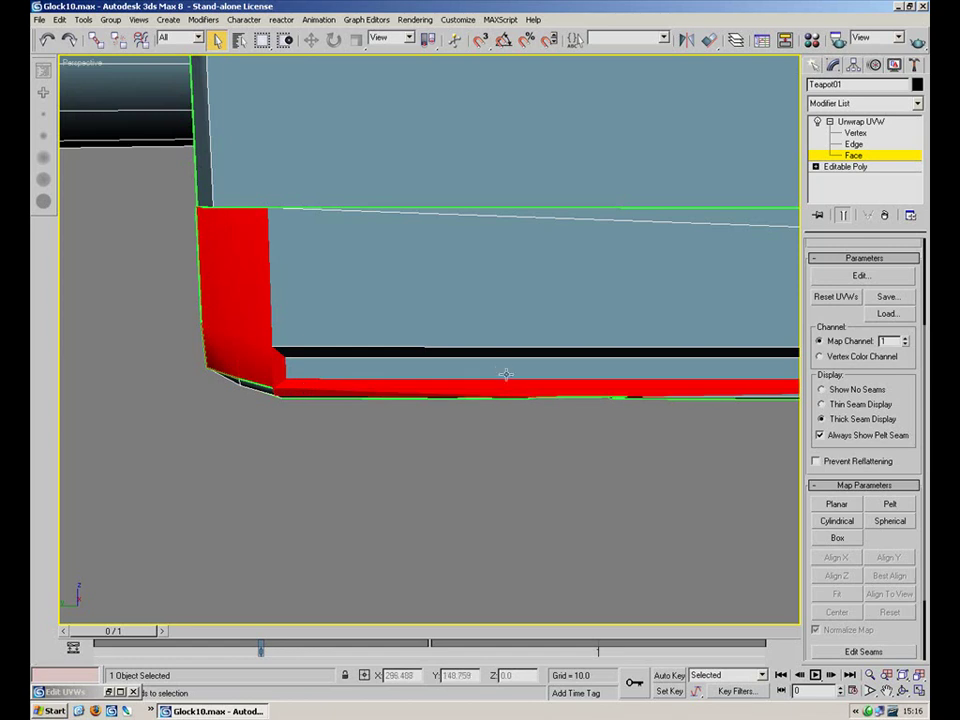
ctrl+click(508, 352)
ctrl+click(510, 349)
ctrl+click(523, 319)
Add all faces of the curved recess behind the front side panel and the narrow wedge above that panel to the selection
middle_drag(695, 272, 441, 261)
ctrl+click(550, 350)
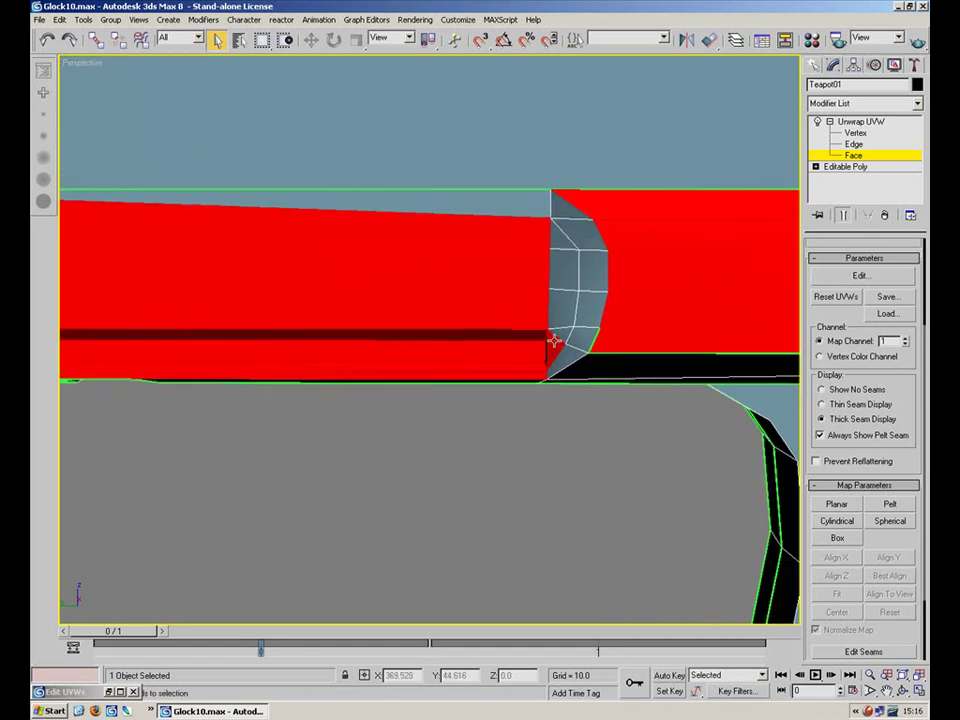
ctrl+click(562, 304)
ctrl+click(563, 269)
ctrl+click(563, 254)
ctrl+click(562, 234)
ctrl+click(558, 209)
ctrl+click(585, 237)
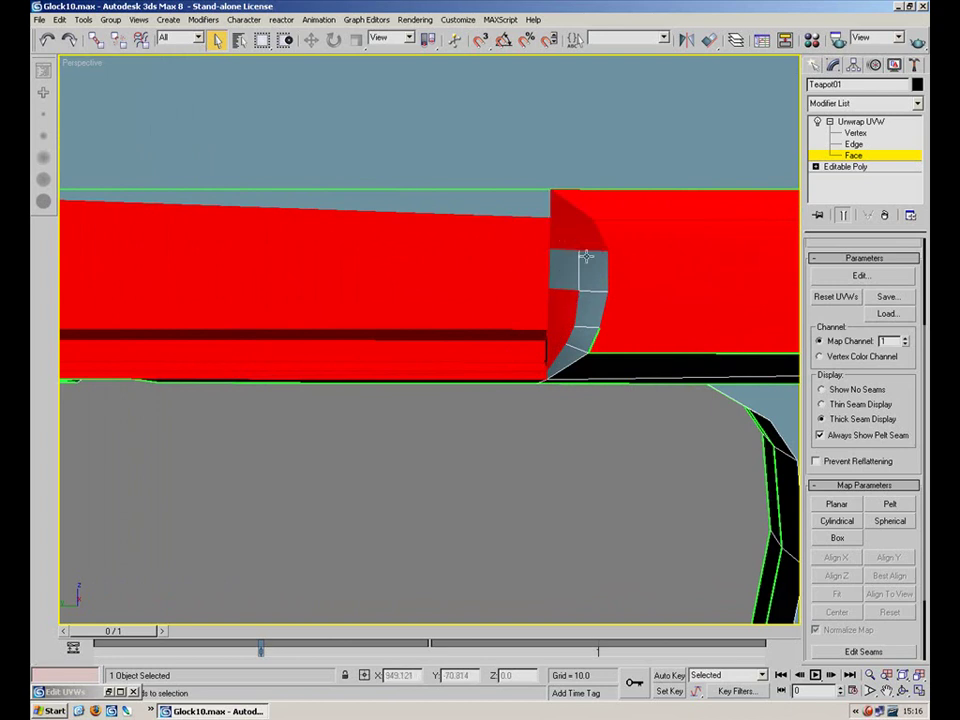
ctrl+click(588, 265)
ctrl+click(590, 310)
ctrl+click(583, 338)
ctrl+click(565, 356)
ctrl+click(565, 272)
ctrl+click(515, 207)
alt+middle_drag(515, 206, 261, 281)
ctrl+click(394, 294)
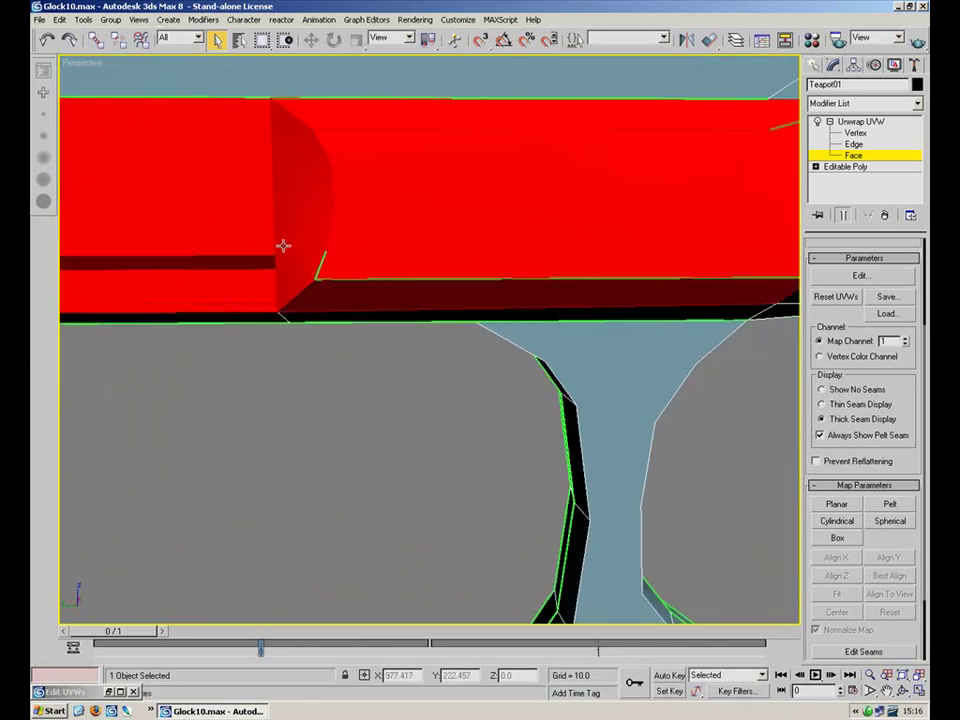
ctrl+click(407, 294)
Examine the pistol's side, trigger guard and grip to check the face selection for missing frame faces
scroll(503, 336, down, 3)
middle_drag(503, 336, 257, 234)
scroll(373, 289, down, 3)
middle_drag(550, 402, 497, 227)
scroll(497, 227, down, 6)
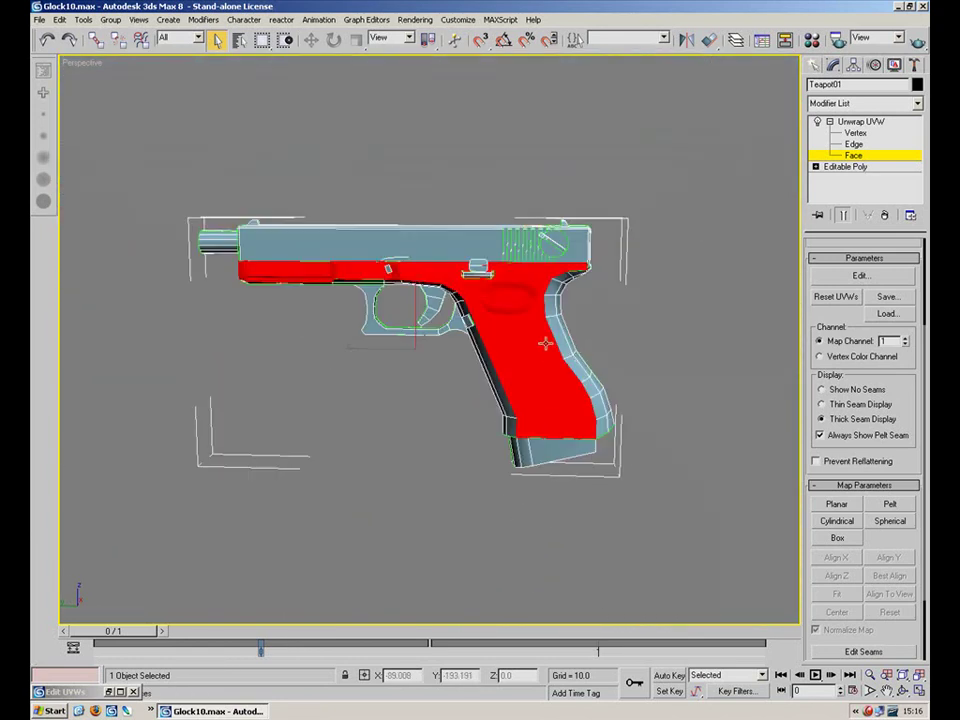
alt+middle_drag(430, 243, 397, 274)
scroll(517, 339, up, 5)
alt+middle_drag(237, 231, 289, 245)
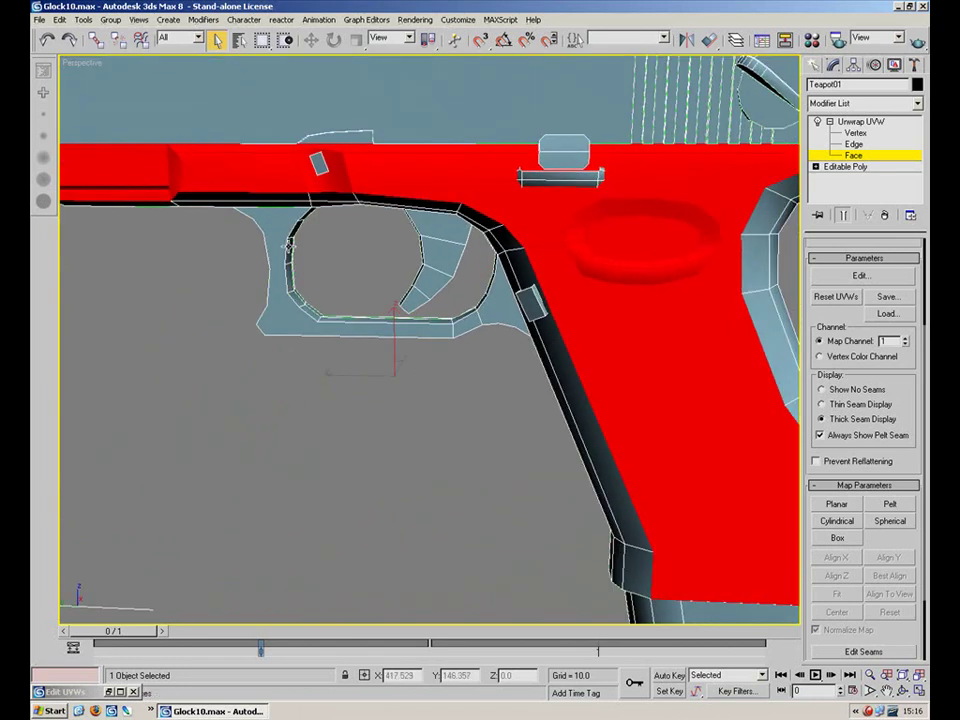
scroll(289, 244, down, 5)
Apply planar mapping to the selected frame faces and align the projection plane to the X axis
click(843, 505)
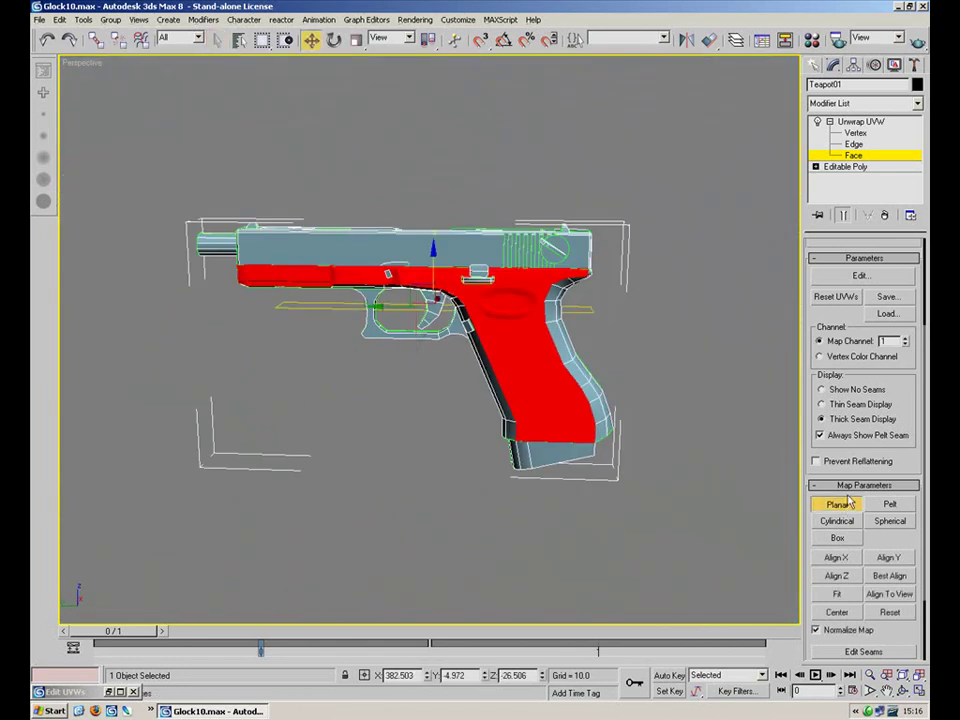
alt+middle_drag(423, 277, 326, 296)
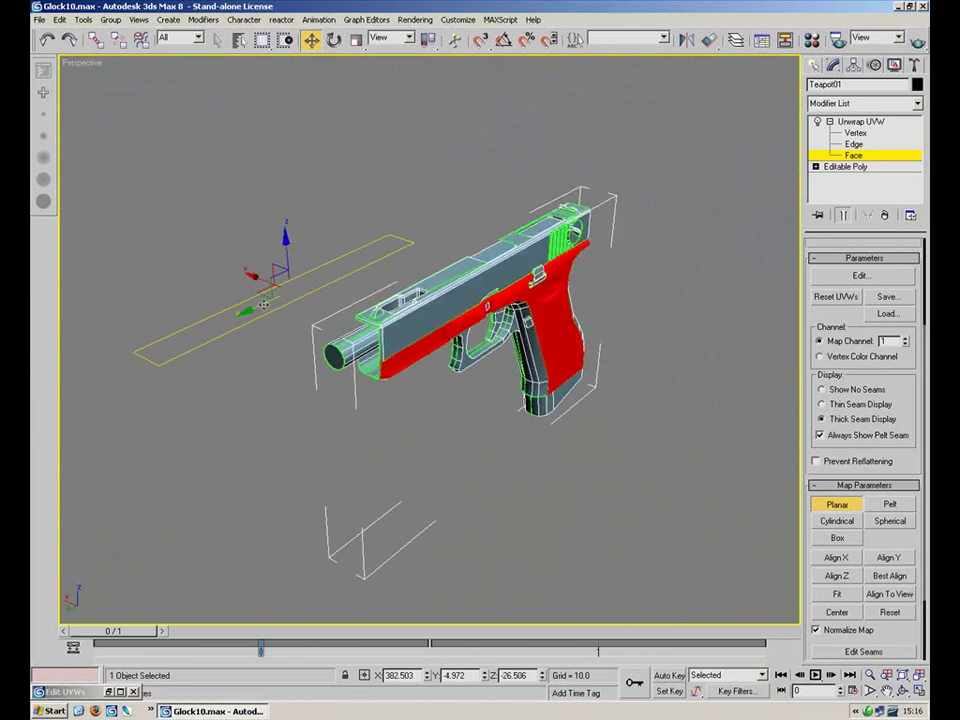
drag(266, 280, 590, 388)
alt+middle_drag(590, 388, 508, 306)
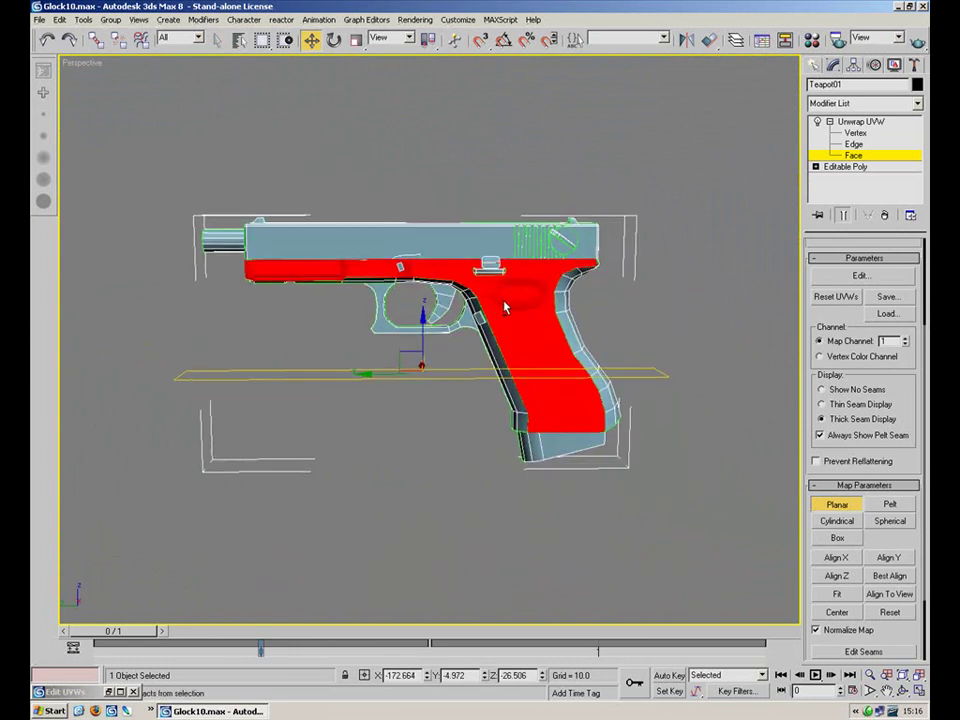
alt+middle_drag(450, 276, 504, 302)
click(840, 560)
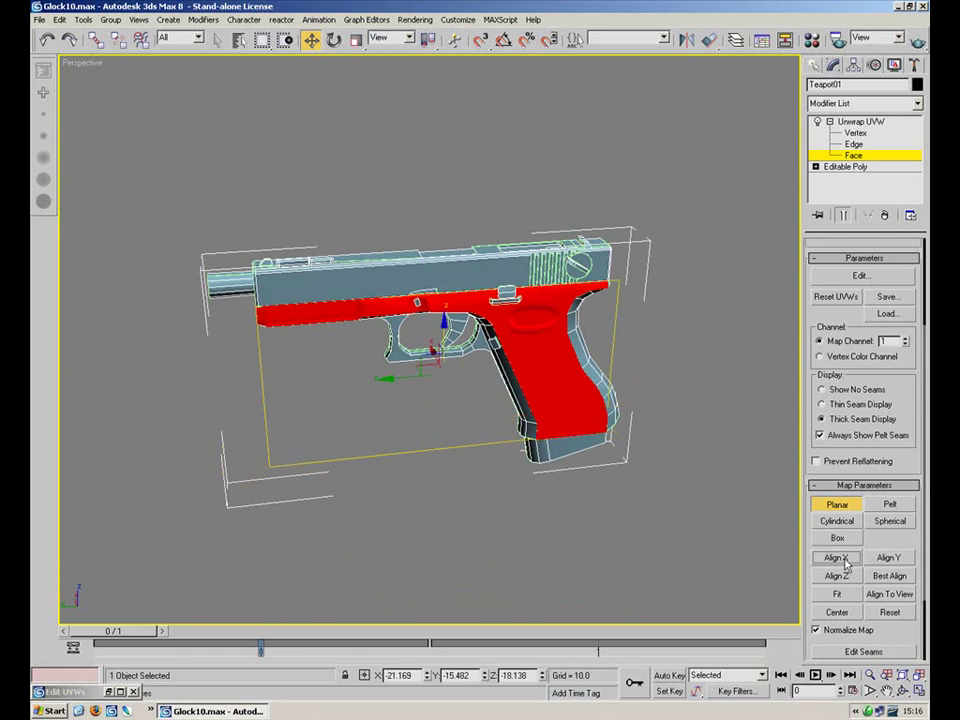
alt+middle_drag(380, 320, 356, 333)
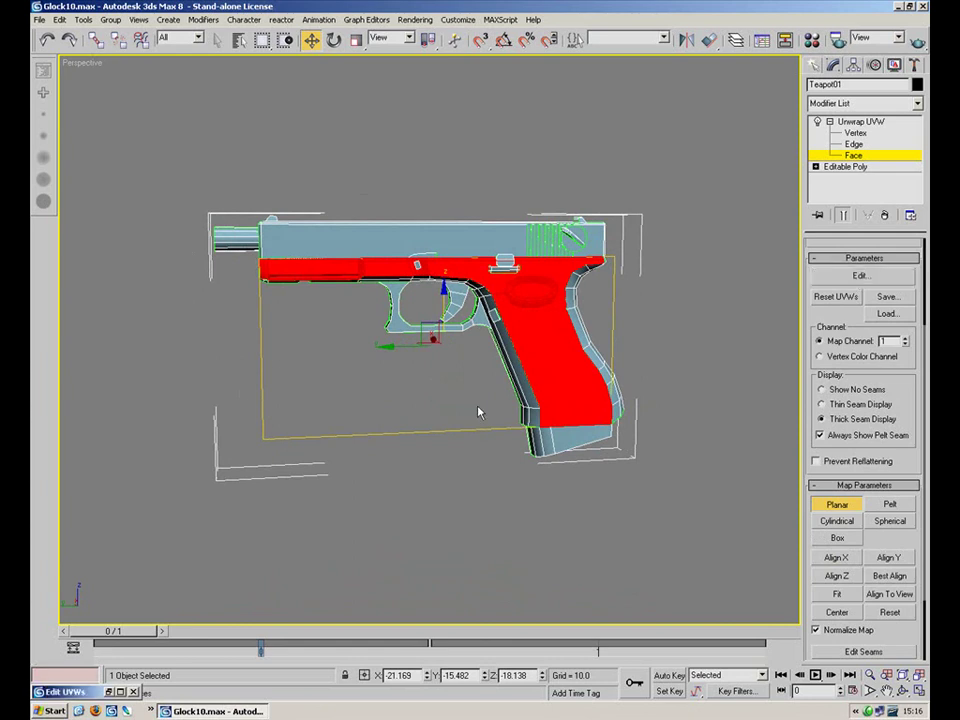
Reopen the UV editor on the planar-mapped UVs of the frame side
click(859, 276)
middle_drag(279, 321, 432, 202)
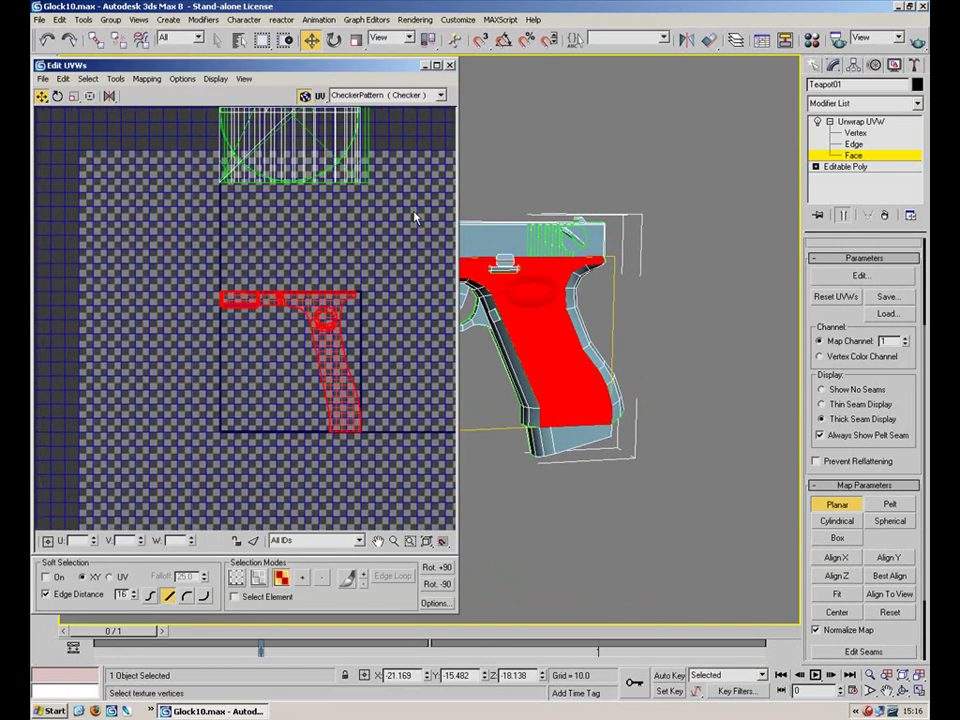
middle_drag(346, 334, 348, 348)
scroll(348, 349, up, 1)
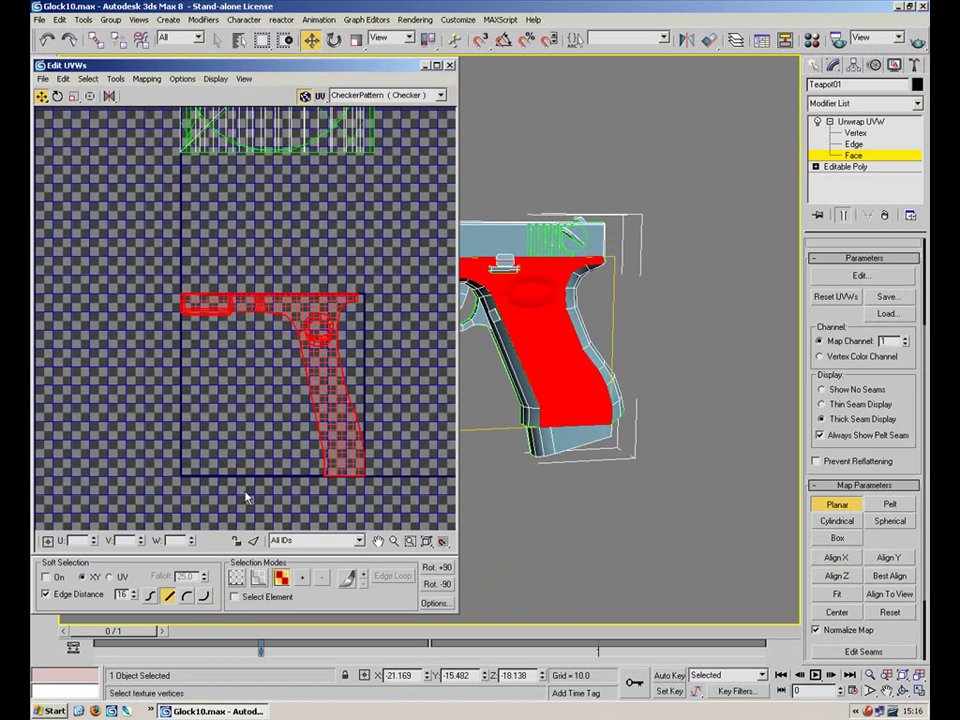
middle_drag(330, 365, 354, 338)
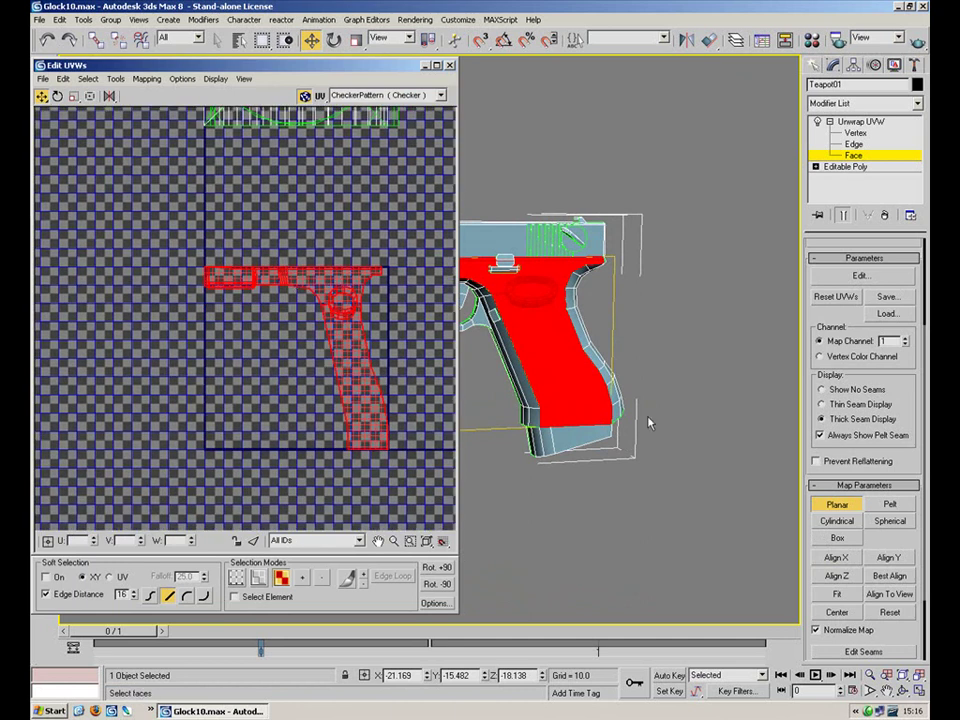
Turn off Normalize Map for the planar mapping and check the frame's UV shell in the editor
click(848, 631)
scroll(268, 311, down, 3)
scroll(275, 300, up, 5)
scroll(349, 279, down, 3)
scroll(328, 287, down, 1)
scroll(335, 299, up, 2)
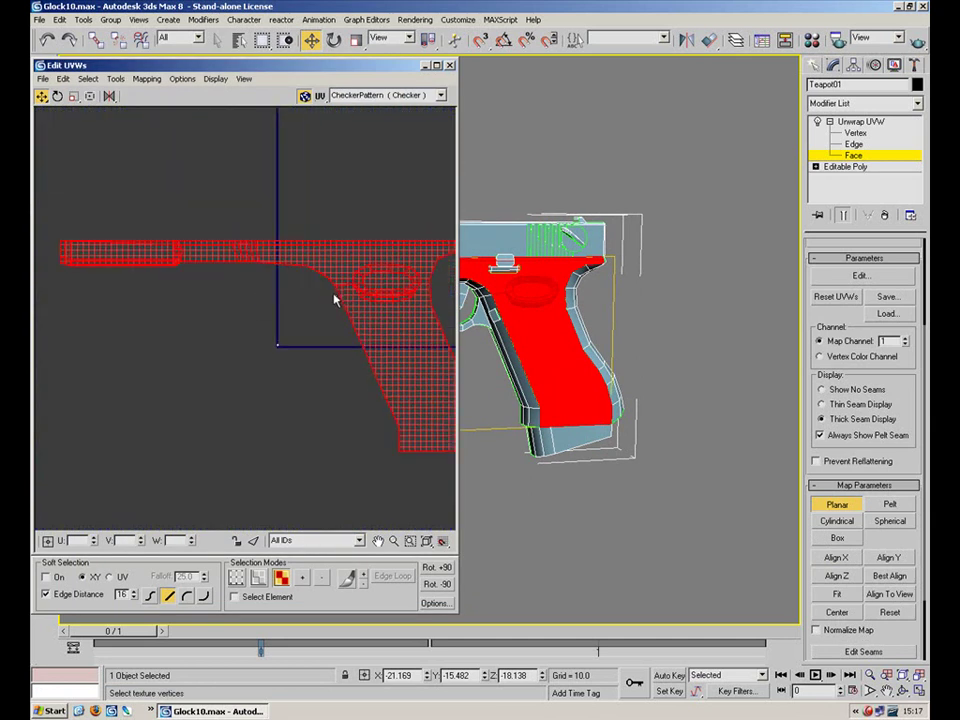
Exit planar mapping and move the frame's UV shell up, away from its original position, leaving it deselected
middle_drag(506, 263, 664, 287)
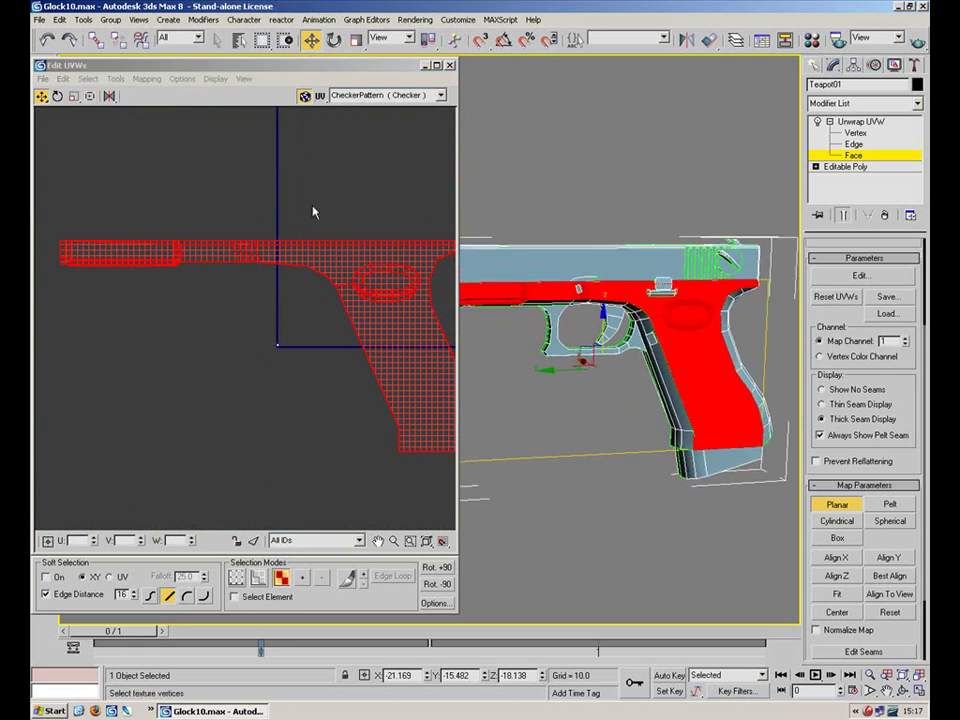
click(74, 97)
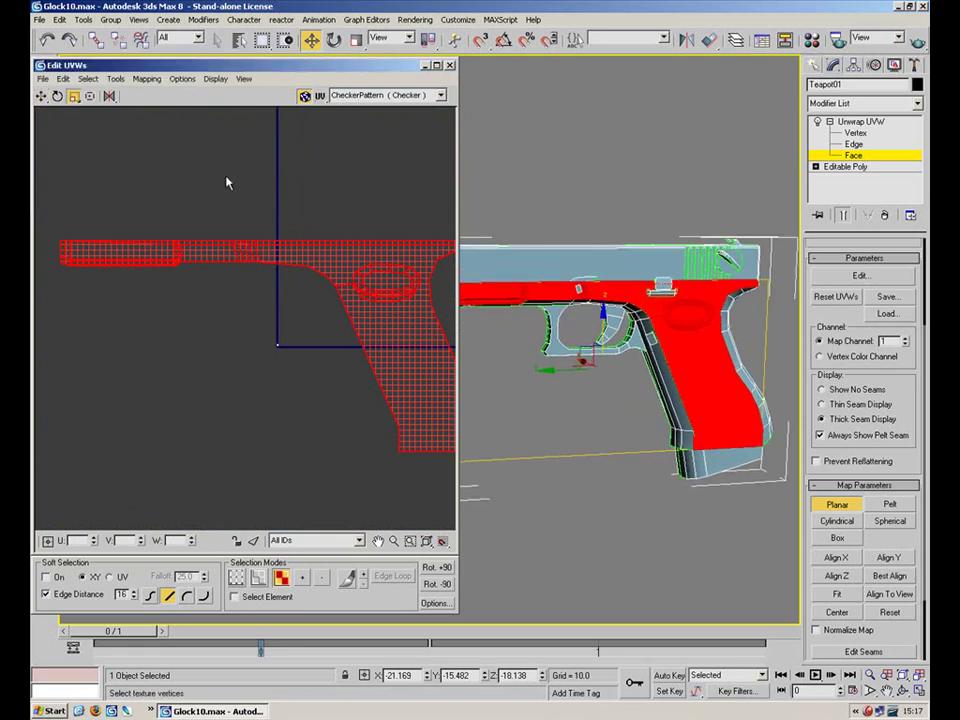
click(836, 504)
click(42, 97)
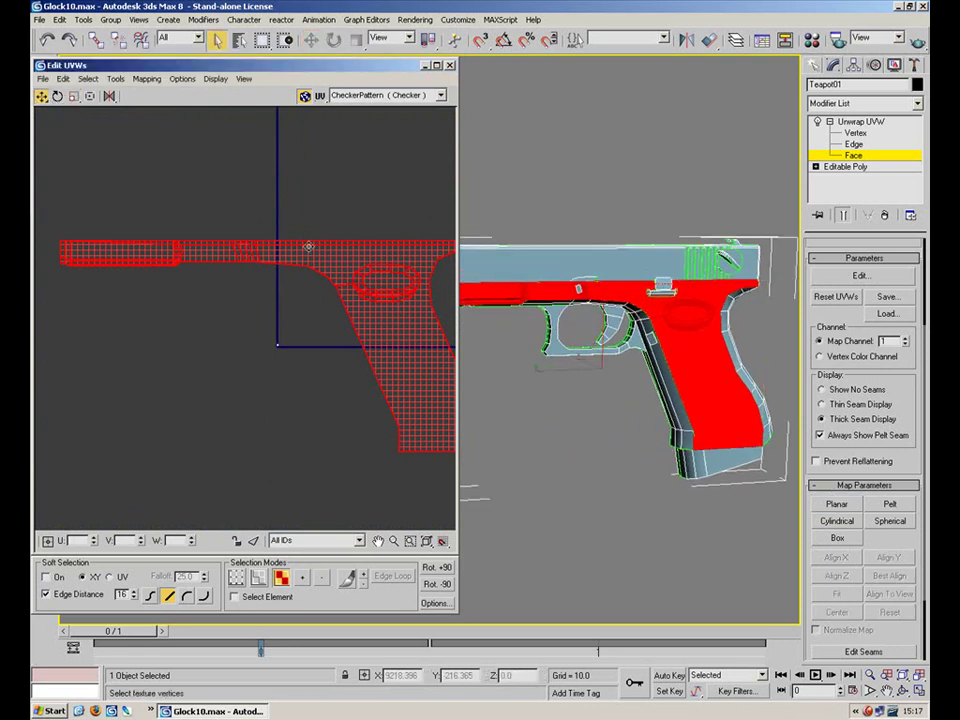
drag(313, 255, 369, 156)
click(323, 264)
Select the long recessed strip face along the lower front of the frame shell and locate it on the model
middle_drag(251, 170, 328, 278)
scroll(328, 278, up, 3)
scroll(328, 280, up, 4)
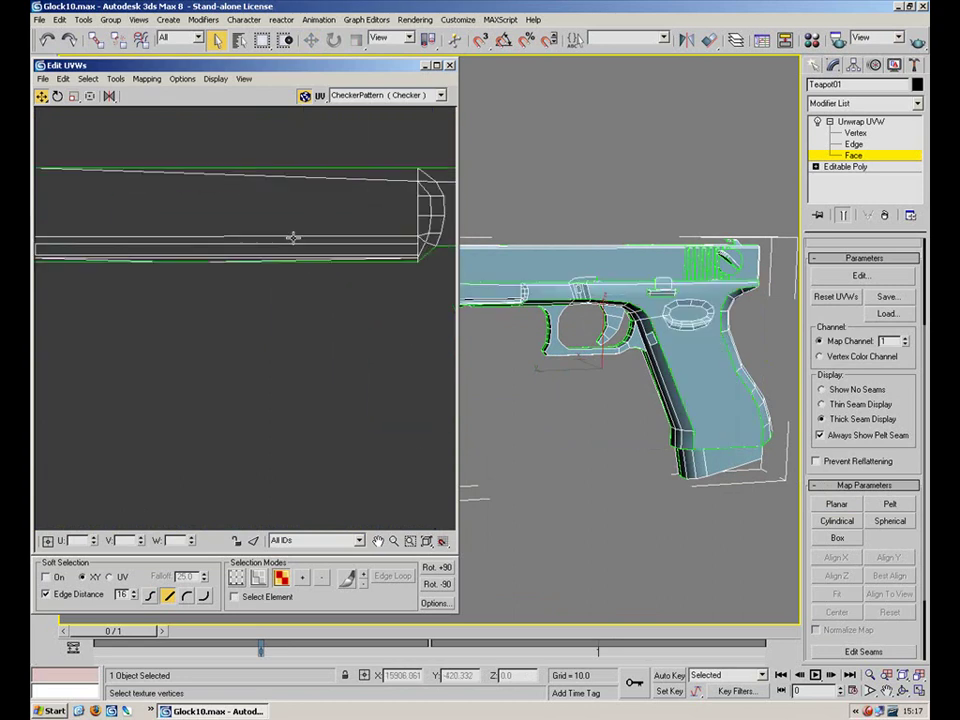
scroll(281, 225, down, 1)
click(336, 272)
middle_drag(541, 282, 619, 291)
scroll(619, 290, up, 5)
middle_drag(658, 221, 472, 332)
scroll(560, 340, up, 4)
middle_drag(714, 356, 592, 296)
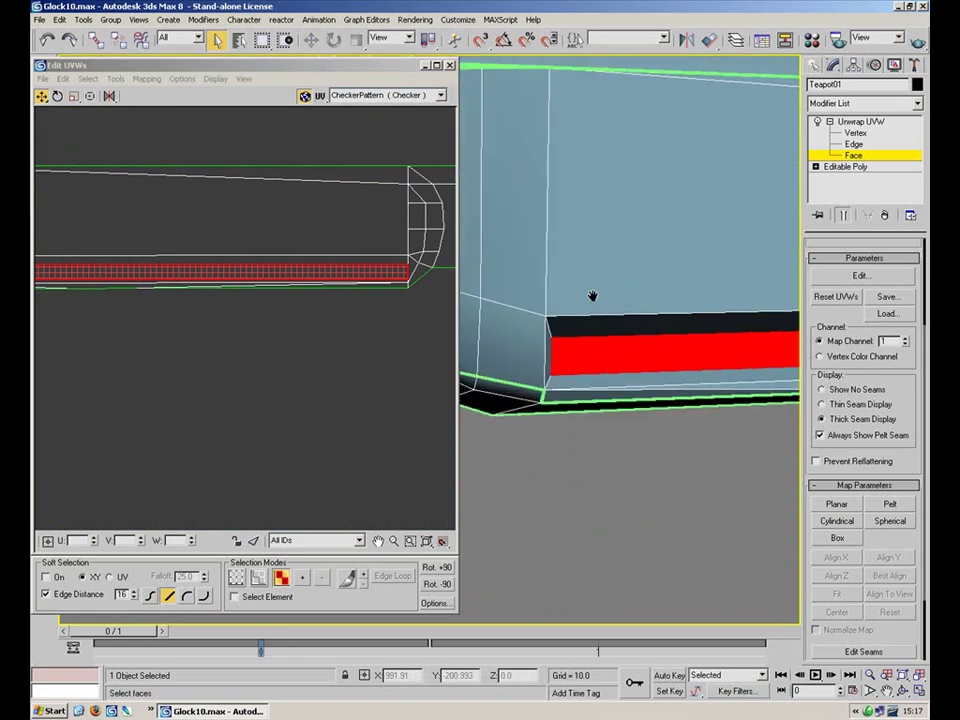
middle_drag(703, 325, 289, 327)
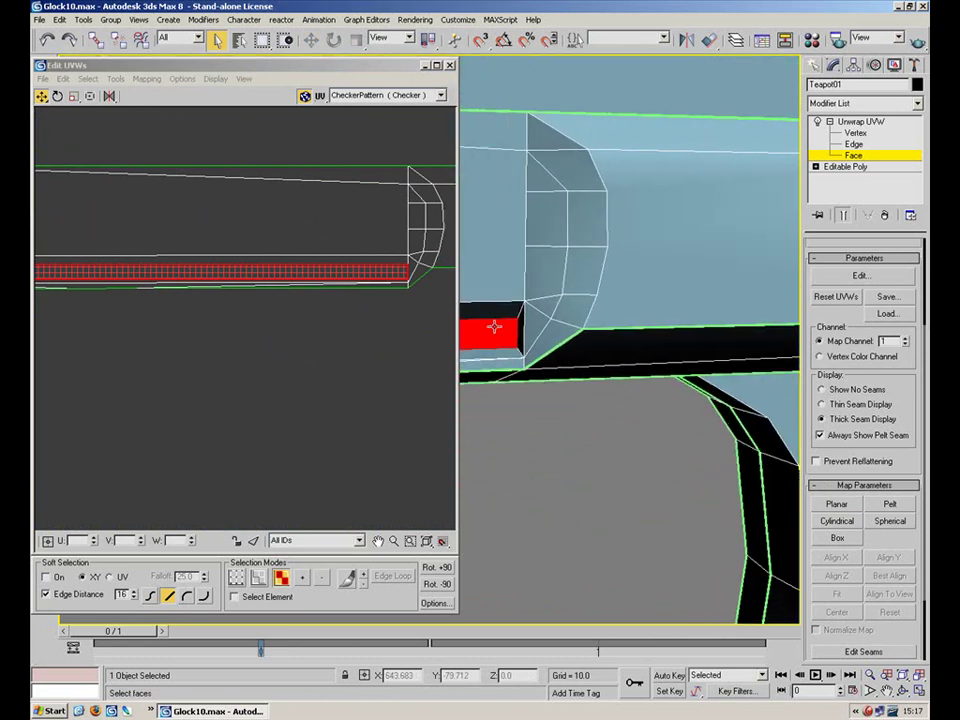
Shrink the recessed strip's UV face slightly in length and nudge it up, leaving room for its surrounding bevel faces
click(73, 95)
mouse_move(328, 268)
mouse_down()
mouse_move(320, 269)
mouse_move(328, 270)
mouse_up()
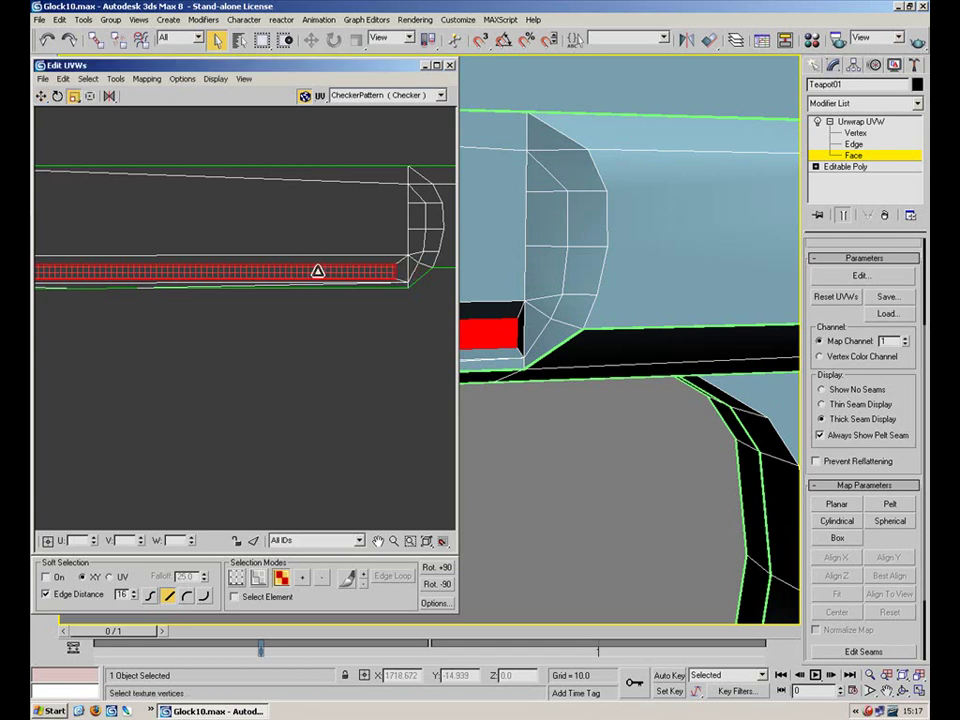
click(41, 96)
drag(259, 264, 260, 267)
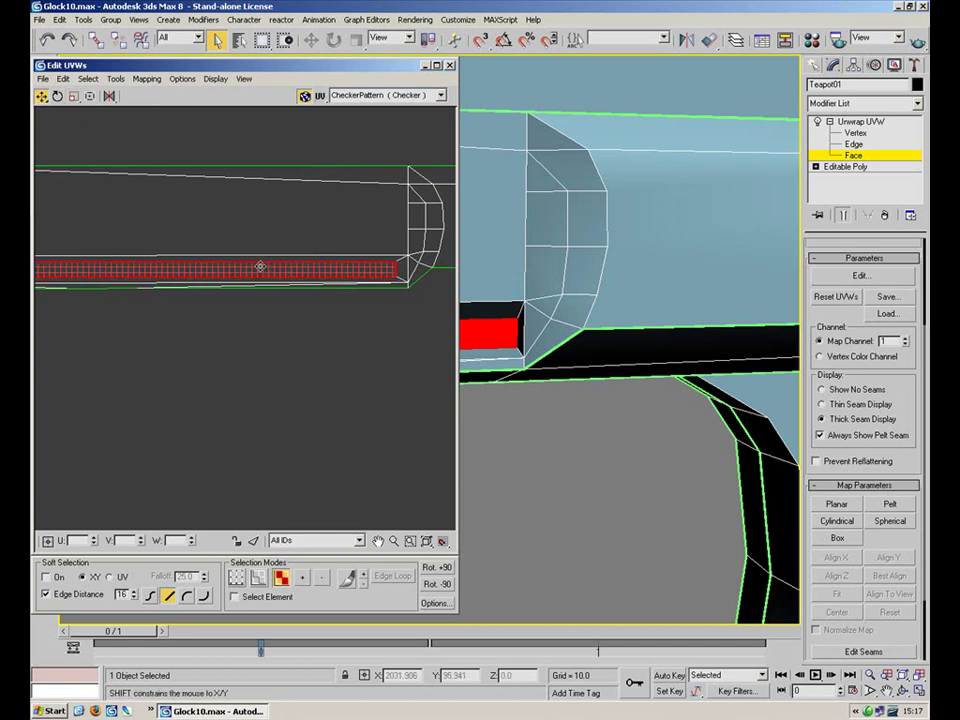
middle_drag(280, 244, 303, 245)
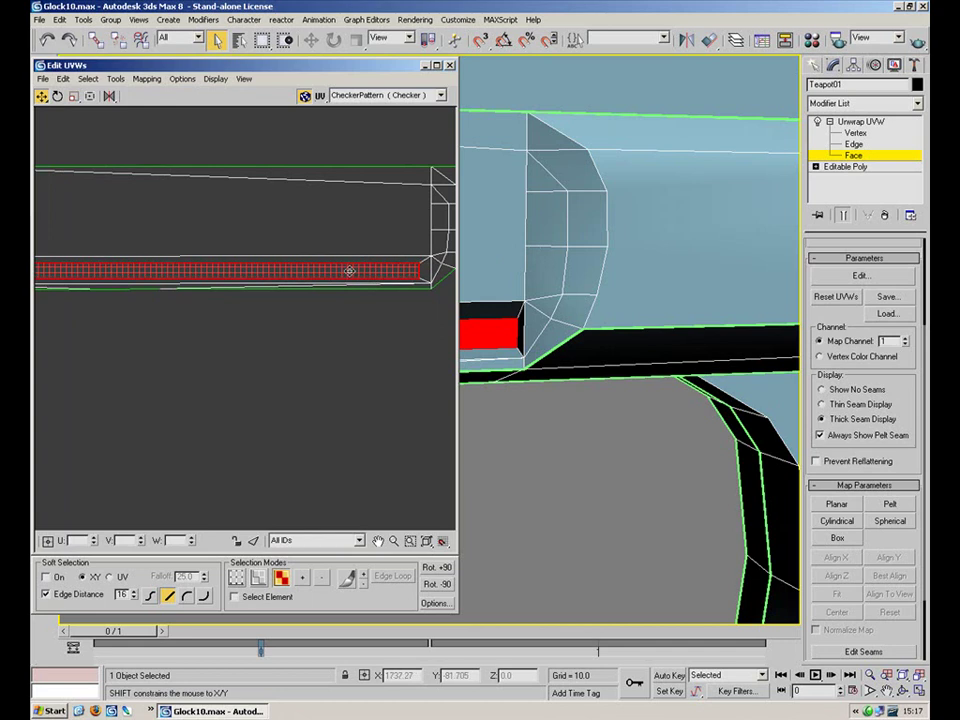
middle_drag(343, 250, 296, 289)
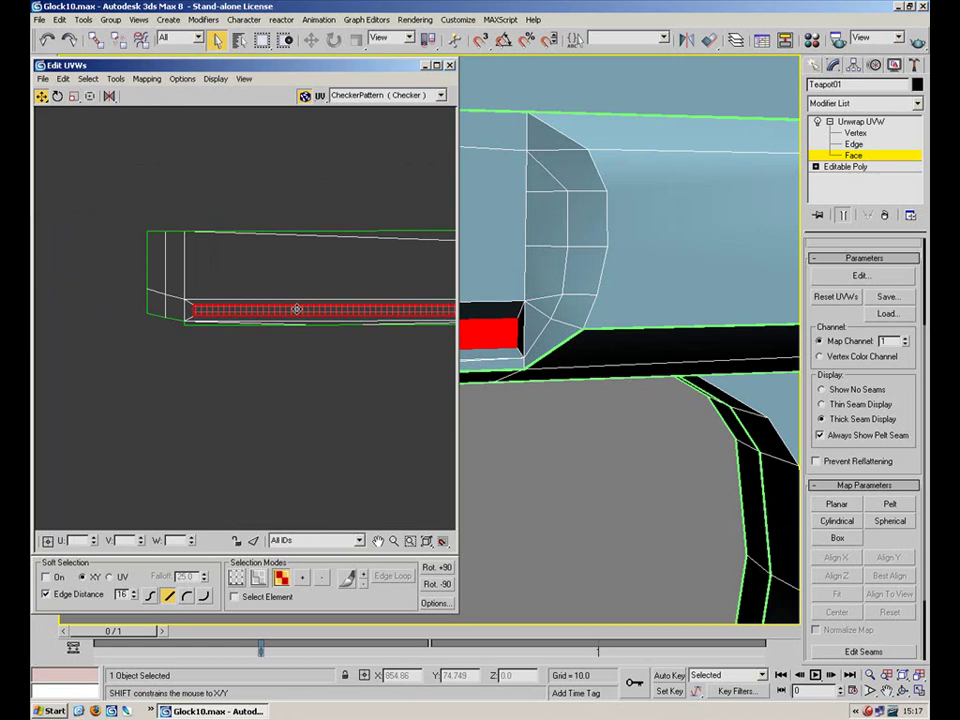
Display the CheckerPattern texture on the pistol model and compare it with the frame's UV shell
click(440, 96)
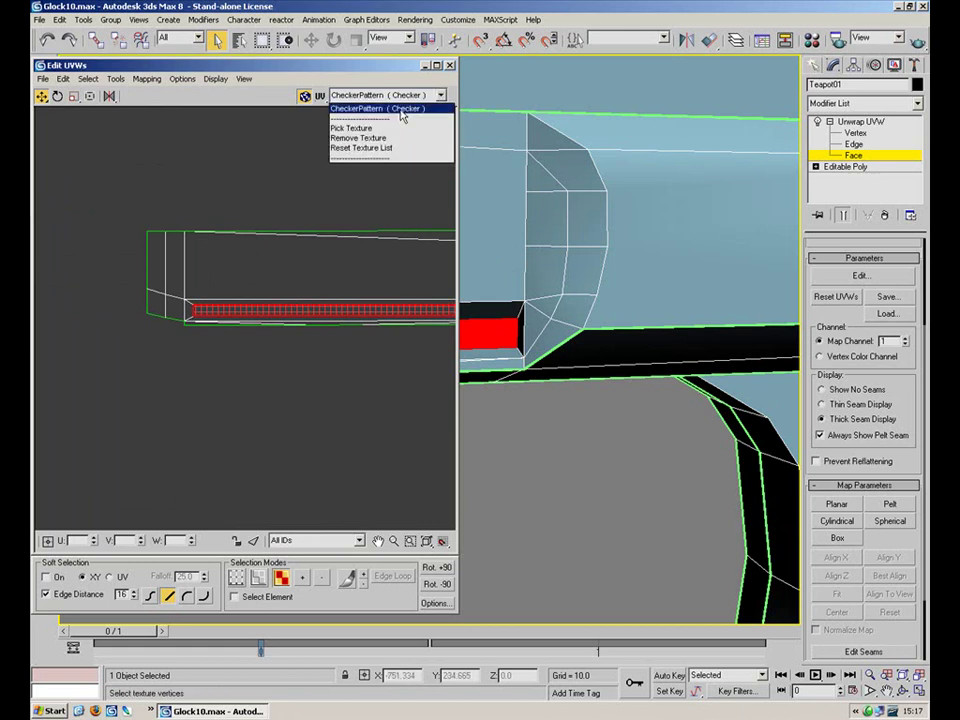
click(402, 110)
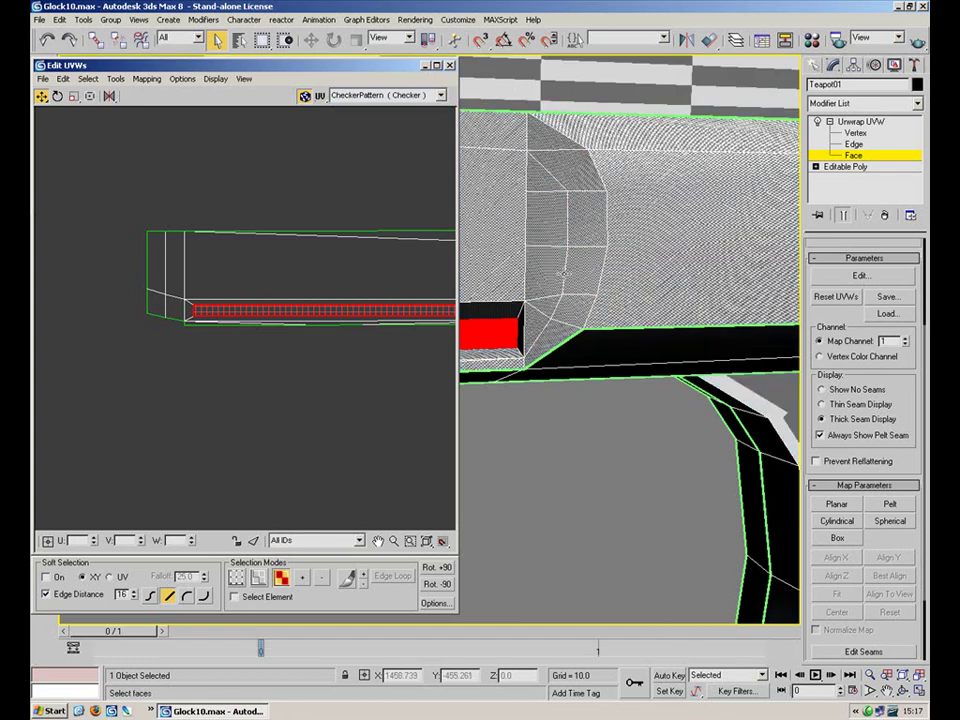
middle_drag(599, 248, 515, 282)
middle_drag(194, 261, 90, 230)
scroll(208, 264, down, 3)
scroll(370, 275, down, 3)
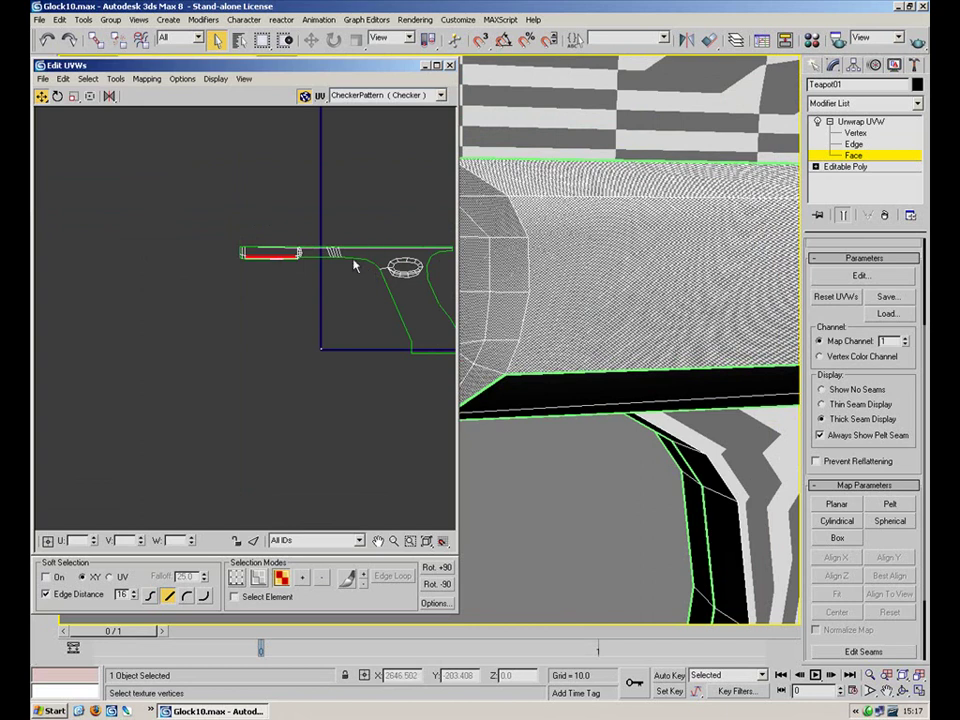
drag(350, 331, 249, 388)
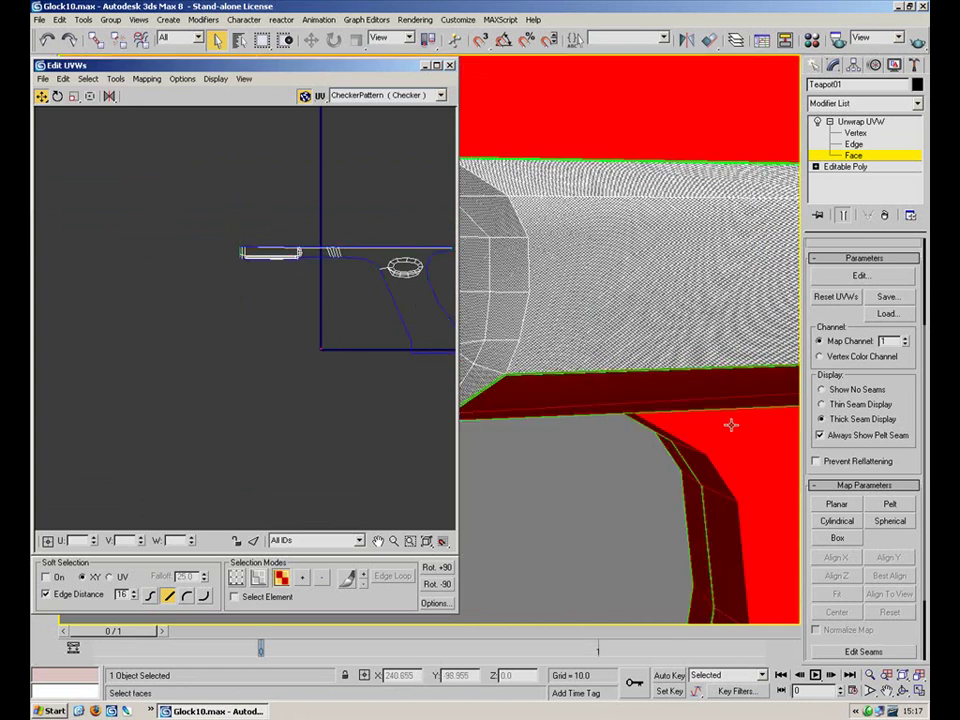
scroll(250, 205, up, 5)
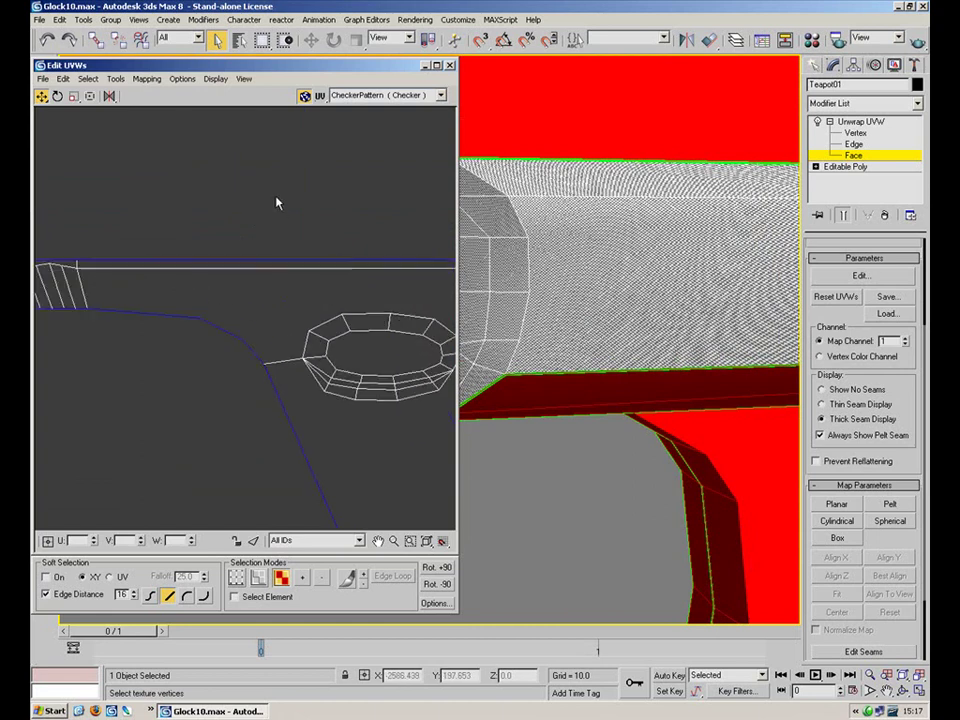
click(235, 270)
middle_drag(207, 260, 448, 264)
scroll(364, 292, up, 4)
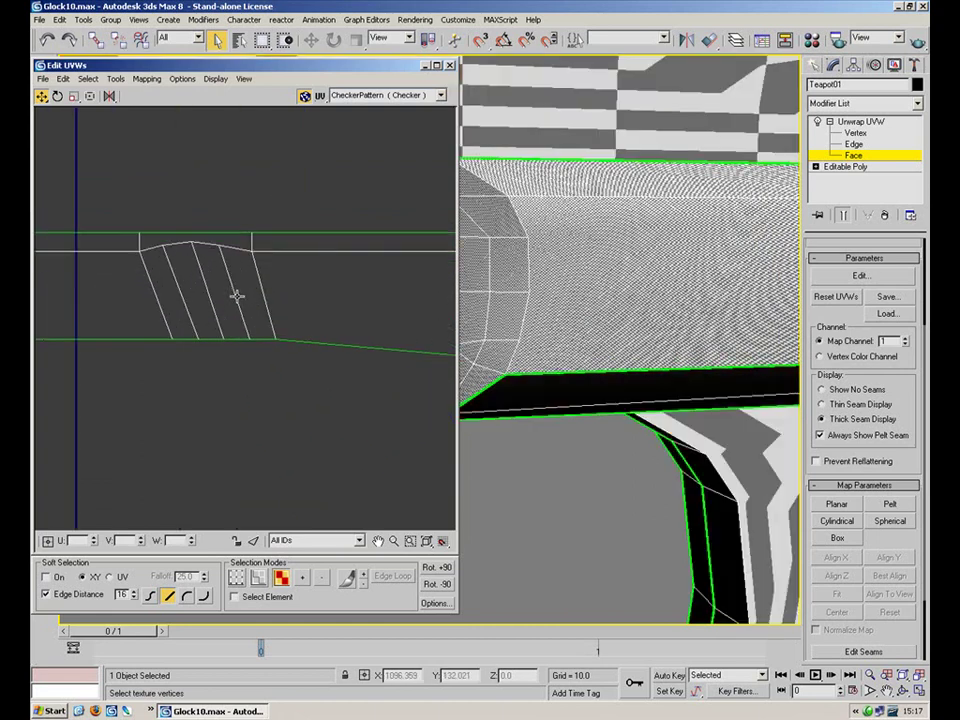
Select the whole frame UV shell and scale it down until the checker squares appear large and even on the frame
scroll(239, 298, down, 5)
drag(315, 371, 315, 371)
ctrl+drag(343, 221, 188, 325)
click(74, 98)
scroll(322, 304, down, 3)
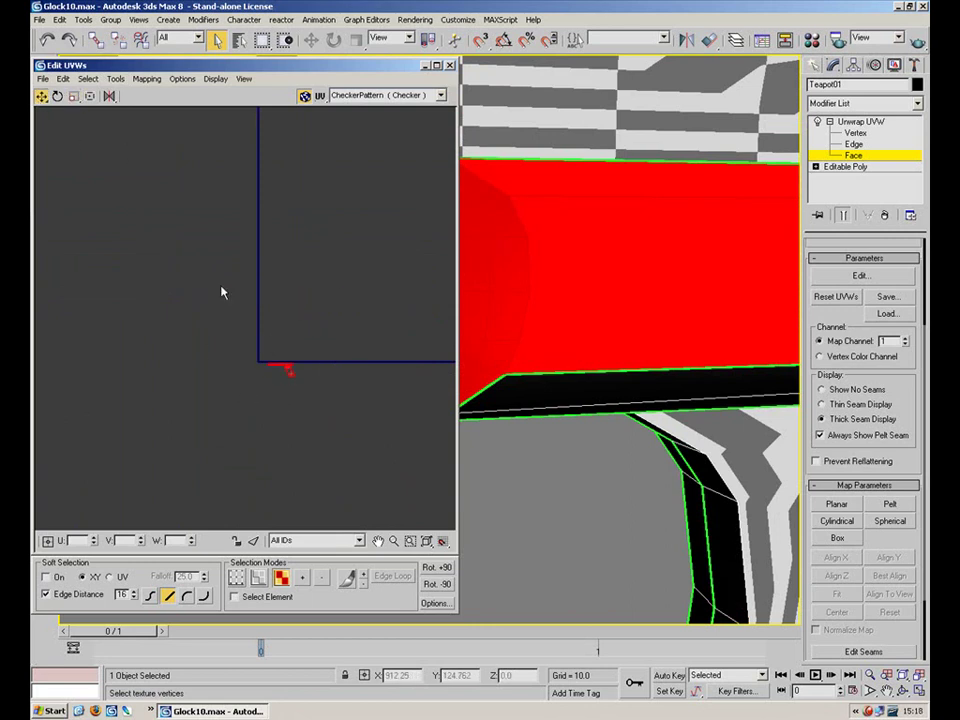
click(76, 97)
drag(266, 409, 220, 461)
scroll(292, 377, up, 10)
middle_drag(382, 166, 257, 349)
scroll(257, 349, down, 1)
drag(372, 333, 344, 358)
click(42, 97)
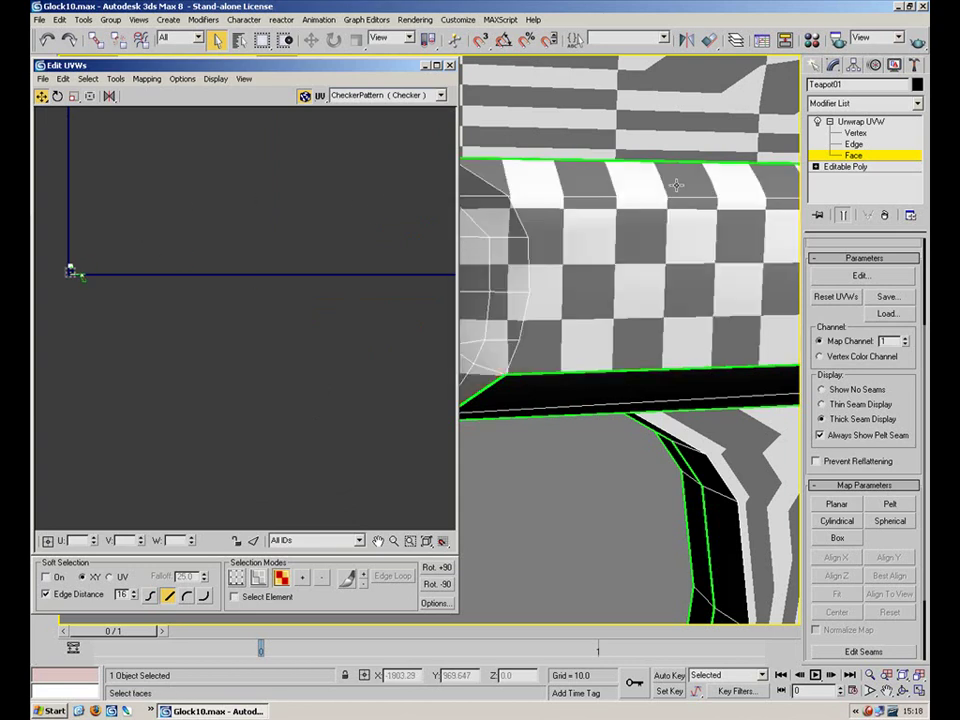
scroll(644, 181, down, 4)
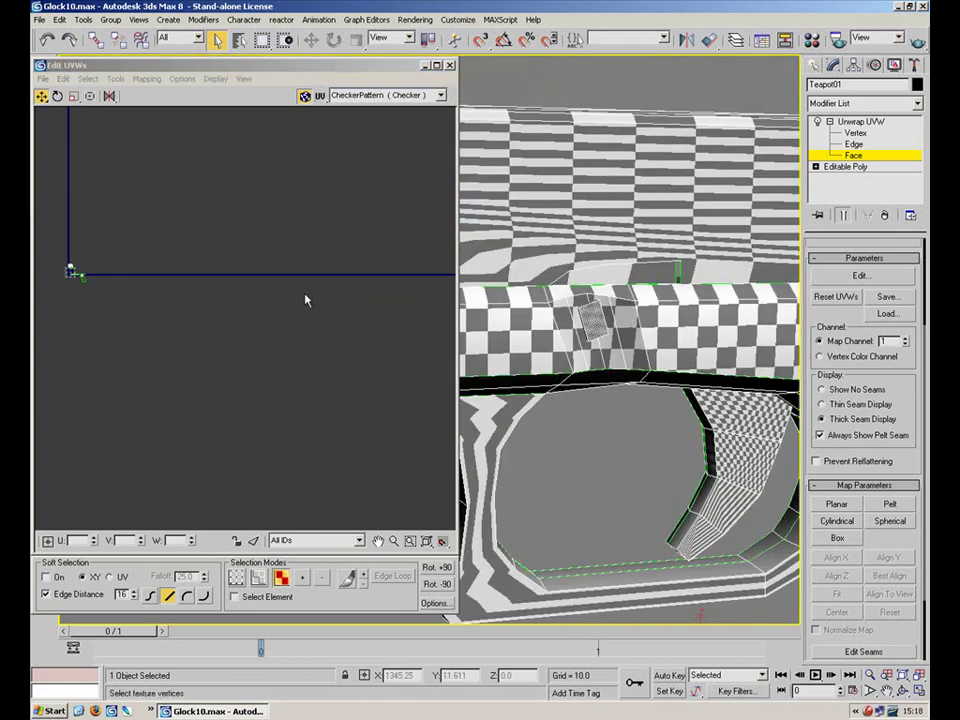
Select the lower vertices of the slanted lines in the middle of the frame's UV shell
middle_drag(264, 249, 393, 247)
scroll(280, 285, up, 4)
middle_drag(139, 206, 277, 246)
scroll(264, 270, up, 2)
scroll(264, 275, up, 8)
key(1)
drag(309, 270, 238, 302)
mouse_move(607, 300)
middle_down()
mouse_move(644, 282)
mouse_move(677, 195)
mouse_move(692, 221)
mouse_move(666, 208)
mouse_move(760, 233)
mouse_move(696, 222)
mouse_move(615, 302)
middle_up()
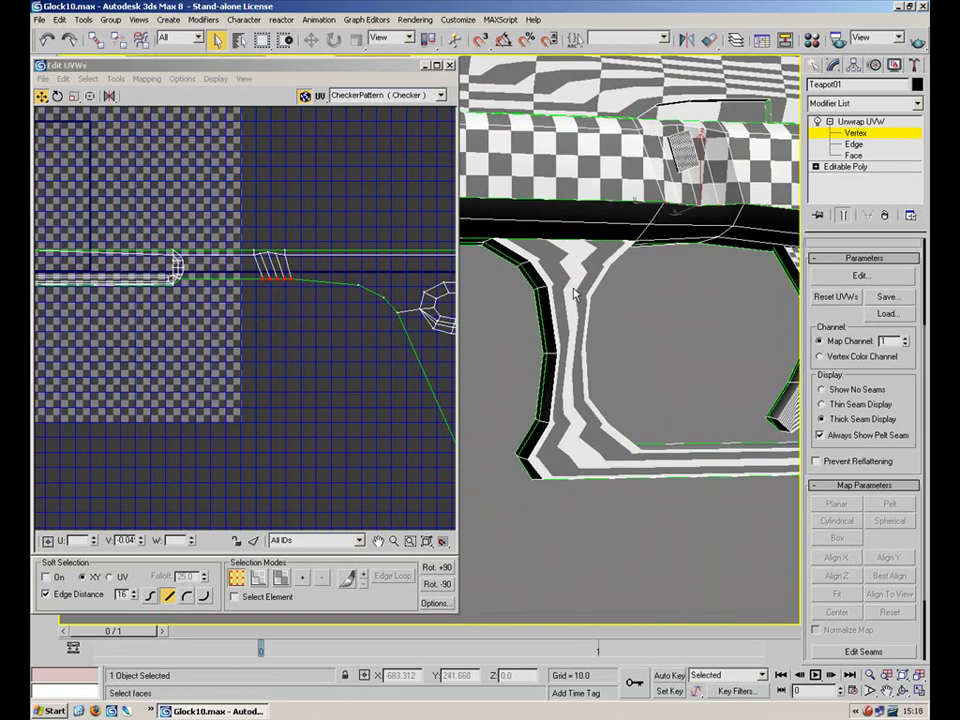
Select all vertices of the frame's UV shell and move it down, clear of the checker background
middle_drag(153, 252, 382, 346)
scroll(188, 216, down, 3)
middle_drag(188, 216, 177, 385)
middle_drag(340, 353, 321, 178)
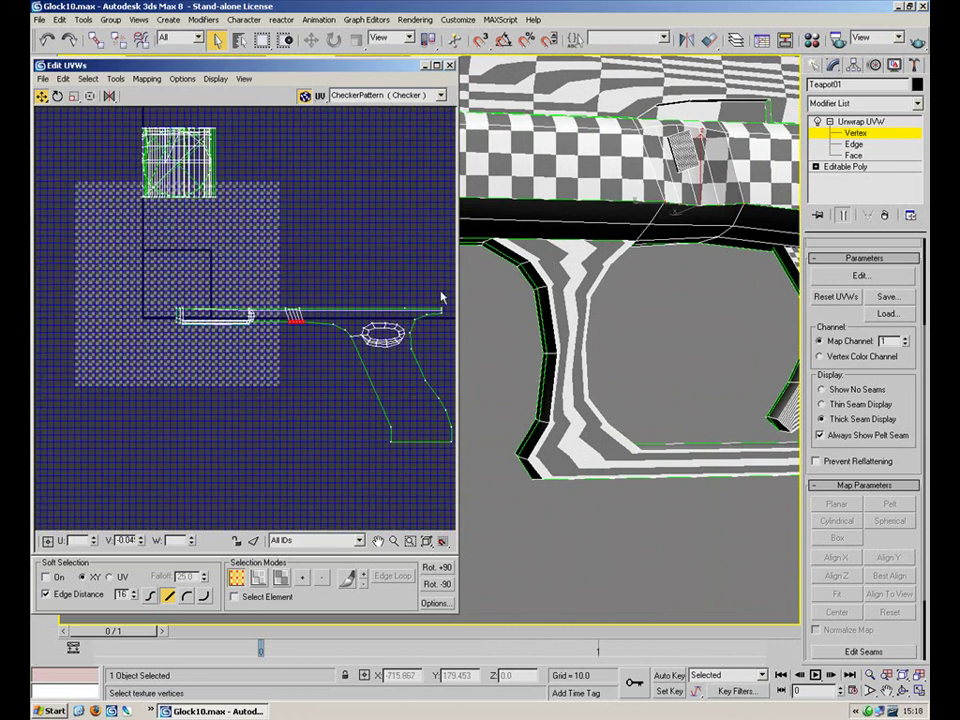
drag(165, 278, 509, 483)
drag(394, 343, 398, 470)
click(244, 193)
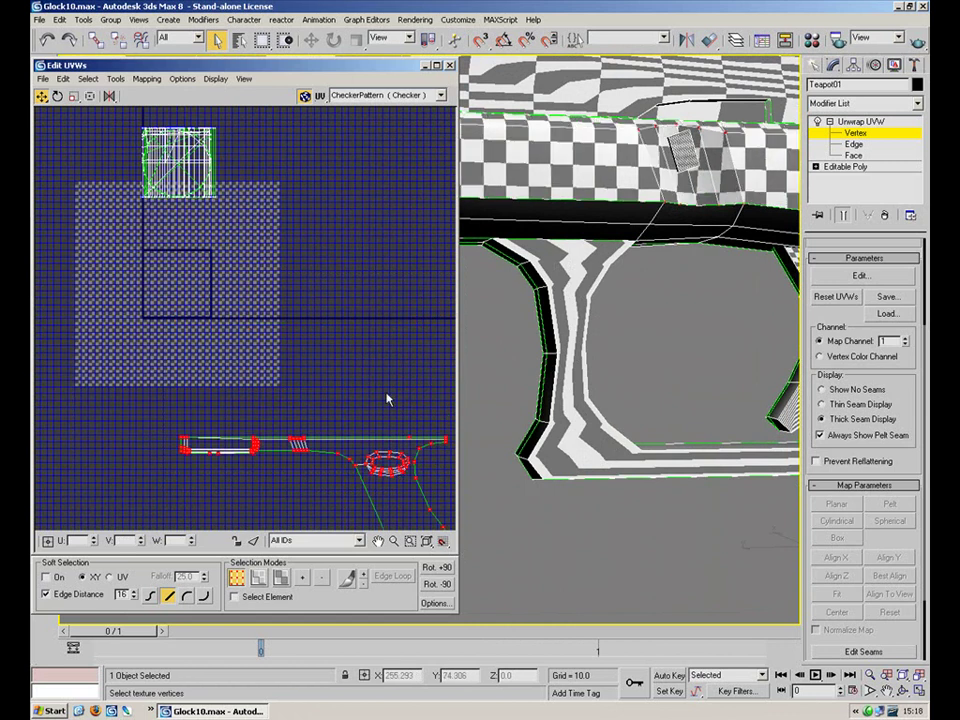
Try pulling the lower vertices of the slanted lines downward in the frame shell, and undo the move
mouse_move(252, 164)
middle_down()
mouse_move(305, 266)
mouse_move(323, 140)
middle_up()
mouse_move(323, 327)
middle_down()
mouse_move(304, 272)
mouse_move(275, 256)
middle_up()
scroll(347, 330, up, 3)
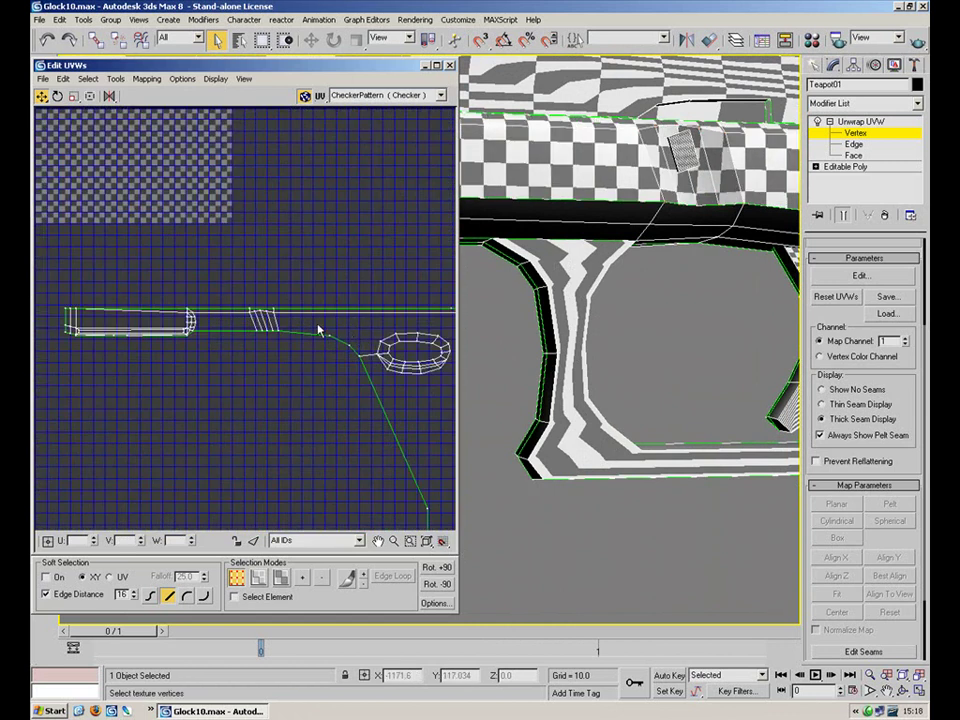
drag(253, 338, 256, 368)
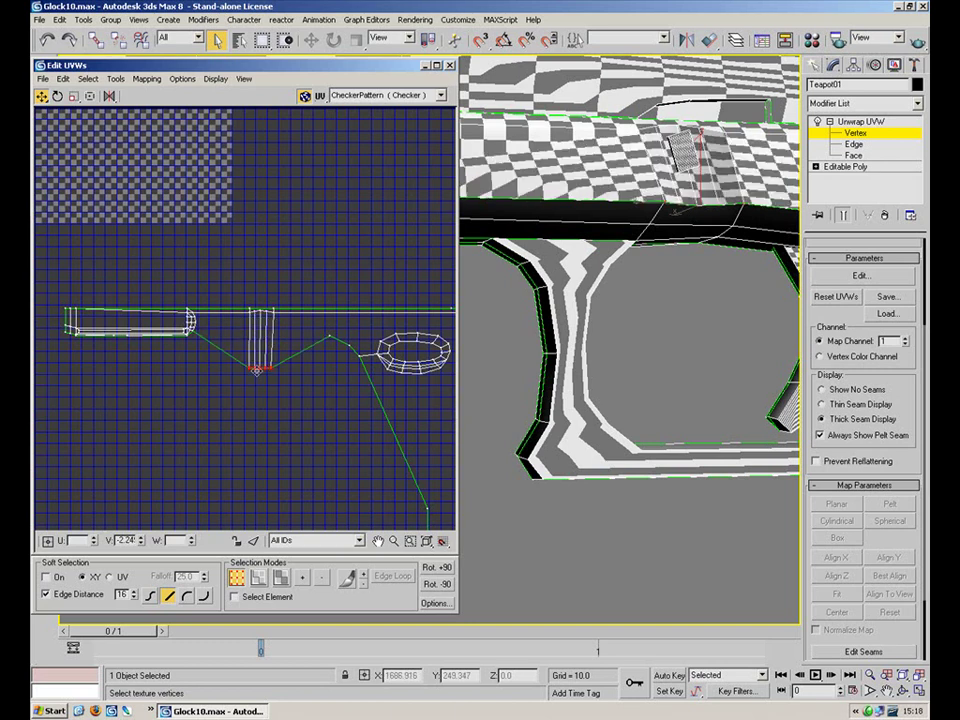
key(ctrl+z)
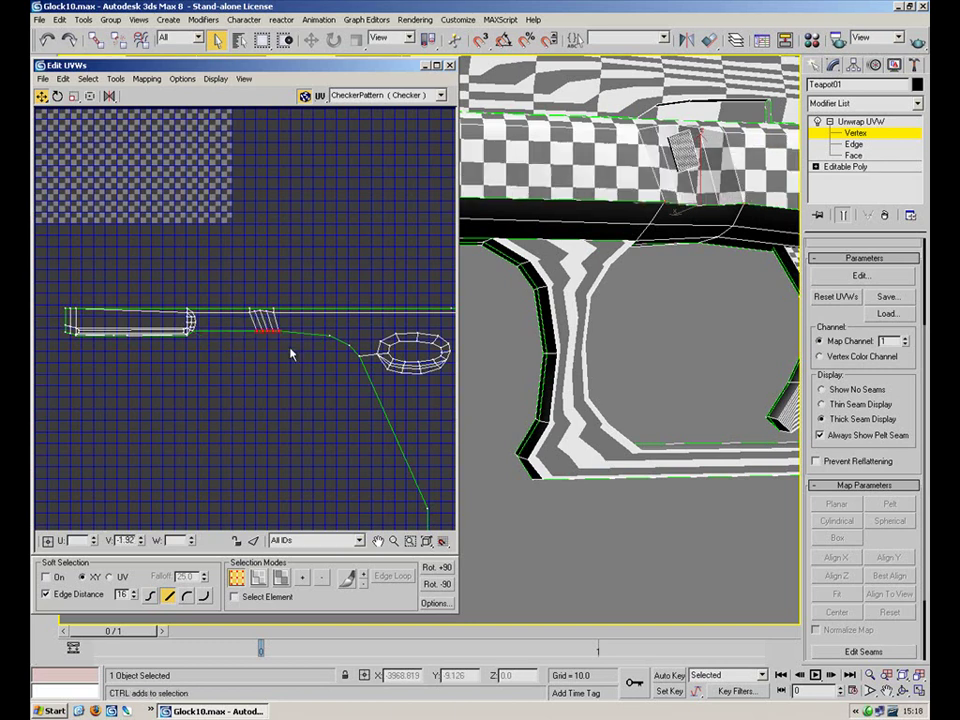
Move the whole frame UV shell back up onto the checker background
middle_drag(299, 273, 288, 261)
scroll(280, 254, down, 3)
drag(437, 240, 118, 432)
drag(265, 277, 182, 155)
click(172, 244)
scroll(195, 179, up, 3)
middle_drag(195, 179, 308, 310)
scroll(237, 282, up, 2)
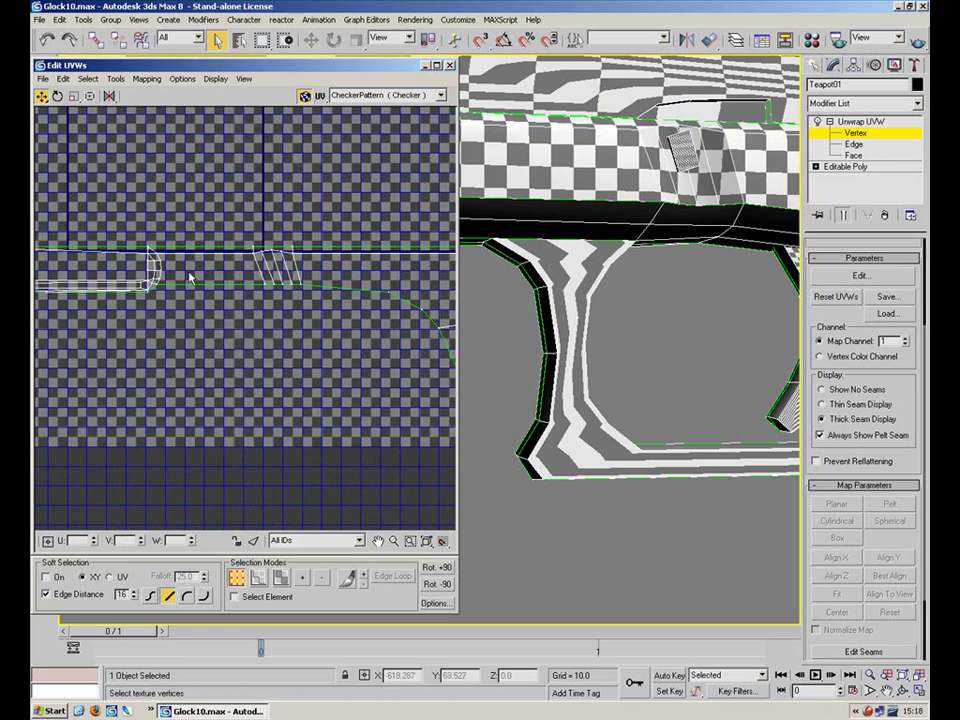
Highlight the flat frame face ahead of the slanted lines and try shifting its two lower corner vertices to distort the checker
key(3)
click(215, 272)
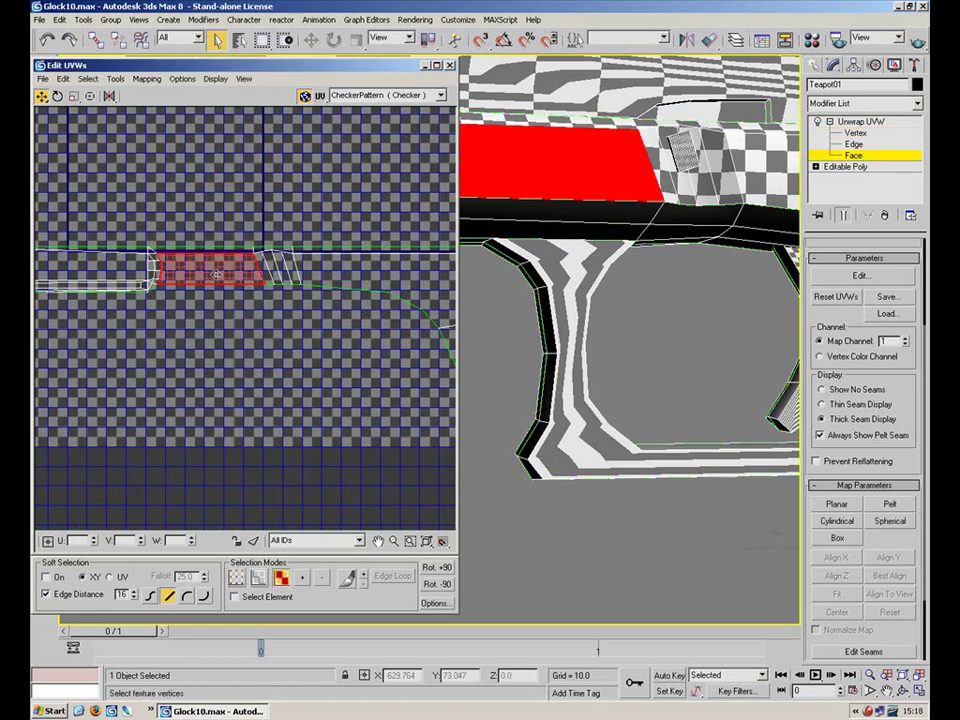
click(248, 310)
key(1)
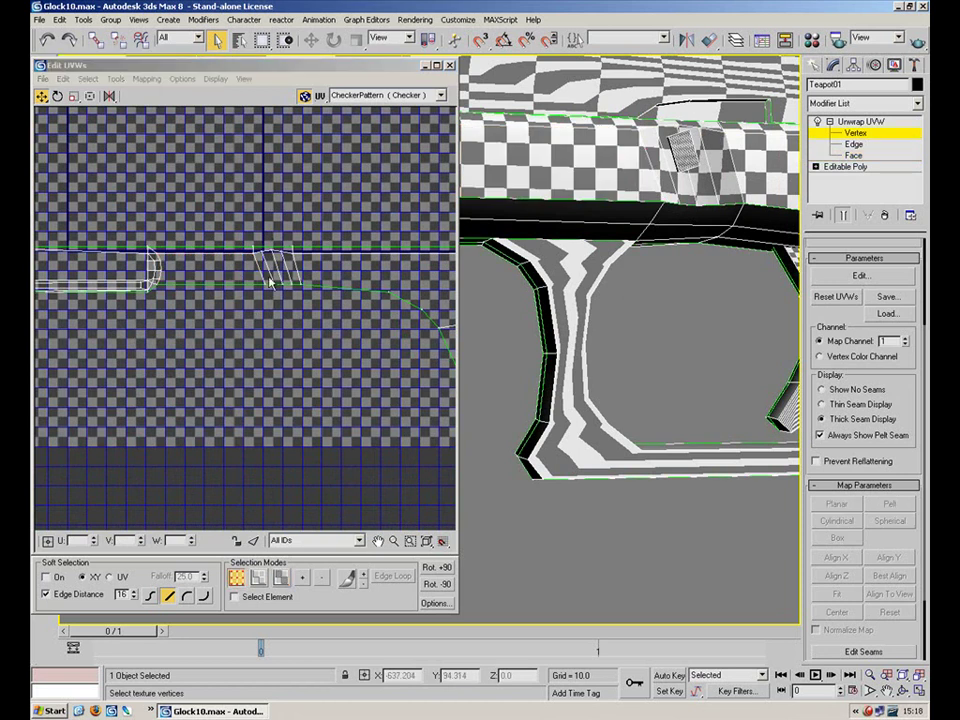
click(265, 285)
ctrl+click(157, 285)
drag(266, 282, 272, 322)
key(ctrl+z)
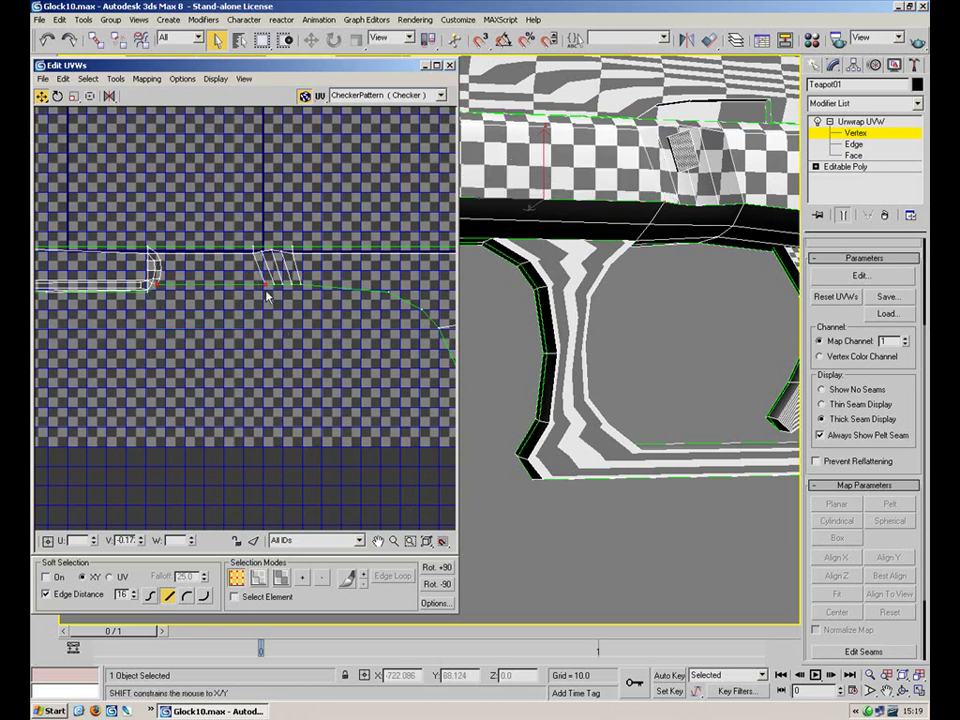
drag(202, 222, 215, 280)
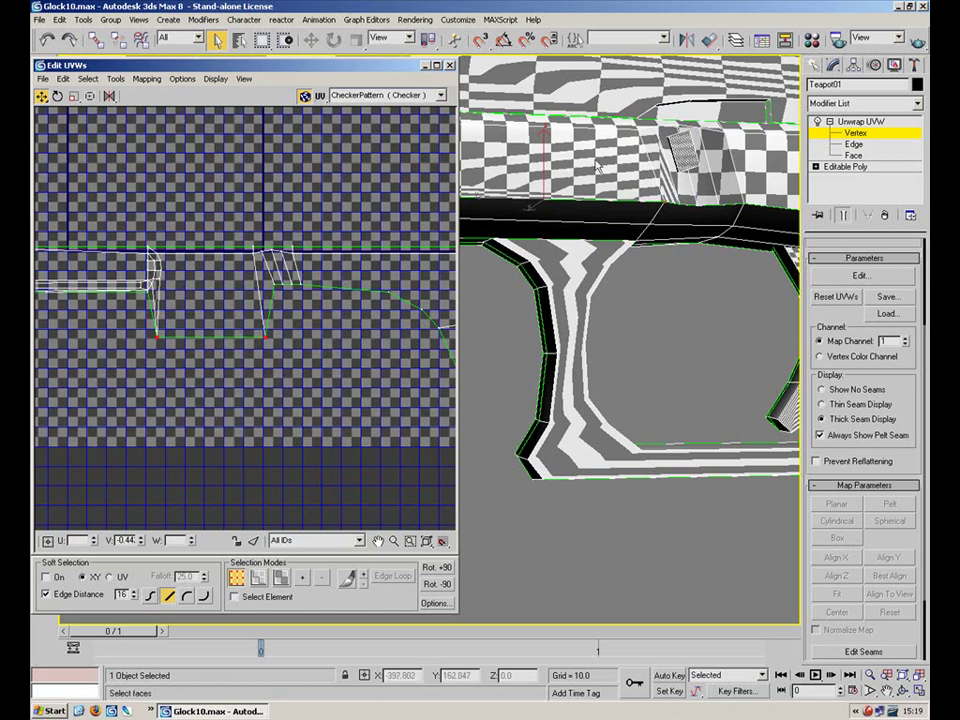
drag(271, 349, 267, 293)
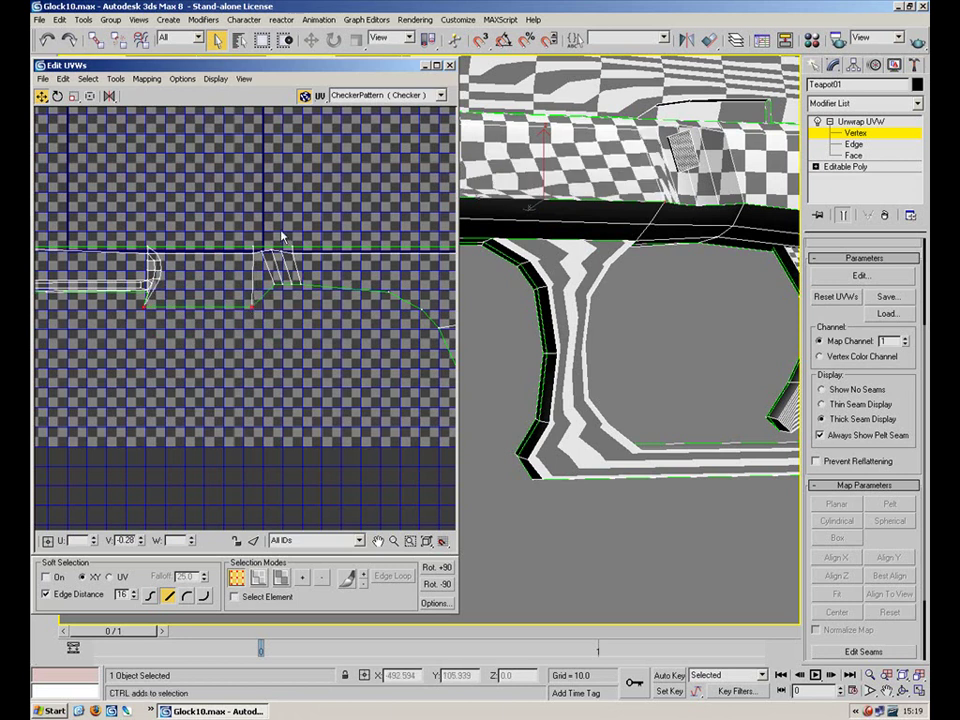
Select the whole frame UV shell and move it below the UV square, clear of the other UVs
scroll(320, 250, down, 5)
drag(100, 369, 101, 368)
drag(270, 279, 389, 333)
click(267, 157)
middle_drag(260, 155, 342, 282)
Select all remaining unmapped faces, planar-map them aligned to the X axis, and activate UV scaling
click(852, 156)
drag(386, 236, 188, 344)
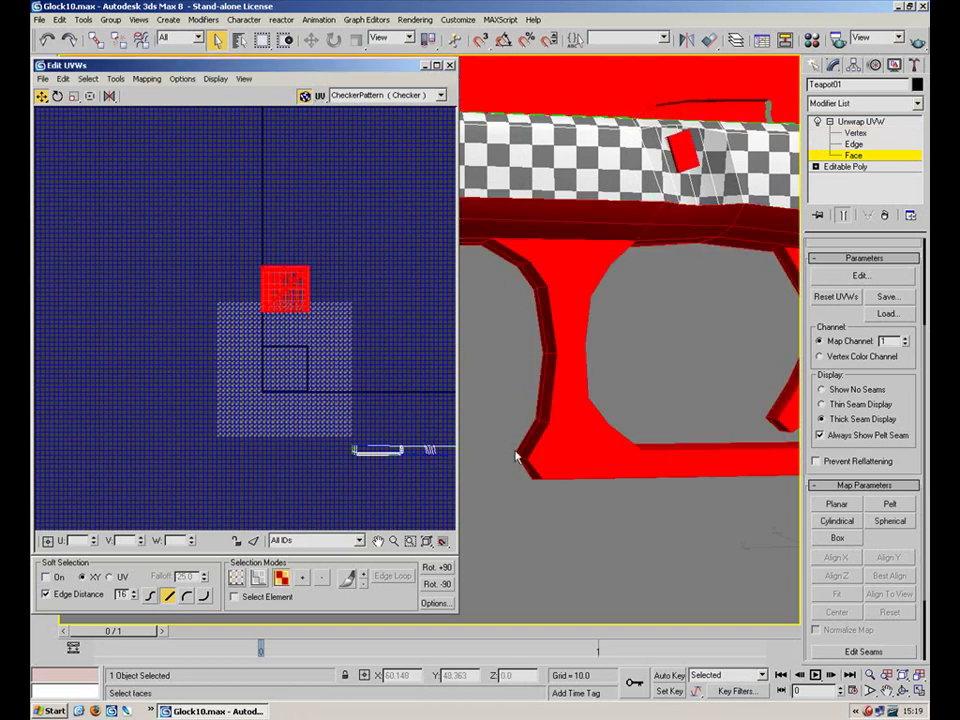
click(858, 507)
scroll(368, 374, down, 8)
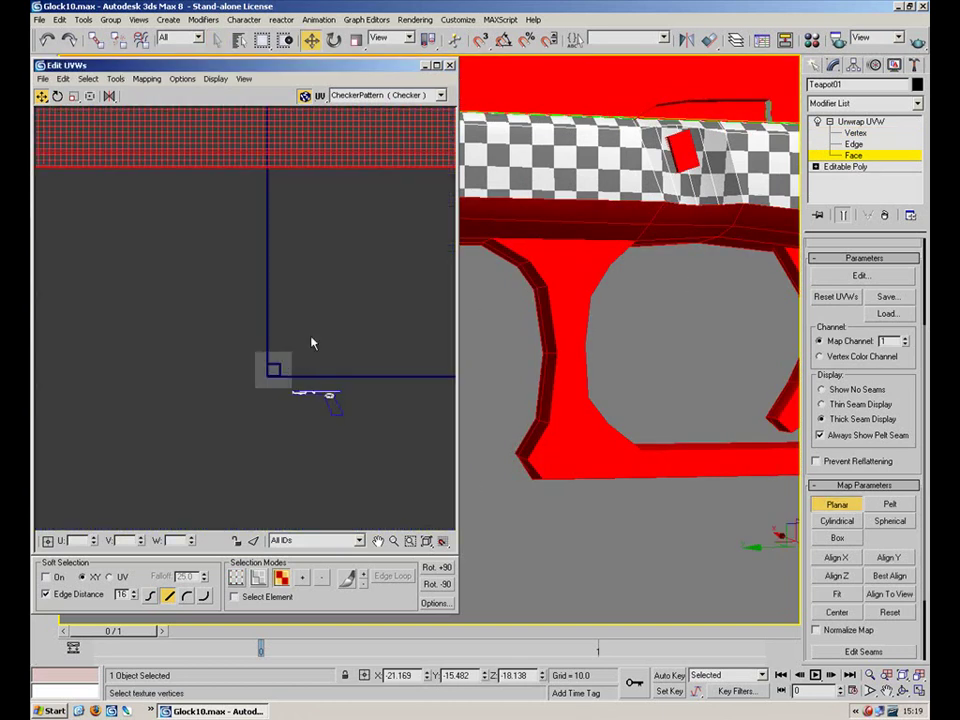
click(836, 557)
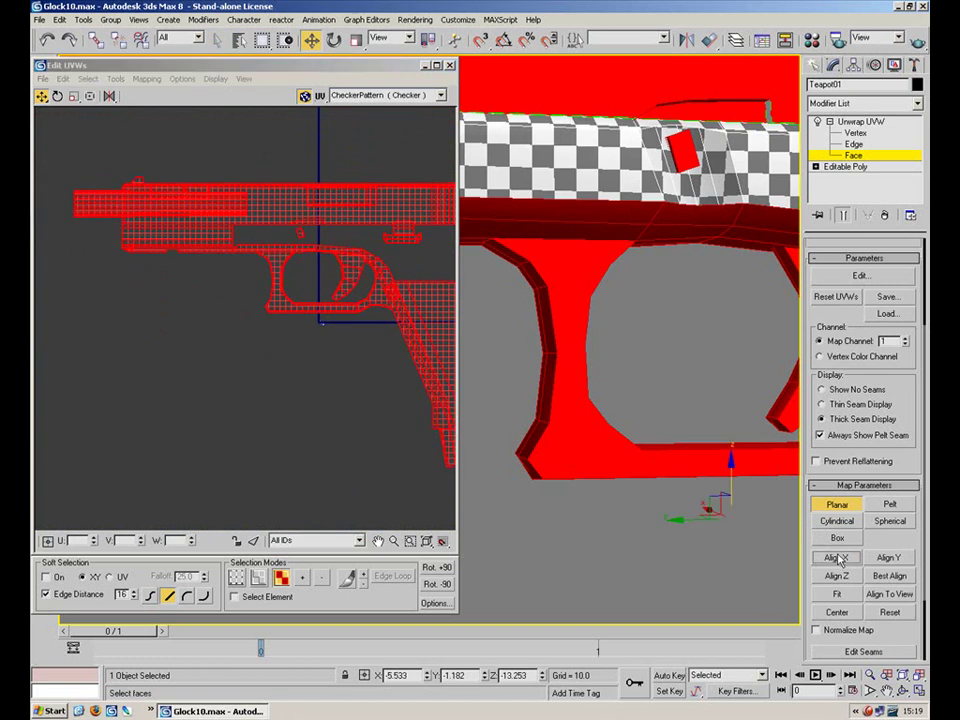
click(105, 70)
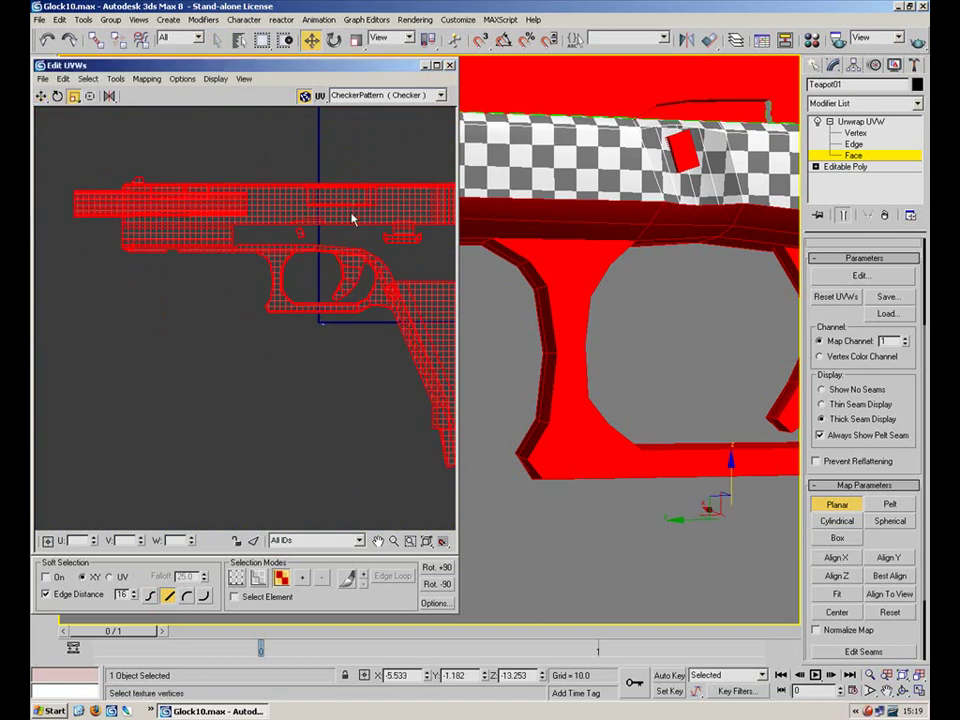
Finish the planar mapping and move the newly mapped pistol UVs clear of the small frame shell
click(831, 506)
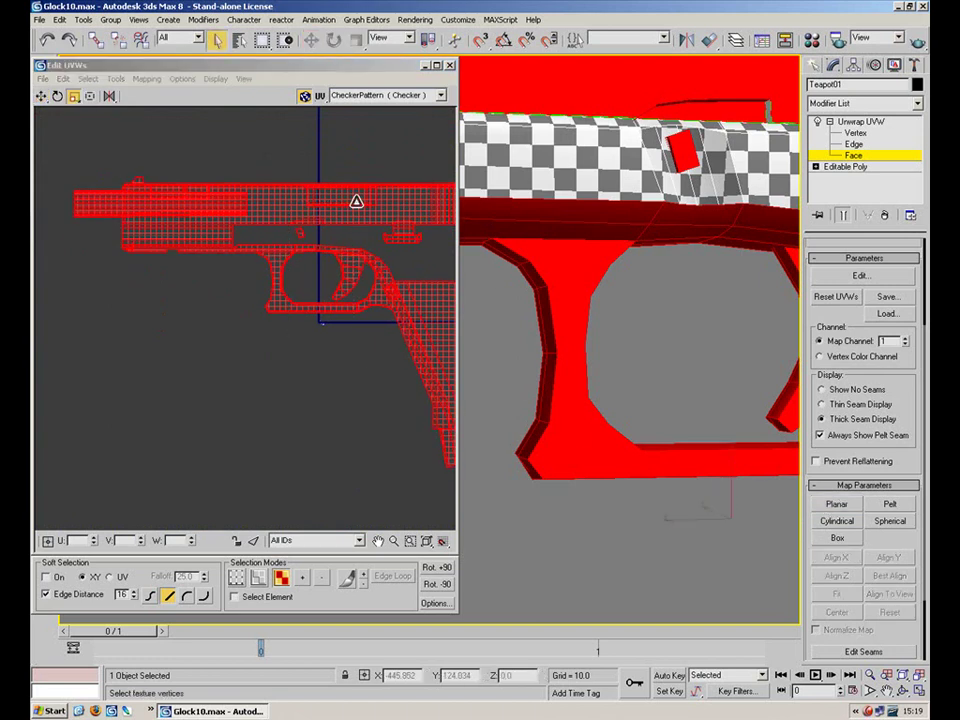
scroll(352, 202, down, 6)
click(42, 96)
drag(374, 270, 312, 396)
click(342, 343)
Examine the newly mapped pistol UVs and the small frame shell against the UV square
scroll(329, 328, up, 5)
scroll(329, 334, up, 4)
click(340, 431)
scroll(378, 340, up, 5)
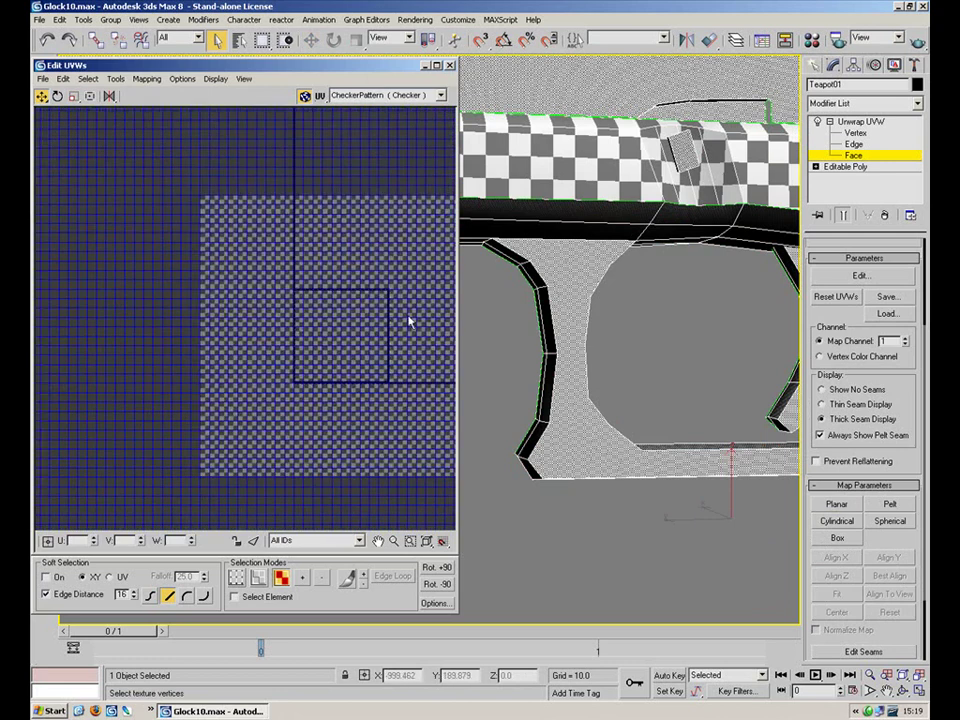
scroll(150, 326, down, 8)
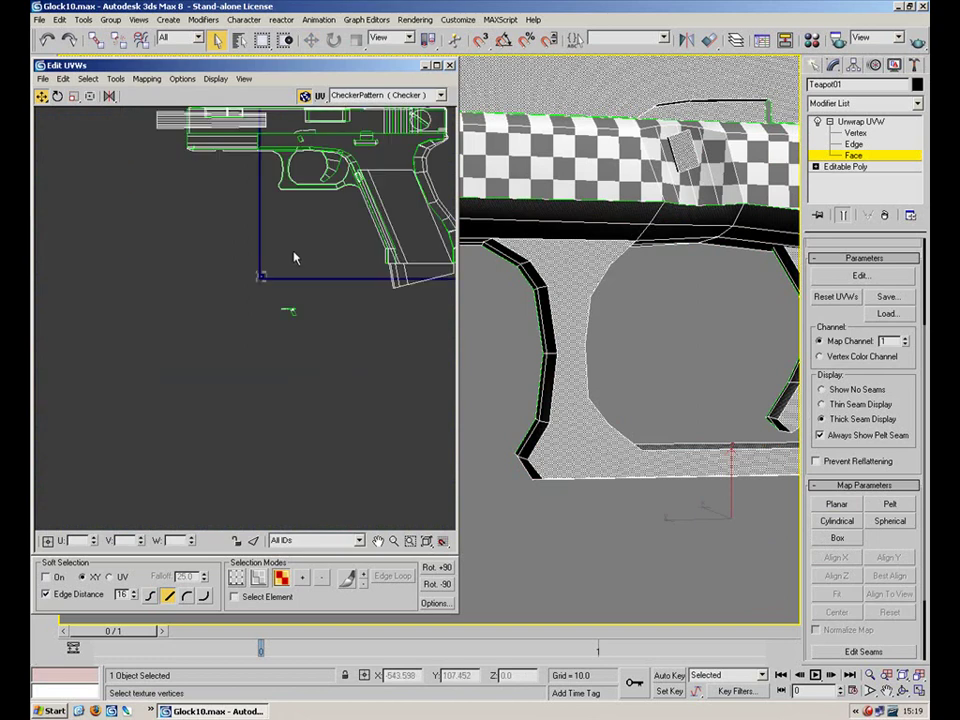
scroll(406, 192, up, 2)
drag(236, 260, 239, 259)
middle_drag(372, 205, 302, 215)
scroll(300, 213, up, 3)
click(363, 335)
scroll(317, 259, up, 2)
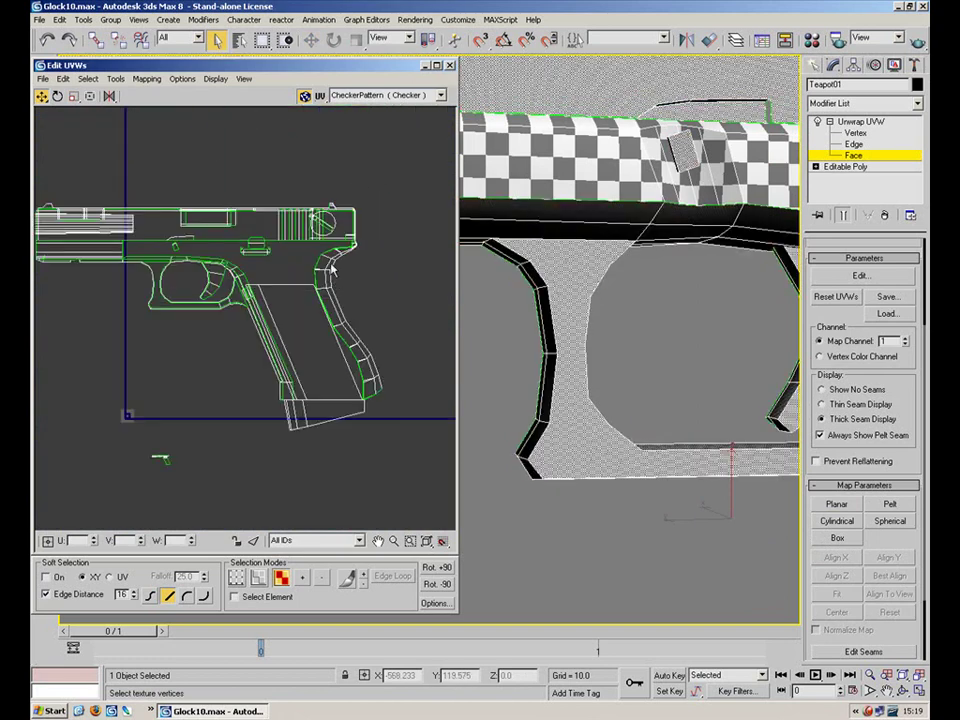
Turn on Select Element and move the magazine, barrel and trigger shells apart from the pistol body UVs
click(234, 596)
click(325, 412)
drag(340, 413, 441, 207)
middle_drag(162, 308, 312, 370)
click(167, 284)
drag(163, 292, 205, 200)
drag(358, 334, 413, 175)
Move the slide shell up, clear above the frame and barrel shells
click(388, 256)
drag(388, 276, 380, 116)
click(398, 253)
middle_drag(372, 239, 257, 234)
scroll(268, 240, down, 2)
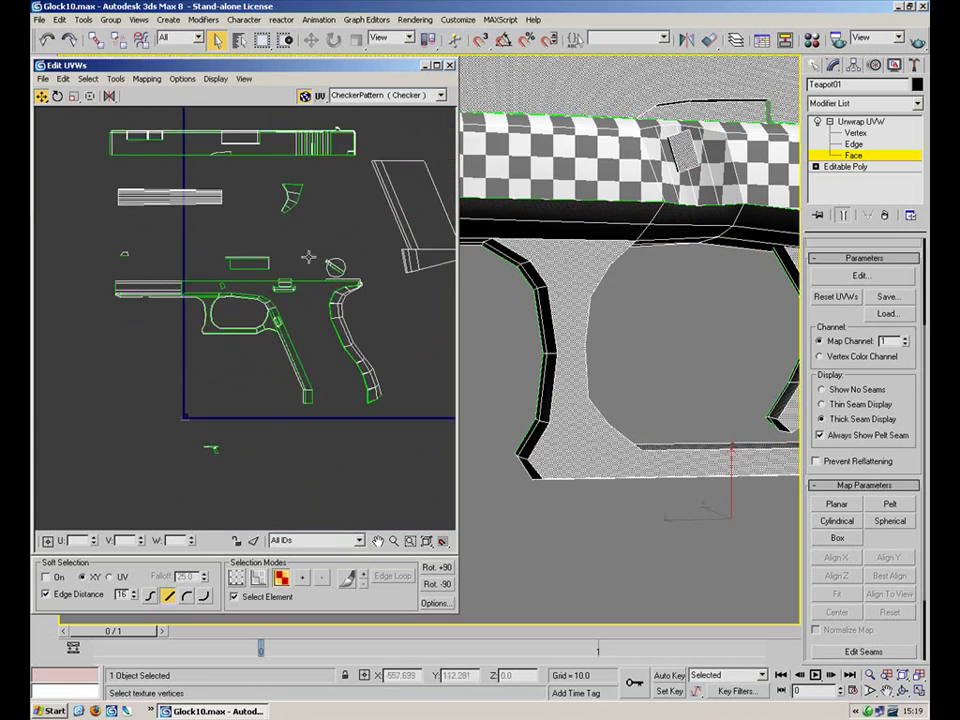
Move the small frame UV shell closer to the lower corner of the UV square
scroll(408, 205, down, 3)
drag(213, 314, 184, 330)
drag(318, 241, 330, 204)
click(304, 291)
middle_drag(301, 185, 268, 279)
scroll(268, 279, up, 4)
middle_drag(348, 233, 319, 185)
middle_drag(270, 404, 284, 292)
scroll(284, 292, up, 3)
scroll(328, 345, up, 3)
middle_drag(268, 454, 286, 325)
scroll(290, 390, up, 5)
middle_drag(198, 388, 296, 364)
click(246, 414)
drag(246, 414, 189, 214)
click(360, 178)
middle_drag(360, 178, 352, 390)
middle_drag(558, 214, 486, 450)
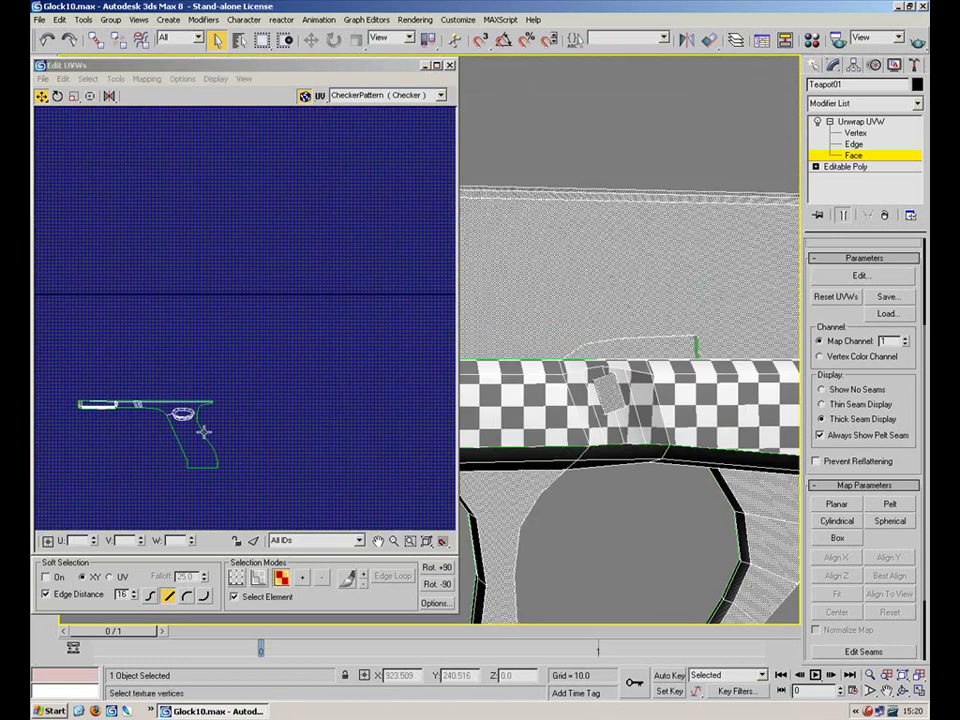
Examine the back of the grip on the pistol model
scroll(234, 400, down, 5)
scroll(315, 253, down, 5)
middle_drag(274, 317, 338, 409)
scroll(337, 440, down, 5)
middle_drag(258, 360, 190, 539)
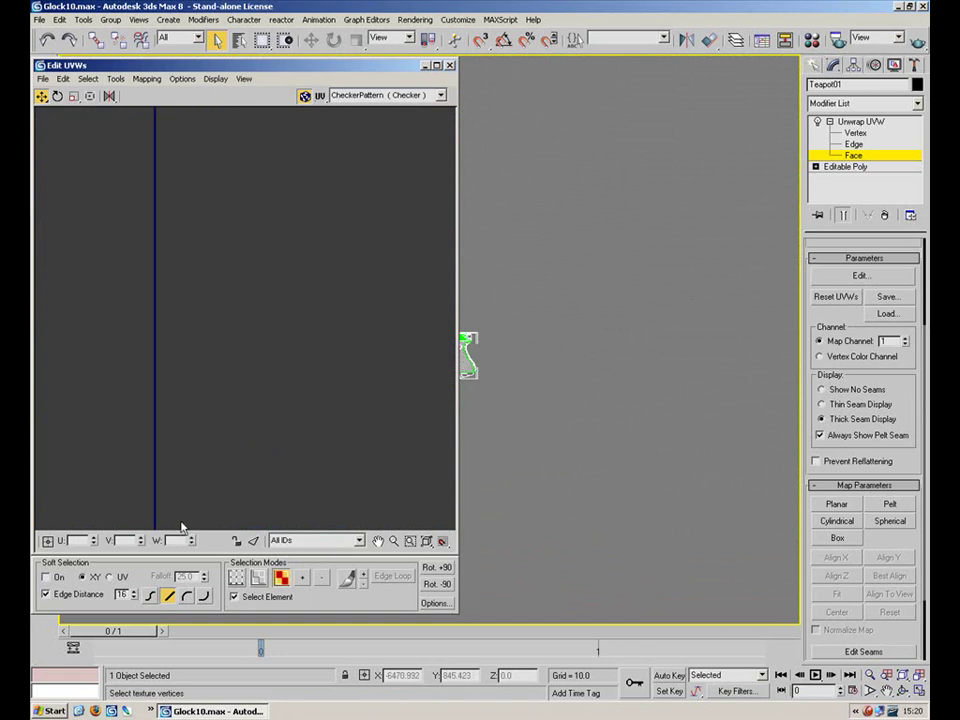
scroll(355, 240, down, 4)
middle_drag(504, 349, 407, 296)
scroll(600, 330, up, 6)
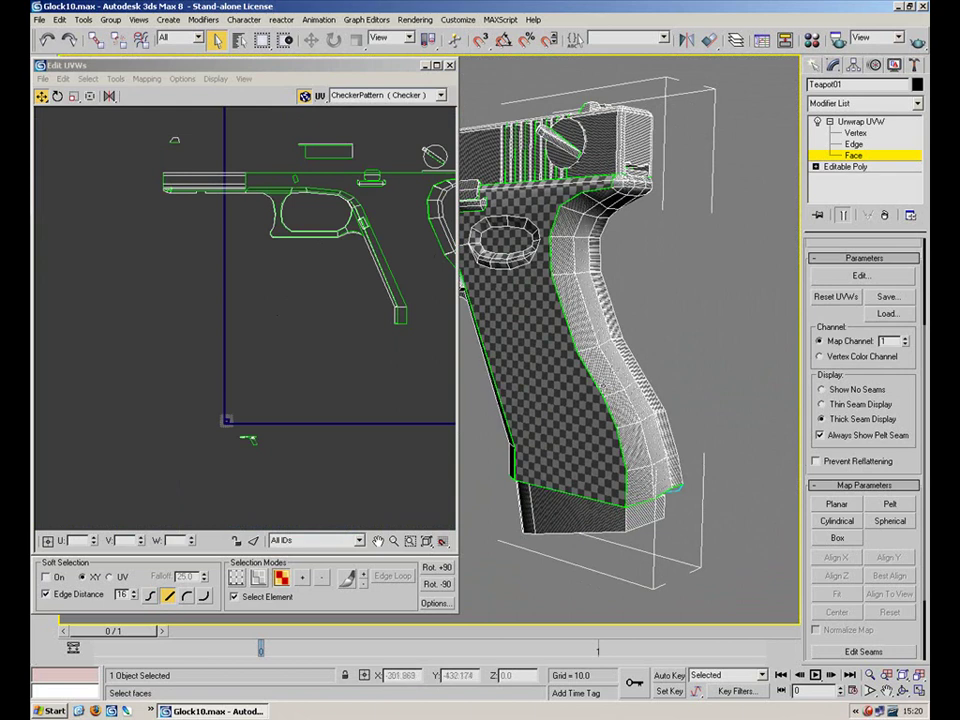
click(606, 378)
ctrl+click(636, 448)
key(ctrl+z)
key(ctrl+z)
click(643, 480)
ctrl+click(660, 477)
ctrl+click(673, 470)
ctrl+click(668, 437)
ctrl+click(636, 447)
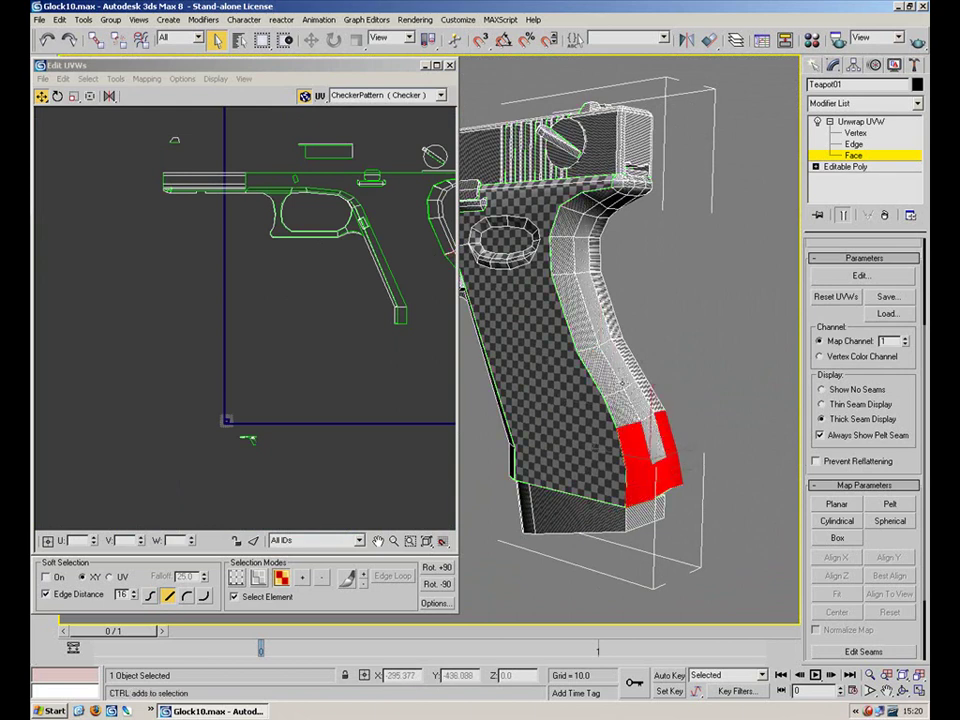
ctrl+click(614, 380)
click(628, 414)
Select the backstrap faces along the rear side of the grip, from below the upper curve to the grip's base
alt+middle_drag(644, 357, 722, 340)
middle_drag(722, 340, 345, 426)
scroll(664, 319, up, 5)
middle_drag(748, 279, 655, 278)
drag(622, 283, 482, 316)
ctrl+drag(579, 356, 527, 418)
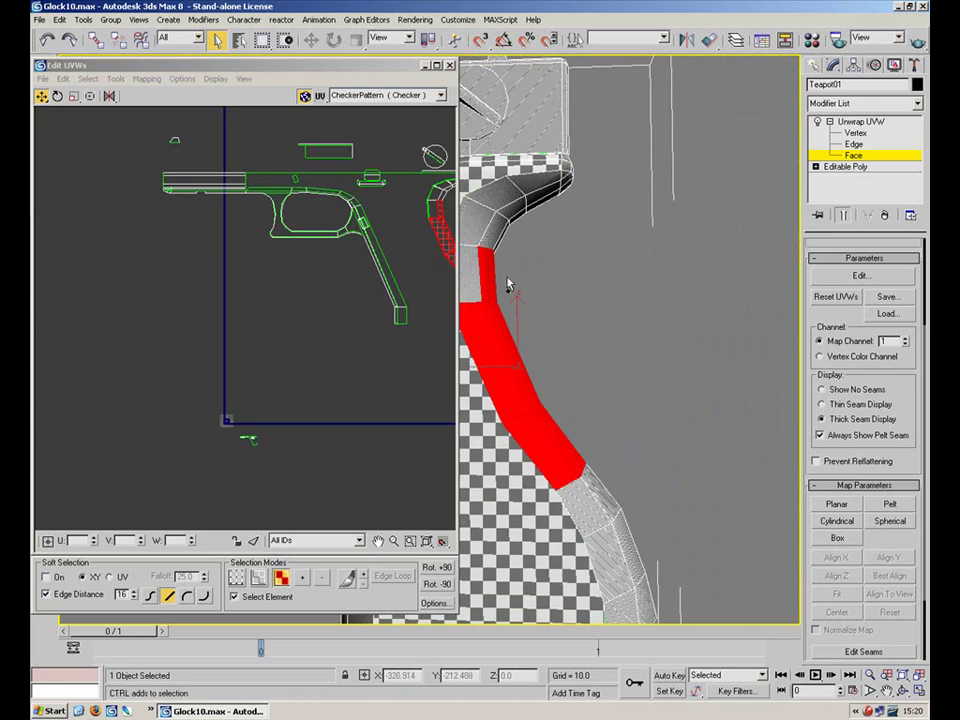
ctrl+drag(472, 291, 471, 292)
ctrl+drag(645, 459, 602, 515)
middle_drag(691, 526, 677, 352)
ctrl+click(606, 431)
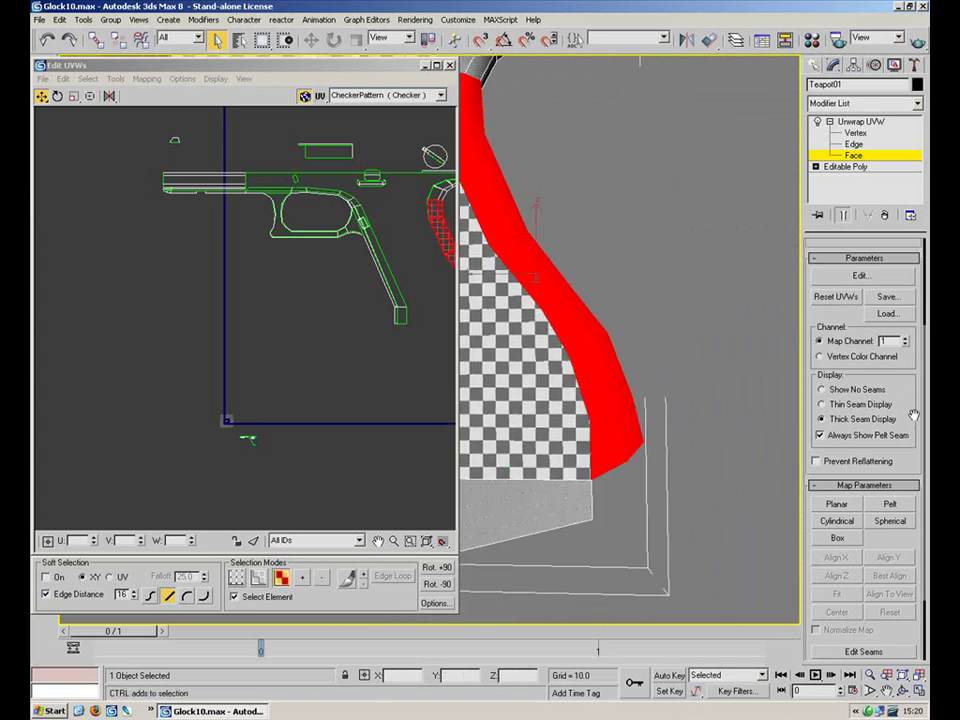
Minimise the UV editor and add the backstrap's bottom-row faces around to the opposite side to the selection
drag(914, 425, 914, 559)
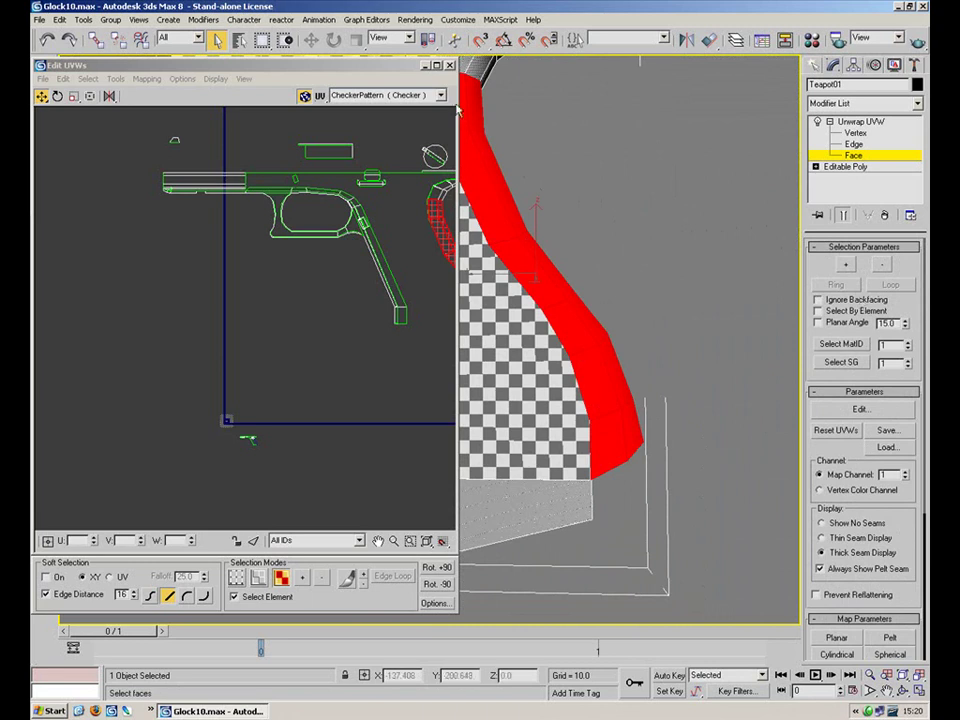
click(426, 65)
alt+middle_drag(611, 302, 440, 307)
middle_drag(440, 307, 455, 347)
scroll(594, 225, up, 3)
ctrl+click(373, 382)
ctrl+click(394, 387)
ctrl+click(419, 388)
ctrl+click(426, 345)
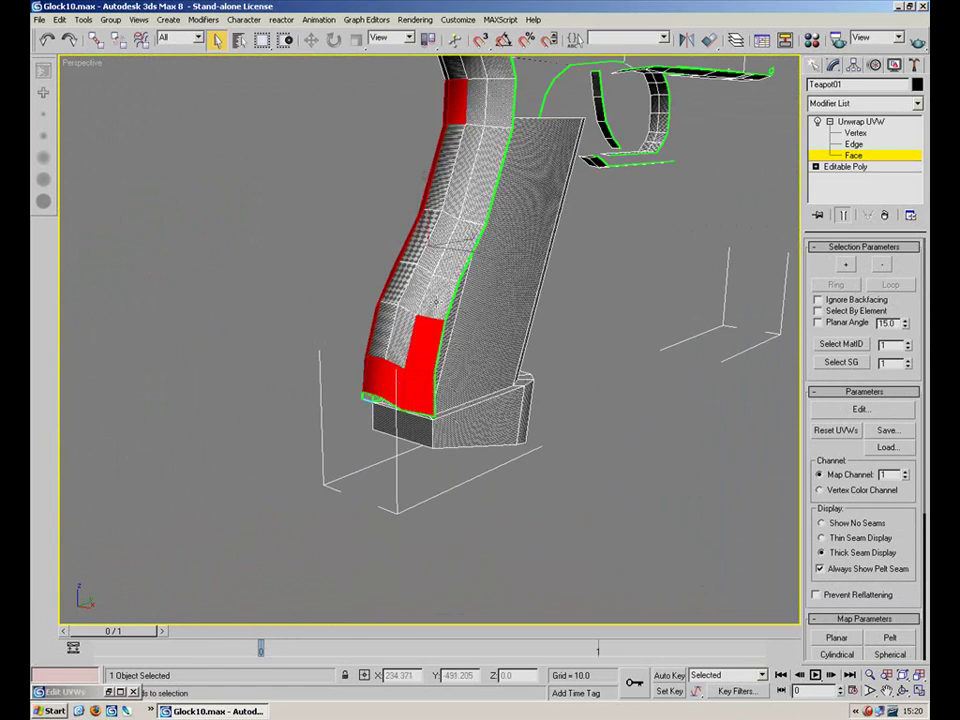
Add the backstrap's opposite side column and the faces across its upper rows to the selection
ctrl+click(439, 297)
ctrl+click(458, 250)
ctrl+click(467, 190)
ctrl+click(505, 102)
ctrl+click(502, 102)
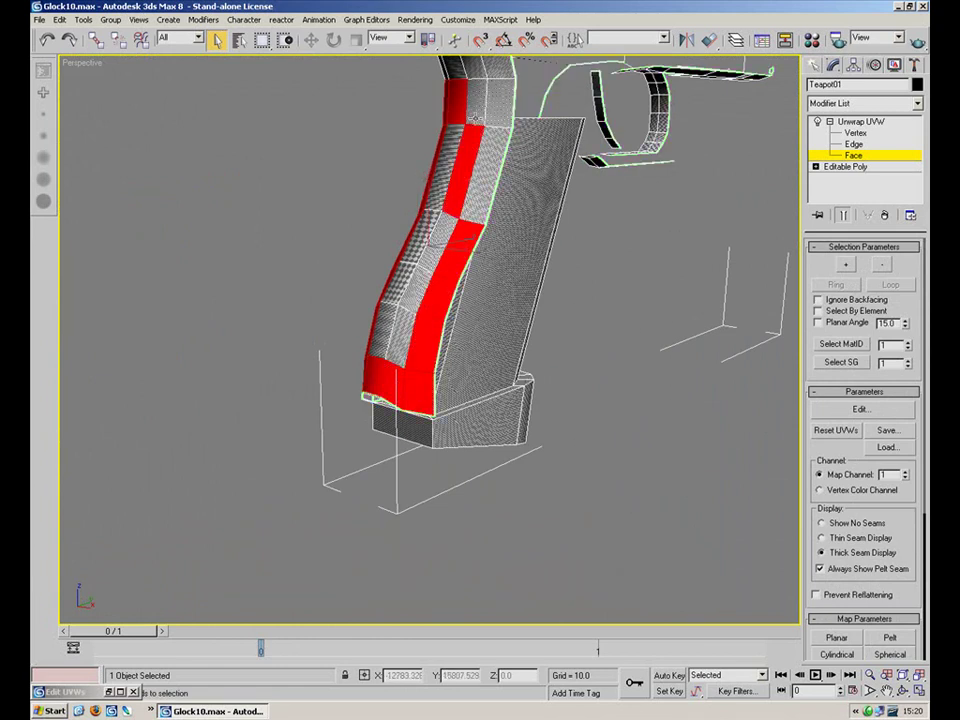
ctrl+click(477, 108)
ctrl+click(494, 107)
ctrl+click(491, 193)
ctrl+click(457, 176)
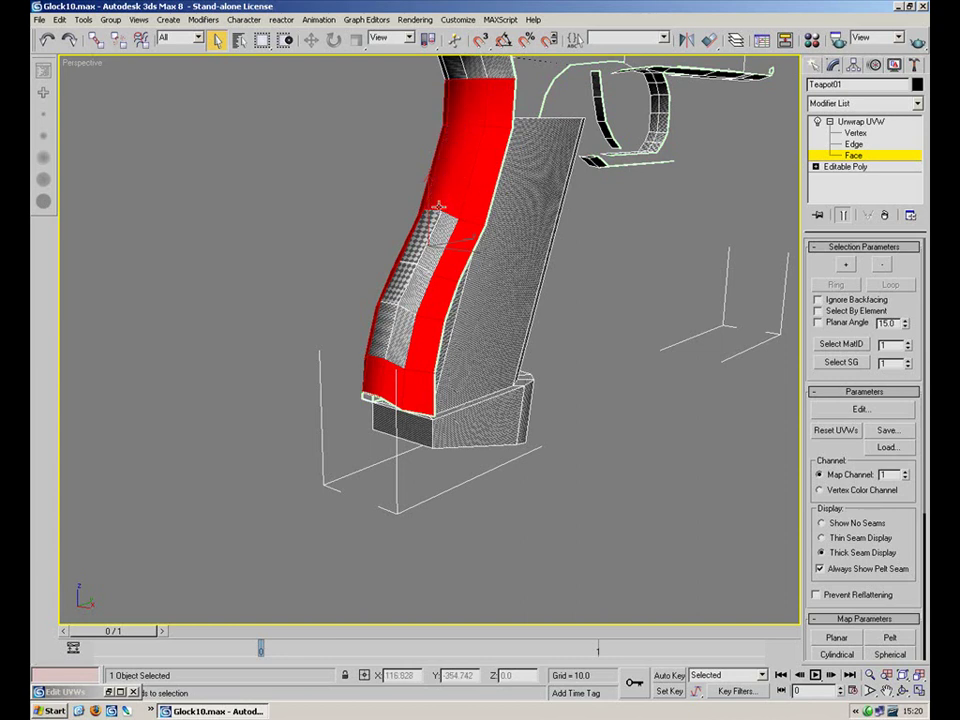
Add the remaining central backstrap faces to complete the strip selection
ctrl+click(426, 238)
ctrl+click(416, 285)
ctrl+click(388, 318)
ctrl+click(398, 288)
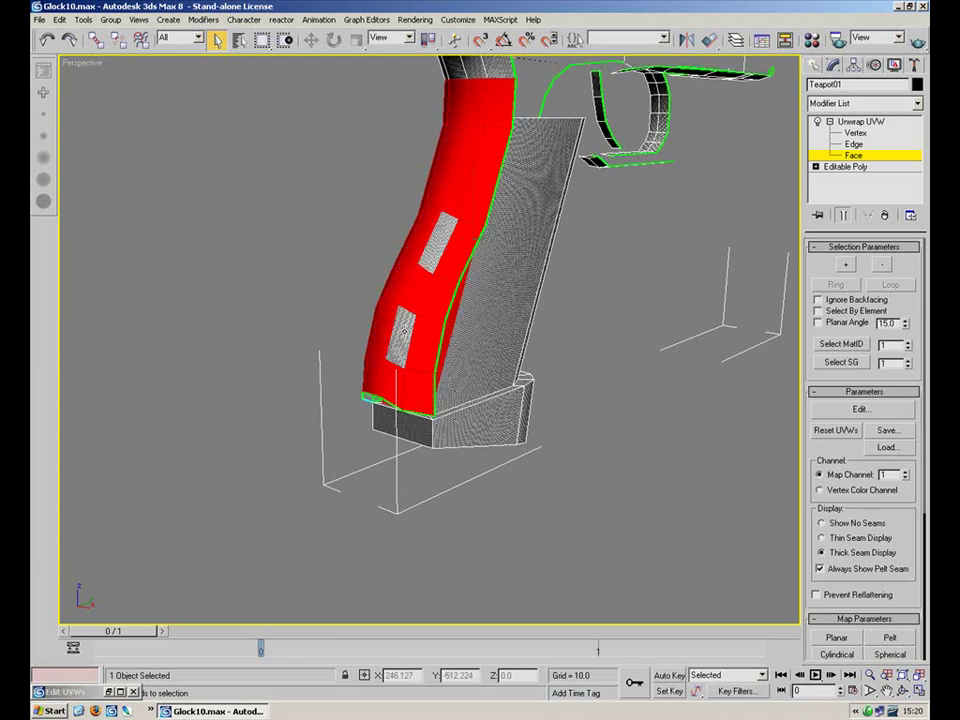
ctrl+click(415, 303)
ctrl+click(432, 259)
ctrl+click(421, 288)
ctrl+click(404, 326)
Planar-map the selected backstrap faces aligned to the Y axis
alt+middle_drag(430, 316, 268, 401)
scroll(885, 528, down, 5)
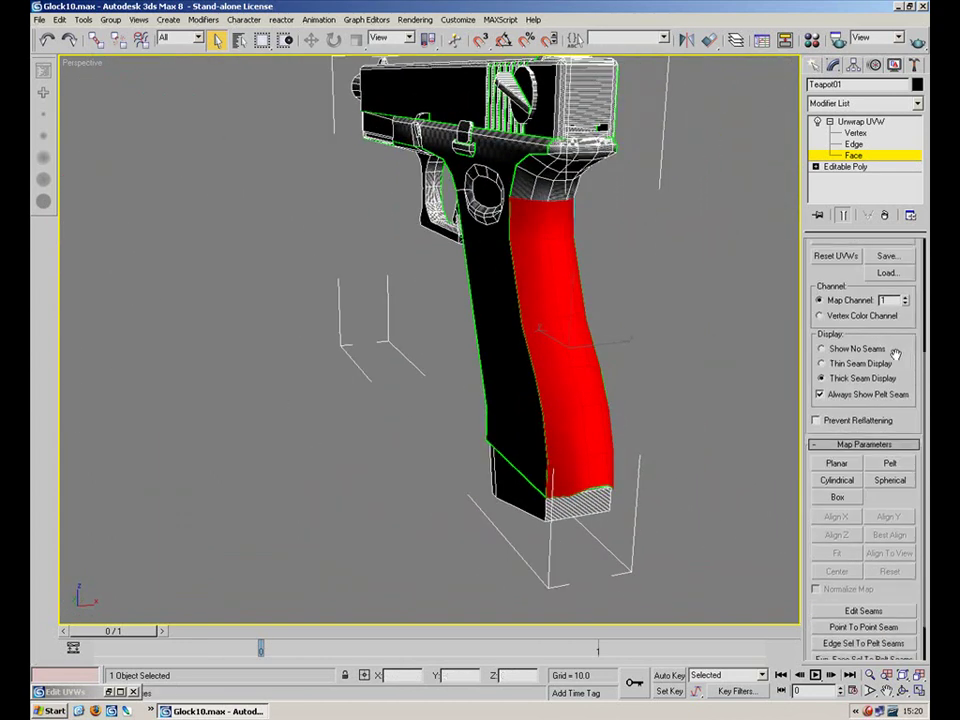
click(843, 462)
click(838, 534)
click(889, 515)
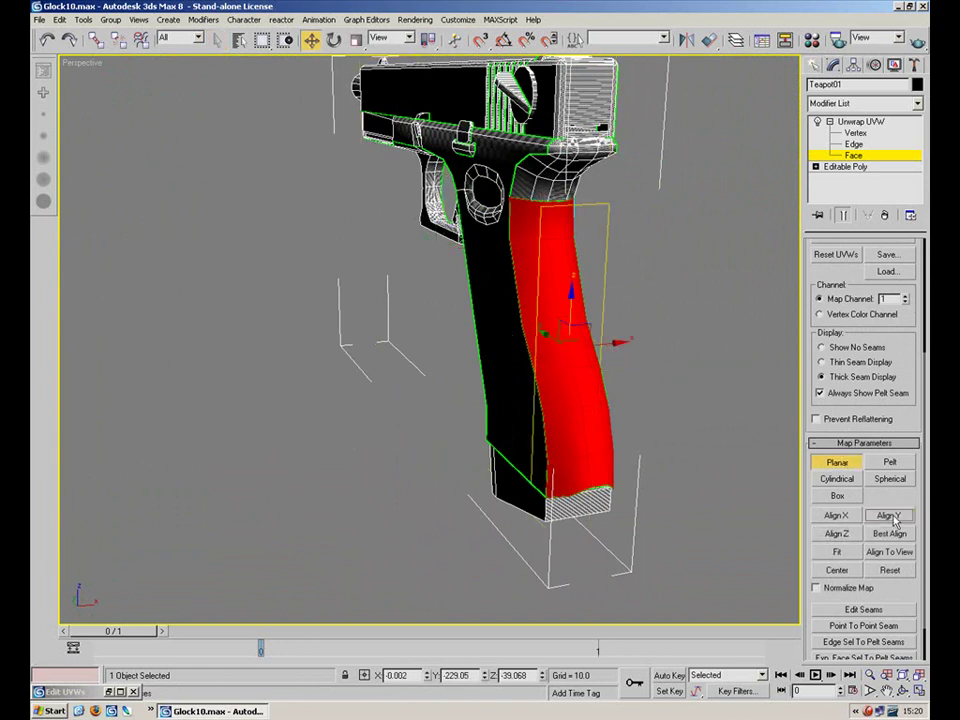
drag(911, 330, 911, 413)
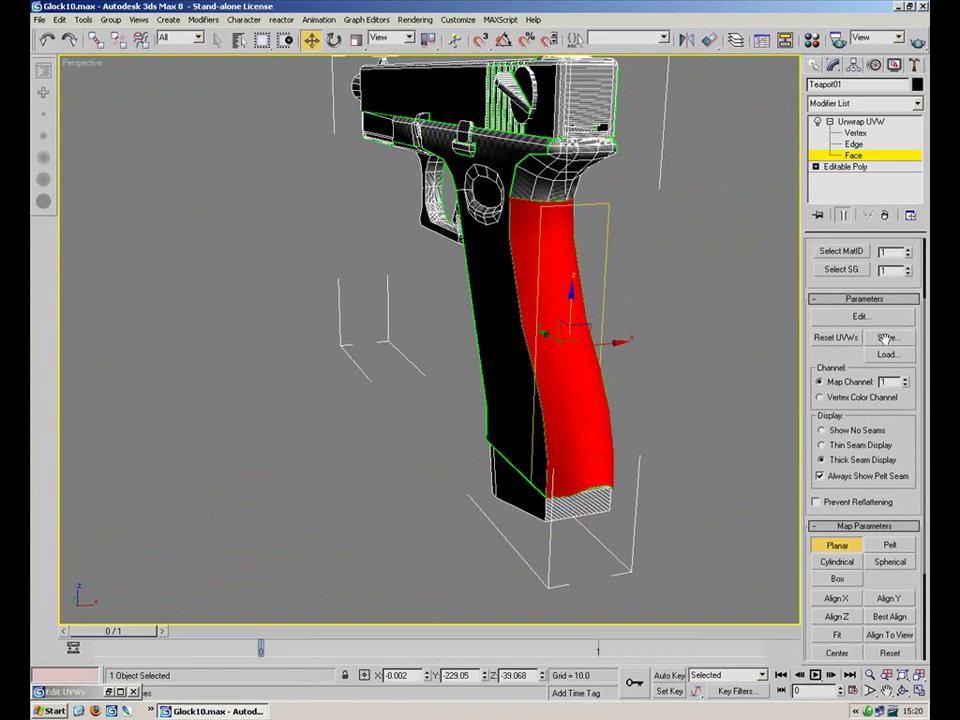
Reopen the UV editor, finish the planar mapping and move the backstrap shell clear beside the other UVs
click(860, 316)
scroll(266, 337, down, 5)
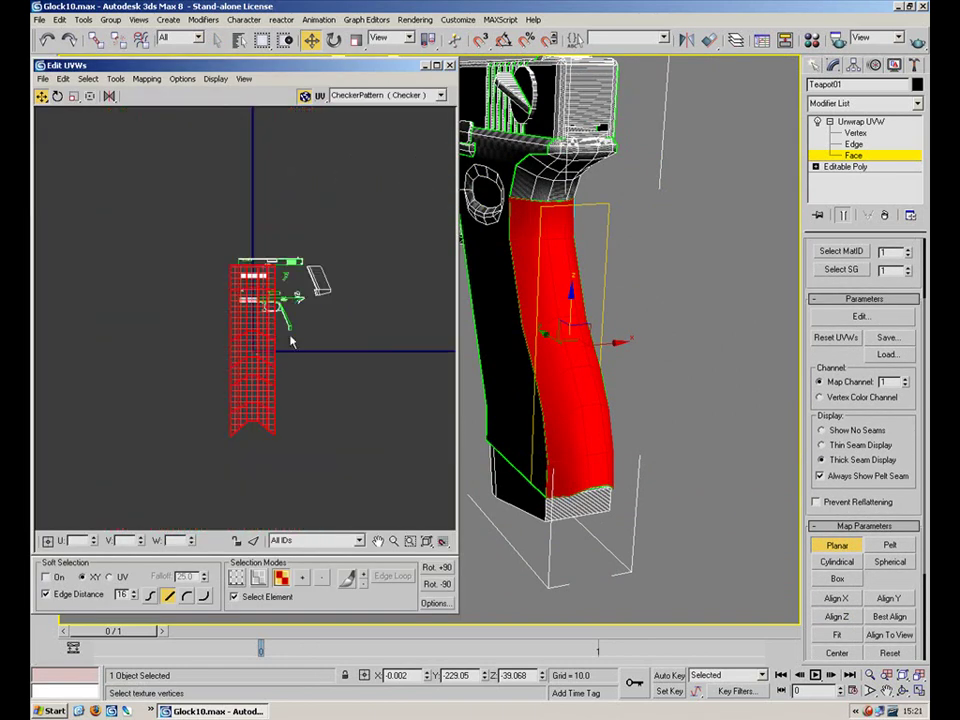
click(833, 545)
drag(249, 357, 420, 357)
click(382, 401)
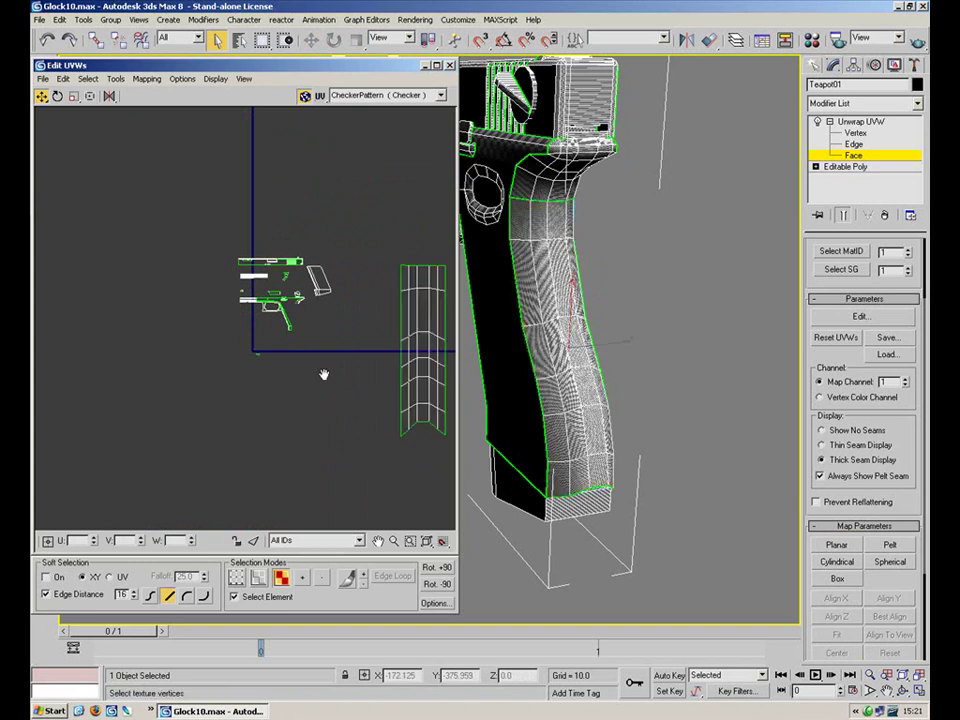
Select the lowest row of faces in the curved grip section directly above the backstrap strip
scroll(330, 390, up, 3)
middle_drag(325, 335, 247, 365)
alt+middle_drag(553, 294, 592, 430)
scroll(594, 424, up, 4)
click(593, 255)
ctrl+click(627, 244)
ctrl+click(663, 247)
ctrl+click(684, 252)
ctrl+click(698, 257)
Add the middle and upper rows of the curved section beneath the slide to the face selection
ctrl+click(706, 222)
ctrl+click(693, 222)
ctrl+click(671, 222)
ctrl+click(636, 222)
ctrl+click(609, 221)
ctrl+click(624, 187)
ctrl+click(695, 184)
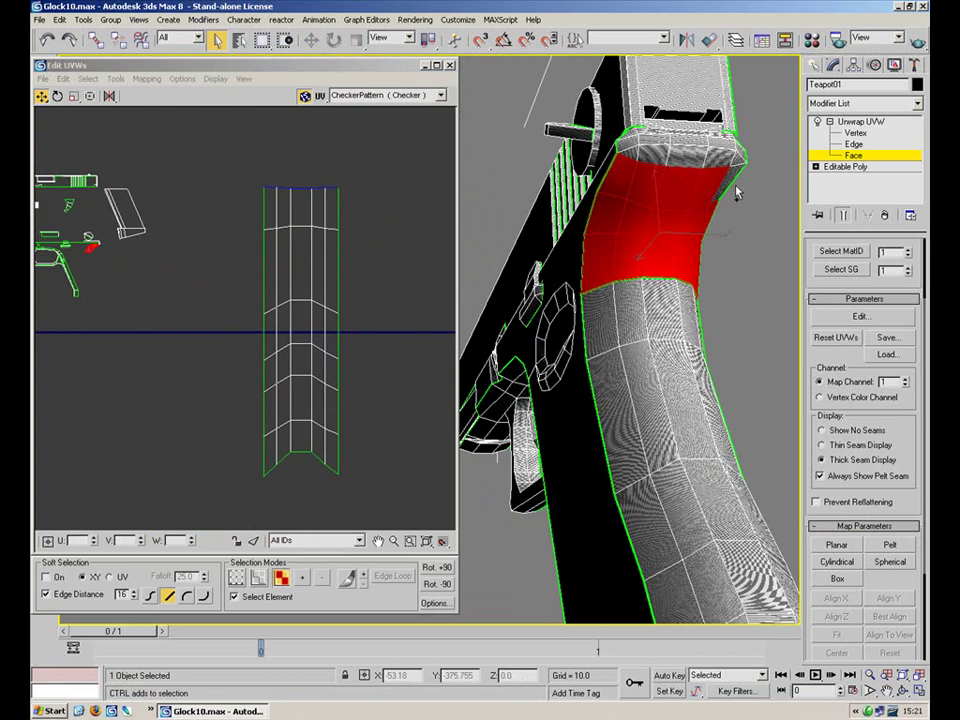
ctrl+click(725, 180)
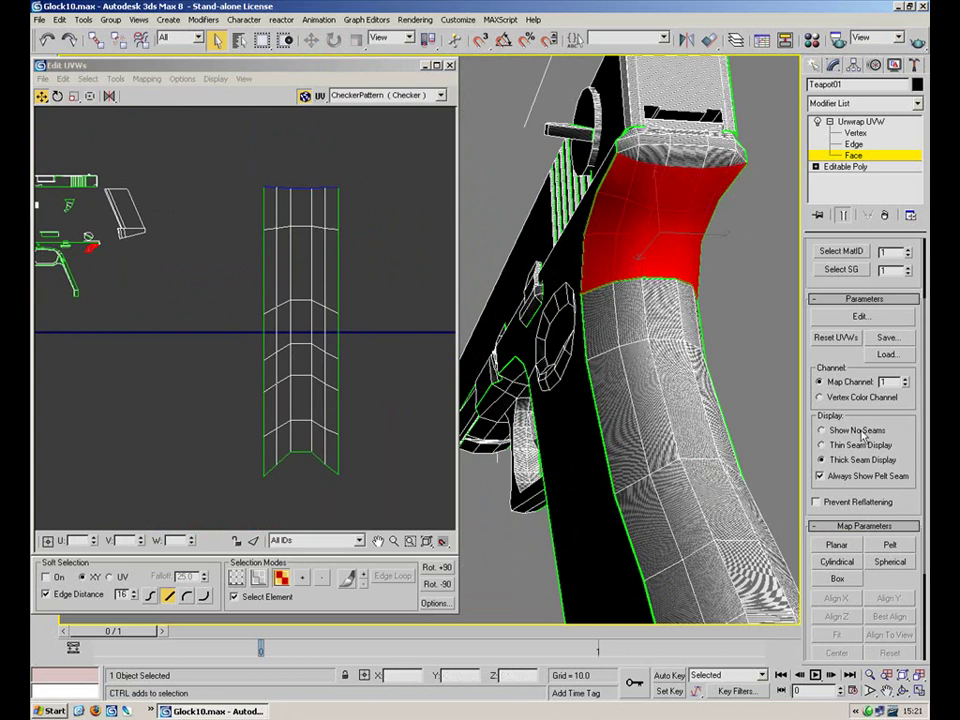
Planar-map the curved grip section aligned to the Z axis and finish the mapping
click(836, 545)
click(850, 618)
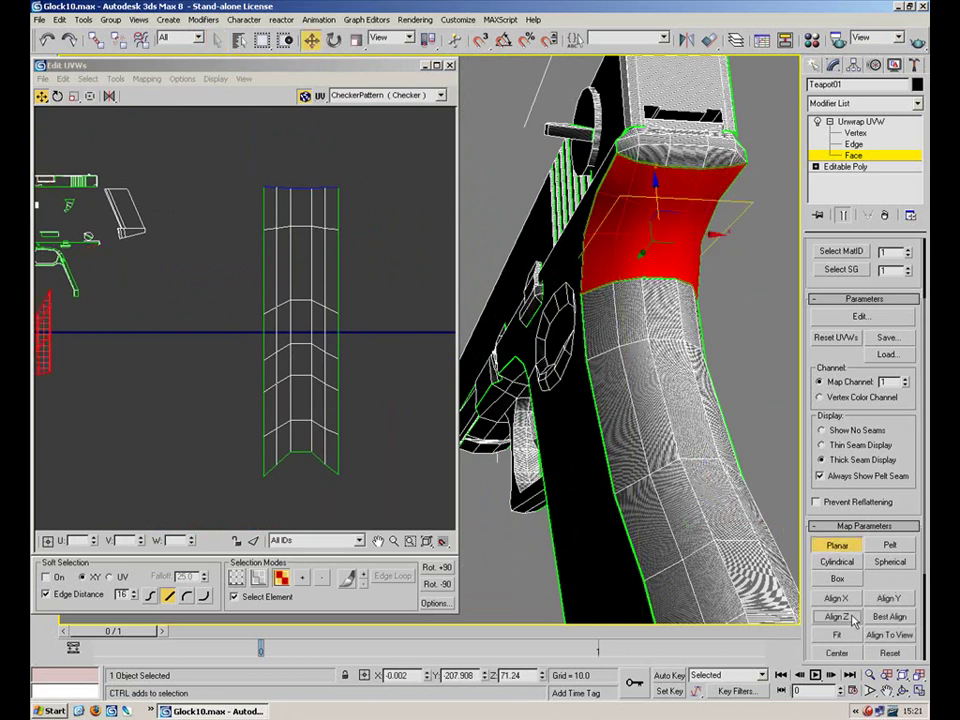
middle_drag(146, 328, 309, 363)
click(818, 547)
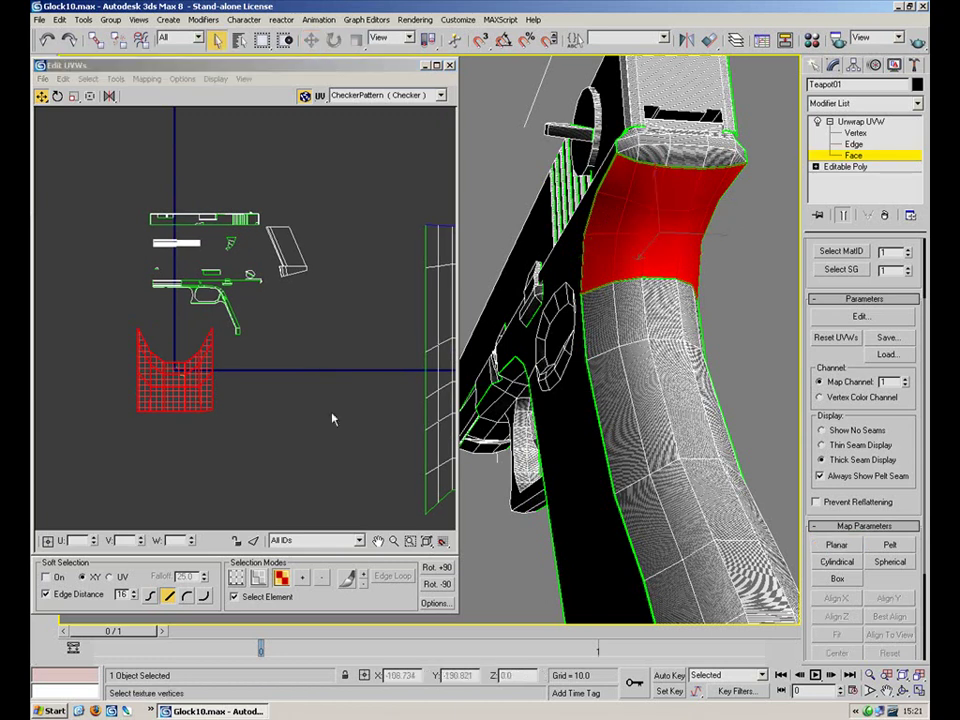
Move the curved section's UV shell directly above the backstrap shell
drag(184, 390, 453, 174)
middle_drag(251, 272, 54, 339)
scroll(266, 280, up, 3)
drag(264, 214, 308, 224)
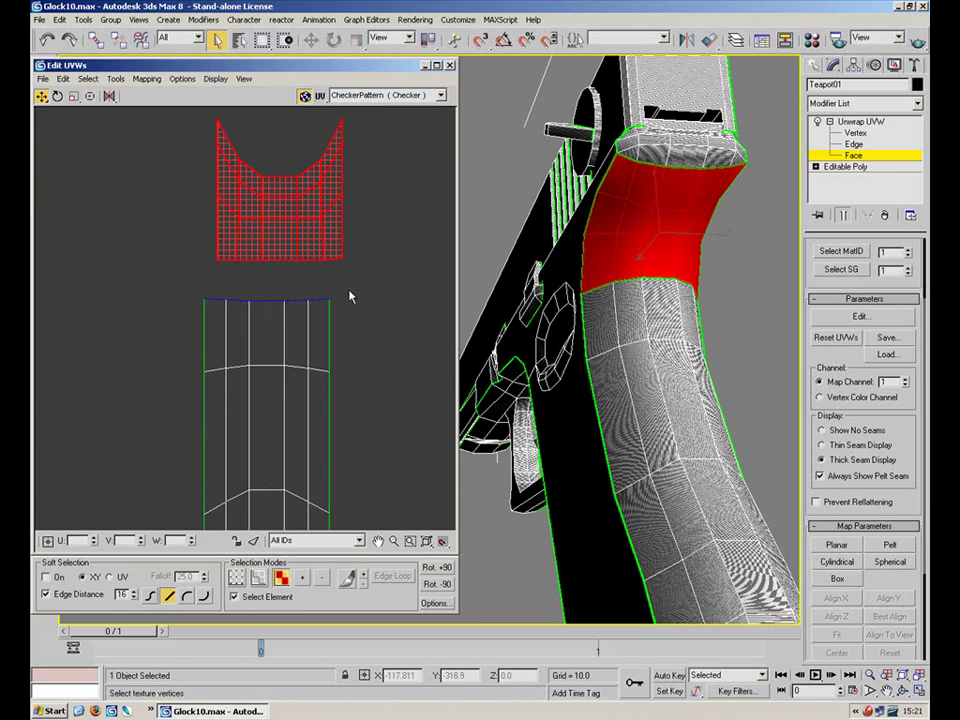
middle_drag(199, 243, 247, 319)
scroll(252, 322, up, 3)
middle_drag(362, 273, 257, 305)
scroll(254, 312, down, 2)
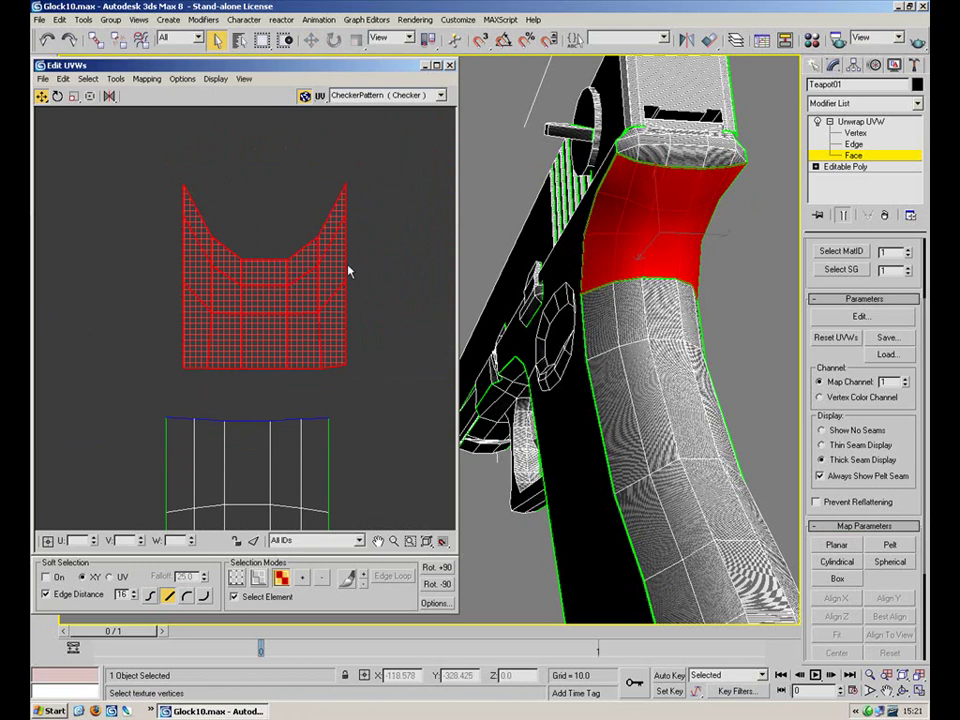
Deselect the curved section's shell and switch to edge selection with Select Element turned off
drag(391, 147, 150, 413)
click(313, 189)
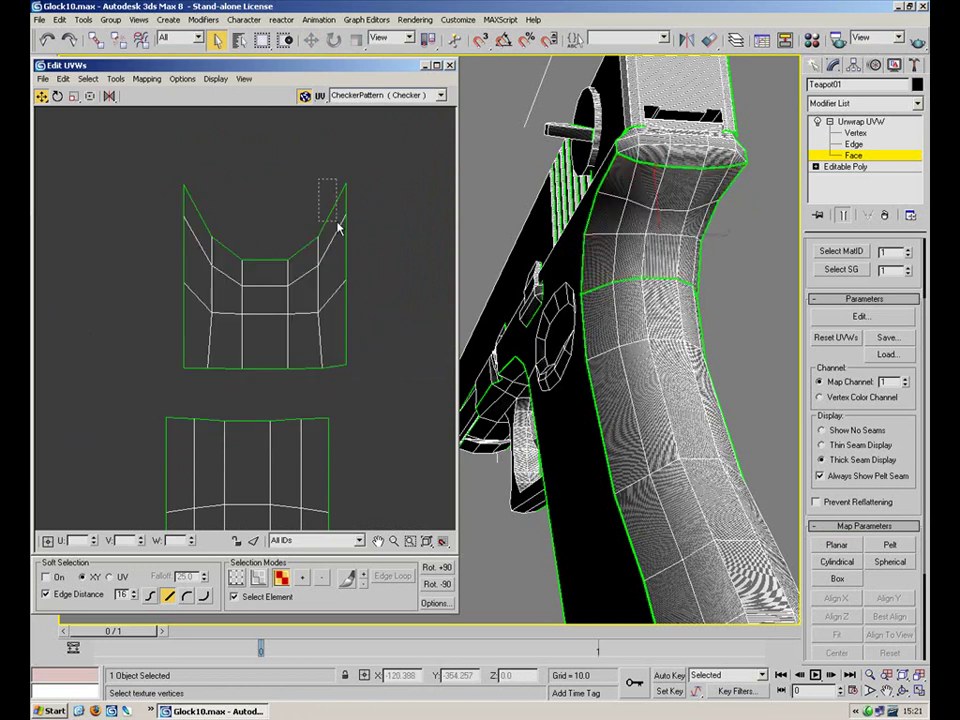
key(2)
click(333, 211)
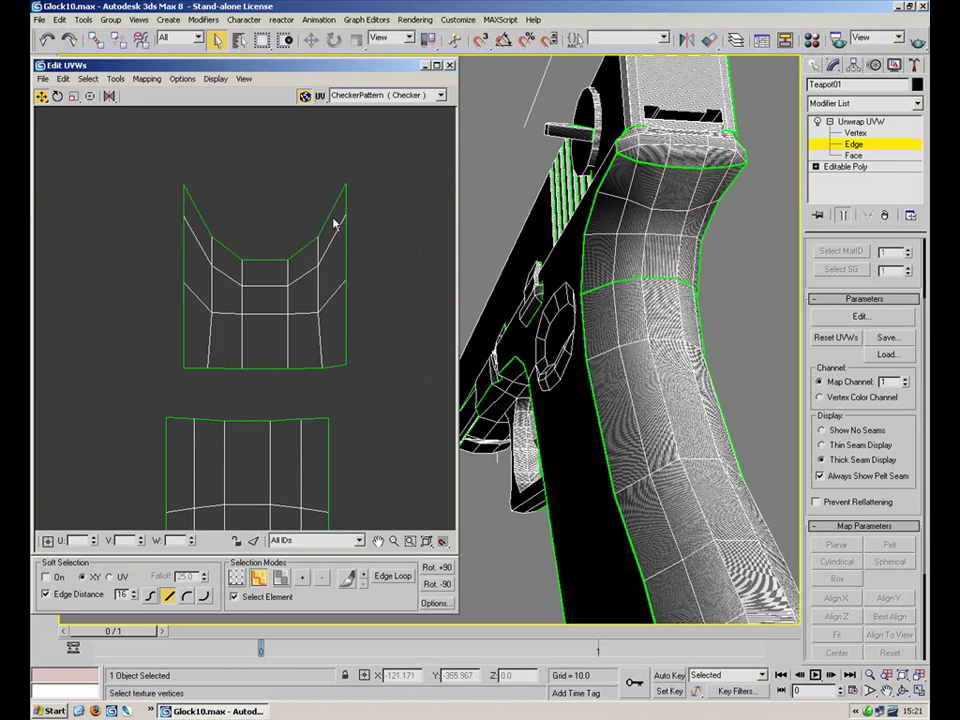
click(234, 596)
click(333, 210)
Highlight the edges along the shell's curved border one by one to find their matching edges on the backstrap shell
drag(290, 268, 294, 259)
drag(325, 181, 331, 221)
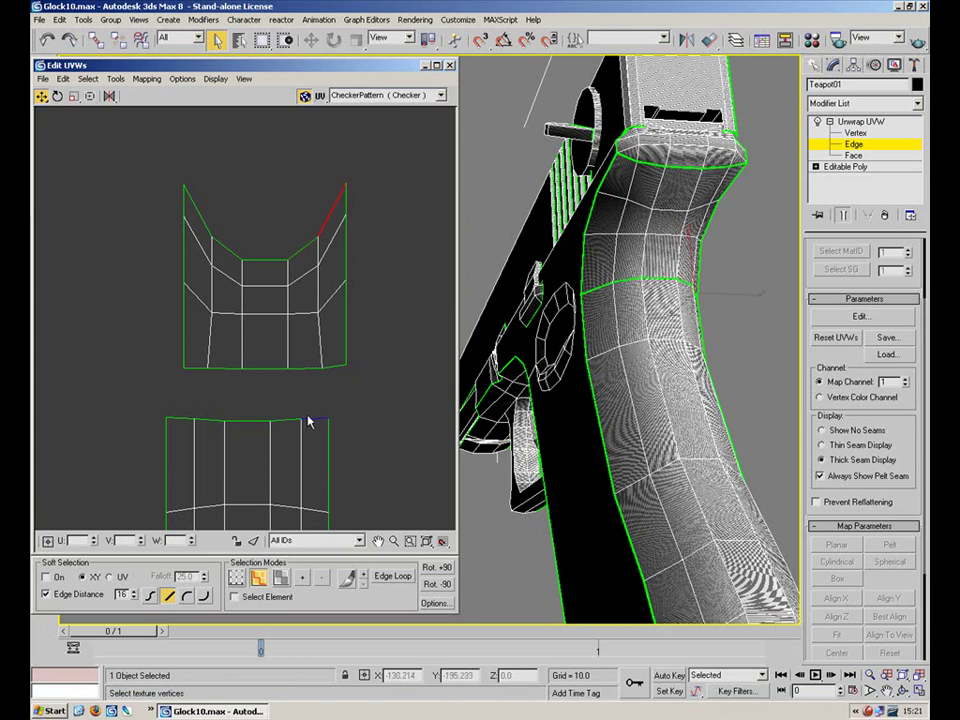
drag(300, 236, 300, 262)
drag(267, 217, 263, 262)
drag(235, 204, 216, 249)
drag(220, 189, 186, 248)
Select all edges of the curved section's shell and flip it vertically so its curved border faces the backstrap shell
drag(406, 140, 109, 388)
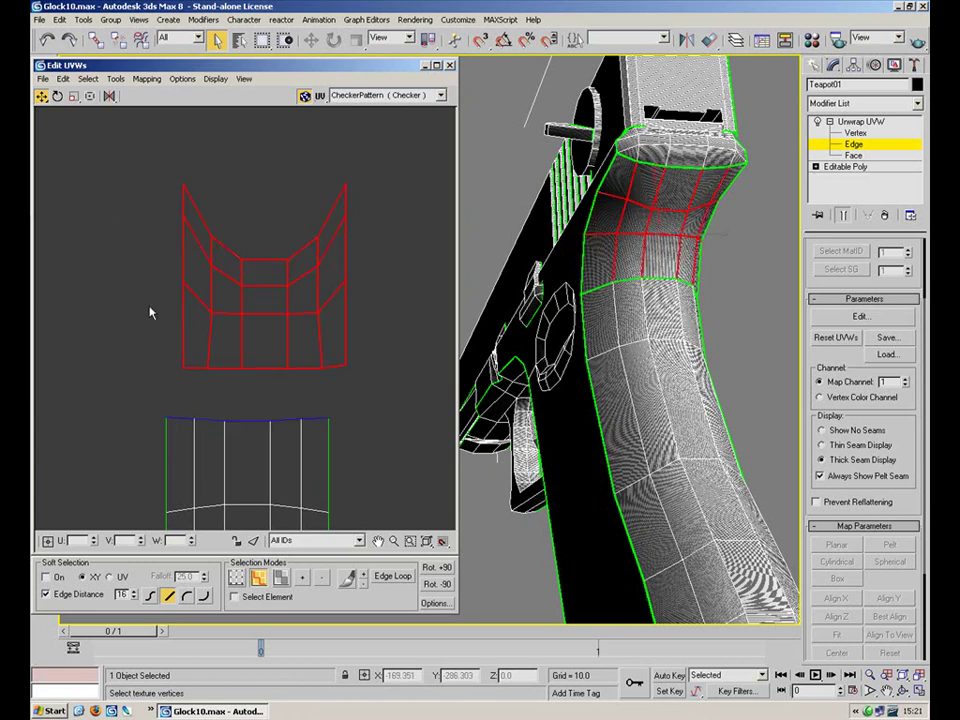
click(110, 96)
drag(110, 94, 110, 137)
click(380, 381)
Highlight individual vertices along the curved section's border to check which backstrap shell vertices they match
key(1)
click(345, 392)
middle_drag(356, 358, 364, 309)
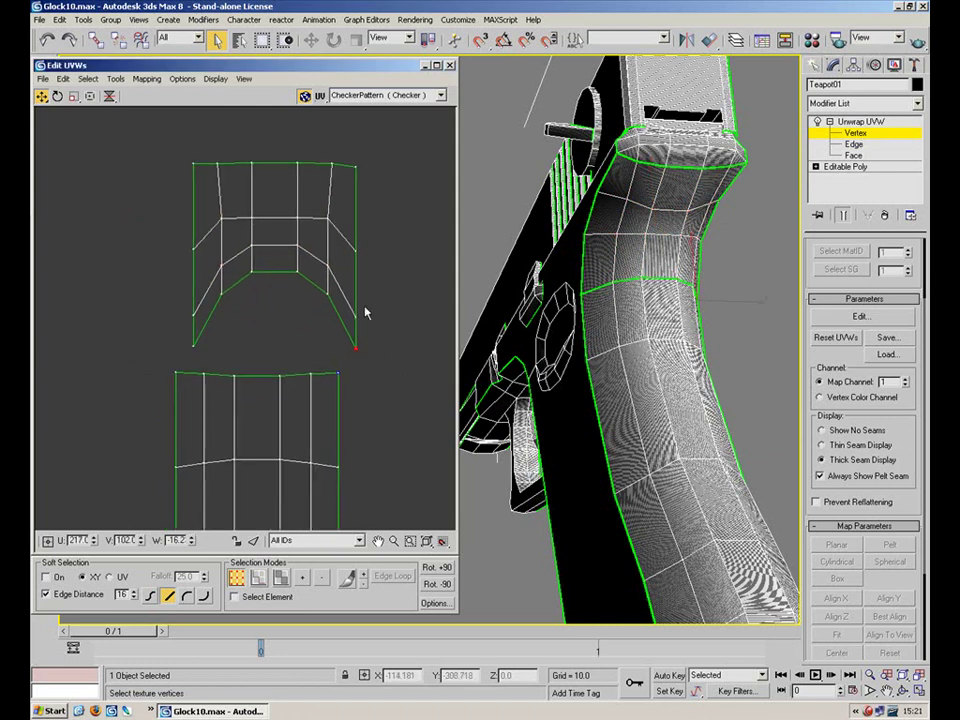
scroll(366, 308, up, 3)
key(2)
key(1)
drag(379, 359, 326, 398)
click(303, 284)
drag(202, 234, 150, 281)
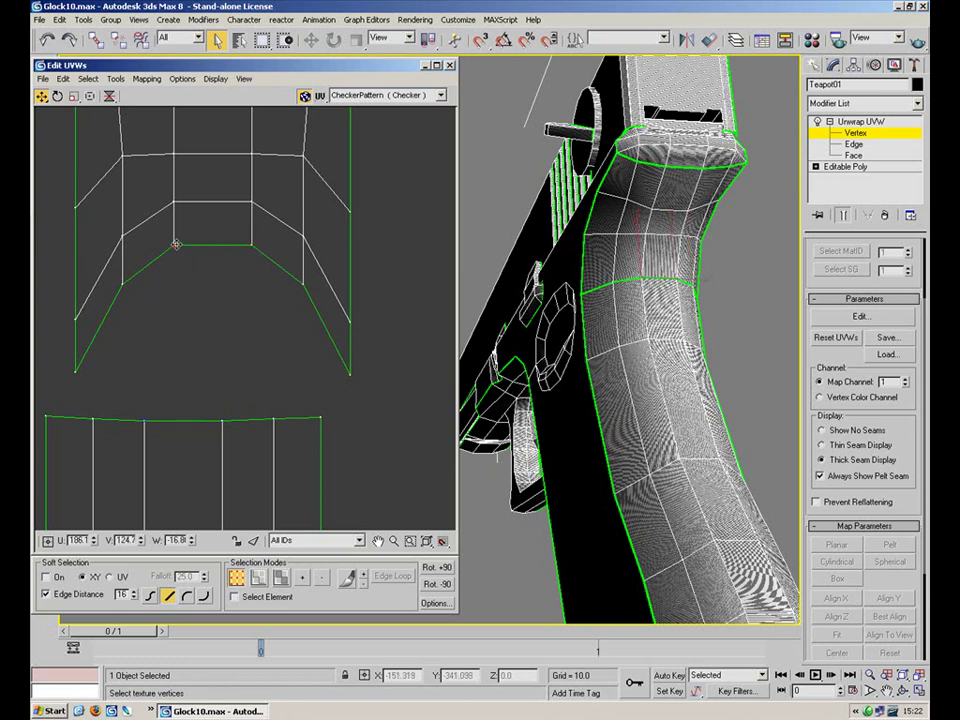
drag(45, 388, 47, 390)
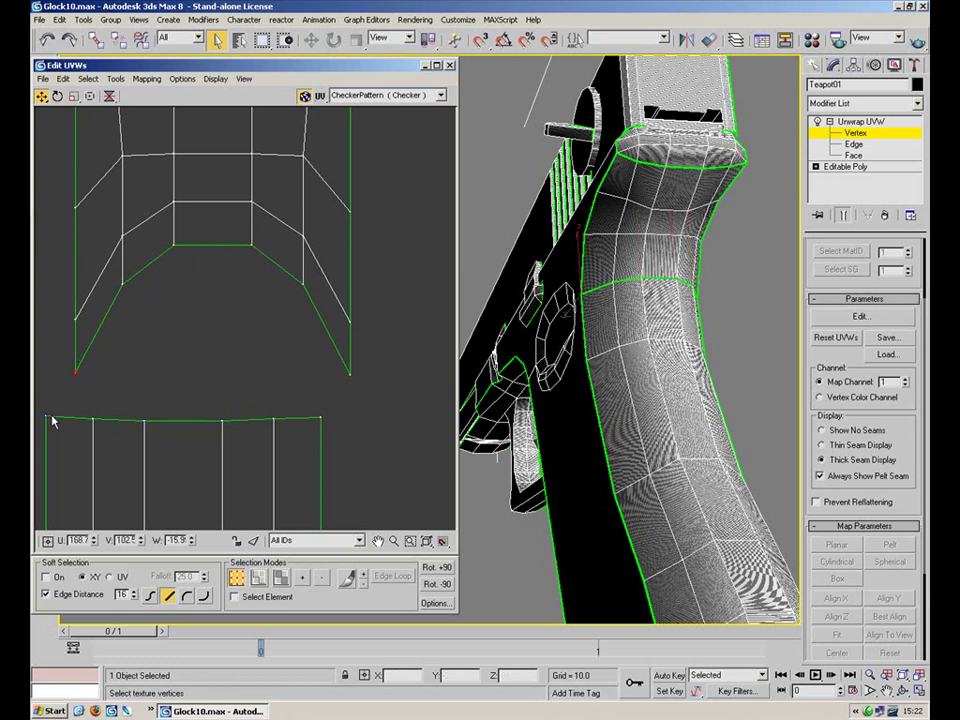
Flatten the six vertices of the curved section's lower border into a straight row and move it down toward the backstrap shell
scroll(241, 278, down, 2)
scroll(272, 279, down, 2)
drag(388, 181, 115, 232)
click(75, 97)
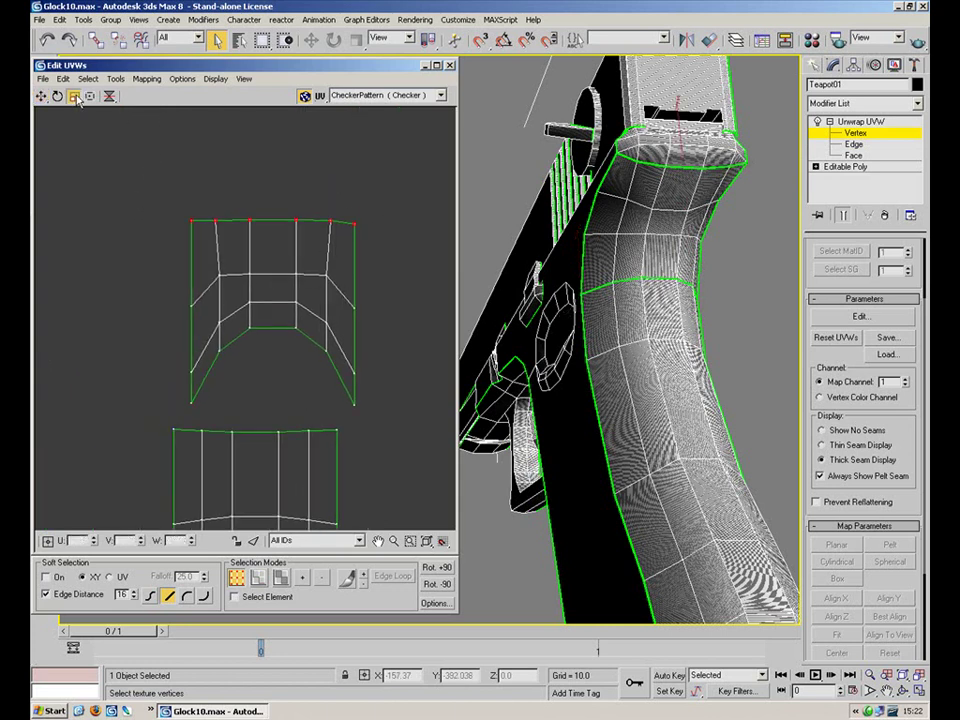
click(354, 404)
ctrl+click(326, 350)
ctrl+click(296, 328)
ctrl+click(249, 328)
ctrl+click(219, 350)
ctrl+drag(229, 387, 181, 415)
drag(295, 329, 284, 330)
right_click(284, 330)
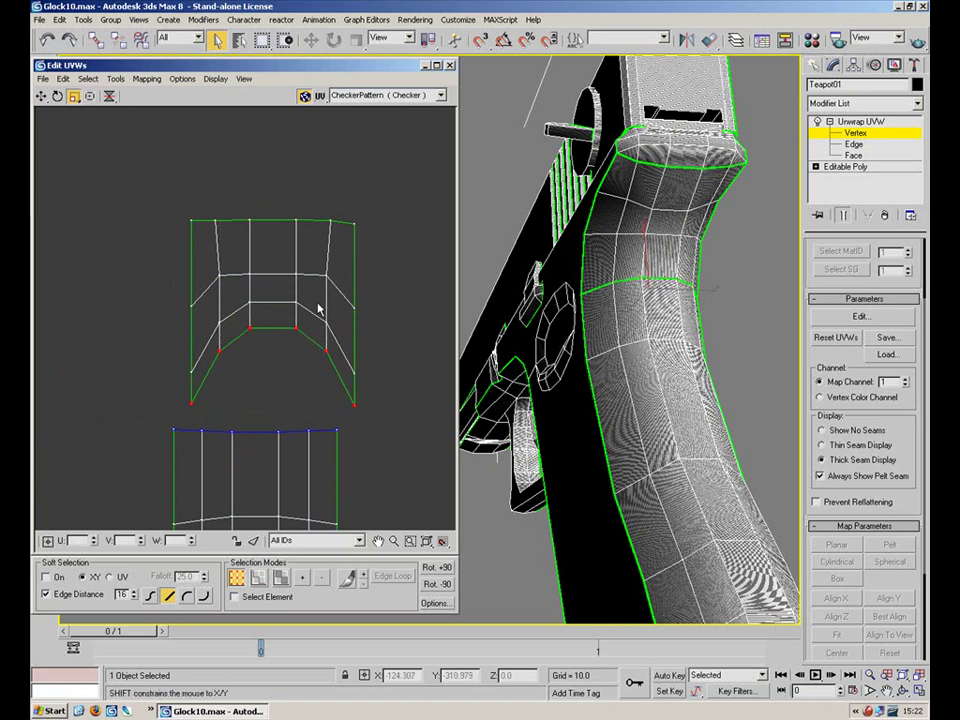
drag(294, 328, 279, 536)
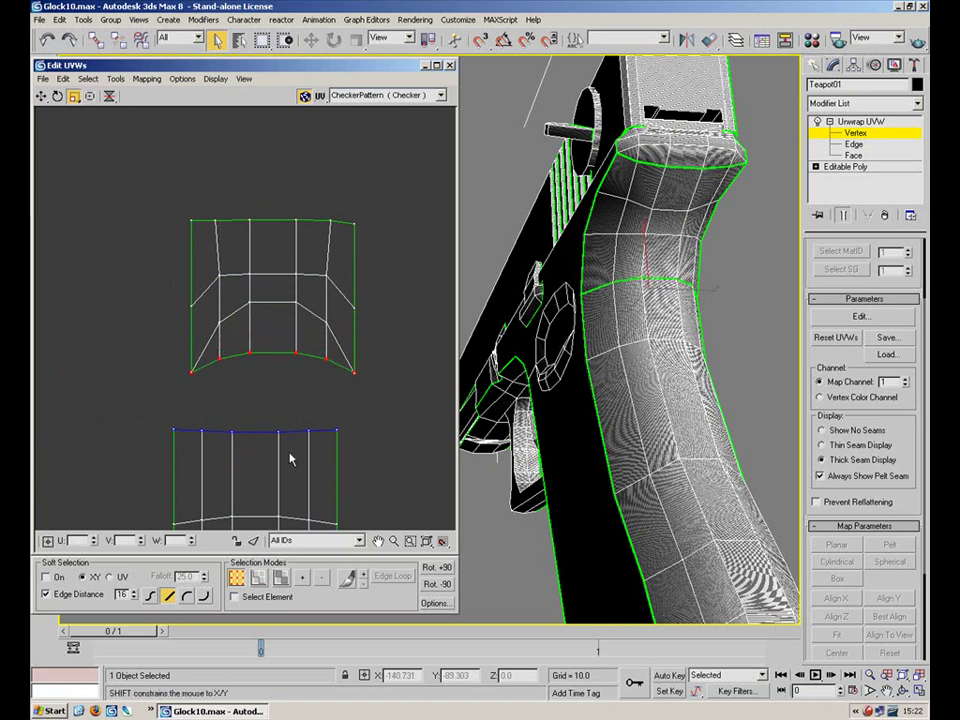
drag(293, 356, 284, 461)
drag(293, 360, 284, 501)
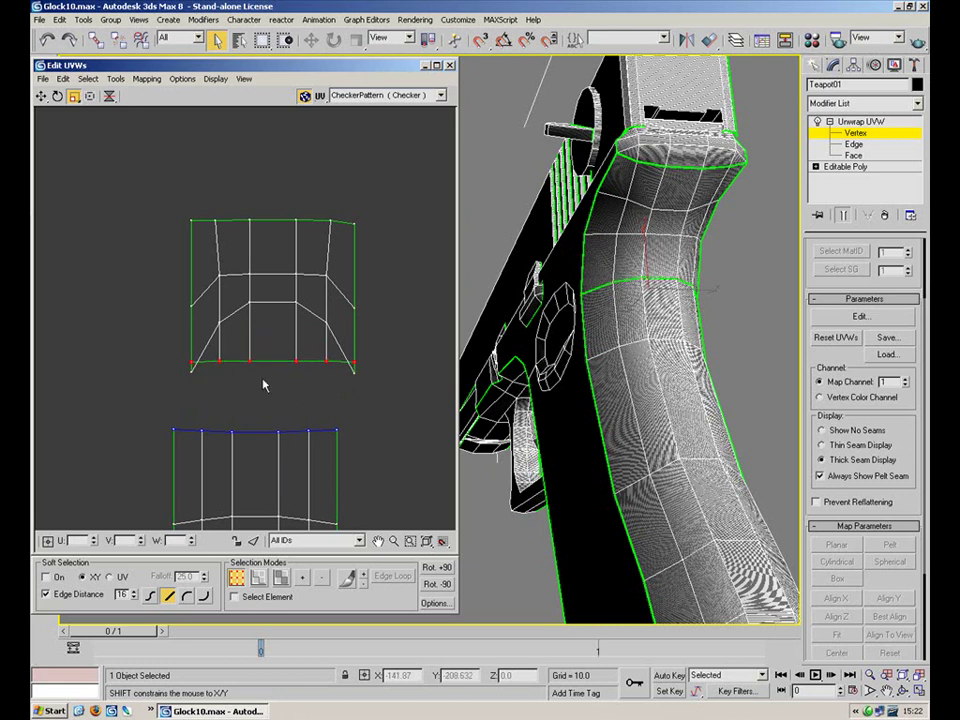
click(41, 95)
shift+drag(298, 361, 298, 405)
Scale the curved section's two inner vertex rows vertically until each follows only a gentle curve
click(337, 369)
drag(344, 311, 298, 344)
ctrl+drag(374, 340, 325, 376)
ctrl+drag(225, 327, 240, 323)
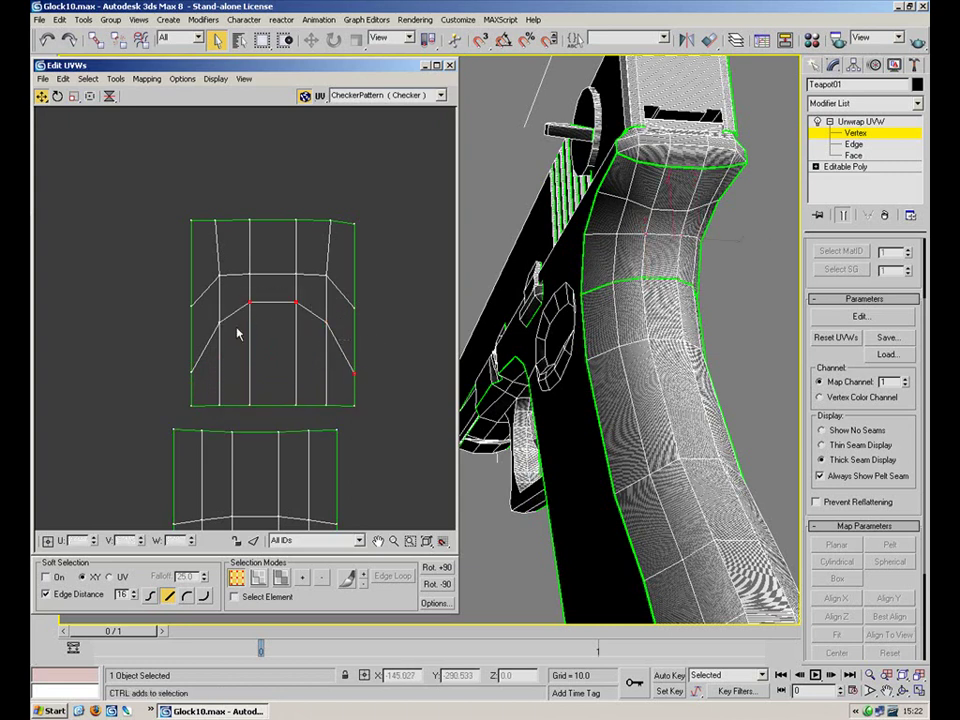
ctrl+click(192, 375)
click(73, 96)
drag(300, 302, 289, 430)
drag(309, 329, 291, 394)
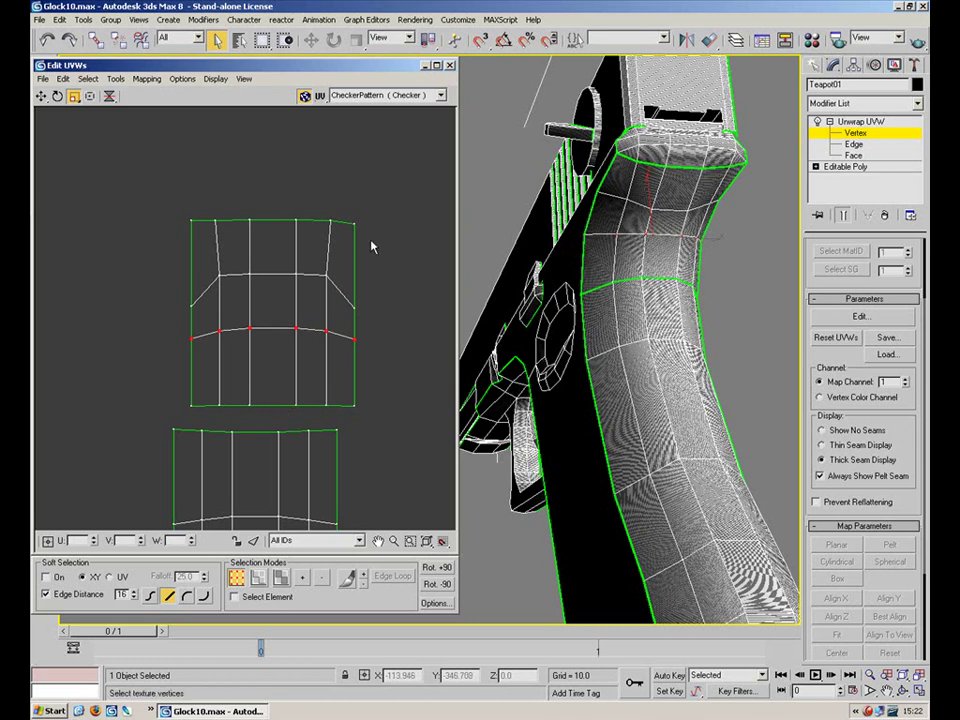
drag(184, 310, 175, 309)
drag(292, 270, 293, 333)
Flatten the curved section's top vertex row and the backstrap shell's upper border into straight lines
drag(381, 178, 178, 236)
drag(251, 222, 251, 259)
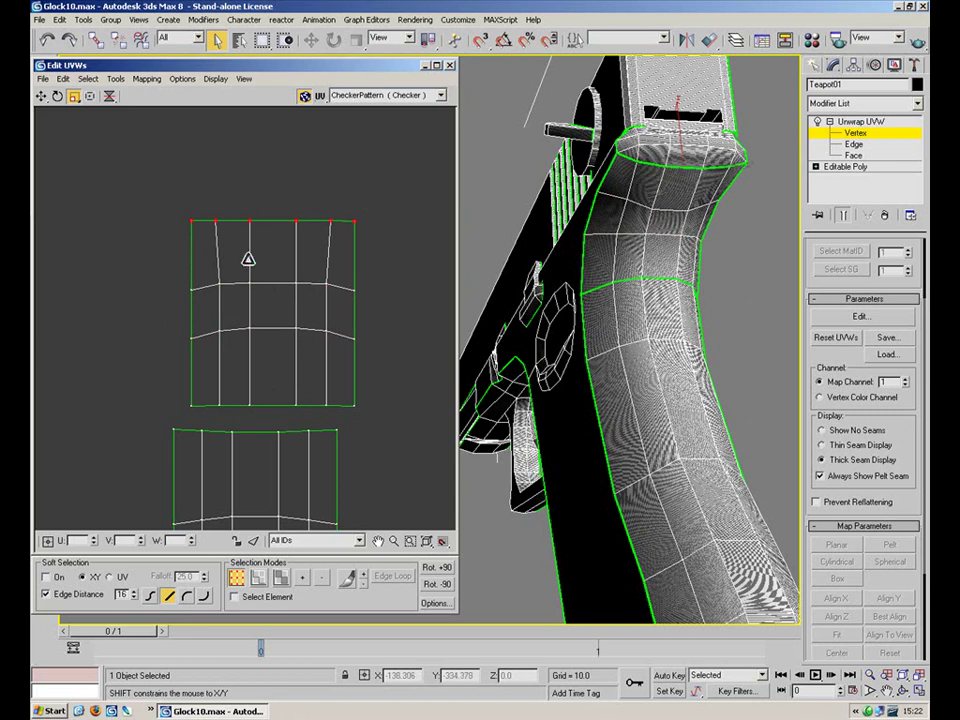
drag(356, 418, 90, 447)
drag(235, 430, 225, 591)
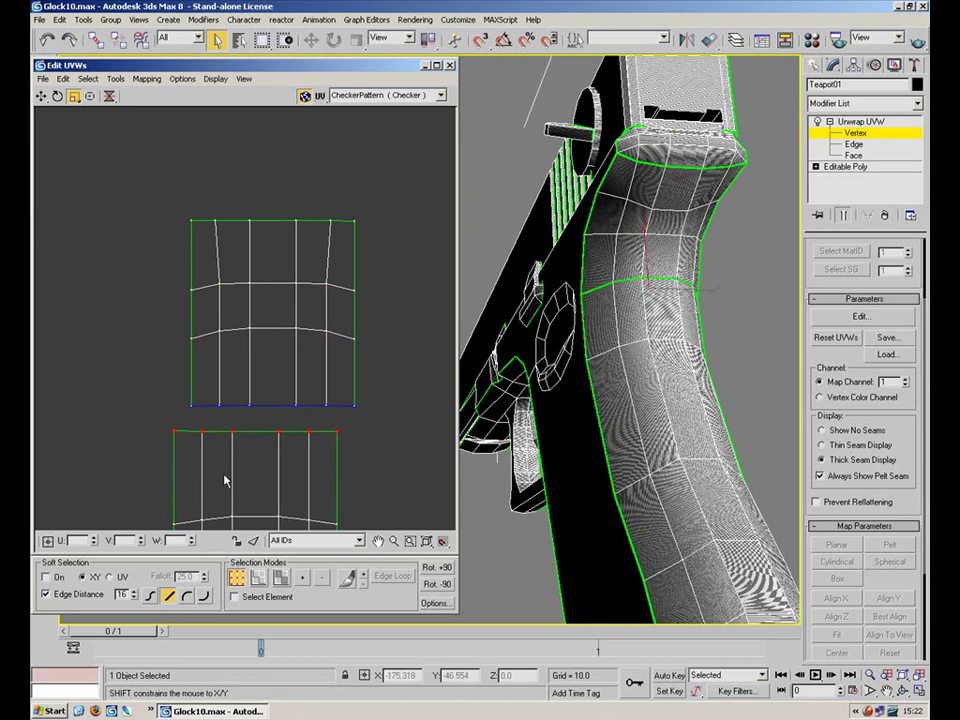
Select the edges along the backstrap shell's upper border that match the curved section's lower border
key(2)
click(305, 431)
ctrl+click(246, 431)
ctrl+click(216, 431)
ctrl+click(188, 432)
click(121, 82)
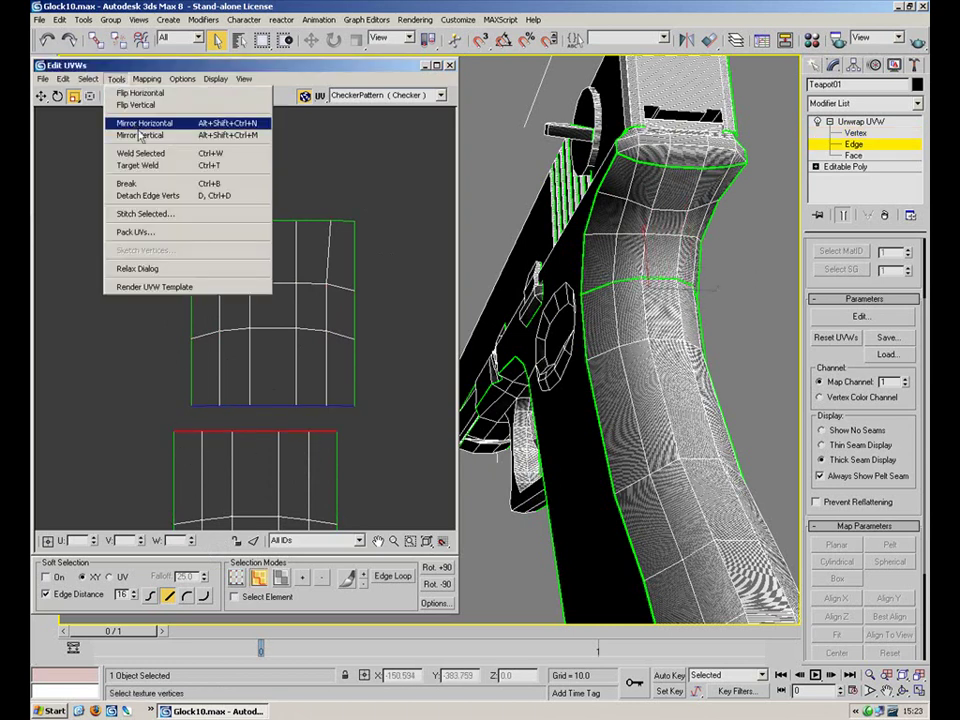
click(145, 214)
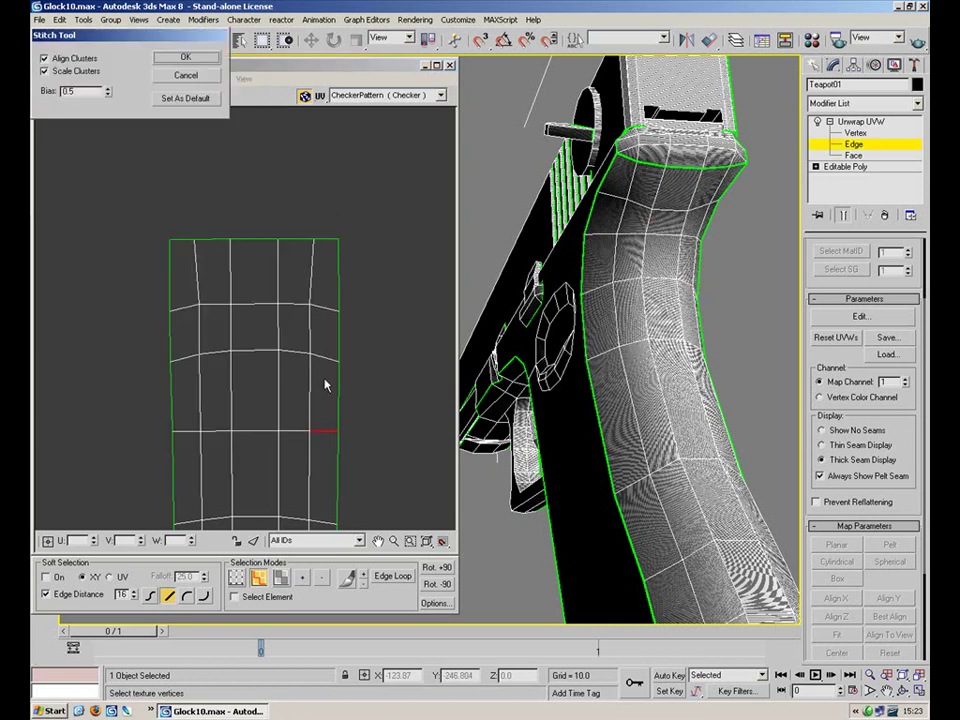
drag(126, 42, 408, 153)
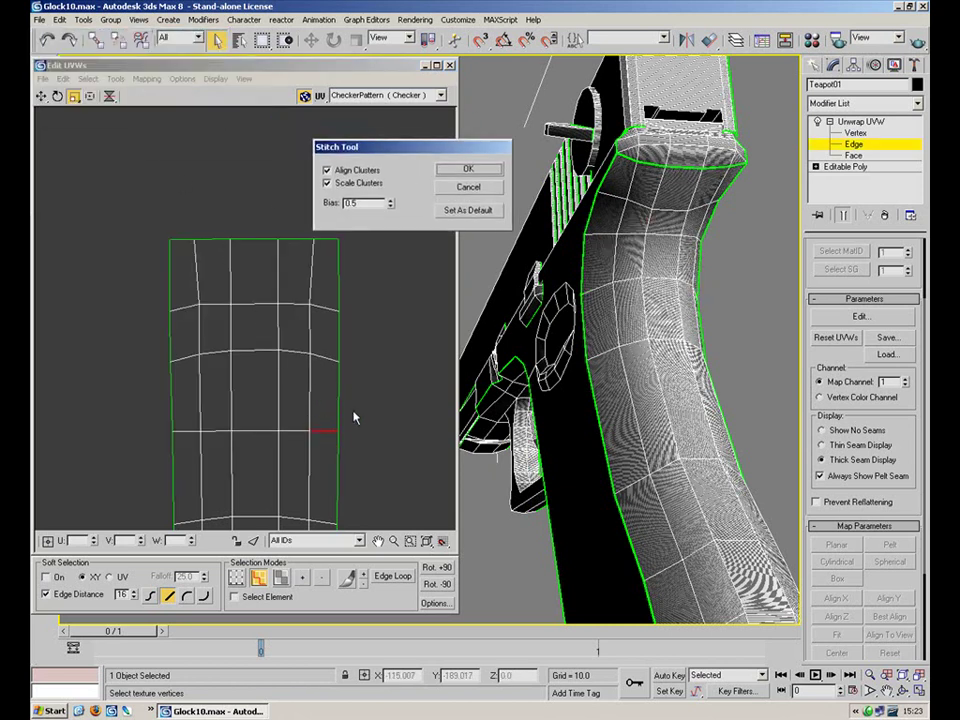
click(470, 188)
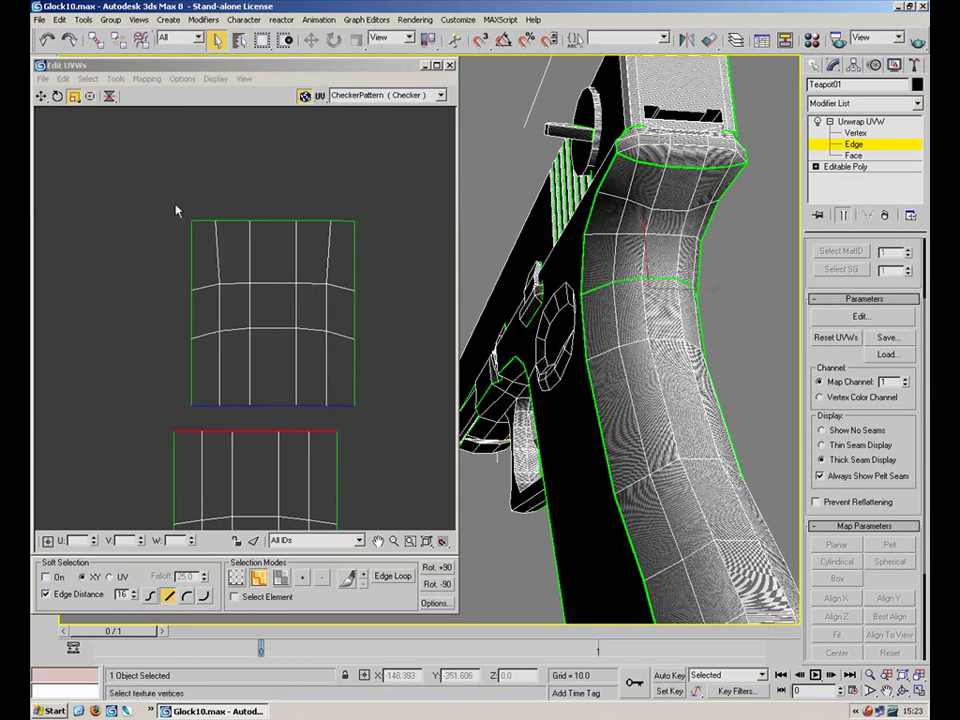
Stitch the curved section to the backstrap shell with Bias 0.0, Align Clusters on and Scale Clusters off
click(116, 78)
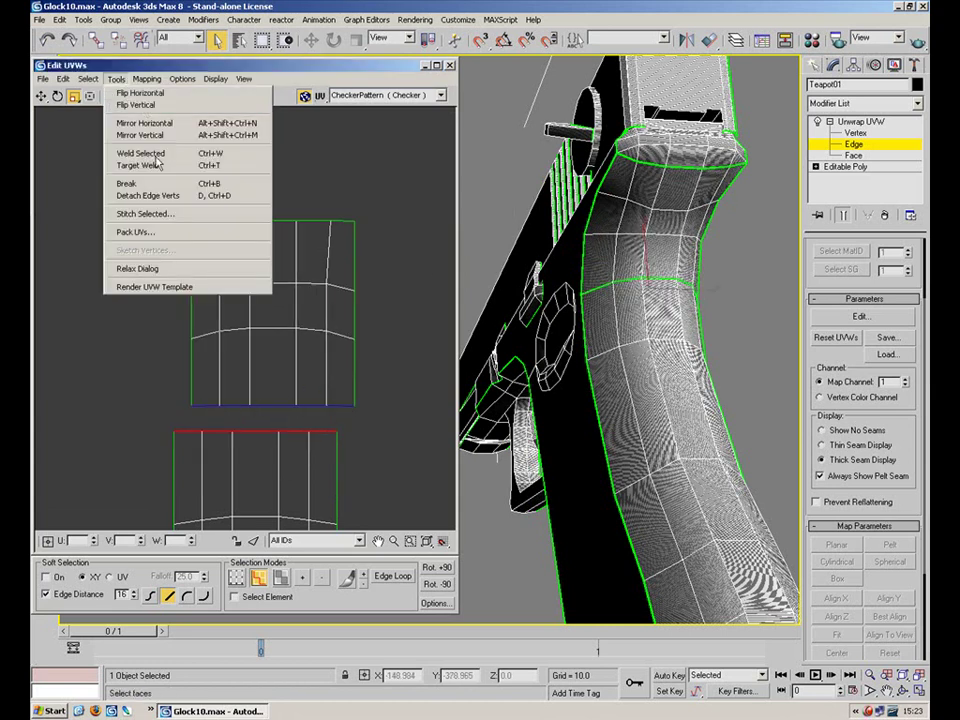
click(160, 214)
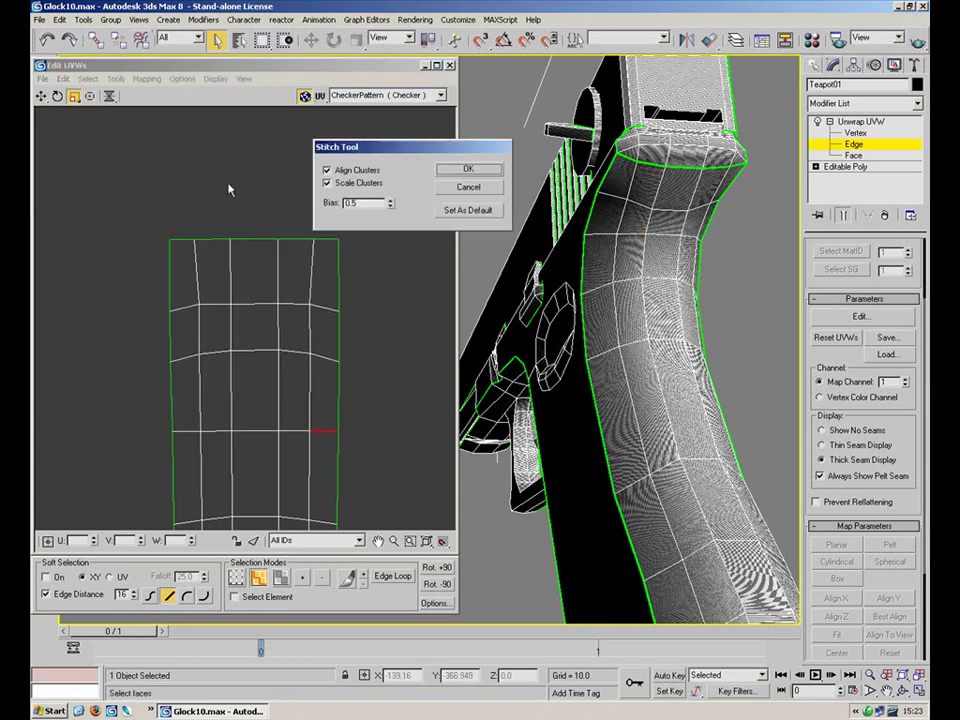
right_click(391, 206)
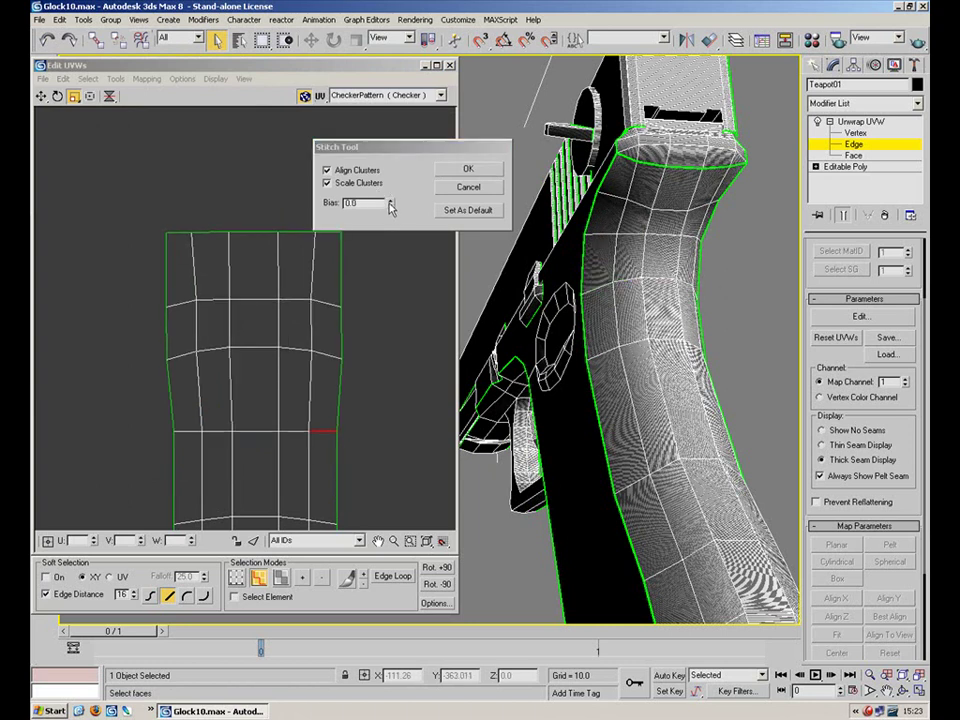
click(366, 190)
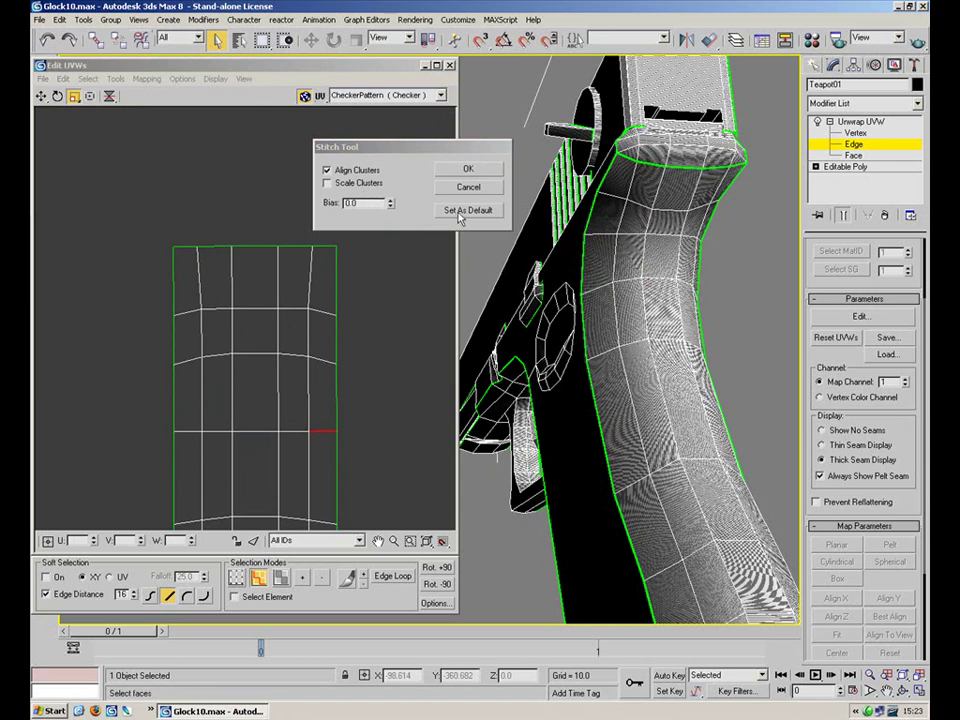
click(468, 168)
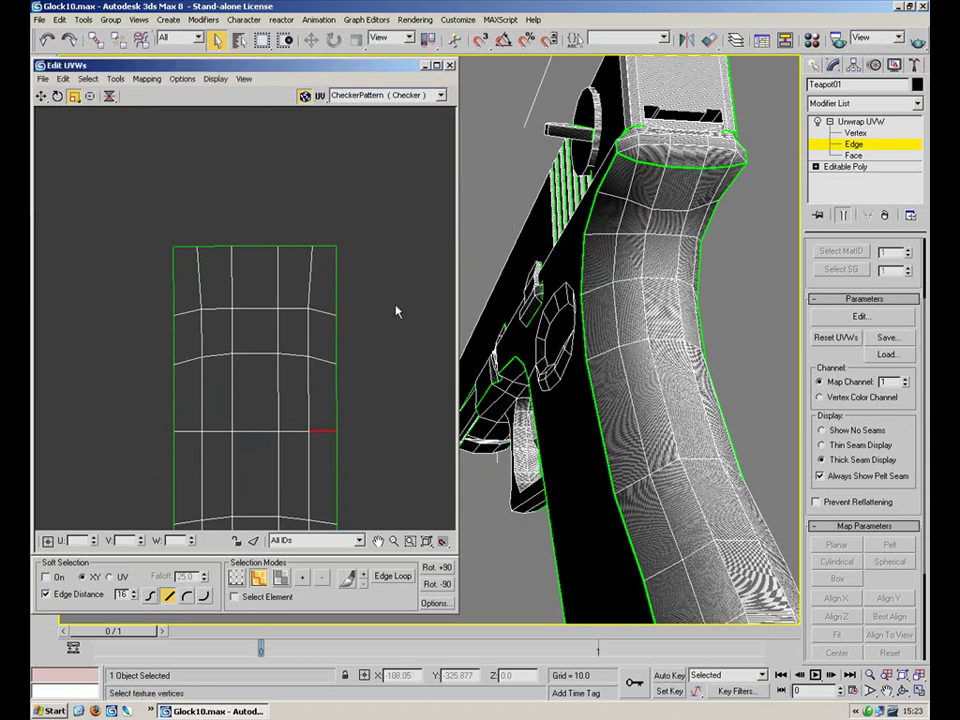
Scale the vertices of the combined shell's notched bottom border vertically to make the notch shallower
middle_drag(393, 287, 360, 214)
scroll(358, 250, down, 5)
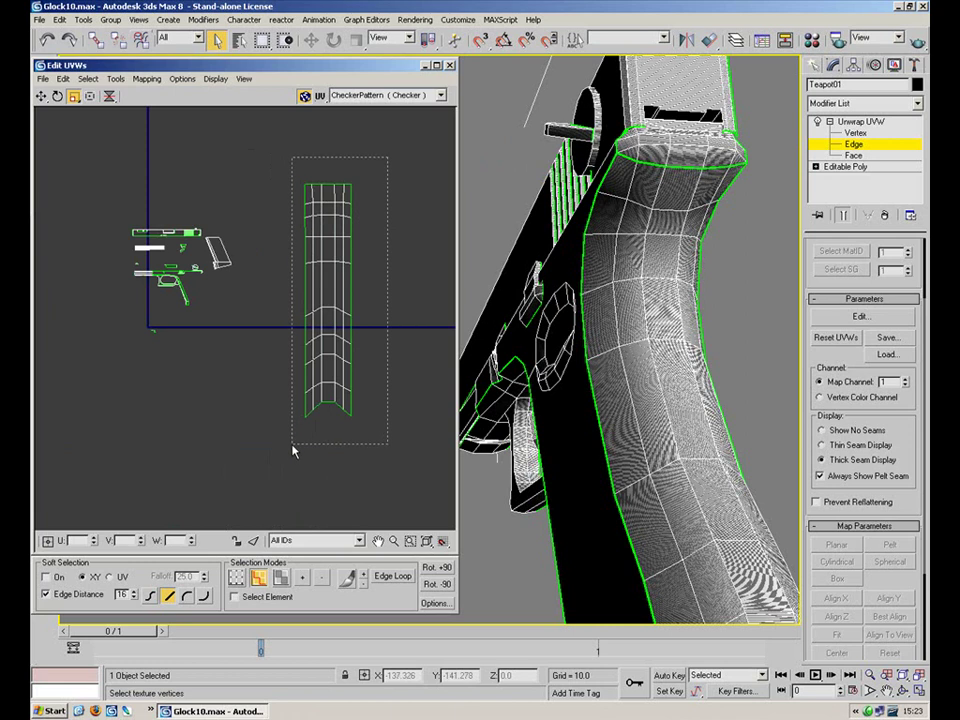
key(1)
drag(319, 424, 297, 397)
middle_drag(342, 329, 300, 291)
scroll(300, 290, up, 3)
shift+drag(307, 402, 309, 556)
Reduce the vertical curvature of the remaining bent vertex rows in the combined backstrap shell, then clear the selection
drag(380, 353, 232, 398)
drag(292, 372, 280, 434)
drag(360, 279, 274, 390)
drag(354, 225, 224, 280)
shift+drag(294, 246, 262, 359)
click(363, 331)
Select the faces of the rounded ridge above the backstrap and apply planar mapping aligned to Y
click(853, 156)
alt+middle_drag(718, 240, 607, 228)
scroll(606, 228, up, 6)
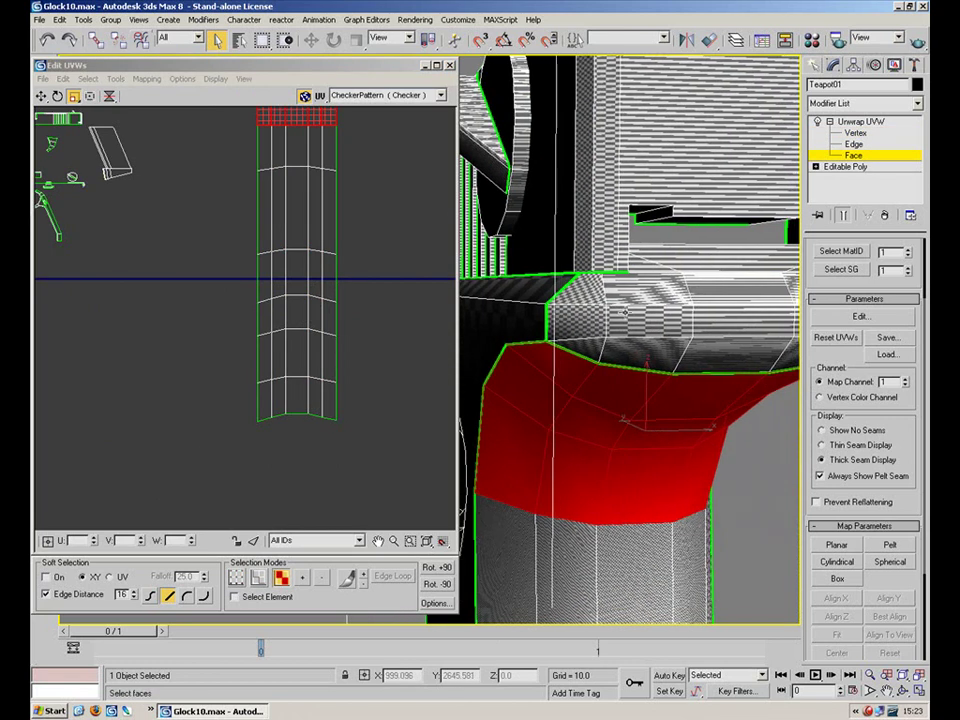
click(601, 319)
ctrl+click(598, 345)
ctrl+click(636, 344)
ctrl+click(642, 321)
ctrl+click(641, 288)
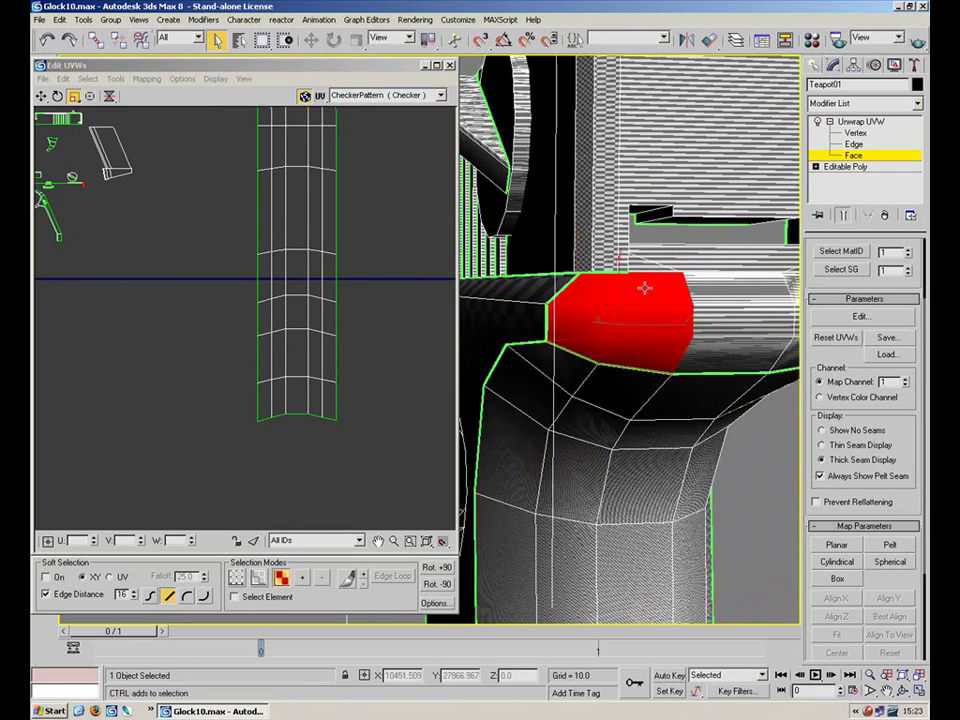
ctrl+click(701, 288)
ctrl+click(718, 319)
ctrl+click(725, 348)
alt+middle_drag(724, 348, 610, 302)
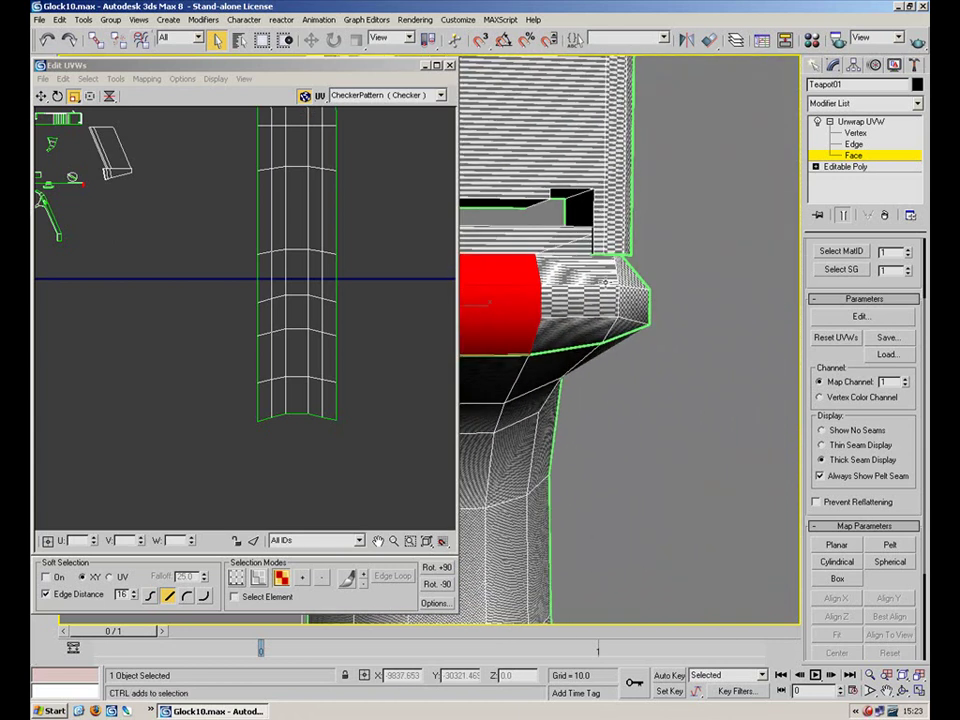
click(837, 545)
click(834, 600)
click(891, 598)
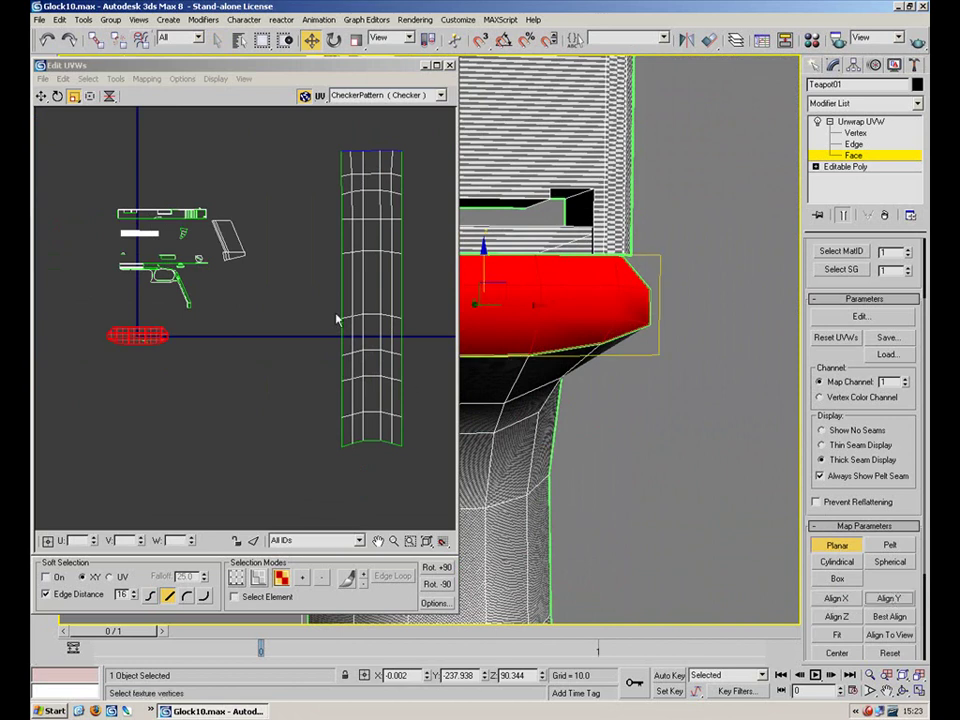
click(837, 545)
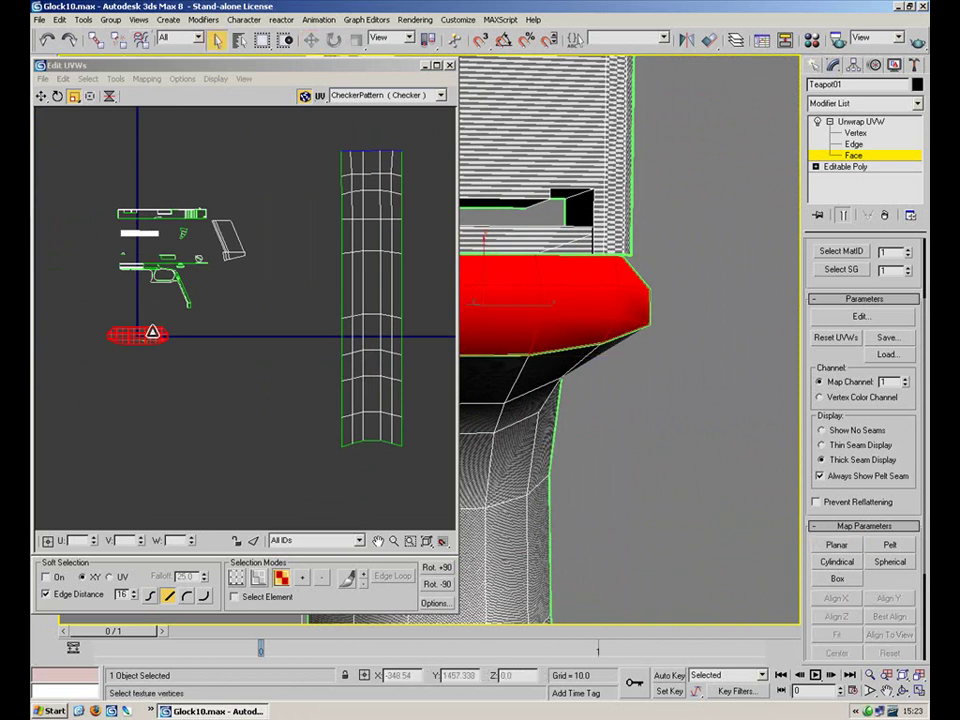
Move the ridge's UV shell directly above the top end of the backstrap shell and deselect it
click(42, 97)
drag(140, 336, 374, 132)
click(308, 150)
scroll(316, 158, up, 5)
middle_drag(317, 159, 233, 285)
scroll(284, 231, up, 3)
middle_drag(333, 223, 203, 239)
Stitch the backstrap shell's top border edges to the ridge's shell with Align Clusters turned off and Bias 0.0
key(2)
drag(283, 285, 210, 315)
ctrl+drag(176, 286, 164, 326)
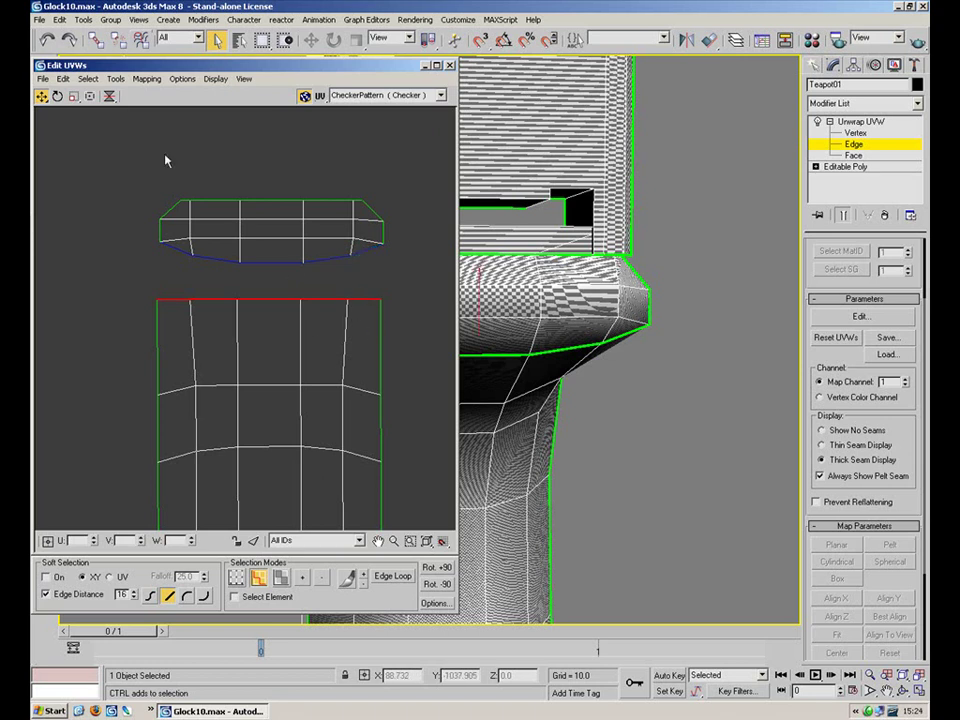
click(116, 78)
click(184, 215)
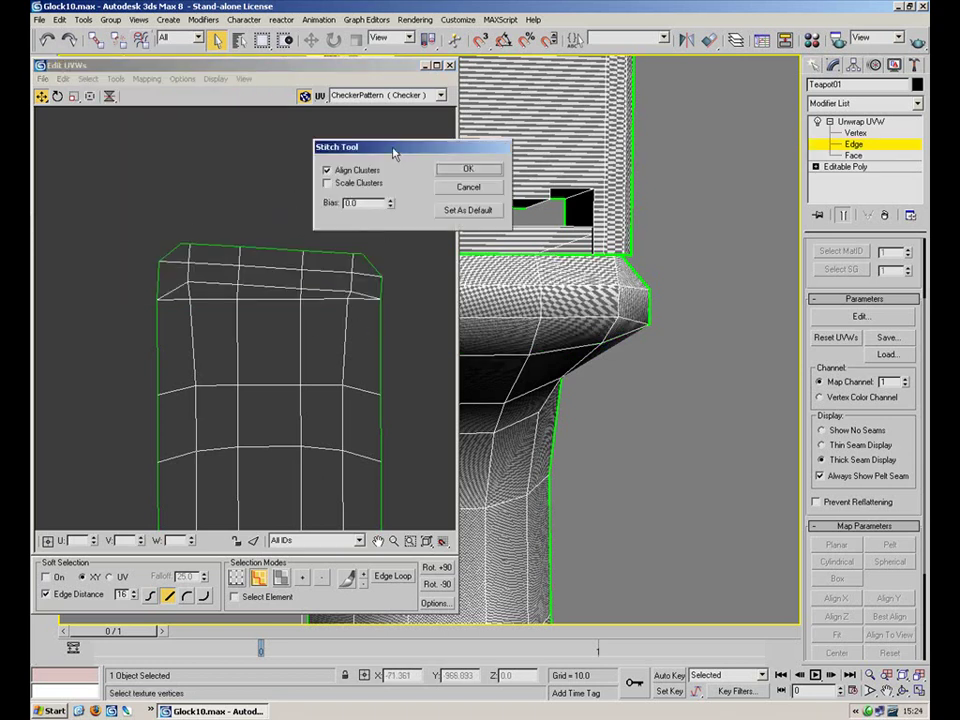
click(364, 171)
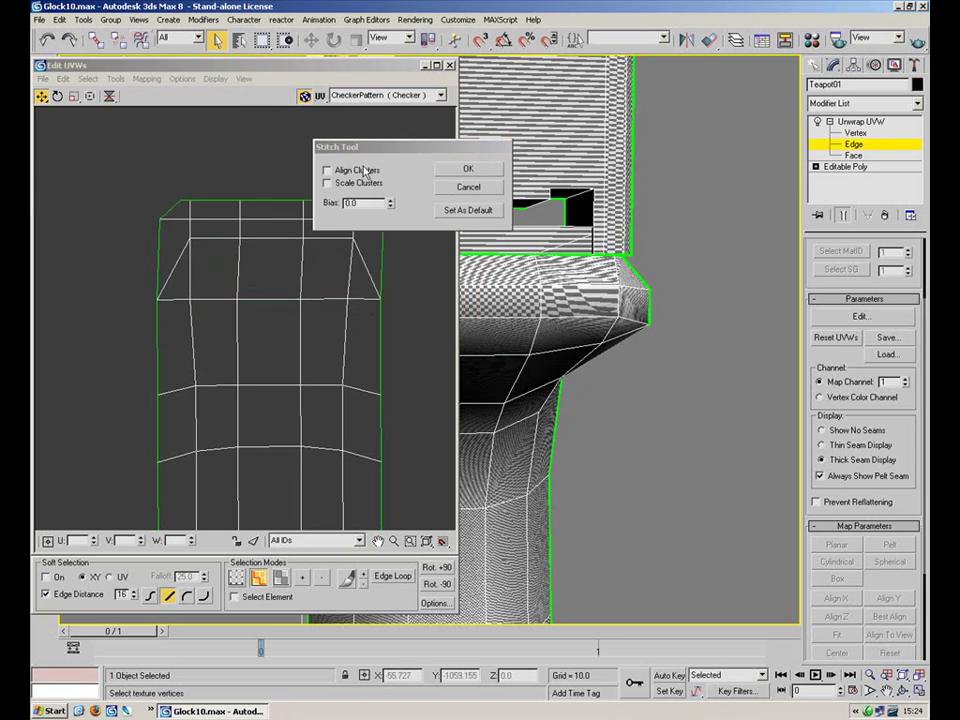
drag(391, 147, 536, 154)
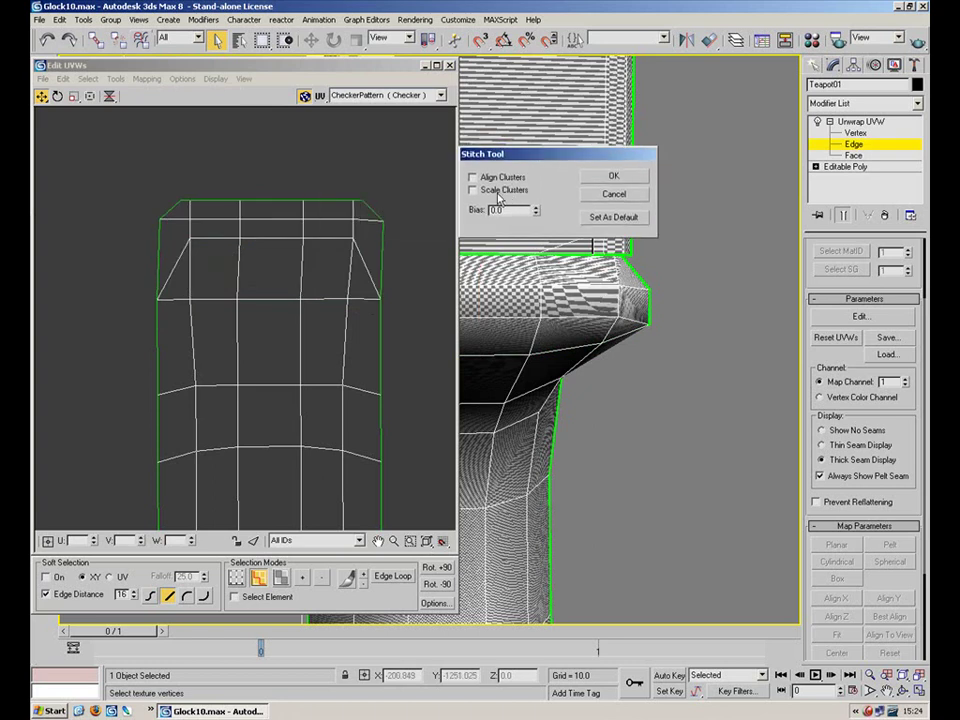
click(506, 178)
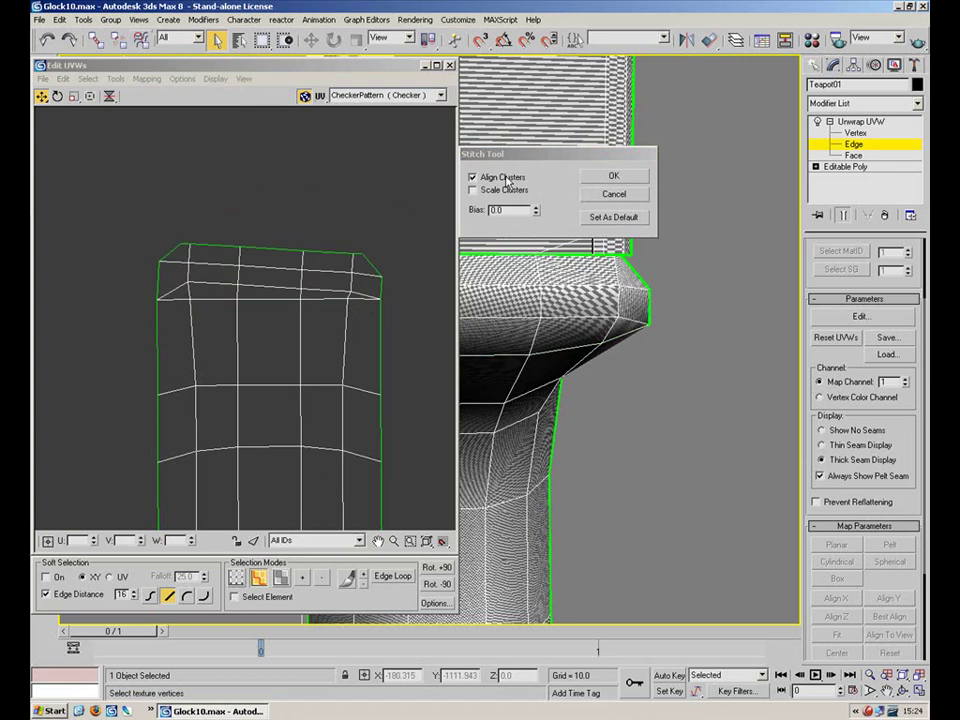
click(509, 187)
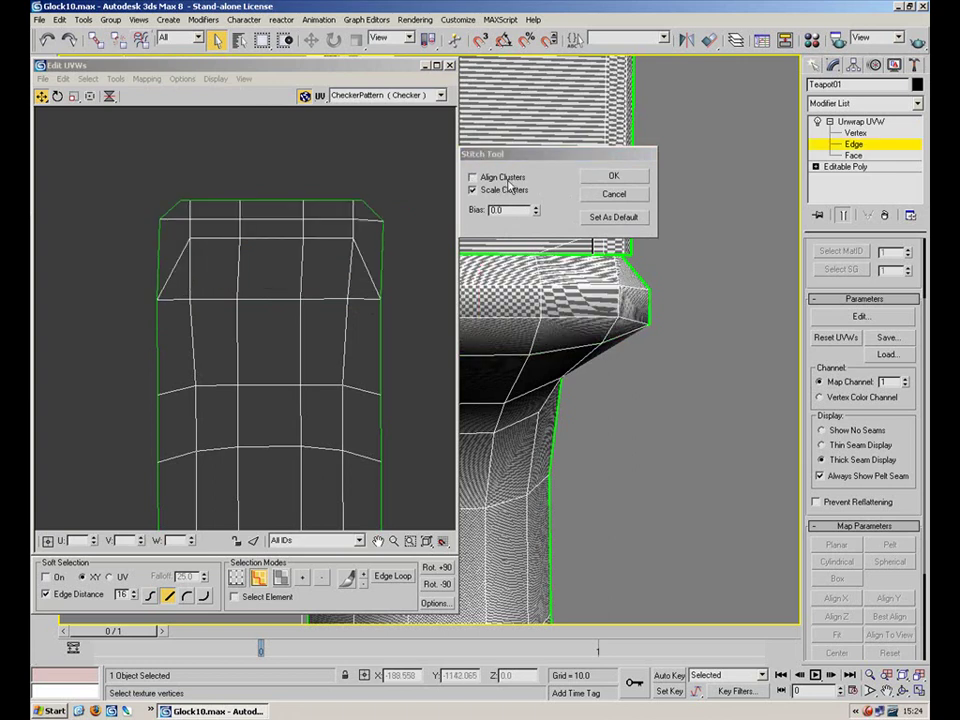
click(507, 180)
click(506, 191)
click(612, 180)
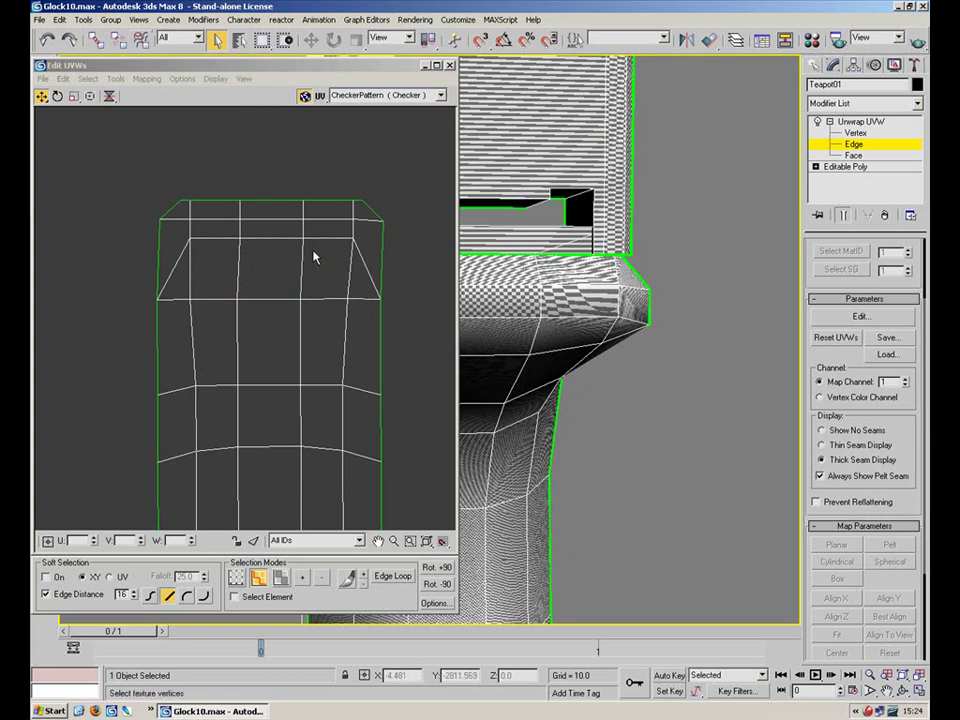
Move the ridge's four lower inner vertices straight down, closer to the stitched border
scroll(336, 259, up, 2)
key(1)
drag(393, 244, 208, 264)
shift+drag(263, 251, 259, 273)
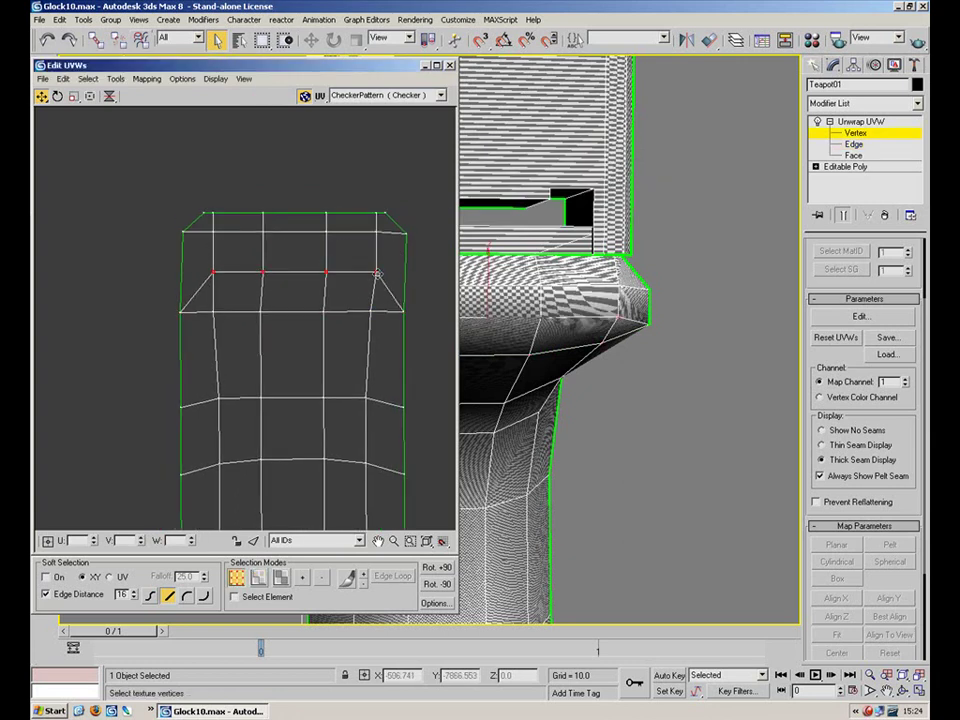
Shift the ridge's inner vertex columns horizontally to line up with the backstrap's columns below
click(389, 206)
drag(382, 206, 326, 273)
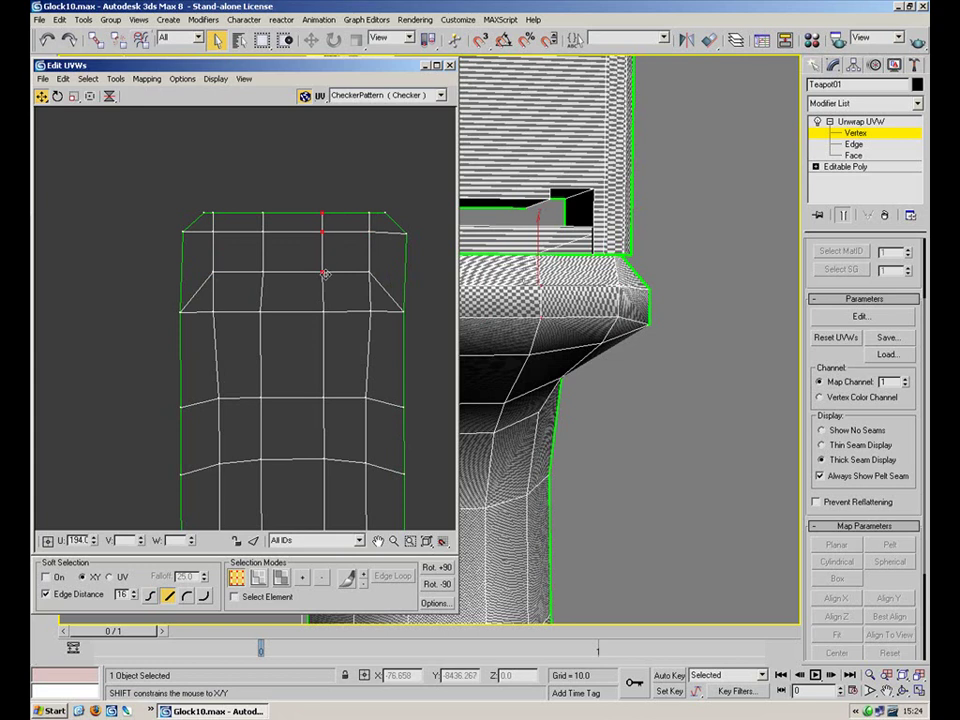
click(390, 209)
Move the two end vertices of the ridge's lower inner row slightly down to curve the row
drag(381, 262, 355, 282)
ctrl+drag(238, 261, 217, 279)
click(322, 241)
alt+middle_drag(514, 273, 538, 320)
scroll(539, 316, up, 3)
middle_drag(556, 237, 515, 274)
scroll(514, 275, up, 3)
scroll(321, 199, down, 10)
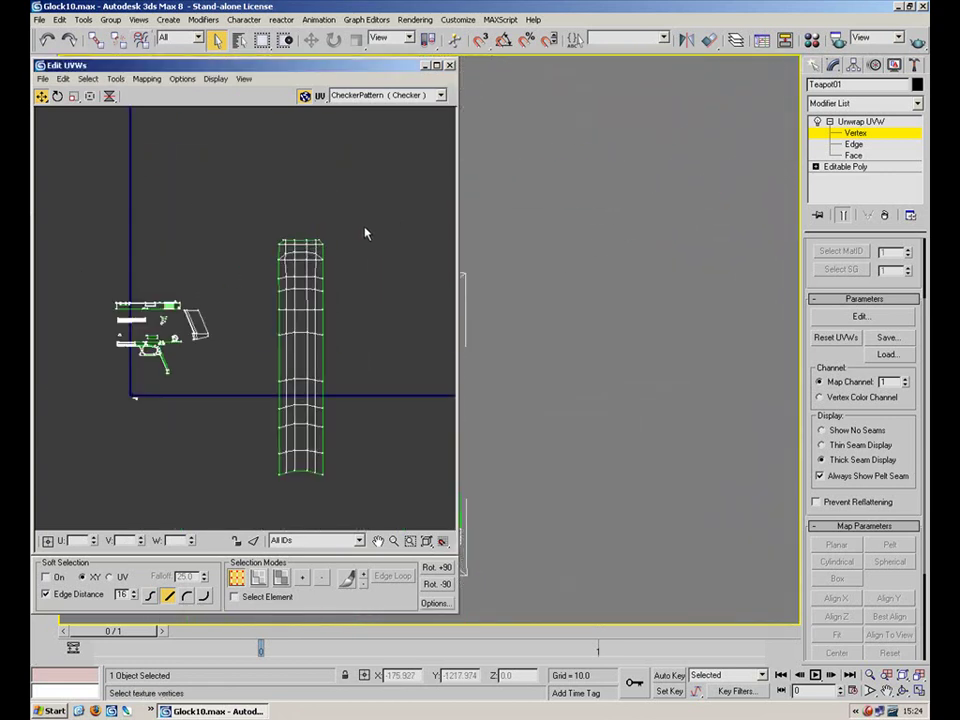
Straighten the stitched backstrap shell's two long borders by scaling each border's vertices flat horizontally
drag(275, 409, 278, 223)
drag(273, 453, 283, 506)
drag(351, 210, 322, 506)
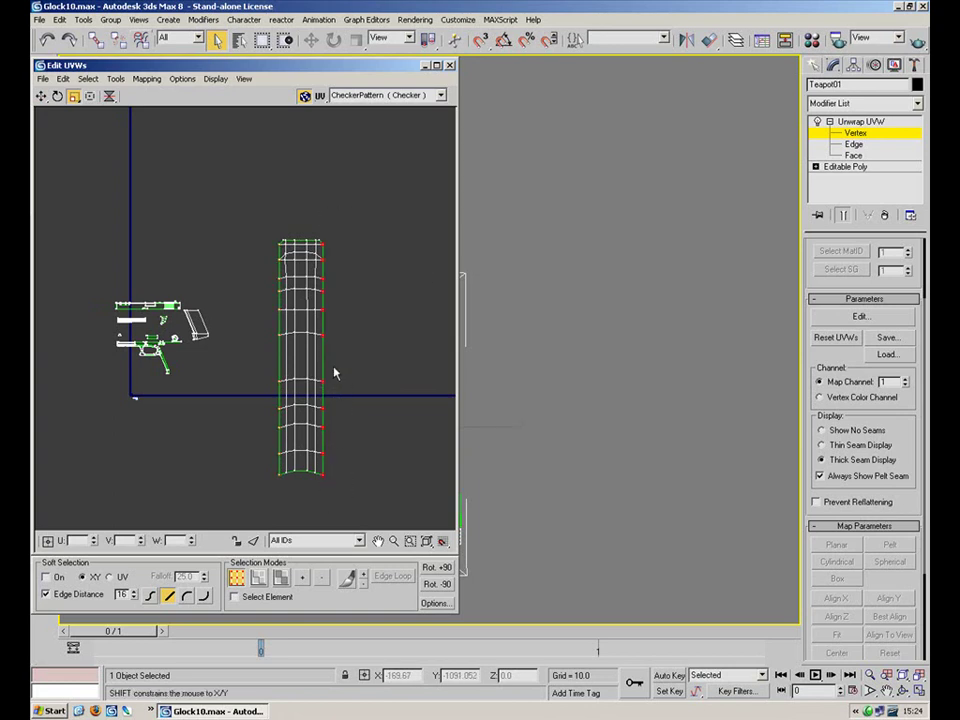
click(373, 195)
Select the first inner vertex column beside the backstrap shell's left border and scale it horizontally into a straight line
drag(370, 199, 245, 236)
scroll(335, 205, up, 3)
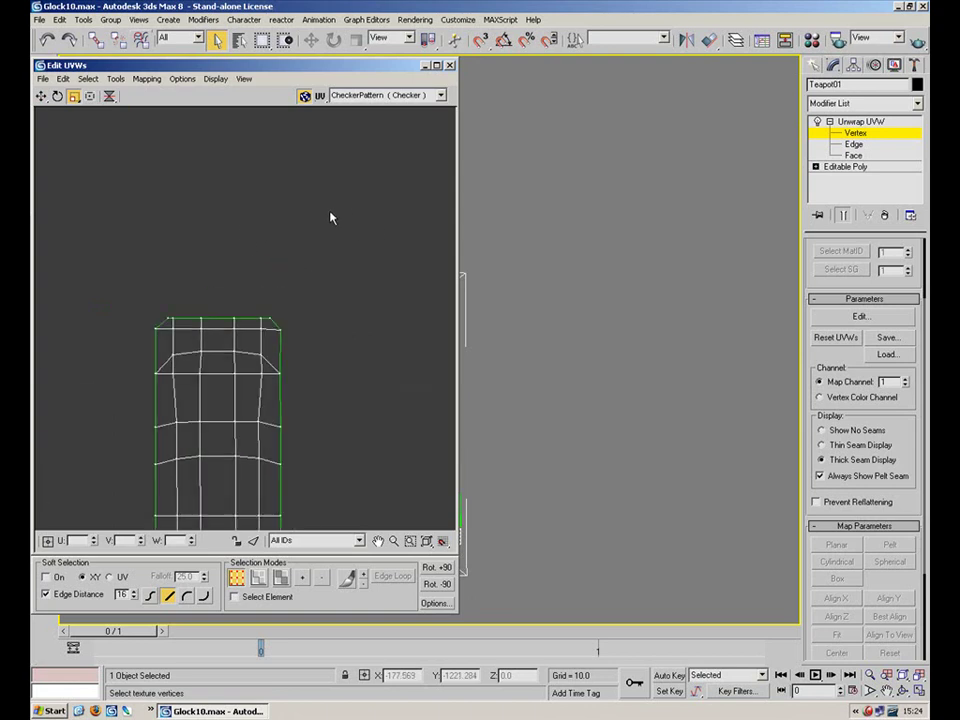
scroll(338, 314, up, 2)
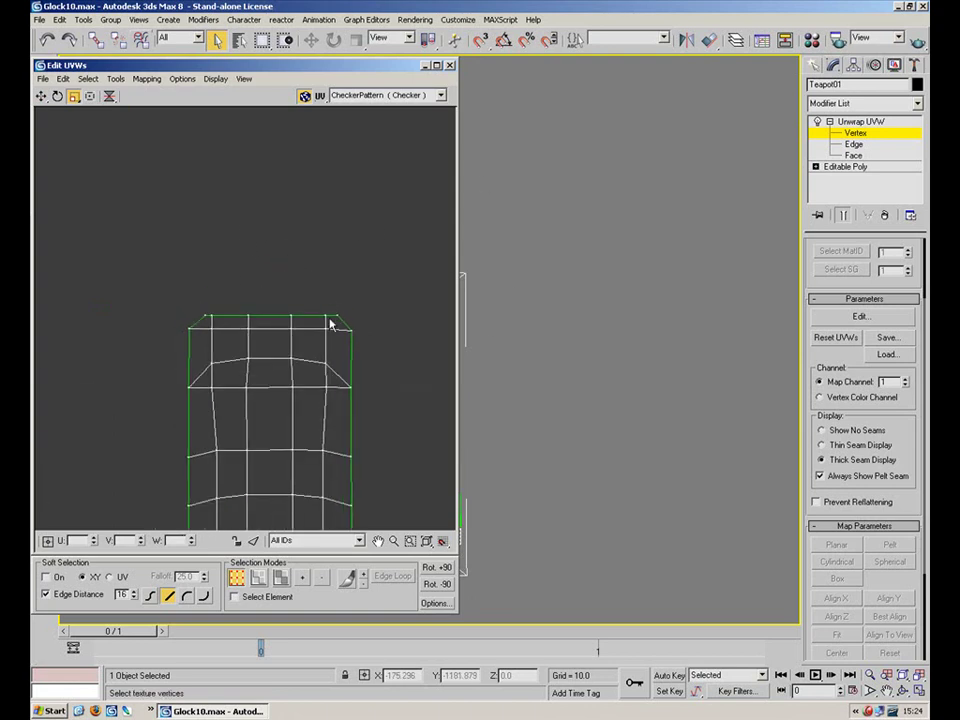
drag(228, 400, 210, 489)
middle_drag(223, 434, 271, 174)
scroll(272, 173, down, 2)
drag(256, 428, 258, 430)
middle_drag(285, 432, 281, 364)
middle_drag(289, 457, 298, 490)
middle_drag(272, 229, 271, 376)
shift+drag(267, 296, 552, 296)
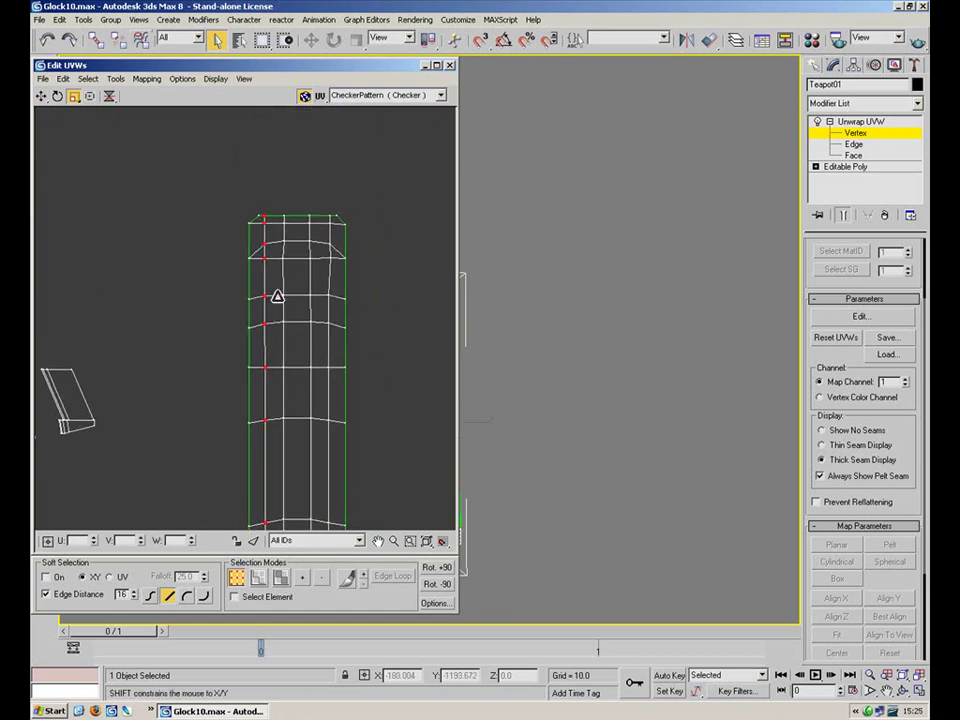
Straighten the remaining vertex columns of the backstrap shell one by one by scaling each horizontally
scroll(318, 196, down, 3)
drag(309, 149, 292, 467)
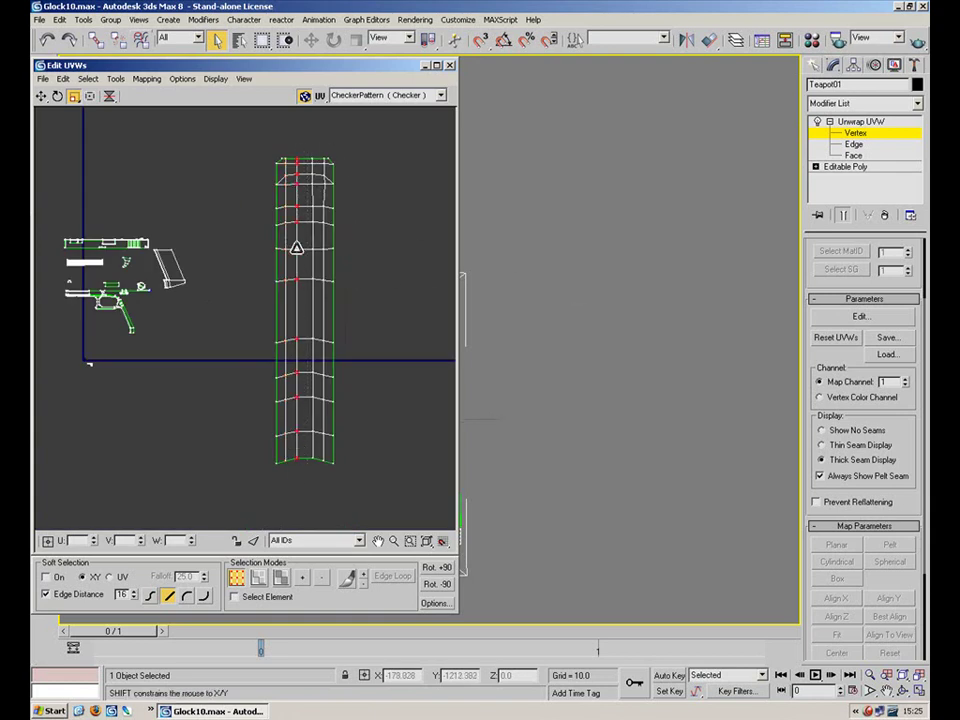
drag(316, 205, 313, 493)
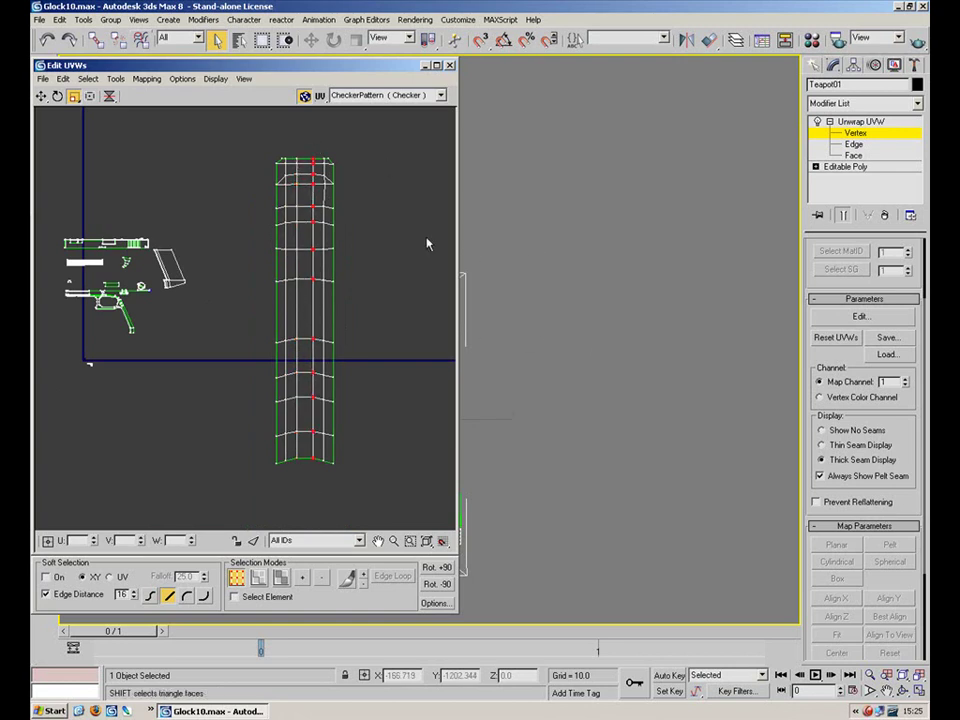
drag(327, 158, 330, 474)
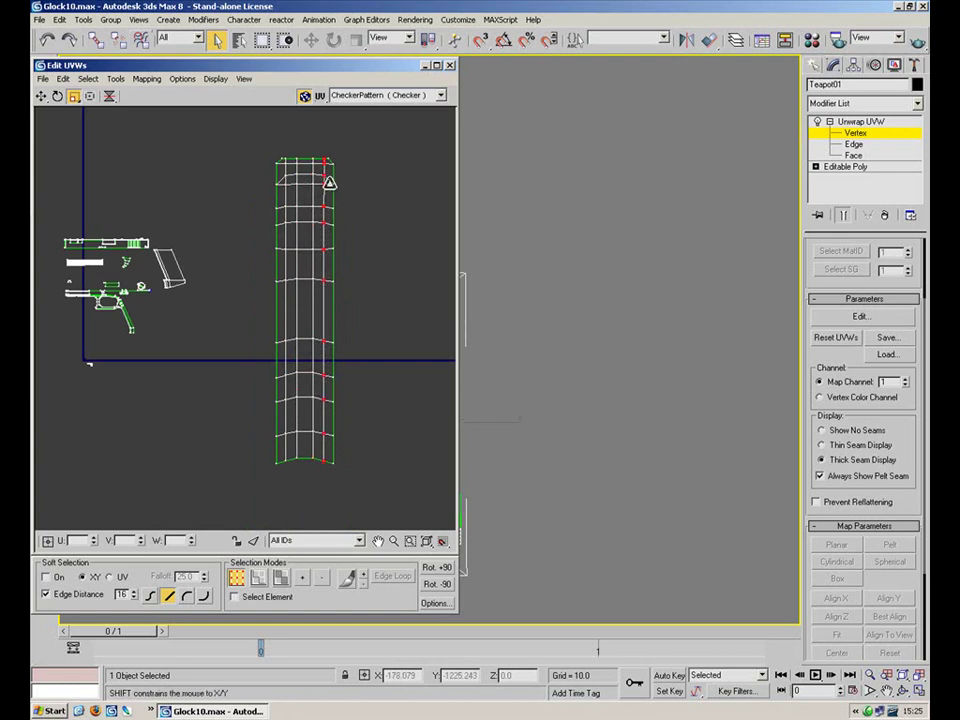
drag(349, 165, 332, 510)
Select the whole backstrap shell, scale it down uniformly and move it toward the grip's side shell
drag(450, 135, 215, 500)
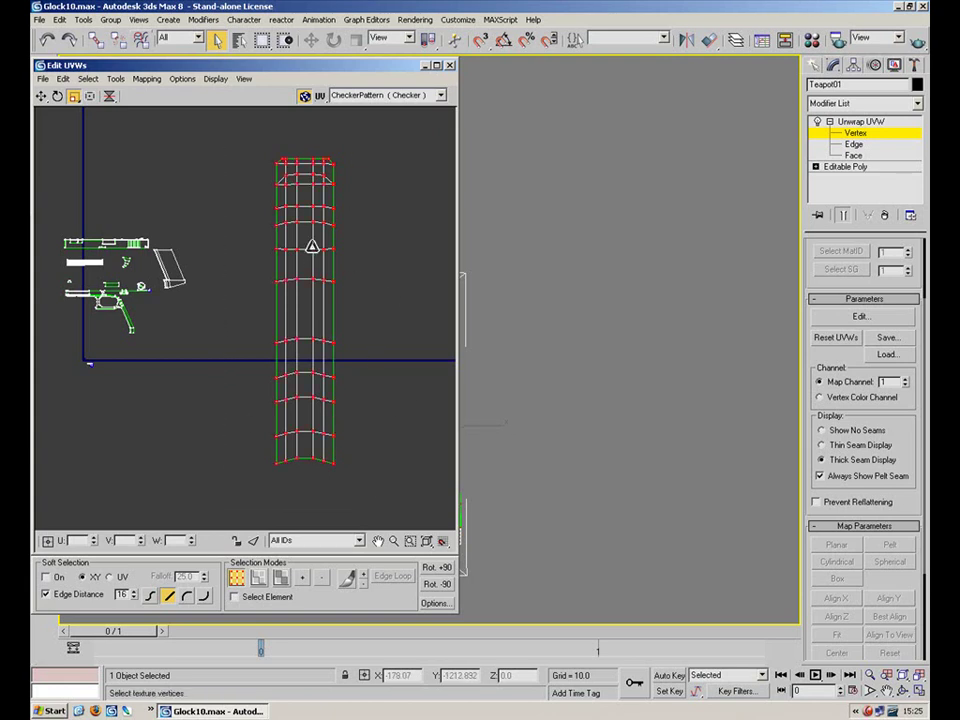
drag(312, 245, 231, 476)
drag(300, 285, 222, 417)
click(41, 96)
drag(303, 289, 103, 367)
scroll(104, 364, up, 6)
middle_drag(108, 362, 280, 268)
scroll(280, 268, up, 1)
drag(375, 326, 291, 311)
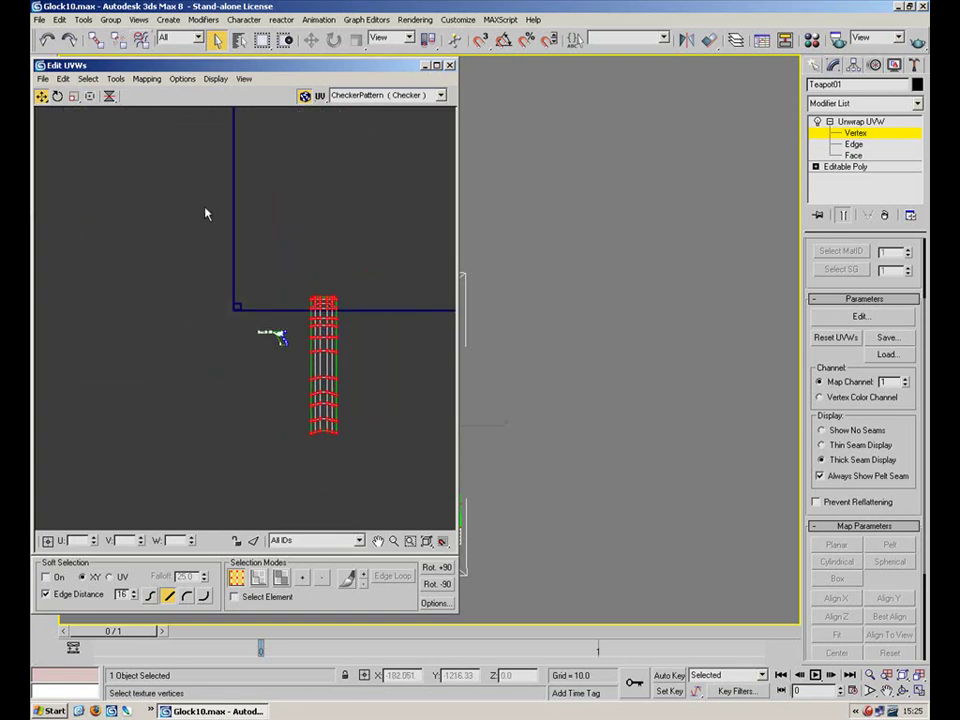
Scale the backstrap shell down further and lower it to the level of the grip's side shell
click(74, 96)
drag(332, 343, 211, 355)
click(41, 97)
drag(320, 359, 333, 442)
scroll(288, 330, up, 5)
scroll(289, 334, up, 3)
Scale the backstrap shell to about the grip side's height and place it directly behind the grip
click(74, 96)
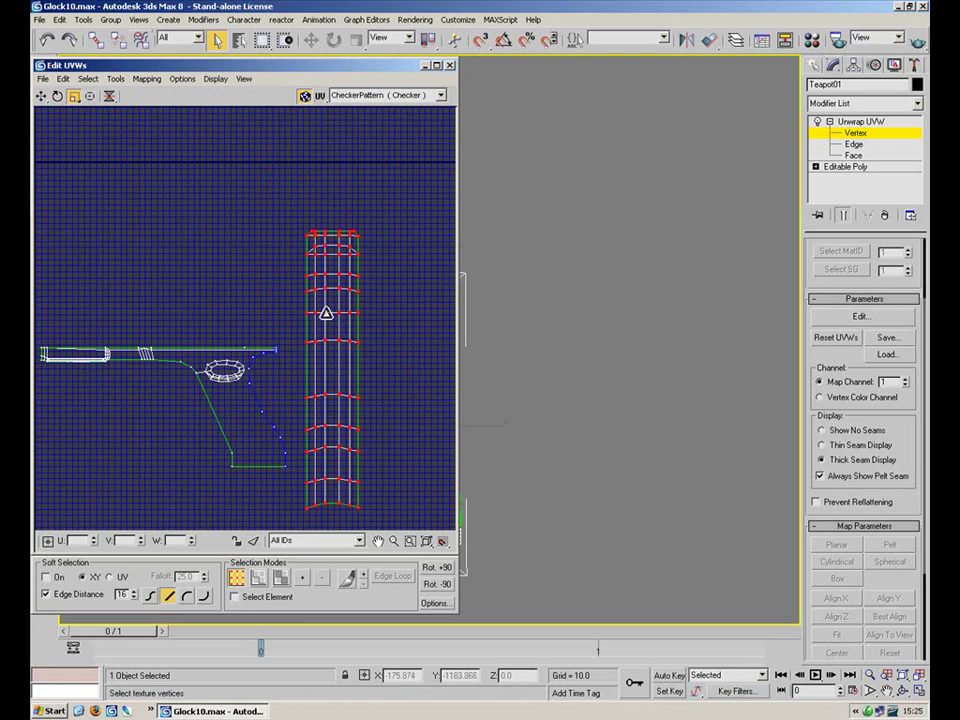
drag(326, 313, 272, 474)
click(41, 96)
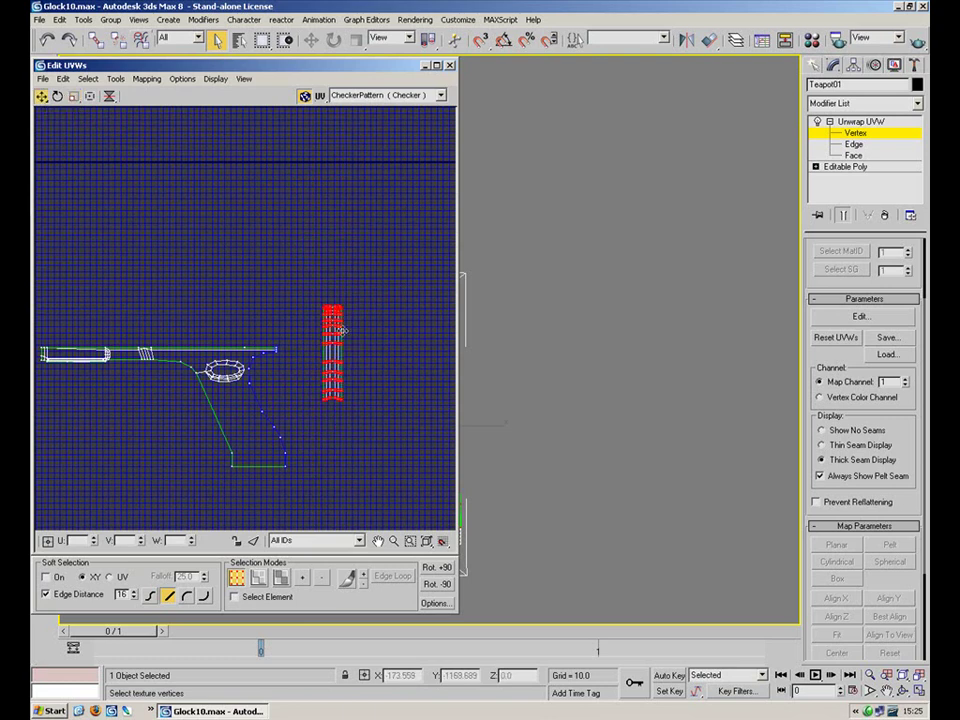
drag(332, 338, 306, 364)
click(73, 96)
click(41, 96)
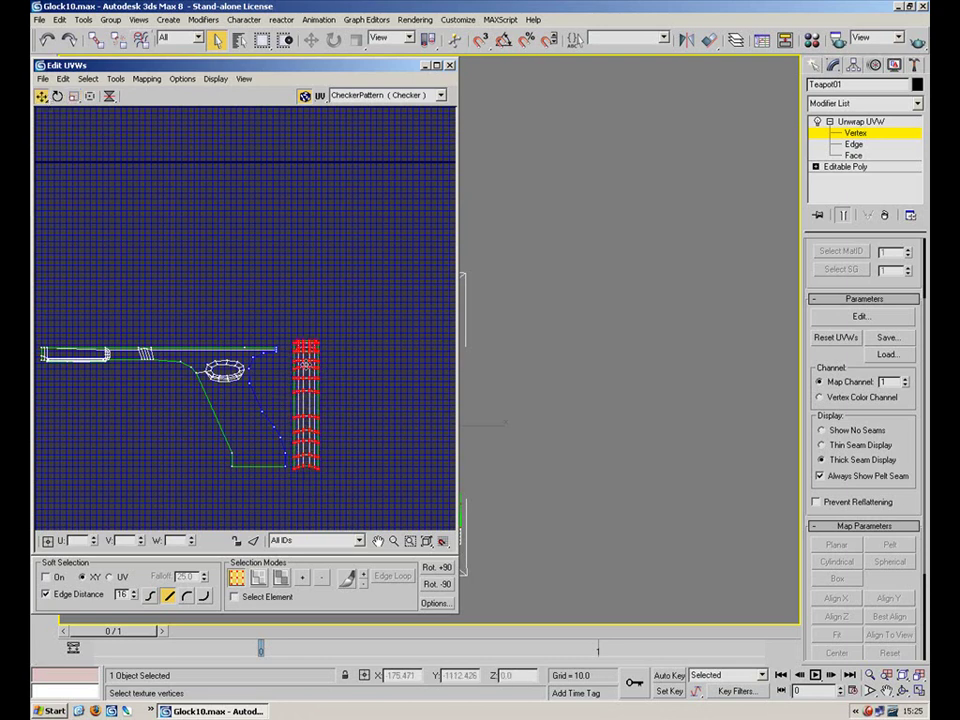
Widen the backstrap shell by scaling its two border vertex columns apart horizontally until the checker squares look even
click(539, 354)
middle_drag(529, 234, 617, 192)
scroll(617, 192, up, 3)
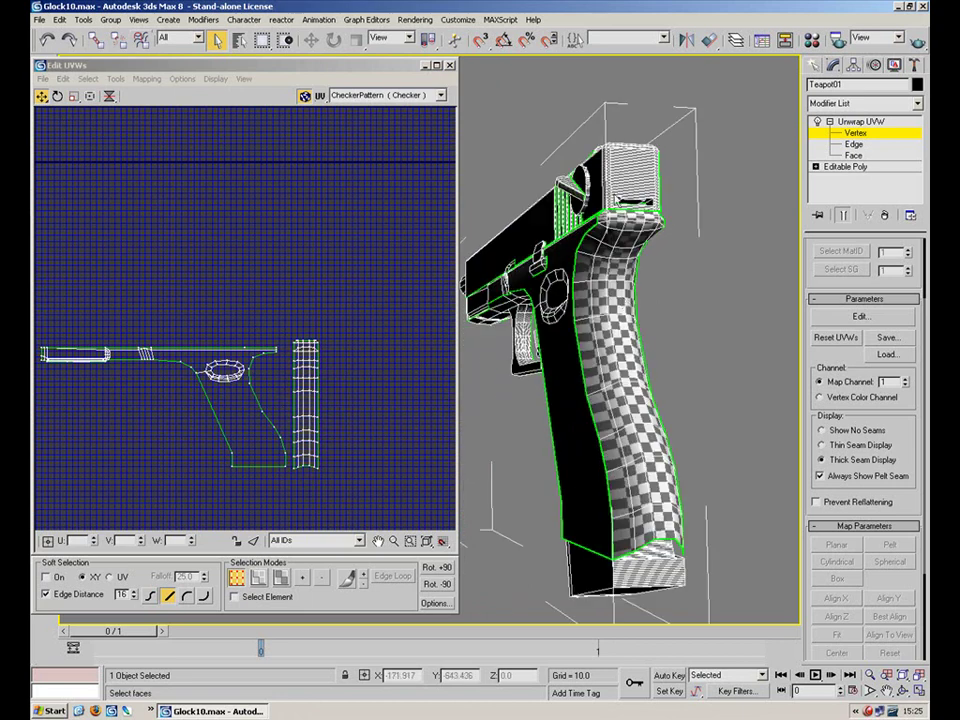
scroll(616, 192, up, 5)
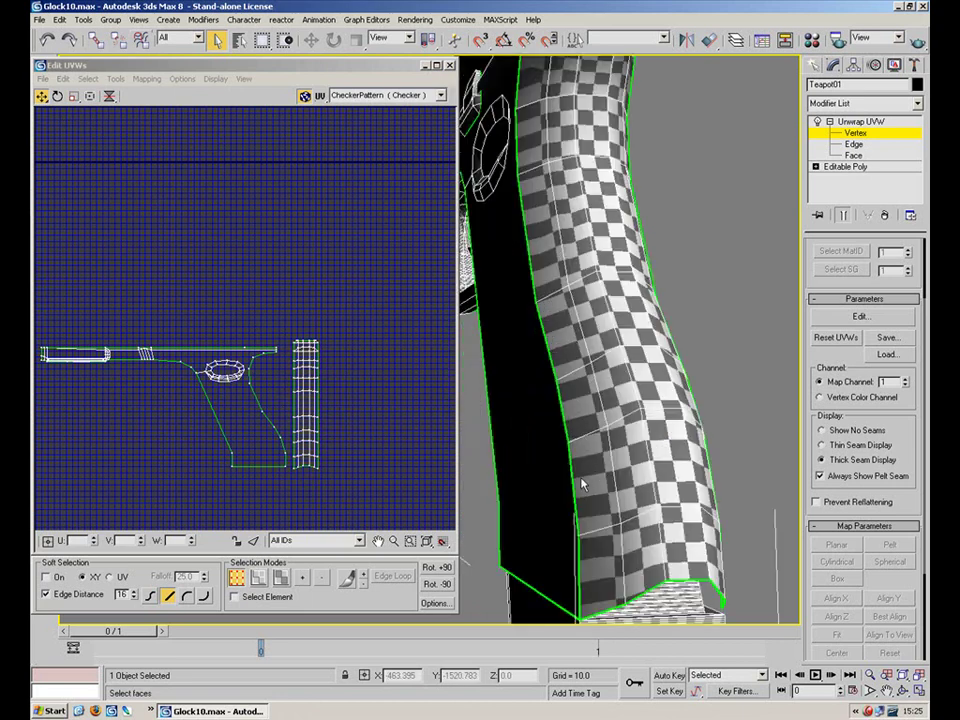
click(367, 356)
scroll(367, 356, up, 5)
drag(290, 215, 269, 513)
ctrl+drag(210, 217, 222, 507)
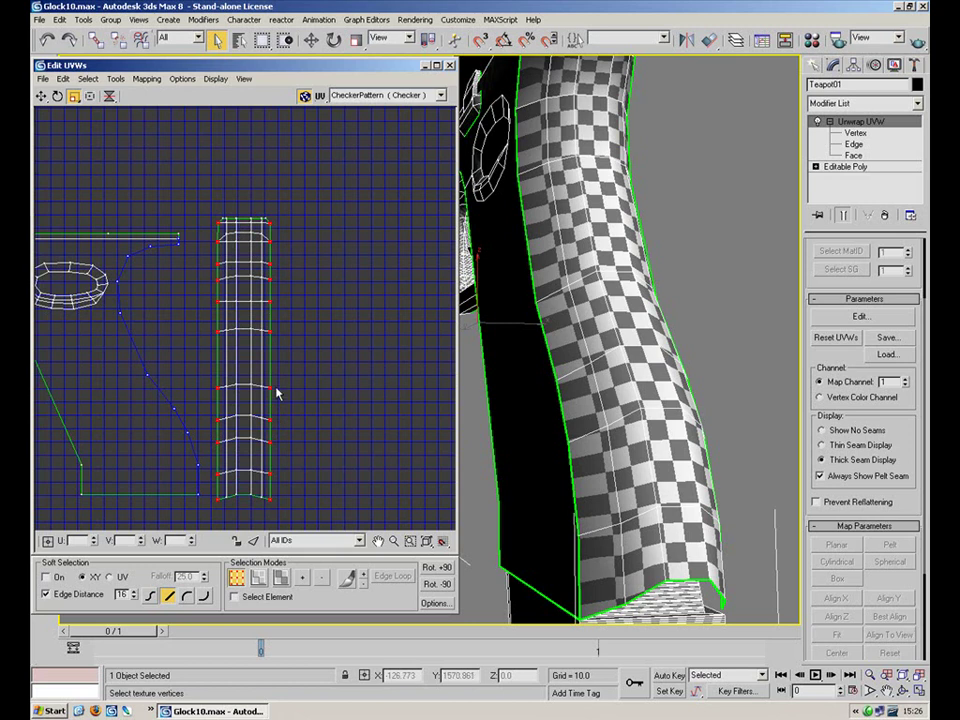
drag(271, 386, 268, 388)
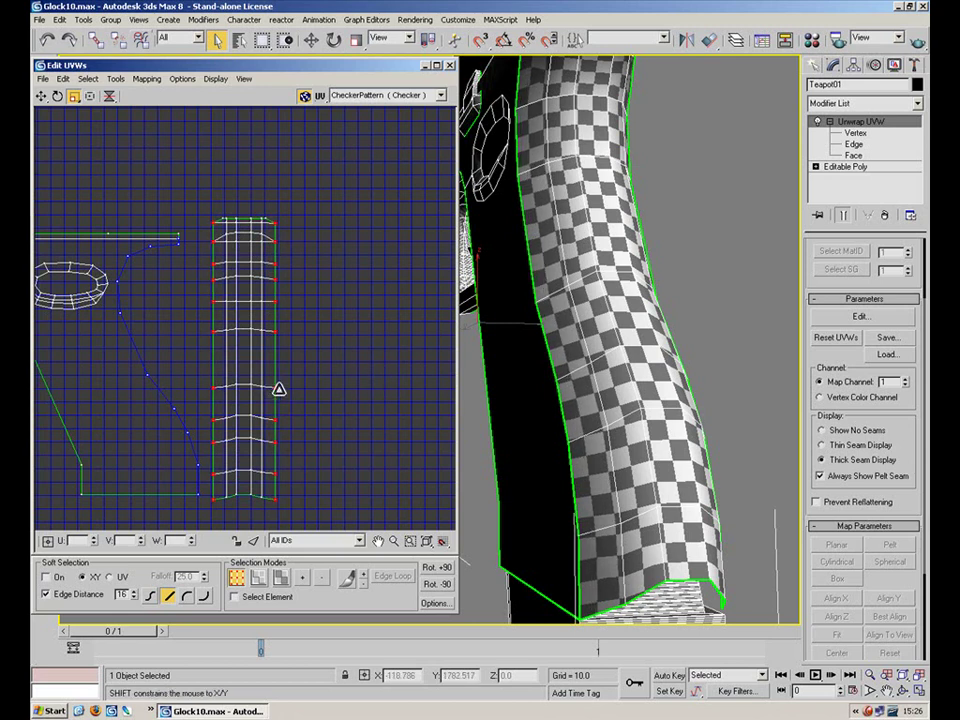
alt+middle_drag(497, 306, 468, 309)
Move the entire backstrap shell closer to the grip's side shell and deselect it
click(317, 299)
drag(310, 200, 205, 512)
click(42, 97)
drag(249, 331, 240, 327)
click(286, 321)
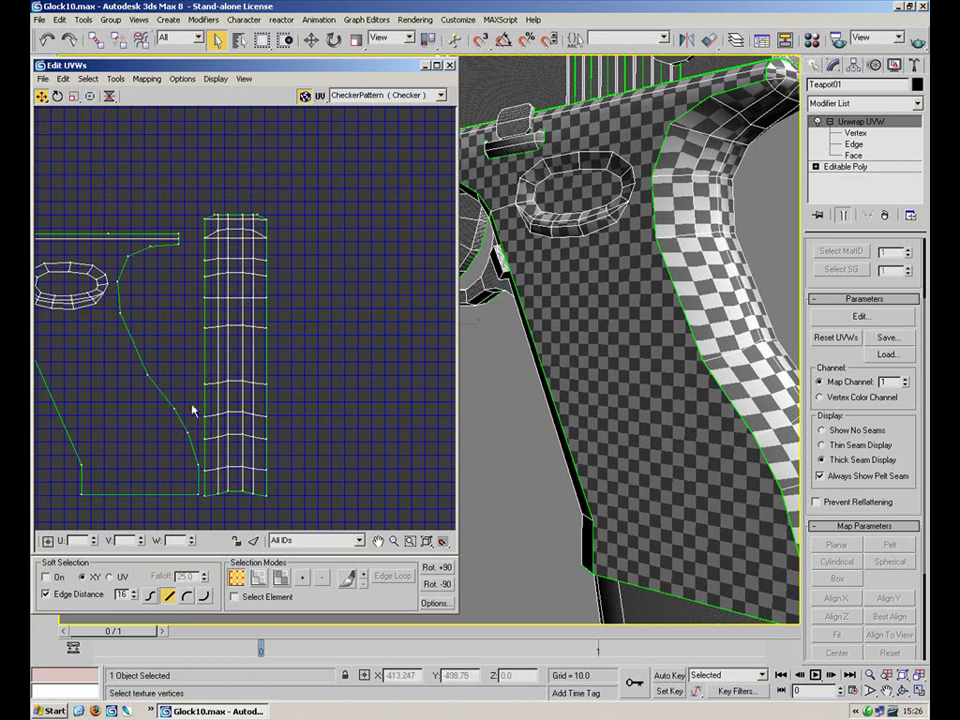
Select the faces of the grip's front strip below the trigger guard in face selection mode
middle_drag(198, 232, 373, 249)
scroll(318, 231, down, 3)
middle_drag(210, 178, 282, 282)
scroll(243, 321, down, 5)
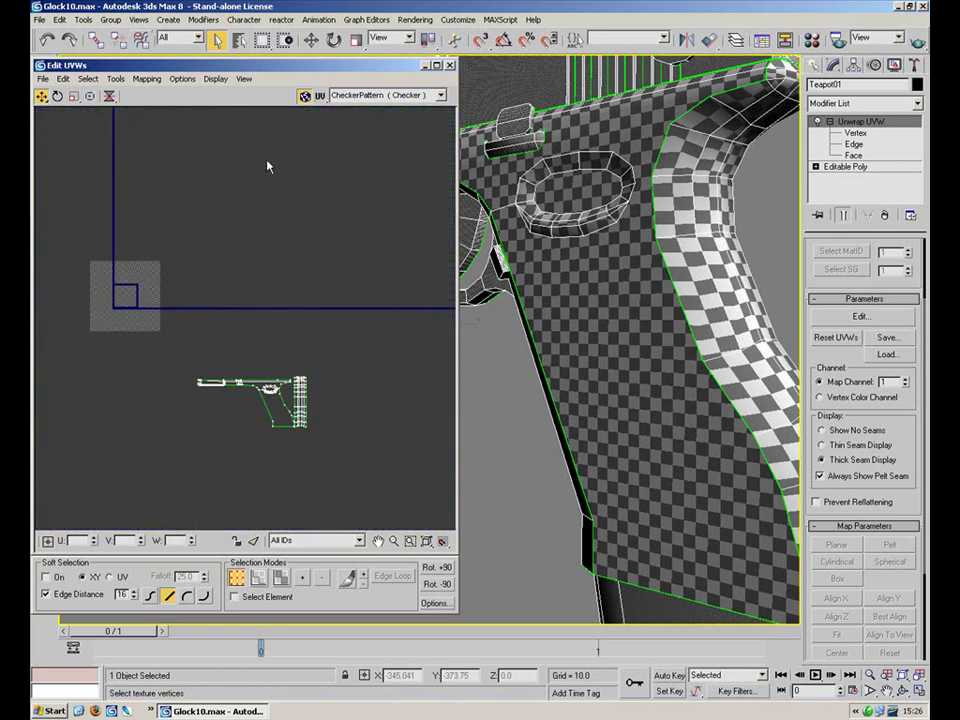
scroll(191, 315, down, 2)
scroll(266, 223, up, 8)
middle_drag(374, 211, 314, 251)
scroll(302, 258, up, 2)
middle_drag(212, 216, 179, 172)
drag(329, 337, 330, 337)
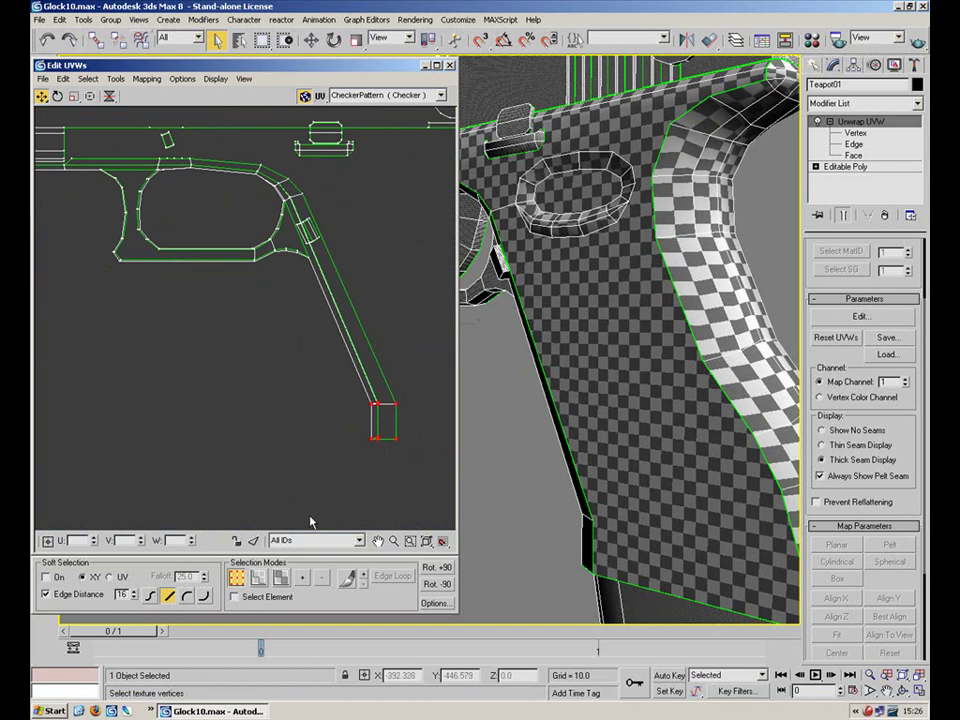
click(280, 579)
drag(435, 519, 285, 294)
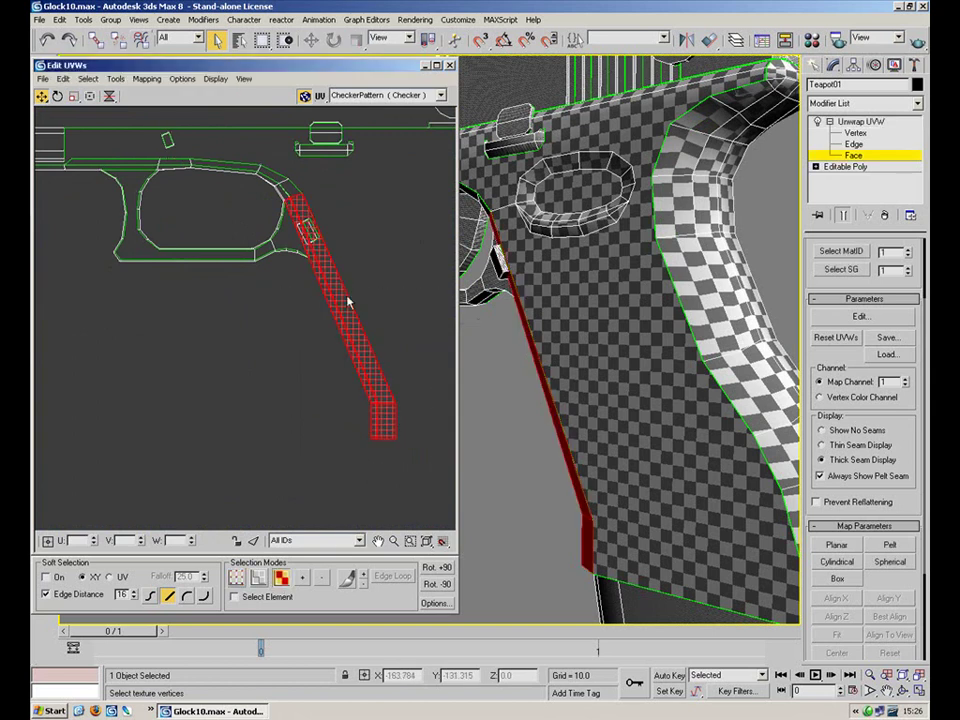
Apply planar mapping aligned to Y to the selected front strip faces
alt+middle_drag(537, 320, 790, 260)
click(845, 545)
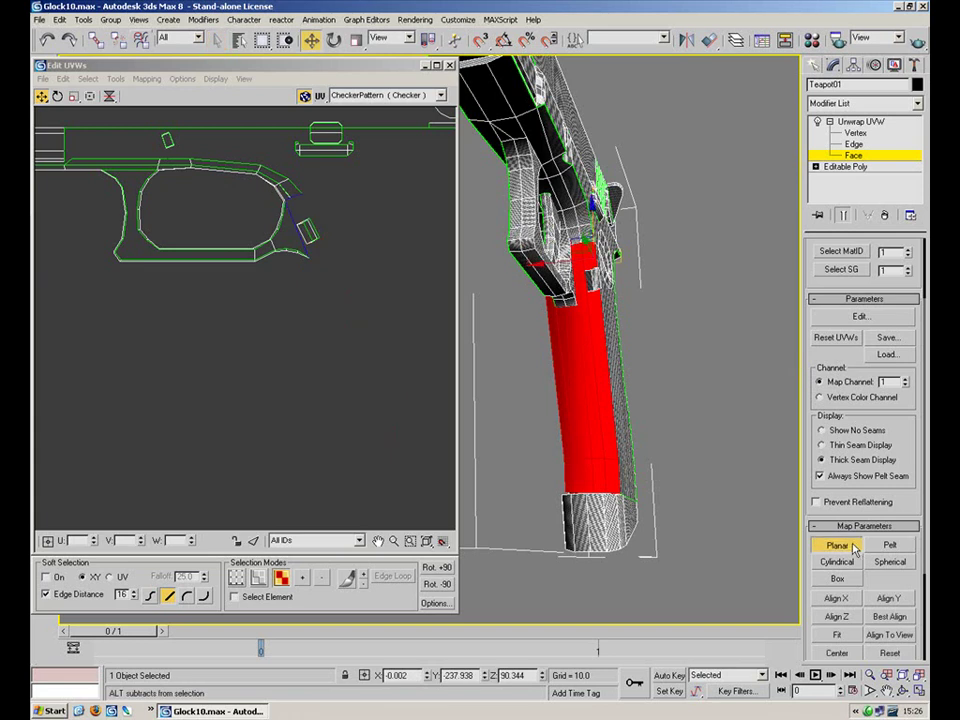
click(836, 598)
click(836, 616)
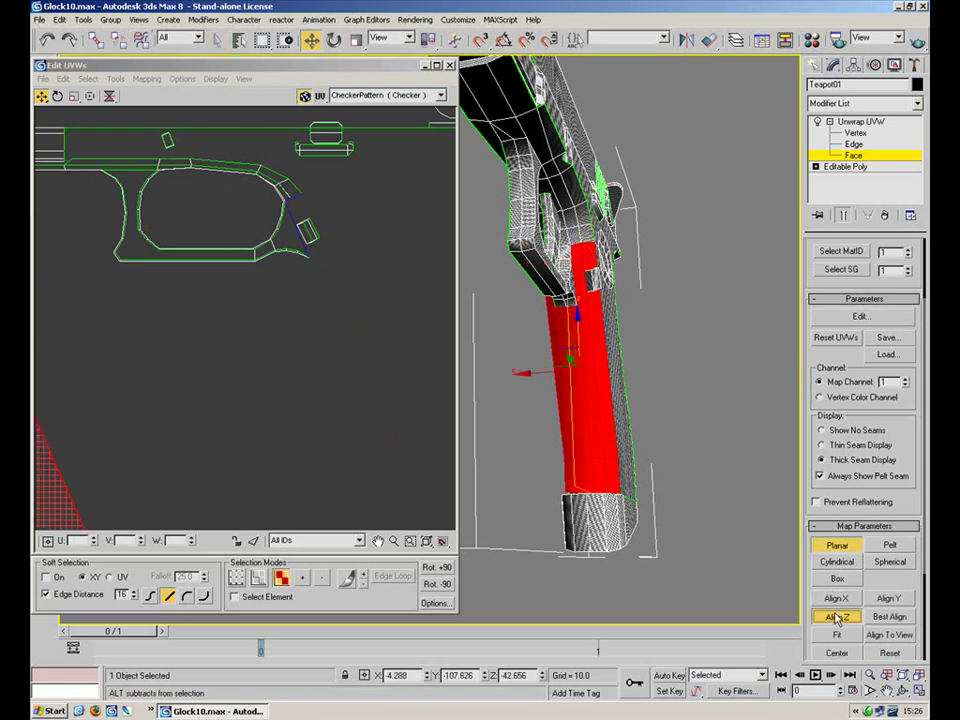
click(884, 597)
scroll(377, 231, down, 5)
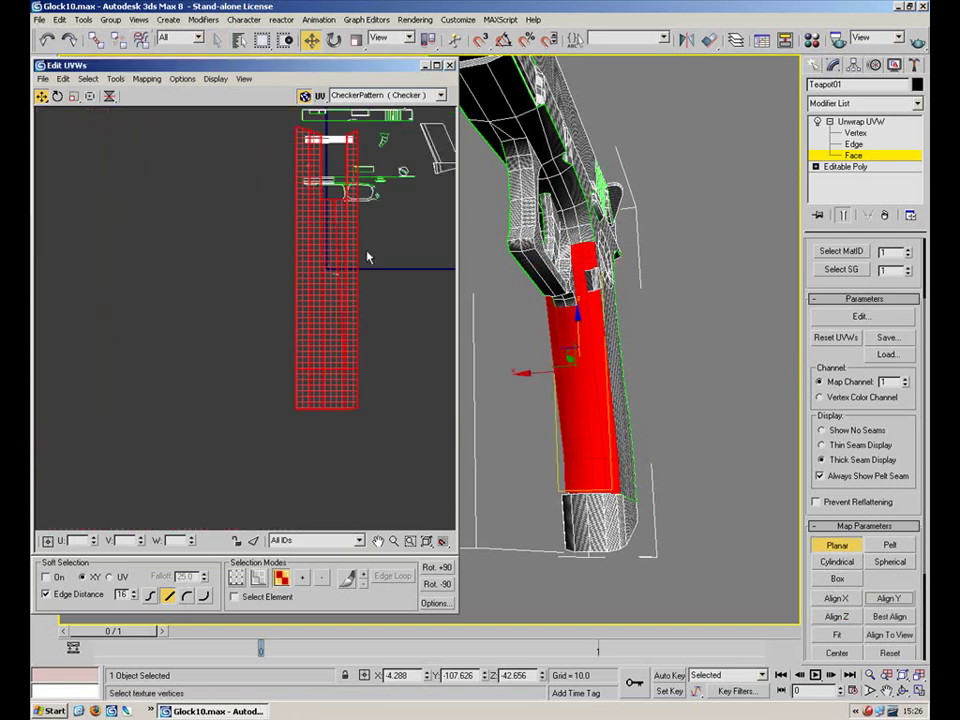
scroll(348, 258, up, 8)
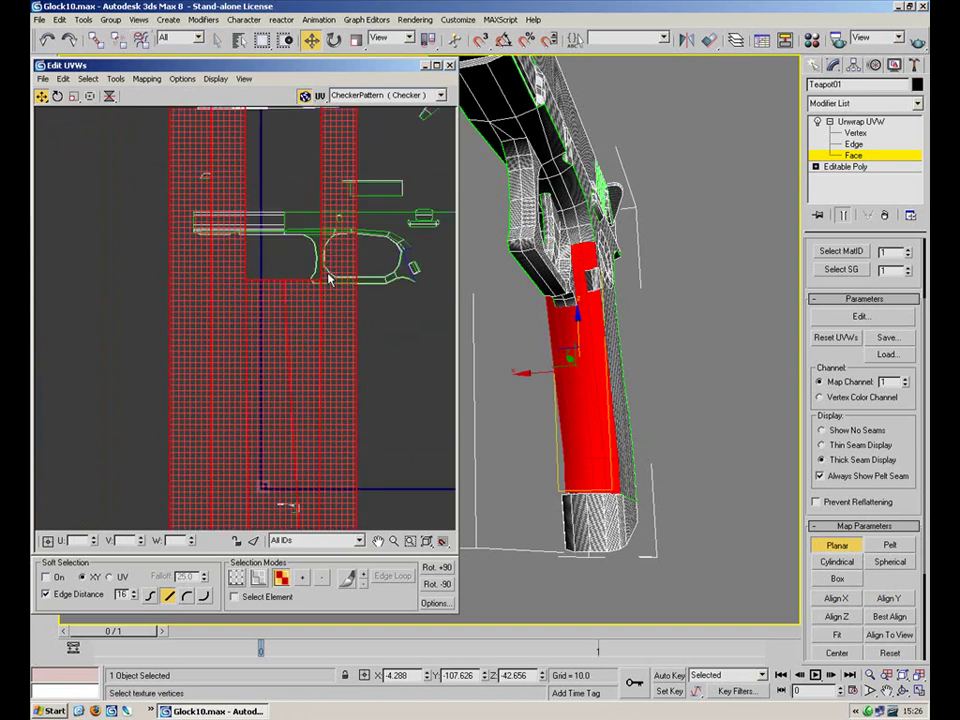
alt+middle_drag(572, 330, 645, 208)
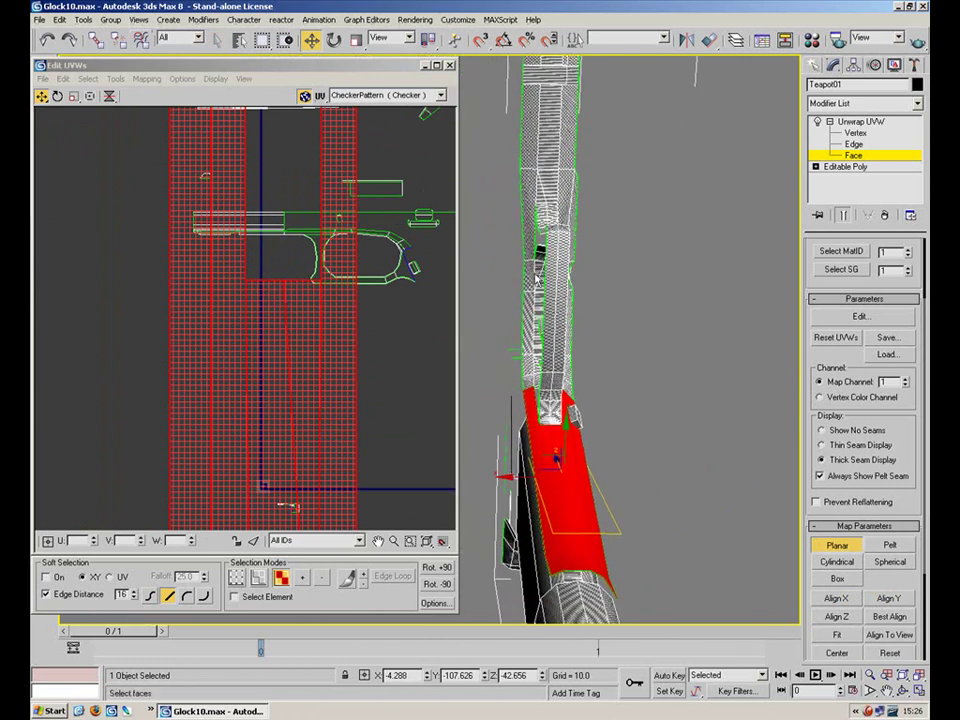
scroll(325, 243, down, 2)
scroll(325, 243, down, 2)
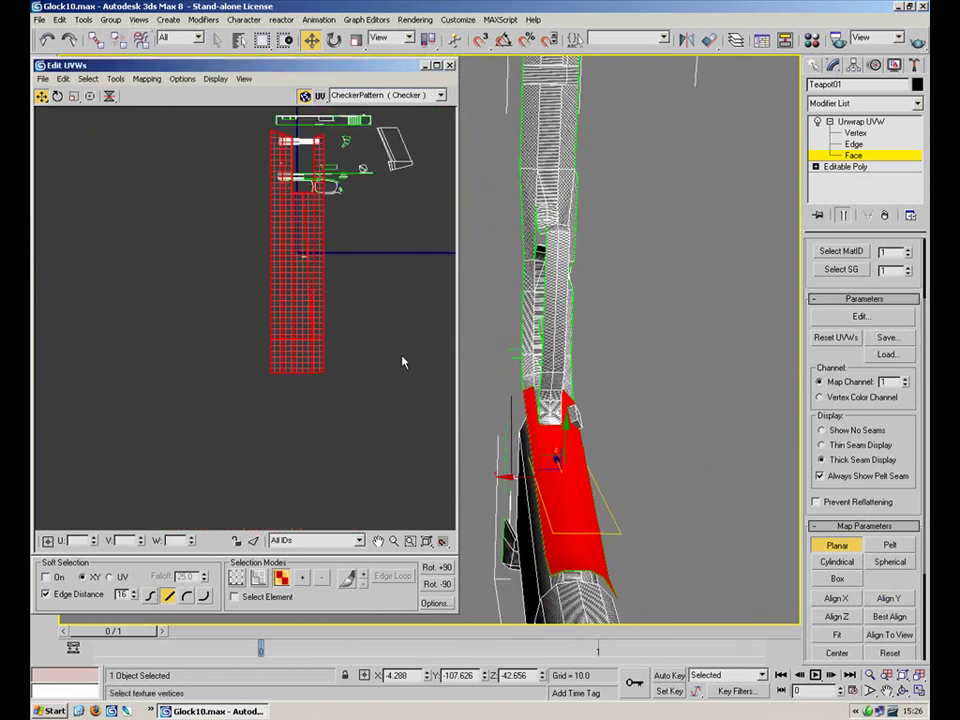
Finish the planar mapping, move the front strip's shell to empty space away from the other shells and deselect it
click(848, 550)
drag(301, 252, 188, 340)
click(223, 270)
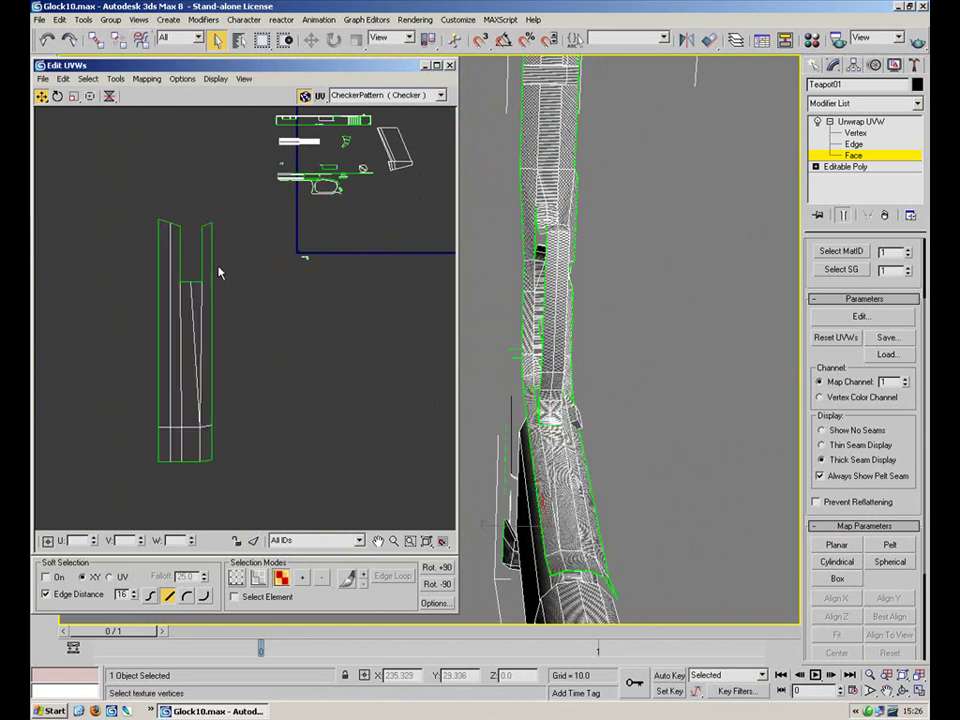
Examine which faces on the grip's front match each vertical strip of the new UV shell
scroll(224, 273, up, 2)
click(141, 289)
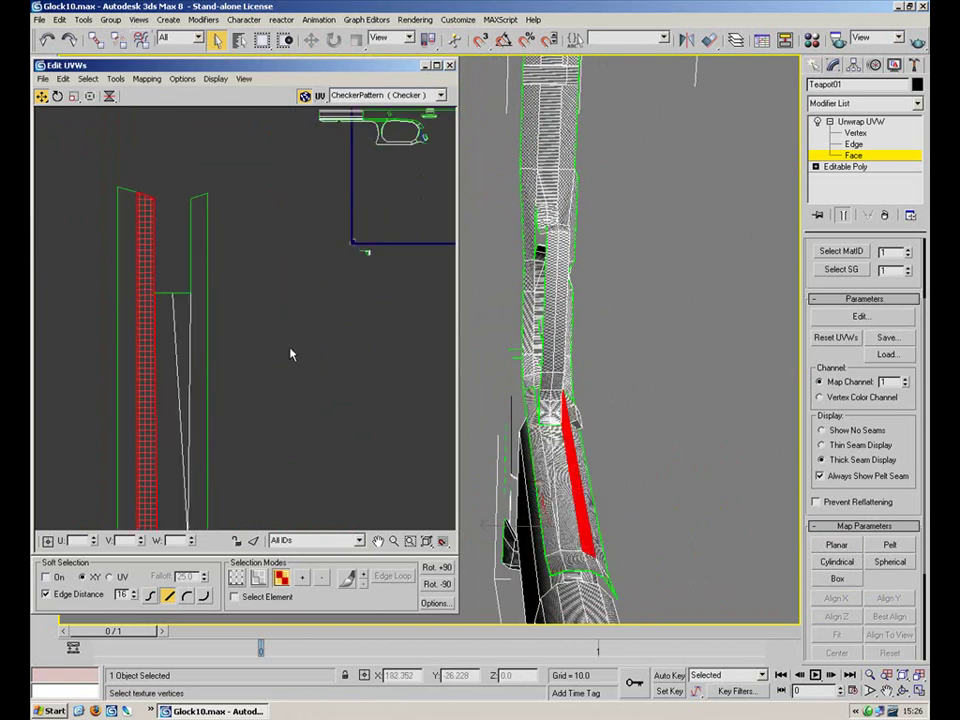
click(174, 380)
click(188, 353)
click(200, 316)
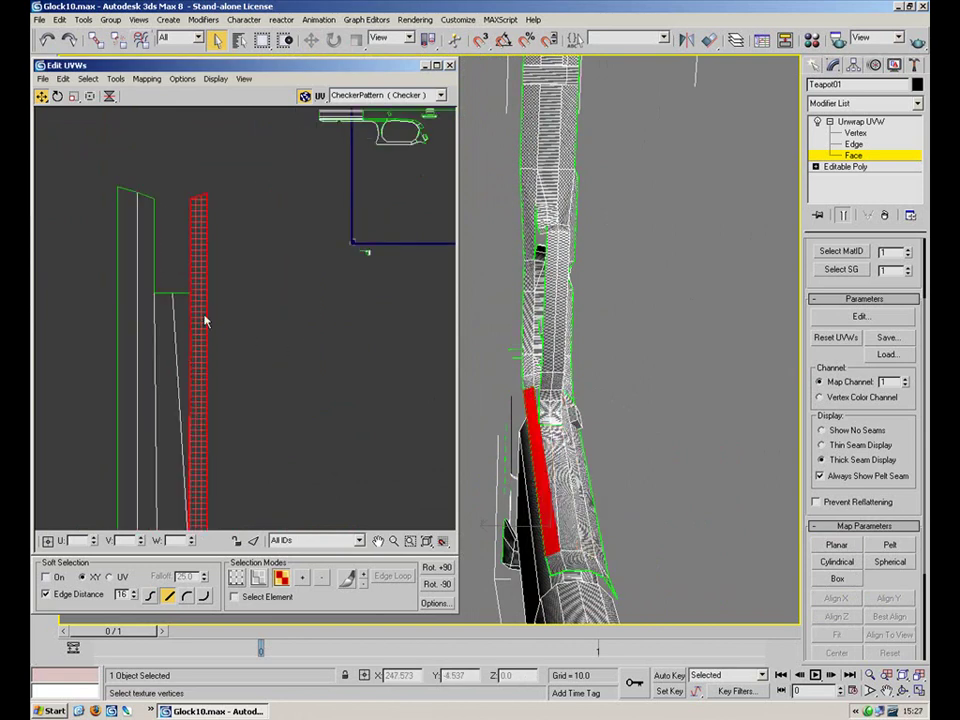
click(586, 491)
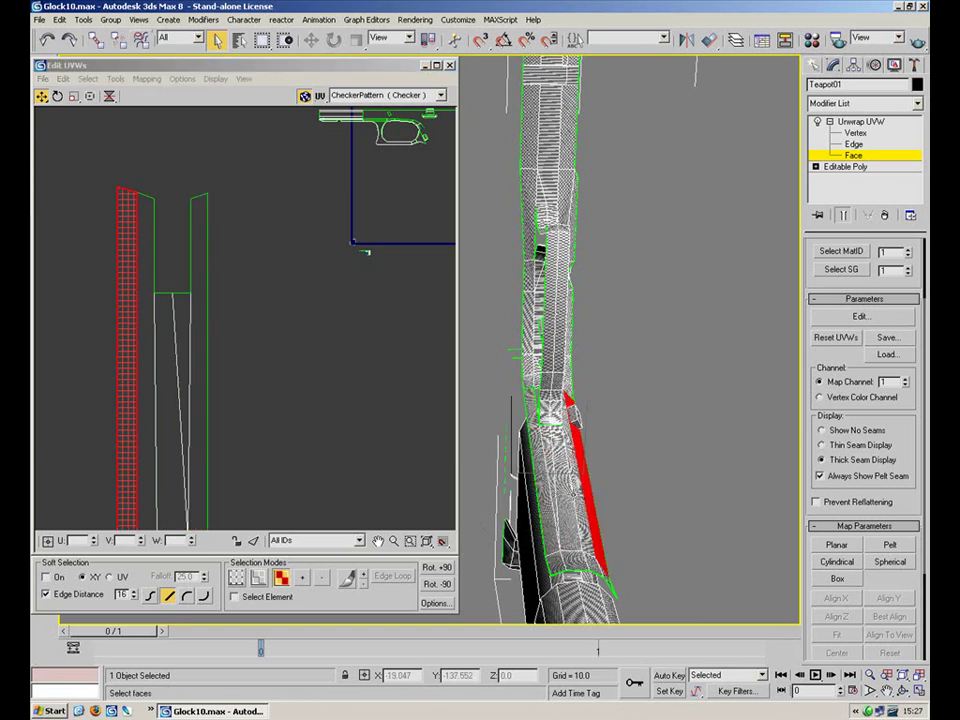
middle_drag(298, 344, 287, 385)
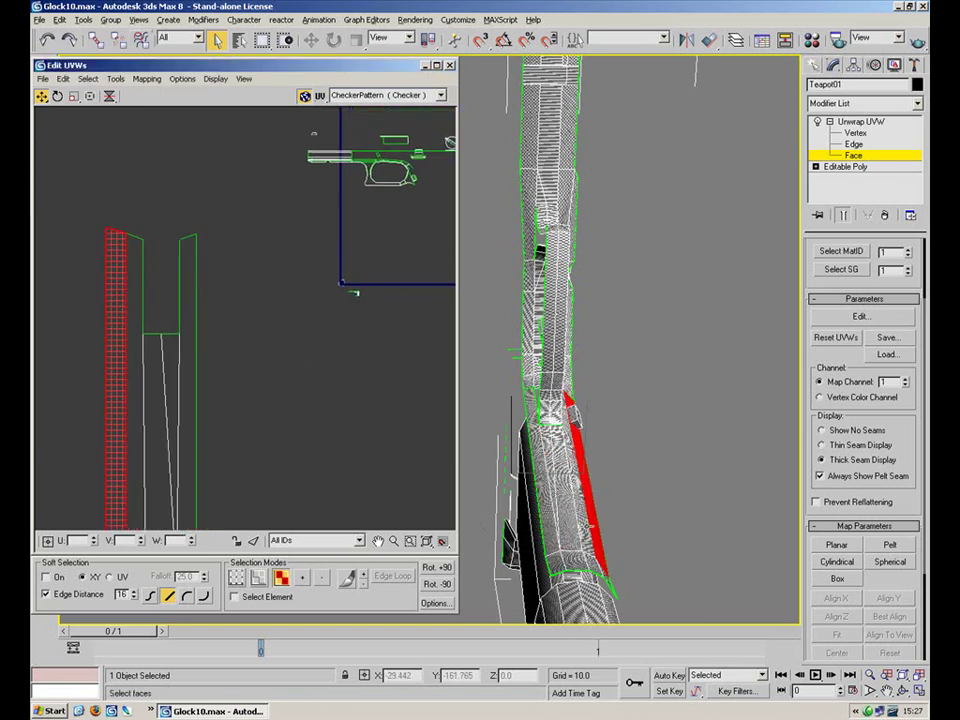
click(587, 527)
click(565, 531)
click(544, 533)
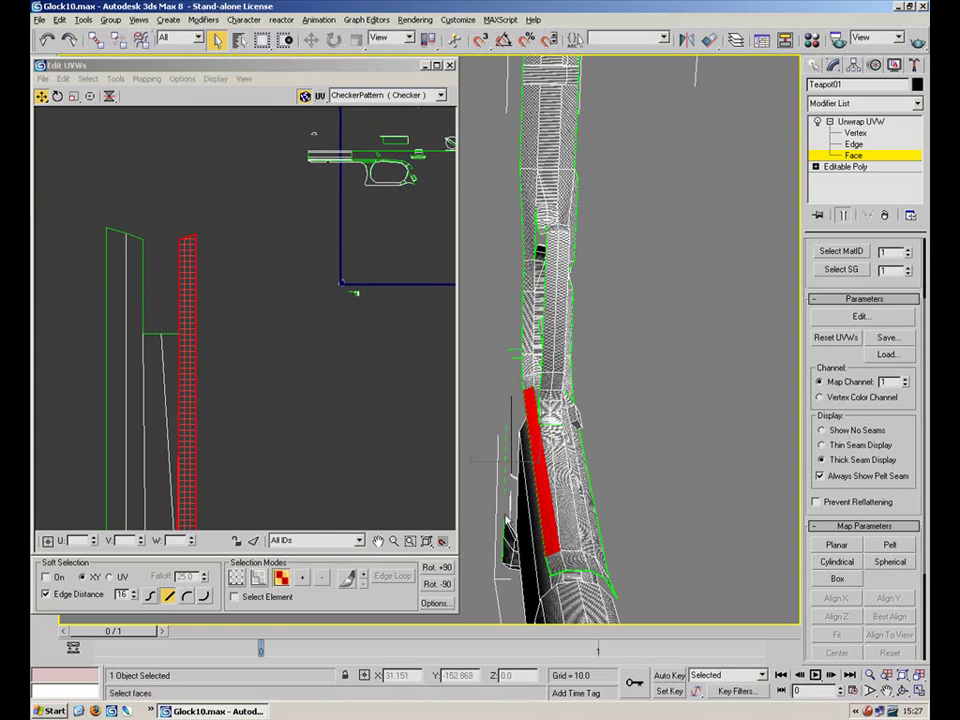
middle_drag(246, 255, 259, 179)
alt+middle_drag(562, 431, 567, 376)
alt+drag(567, 375, 505, 372)
Select the bottom row of vertices on the front strip shell and scale it flat vertically
middle_drag(231, 287, 240, 416)
scroll(242, 412, down, 3)
drag(135, 497, 136, 495)
key(1)
click(73, 96)
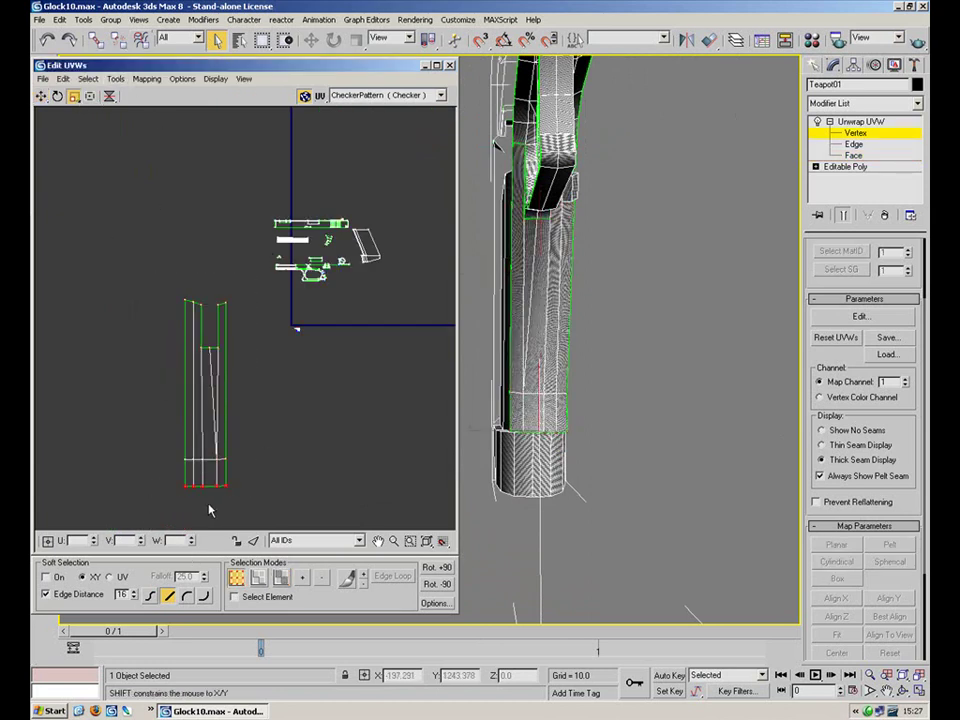
shift+drag(217, 487, 210, 528)
Flatten the top vertices and the two lowest horizontal vertex rows of the front strip shell by vertical scaling
middle_drag(238, 324, 247, 233)
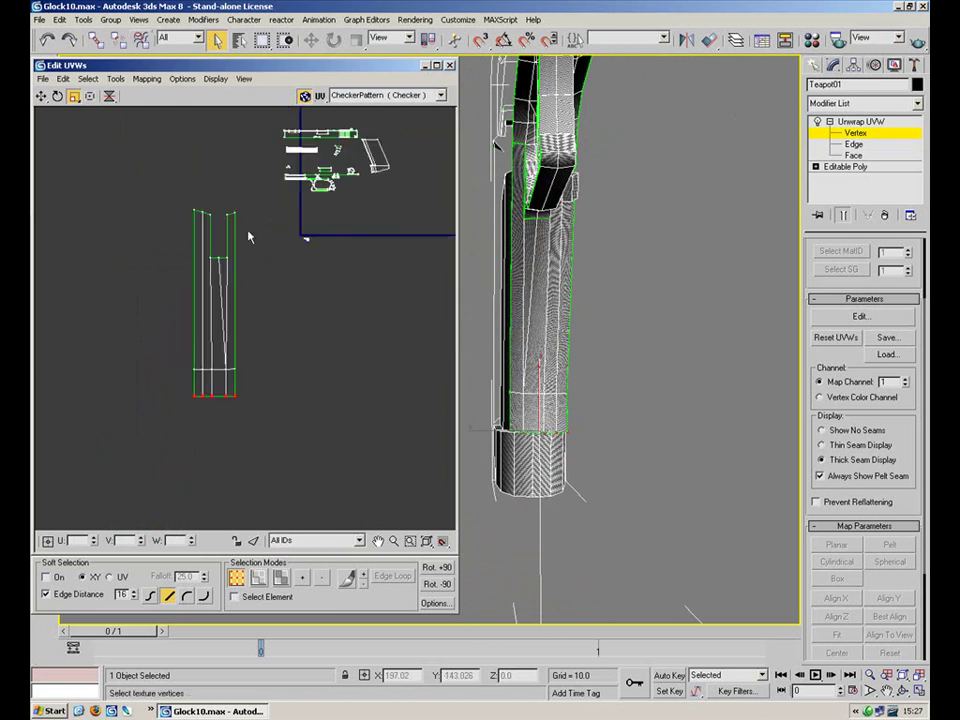
scroll(250, 205, up, 1)
drag(229, 186, 175, 199)
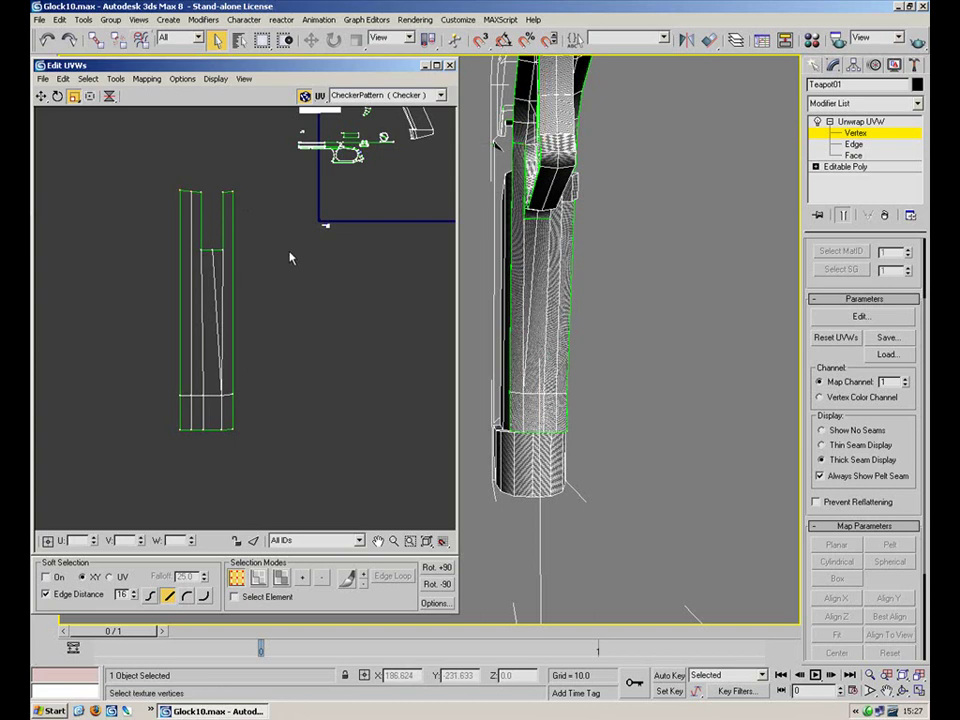
drag(262, 418, 193, 480)
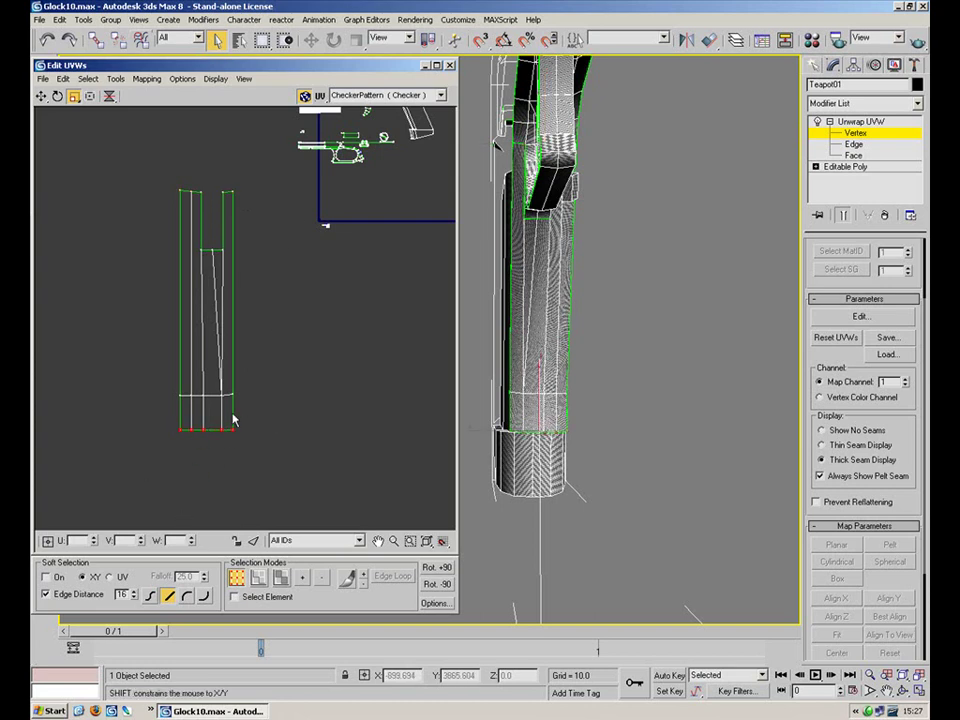
click(204, 406)
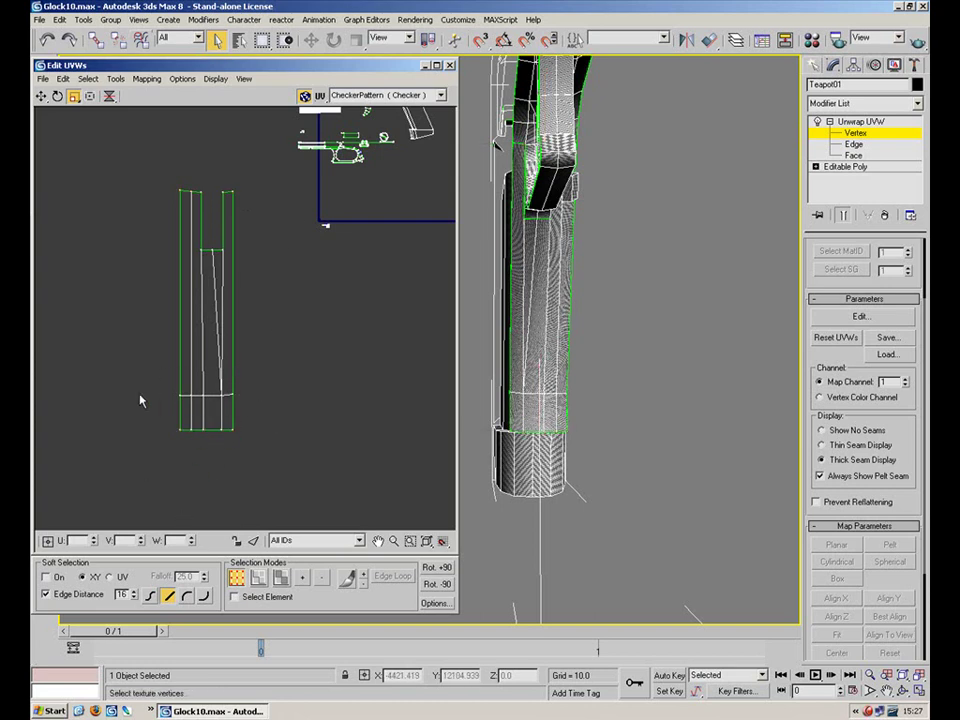
drag(236, 397, 143, 401)
shift+drag(222, 395, 219, 431)
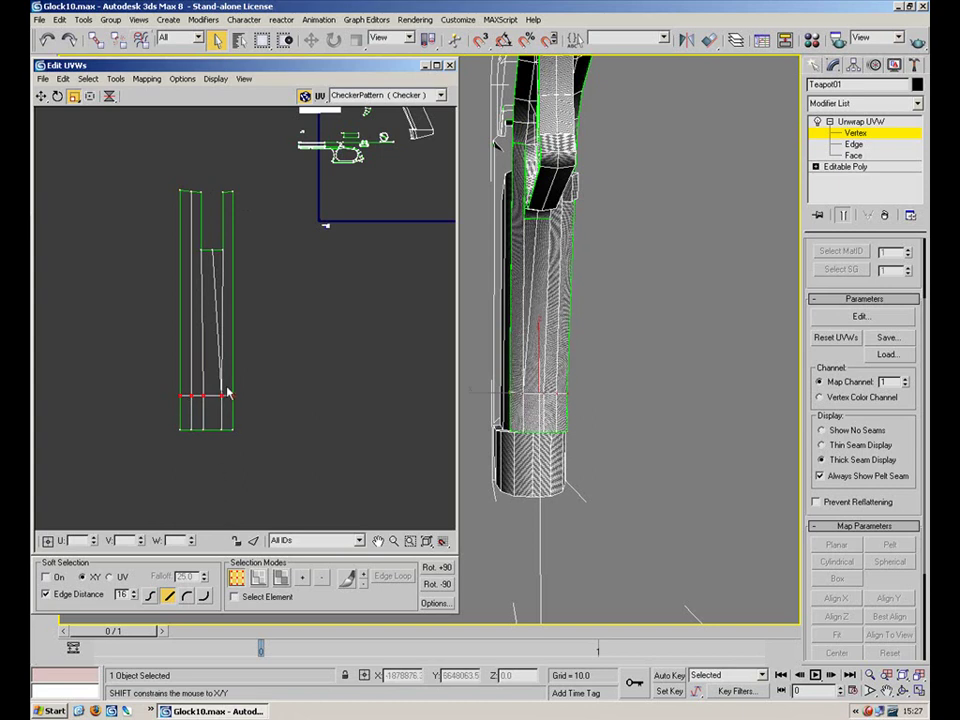
Select the entire front strip shell, scale it down and move it toward the frame's side shell
drag(96, 442, 94, 455)
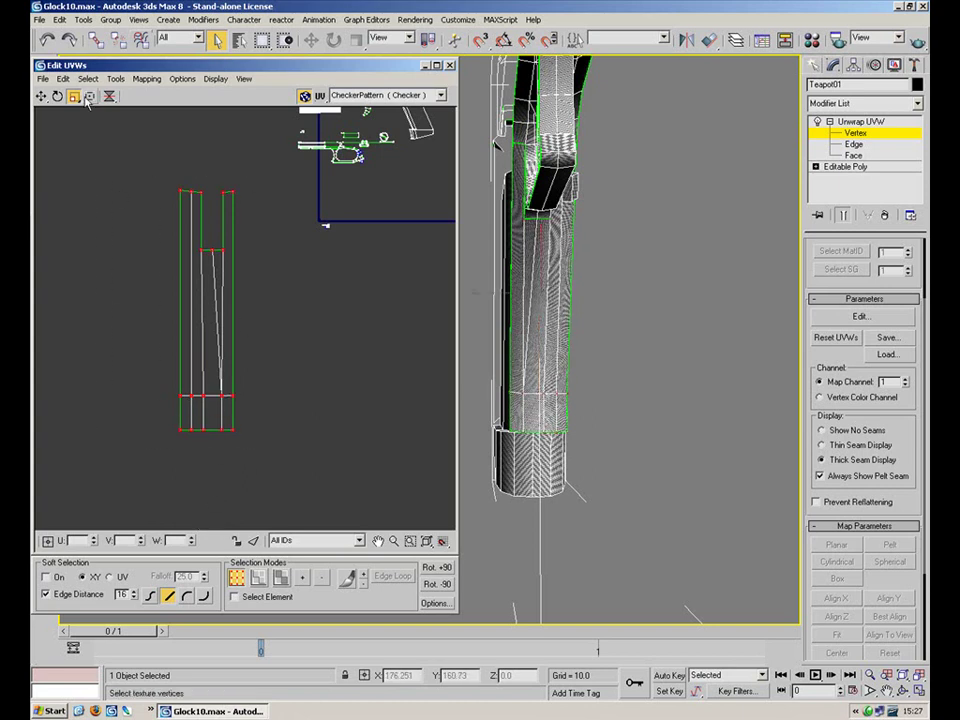
drag(216, 248, 174, 450)
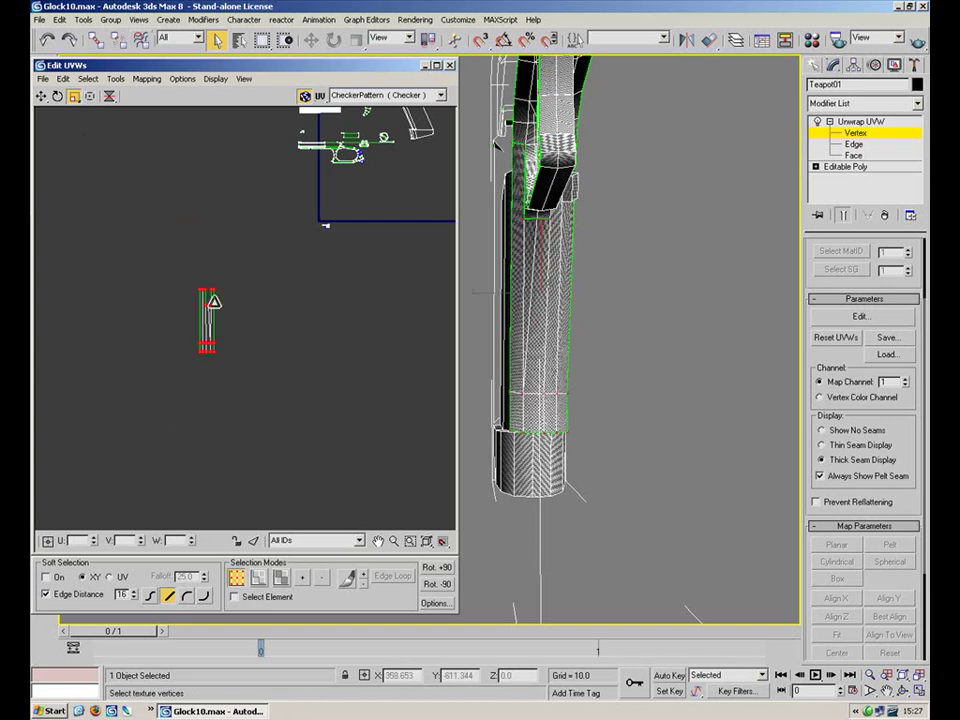
click(40, 97)
drag(203, 325, 307, 237)
scroll(310, 236, up, 6)
middle_drag(323, 205, 178, 336)
drag(166, 325, 291, 389)
click(75, 99)
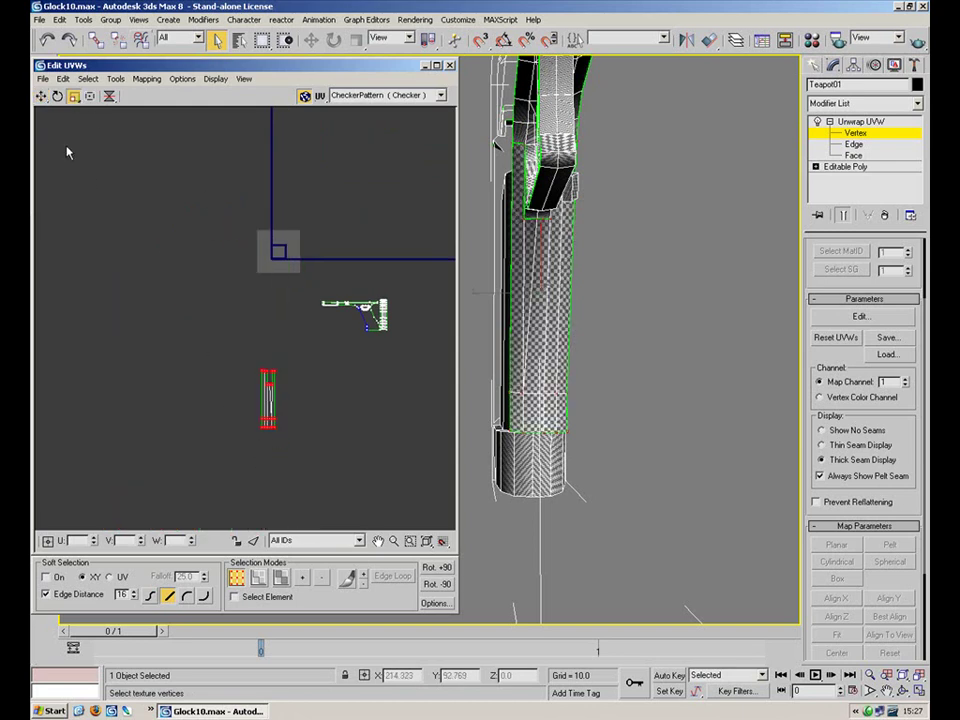
Move the front strip shell below the frame's side shell and mirror it horizontally
click(41, 96)
scroll(270, 386, up, 6)
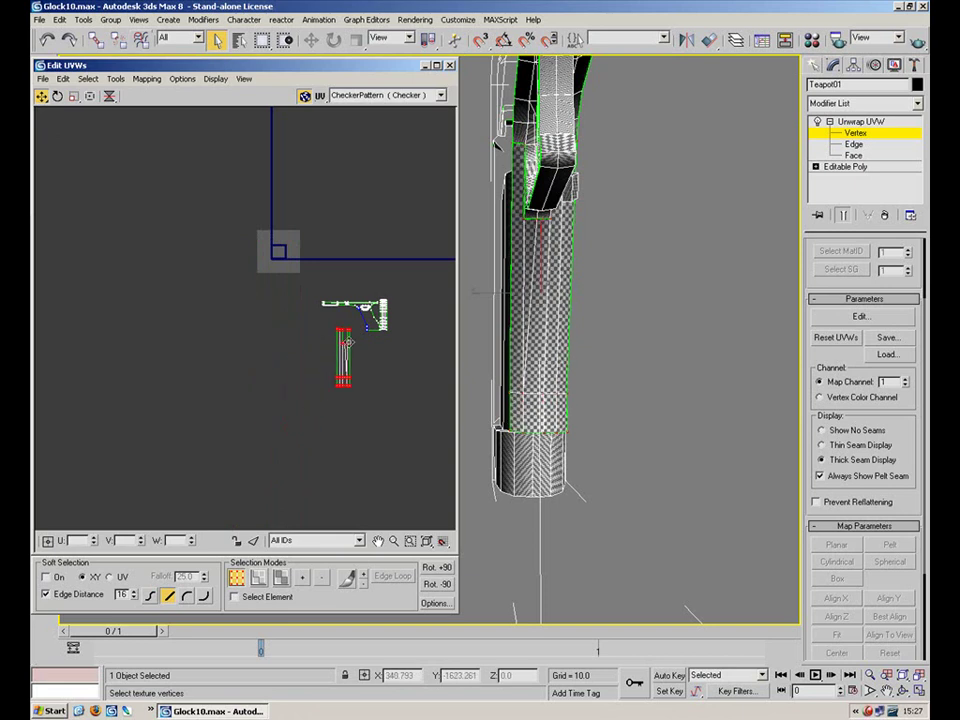
drag(109, 96, 113, 116)
drag(295, 357, 327, 327)
click(70, 99)
Select all of the front strip shell's edges in edge selection mode and move the shell up toward the grip's front edge
key(2)
click(352, 317)
scroll(328, 314, up, 4)
middle_drag(367, 218, 251, 305)
drag(398, 251, 300, 270)
scroll(290, 373, down, 3)
middle_drag(289, 370, 280, 249)
drag(278, 232, 159, 408)
click(41, 96)
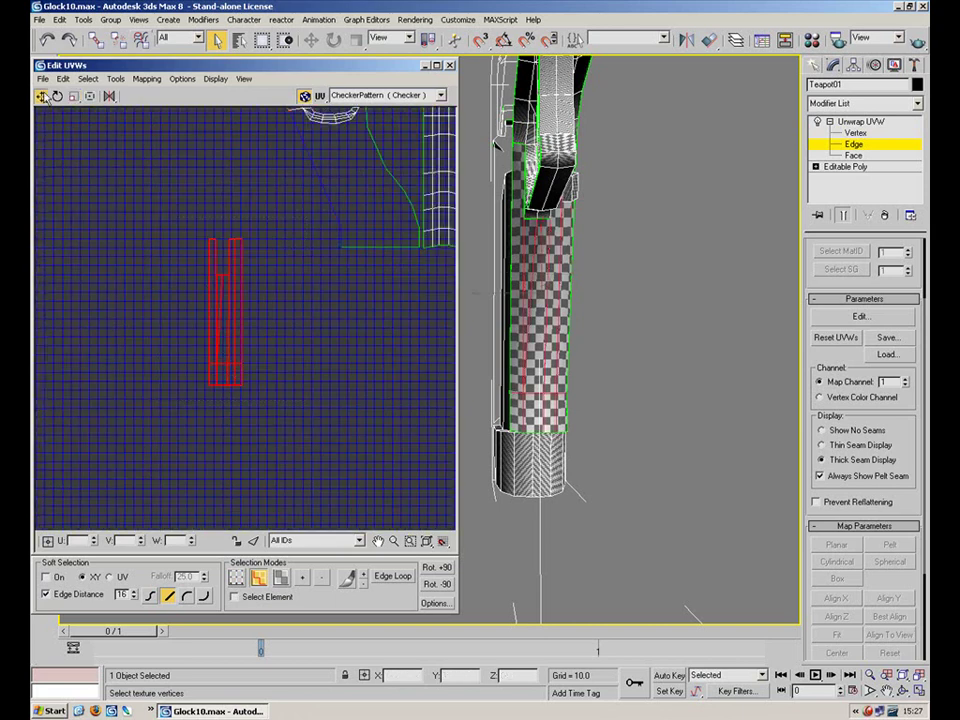
drag(231, 354, 274, 241)
Scale the front strip shell down to match the grip's checker size and place it next to the grip's front edge
middle_drag(255, 247, 207, 393)
click(57, 96)
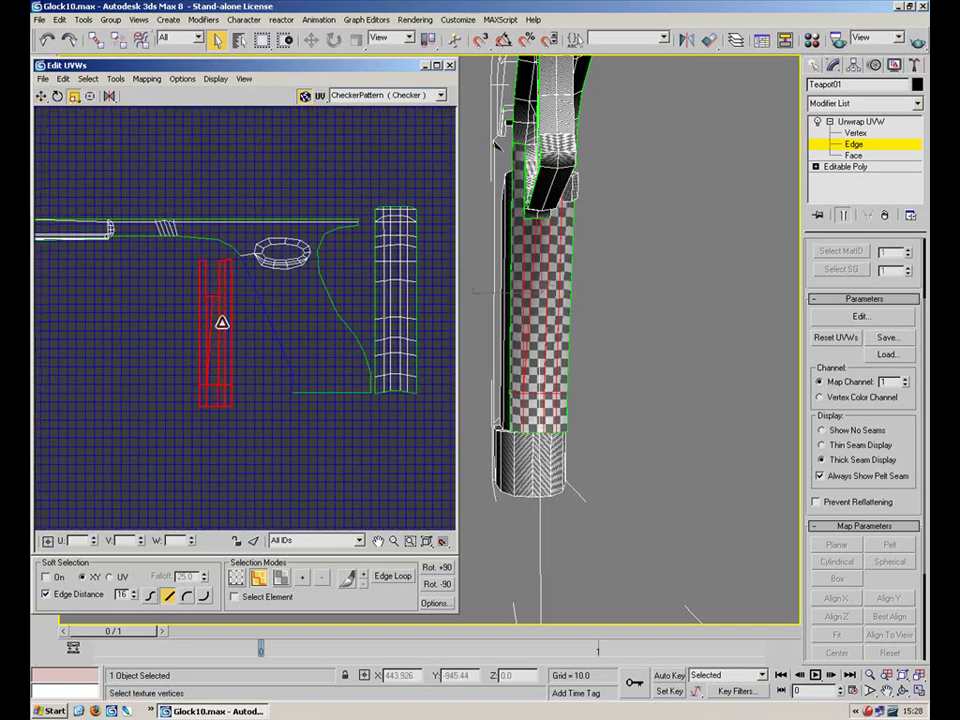
drag(226, 326, 201, 295)
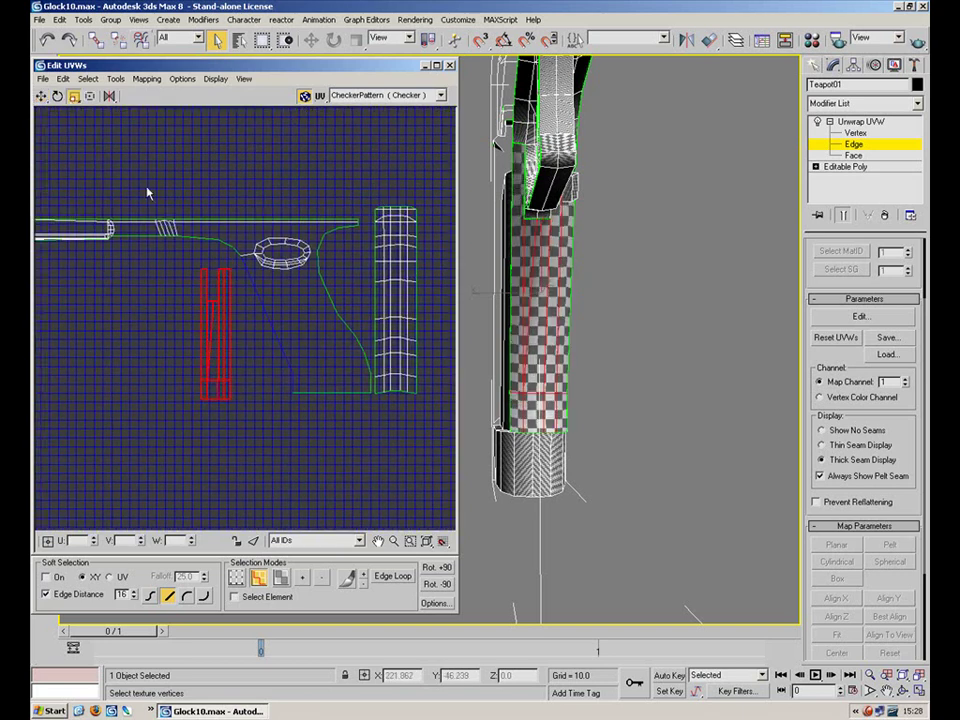
click(41, 96)
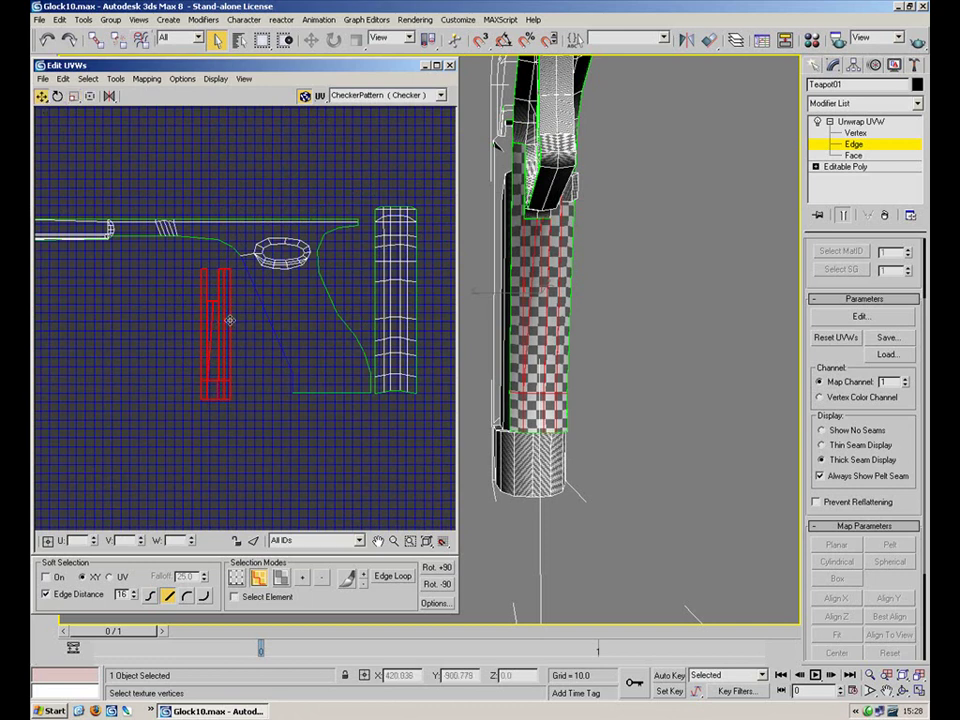
drag(229, 348, 236, 337)
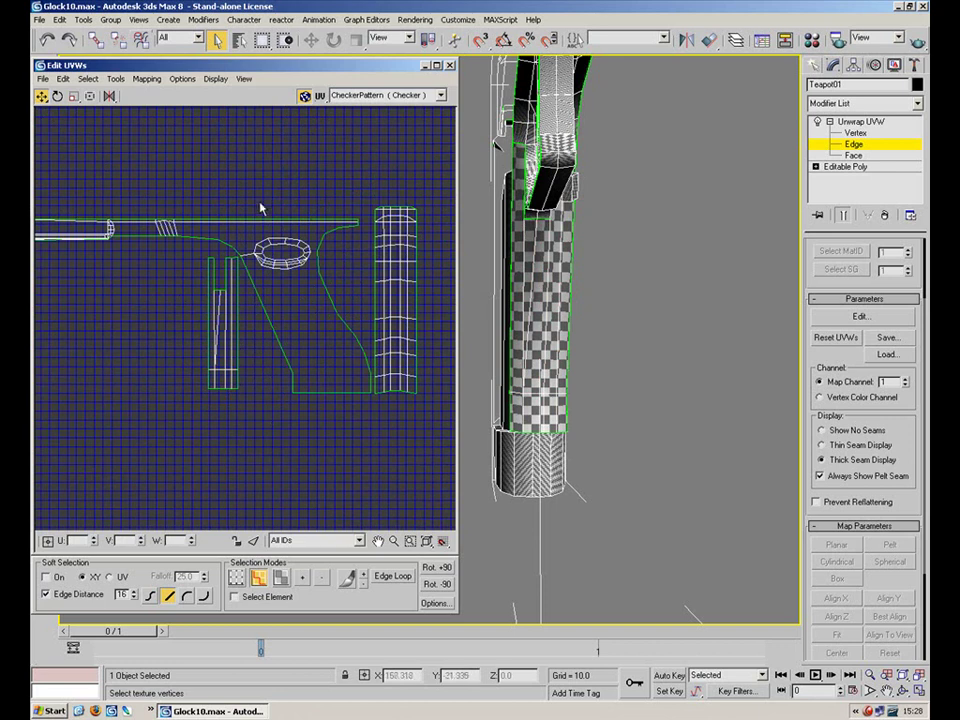
Examine the small magazine catch part on the frame and locate its shell in the UV layout
middle_drag(254, 195, 265, 278)
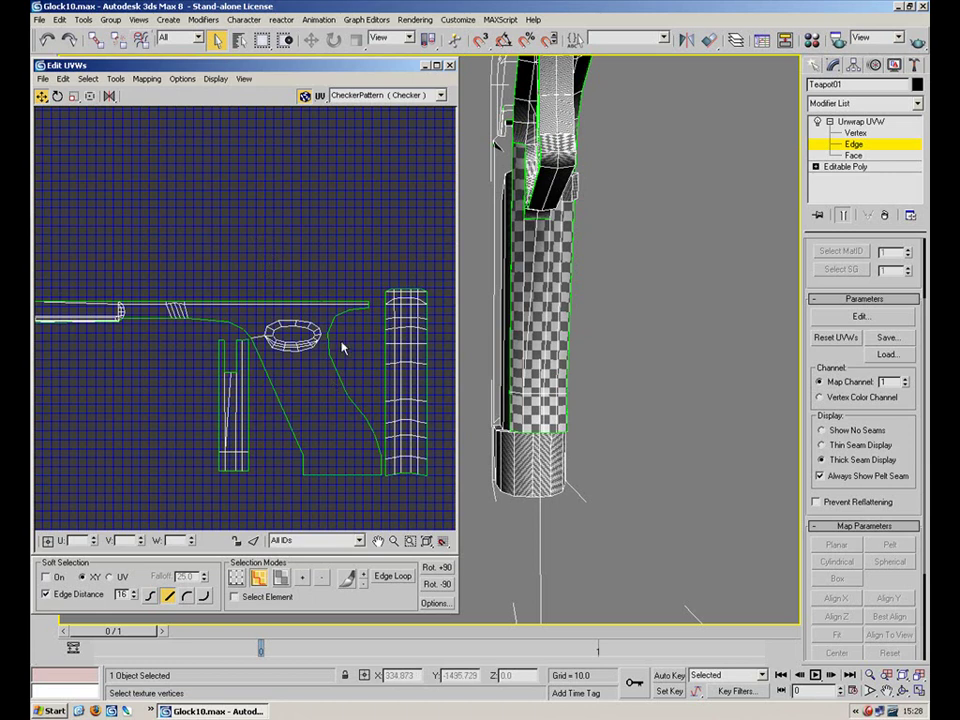
click(578, 187)
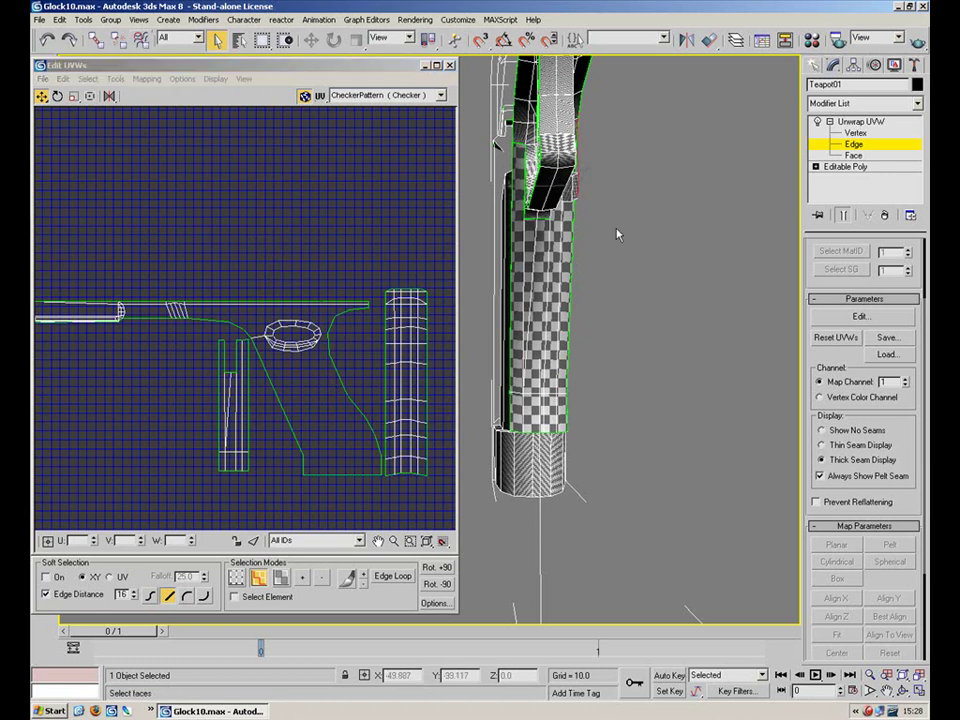
click(326, 304)
scroll(326, 330, down, 5)
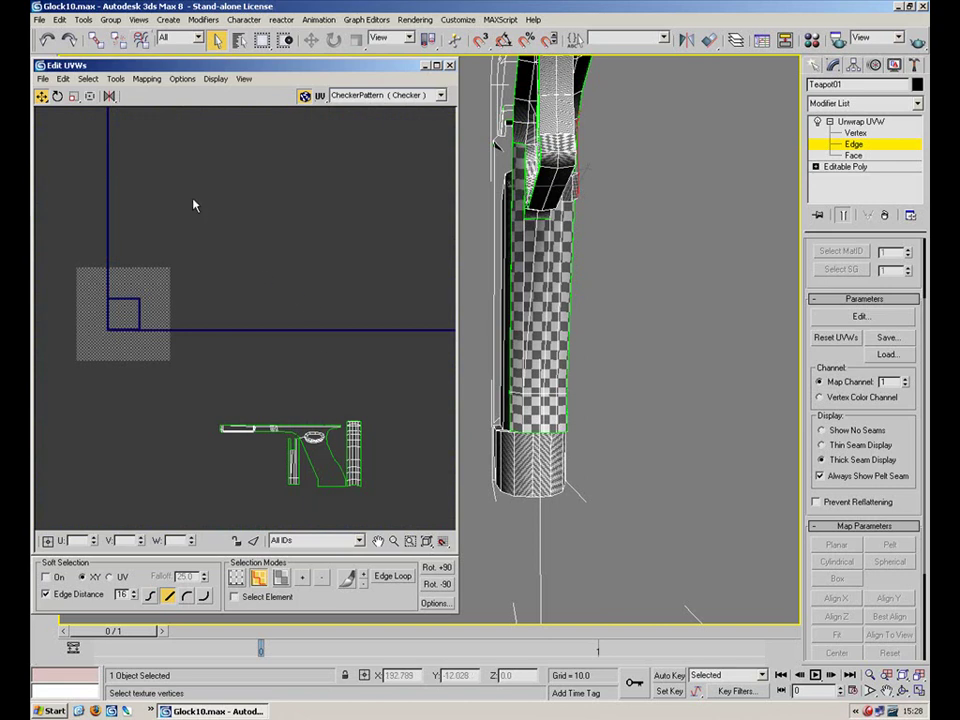
scroll(201, 214, down, 2)
middle_drag(208, 190, 259, 297)
middle_drag(288, 248, 273, 397)
scroll(273, 397, down, 3)
middle_drag(336, 218, 297, 283)
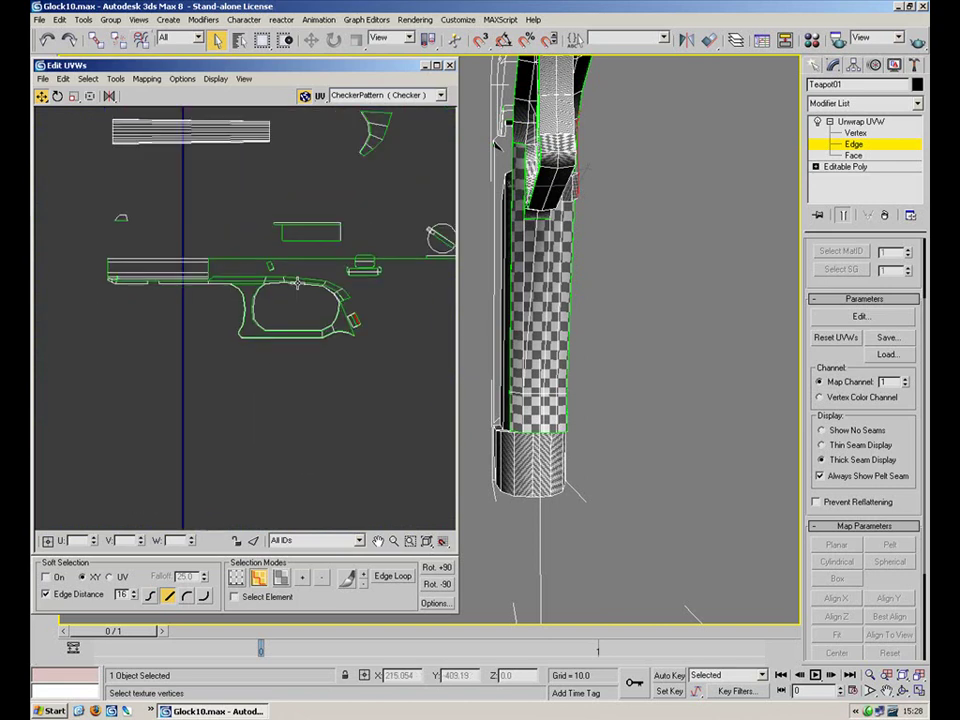
scroll(360, 295, up, 4)
click(355, 237)
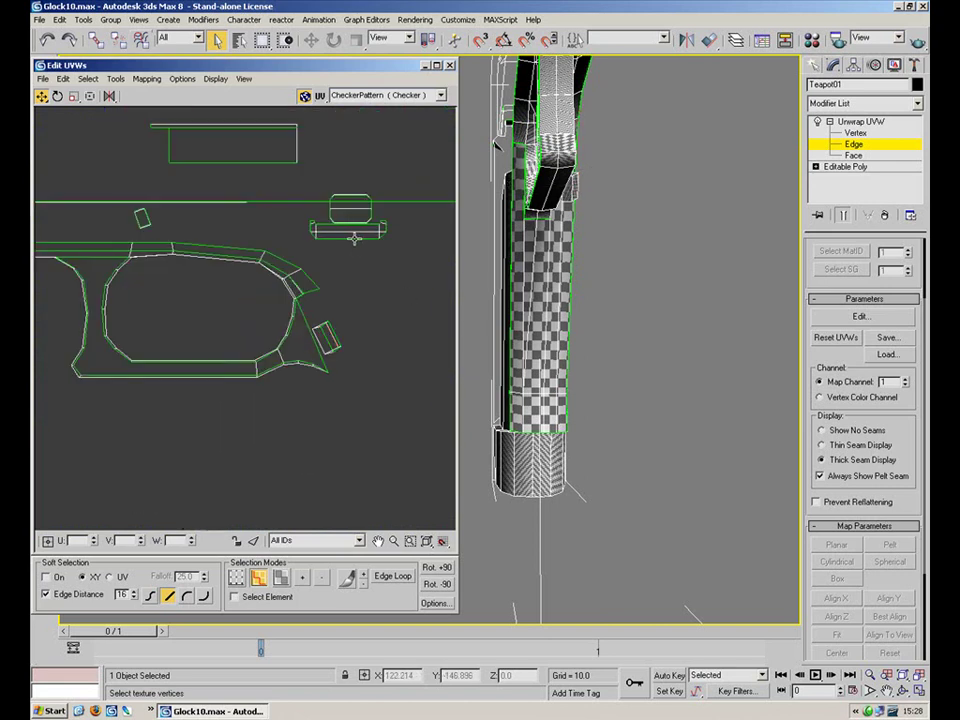
Switch to face selection mode and select all side faces of the trigger's shell in the UV layout
click(853, 155)
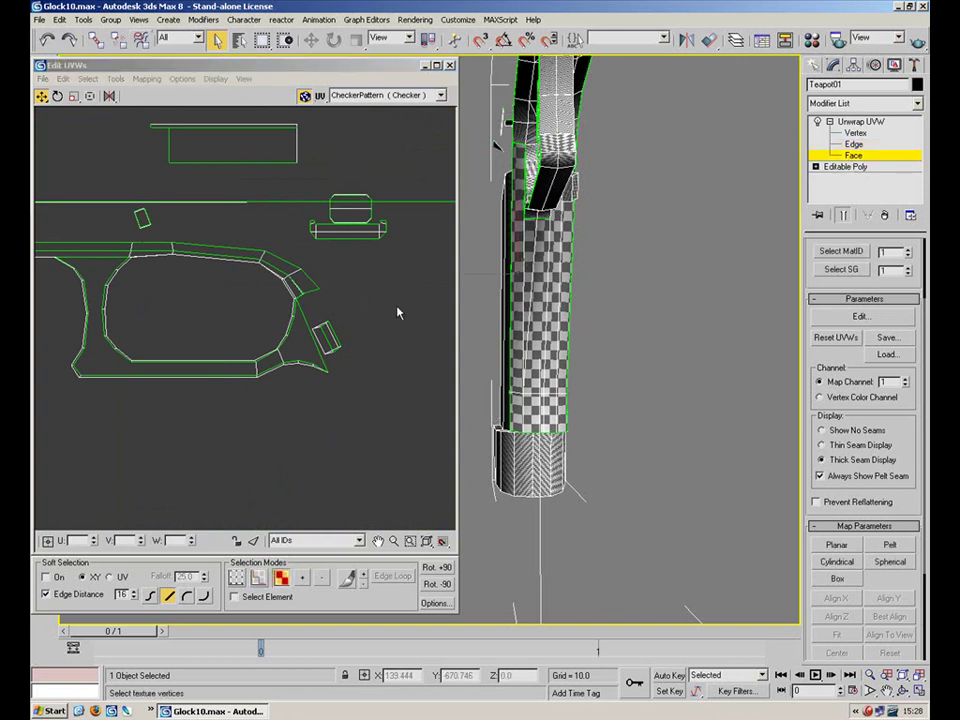
click(326, 338)
drag(391, 283, 321, 208)
middle_drag(234, 211, 382, 239)
middle_drag(281, 279, 199, 400)
scroll(245, 302, down, 2)
scroll(286, 207, down, 2)
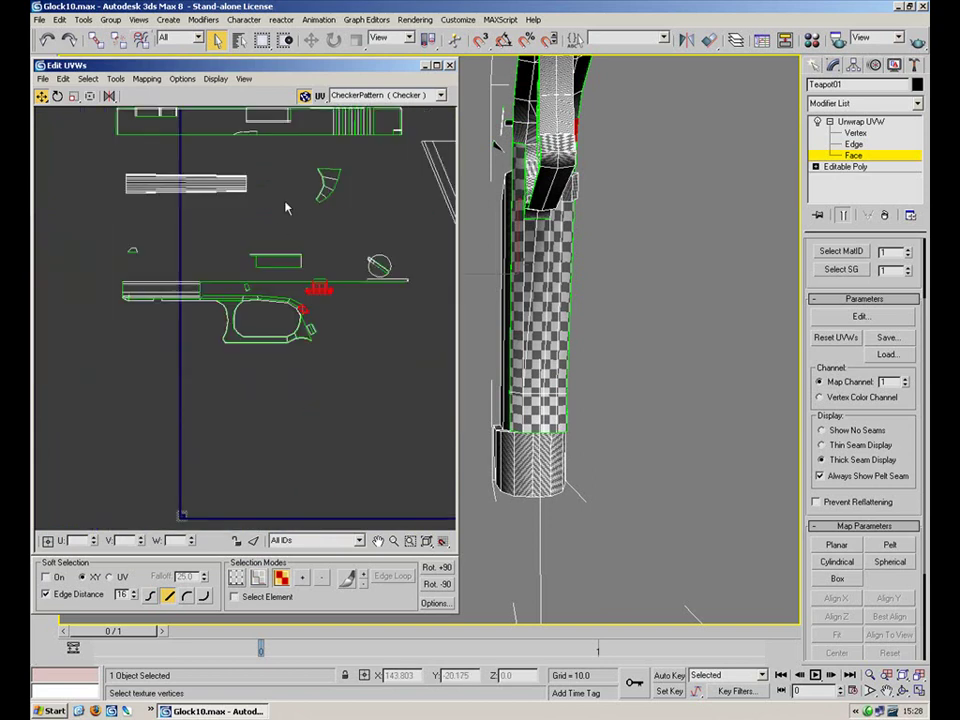
middle_drag(290, 195, 293, 239)
scroll(277, 275, up, 3)
scroll(304, 266, up, 4)
drag(375, 214, 278, 323)
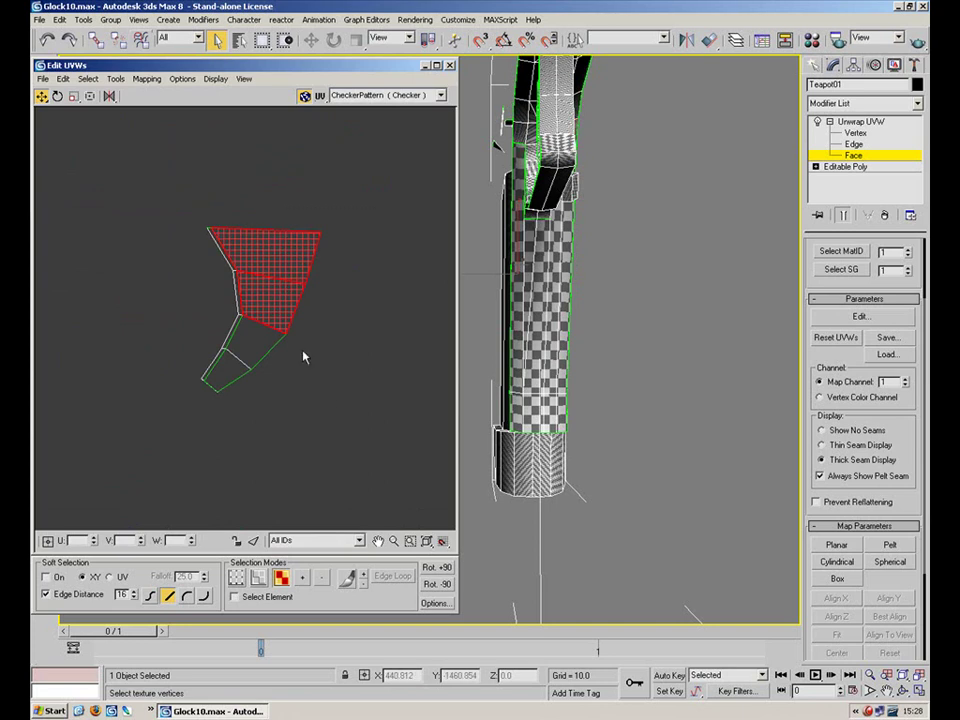
drag(335, 412, 236, 353)
middle_drag(305, 309, 300, 275)
drag(355, 181, 266, 303)
scroll(313, 214, down, 4)
Planar-map the trigger's side faces aligned to X and move the resulting shell to empty space below the unmapped shells
alt+middle_drag(568, 212, 769, 301)
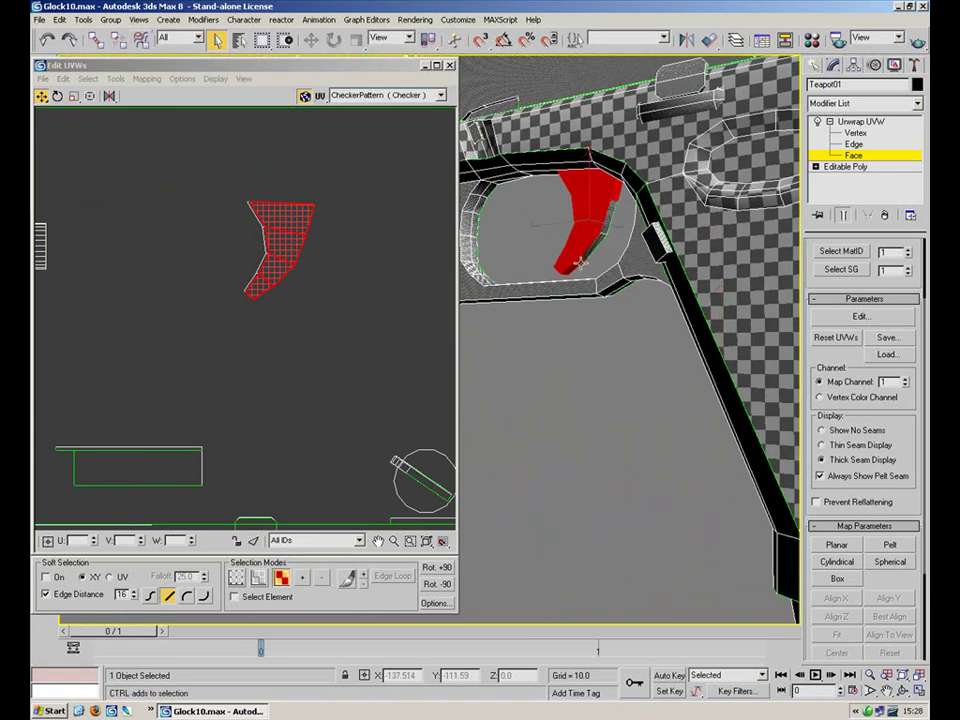
mouse_move(588, 222)
middle_down()
mouse_move(748, 238)
mouse_move(665, 243)
mouse_move(772, 245)
mouse_move(802, 405)
mouse_move(768, 361)
middle_up()
click(836, 544)
scroll(261, 352, down, 4)
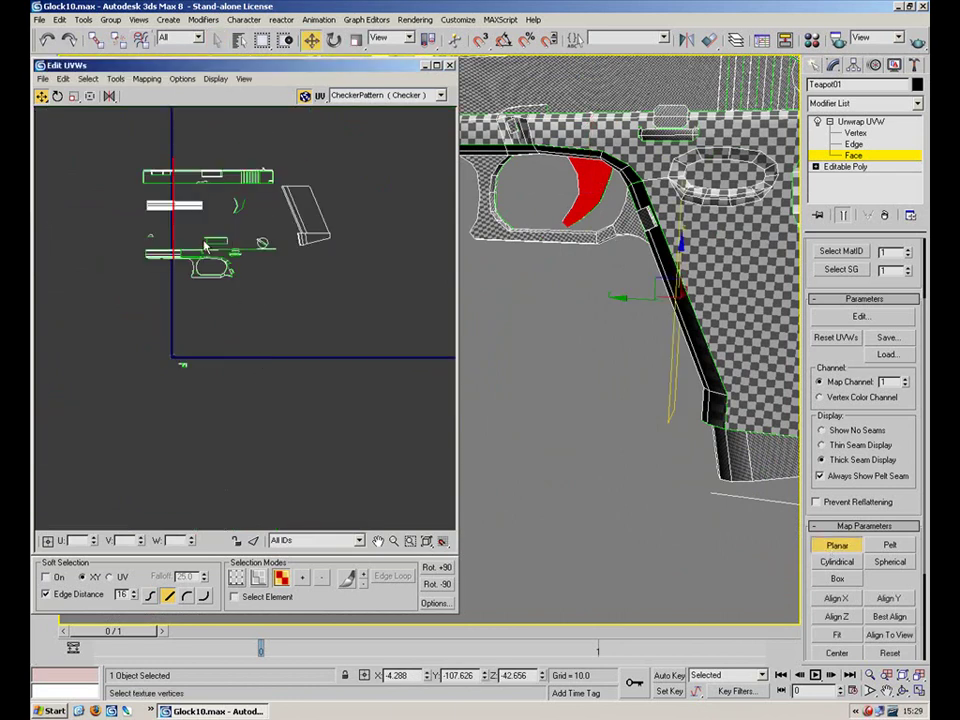
middle_drag(207, 245, 236, 271)
click(838, 598)
click(833, 545)
drag(196, 367, 303, 362)
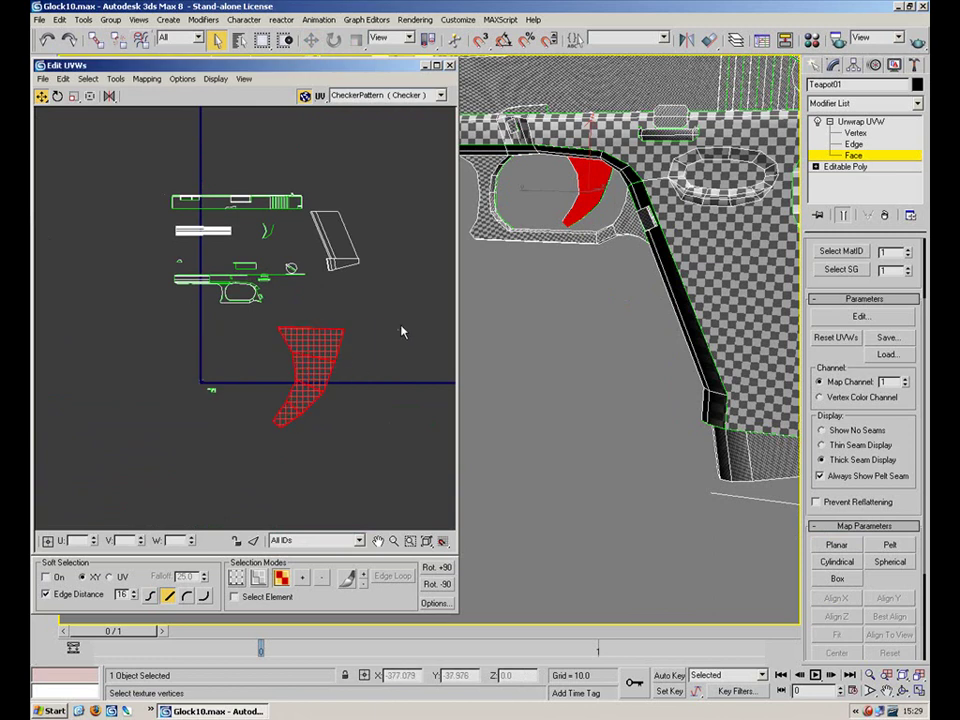
Select the faces along the trigger's rear edge and apply planar mapping aligned to Z
click(398, 337)
scroll(326, 296, up, 5)
drag(180, 248, 178, 247)
scroll(268, 280, down, 4)
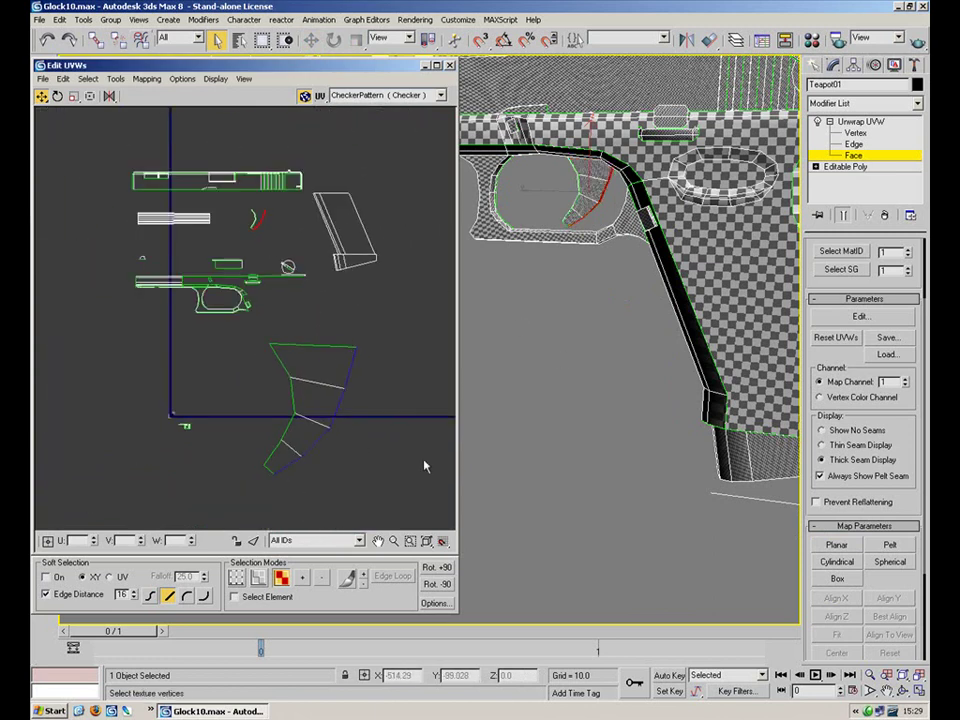
click(836, 549)
click(838, 602)
click(839, 616)
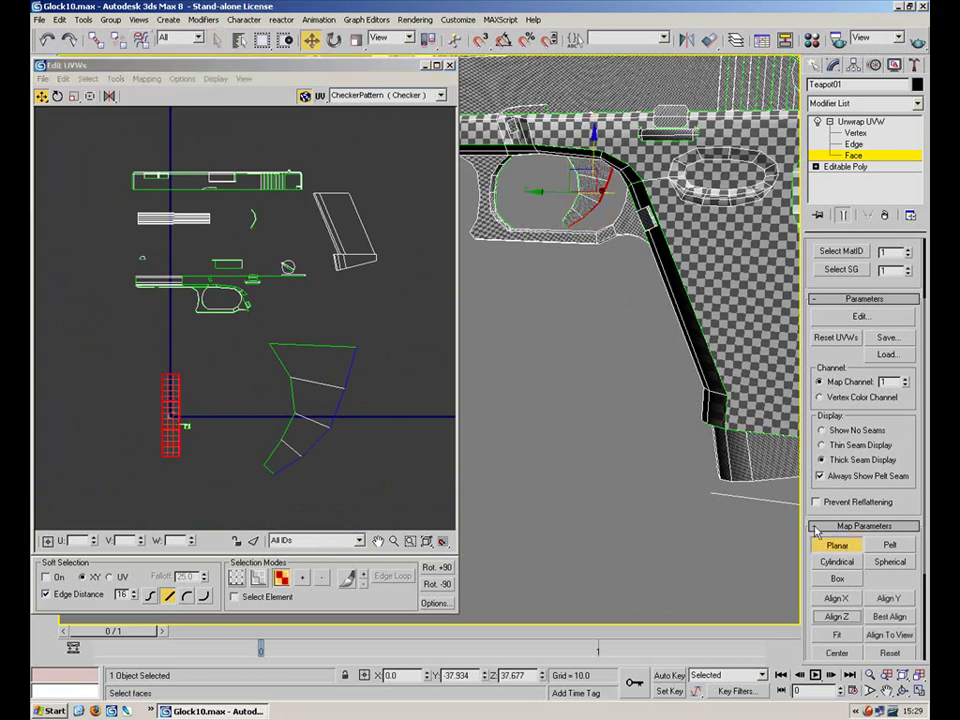
Move the trigger's rear strip shell beside the trigger's side shell, flip it vertically and align the two top edges
click(171, 400)
drag(170, 397, 391, 396)
click(428, 389)
key(1)
middle_drag(392, 438, 373, 382)
scroll(394, 408, up, 3)
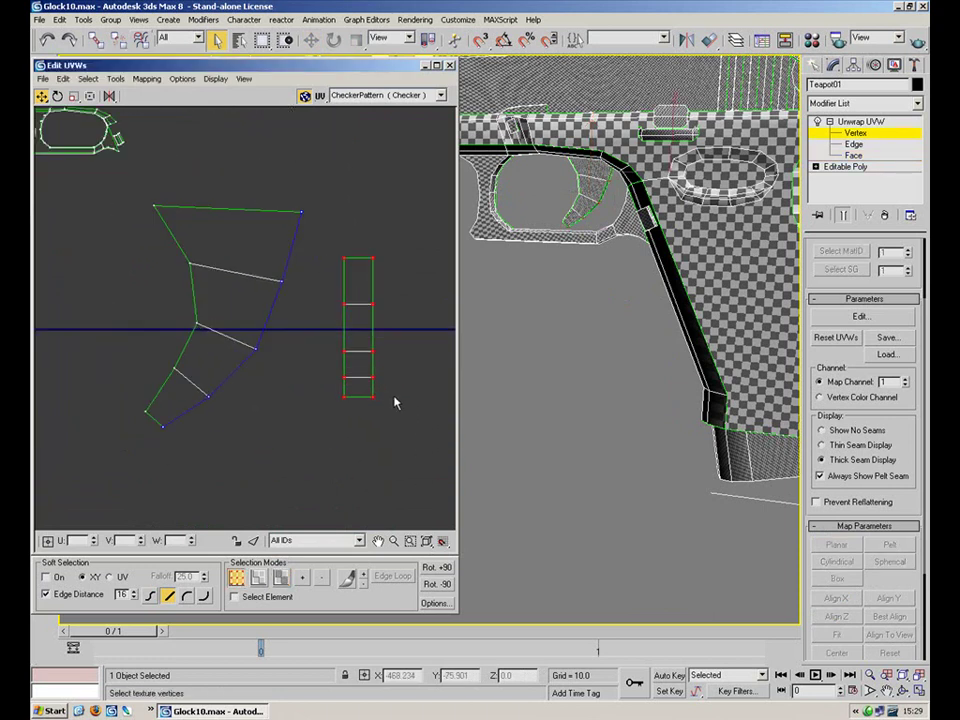
drag(335, 425, 335, 422)
drag(112, 96, 109, 129)
drag(401, 255, 309, 437)
drag(371, 297, 335, 231)
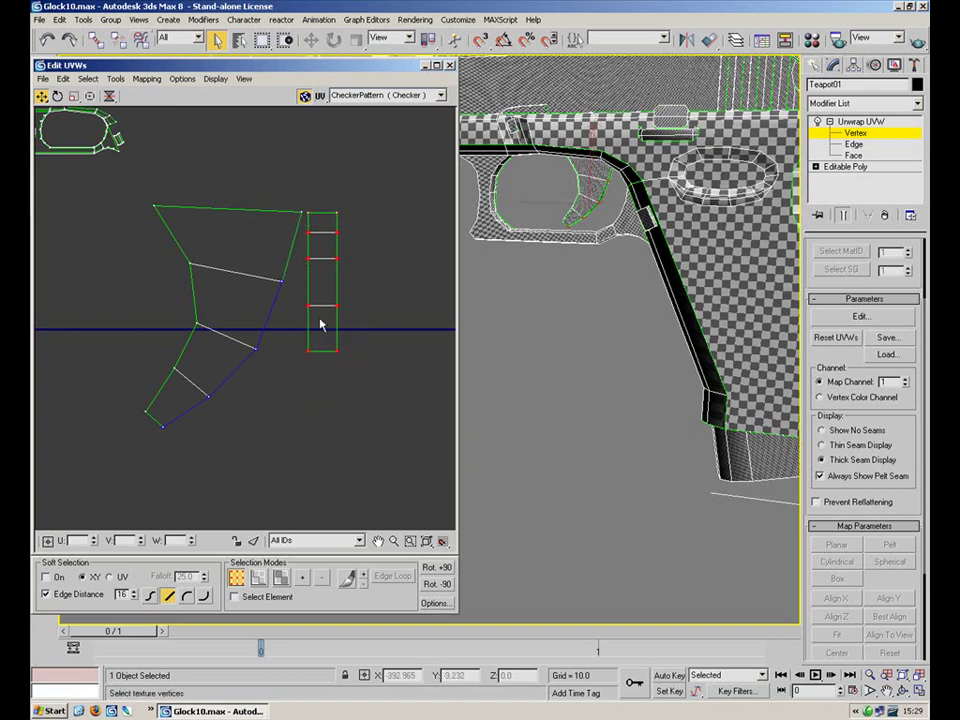
Move the rear strip's vertex rows down to line up with the matching edge ends on the trigger's side shell
drag(334, 232, 292, 406)
drag(342, 312, 270, 473)
drag(312, 395, 288, 462)
alt+drag(382, 171, 72, 493)
Select the narrow faces along the trigger's front edge in face selection mode
alt+middle_drag(545, 186, 711, 312)
scroll(708, 309, up, 4)
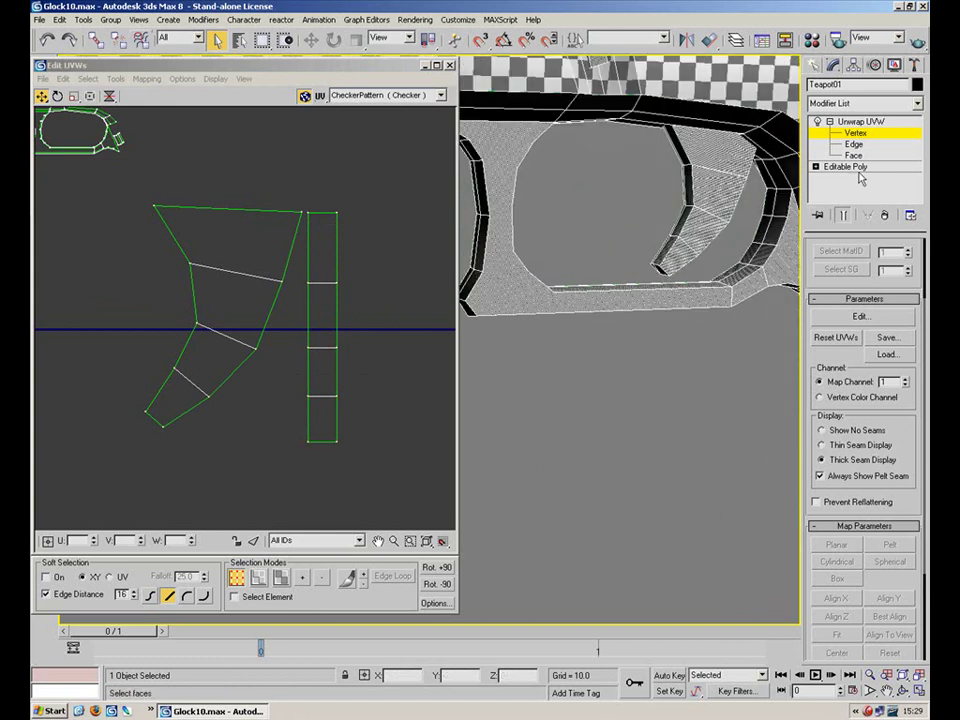
click(852, 155)
click(683, 156)
ctrl+click(689, 186)
ctrl+click(681, 217)
ctrl+click(662, 252)
Minimize the UV editor and add the remaining front faces of the trigger, down to its tip, to the selection
click(903, 676)
scroll(697, 290, up, 4)
click(427, 67)
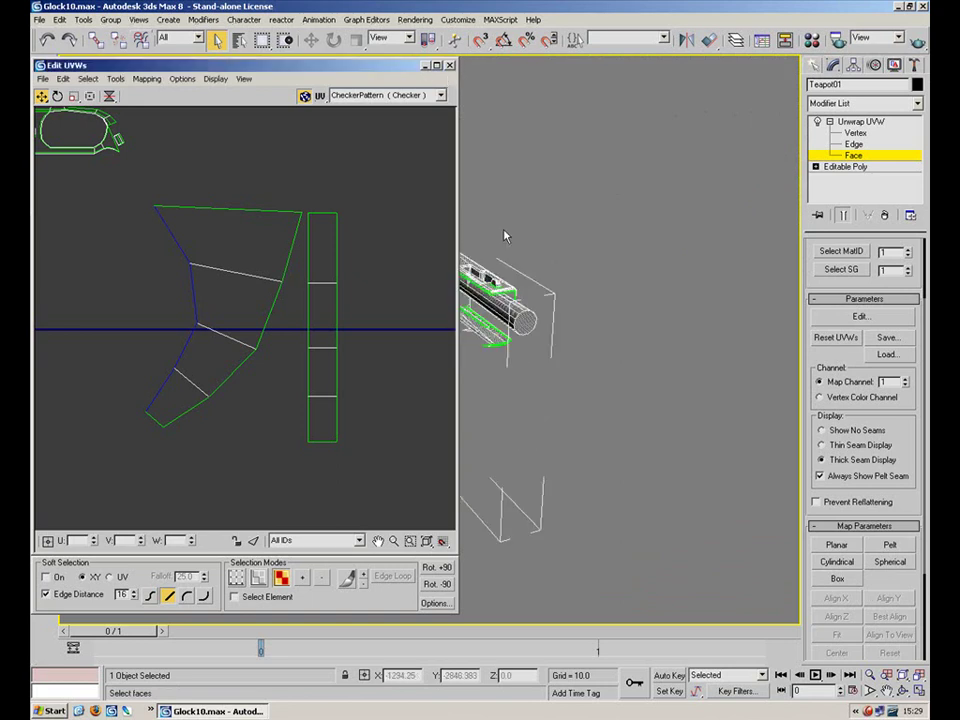
alt+middle_drag(506, 234, 568, 227)
scroll(527, 298, up, 10)
middle_drag(521, 175, 364, 189)
ctrl+click(412, 71)
ctrl+click(403, 214)
ctrl+click(420, 325)
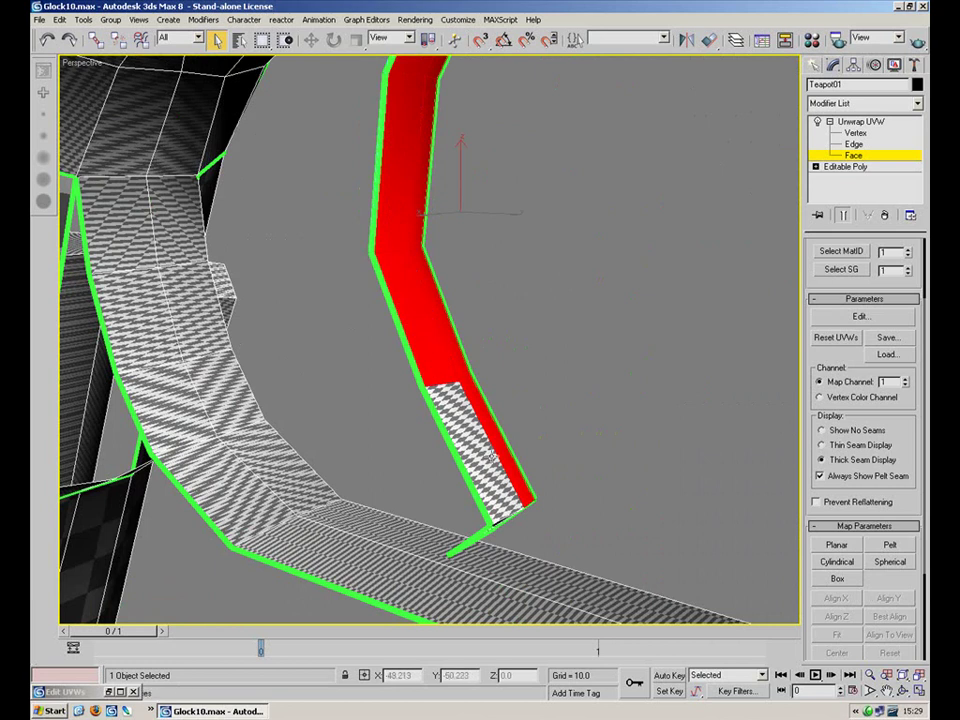
ctrl+click(468, 445)
Apply planar mapping aligned to Y to the selected trigger front faces
click(837, 545)
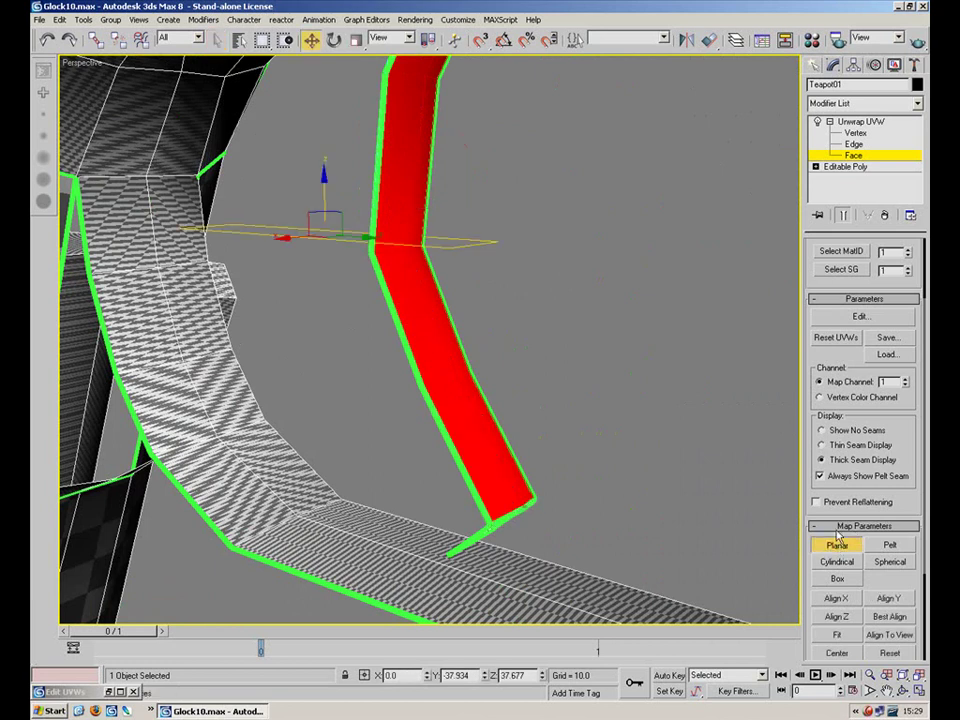
click(842, 599)
click(846, 617)
click(886, 601)
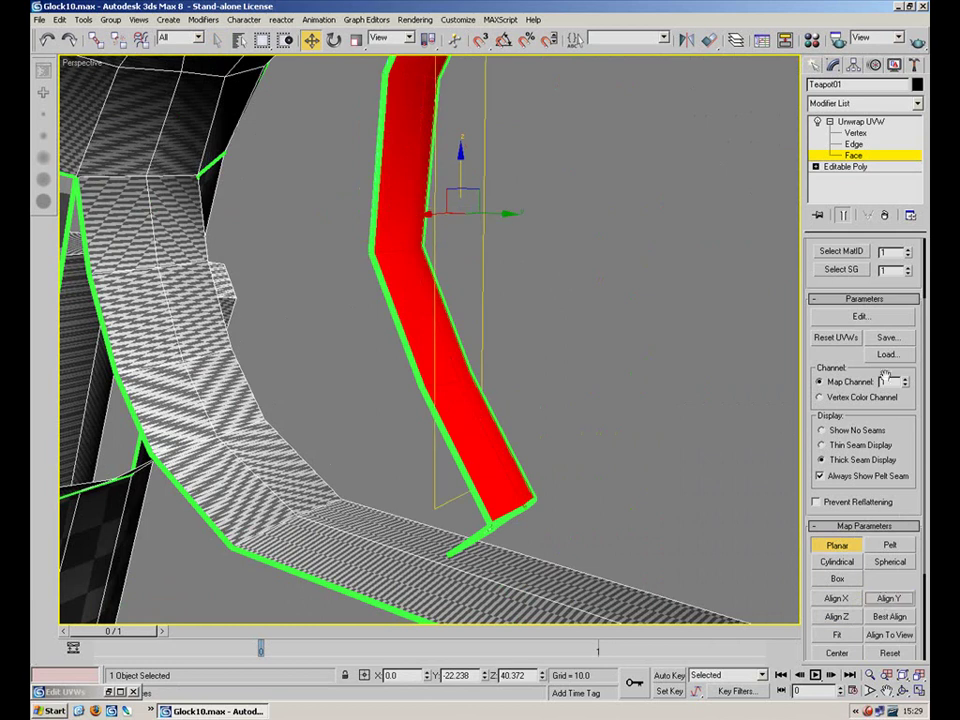
Finish the planar mapping and move the trigger's front strip away from the UV origin, close to the trigger's side shell
click(862, 316)
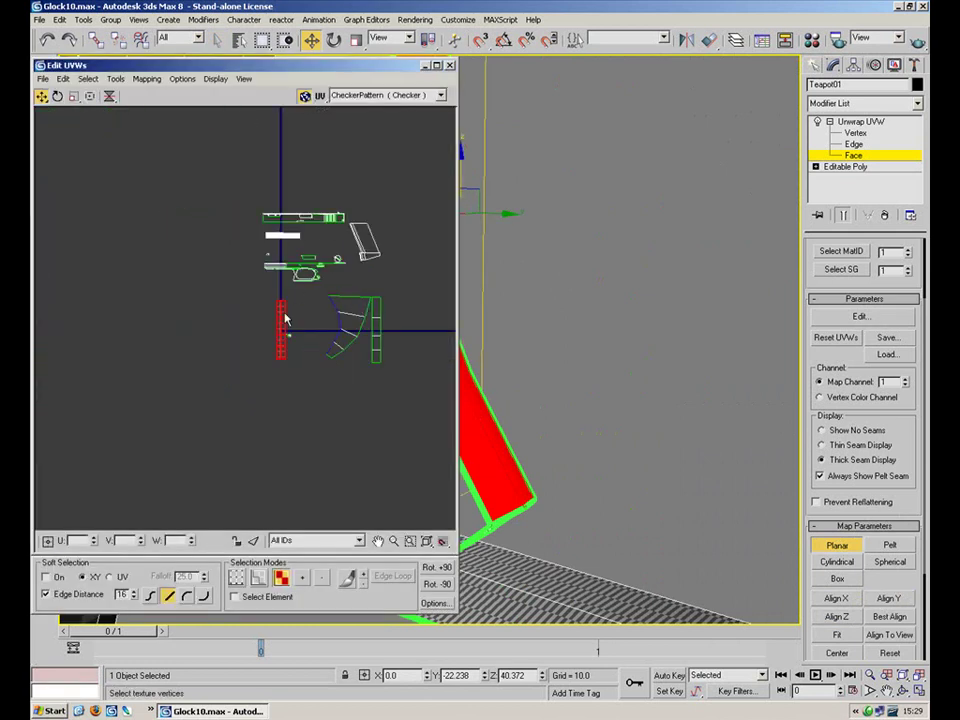
click(840, 546)
scroll(275, 288, up, 7)
drag(307, 418, 431, 378)
middle_drag(409, 392, 205, 252)
scroll(186, 268, down, 1)
Select all vertices of the front strip and move them so its rows line up with the side shell's front edge vertices
key(1)
drag(291, 375, 213, 464)
drag(260, 427, 196, 453)
drag(254, 227, 172, 446)
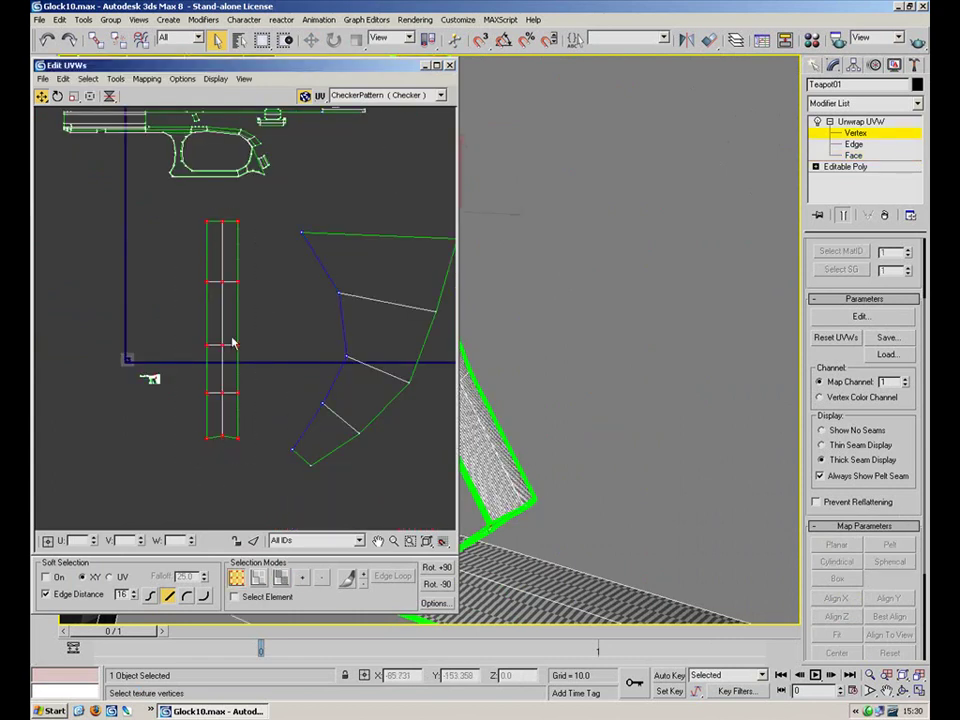
drag(229, 343, 268, 357)
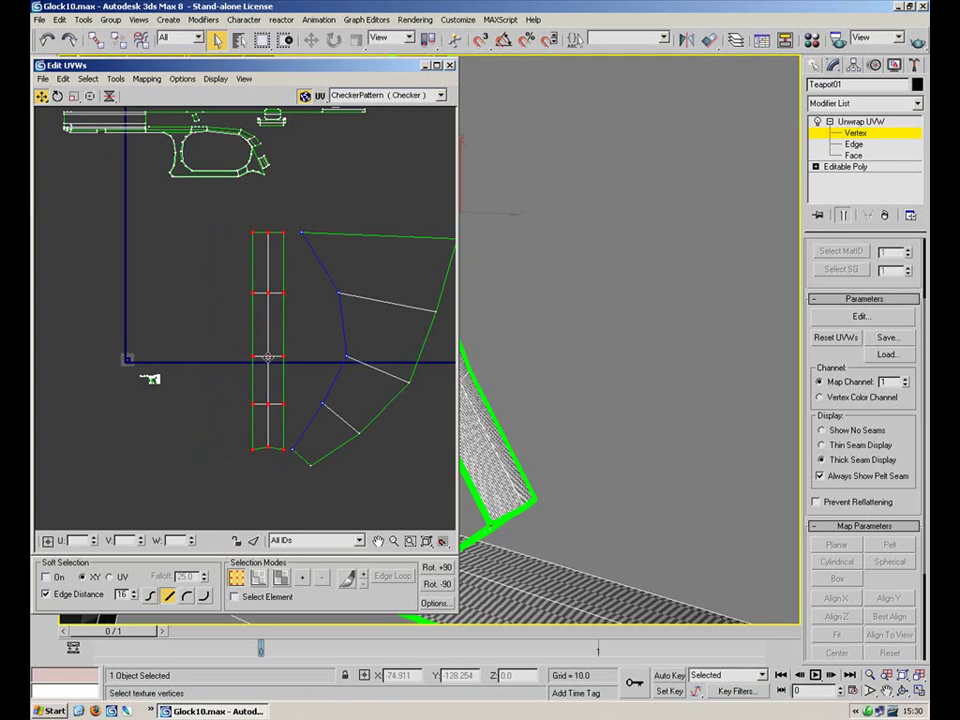
Apply planar mapping with Best Align to the faces on the underside of the trigger's tip
middle_drag(573, 386, 648, 264)
click(852, 156)
click(619, 450)
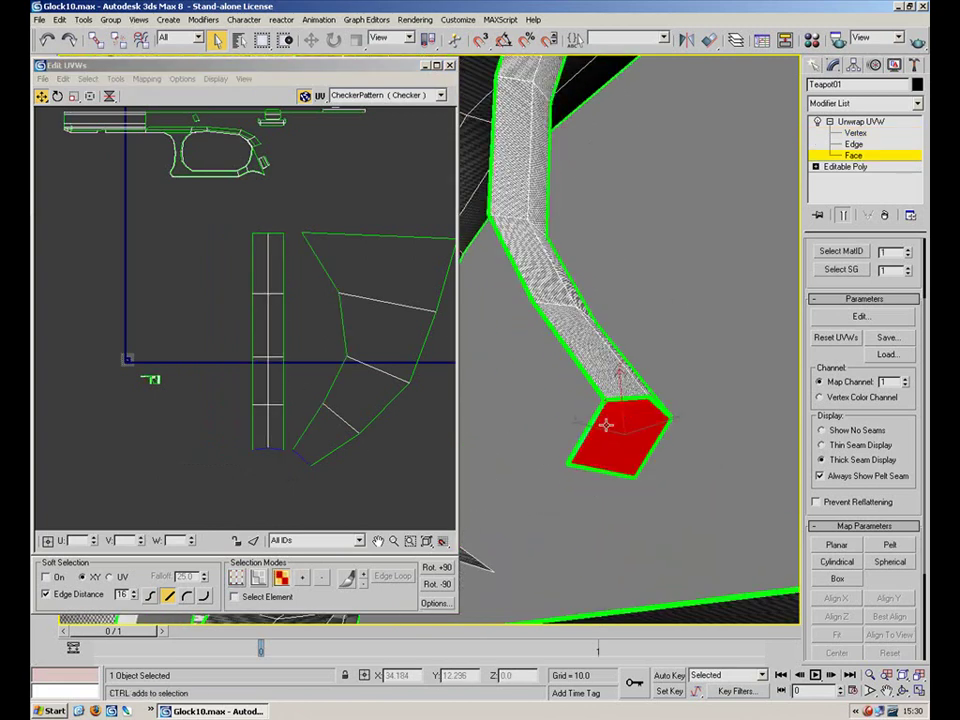
click(837, 545)
scroll(892, 435, down, 3)
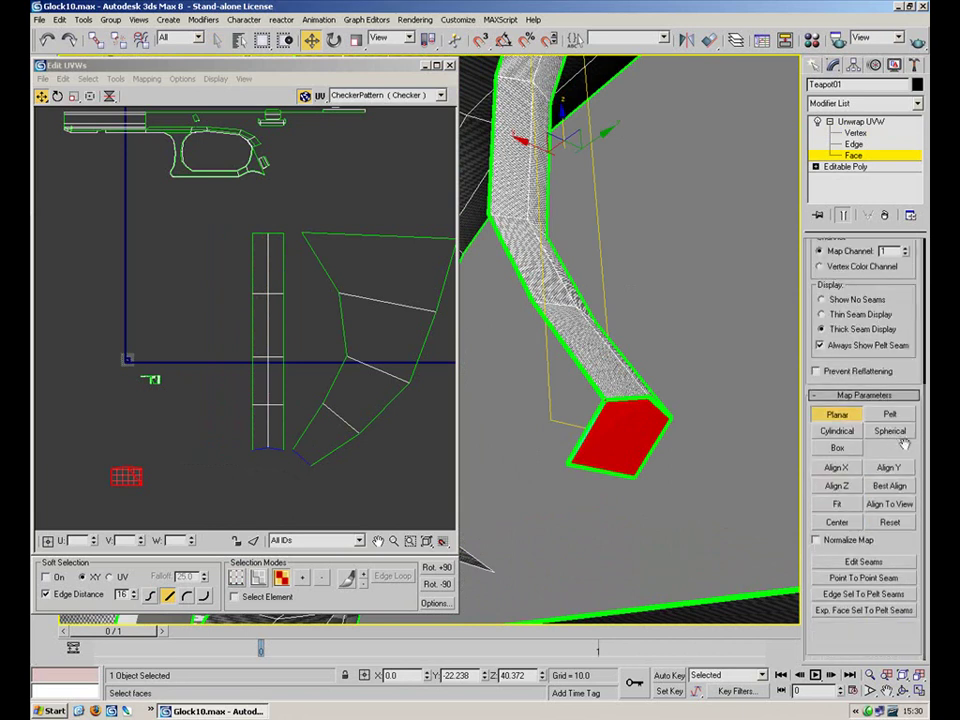
click(898, 487)
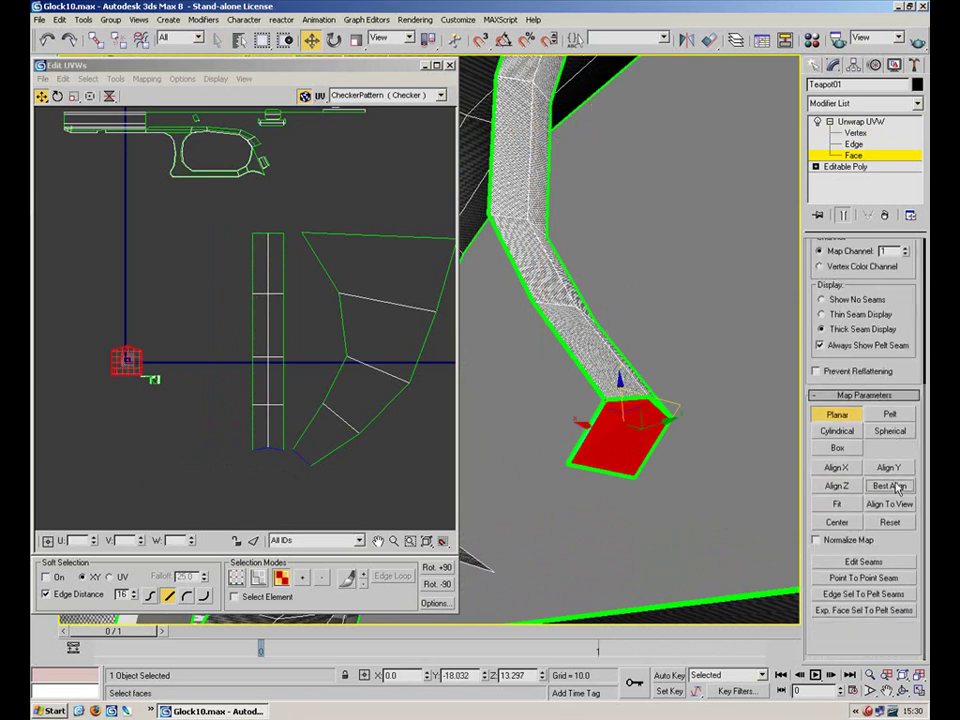
alt+middle_drag(711, 421, 688, 425)
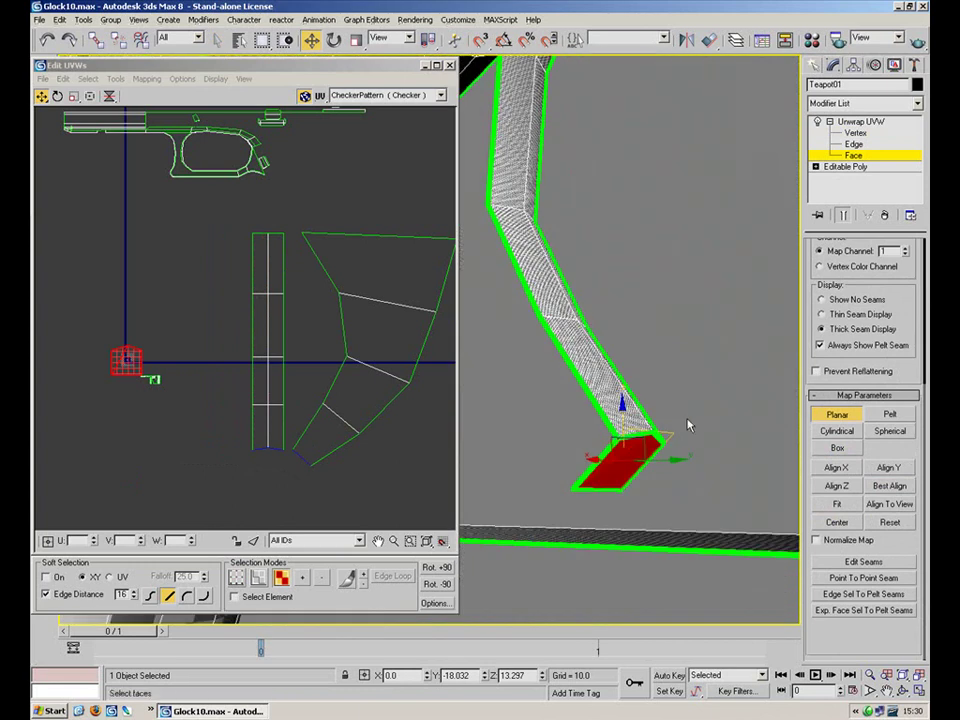
click(841, 416)
Move the tip shell beneath the lower end of the trigger's front strip and check which of its edges match
drag(129, 356, 268, 458)
scroll(278, 460, up, 3)
scroll(290, 468, up, 2)
key(1)
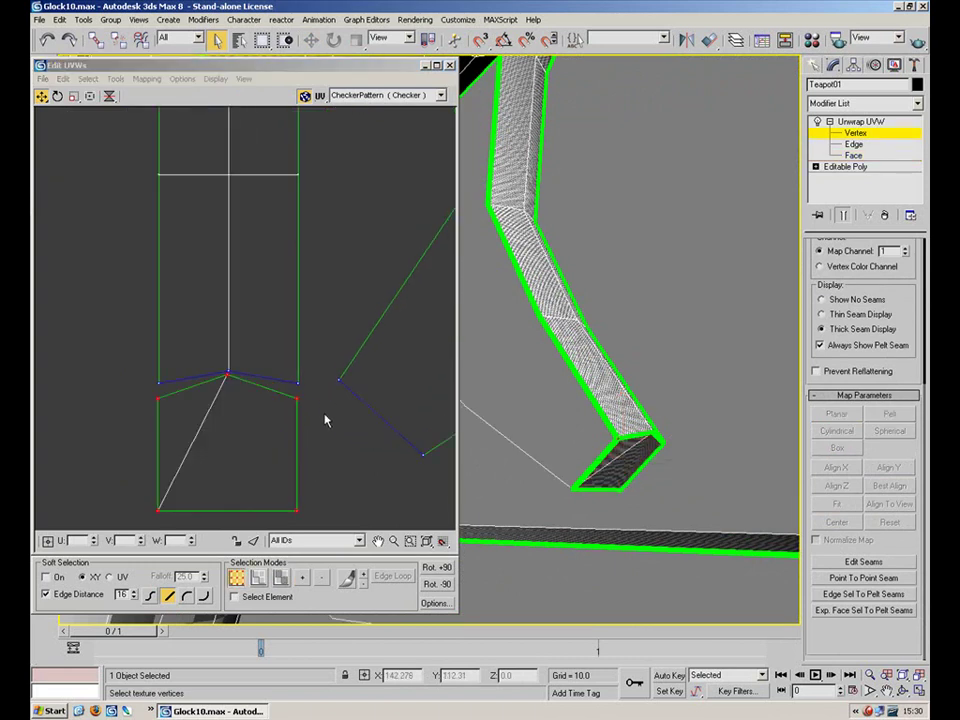
key(2)
click(281, 355)
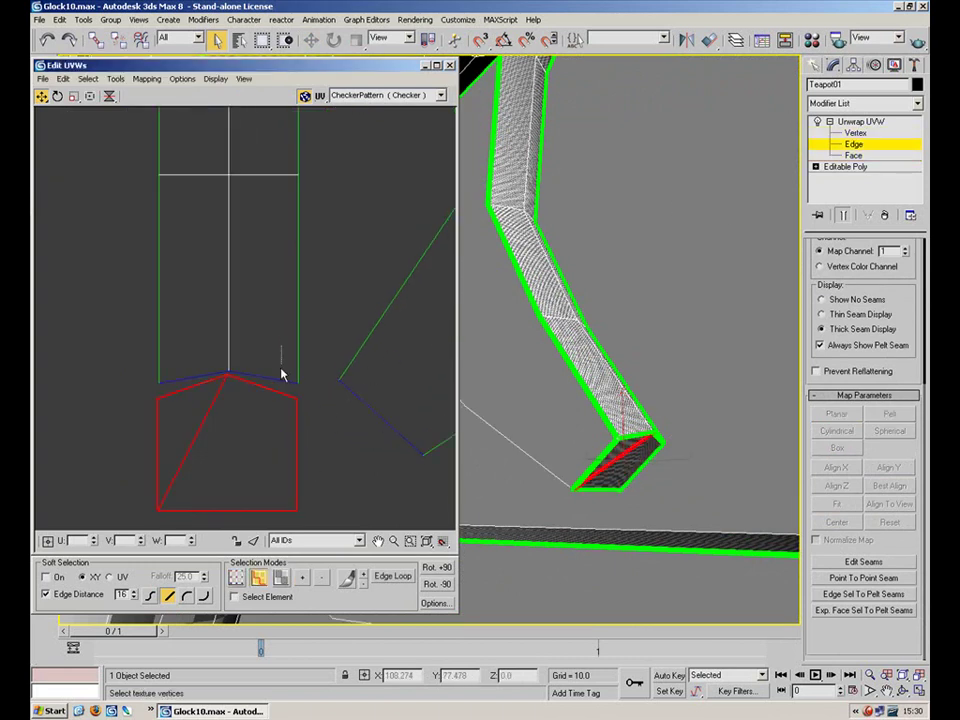
click(281, 382)
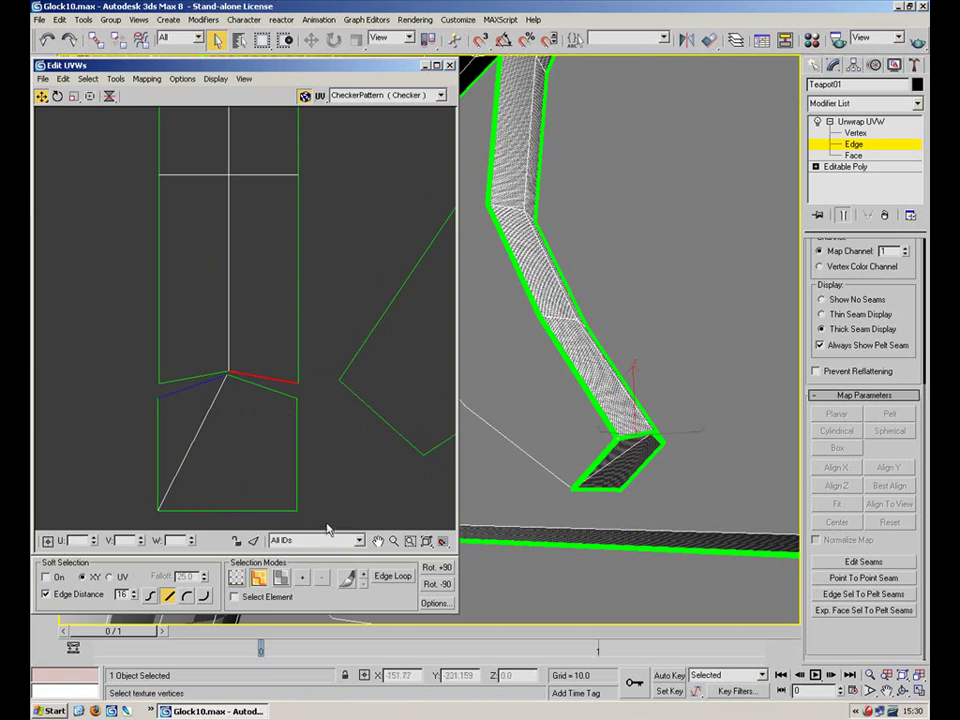
Mirror the tip shell horizontally and recheck its shared edges against the front strip
key(3)
click(286, 411)
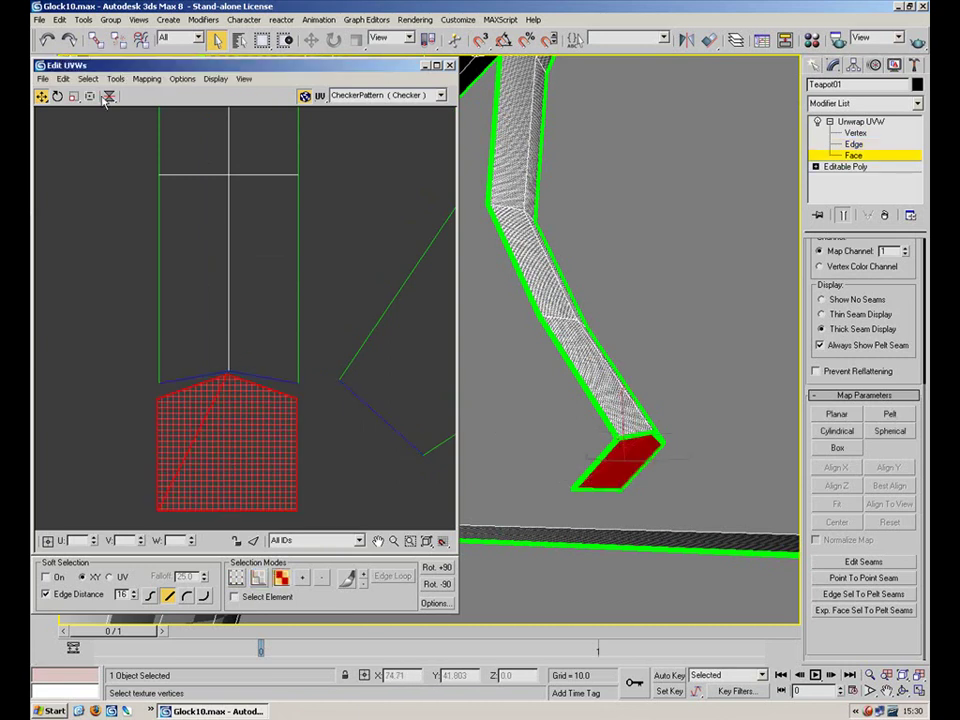
drag(109, 96, 110, 113)
key(2)
click(276, 377)
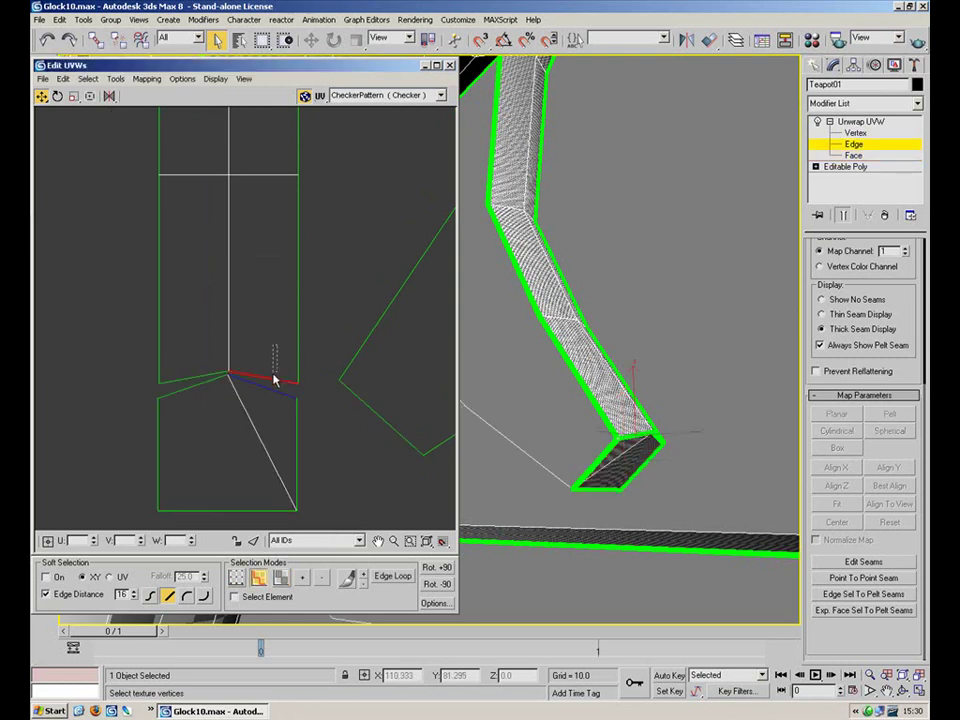
ctrl+drag(182, 331, 167, 386)
Stitch the tip shell to the front strip's two lower edges with Scale Clusters on and Align Clusters off
click(221, 416)
key(2)
key(1)
key(2)
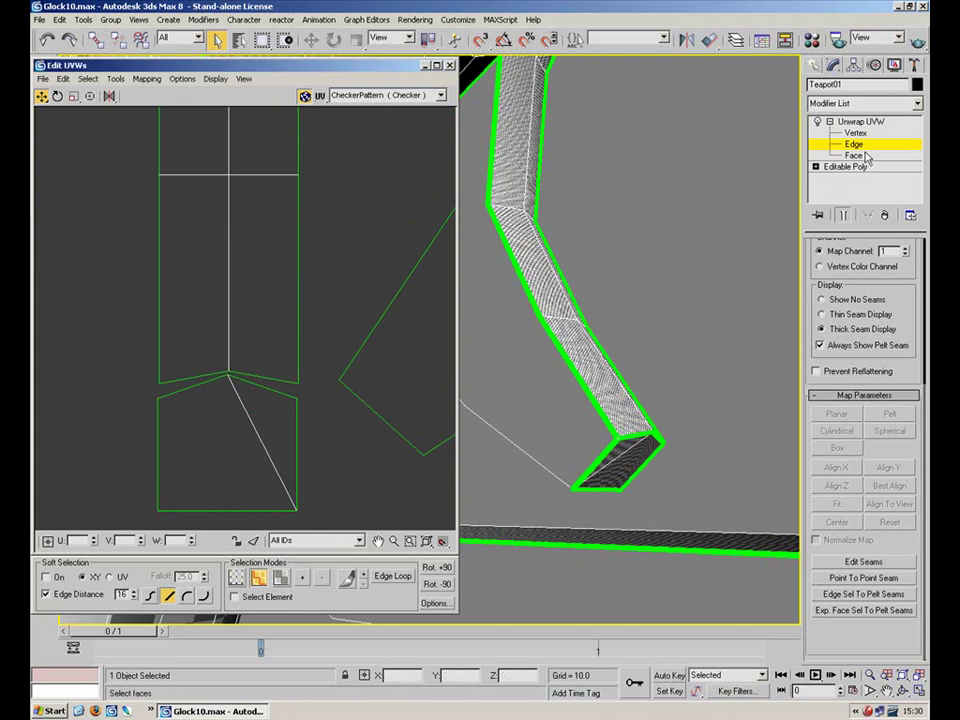
click(285, 381)
ctrl+drag(208, 337, 180, 384)
click(113, 81)
click(182, 212)
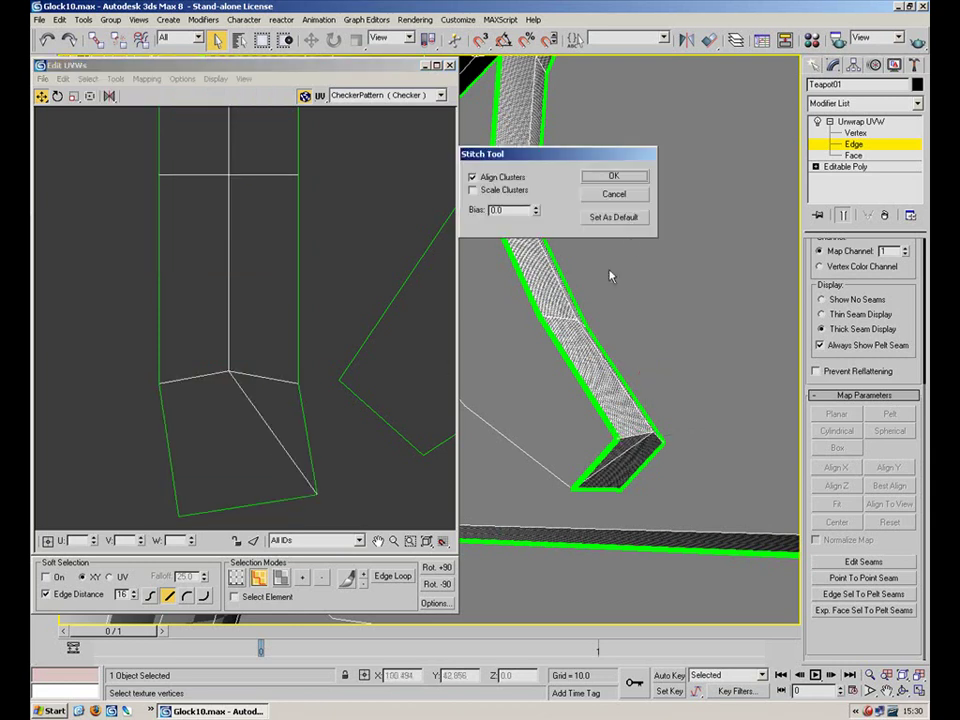
click(503, 189)
click(505, 178)
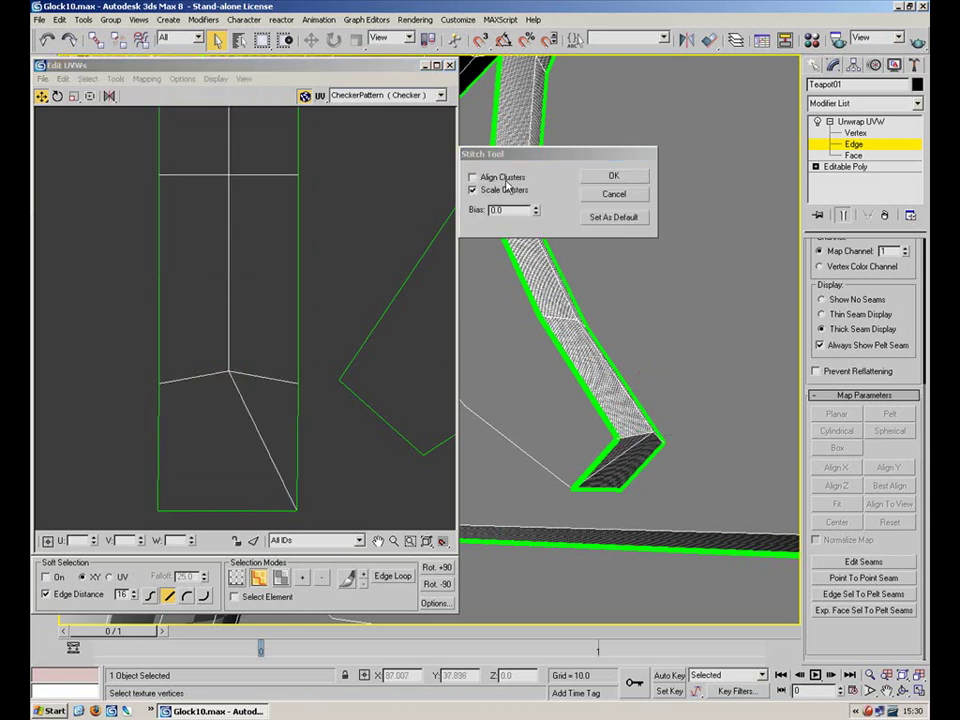
click(614, 176)
Move all the trigger shells together, farther away from the frame shells, and clear the selection
scroll(232, 244, down, 4)
middle_drag(311, 259, 225, 317)
scroll(225, 317, down, 2)
drag(391, 464, 190, 259)
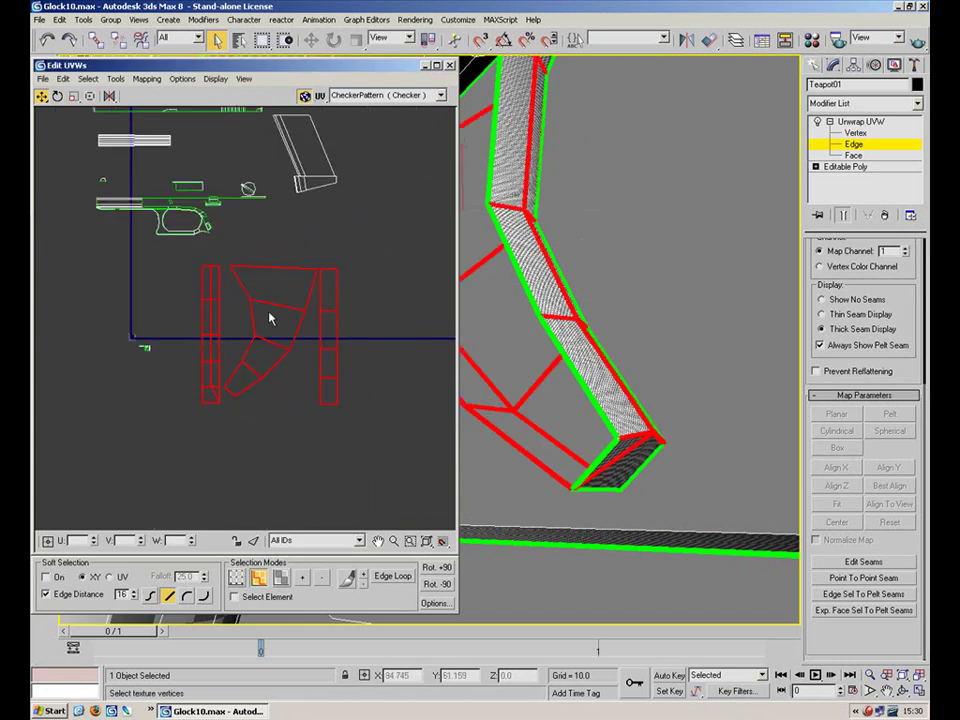
drag(252, 301, 289, 373)
click(264, 202)
Select all faces of the barrel shell in face selection mode
middle_drag(270, 240, 391, 290)
scroll(397, 276, up, 4)
middle_drag(273, 207, 491, 326)
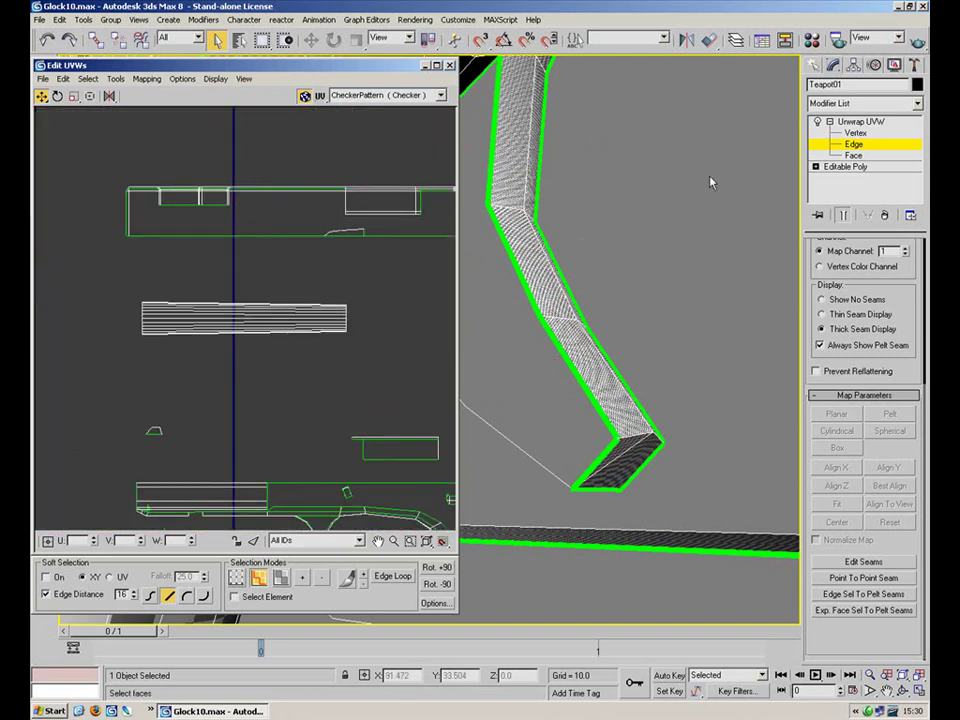
click(852, 157)
alt+middle_drag(632, 242, 591, 357)
scroll(596, 345, down, 3)
alt+middle_drag(600, 272, 500, 300)
drag(274, 264, 245, 397)
middle_drag(604, 253, 576, 318)
scroll(461, 454, down, 3)
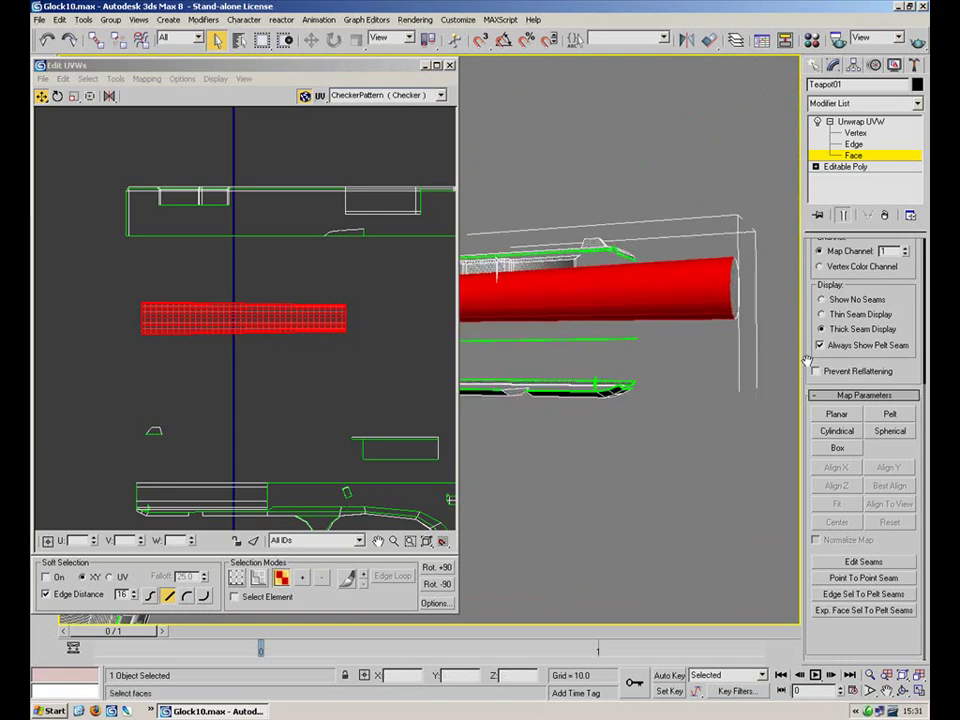
Try planar mapping aligned to X on the selected barrel faces
click(845, 418)
middle_drag(328, 245, 249, 244)
middle_drag(576, 198, 786, 230)
scroll(786, 230, down, 4)
alt+middle_drag(628, 251, 468, 278)
middle_drag(468, 278, 663, 266)
click(848, 467)
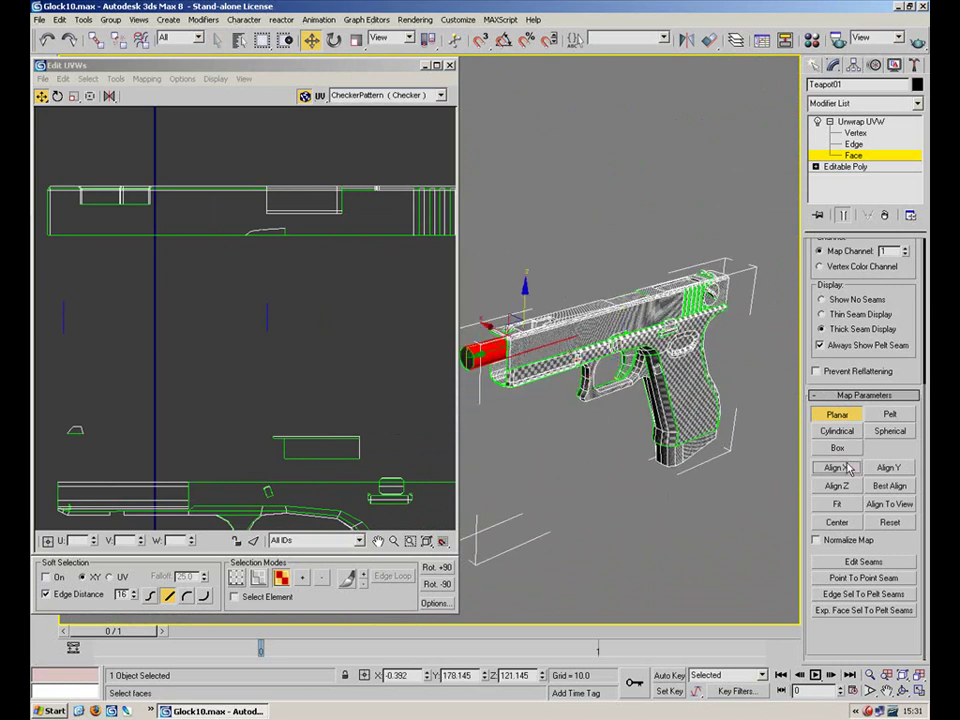
Examine the barrel with the UV editor minimized, then inspect its planar-mapped shell in the editor
click(425, 65)
alt+middle_drag(428, 250, 570, 291)
scroll(569, 275, up, 6)
alt+middle_drag(523, 200, 515, 142)
middle_drag(515, 142, 553, 124)
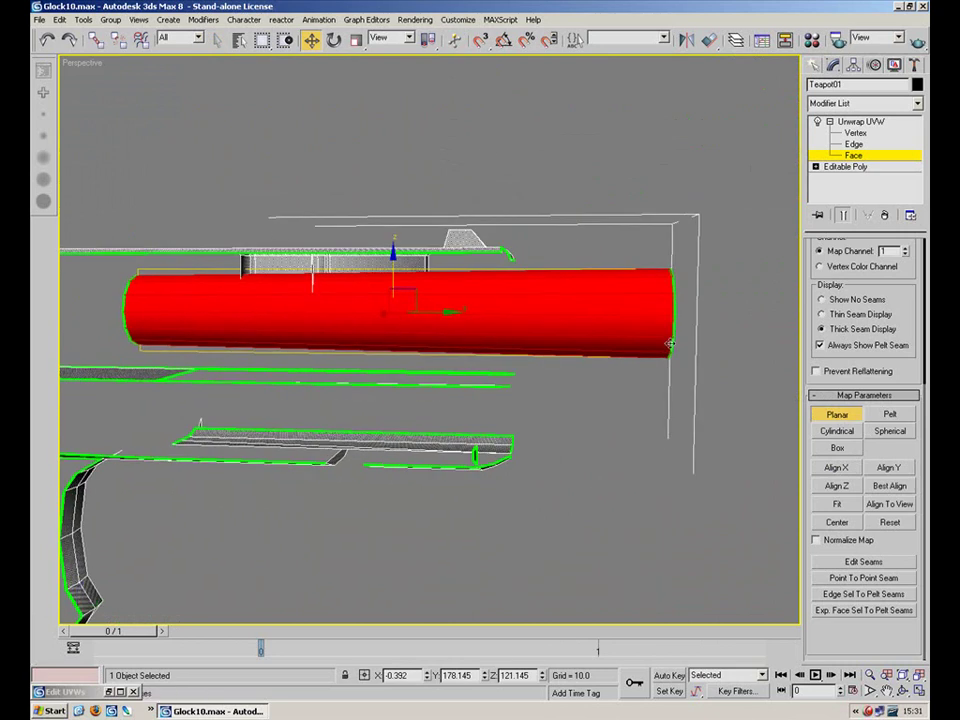
alt+middle_drag(691, 246, 382, 283)
scroll(382, 284, down, 4)
scroll(890, 298, up, 4)
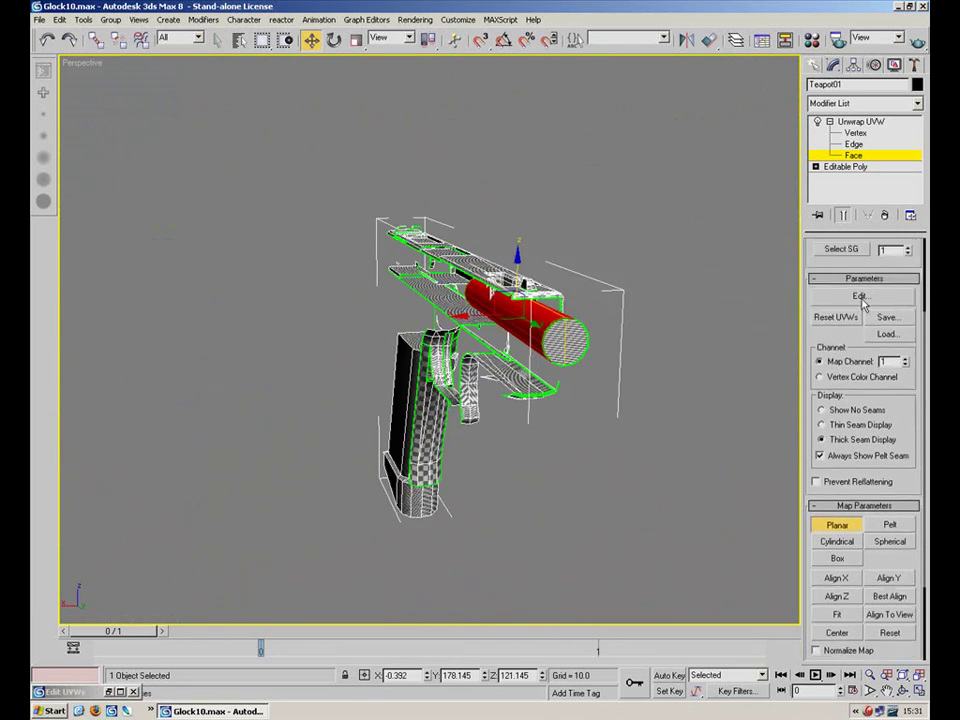
click(860, 297)
scroll(250, 236, down, 6)
middle_drag(251, 318, 337, 289)
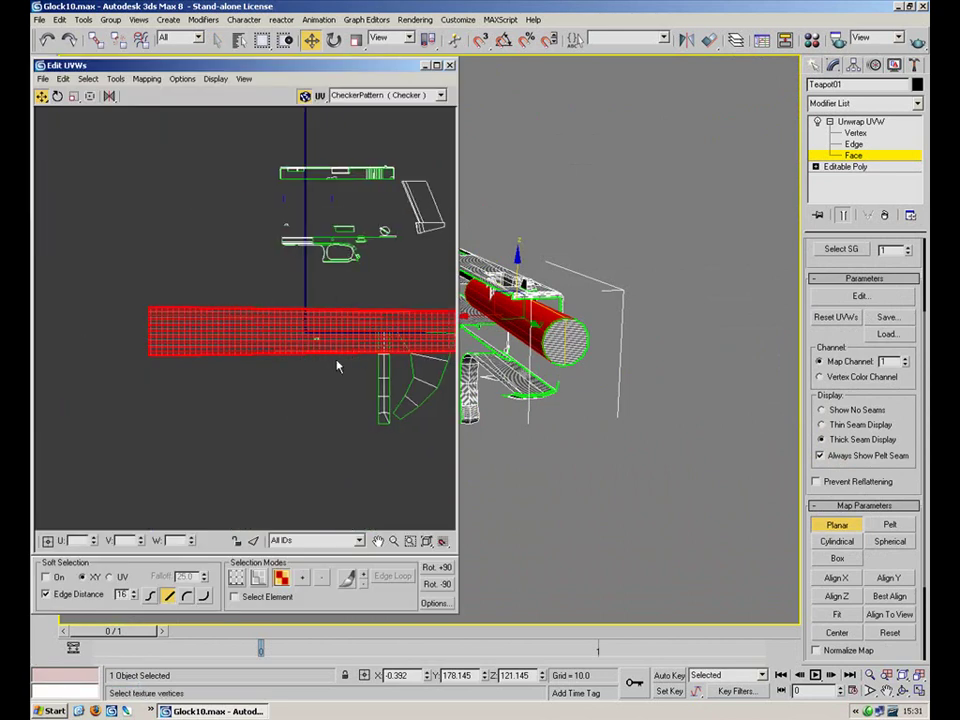
Try box mapping on the barrel faces and inspect the resulting shells in the UV editor
click(839, 558)
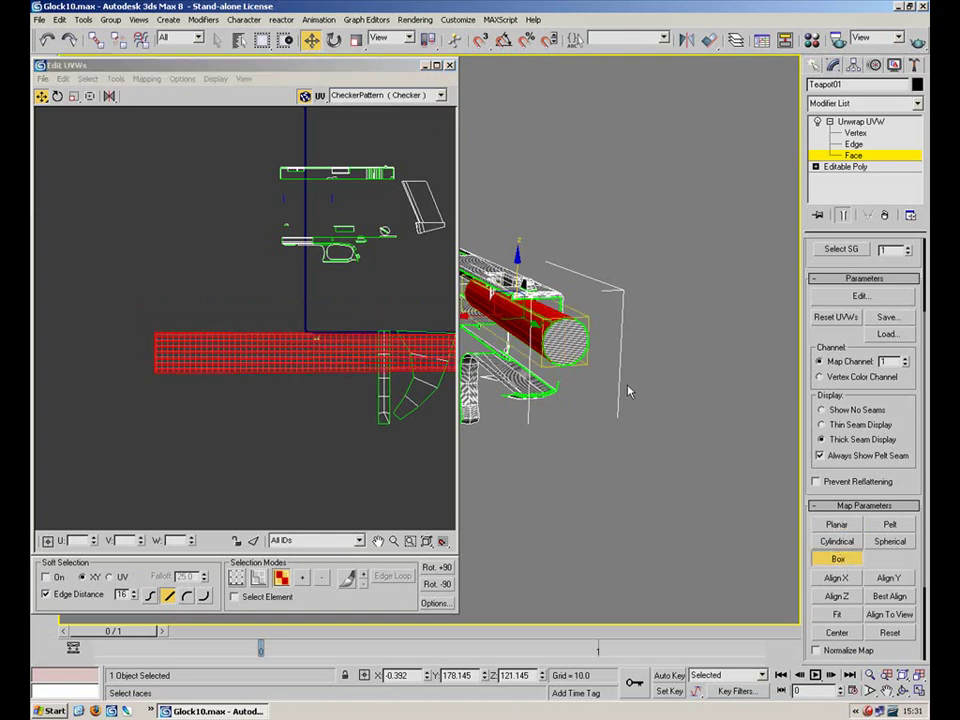
alt+middle_drag(596, 338, 551, 366)
middle_drag(334, 389, 316, 412)
scroll(214, 398, down, 4)
scroll(318, 408, down, 5)
middle_drag(356, 377, 360, 261)
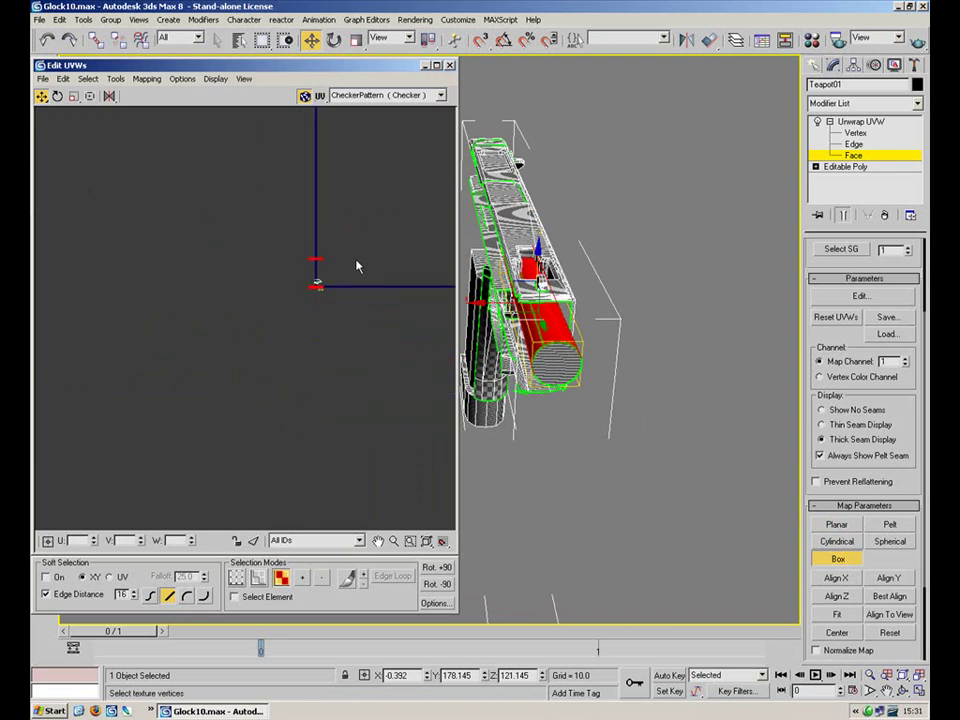
scroll(345, 290, up, 3)
scroll(342, 389, up, 2)
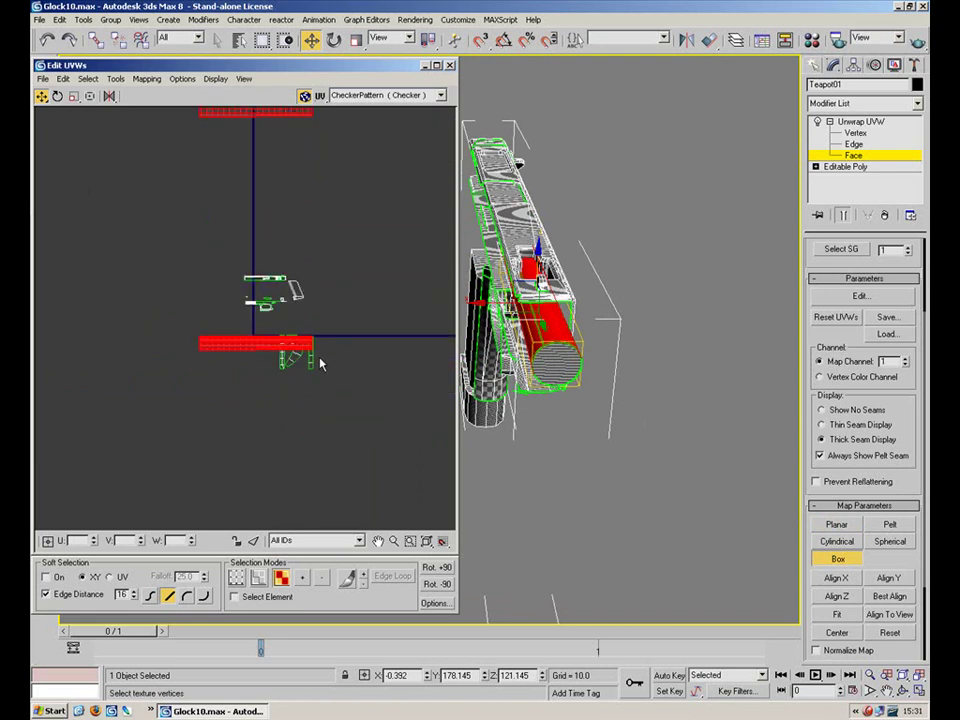
middle_drag(243, 316, 307, 413)
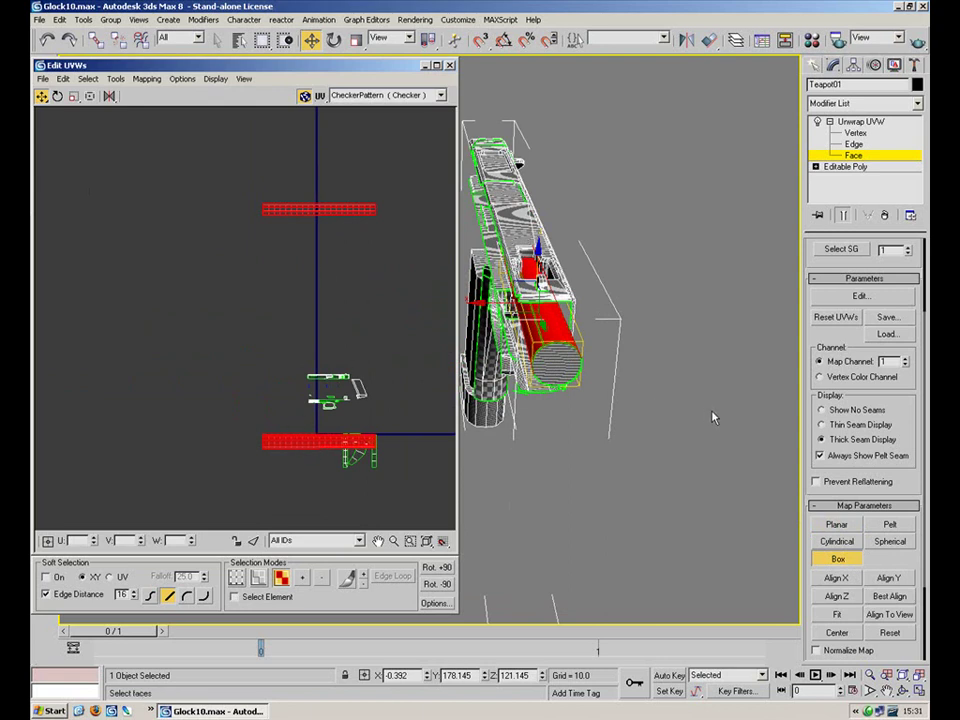
Try spherical mapping on the barrel faces and enlarge the mapping gizmo
click(880, 542)
alt+middle_drag(612, 410, 730, 371)
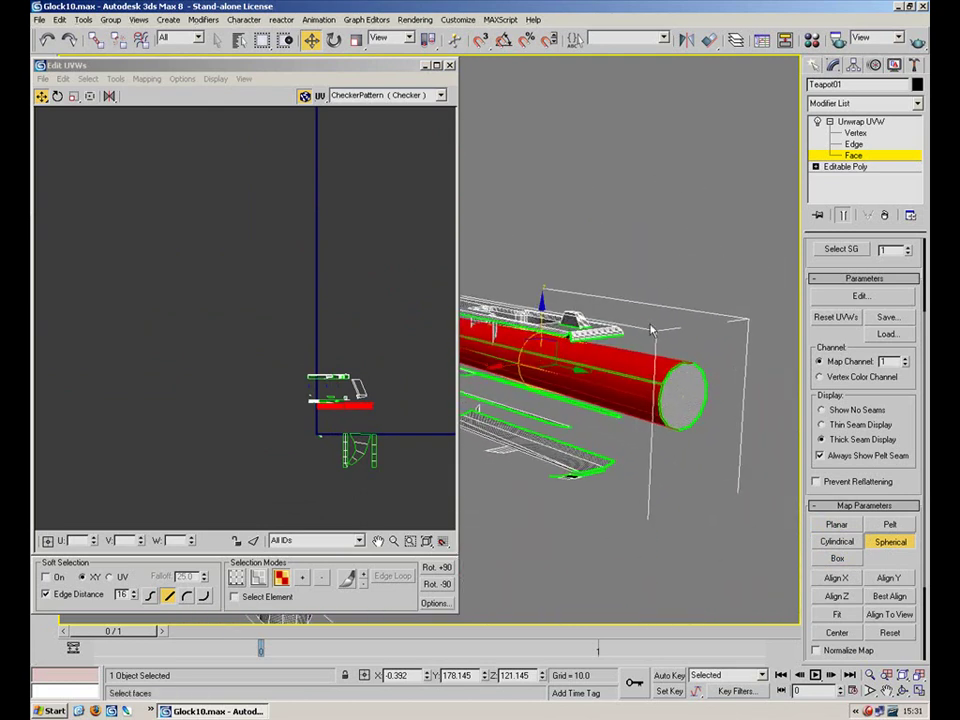
key(r)
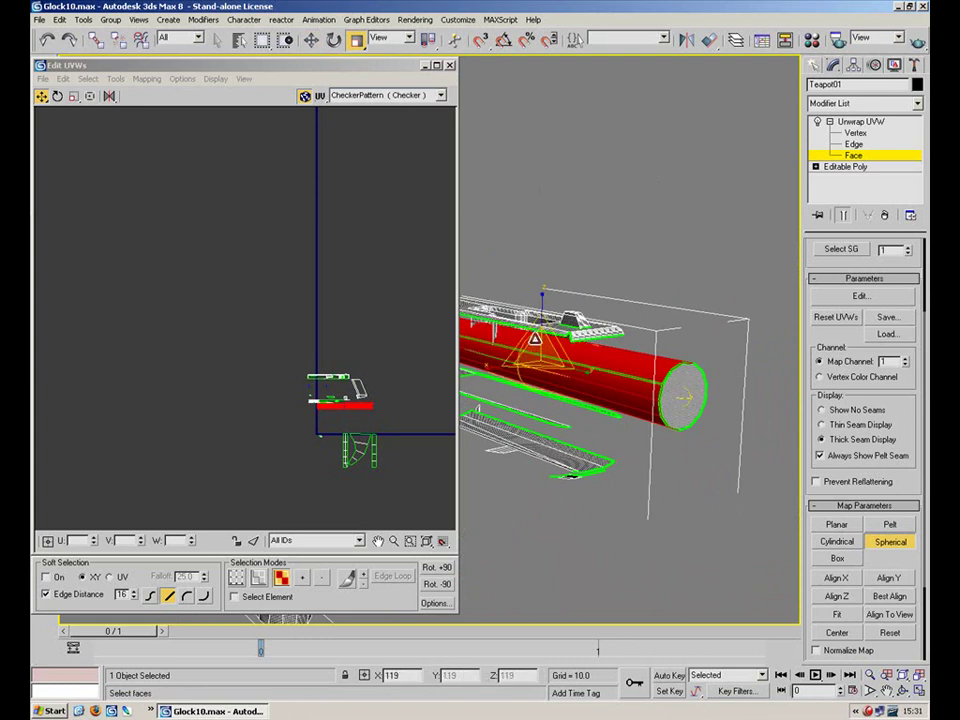
alt+middle_drag(640, 305, 666, 428)
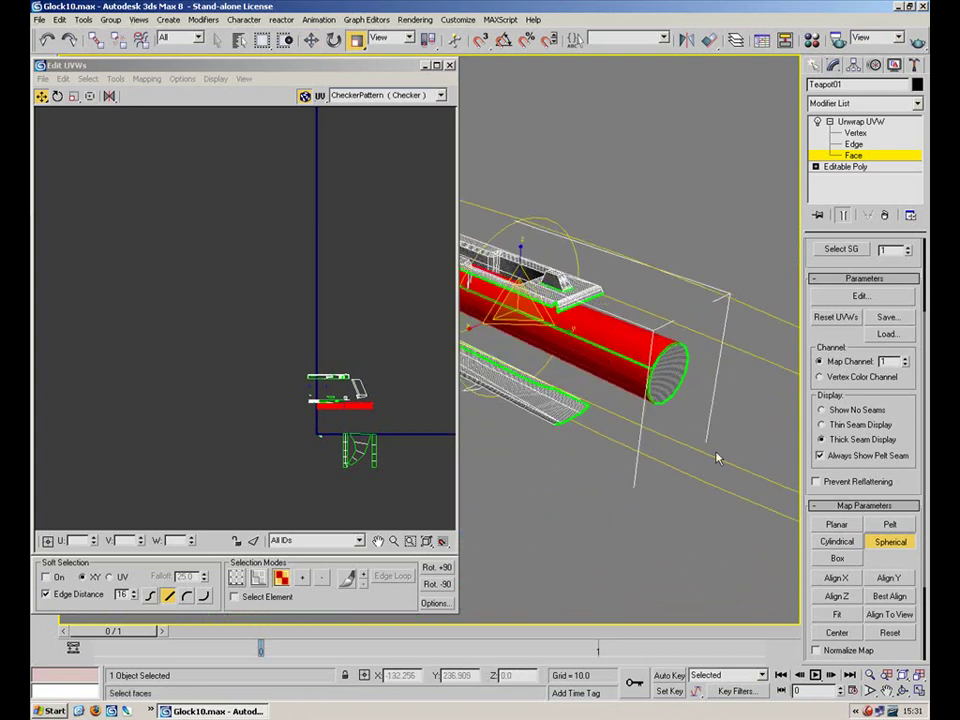
Apply cylindrical mapping to the barrel faces, trying X and Z alignment before settling on Align Y
click(817, 542)
scroll(662, 240, up, 6)
scroll(602, 386, down, 8)
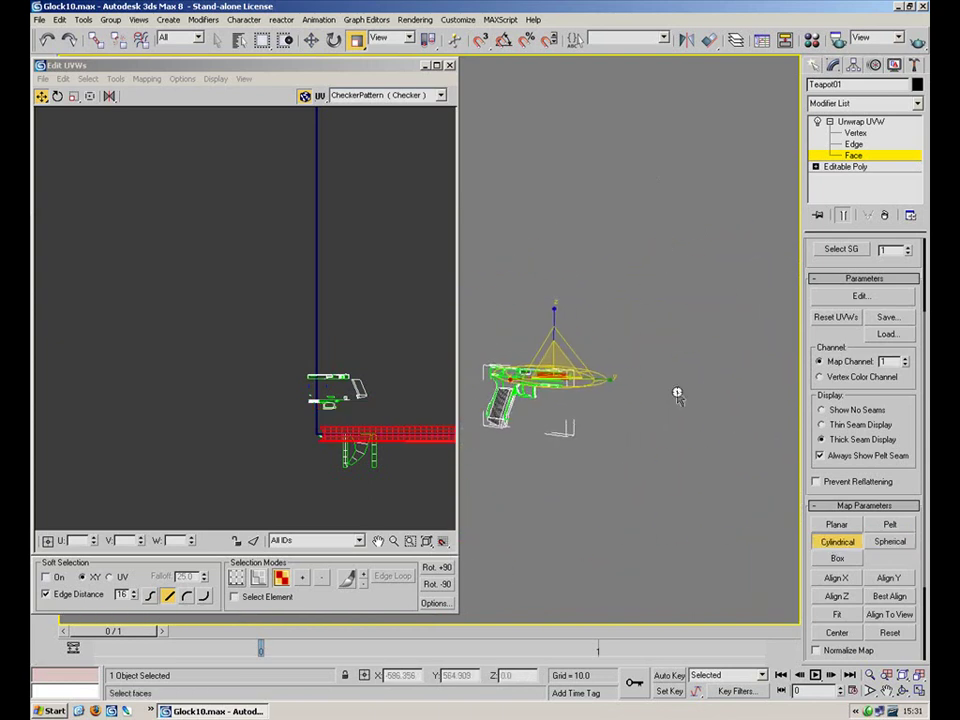
scroll(595, 343, up, 3)
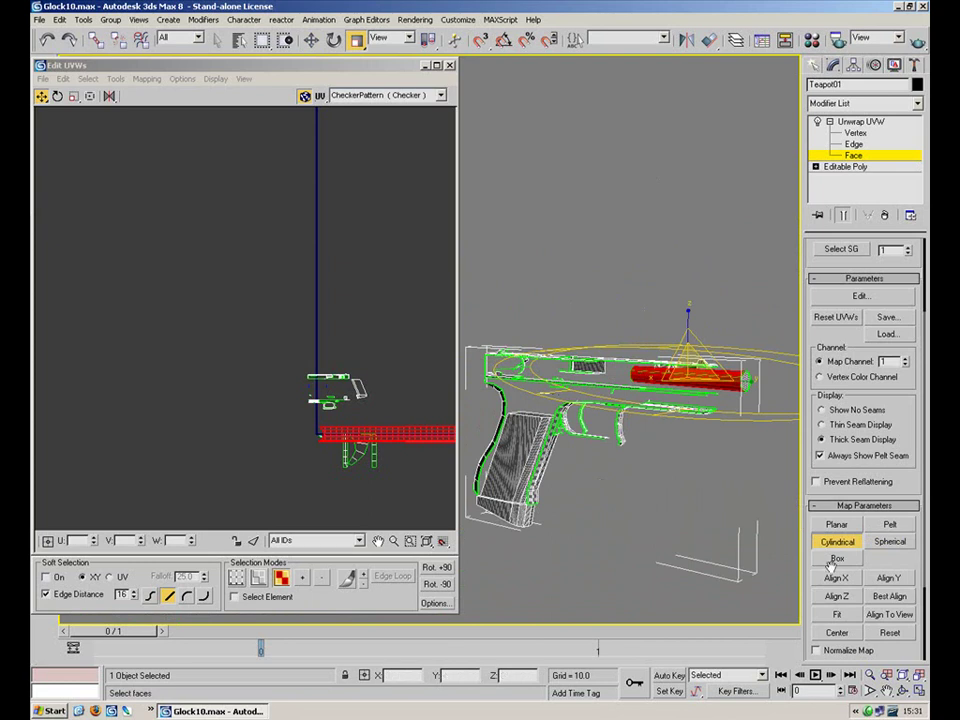
middle_drag(405, 400, 186, 320)
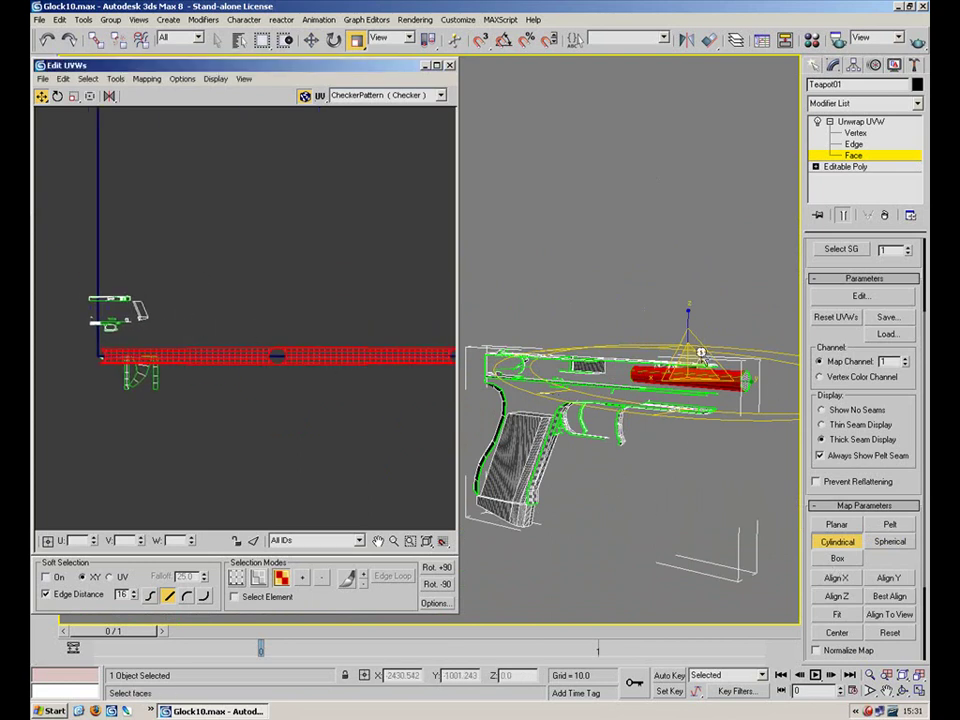
click(845, 580)
click(847, 597)
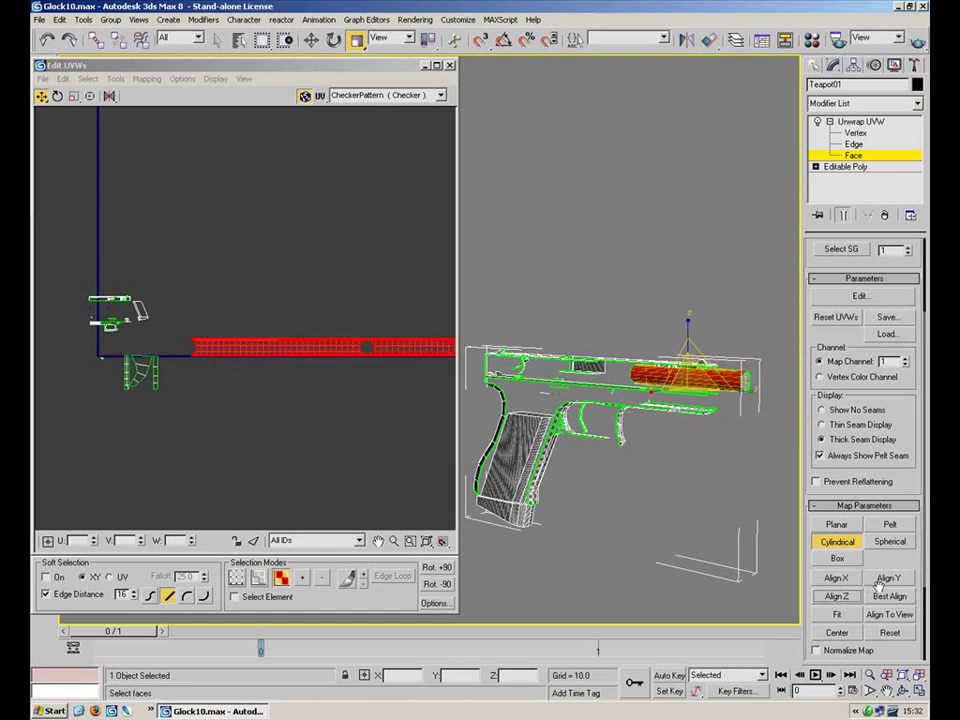
click(885, 580)
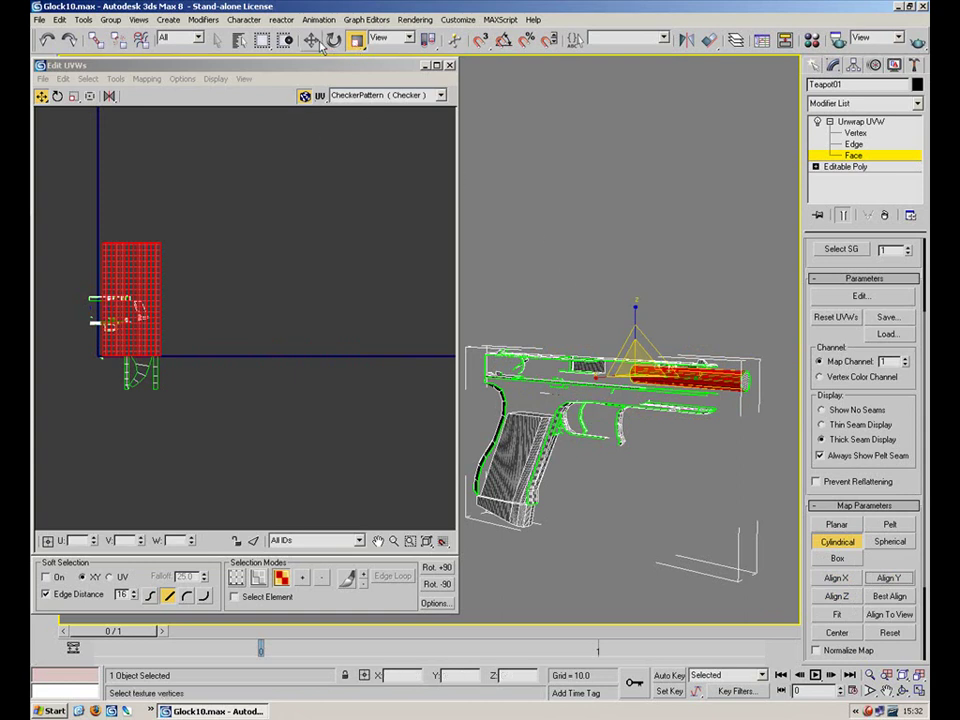
Scale the cylindrical mapping gizmo around the barrel
alt+middle_drag(620, 320, 465, 340)
scroll(461, 339, up, 3)
middle_drag(738, 418, 600, 358)
drag(603, 353, 605, 282)
middle_drag(655, 300, 573, 231)
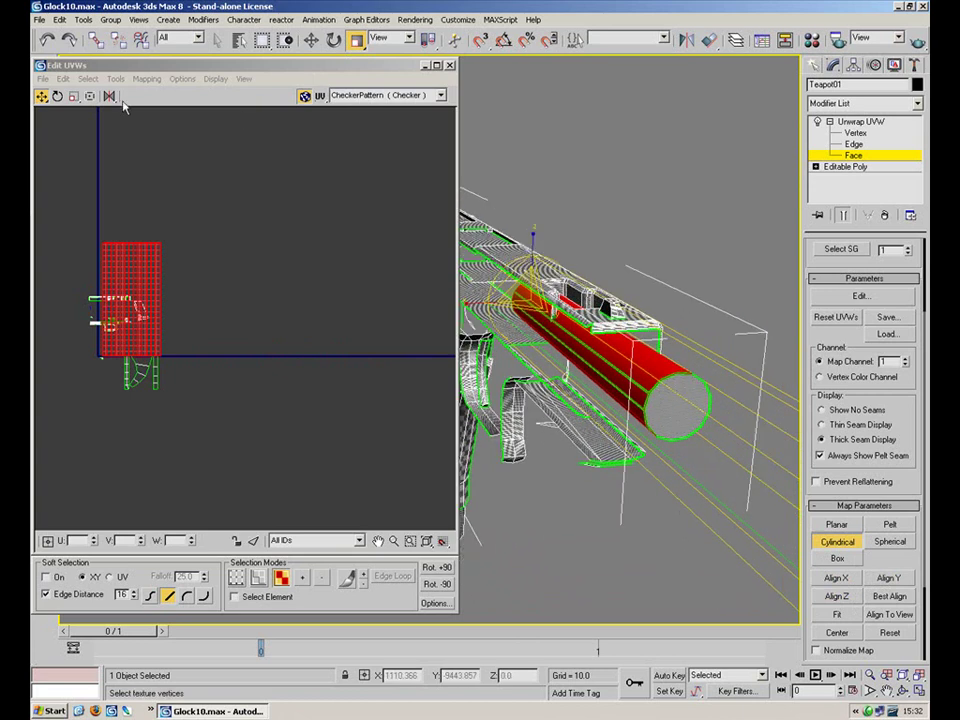
Finish the cylindrical mapping and move the barrel shell clear of the other shells in the UV editor
click(823, 541)
drag(139, 264, 280, 257)
click(326, 302)
scroll(328, 300, up, 4)
drag(113, 455, 114, 454)
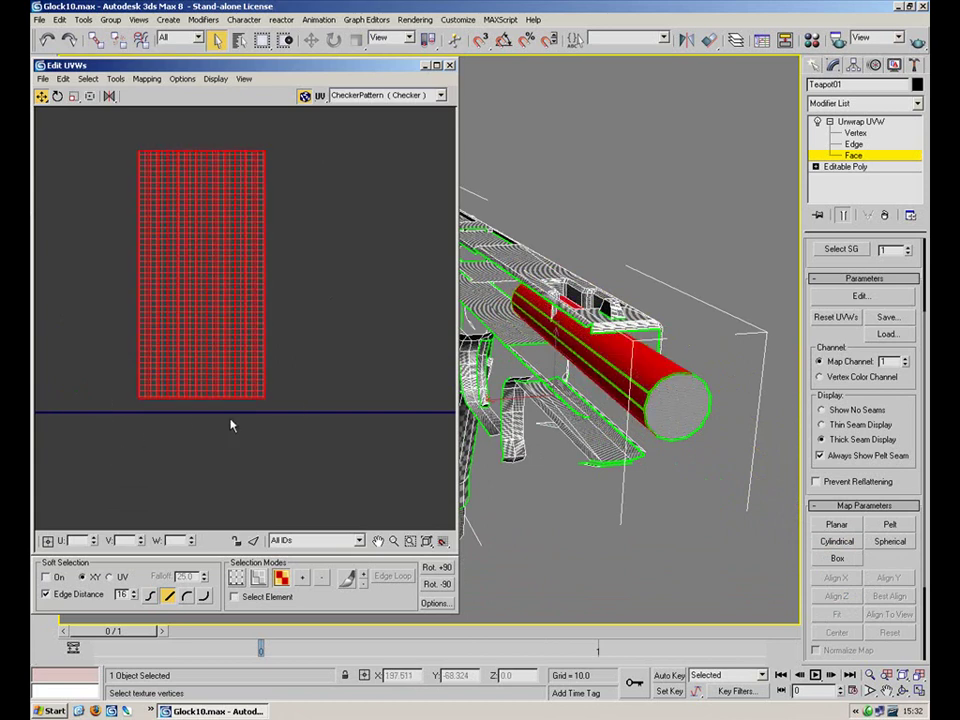
click(285, 150)
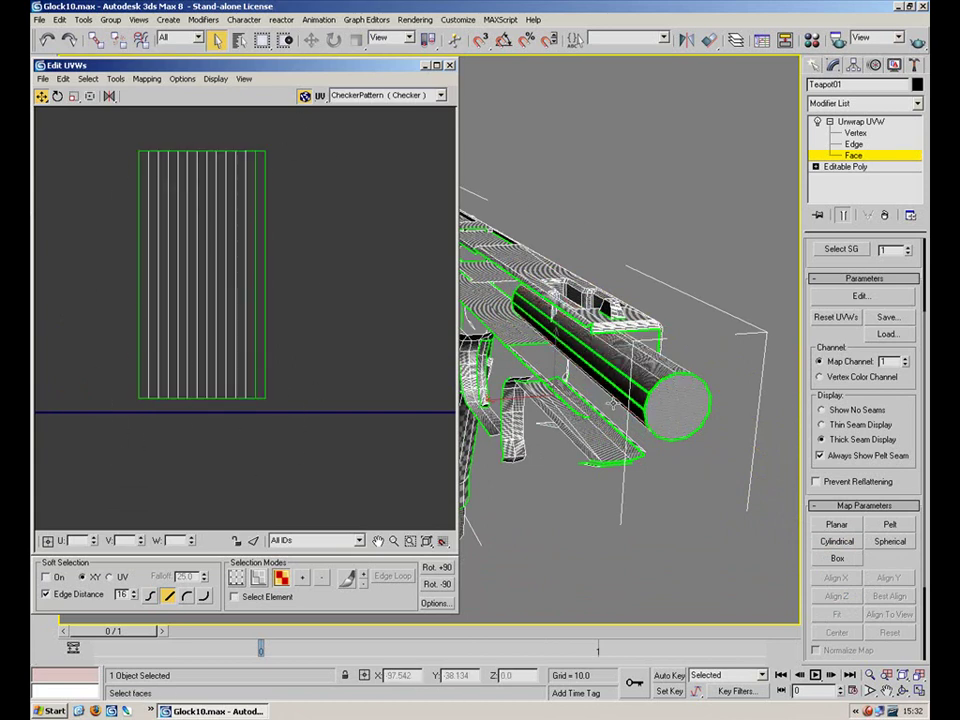
Reapply cylindrical mapping to the barrel faces and scale the gizmo to roughly match the barrel's length
drag(174, 300, 175, 300)
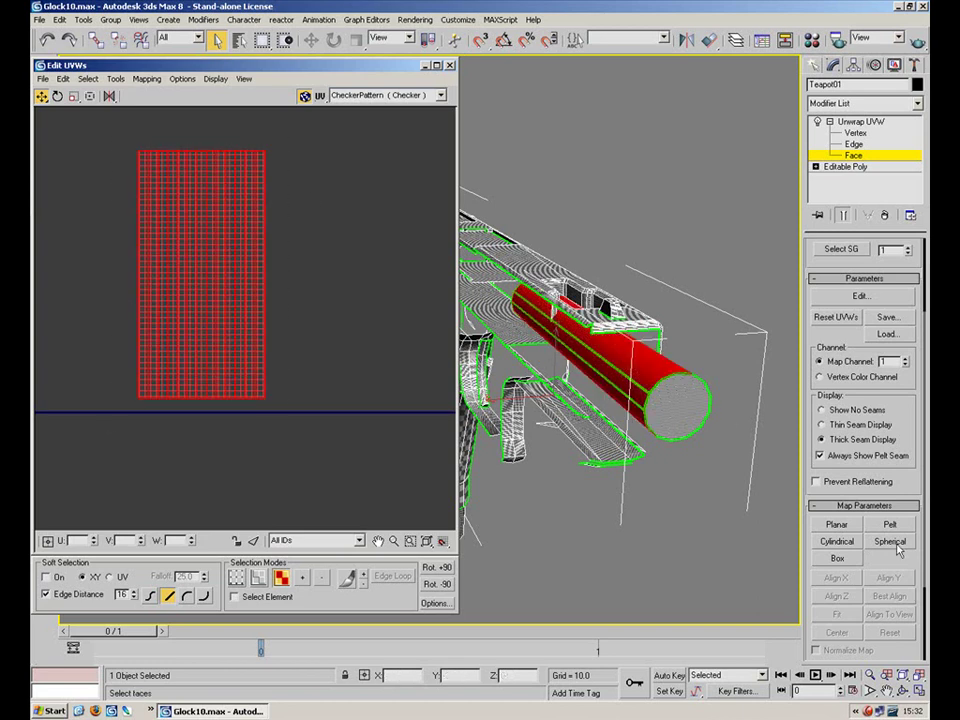
click(837, 541)
middle_drag(635, 403, 568, 361)
click(424, 66)
middle_drag(520, 415, 264, 427)
scroll(343, 418, up, 3)
alt+middle_drag(487, 361, 439, 349)
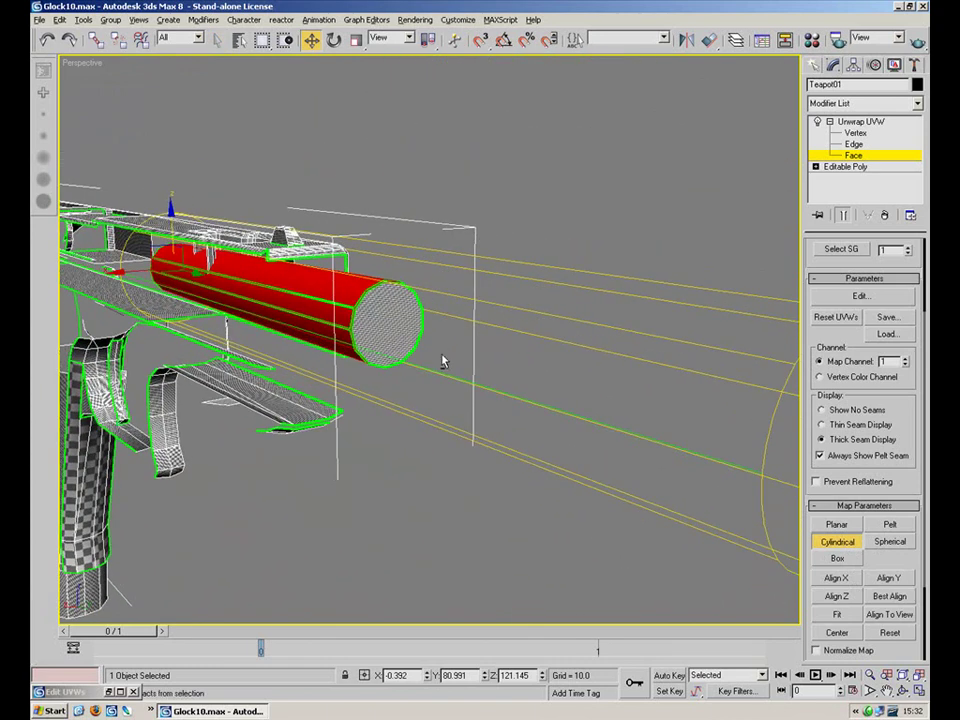
alt+middle_drag(715, 456, 640, 501)
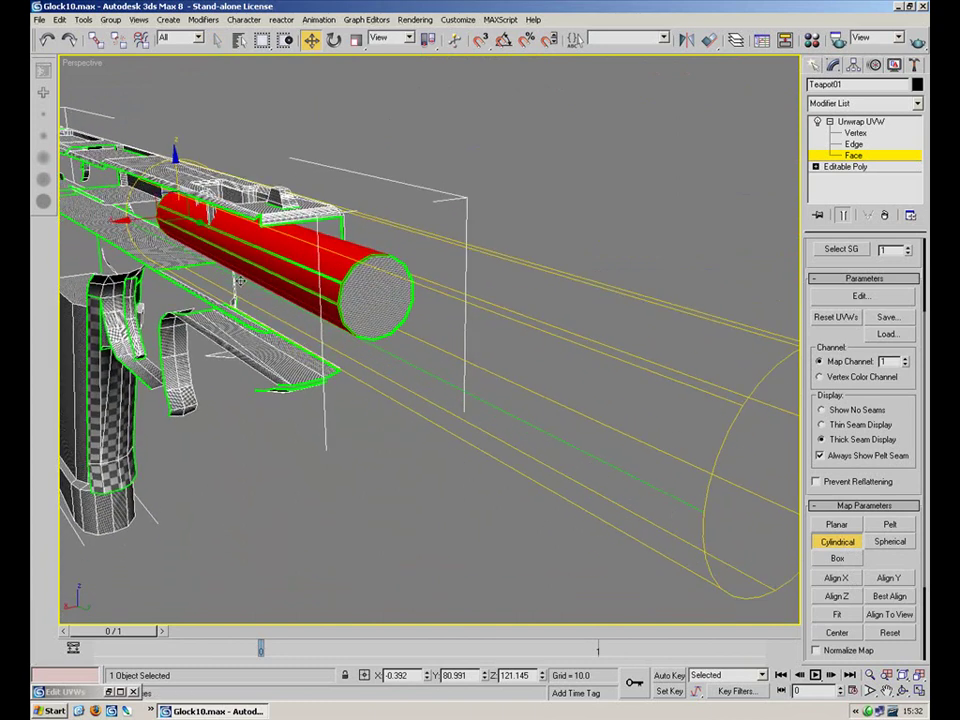
alt+middle_drag(200, 260, 527, 366)
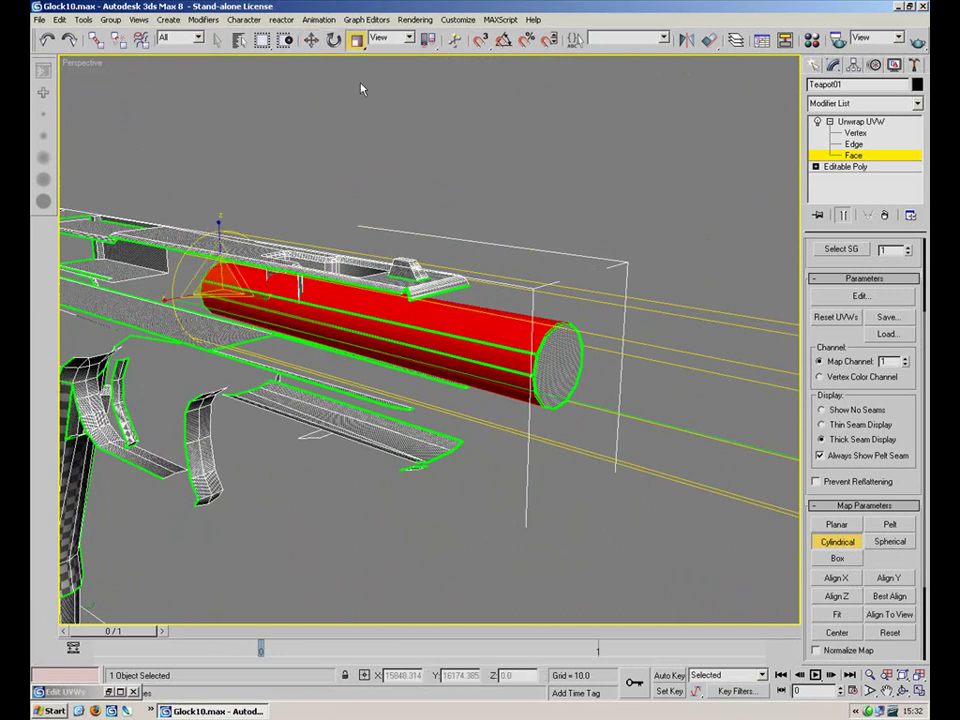
click(356, 40)
drag(224, 287, 245, 286)
Rotate the cylindrical mapping gizmo around the barrel until a single seam runs along its length
click(334, 40)
mouse_move(185, 262)
mouse_down()
mouse_move(178, 277)
mouse_move(171, 268)
mouse_up()
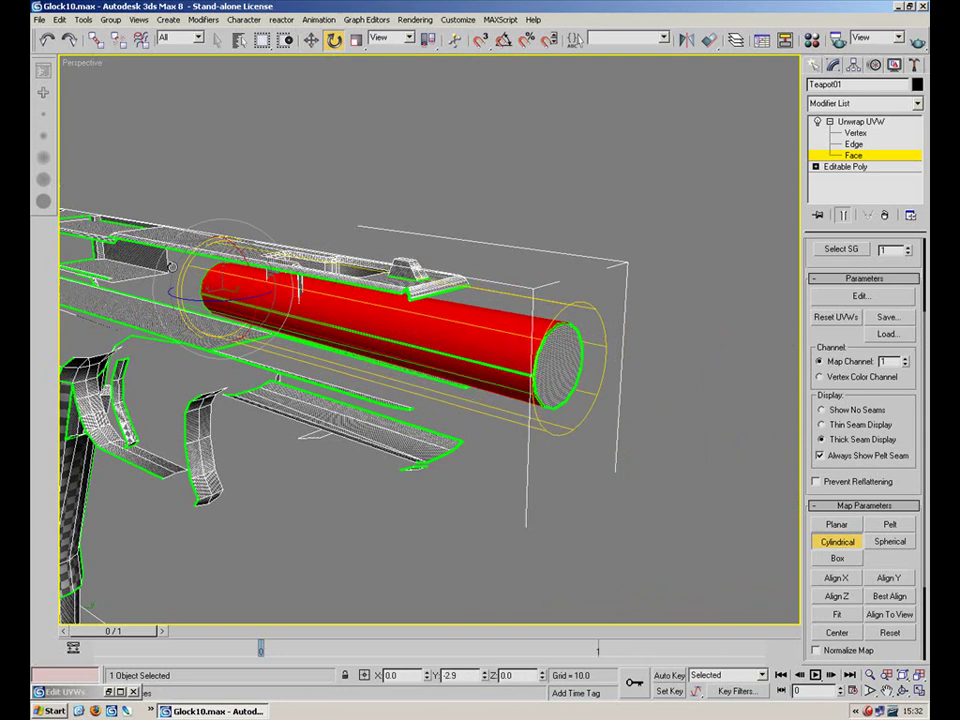
alt+middle_drag(313, 321, 545, 318)
mouse_move(118, 268)
mouse_down()
mouse_move(128, 252)
mouse_move(119, 266)
mouse_move(122, 257)
mouse_up()
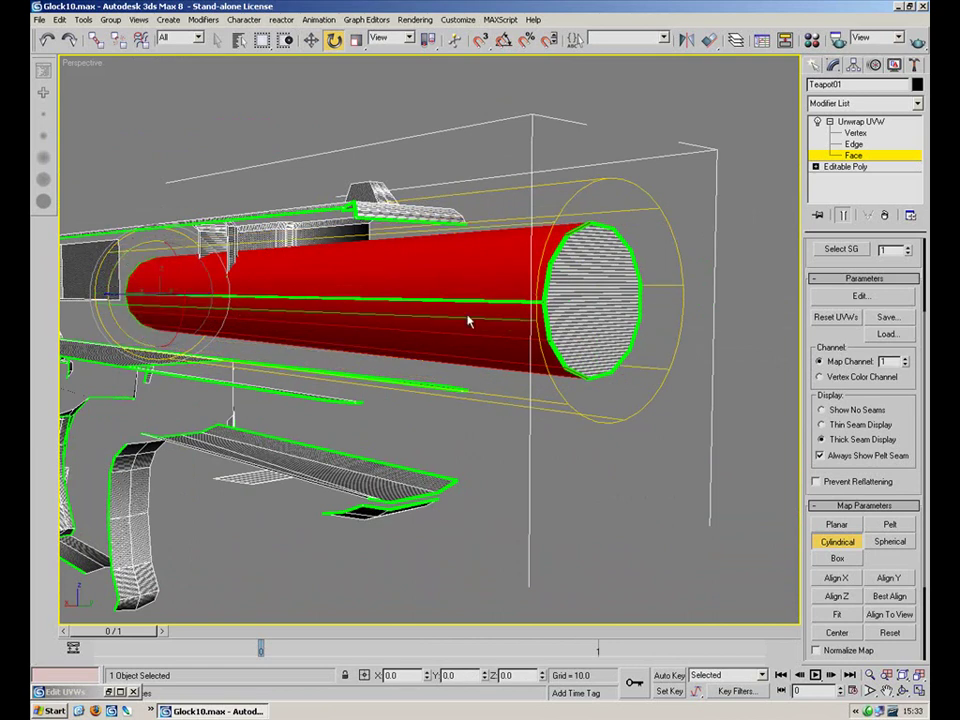
alt+middle_drag(577, 335, 593, 378)
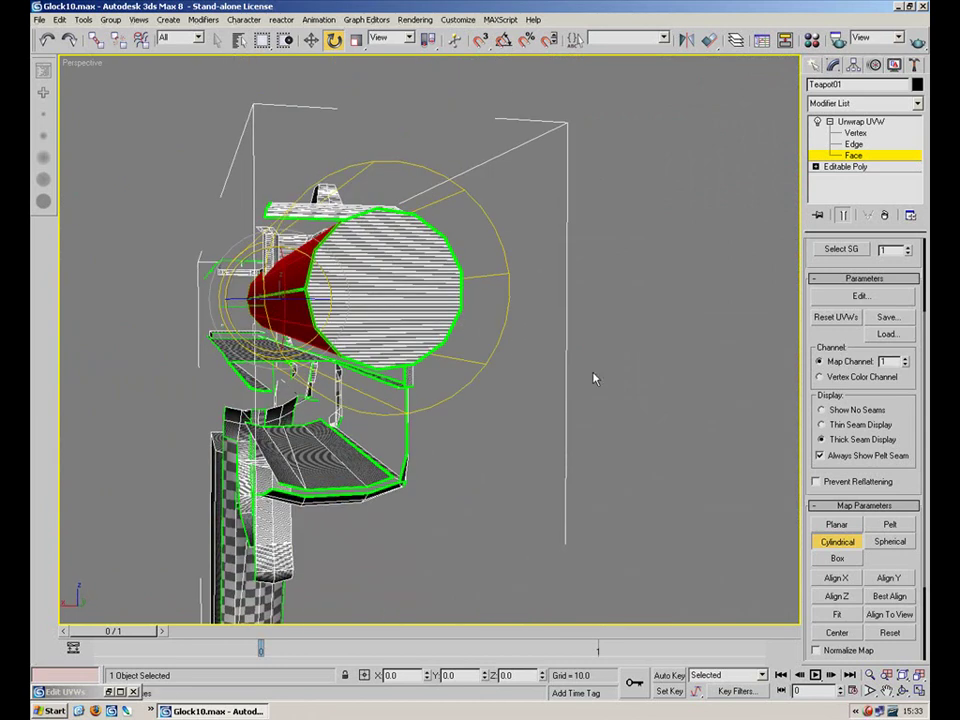
Finish the cylindrical mapping and move the barrel shell away from the overlapping shells in the UV editor
click(861, 296)
scroll(340, 320, up, 2)
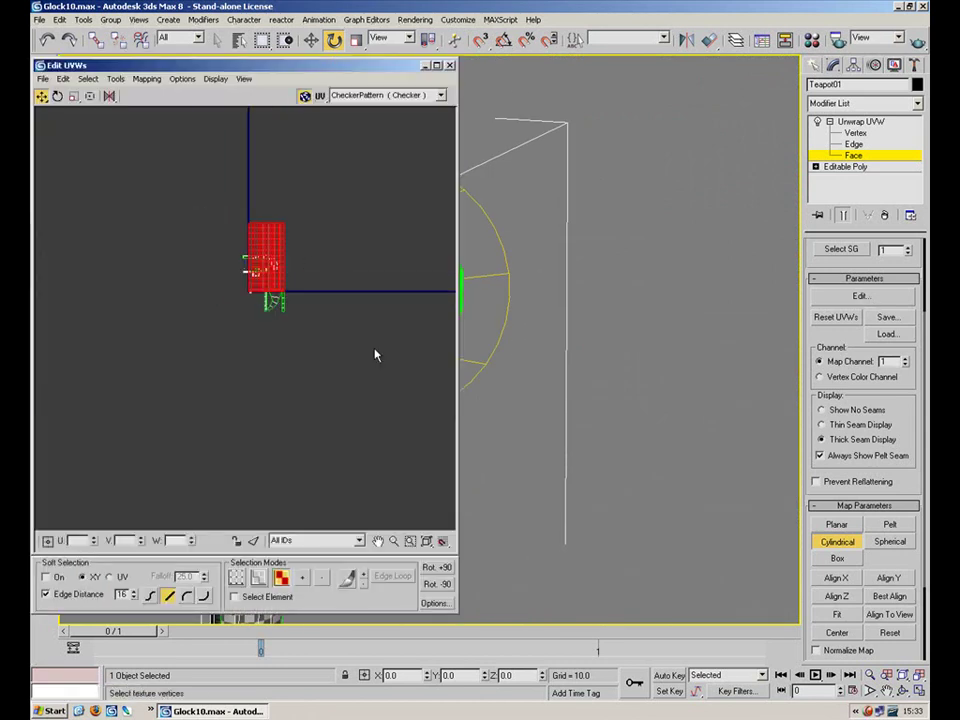
click(835, 541)
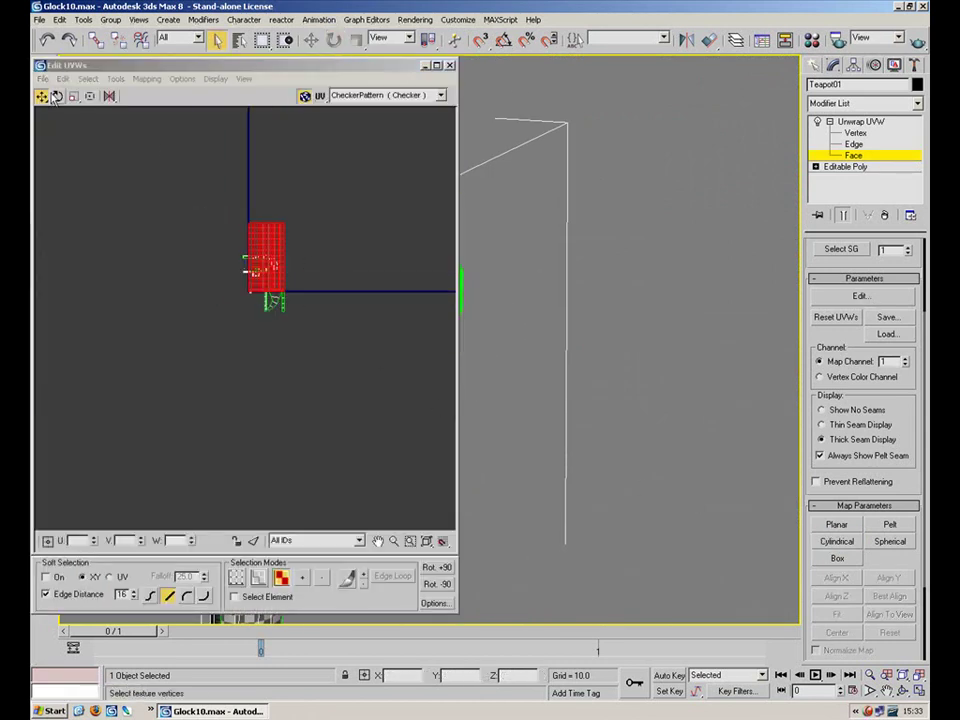
drag(283, 271, 351, 298)
click(414, 283)
scroll(401, 310, up, 4)
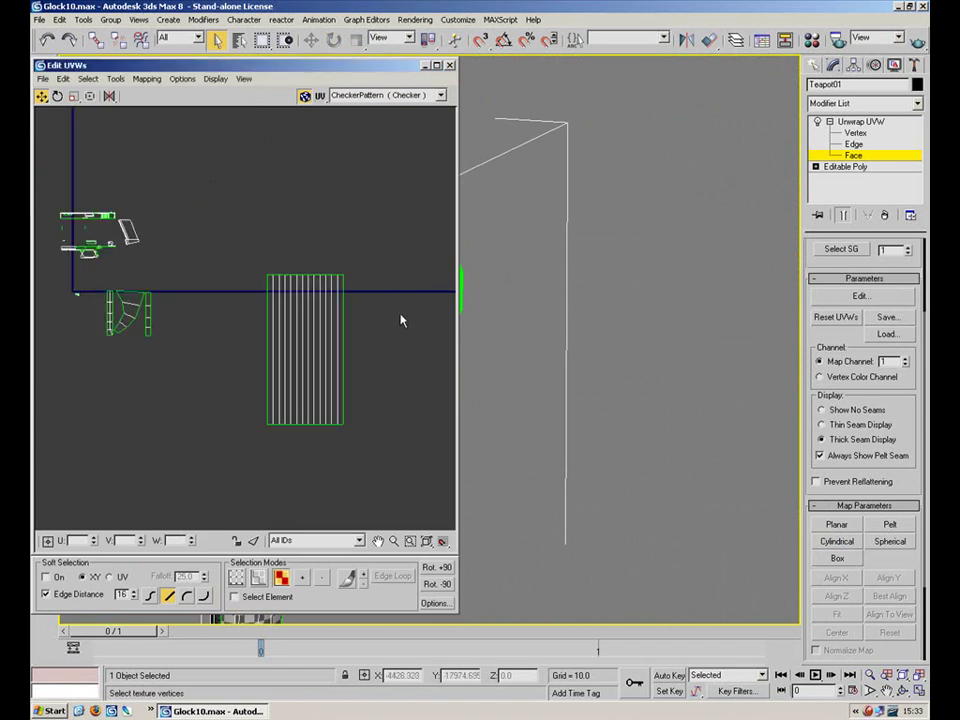
scroll(688, 251, down, 5)
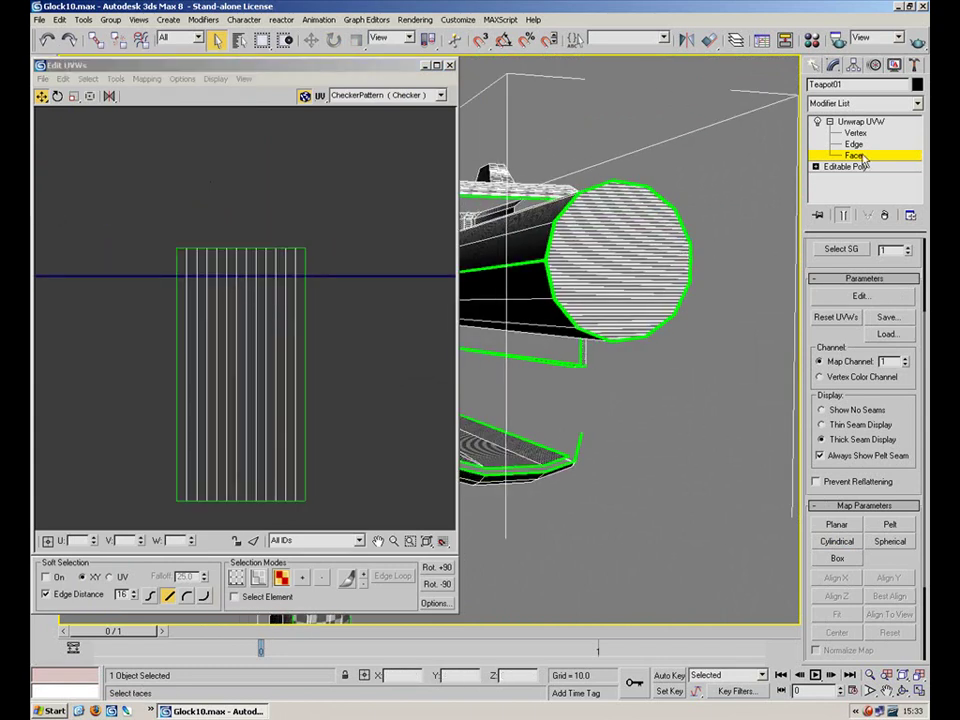
Select both end caps of the barrel and apply planar mapping to them
click(613, 274)
alt+middle_drag(521, 251, 820, 469)
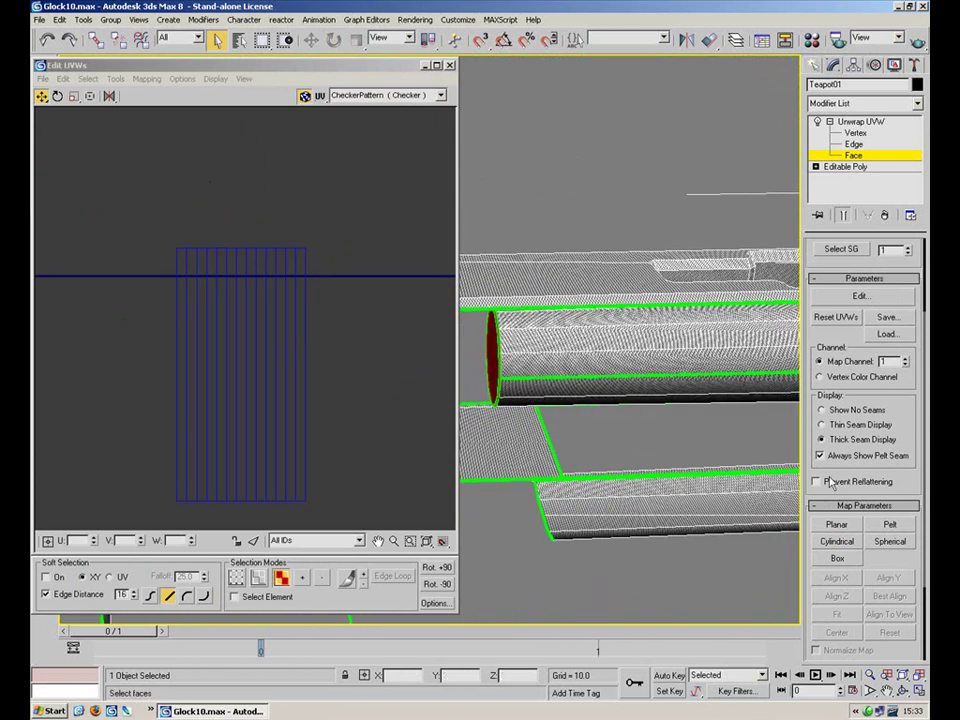
click(838, 524)
scroll(266, 386, down, 6)
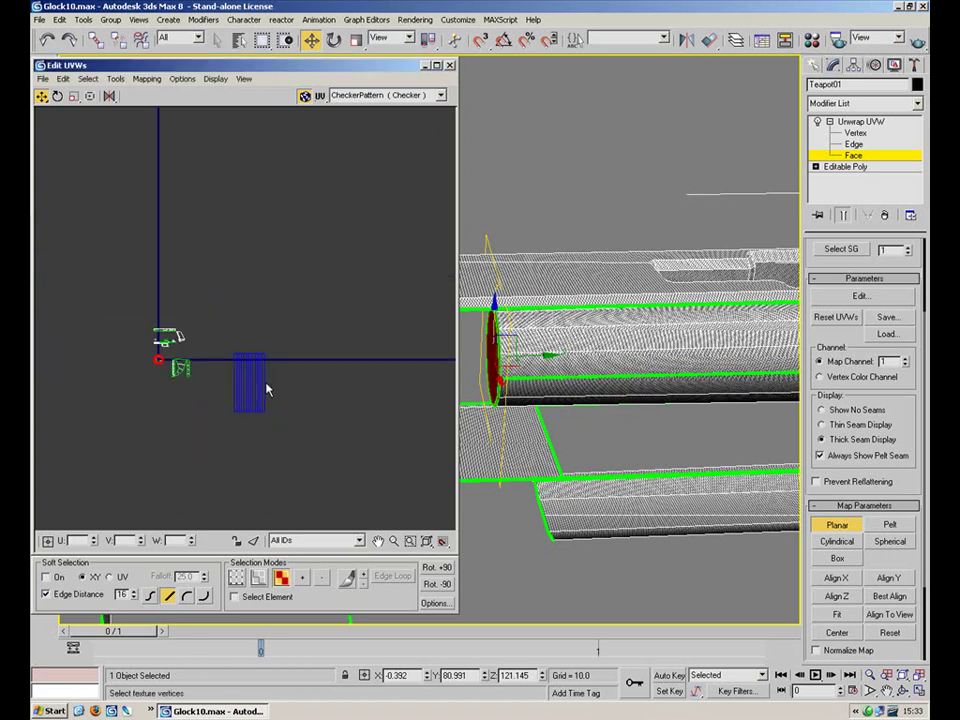
scroll(334, 362, up, 3)
click(838, 524)
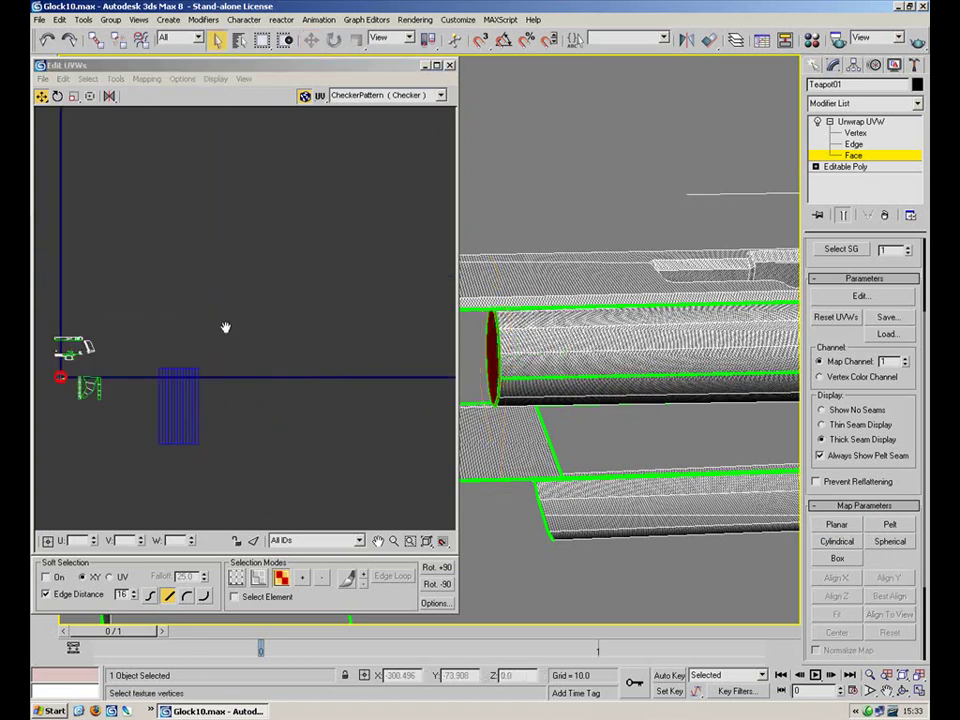
Move the two end-cap shells over to the barrel shell and place them side by side just above it
scroll(190, 410, up, 2)
drag(165, 387, 374, 355)
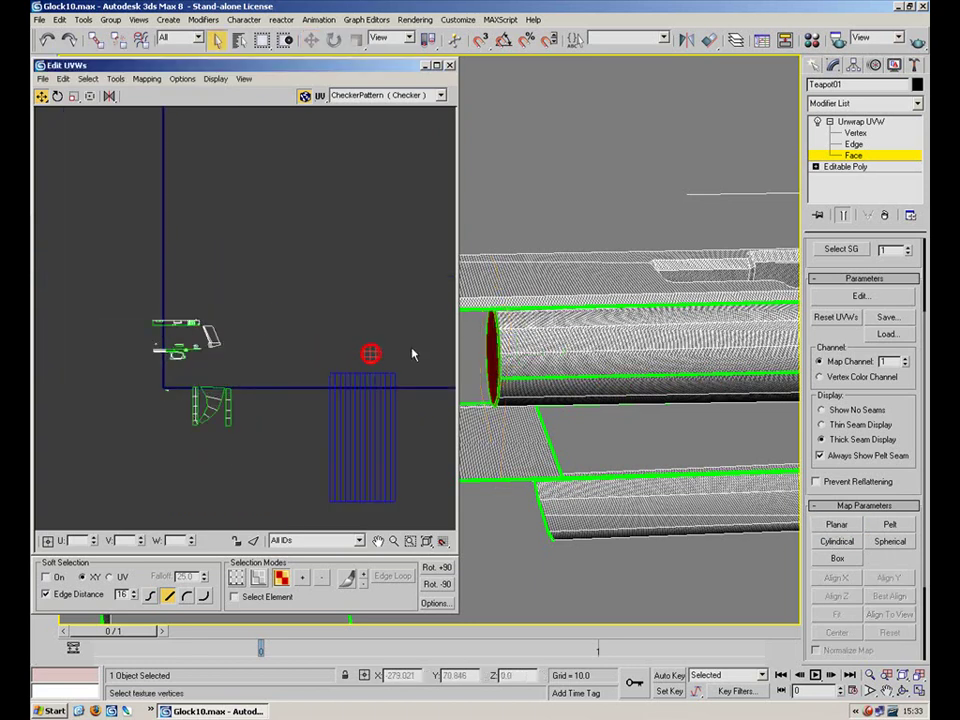
click(410, 352)
middle_drag(391, 326, 365, 287)
scroll(365, 286, up, 3)
click(333, 340)
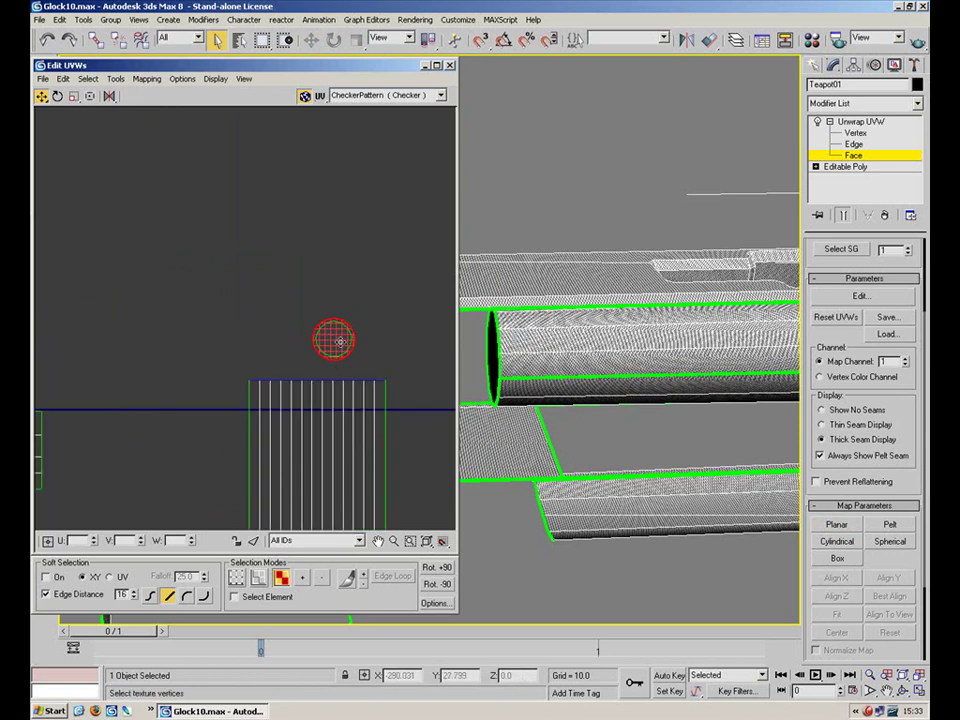
drag(333, 340, 295, 336)
drag(386, 272, 292, 364)
click(407, 334)
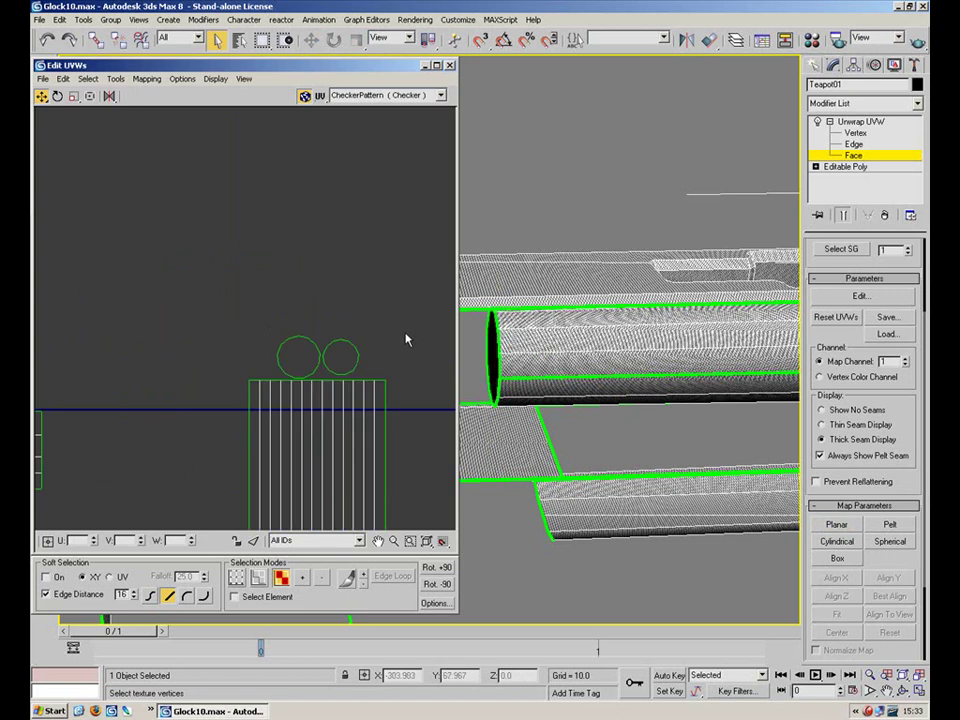
Select the barrel's muzzle cap to identify its shell, and look over the remaining shells in the UV editor
alt+middle_drag(560, 345, 732, 405)
click(533, 318)
scroll(306, 321, down, 3)
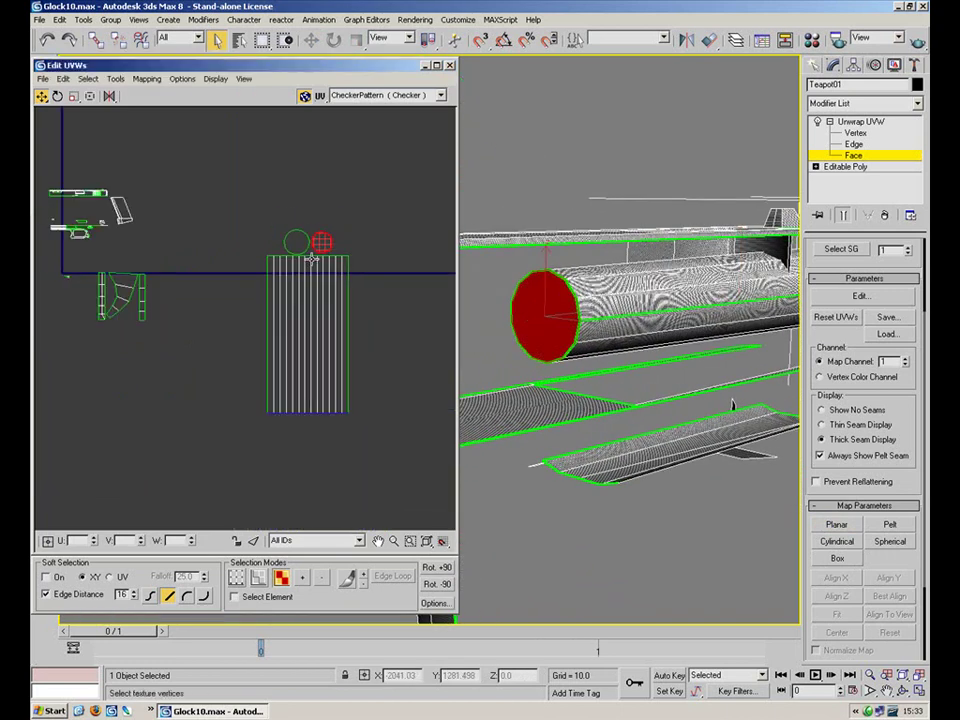
middle_drag(337, 257, 427, 313)
scroll(400, 314, up, 2)
middle_drag(216, 257, 319, 302)
scroll(291, 358, up, 5)
middle_drag(291, 358, 240, 318)
middle_drag(176, 268, 322, 317)
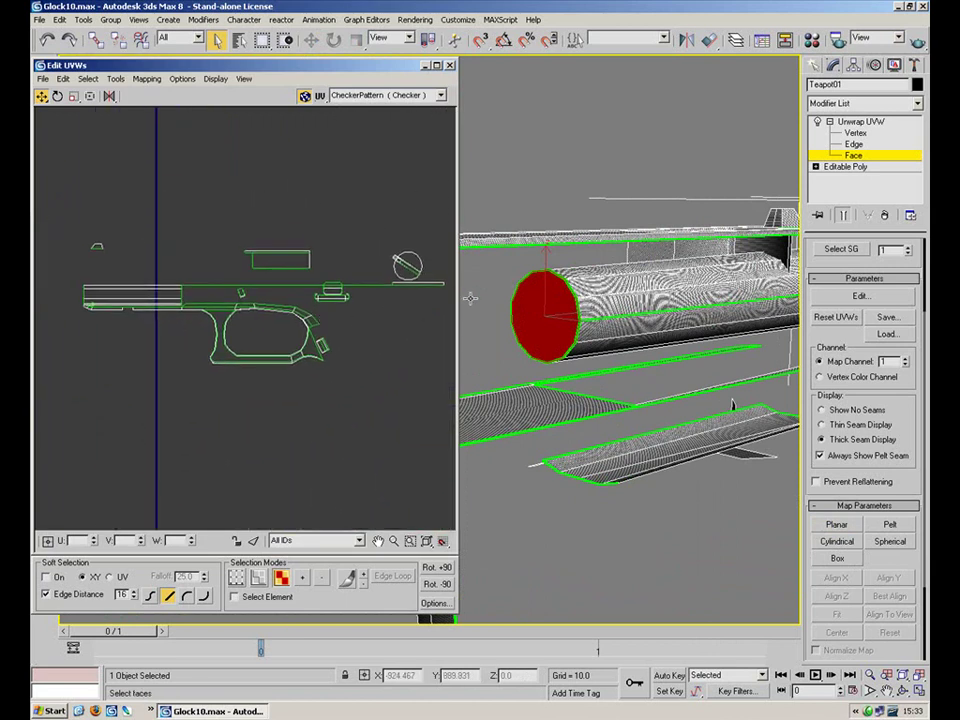
Select the thin strip of faces between the slide and frame above the trigger to locate it in the UV layout
alt+middle_drag(660, 340, 737, 331)
alt+middle_drag(613, 333, 572, 268)
scroll(572, 268, up, 4)
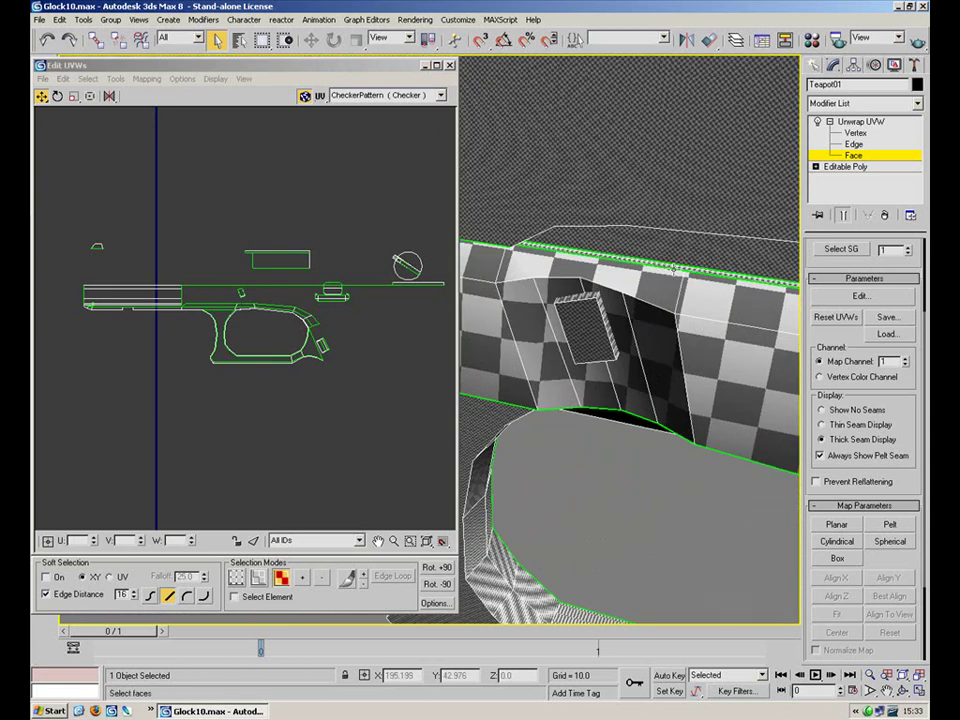
click(660, 262)
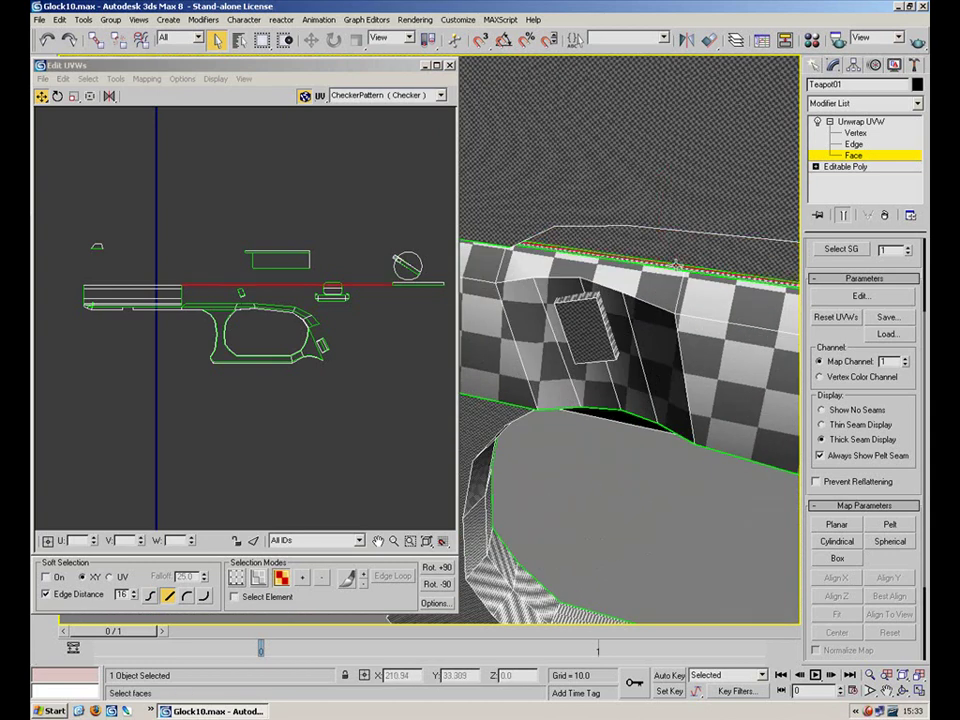
alt+middle_drag(524, 312, 499, 315)
Leave face editing, minimize the UV editor and switch the pistol from the checker pattern to plain shading
click(842, 157)
middle_drag(355, 306, 346, 344)
scroll(347, 346, down, 2)
click(425, 66)
alt+middle_drag(540, 330, 501, 402)
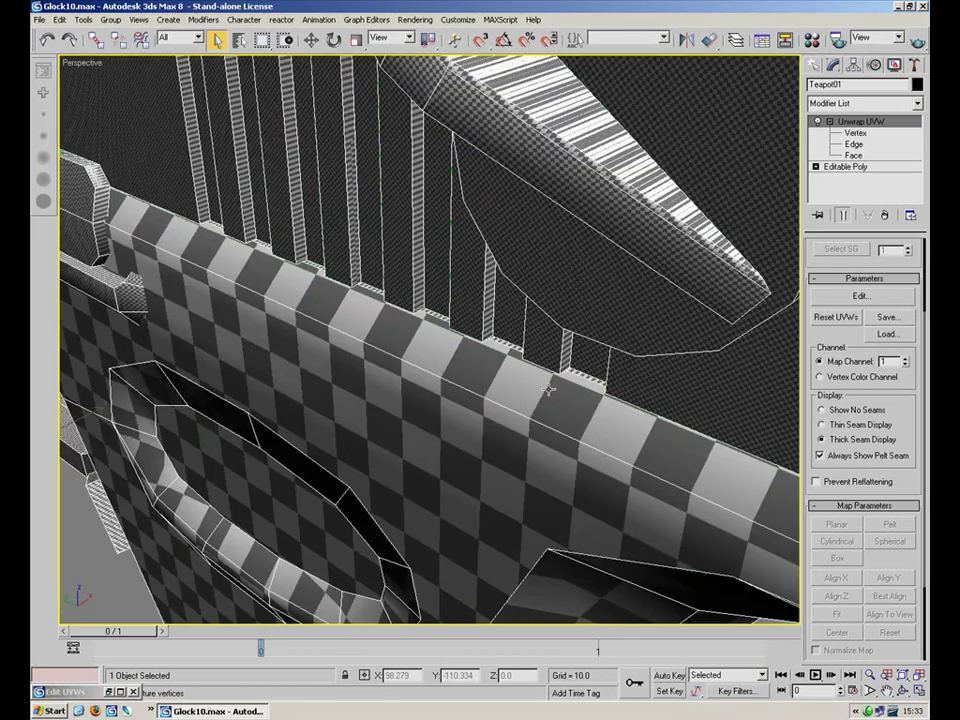
key(ctrl+z)
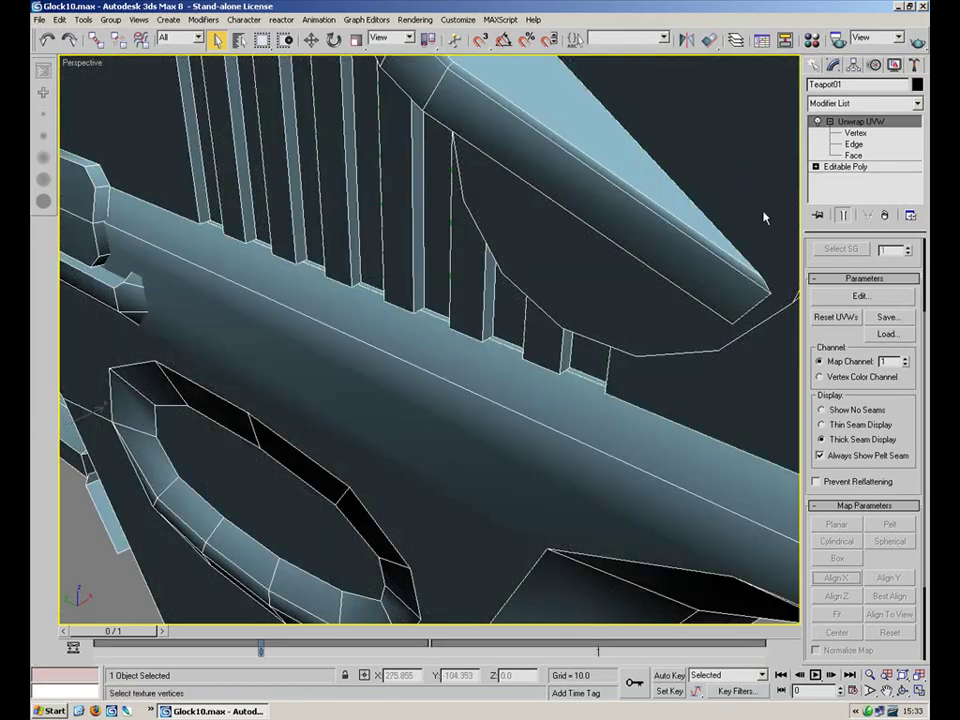
Select the slide's side face near the rear serrations and check it against the whole pistol
click(853, 155)
click(524, 343)
click(540, 336)
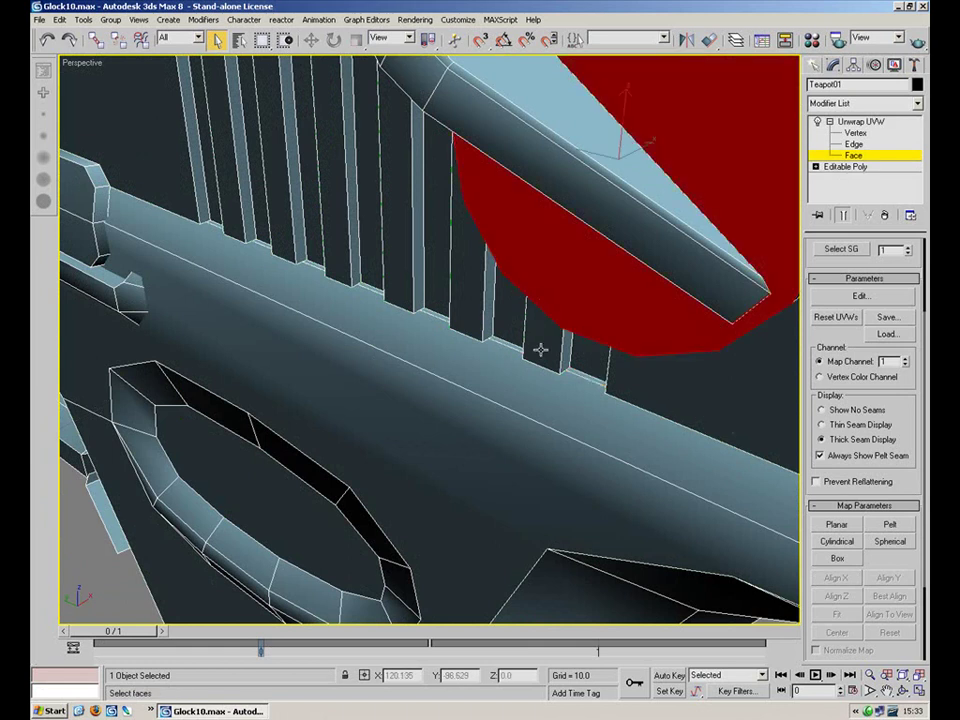
scroll(419, 281, down, 10)
alt+middle_drag(422, 376, 609, 256)
Leave face editing and collapse the whole modifier stack of the pistol into the Editable Poly
click(850, 157)
click(829, 121)
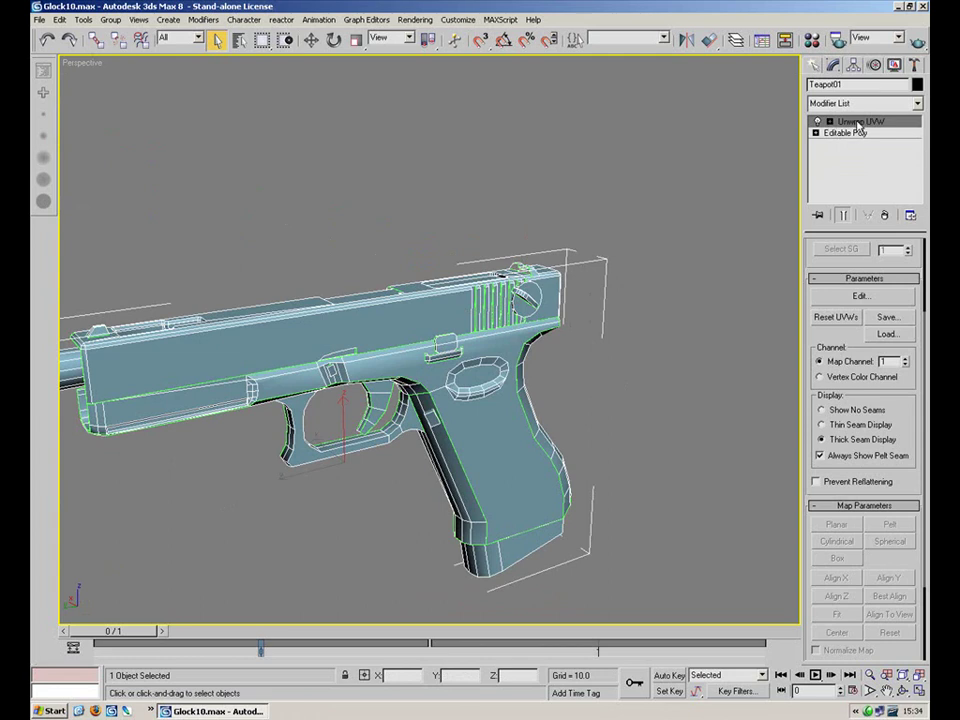
right_click(856, 124)
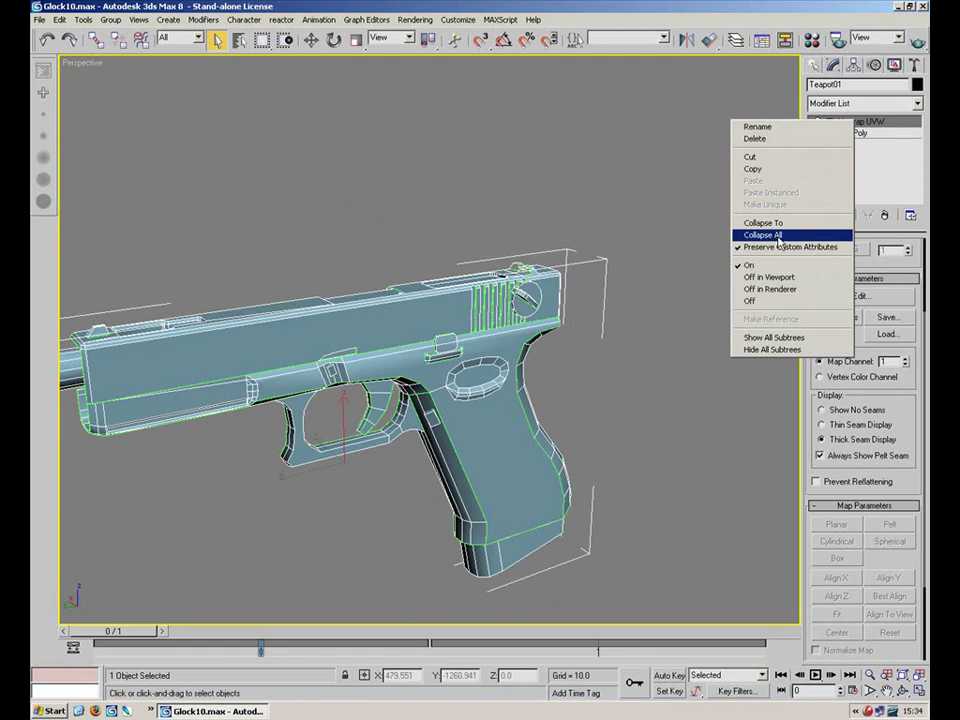
click(779, 236)
click(547, 393)
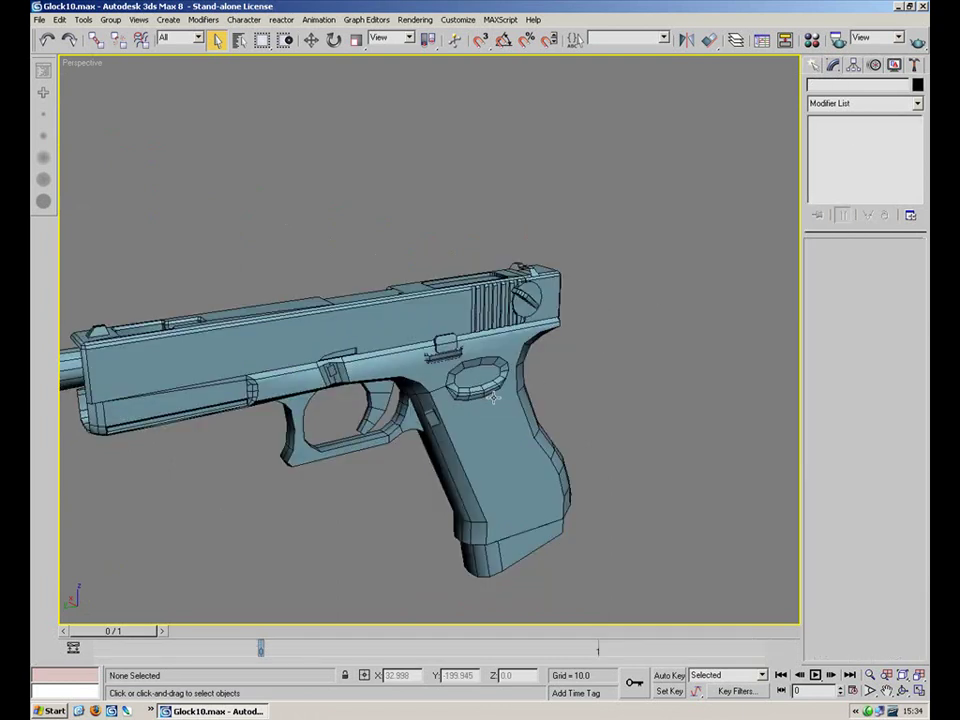
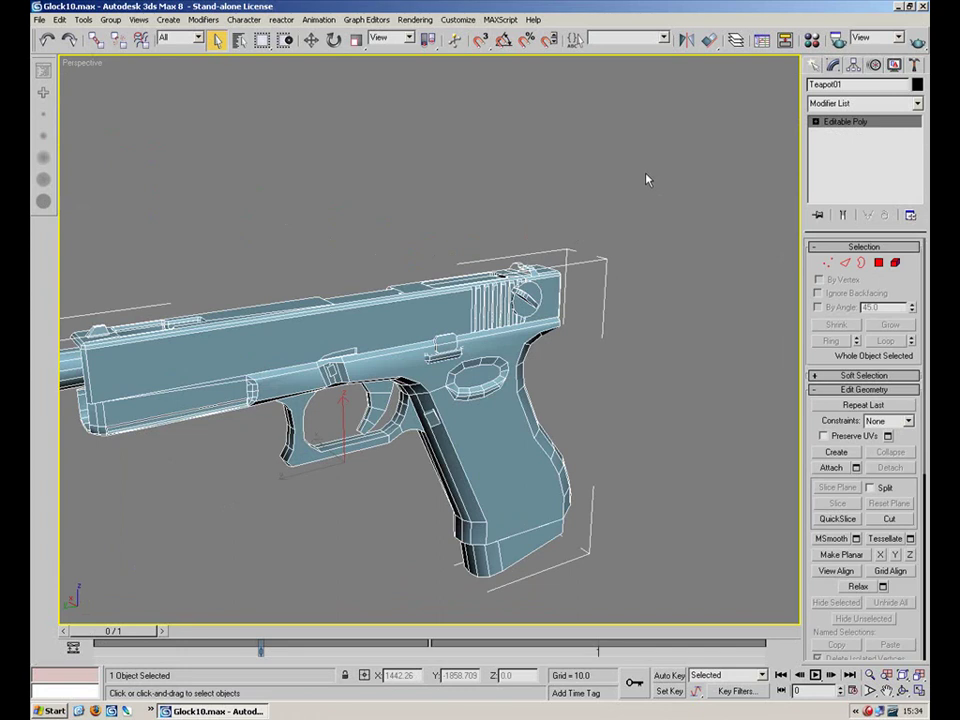
Select the pistol's slide as an element of the Editable Poly
click(288, 477)
scroll(491, 372, up, 5)
click(730, 228)
click(895, 262)
scroll(519, 326, down, 2)
click(519, 326)
scroll(497, 281, down, 4)
alt+middle_drag(481, 285, 503, 272)
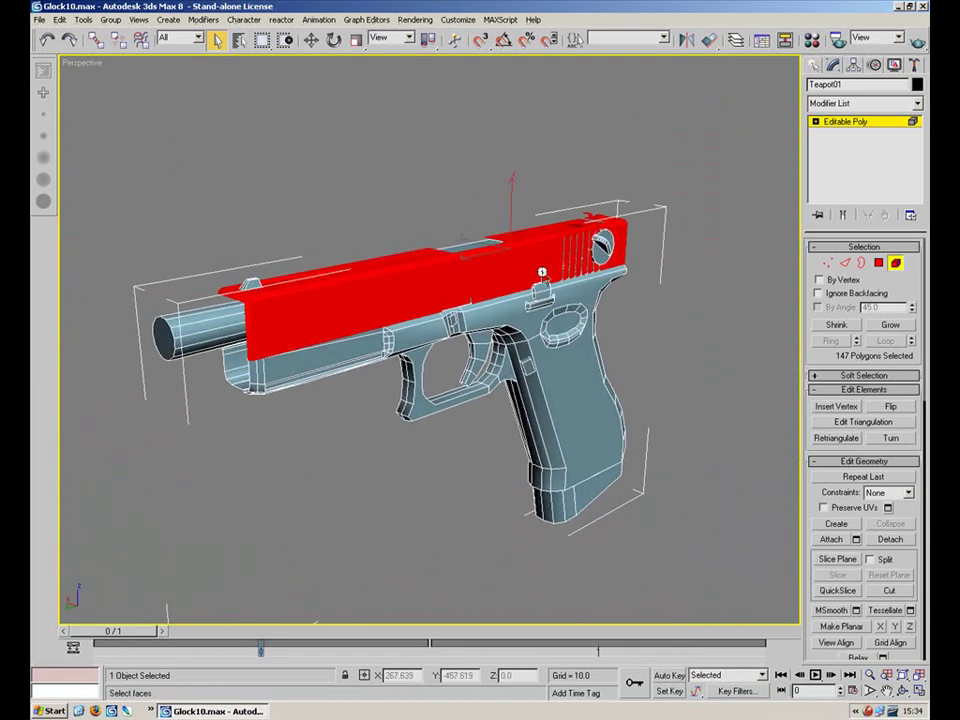
scroll(519, 265, up, 3)
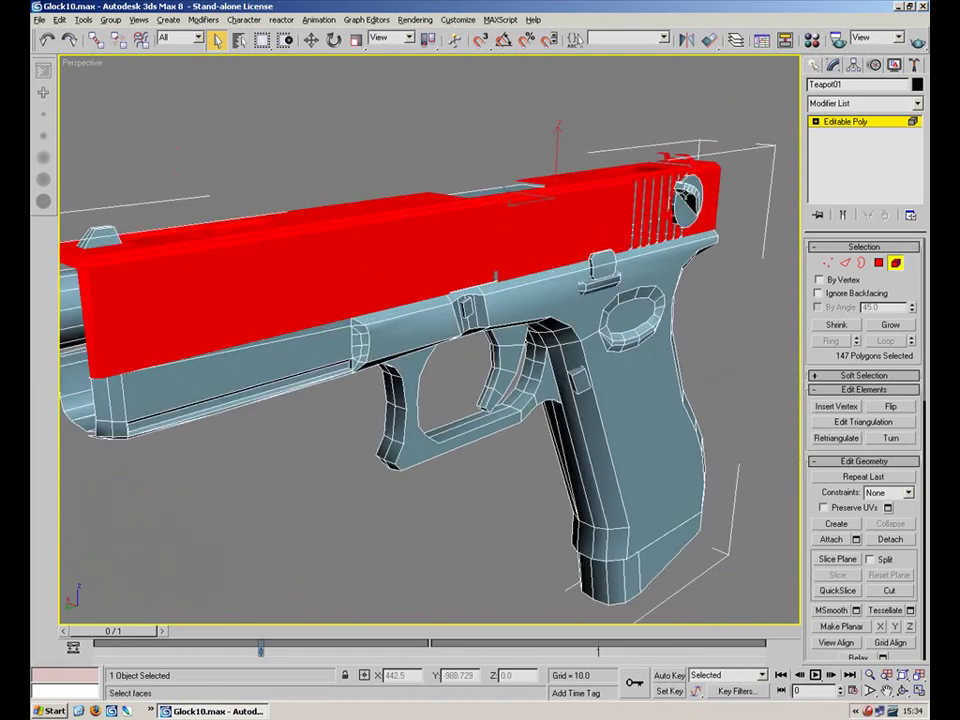
Extend the element selection to the barrel, sights and other upper parts, hide it, and view the exposed frame top
scroll(476, 129, down, 4)
drag(667, 188, 256, 298)
alt+middle_drag(388, 253, 420, 255)
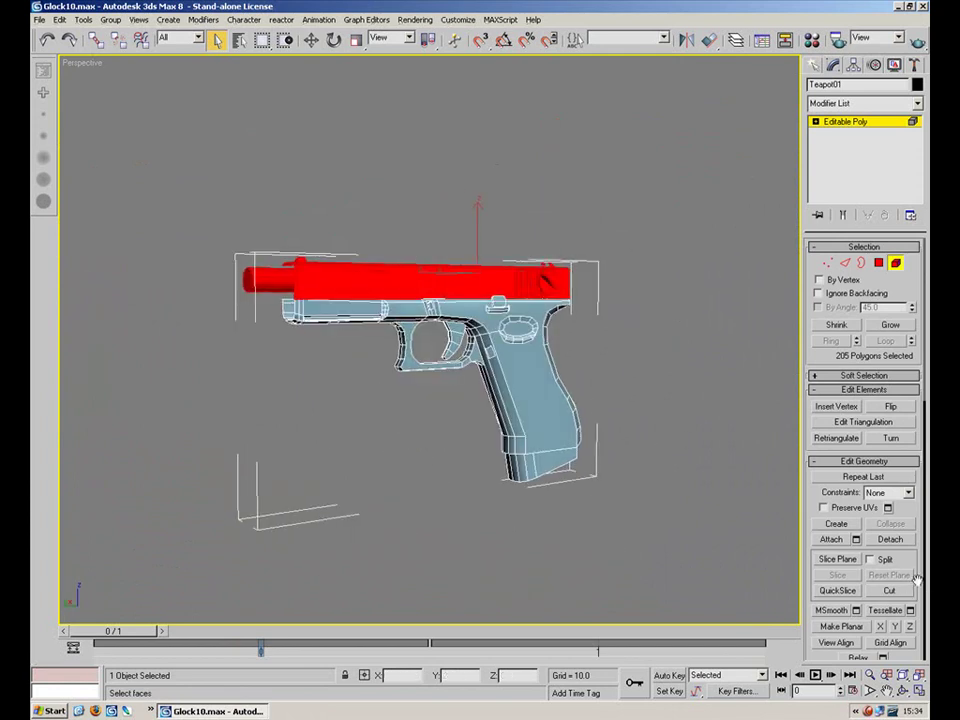
drag(906, 559, 905, 432)
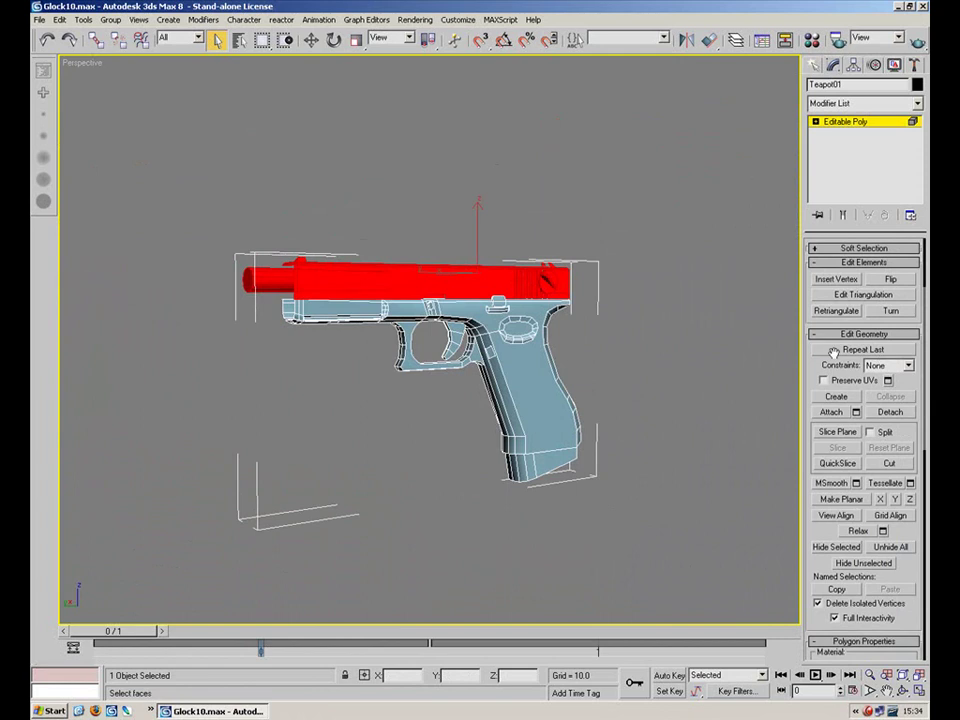
click(841, 550)
alt+middle_drag(640, 379, 558, 331)
scroll(558, 331, up, 4)
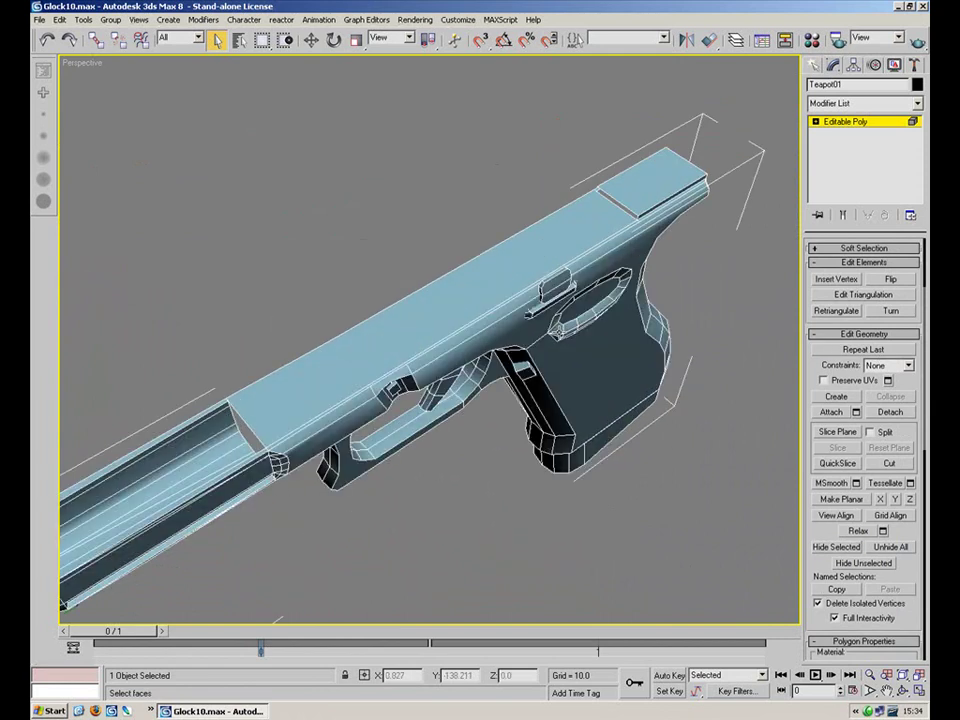
Leave element editing, add an Unwrap UVW modifier above the Editable Poly, and open its UV editor
click(862, 122)
click(917, 103)
click(917, 104)
click(854, 124)
click(860, 122)
click(918, 104)
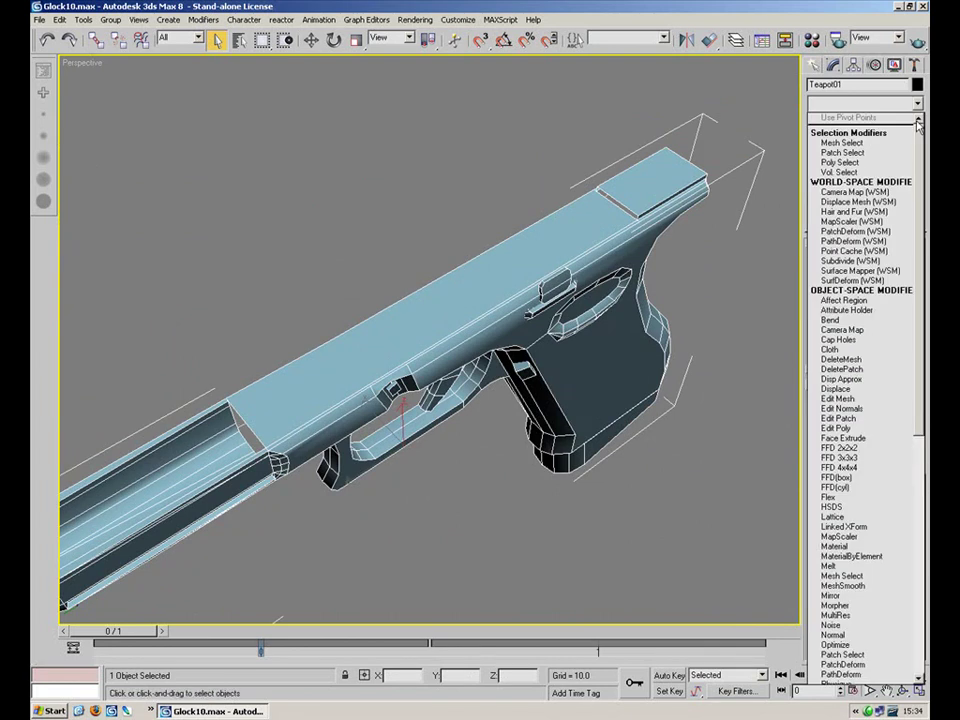
scroll(924, 355, down, 15)
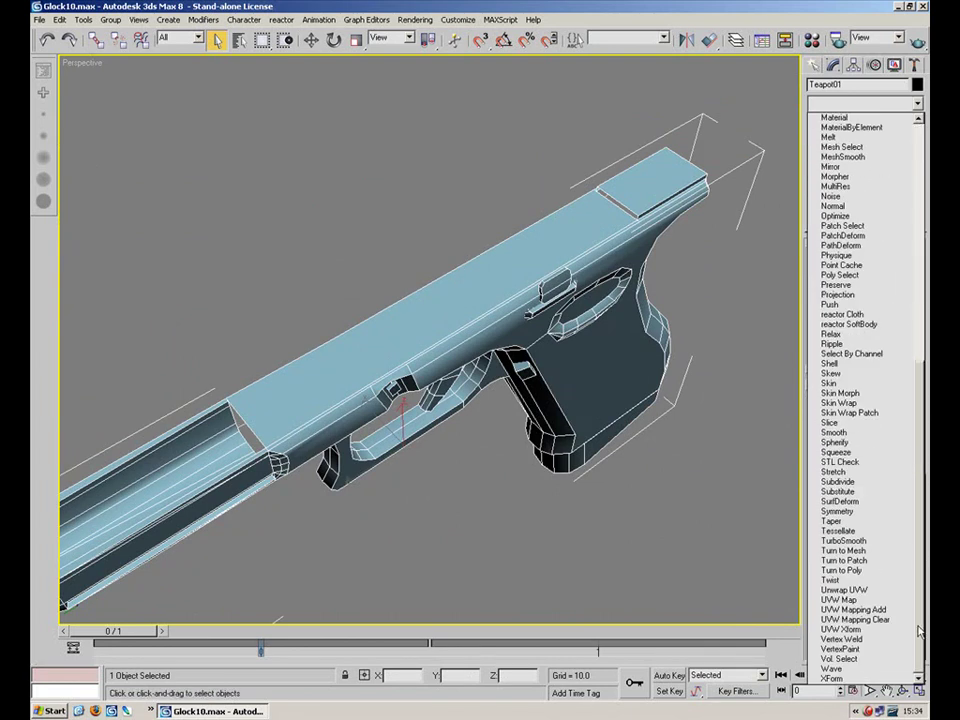
click(865, 610)
alt+middle_drag(722, 430, 705, 352)
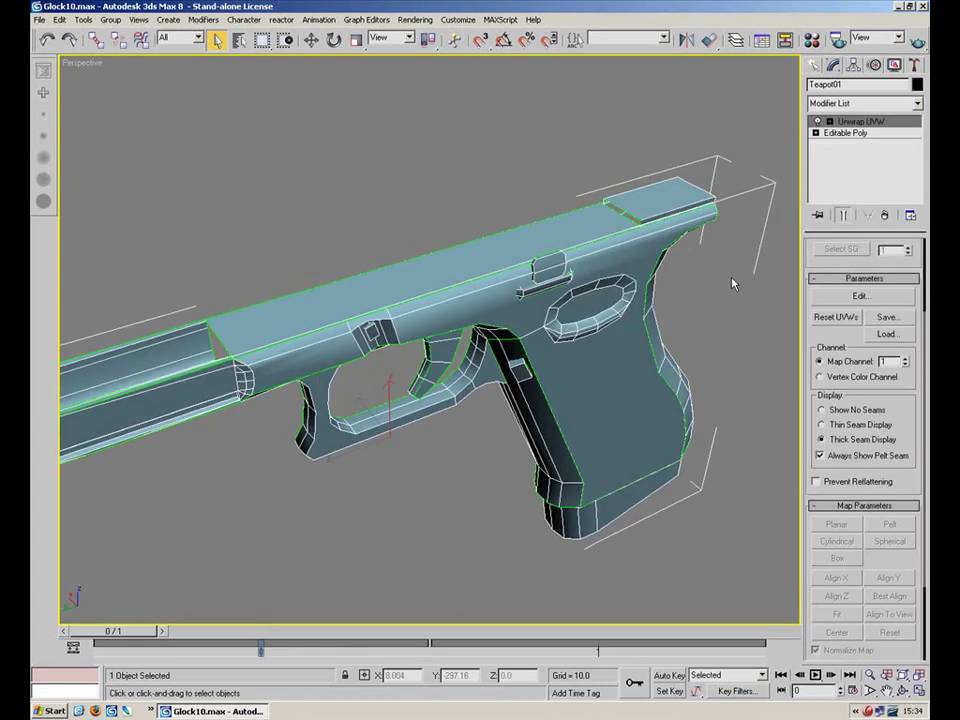
drag(921, 269, 919, 389)
click(862, 407)
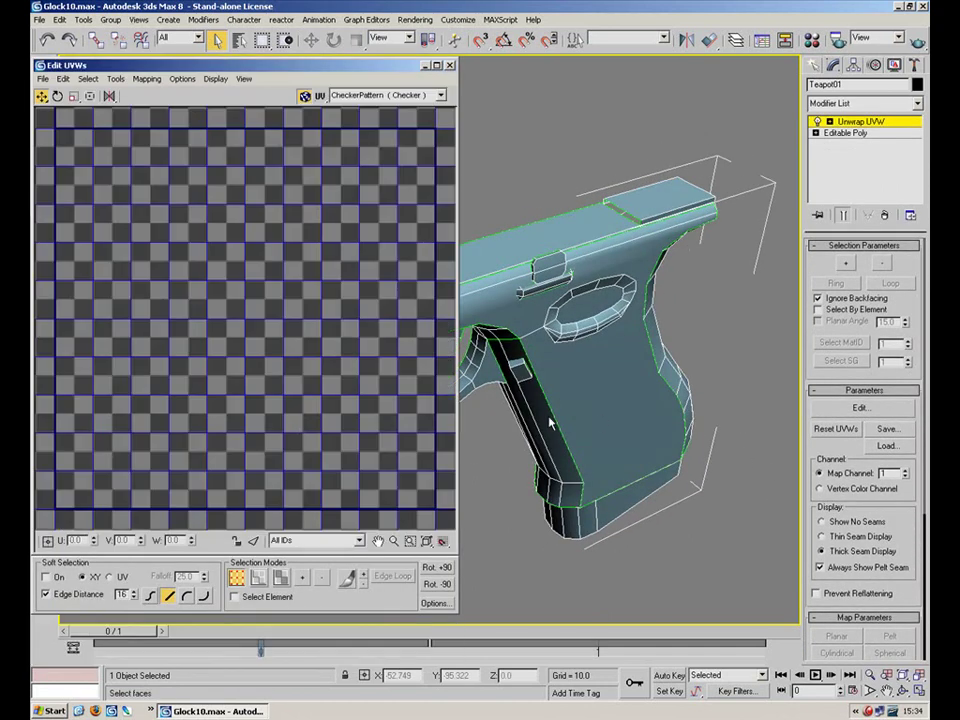
Examine the existing UV layout of the frame, trigger guard and grip pieces near the texture square's corner
scroll(388, 288, up, 4)
middle_drag(354, 411, 310, 580)
scroll(361, 489, down, 6)
middle_drag(355, 363, 325, 243)
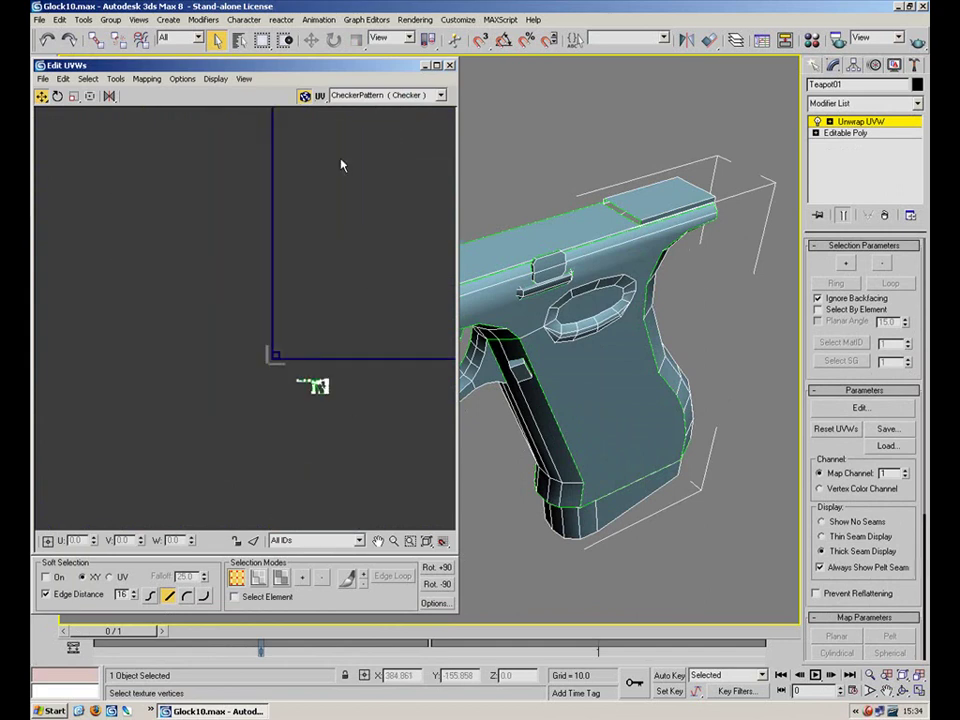
scroll(317, 444, up, 8)
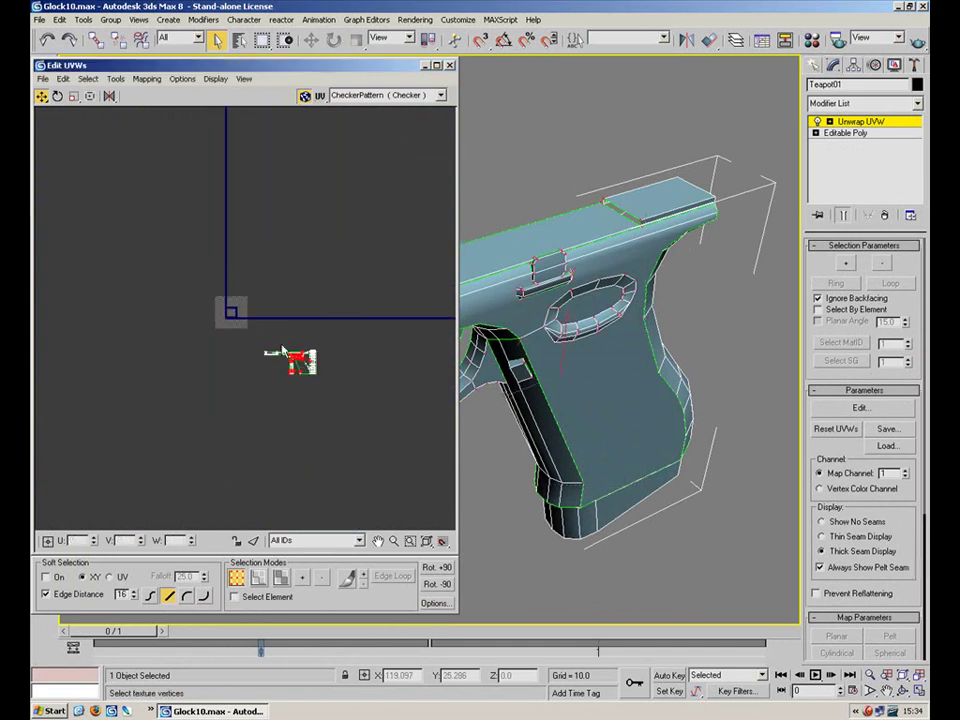
scroll(430, 250, down, 3)
middle_drag(428, 225, 324, 429)
scroll(326, 262, down, 5)
middle_drag(364, 170, 229, 303)
scroll(229, 303, down, 2)
drag(272, 235, 111, 312)
click(184, 258)
scroll(328, 306, up, 6)
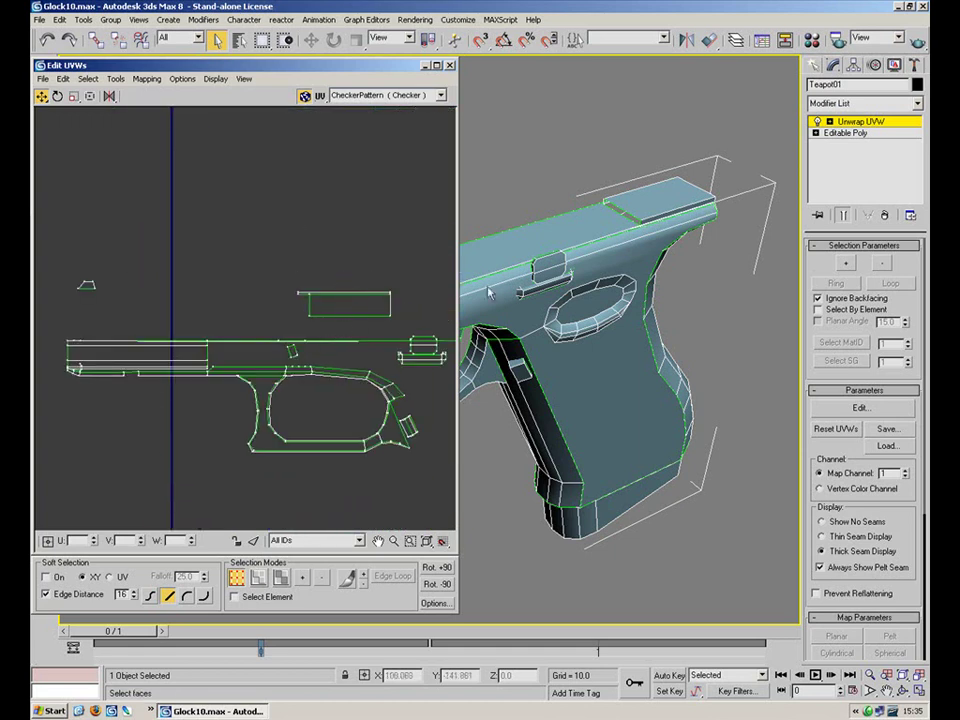
Select the frame's long top face together with the thin rim and rail-top faces on both sides of the front opening
click(829, 121)
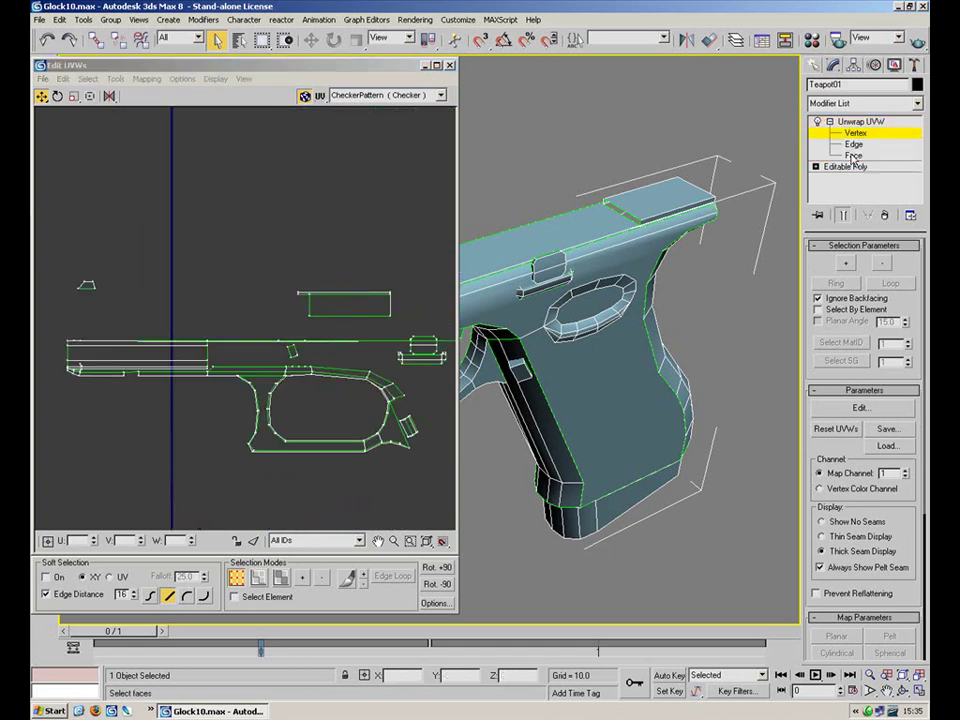
click(853, 155)
click(425, 66)
alt+middle_drag(392, 305, 441, 392)
scroll(441, 392, up, 4)
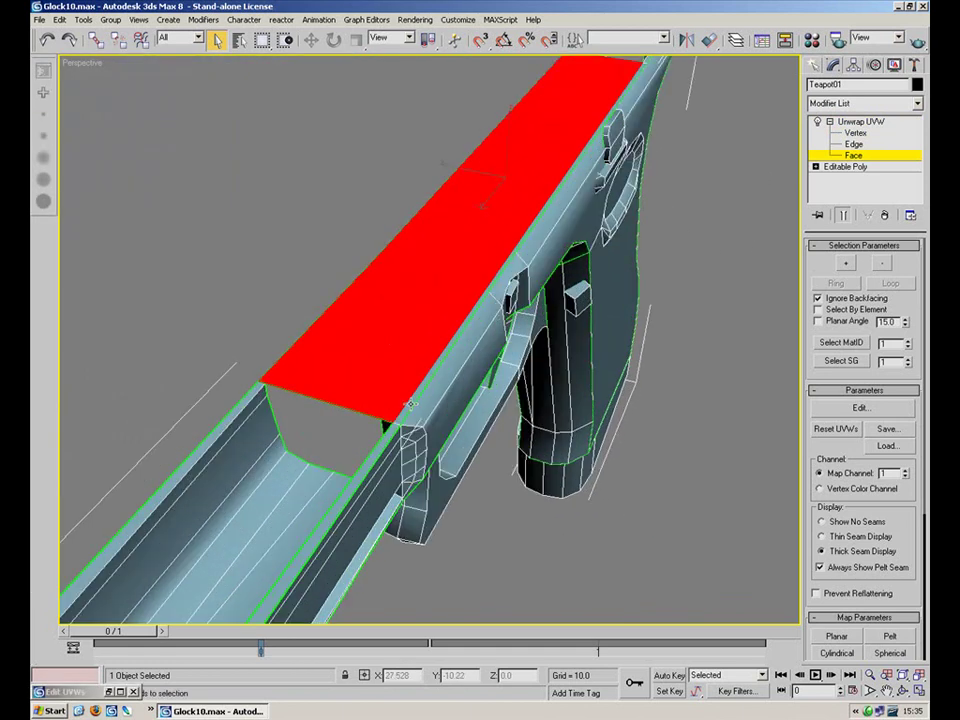
ctrl+click(411, 403)
ctrl+click(382, 439)
ctrl+click(237, 413)
alt+middle_drag(414, 263, 639, 197)
scroll(517, 346, up, 3)
alt+middle_drag(517, 346, 491, 336)
ctrl+click(324, 292)
alt+middle_drag(324, 292, 530, 240)
middle_drag(530, 240, 672, 288)
scroll(672, 288, down, 3)
alt+middle_drag(429, 313, 572, 322)
Apply planar mapping to the selected top faces and align the projection to the Z axis
click(836, 636)
scroll(885, 458, down, 5)
click(836, 467)
click(845, 488)
alt+middle_drag(782, 362, 542, 377)
scroll(484, 279, down, 5)
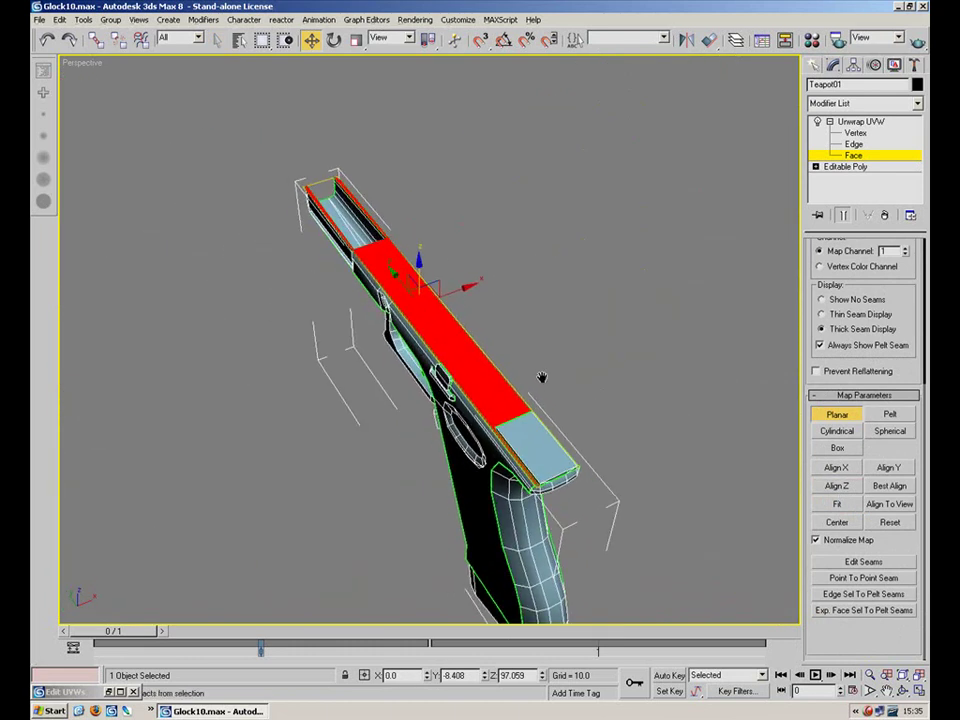
Bring up the UV editor and turn off Normalize Map for the planar projection of the top faces
drag(903, 323, 903, 425)
click(860, 287)
scroll(320, 245, up, 10)
scroll(327, 270, up, 5)
middle_drag(126, 403, 270, 339)
scroll(270, 349, up, 6)
middle_drag(446, 236, 262, 299)
scroll(300, 320, down, 5)
middle_drag(425, 290, 232, 350)
scroll(290, 374, down, 6)
scroll(281, 381, up, 8)
drag(898, 643, 876, 562)
click(849, 541)
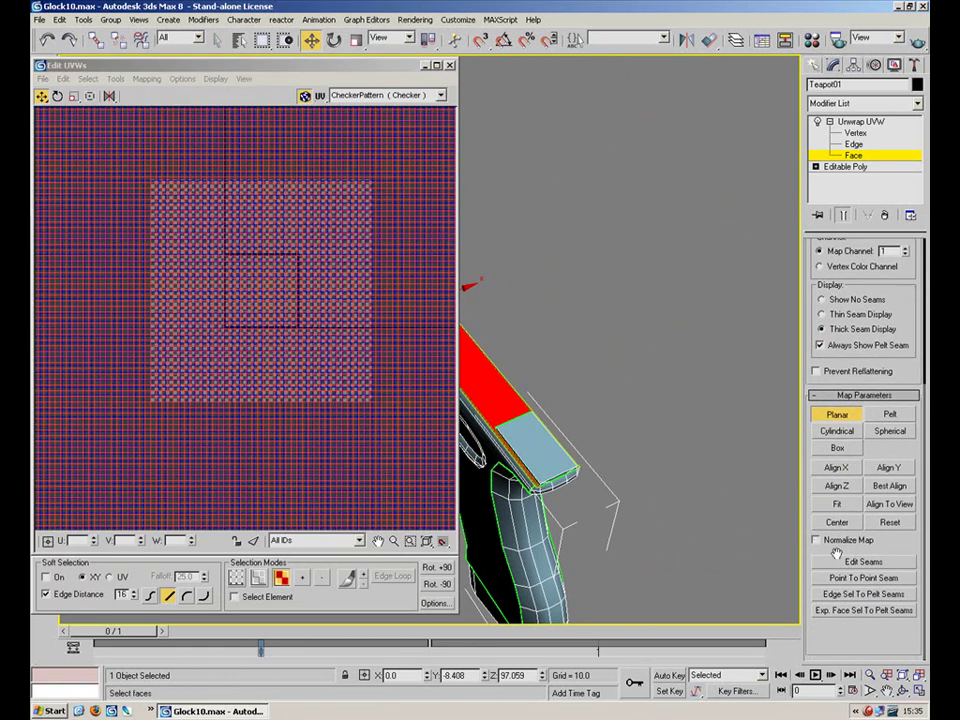
scroll(244, 279, up, 6)
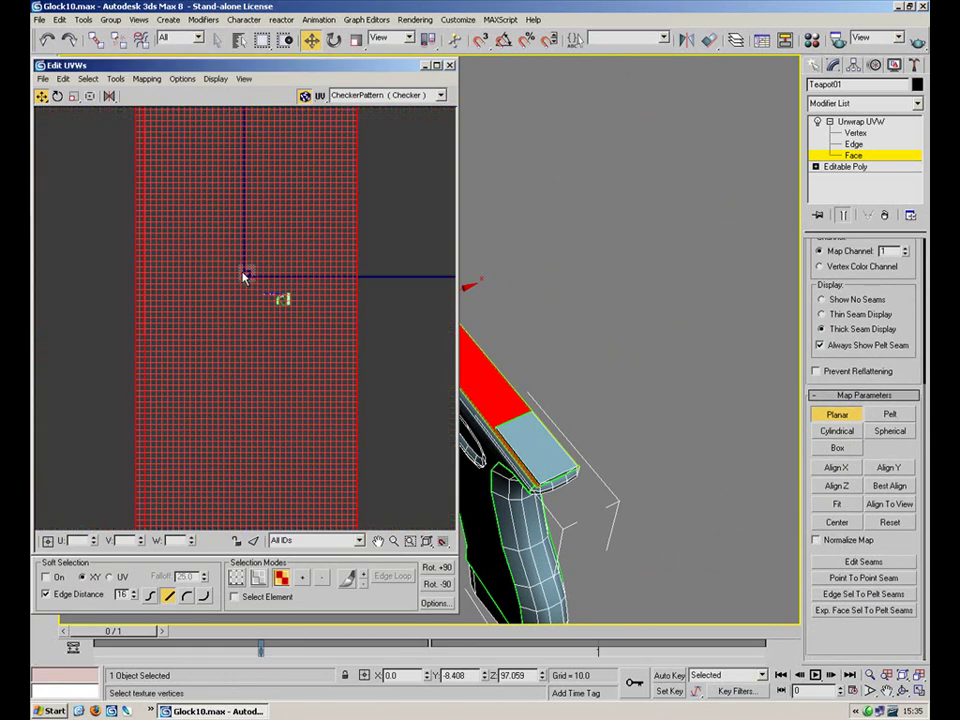
scroll(256, 245, down, 5)
Finish the planar mapping and scale the oversized top-face cluster down in the UV editor
key(r)
click(821, 414)
drag(261, 261, 190, 403)
scroll(205, 264, up, 5)
middle_drag(396, 183, 265, 228)
scroll(284, 222, up, 2)
middle_drag(315, 290, 257, 336)
Rotate the top-face cluster 90 degrees with angle snap on, and move it down just above the pistol's other UV pieces
click(59, 97)
drag(253, 229, 246, 204)
key(ctrl+z)
click(506, 46)
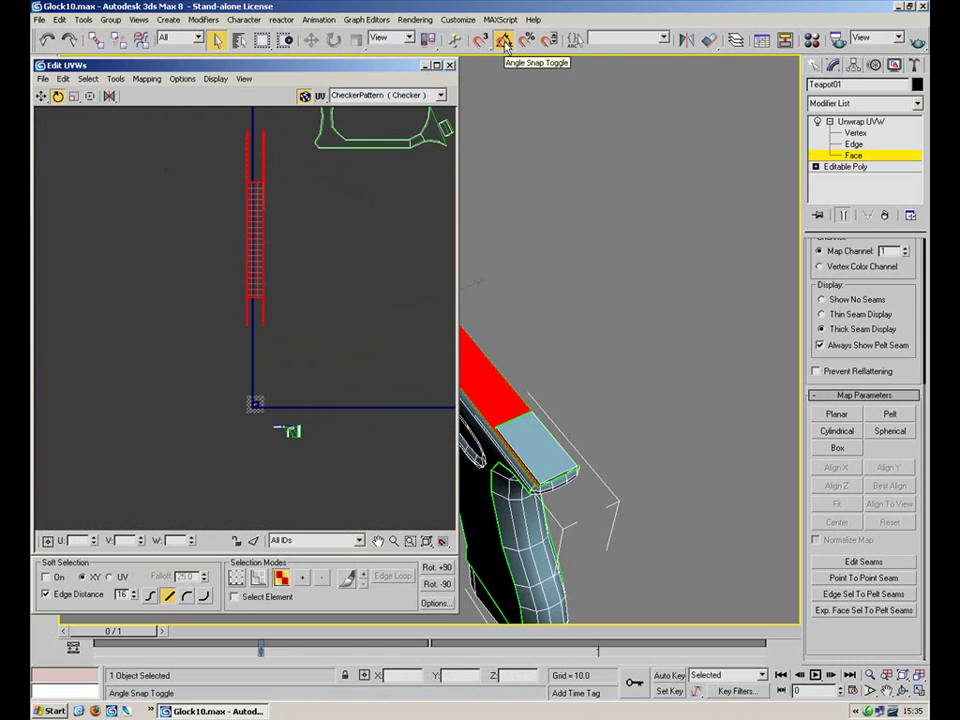
click(505, 45)
drag(321, 236, 257, 113)
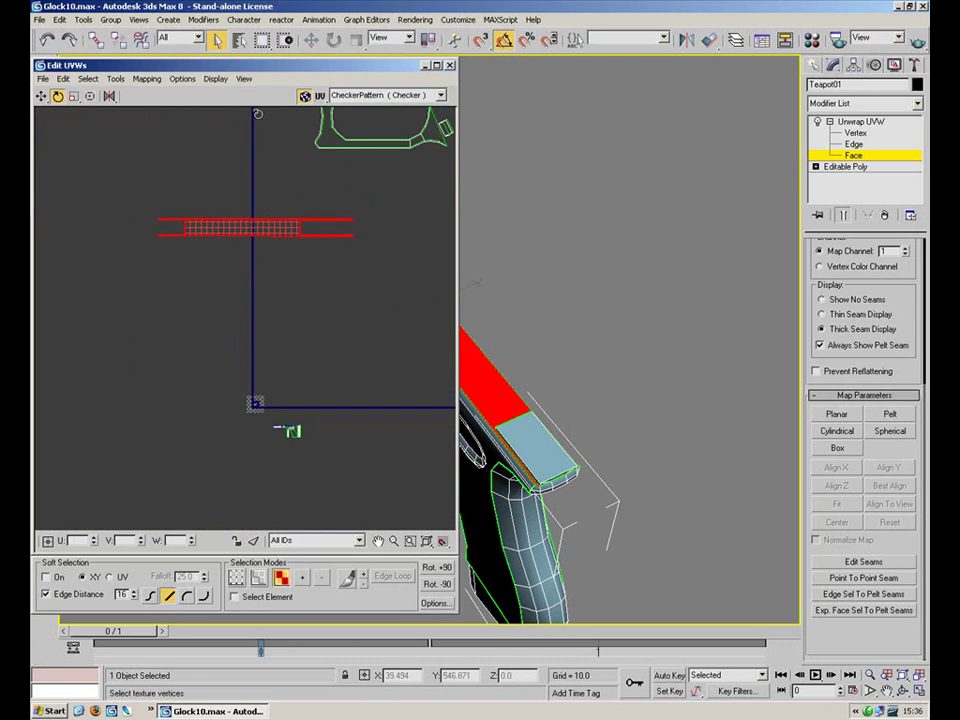
click(41, 96)
drag(274, 331, 281, 405)
scroll(297, 387, up, 4)
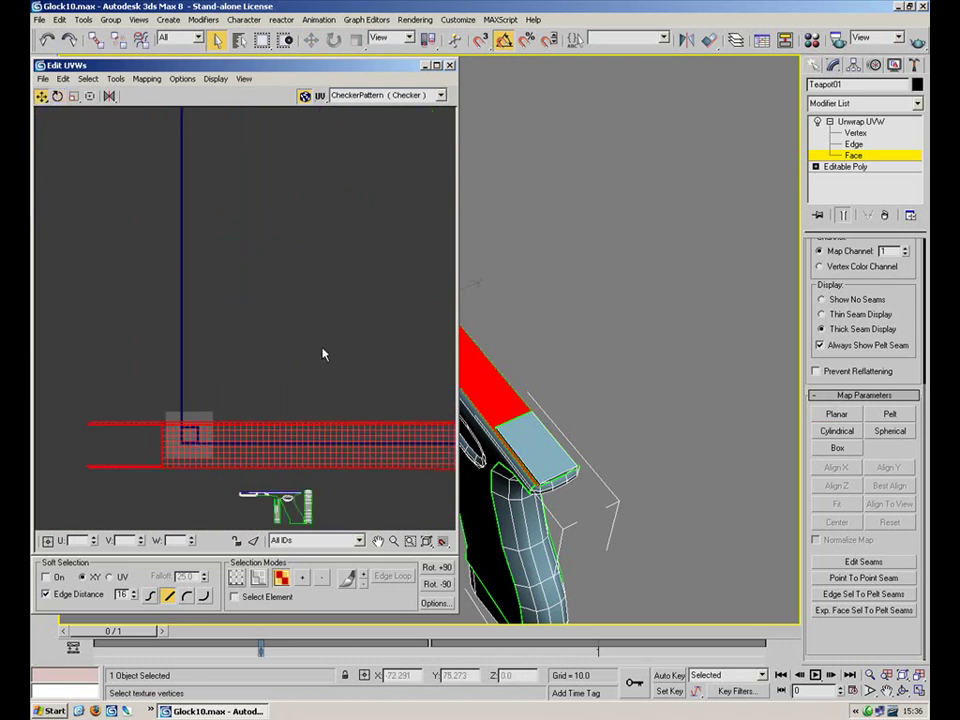
Leave face editing and close the UV editor
click(579, 341)
middle_drag(560, 332, 679, 260)
drag(693, 212, 538, 388)
click(841, 156)
click(450, 65)
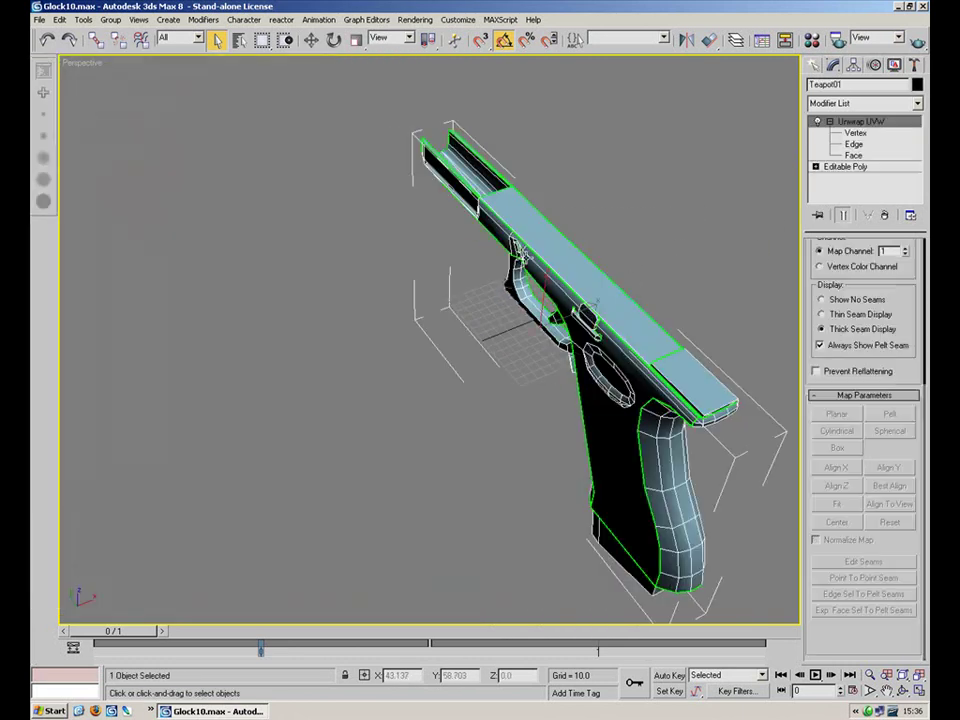
Set the rotation's reference coordinate system to Local and check the rotate transform values and snap settings
right_click(336, 42)
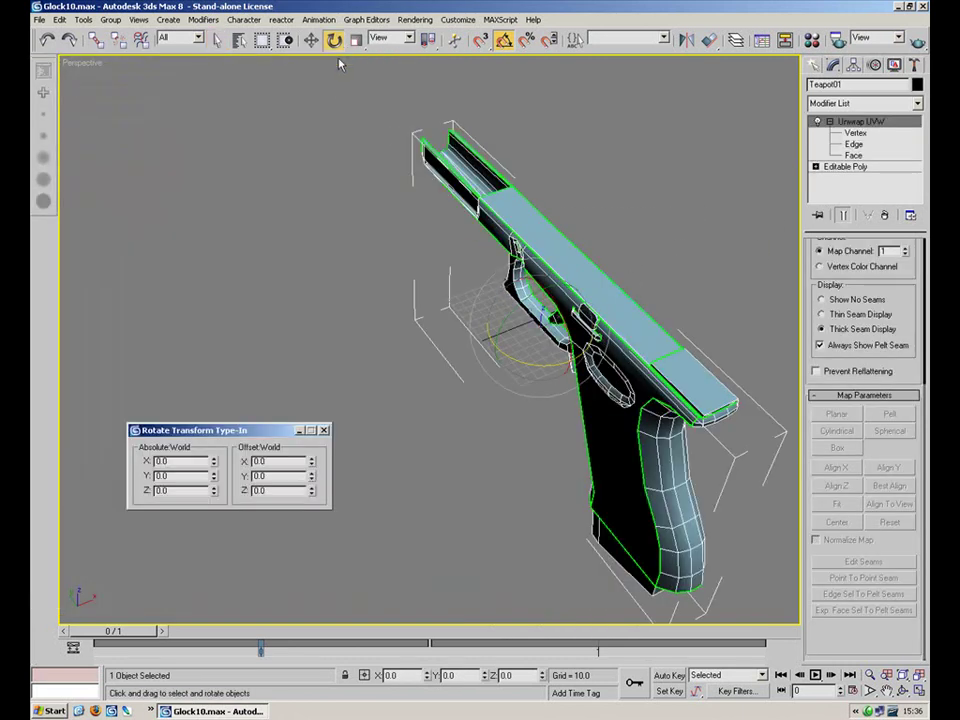
click(323, 431)
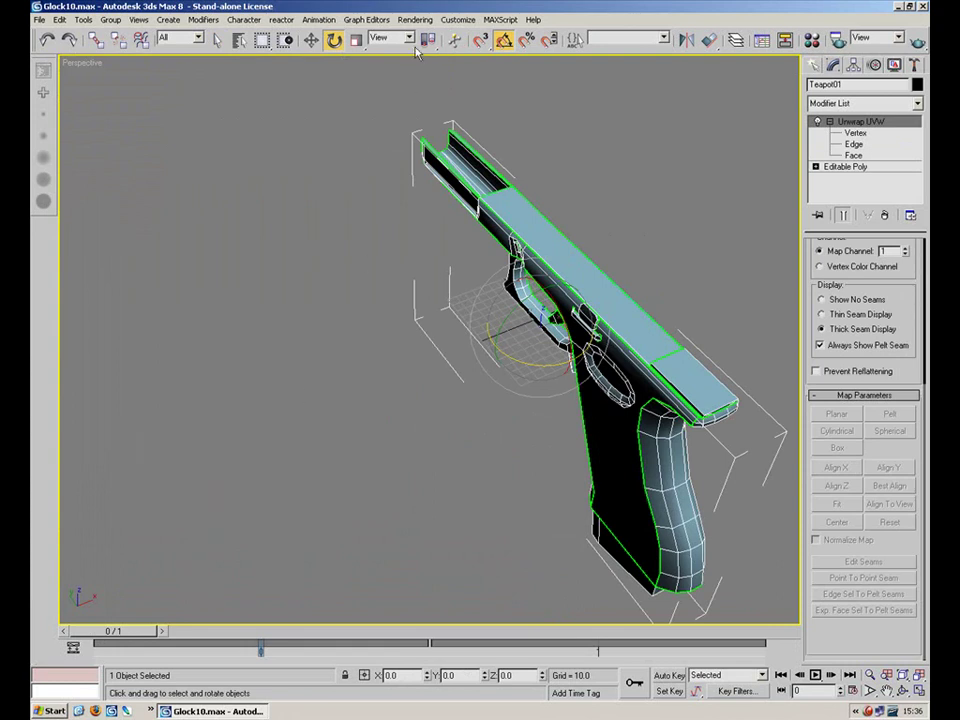
click(393, 37)
click(386, 86)
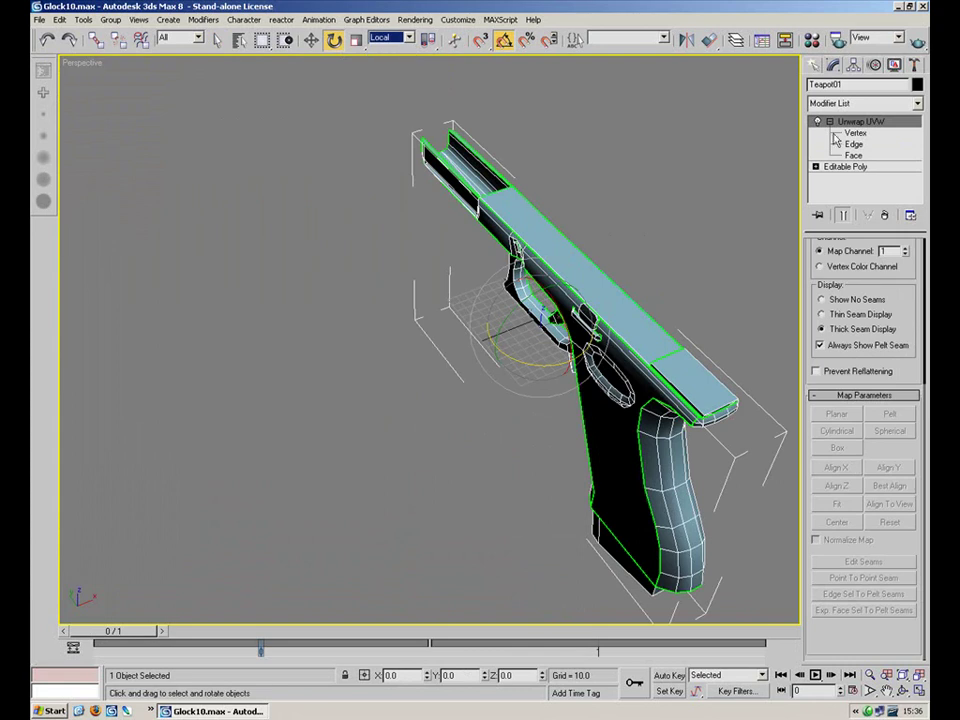
right_click(505, 42)
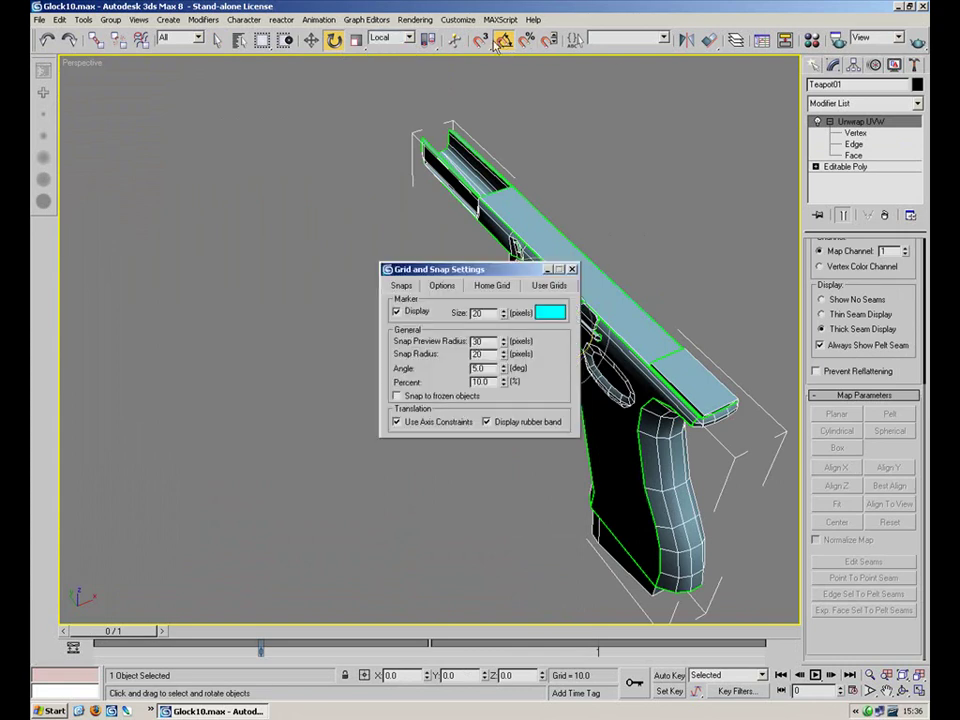
right_click(334, 40)
click(324, 430)
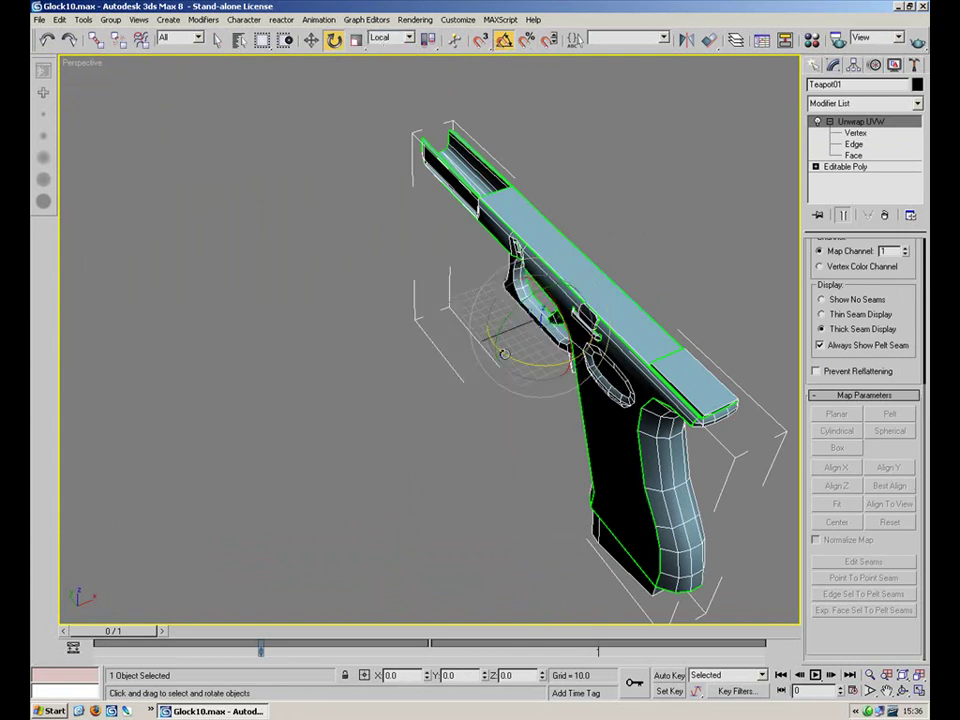
Return to the Unwrap UVW face level, reopen the UV editor, and switch to edge selection
click(853, 155)
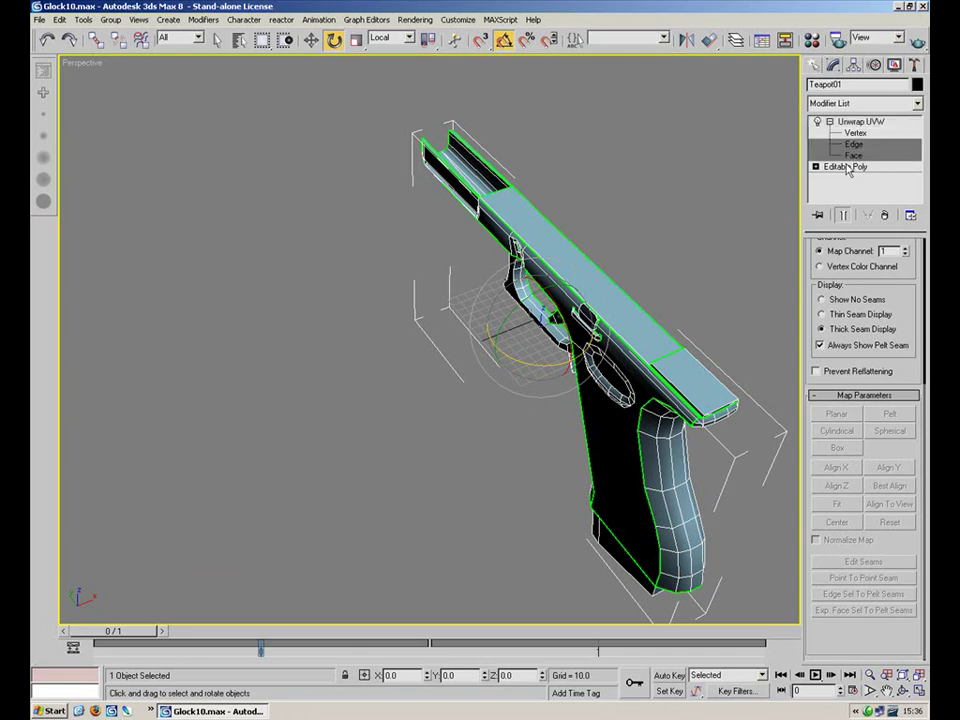
scroll(888, 397, up, 5)
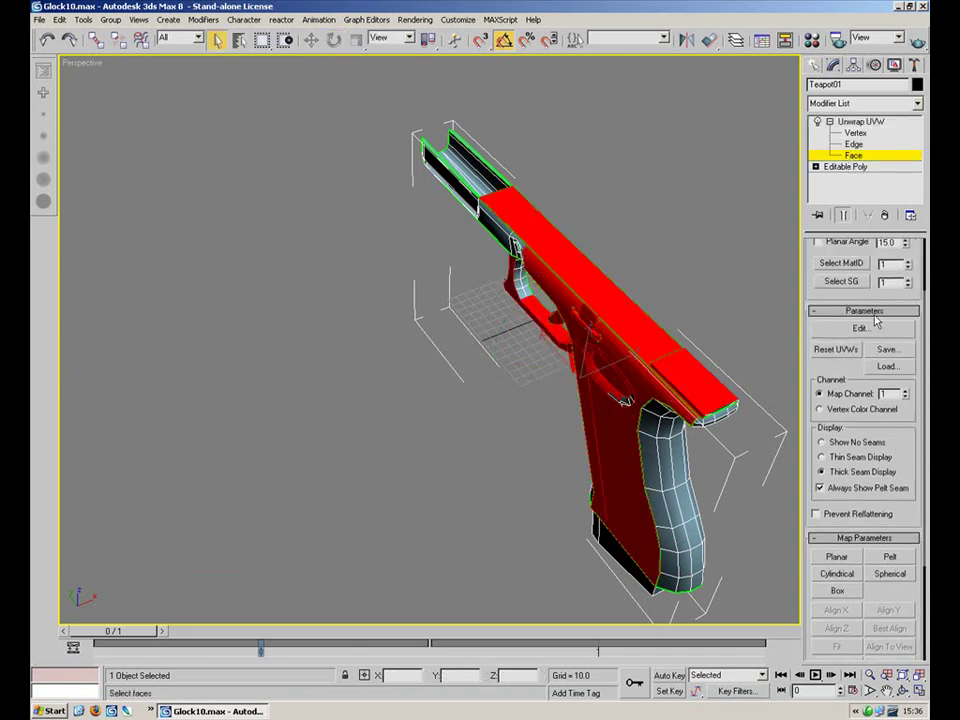
click(860, 328)
middle_drag(275, 267, 265, 262)
middle_drag(206, 334, 279, 281)
scroll(280, 283, up, 3)
key(2)
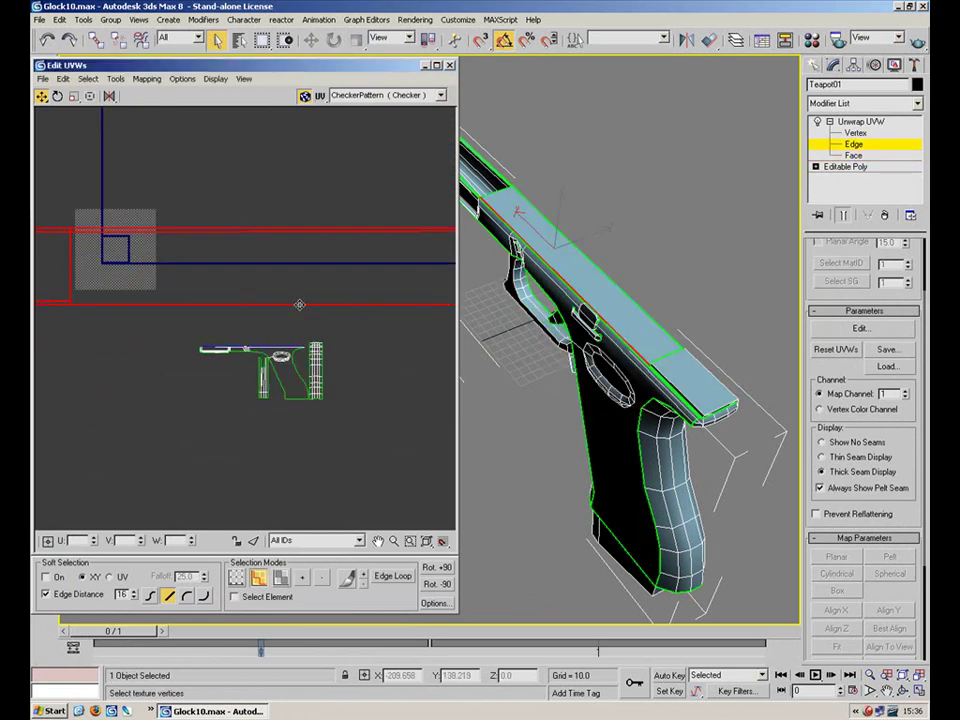
Select the frame-top strip's lower and upper border edges in turn to find the edges that match the frame's side
click(311, 281)
drag(265, 326, 265, 328)
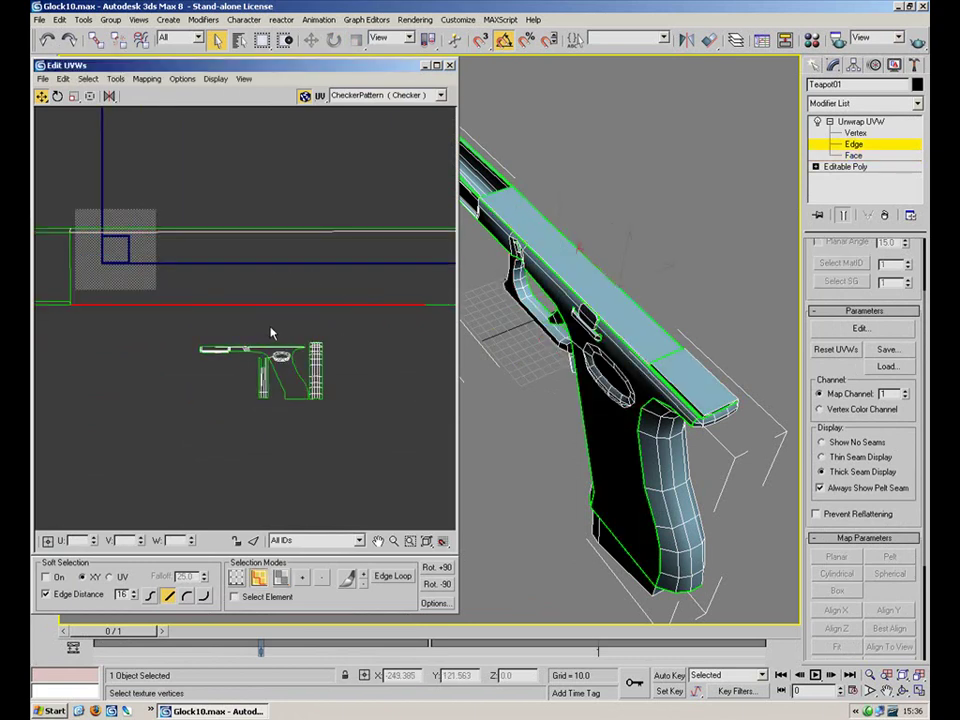
scroll(269, 332, up, 8)
scroll(285, 230, down, 6)
middle_drag(288, 210, 273, 315)
drag(300, 199, 284, 235)
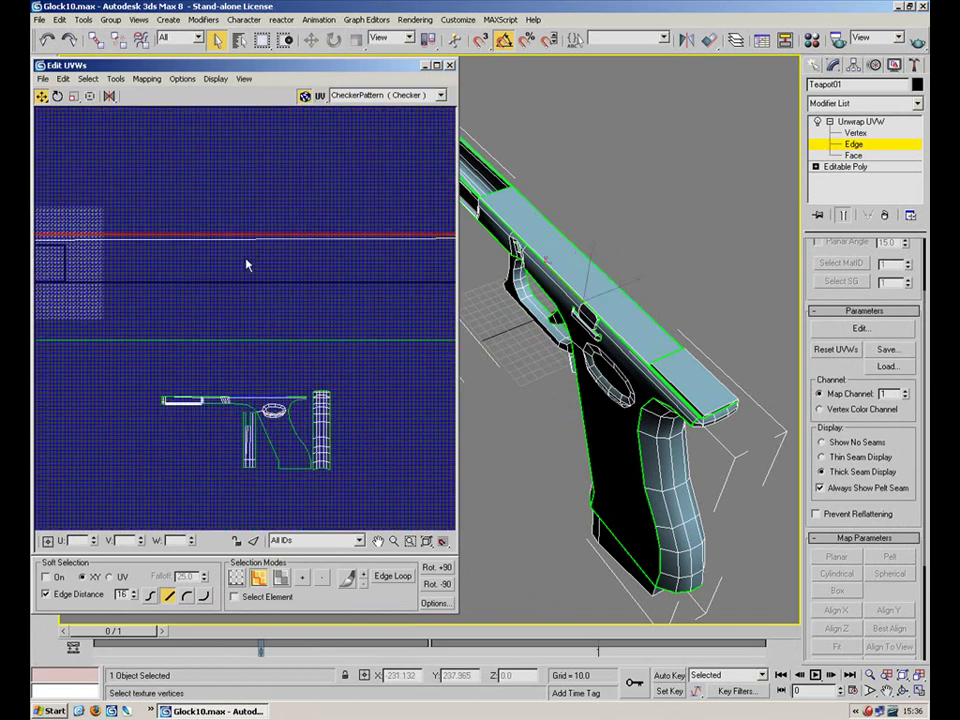
middle_drag(219, 254, 411, 261)
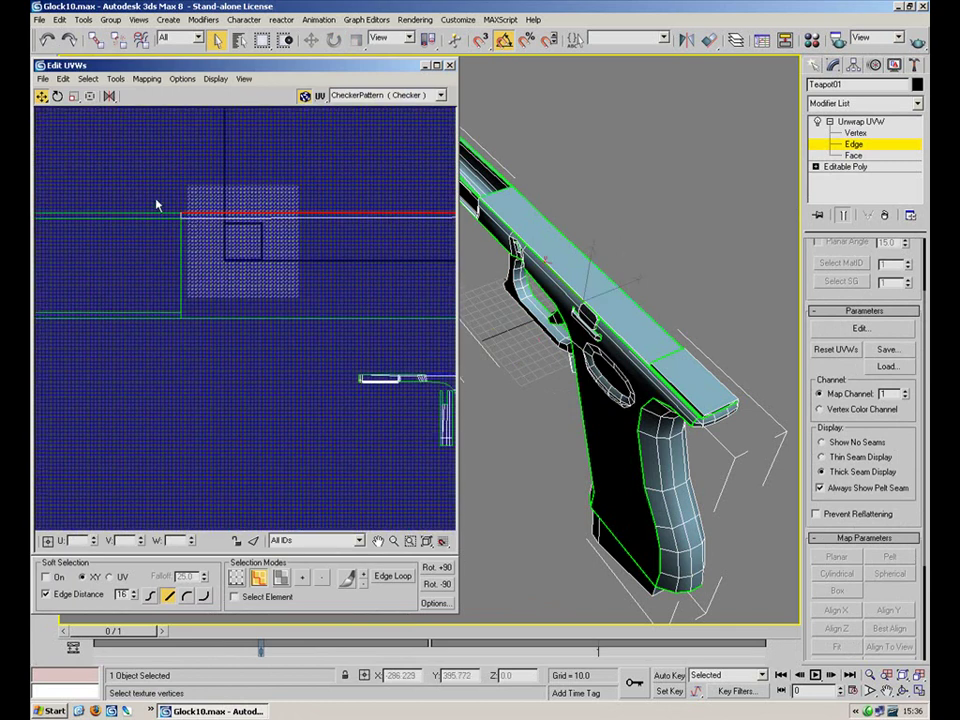
drag(146, 216, 146, 217)
scroll(335, 268, down, 8)
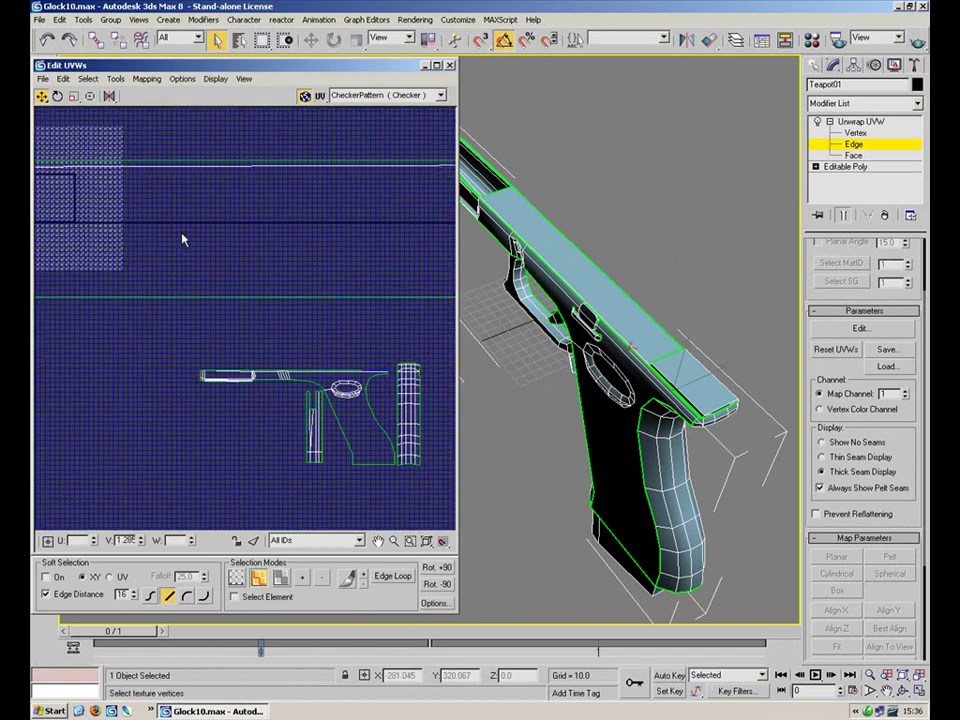
scroll(342, 278, up, 3)
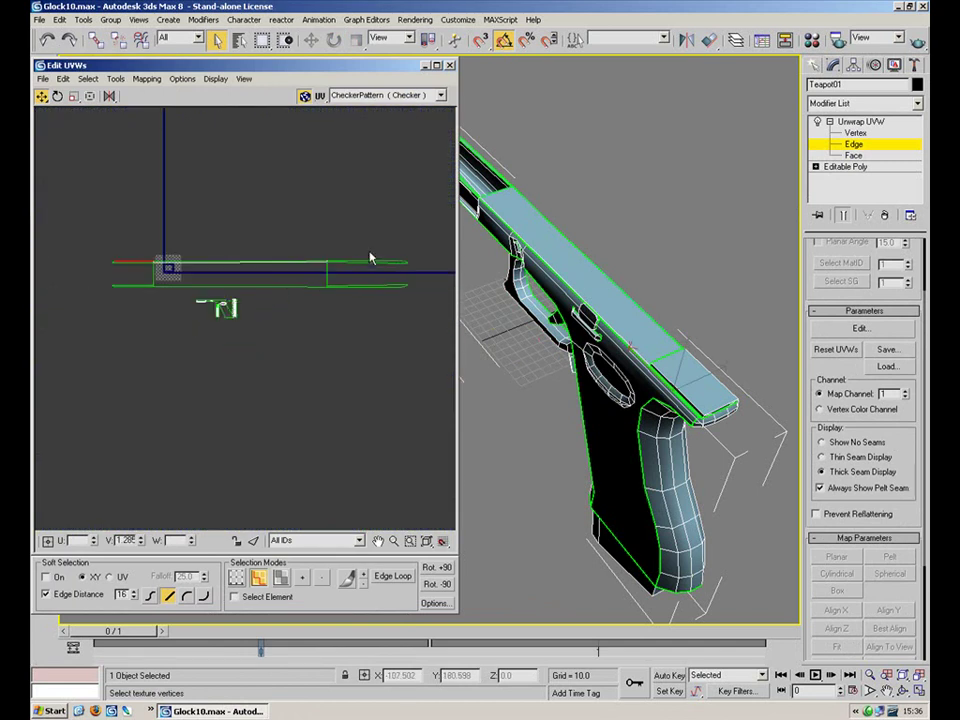
scroll(361, 247, up, 5)
click(380, 286)
scroll(188, 287, down, 4)
Select the entire frame-top strip and mirror it horizontally and vertically to match the frame side's orientation
drag(389, 255, 32, 310)
drag(107, 100, 110, 128)
click(399, 227)
drag(422, 240, 68, 312)
Scale the frame-top strip down close to the size of the frame's side and move it directly above that piece
click(73, 96)
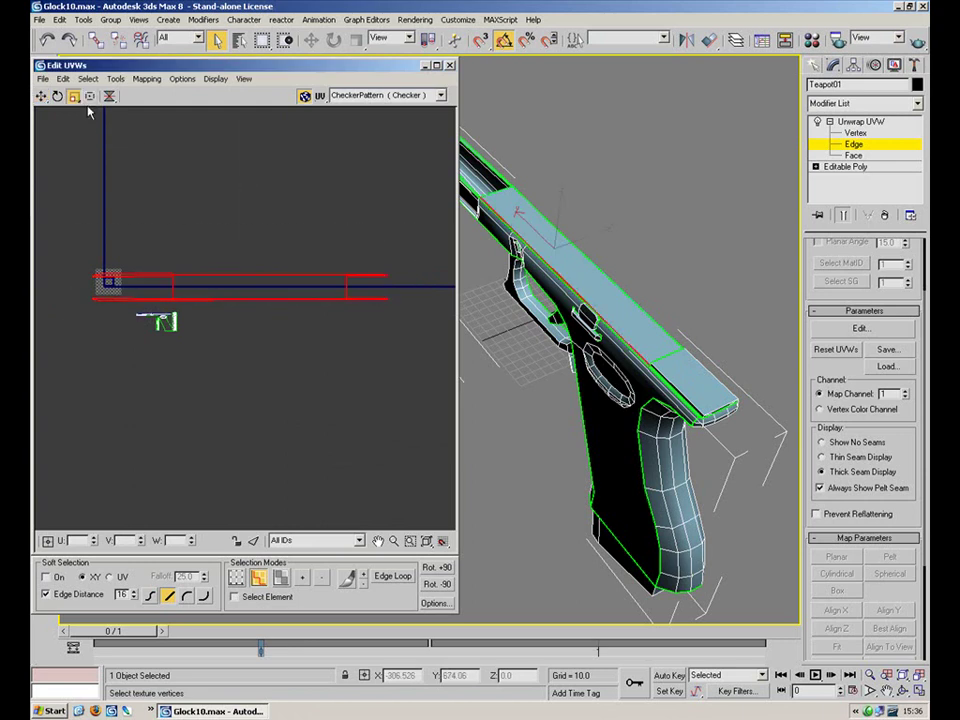
drag(167, 274, 137, 407)
drag(189, 285, 153, 345)
click(41, 96)
drag(206, 286, 138, 302)
click(231, 371)
Select all the seam edges along the upper border of the frame's side piece, from the rear to the muzzle end
scroll(155, 304, up, 5)
scroll(152, 328, up, 4)
middle_drag(225, 294, 315, 266)
scroll(289, 294, up, 2)
key(2)
drag(293, 324, 267, 350)
middle_drag(172, 304, 138, 269)
scroll(227, 301, up, 2)
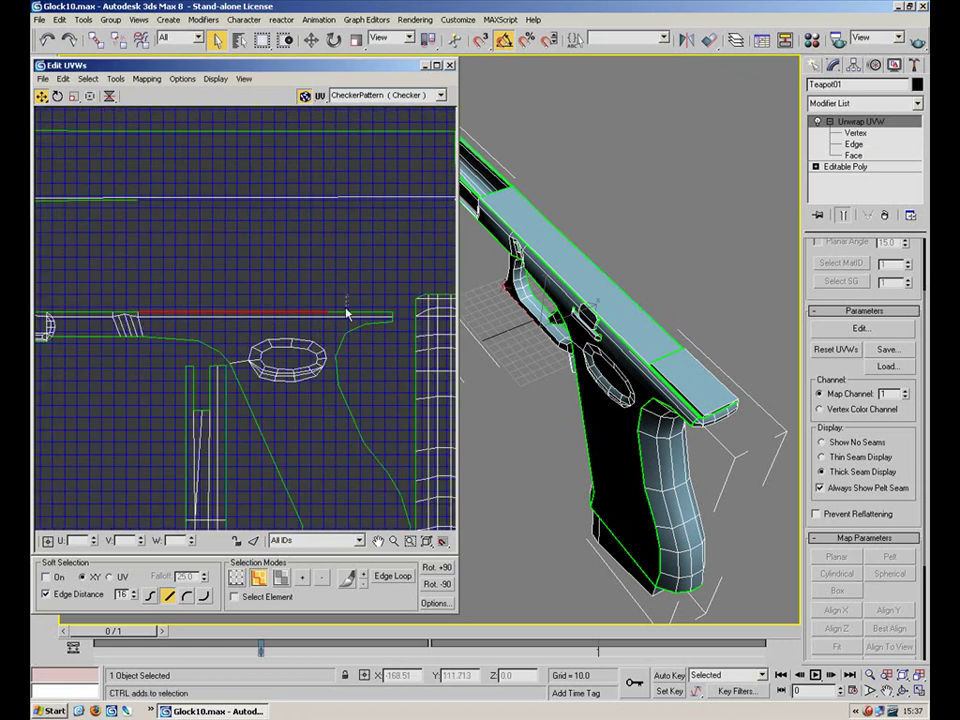
middle_drag(195, 289, 330, 261)
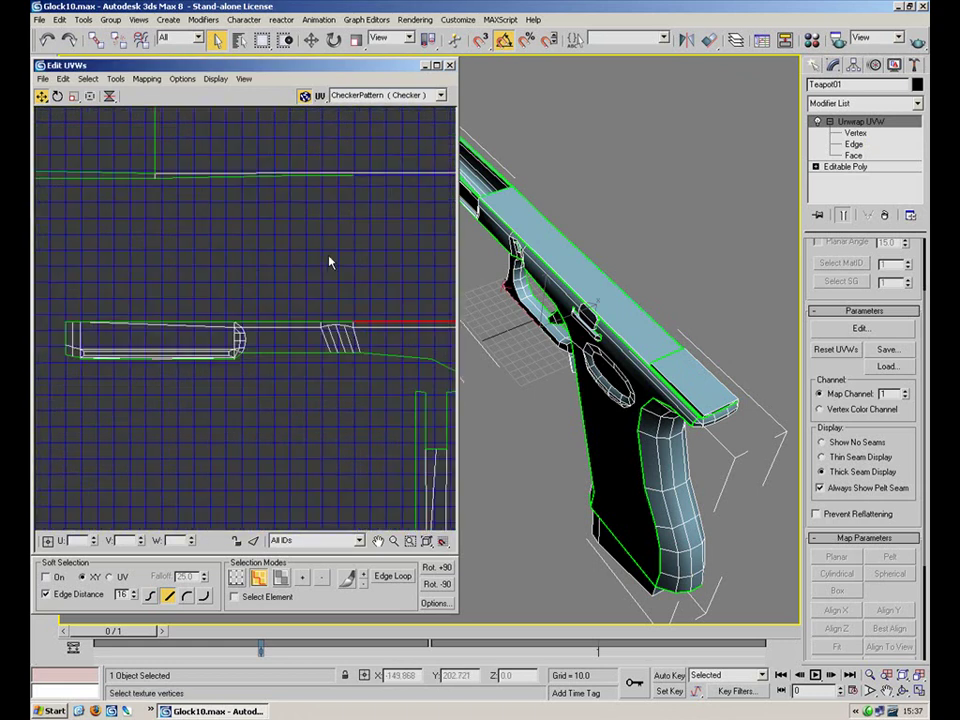
ctrl+drag(346, 324, 341, 332)
ctrl+drag(282, 304, 267, 332)
ctrl+drag(205, 324, 195, 331)
middle_drag(124, 312, 329, 290)
scroll(329, 290, up, 2)
scroll(329, 290, up, 1)
scroll(289, 327, up, 1)
scroll(331, 276, down, 5)
middle_drag(344, 171, 202, 223)
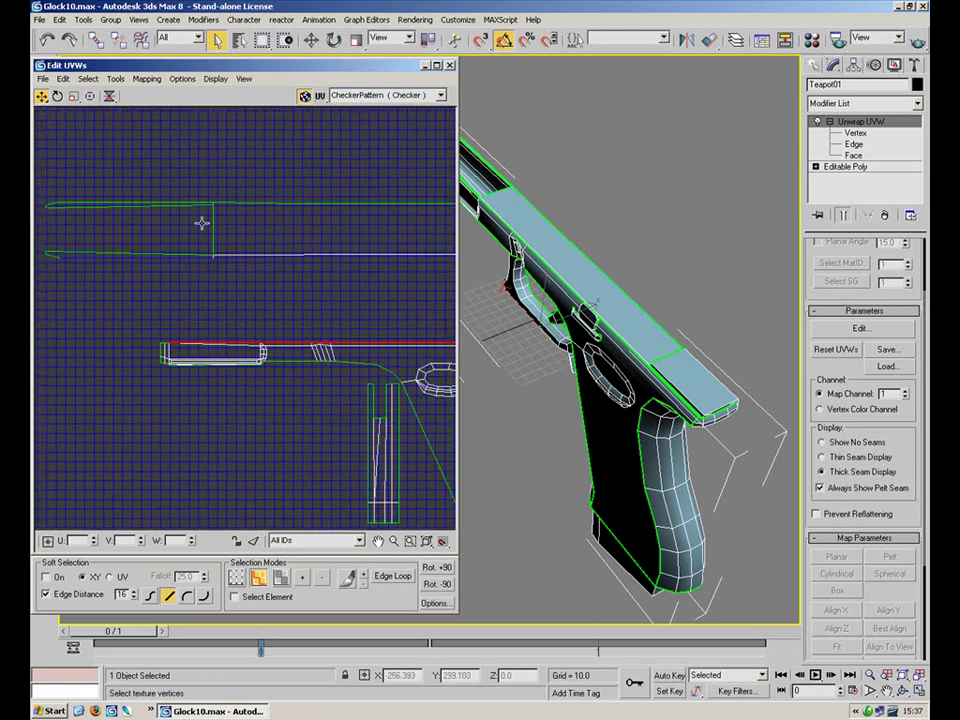
Stitch the frame-top strip to the frame side's upper edges with bias 0.0, keeping Align Clusters and Scale Clusters enabled
click(116, 78)
click(215, 211)
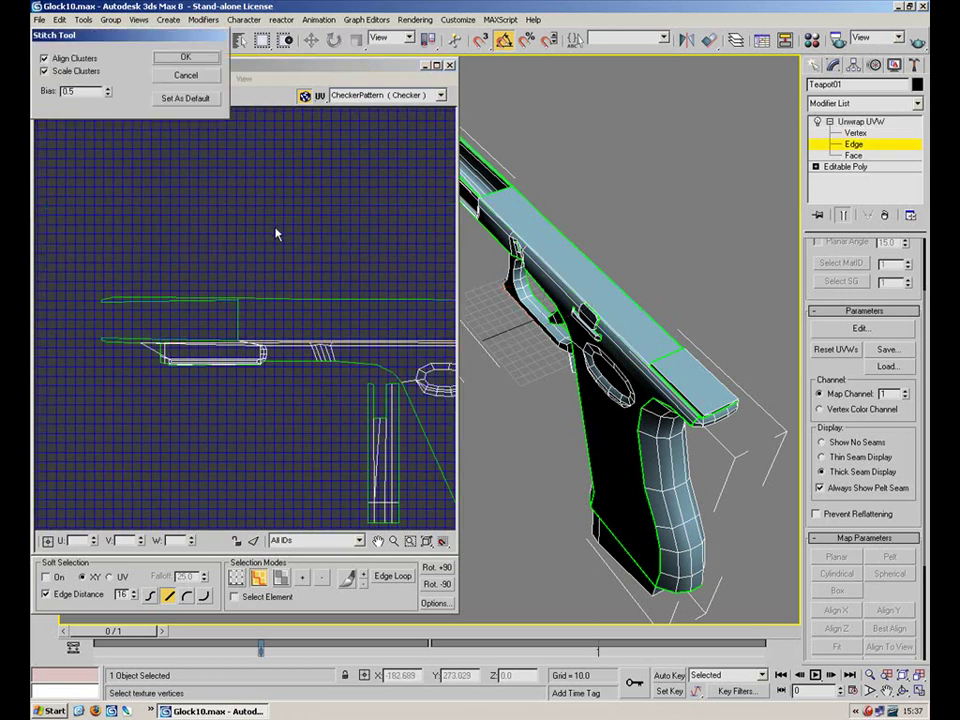
right_click(109, 94)
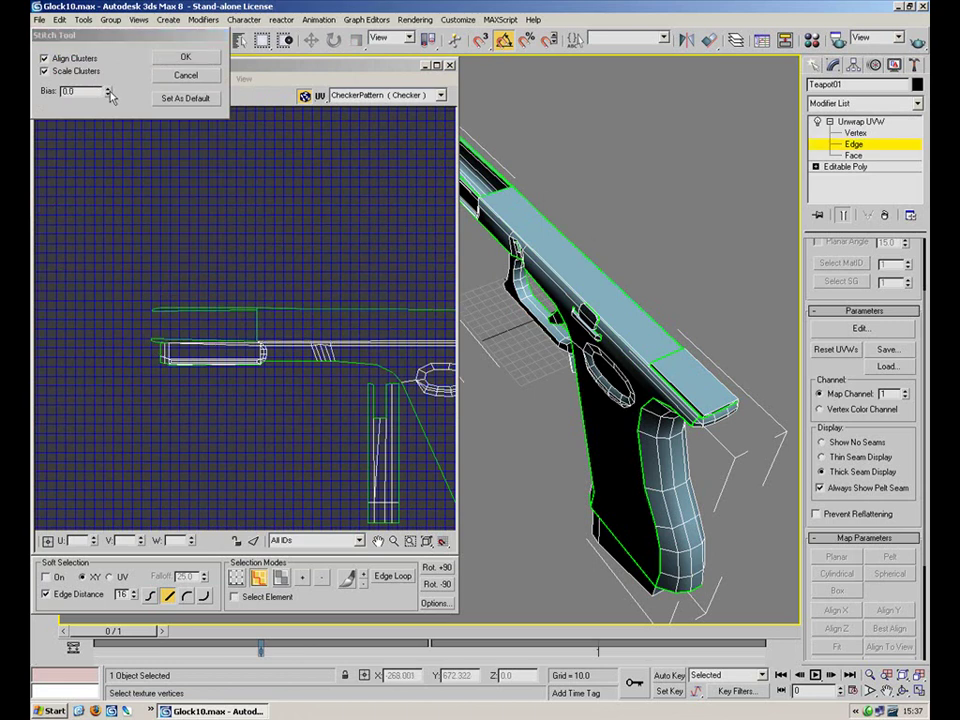
click(88, 74)
click(86, 73)
click(77, 59)
click(77, 59)
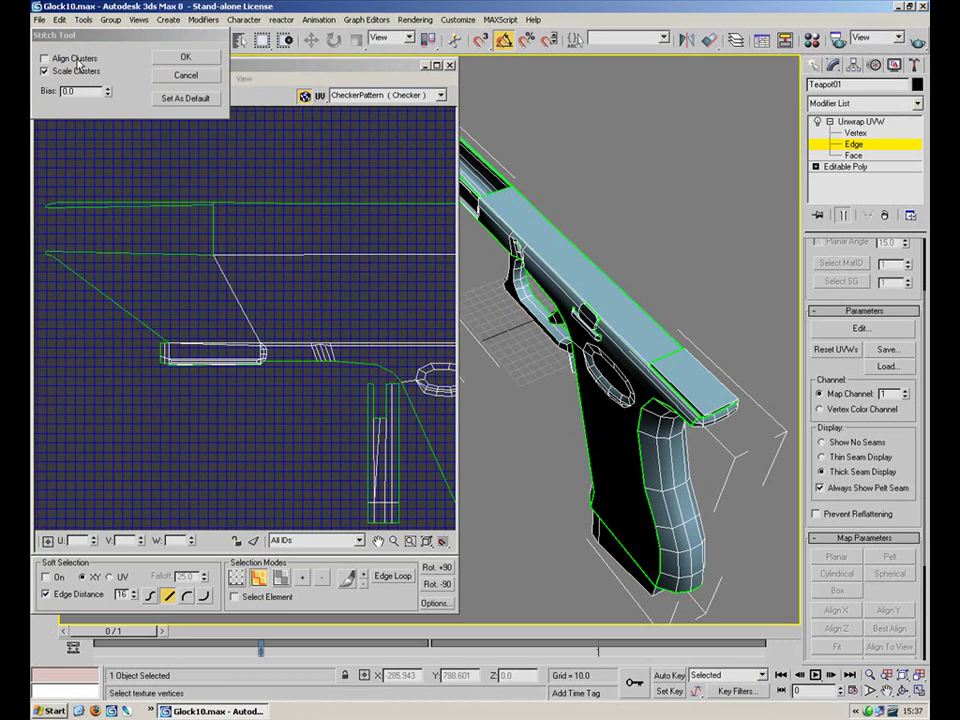
click(77, 59)
click(62, 71)
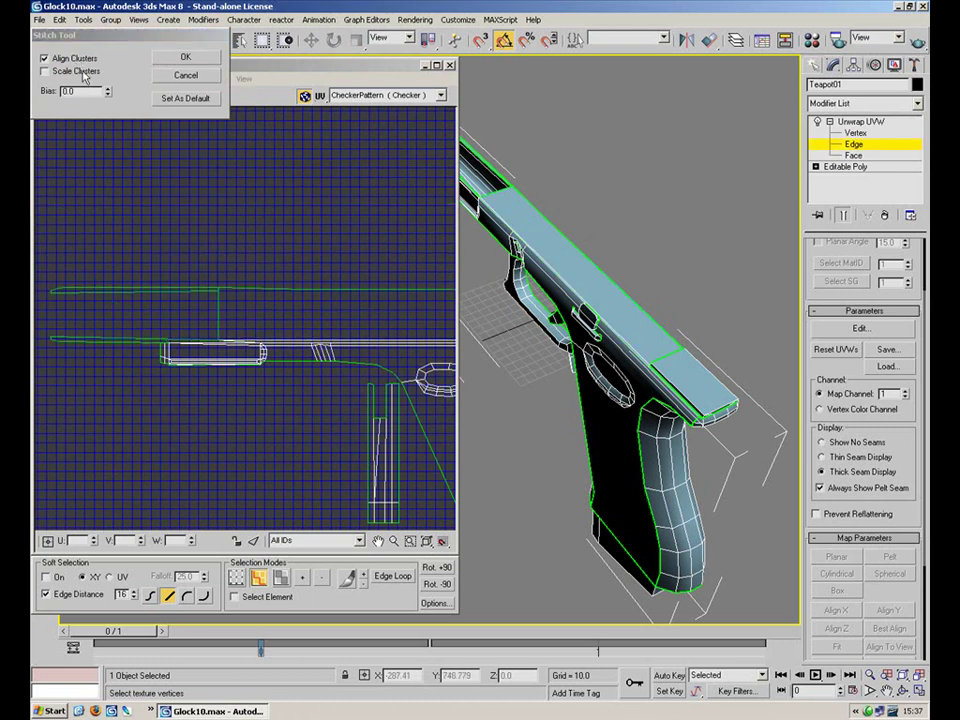
click(85, 78)
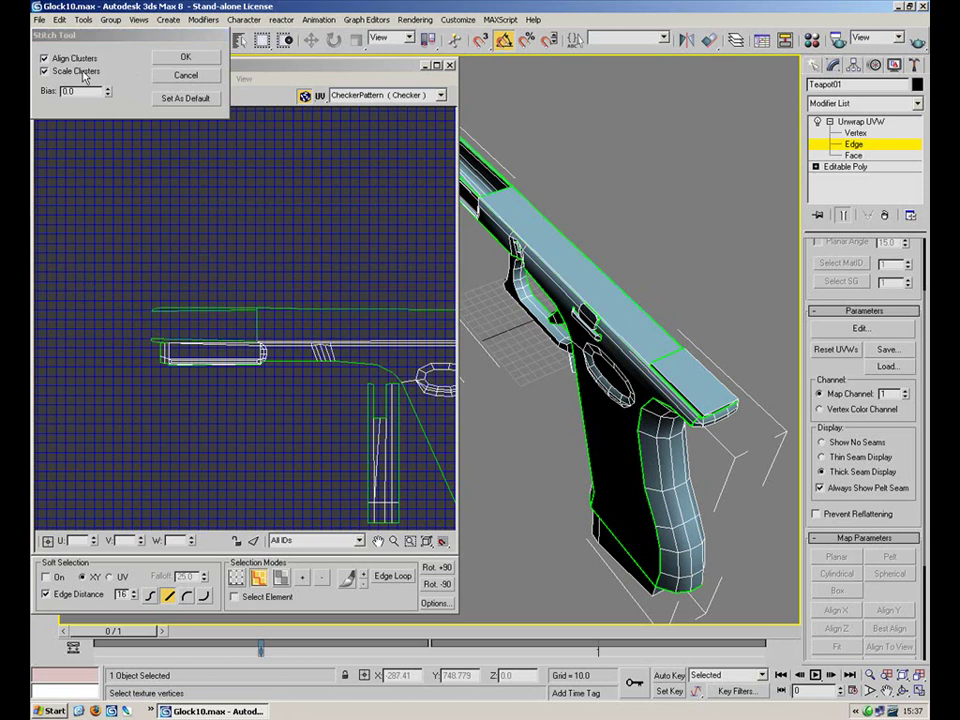
click(201, 58)
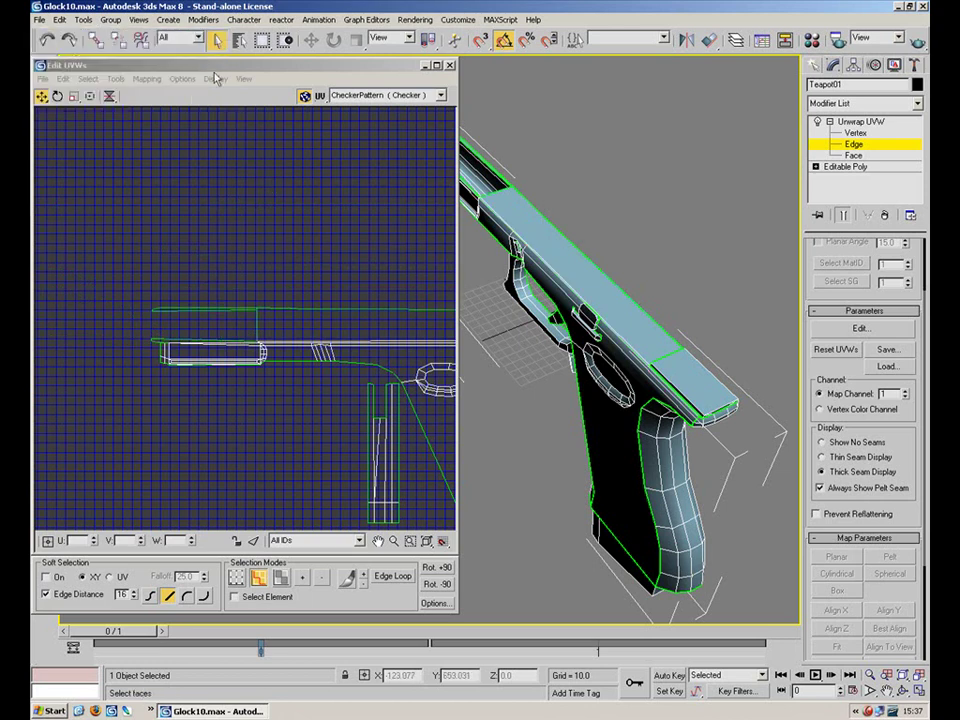
In an enlarged UV editor, shift the stitched strip's rear-end vertices sideways to line up with the rear end of the frame's side
middle_drag(399, 240, 295, 195)
double_click(311, 64)
middle_drag(203, 59, 155, 130)
scroll(458, 262, up, 1)
scroll(458, 262, up, 2)
middle_drag(612, 430, 422, 305)
key(1)
drag(532, 265, 487, 383)
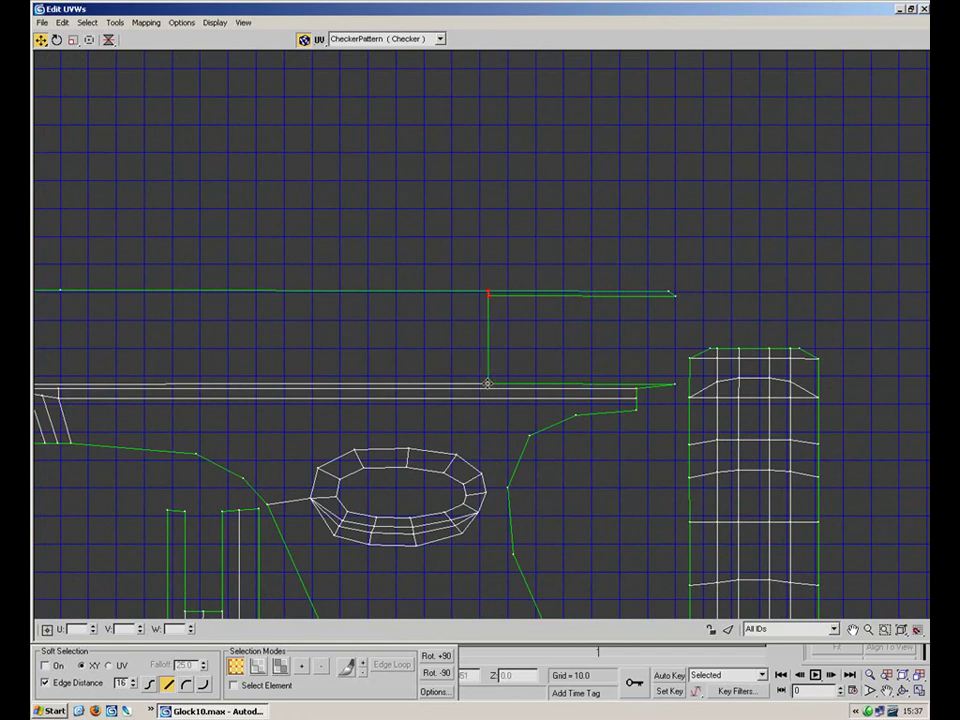
drag(670, 384, 637, 382)
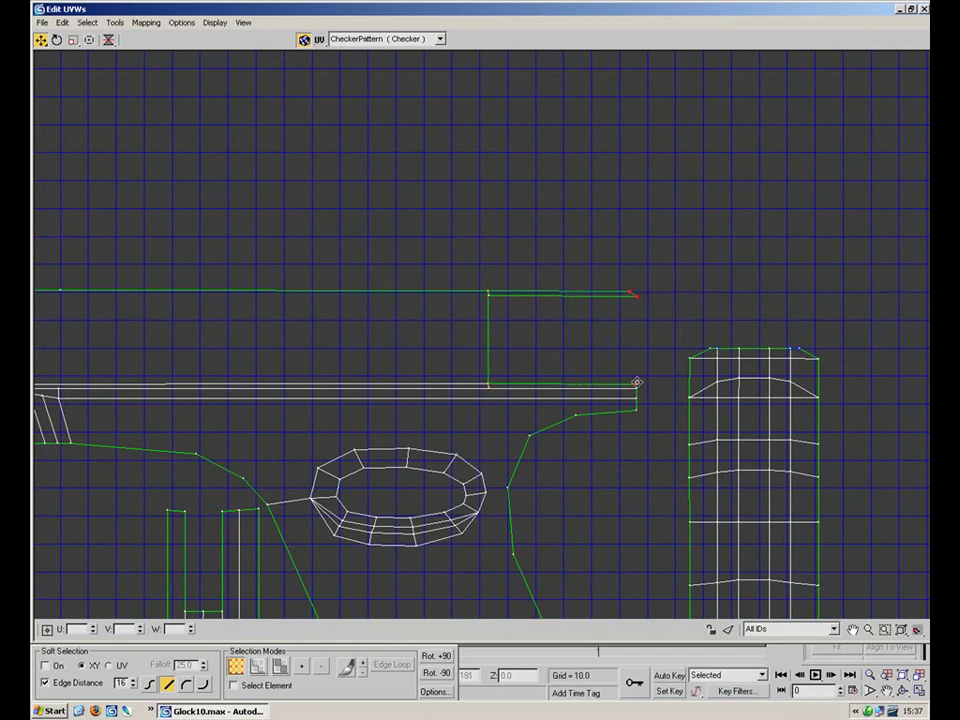
click(546, 360)
Move the strip's muzzle-end vertices sideways to line up with the vertical edges at the muzzle end of the frame's side
middle_drag(465, 232, 850, 237)
middle_drag(291, 328, 448, 308)
scroll(442, 296, up, 3)
drag(364, 208, 366, 416)
middle_drag(376, 273, 714, 270)
middle_drag(262, 286, 378, 282)
drag(245, 412, 239, 424)
drag(298, 420, 345, 423)
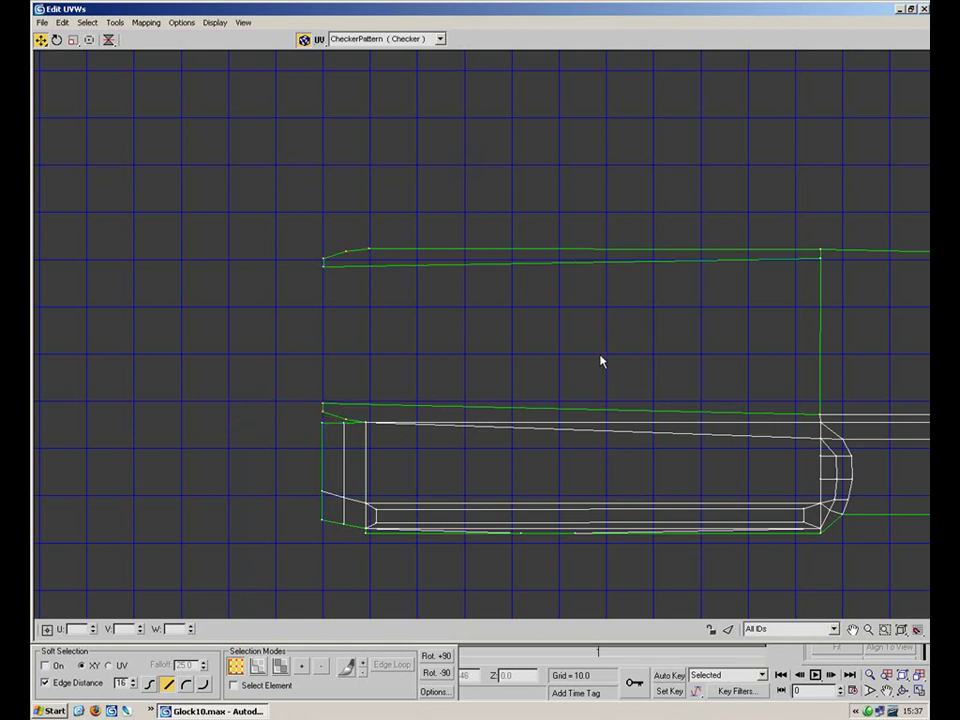
Flatten the strip's upper border by scaling its muzzle-end and middle vertices vertically onto one straight line
middle_drag(655, 365, 354, 326)
scroll(354, 326, down, 3)
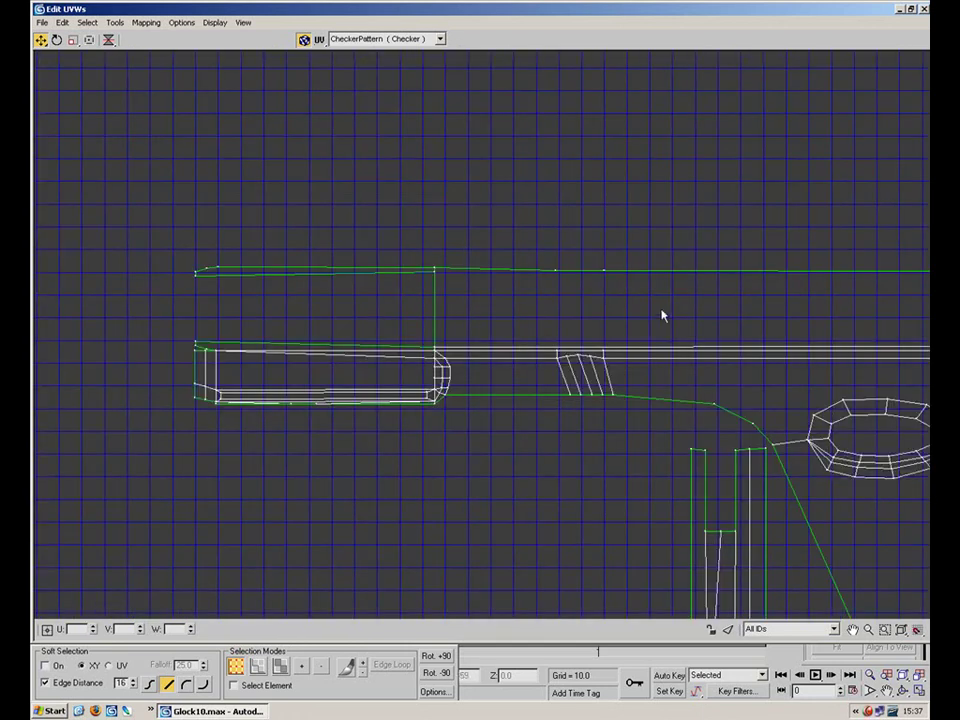
middle_drag(770, 289, 523, 291)
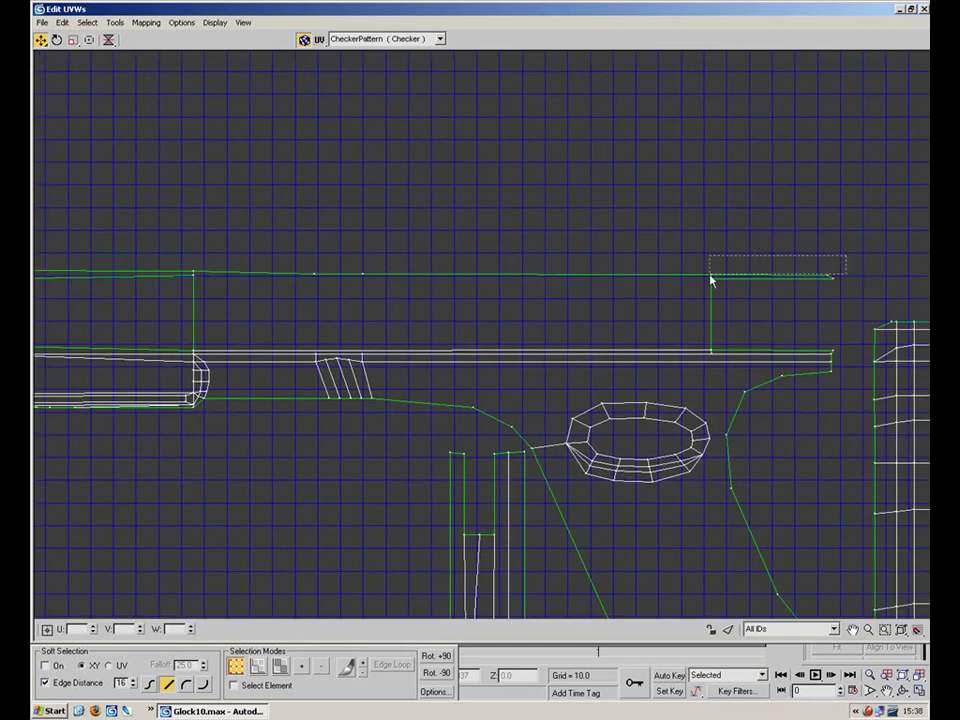
middle_drag(500, 232, 675, 244)
drag(624, 238, 270, 291)
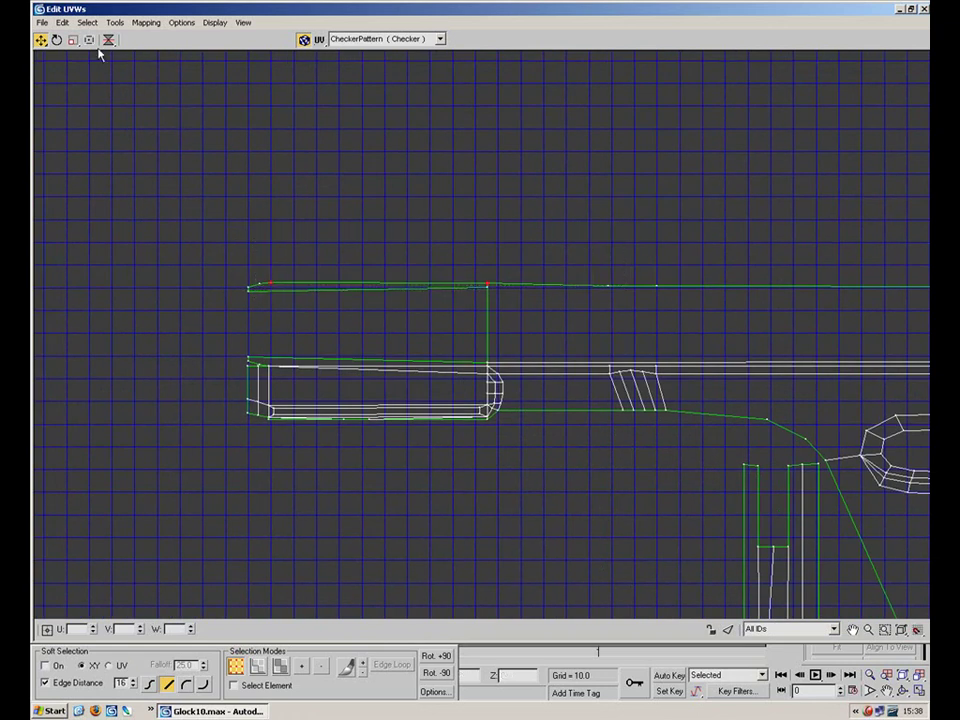
click(73, 39)
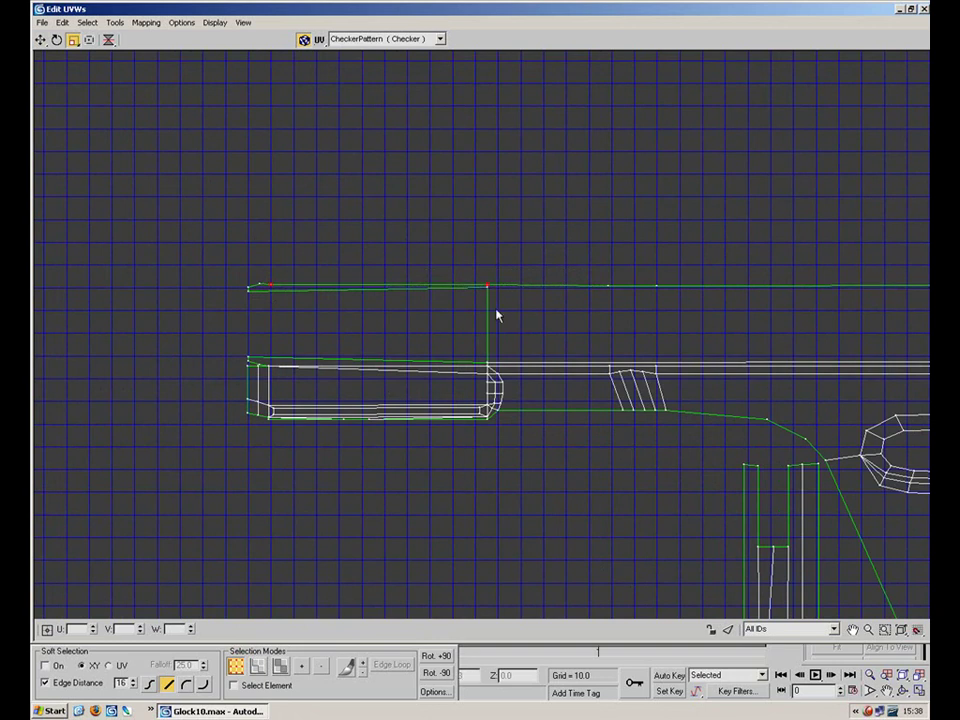
click(487, 289)
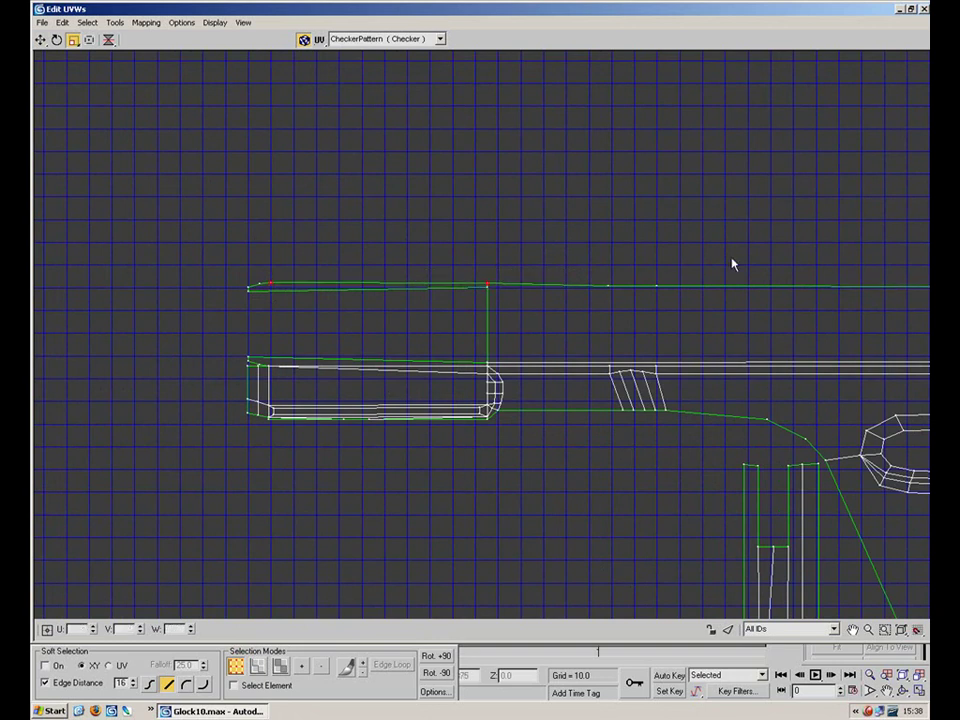
drag(750, 250, 564, 321)
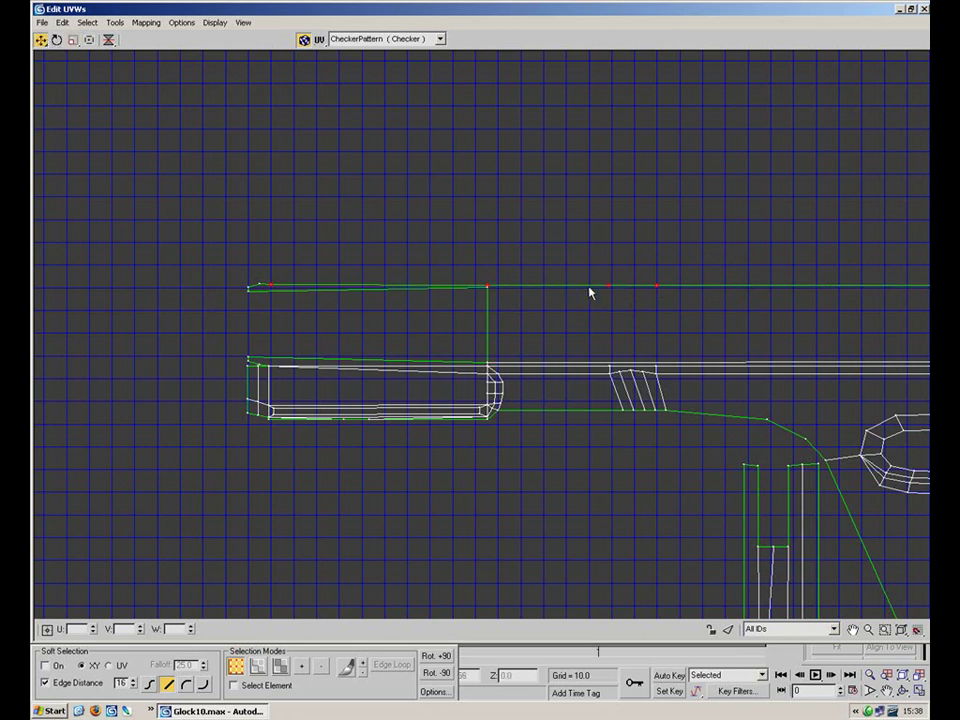
drag(607, 285, 608, 284)
scroll(611, 282, down, 4)
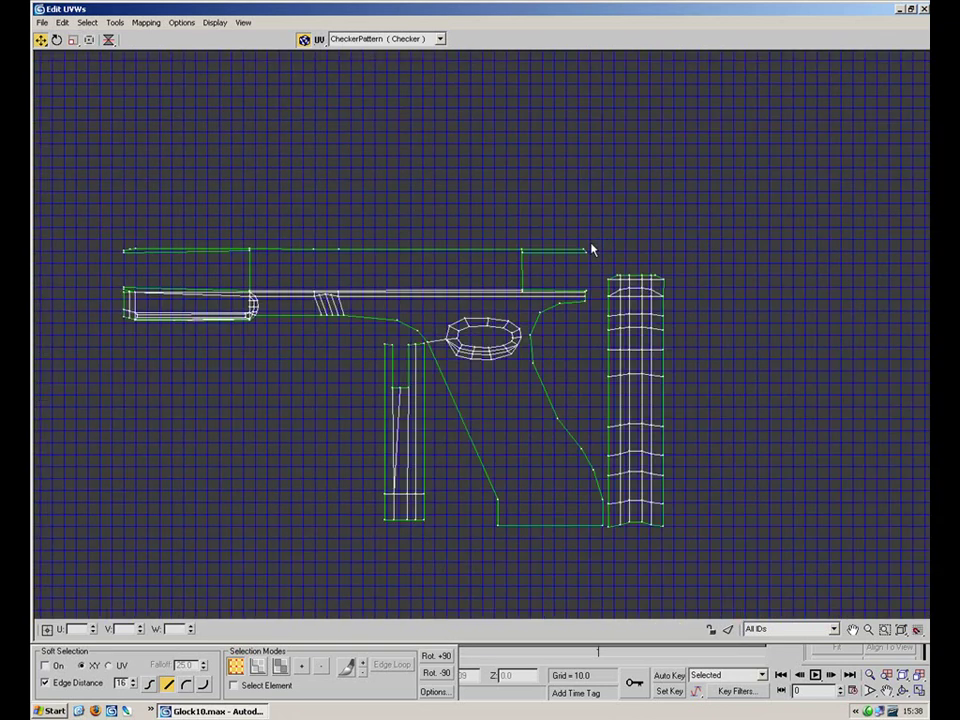
Select the vertices at the rear part of the strip's upper border and scale them vertically to straighten it
scroll(592, 249, up, 4)
drag(446, 226, 383, 389)
click(73, 40)
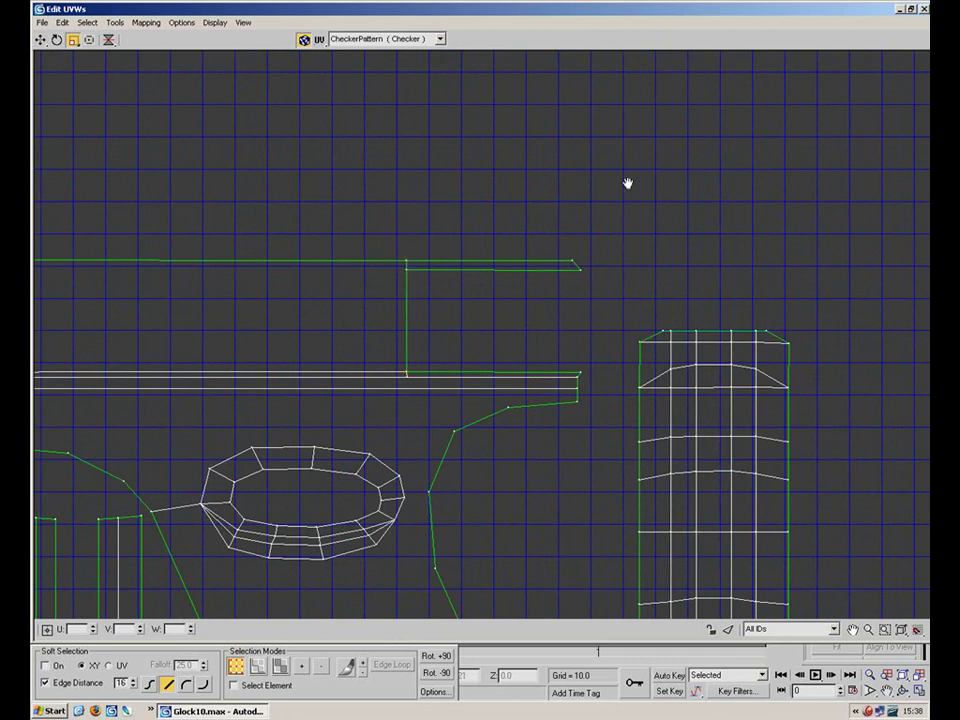
scroll(627, 257, down, 5)
scroll(538, 274, up, 3)
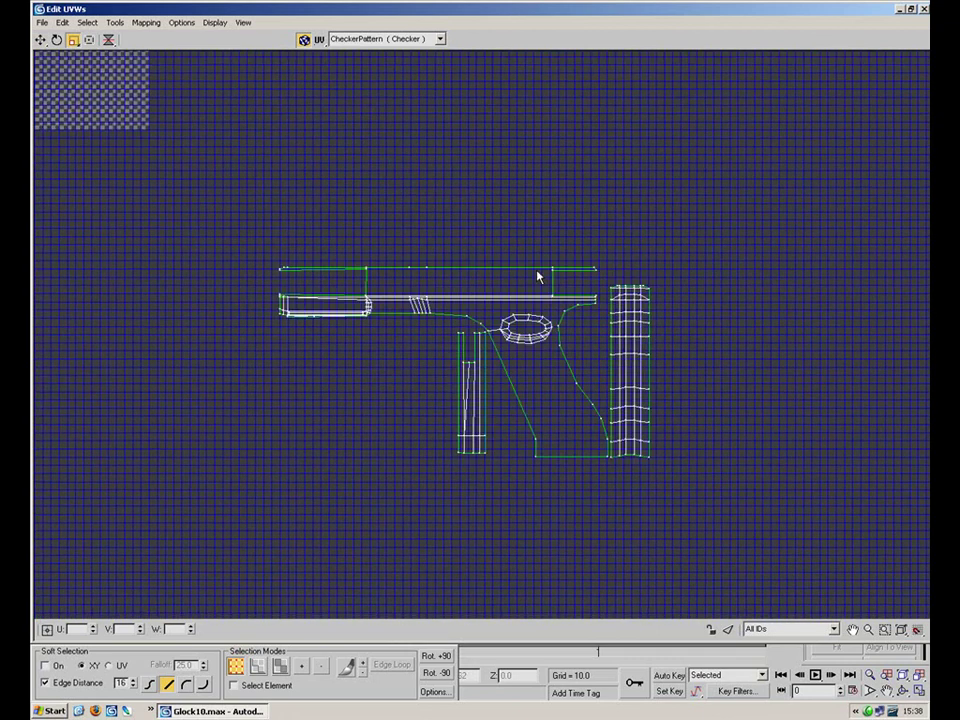
Restore the UV editor to its smaller size and look over the remaining unwrapped pieces in the layout
double_click(610, 17)
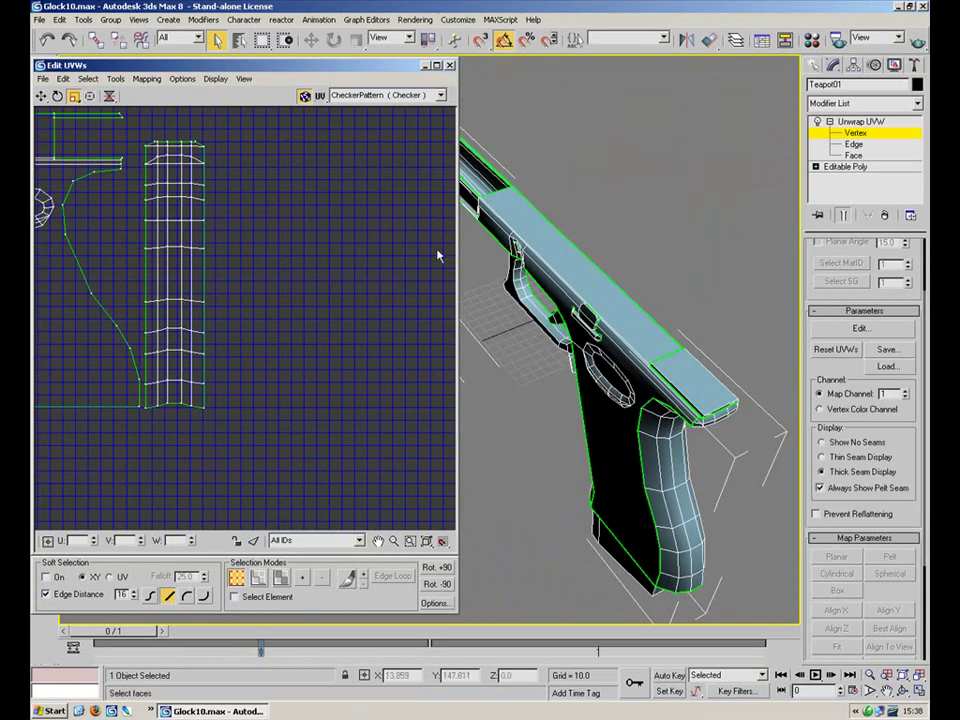
middle_drag(247, 256, 219, 384)
scroll(250, 310, down, 9)
middle_drag(279, 262, 308, 422)
scroll(308, 422, down, 3)
middle_drag(354, 237, 339, 375)
middle_drag(287, 247, 213, 290)
scroll(212, 283, up, 5)
middle_drag(154, 261, 300, 265)
scroll(272, 263, up, 1)
Minimize the UV editor and select all the inner wall and floor faces of the open channel at the pistol's front in face mode
click(834, 156)
middle_drag(514, 193, 520, 50)
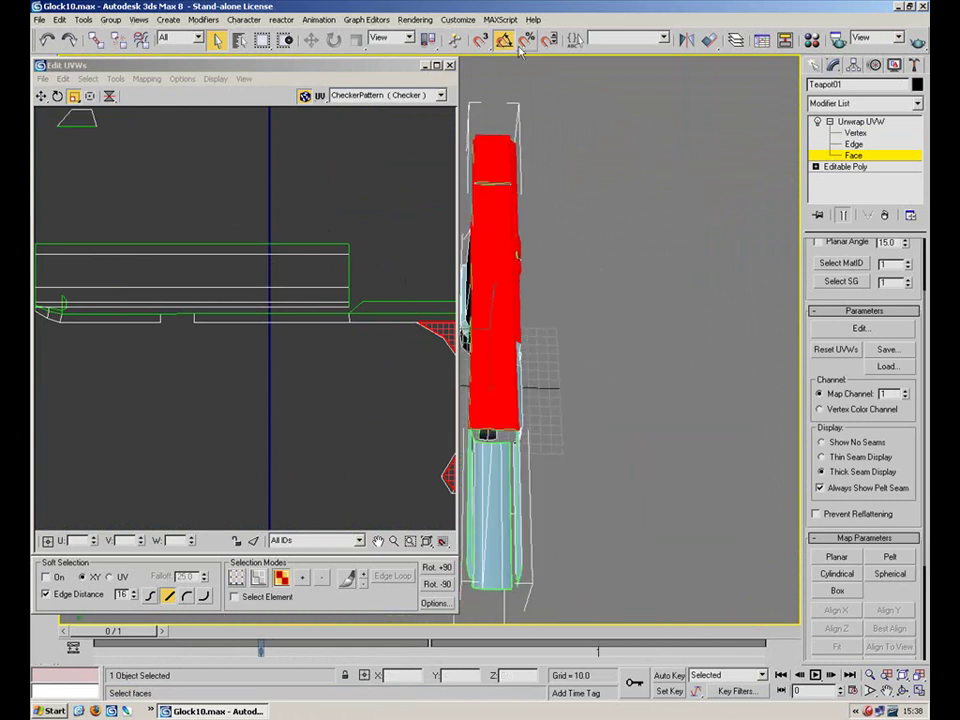
click(427, 64)
alt+middle_drag(385, 395, 356, 334)
scroll(420, 328, up, 5)
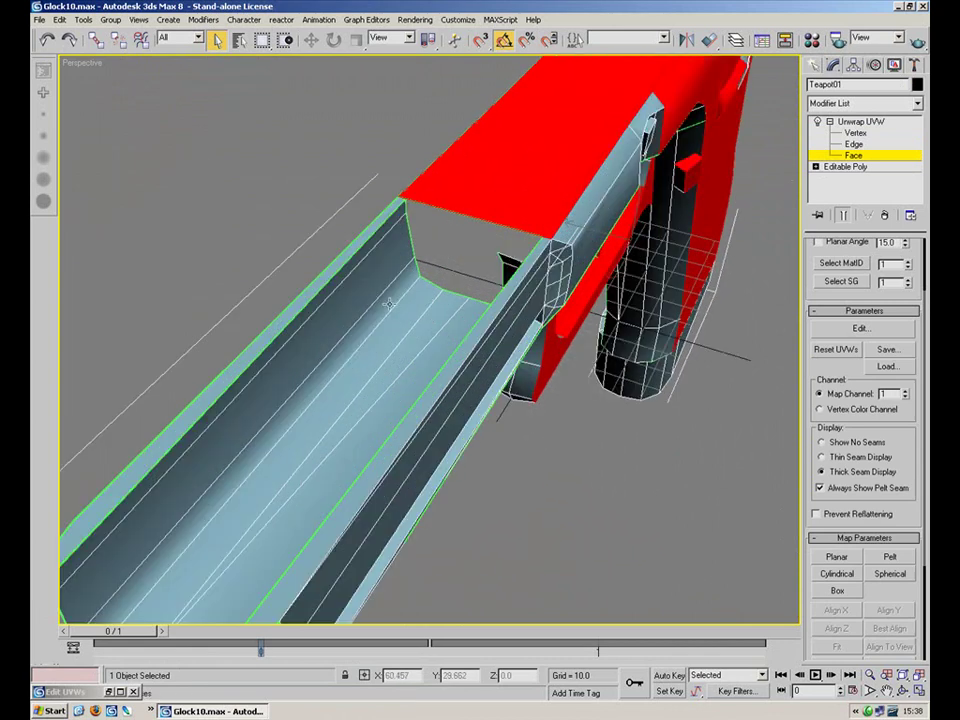
click(344, 286)
ctrl+click(363, 302)
ctrl+click(369, 335)
ctrl+click(380, 351)
middle_drag(381, 352, 412, 299)
ctrl+click(412, 299)
ctrl+click(402, 354)
alt+middle_drag(402, 354, 149, 402)
ctrl+click(335, 363)
middle_drag(296, 265, 338, 286)
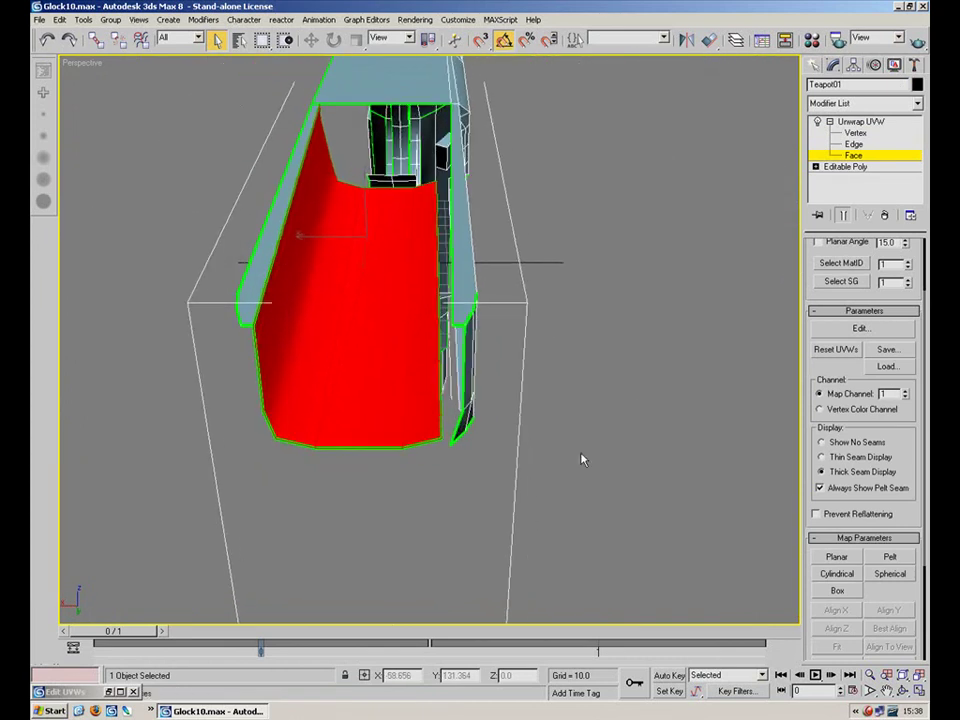
Apply cylindrical mapping to the channel faces, align it to the Y axis, and scale the gizmo vertically into a rounder shape
click(837, 574)
click(840, 610)
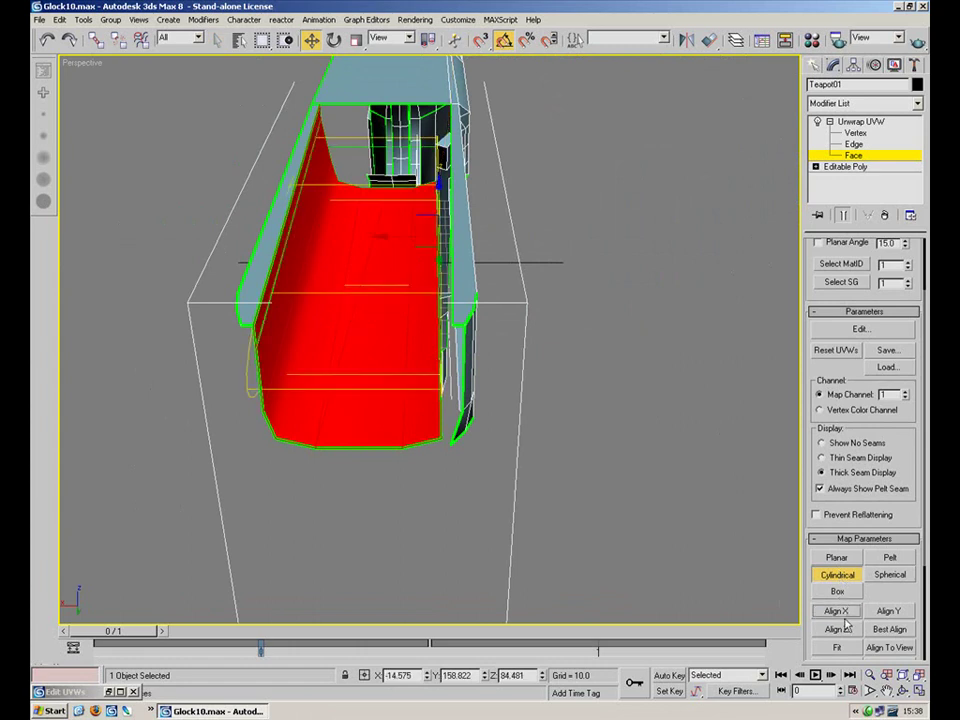
click(889, 610)
alt+middle_drag(510, 407, 457, 436)
click(356, 41)
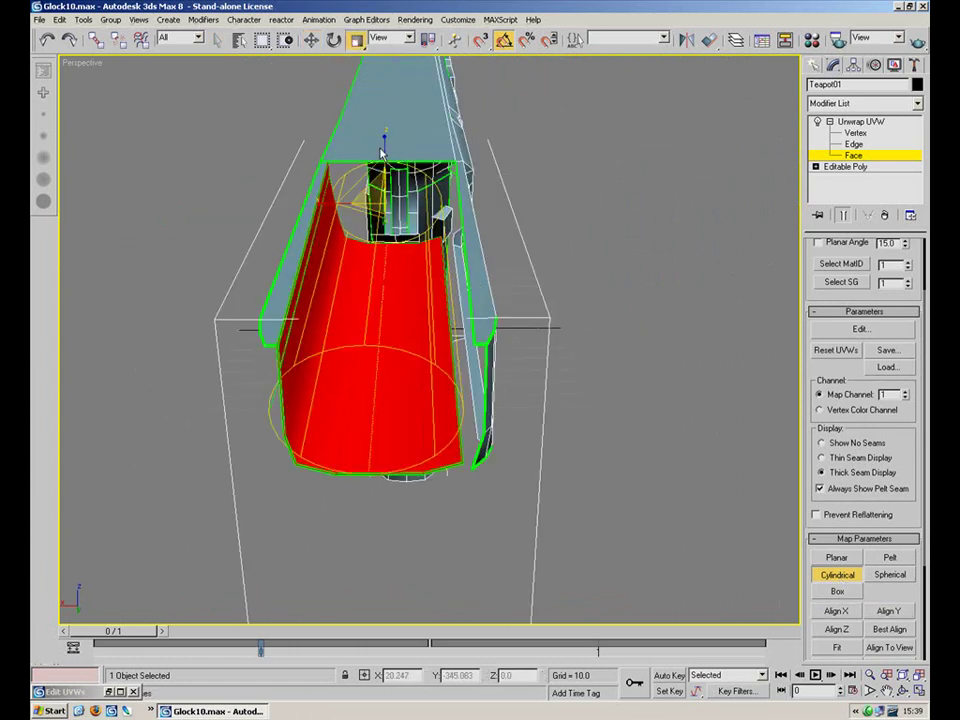
drag(381, 143, 383, 125)
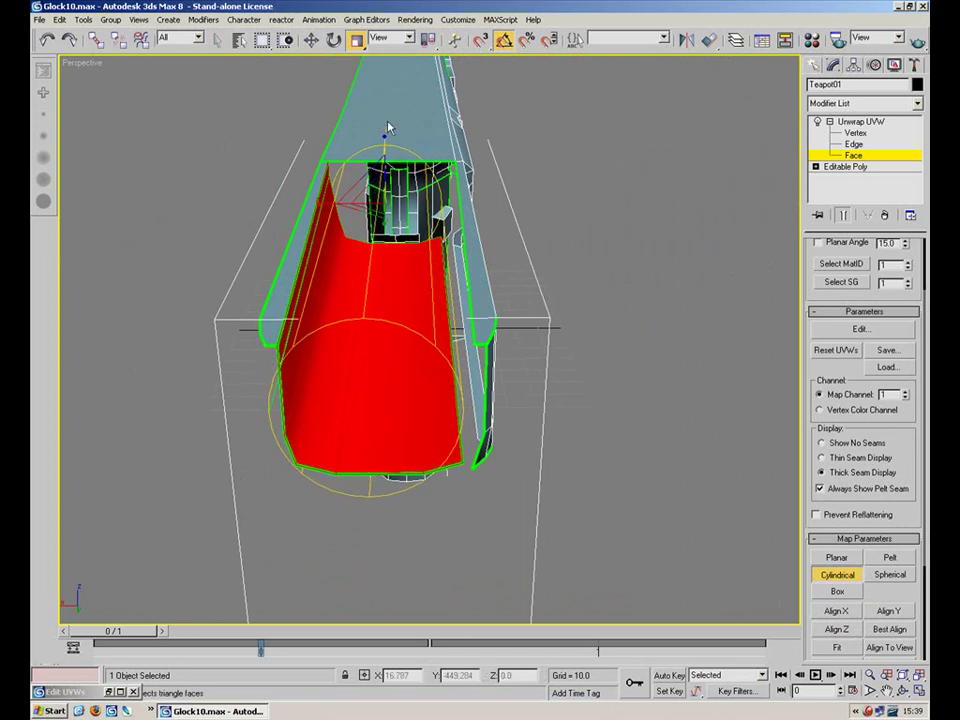
Rotate the cylindrical gizmo to run straight along the channel and scale it up slightly around the channel
alt+middle_drag(469, 364, 443, 410)
click(334, 42)
drag(413, 262, 459, 347)
drag(416, 279, 412, 258)
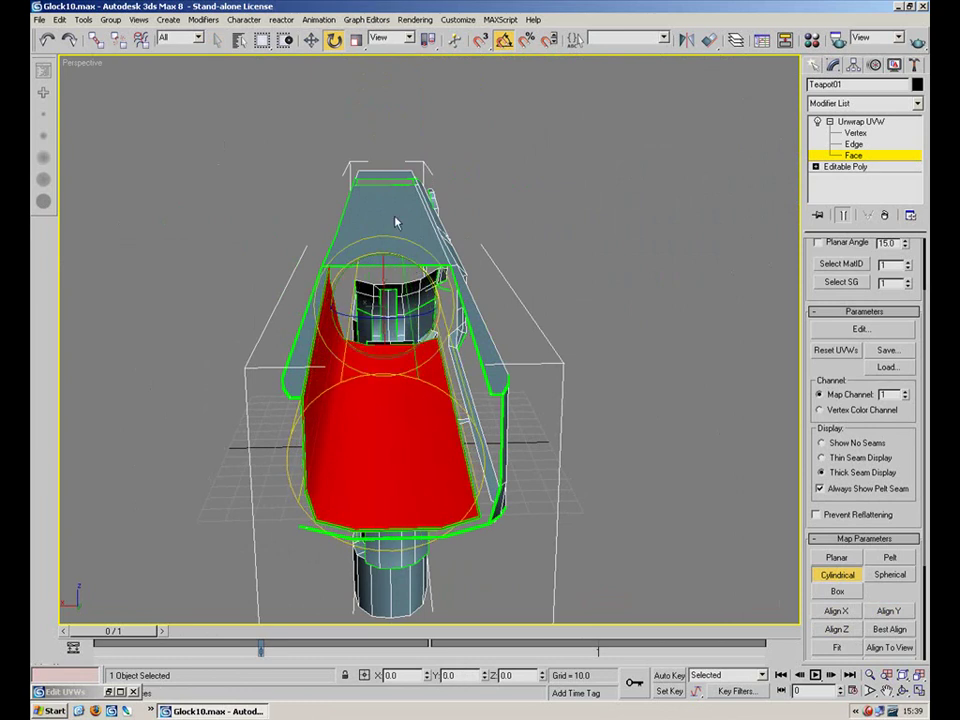
key(r)
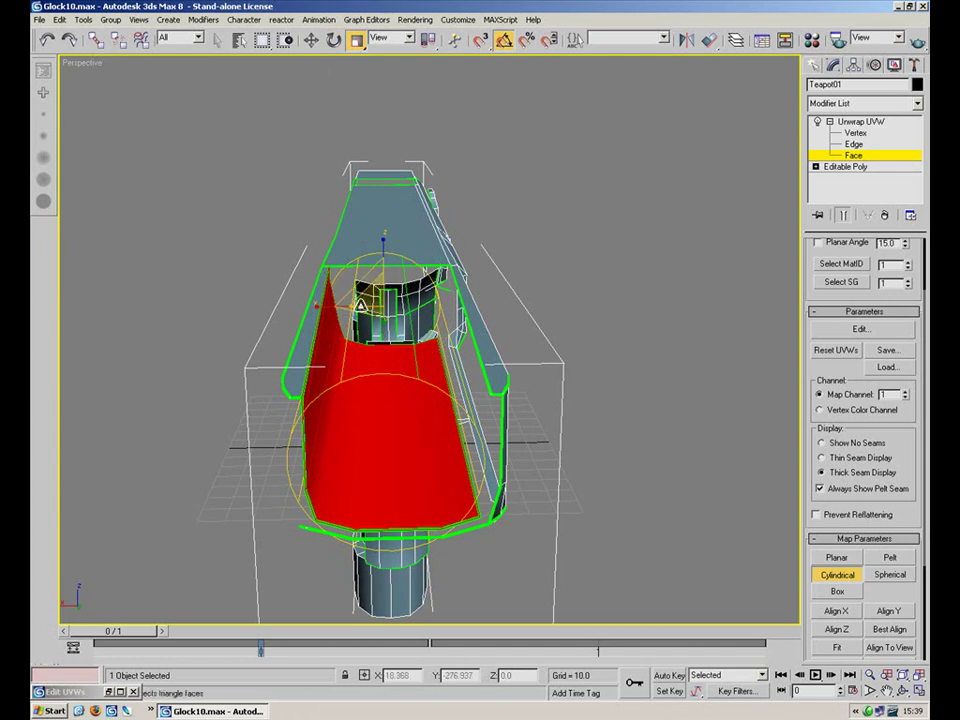
drag(322, 307, 319, 305)
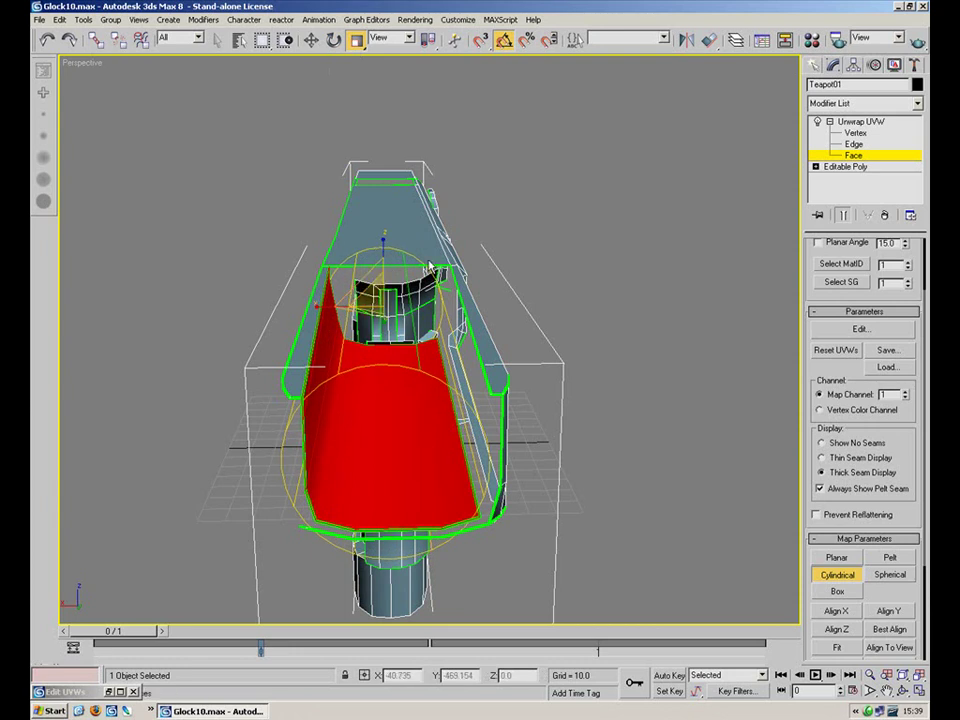
Rotate the cylindrical gizmo around its length until the mapping seam lies in the channel's open upper side, off the selected faces
key(e)
drag(409, 256, 487, 379)
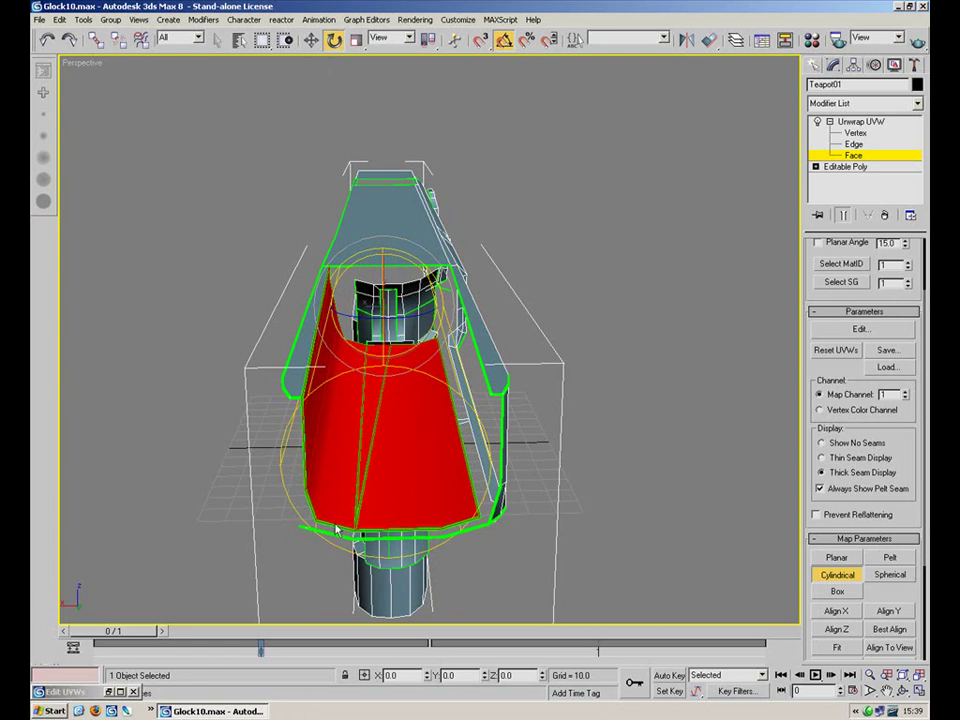
drag(412, 265, 437, 279)
alt+middle_drag(330, 262, 358, 250)
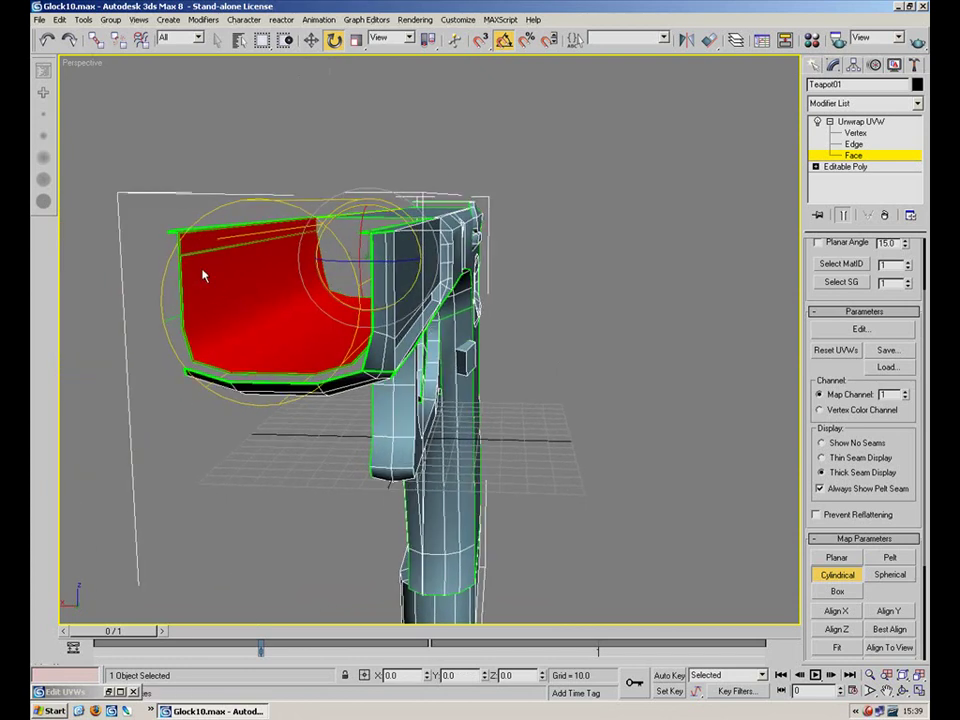
drag(358, 250, 317, 153)
alt+middle_drag(338, 255, 501, 388)
alt+middle_drag(540, 354, 698, 334)
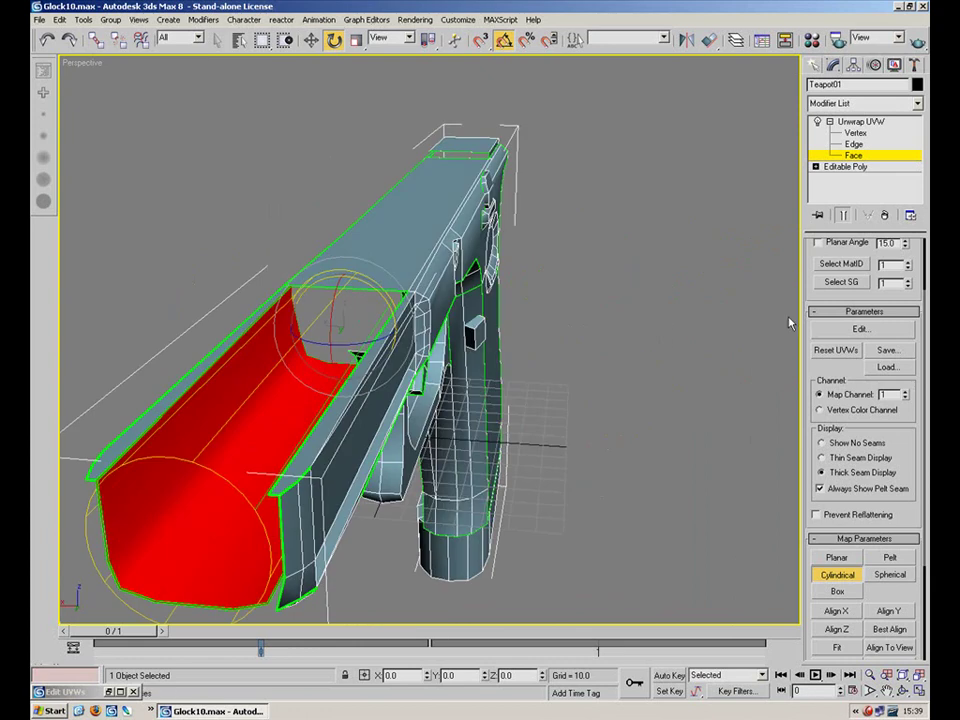
Finish the cylindrical mapping and move the unwrapped channel piece to the empty area outside the UV square, away from the other pieces
key(ctrl+e)
scroll(240, 280, down, 8)
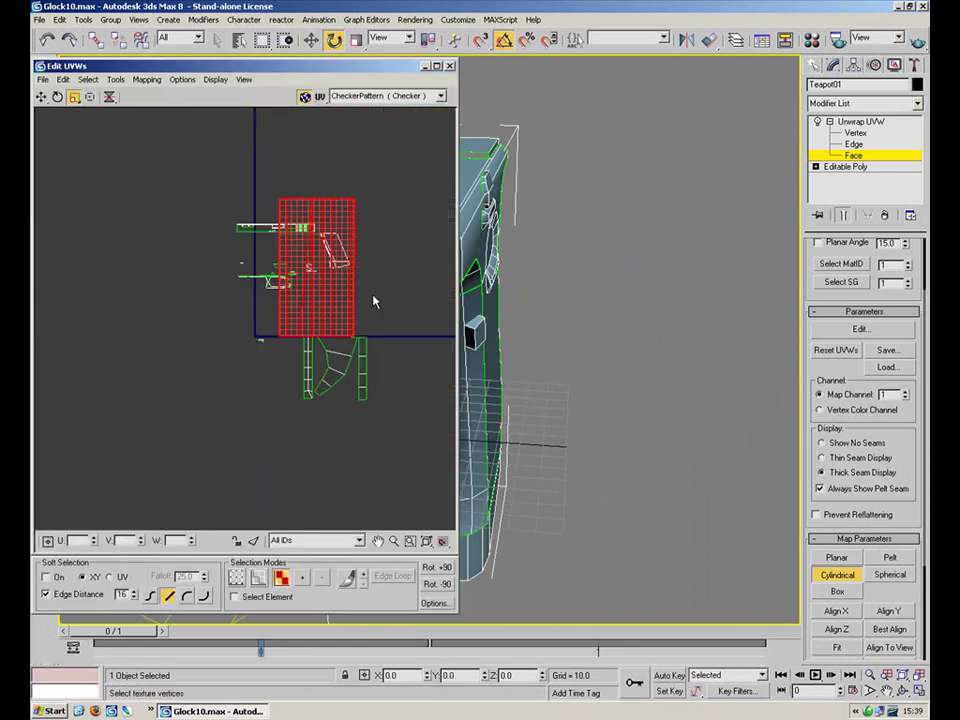
click(837, 574)
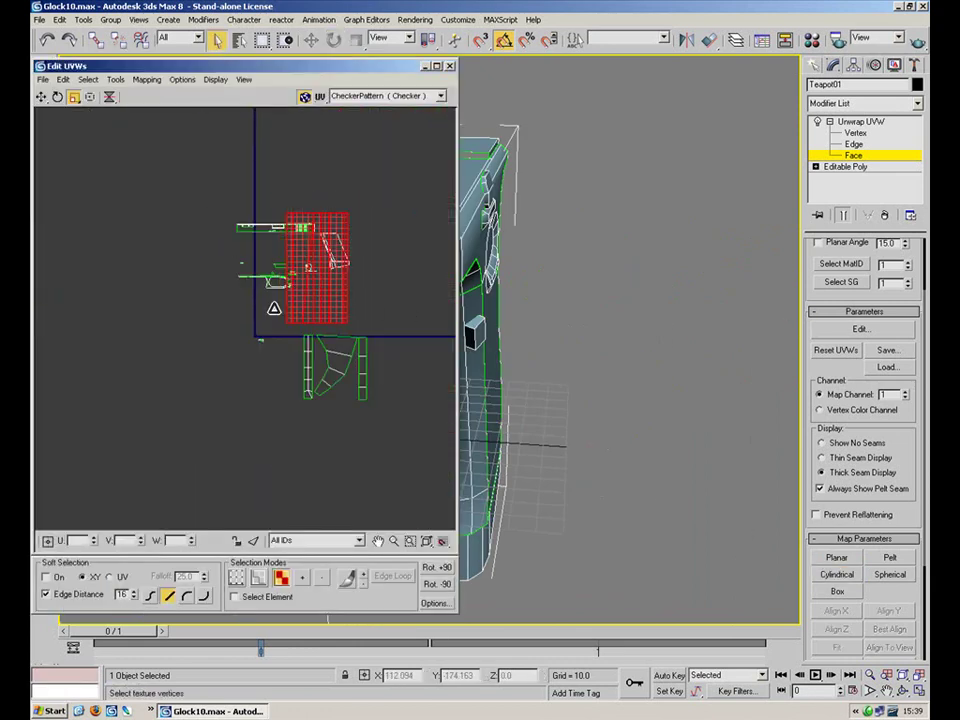
click(41, 97)
drag(323, 266, 141, 346)
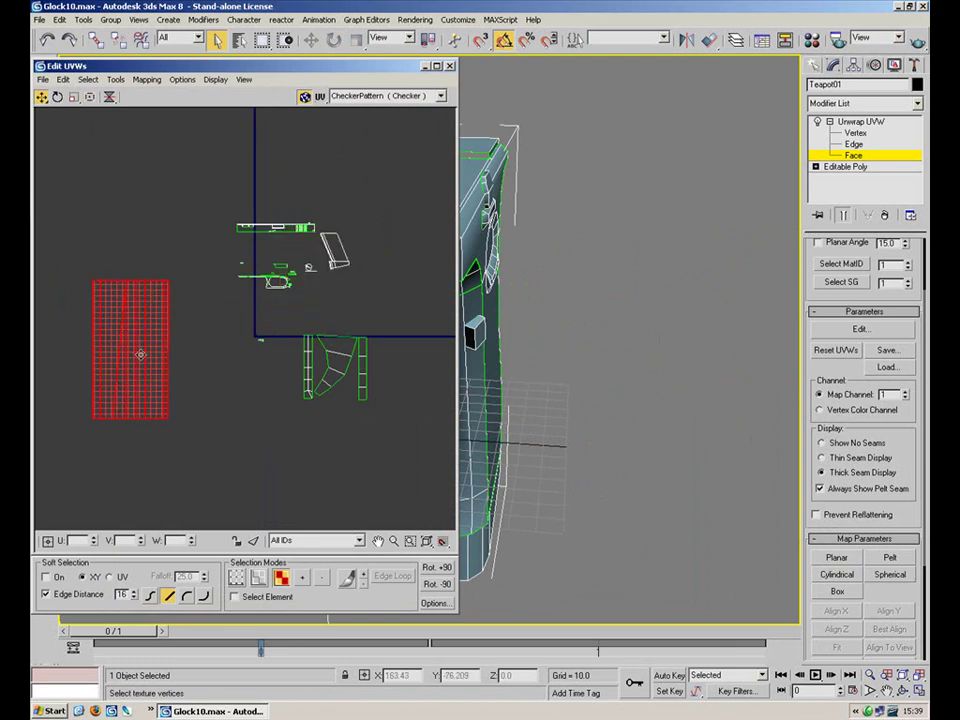
Examine the channel piece's end and side edges in the UV layout against the matching edges on the model
click(219, 346)
middle_drag(259, 327, 293, 283)
scroll(275, 326, up, 3)
key(1)
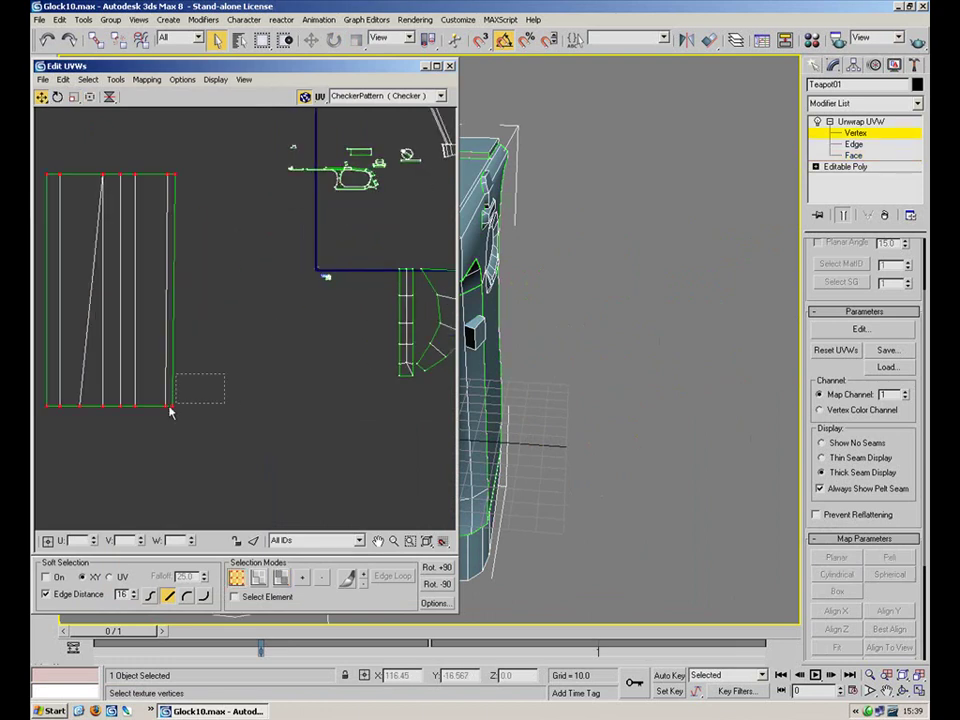
alt+middle_drag(608, 287, 707, 268)
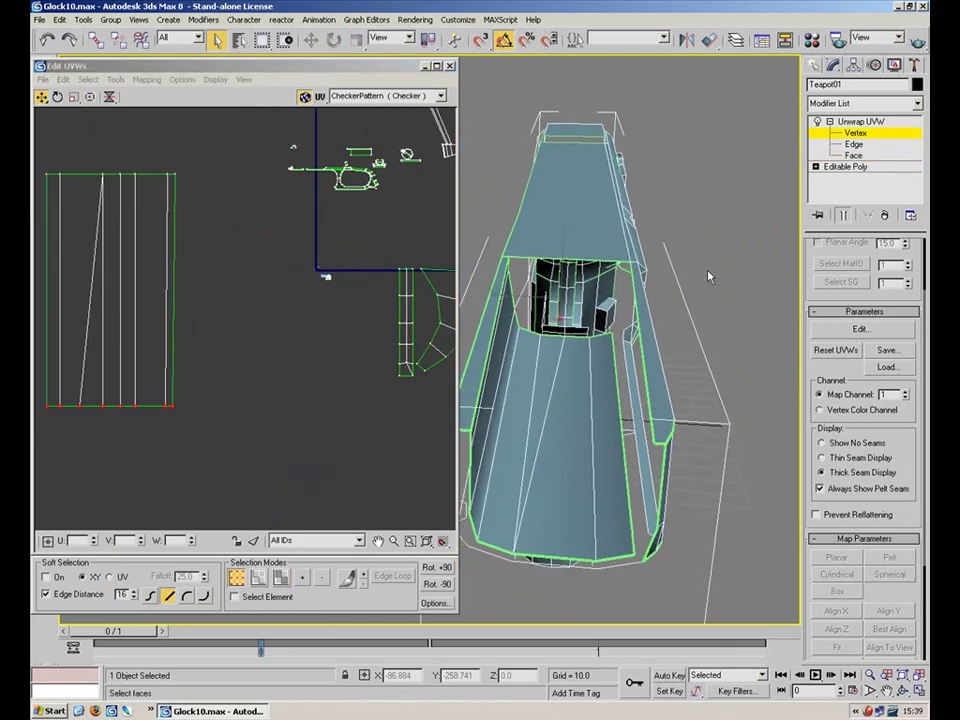
key(2)
drag(189, 153, 136, 178)
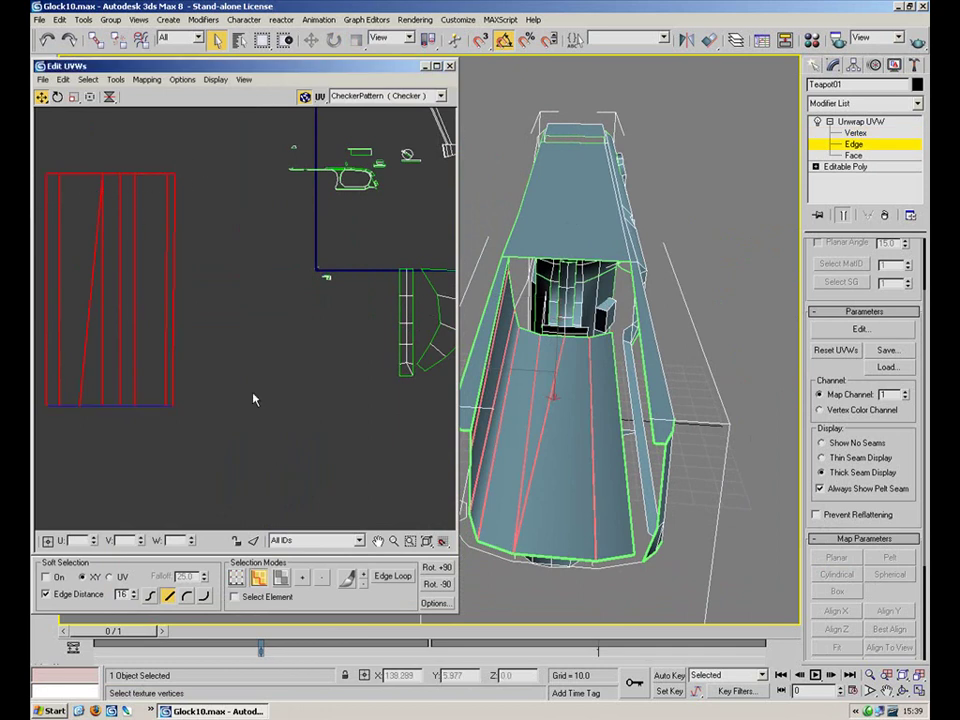
click(147, 173)
click(153, 404)
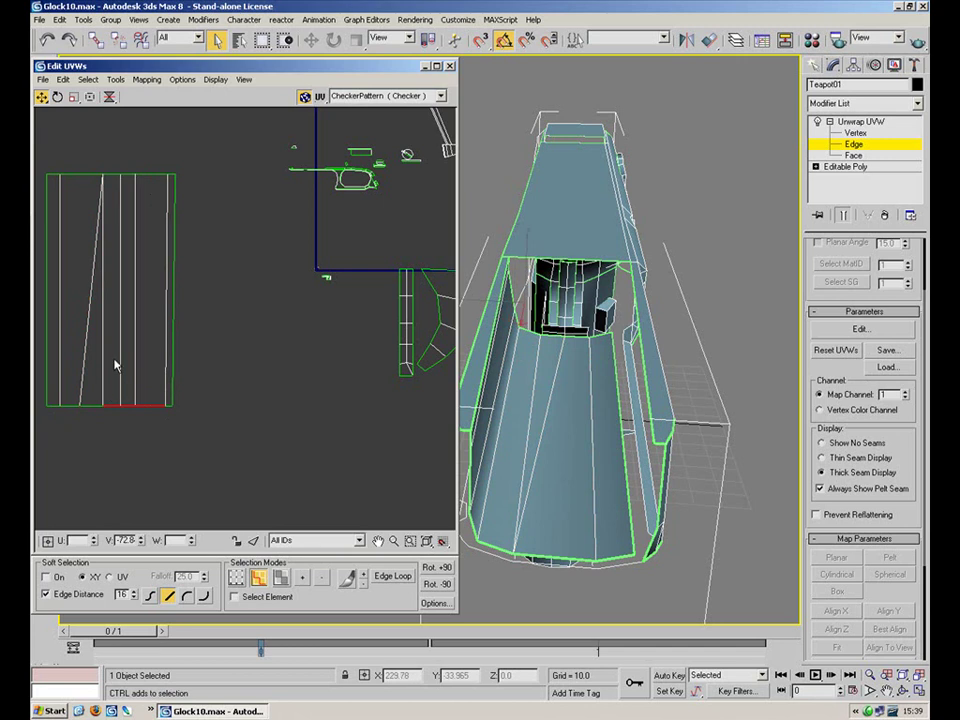
Rotate the whole channel UV piece 90 degrees counter-clockwise so its long edges run horizontally
drag(31, 440, 31, 438)
click(57, 98)
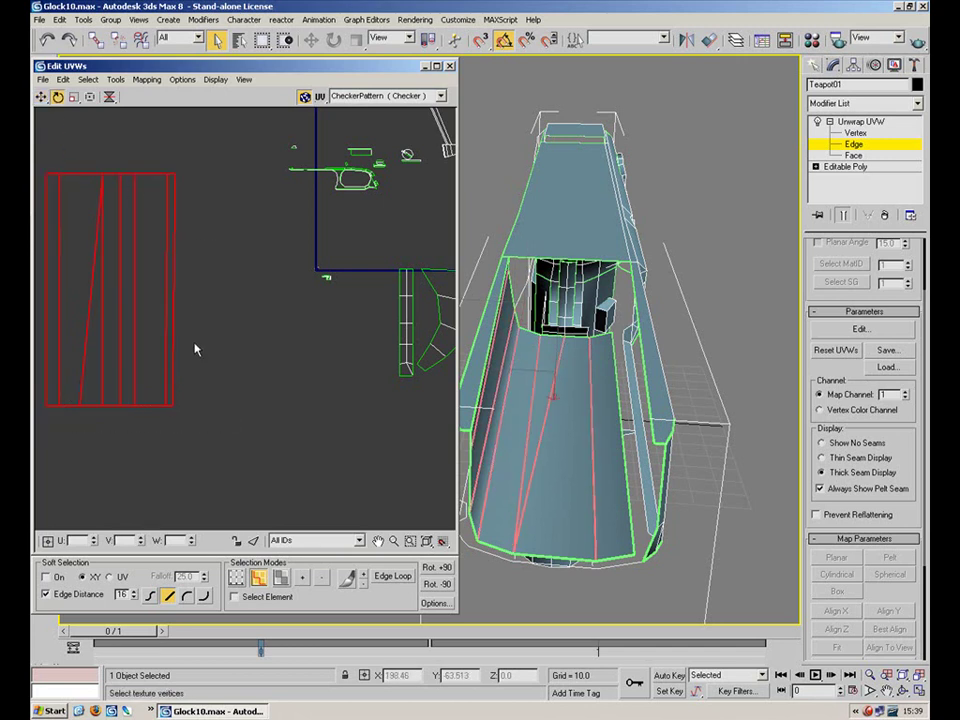
drag(170, 406, 178, 535)
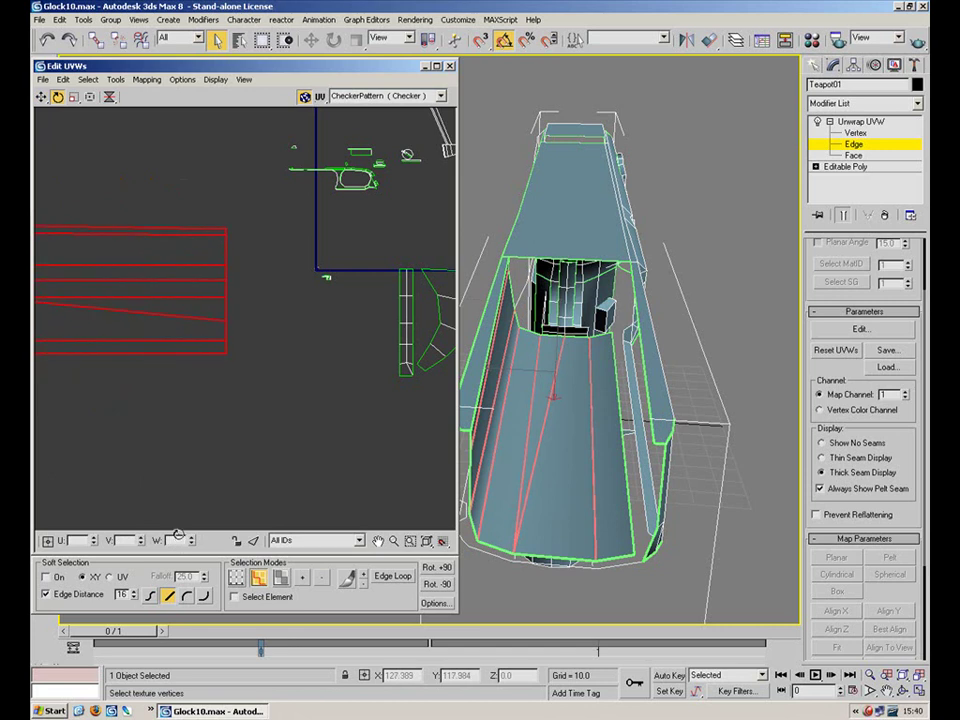
middle_drag(183, 280, 262, 278)
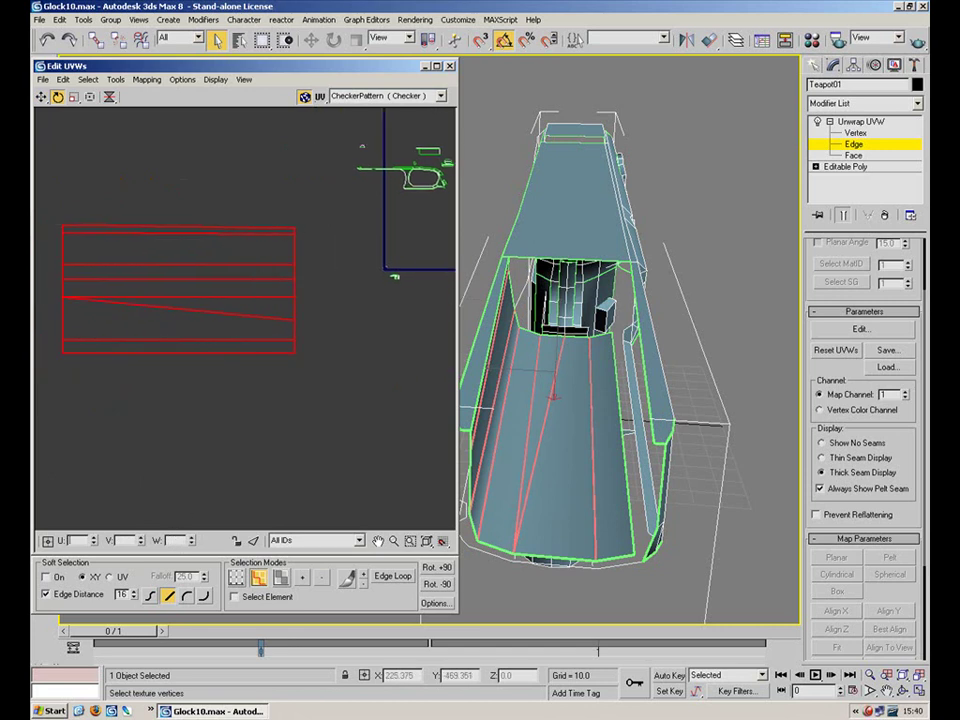
Straighten the two uppermost edge rows of the channel piece by scaling each row's end vertices vertically until level
drag(317, 244, 38, 238)
key(1)
drag(333, 245, 48, 238)
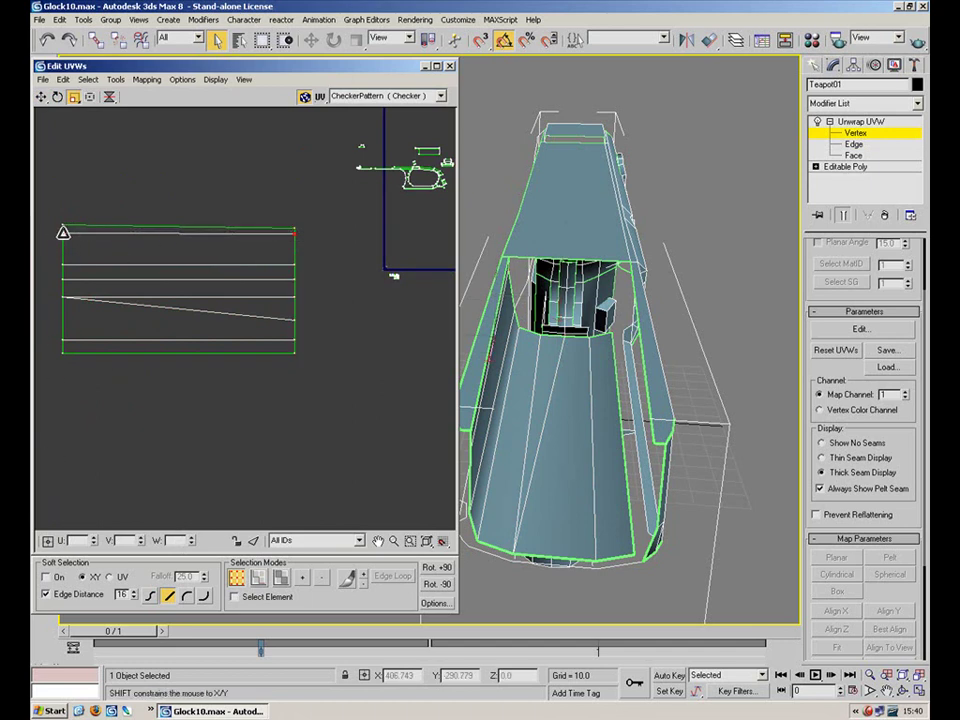
drag(44, 222, 33, 231)
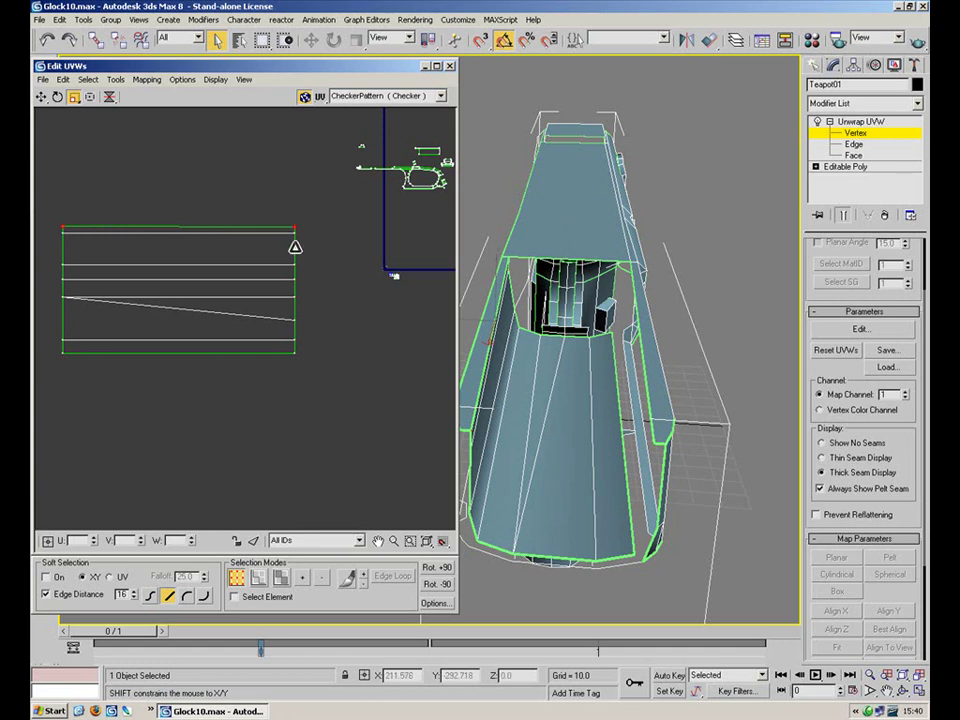
drag(224, 197, 162, 232)
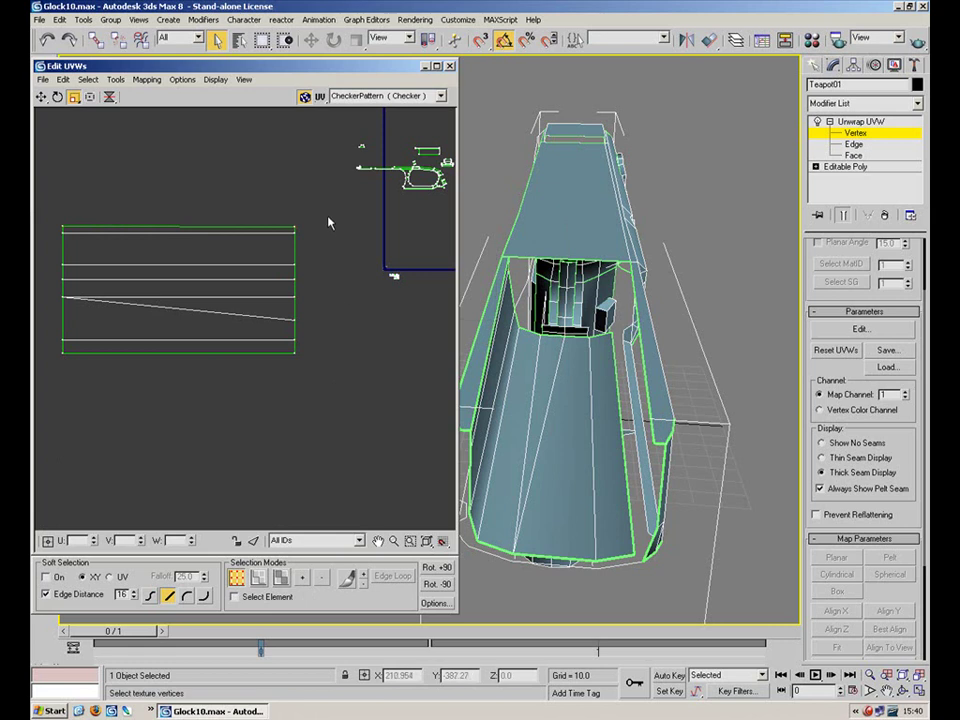
Shrink the whole channel piece to a small fraction of its size, keeping its proportions, in the area outside the UV square
drag(324, 204, 52, 374)
drag(296, 281, 200, 355)
click(42, 96)
drag(231, 288, 264, 380)
click(73, 96)
click(41, 98)
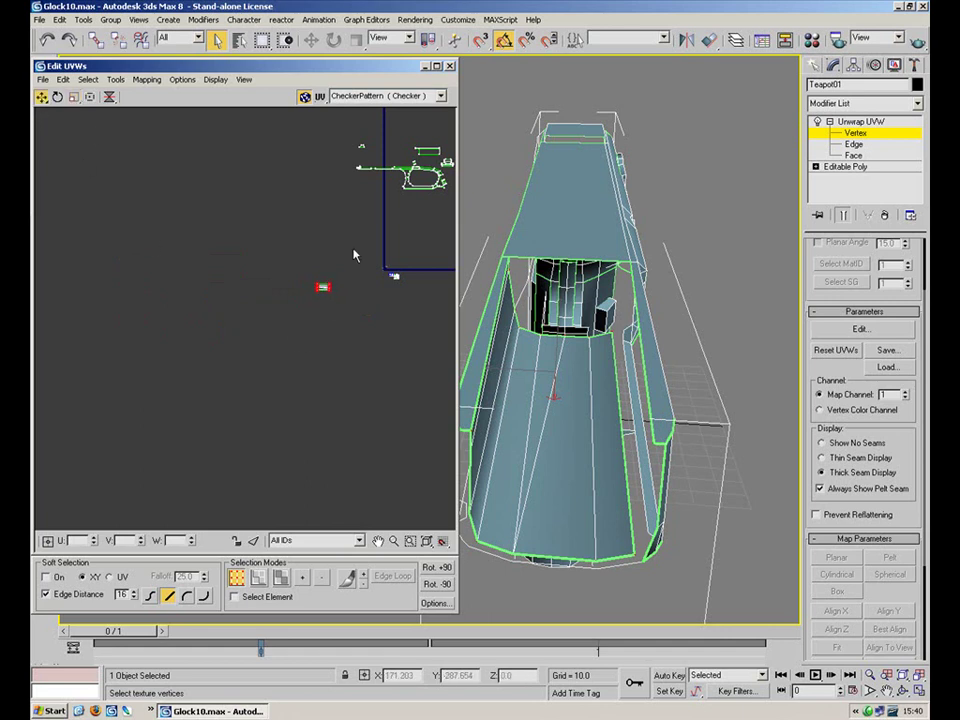
Move the shrunken channel piece close to the small pieces below the UV square's lower-left corner
middle_drag(339, 268, 208, 265)
scroll(208, 265, up, 6)
drag(183, 325, 436, 299)
middle_drag(329, 264, 151, 269)
scroll(249, 303, up, 5)
drag(257, 316, 358, 441)
Scale the channel piece down further, closer to the size of the neighbouring frame pieces
click(73, 97)
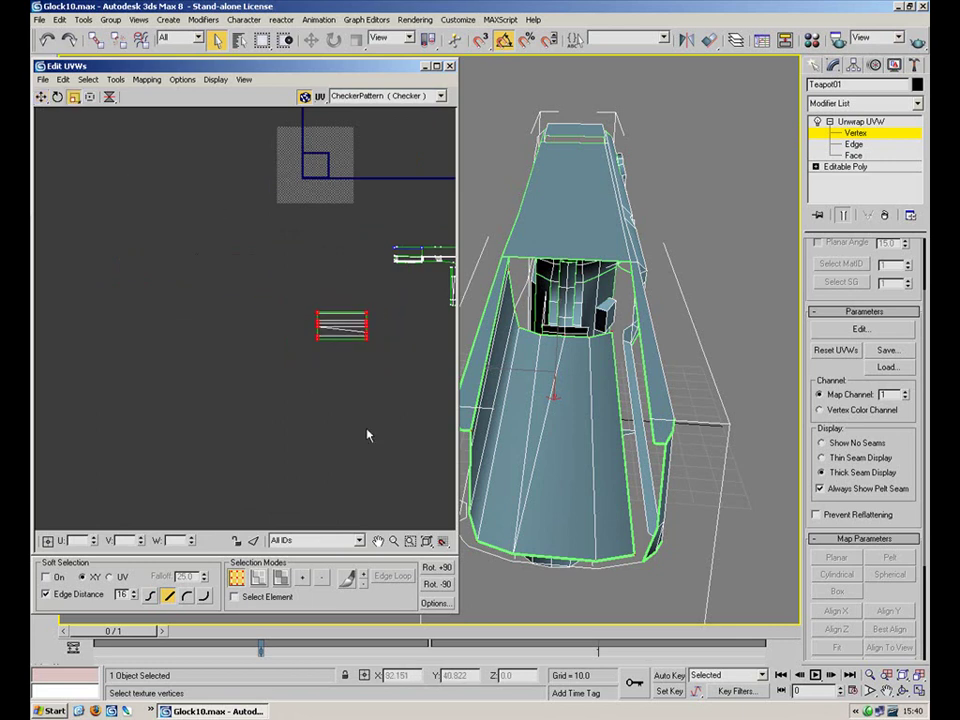
scroll(387, 267, up, 3)
middle_drag(300, 296, 220, 287)
scroll(194, 418, up, 2)
drag(202, 445, 184, 507)
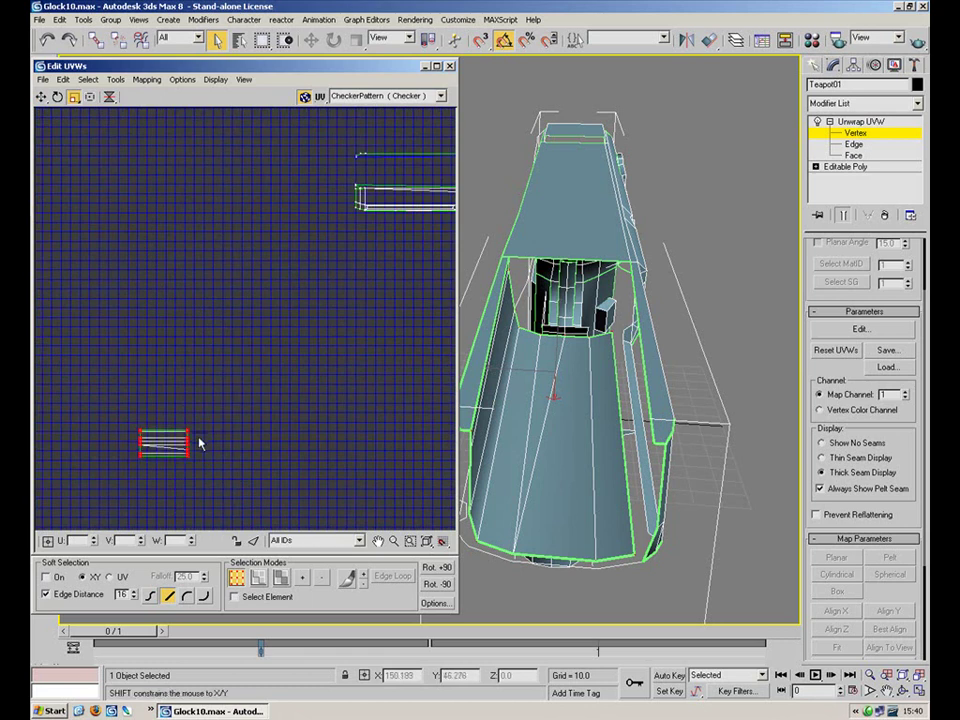
Move the channel piece directly above the front end of the long horizontal side strip
click(41, 97)
drag(191, 441, 408, 133)
middle_drag(401, 152, 266, 249)
scroll(266, 249, up, 3)
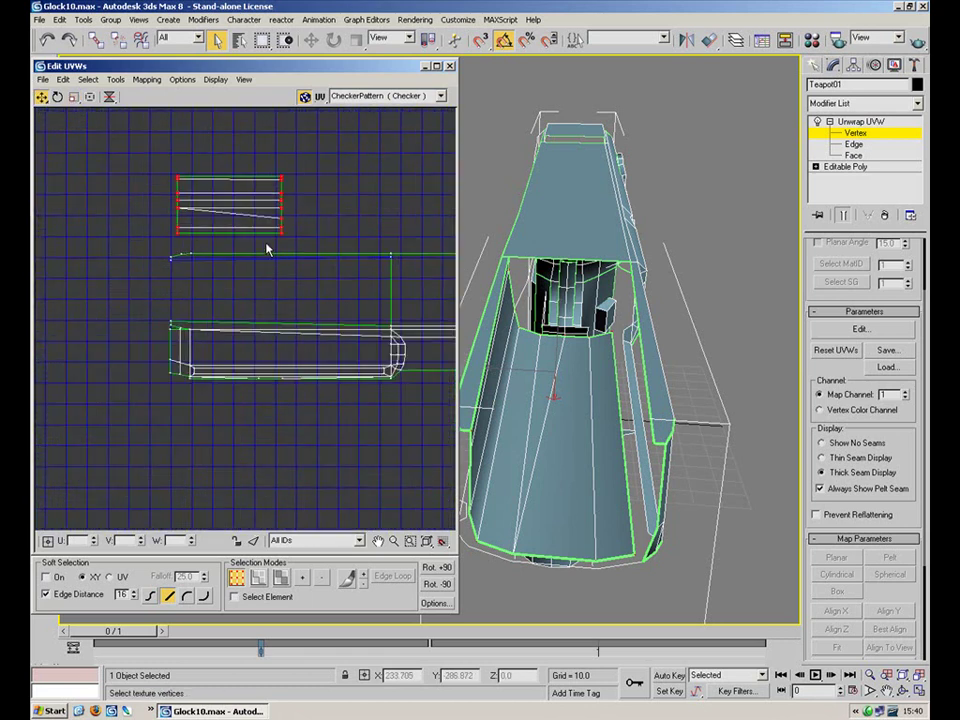
Enlarge the channel piece slightly to suit the strip's scale, leave it just above the strip, and clear the selection
click(73, 97)
drag(278, 201, 319, 204)
click(41, 97)
click(383, 188)
middle_drag(366, 199, 266, 245)
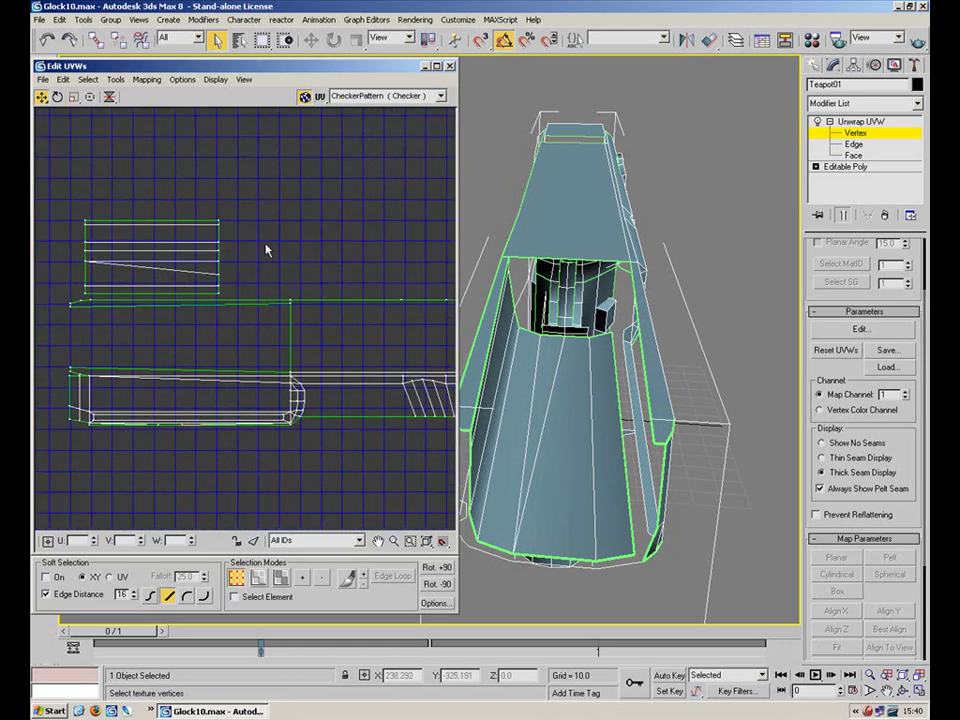
scroll(266, 250, down, 3)
middle_drag(389, 257, 326, 206)
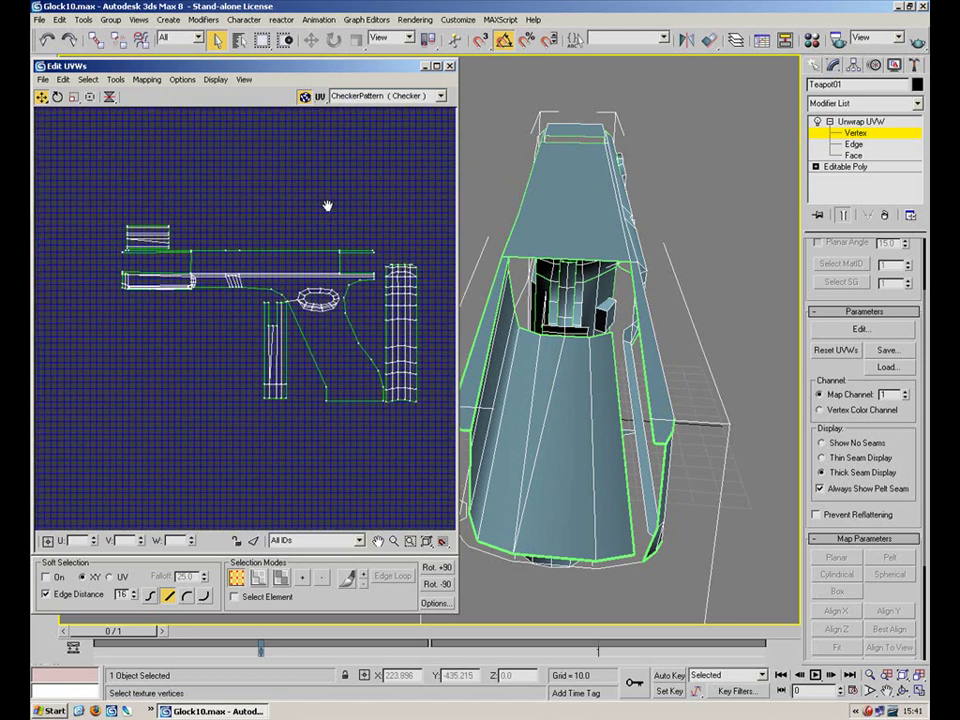
drag(430, 172, 34, 482)
middle_drag(186, 205, 337, 333)
scroll(337, 333, down, 2)
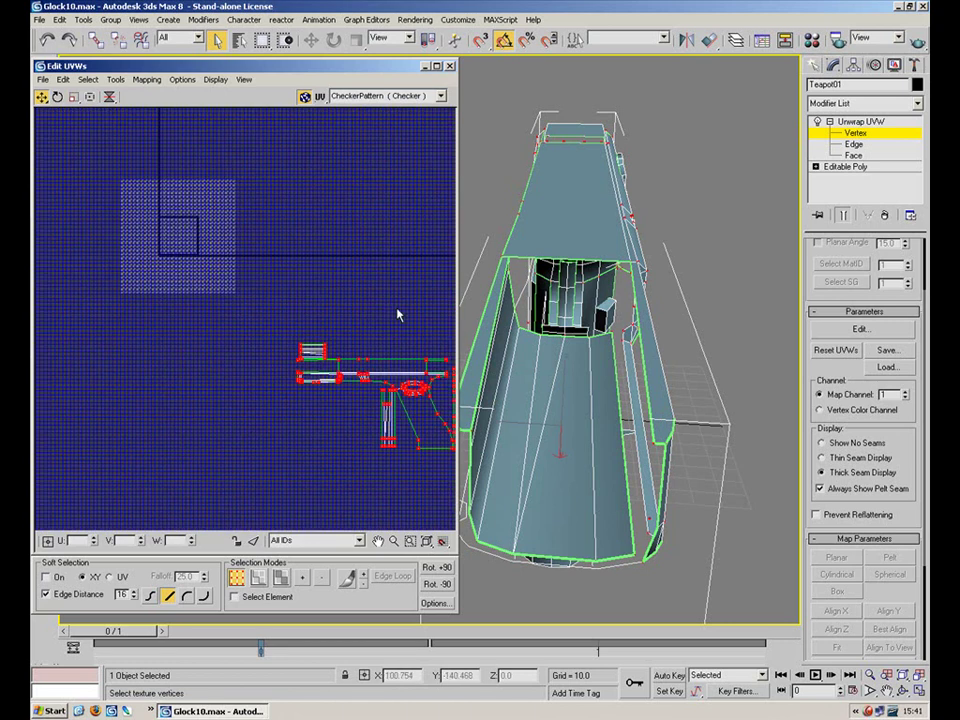
click(349, 328)
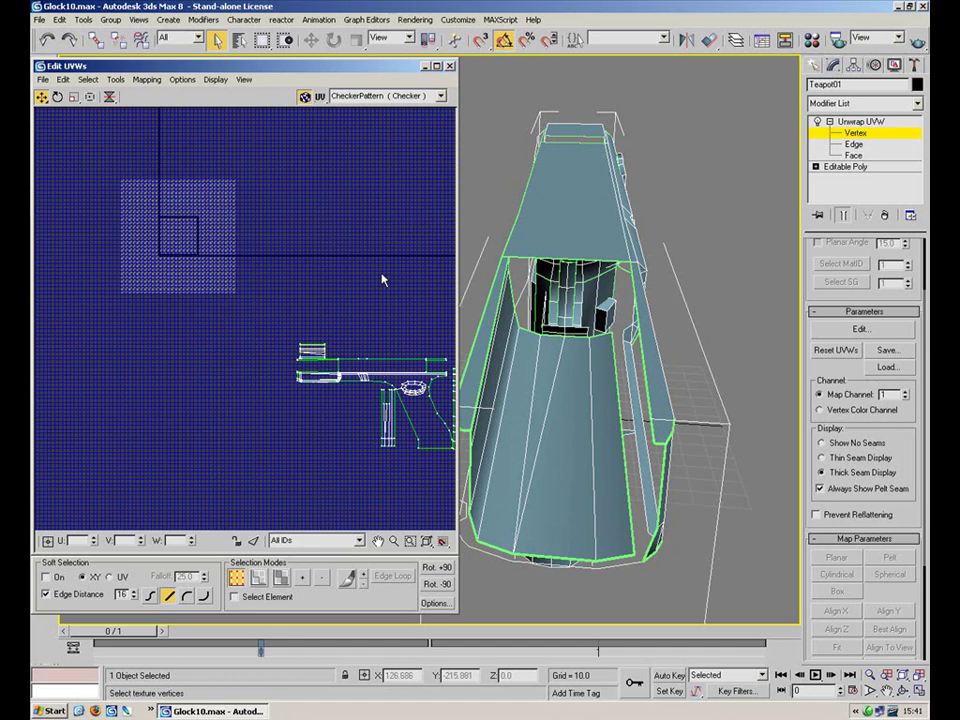
middle_drag(383, 281, 327, 257)
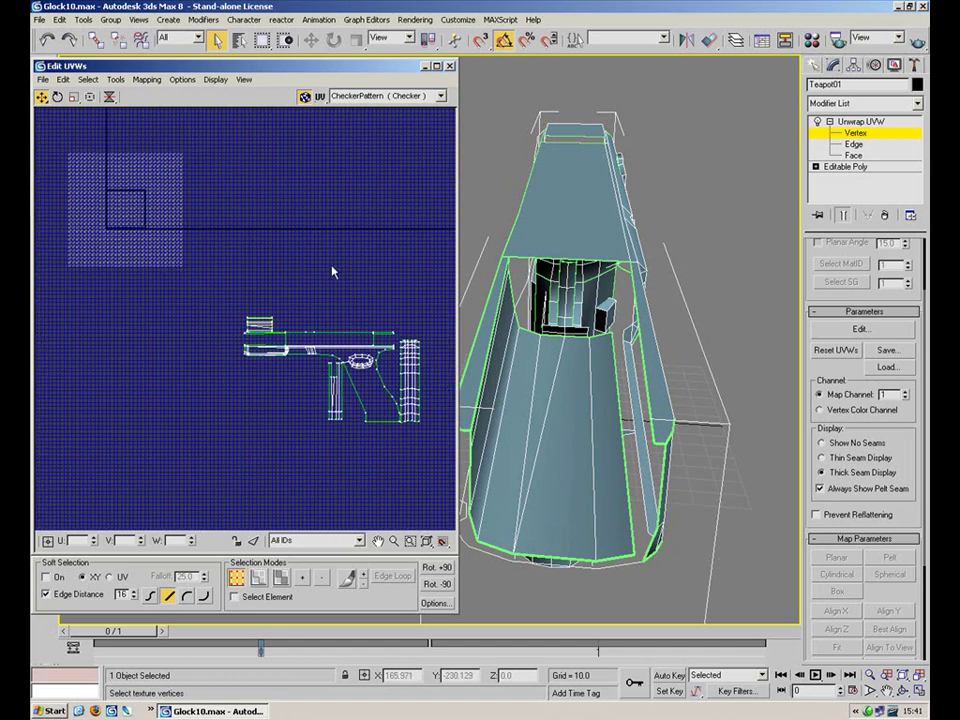
Switch to face selection and select the flat side faces of the trigger guard, including the flared end at the grip
alt+middle_drag(646, 252, 713, 197)
mouse_move(571, 334)
alt+middle_down()
mouse_move(540, 225)
mouse_move(469, 317)
mouse_move(577, 347)
alt+middle_up()
click(853, 155)
click(564, 274)
click(586, 274)
alt+middle_drag(668, 373, 630, 375)
ctrl+click(621, 380)
ctrl+click(690, 369)
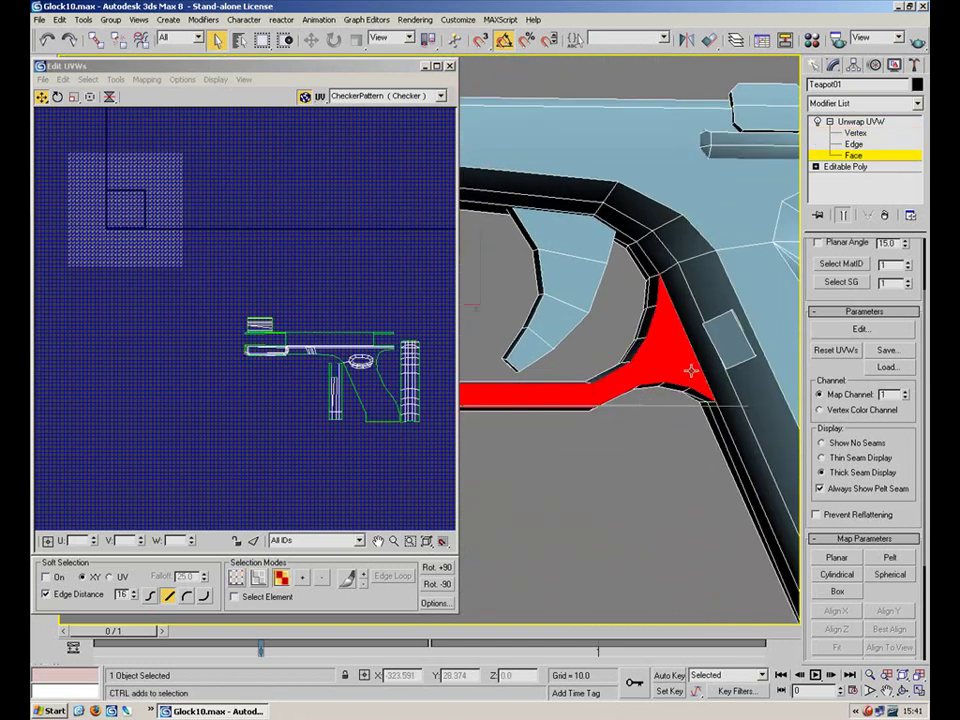
Apply a planar map aligned to X to the selected trigger guard side faces
middle_drag(322, 234, 358, 351)
scroll(358, 351, down, 4)
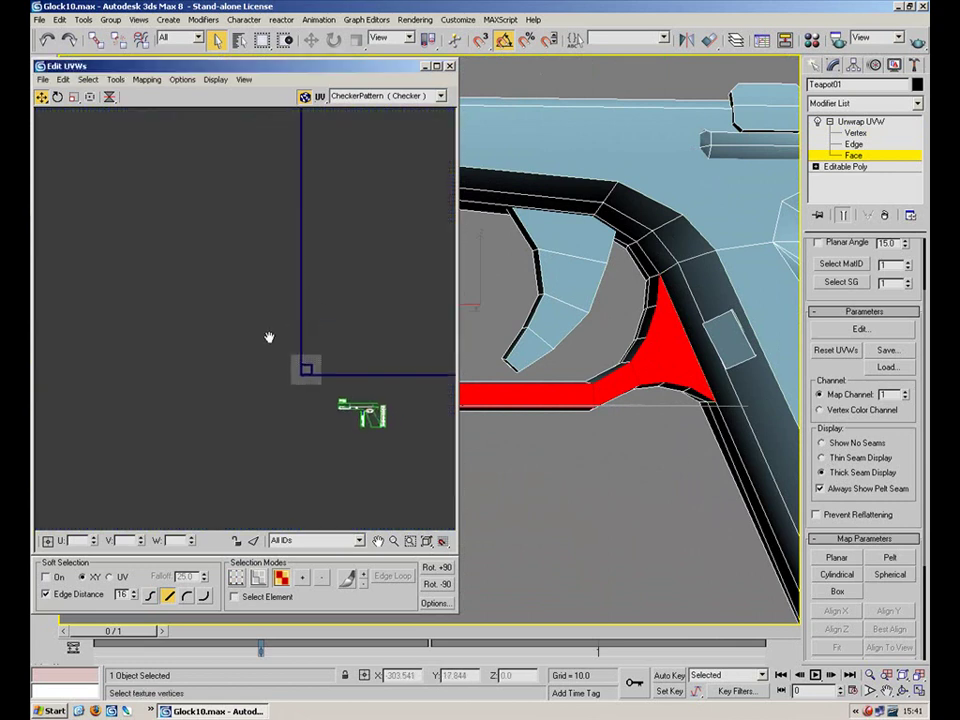
middle_drag(281, 287, 255, 374)
scroll(255, 374, down, 3)
click(848, 561)
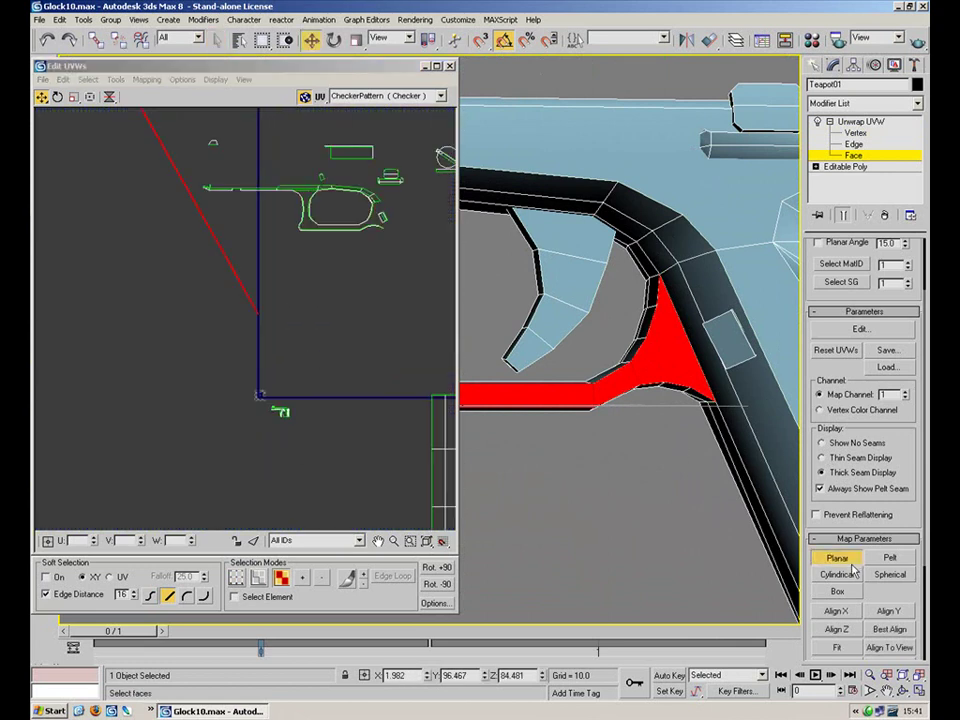
click(846, 616)
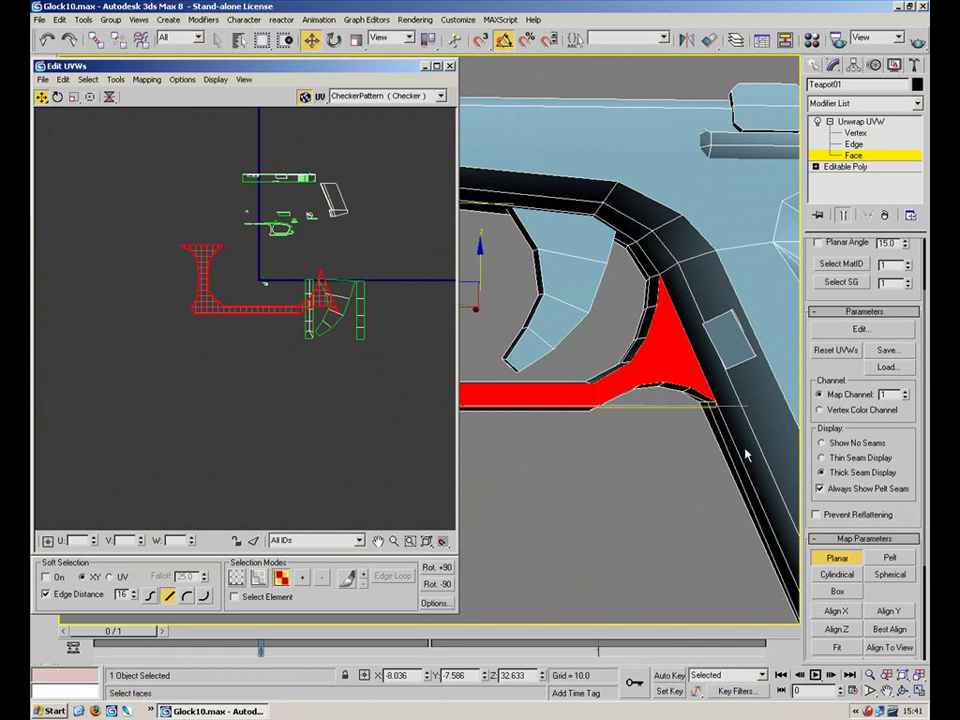
click(838, 559)
click(75, 97)
drag(205, 258, 178, 388)
drag(232, 292, 198, 406)
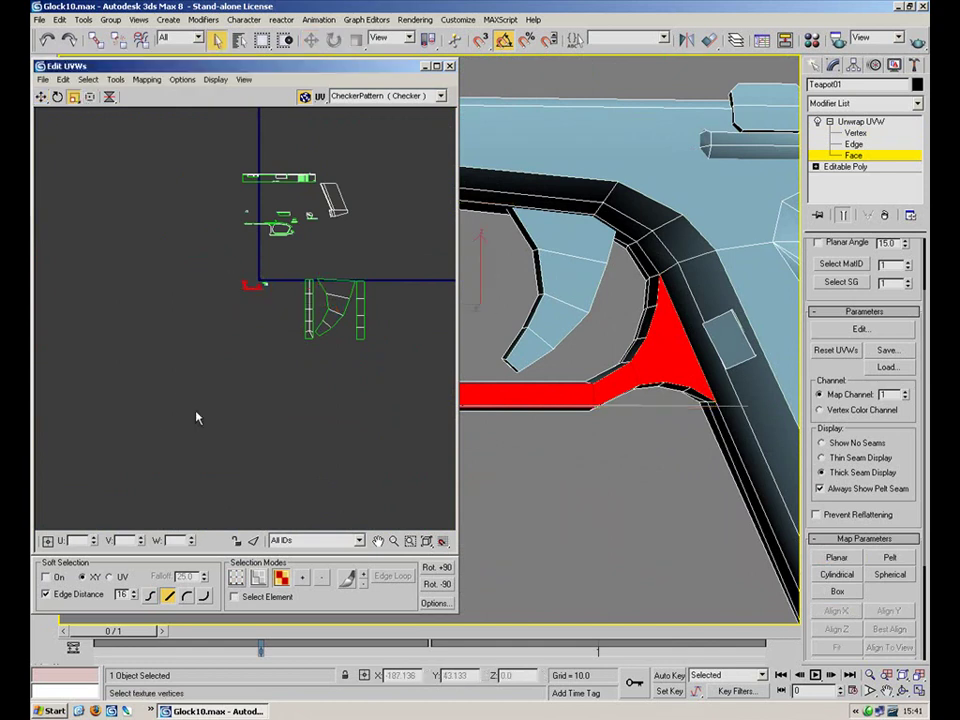
click(41, 97)
key(ctrl+z)
key(ctrl+z)
Move the guard's side shell into empty UV space and shift the trigger shells farther away from it
drag(310, 321, 253, 369)
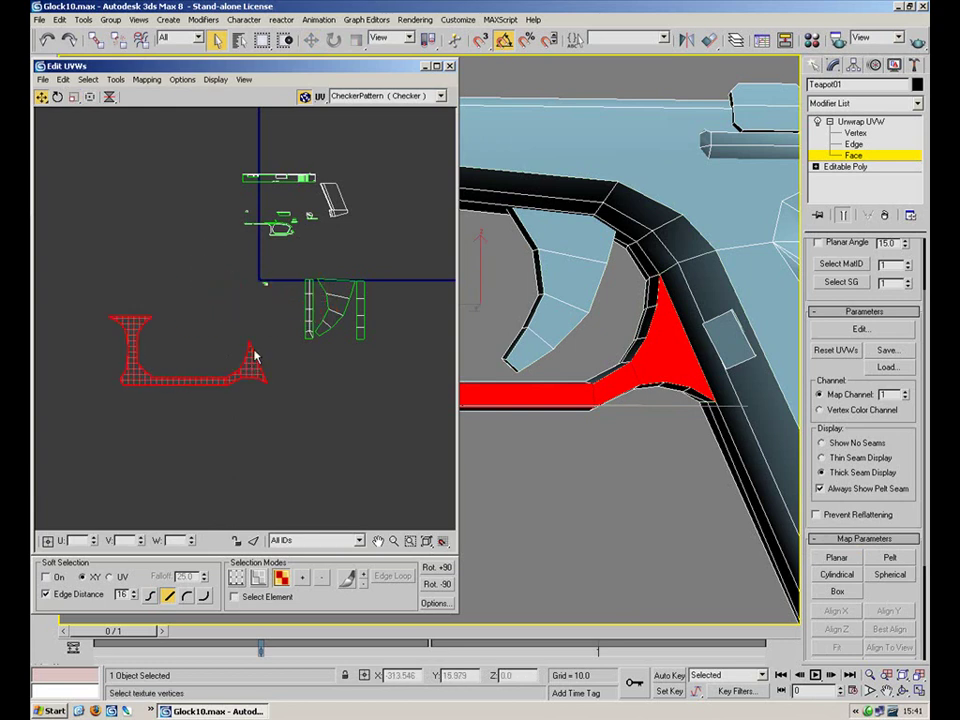
click(287, 305)
drag(396, 247, 294, 352)
drag(361, 318, 455, 329)
click(437, 367)
Select the inner faces along the trigger guard's rear curve behind the trigger
alt+middle_drag(563, 268, 635, 230)
click(739, 304)
ctrl+click(731, 304)
ctrl+click(736, 339)
ctrl+click(721, 331)
ctrl+click(730, 355)
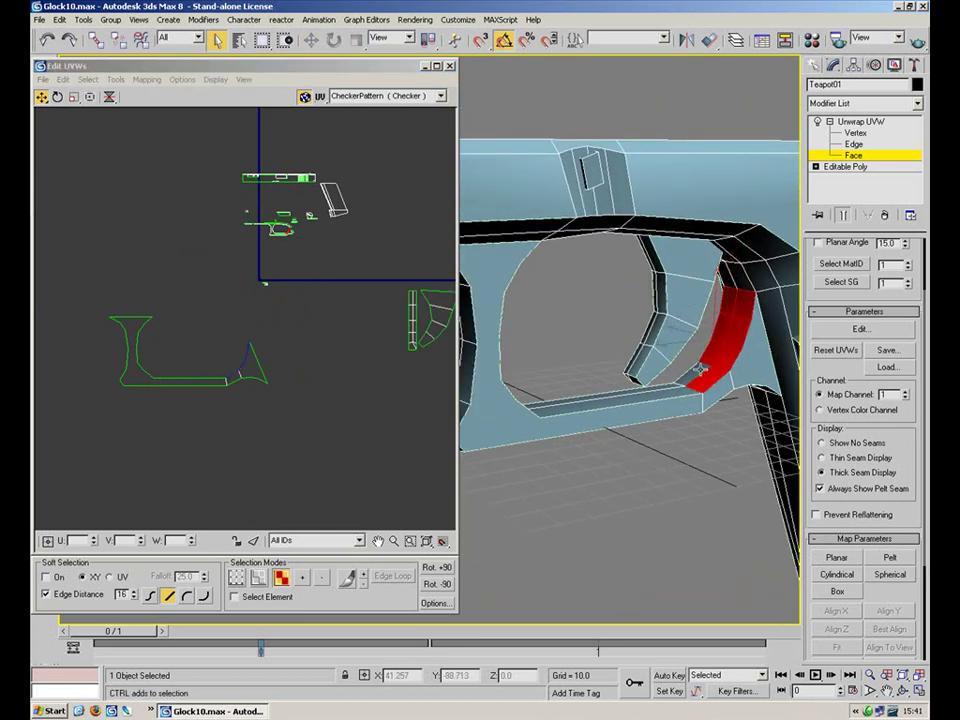
Add both rows of inner faces along the trigger guard's front curve to the selection
alt+middle_drag(619, 343, 556, 160)
ctrl+click(561, 143)
ctrl+click(551, 175)
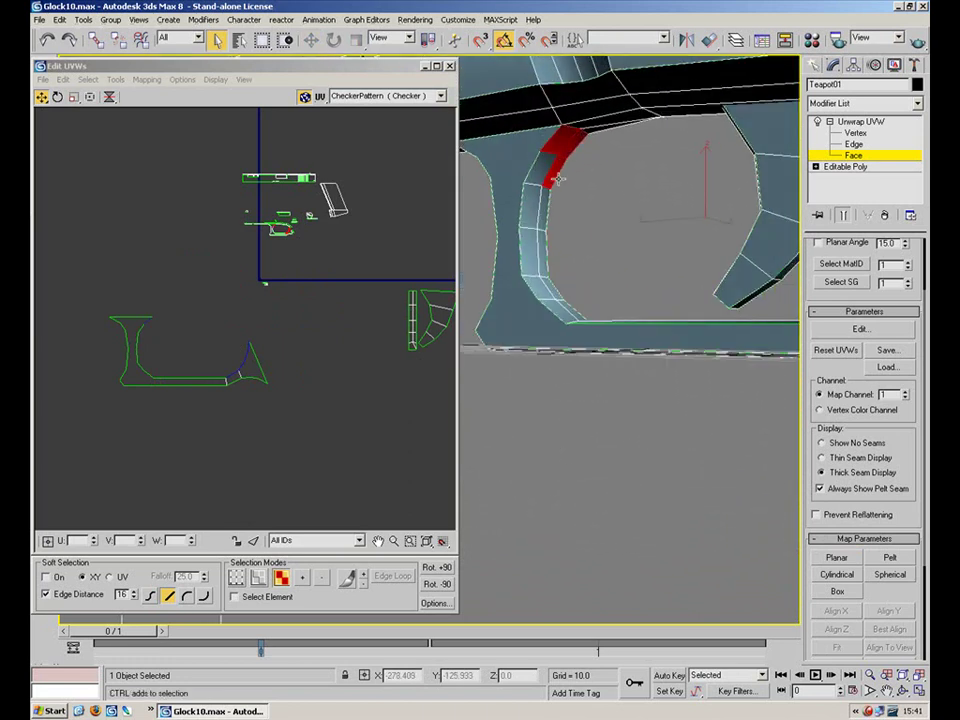
ctrl+click(540, 172)
ctrl+click(533, 197)
ctrl+click(544, 213)
ctrl+click(533, 259)
ctrl+click(540, 287)
ctrl+click(563, 310)
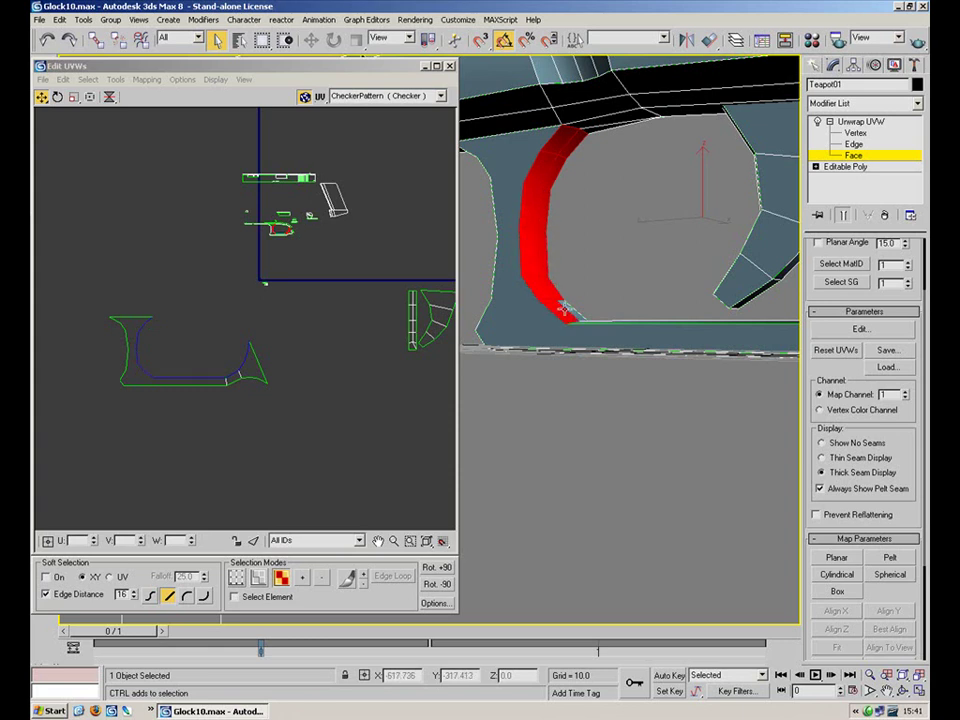
Planar-map the selected inner curve faces aligned to Y and move their overlapping UVs above the guard's side shell
click(838, 558)
click(840, 611)
click(838, 629)
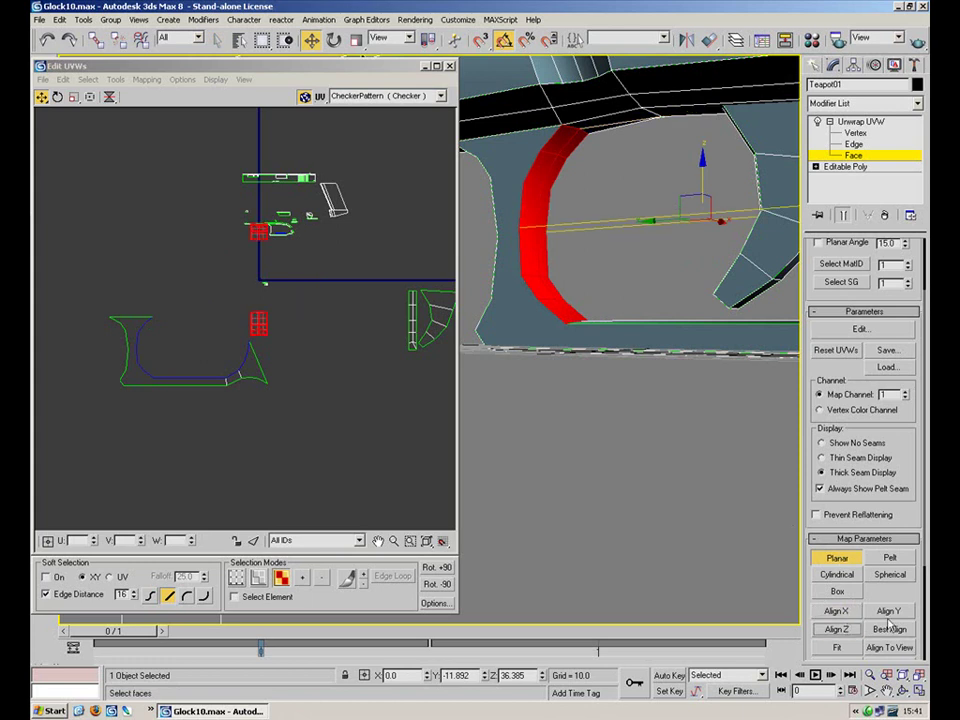
click(888, 611)
click(840, 558)
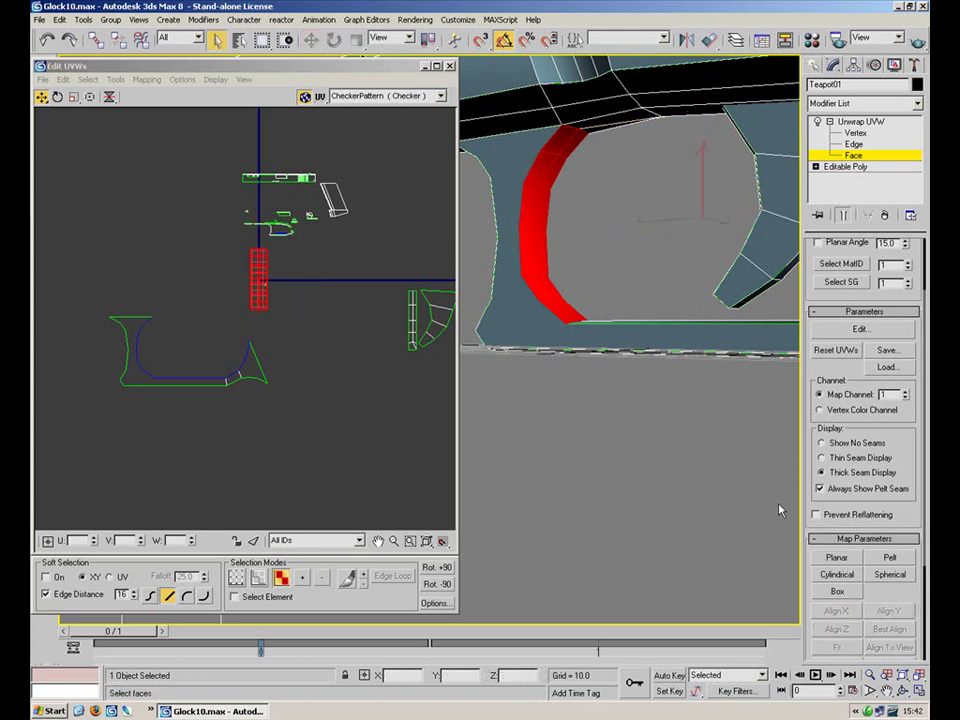
drag(260, 282, 167, 283)
click(181, 291)
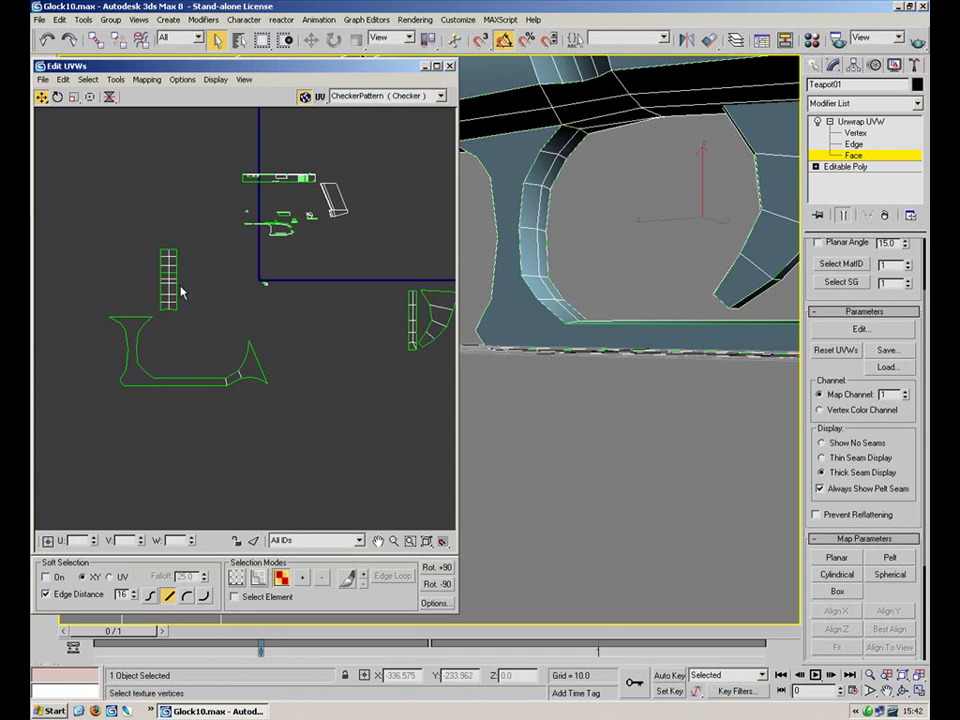
Turn on Select Element and try shifting one of the overlapping strip shells sideways
click(235, 596)
click(174, 279)
shift+drag(186, 290, 223, 292)
key(ctrl+z)
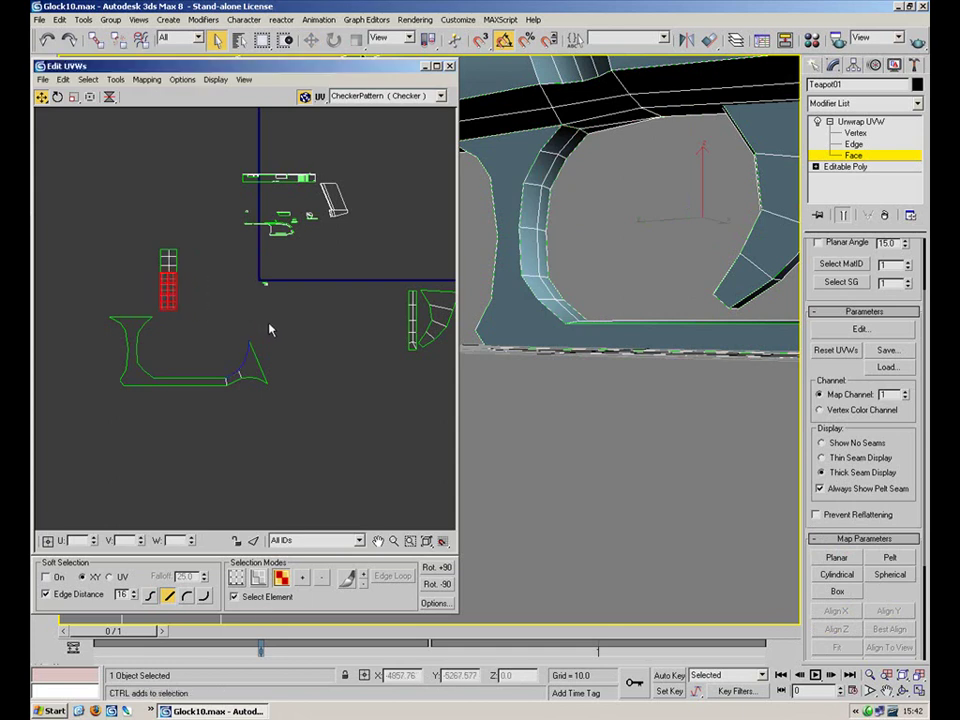
click(327, 502)
click(281, 597)
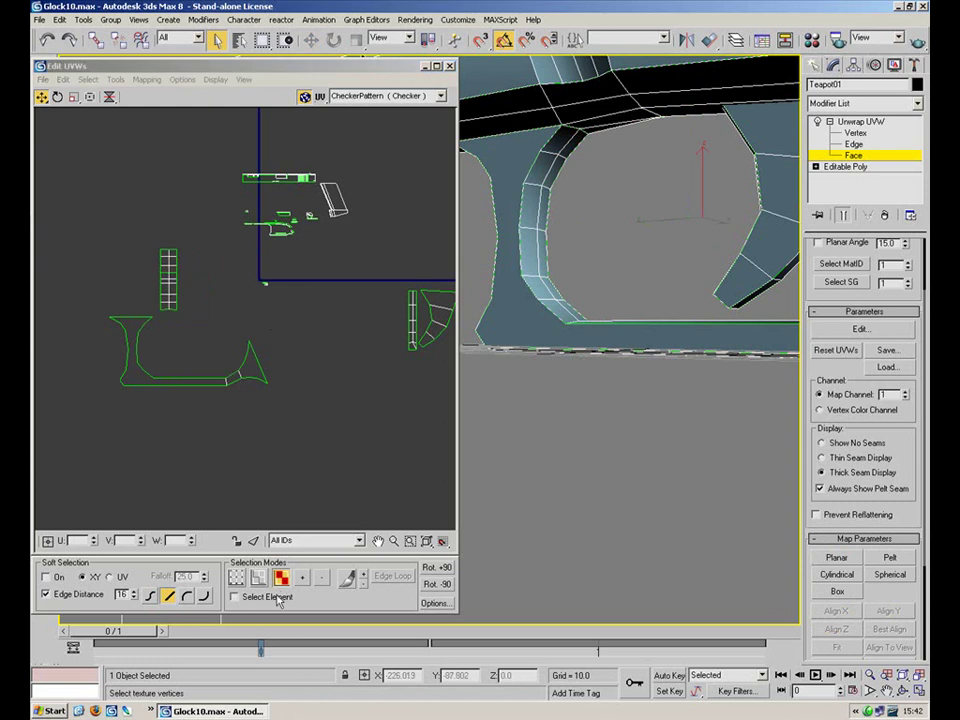
click(327, 409)
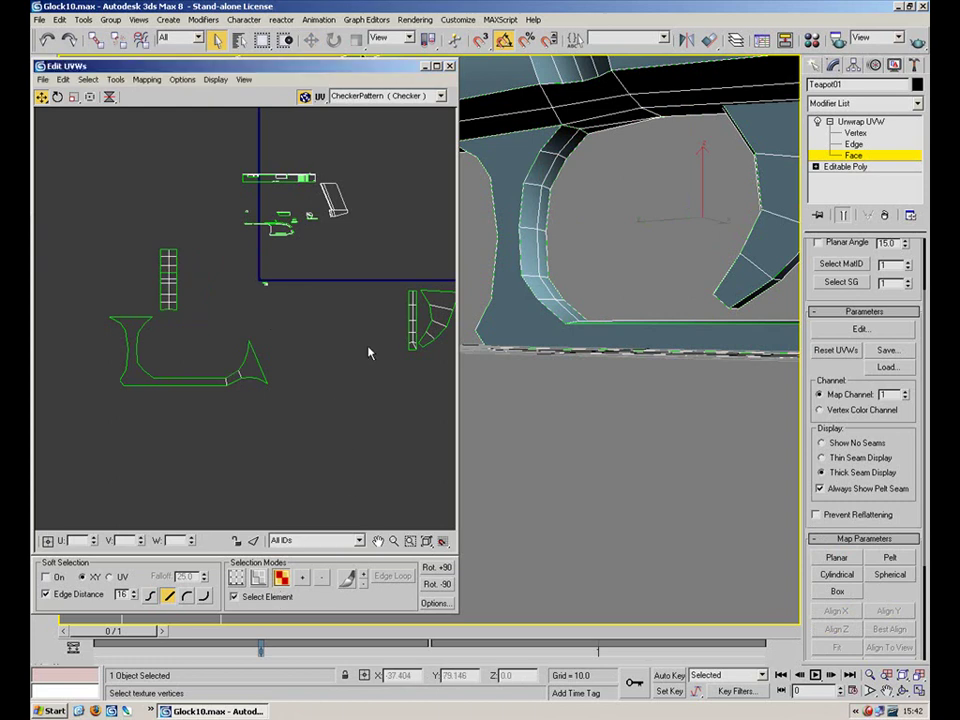
click(530, 295)
click(607, 103)
click(660, 90)
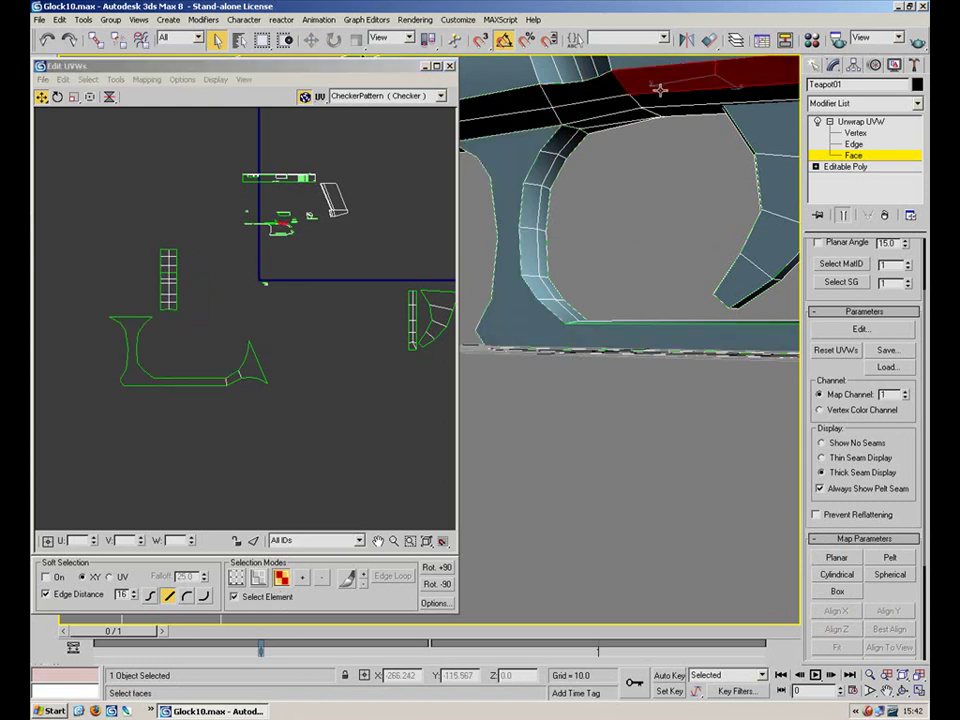
scroll(645, 227, down, 5)
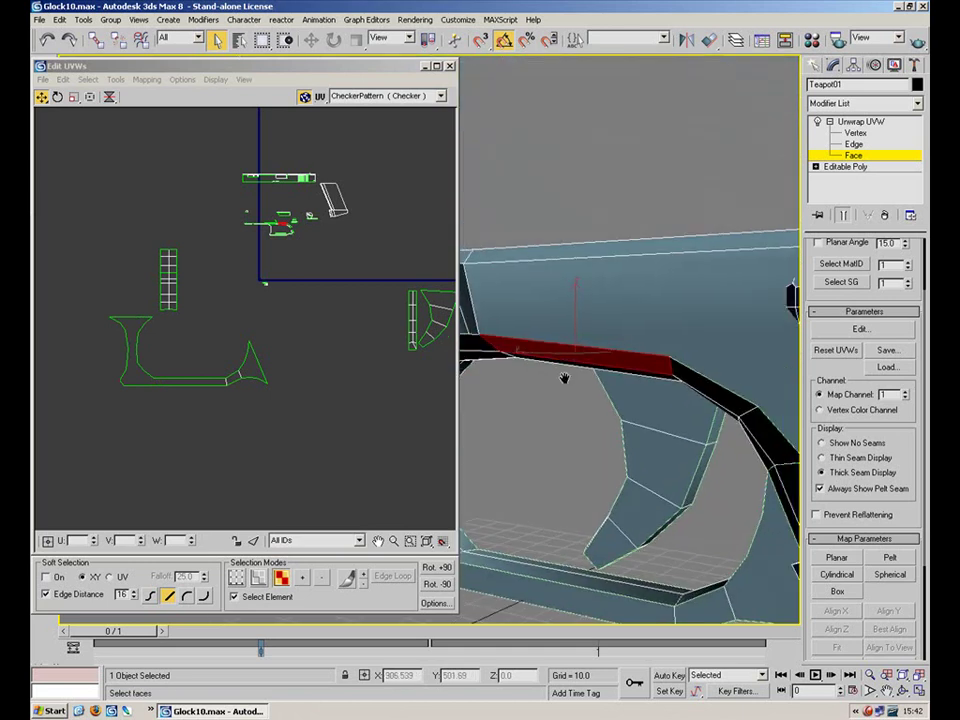
click(251, 300)
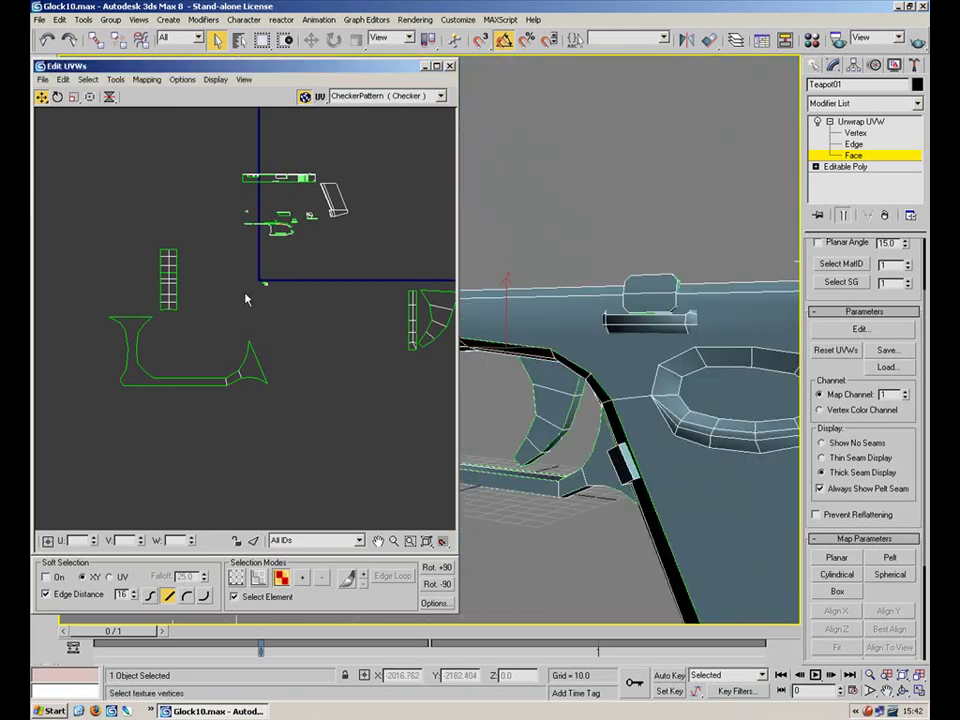
Separate the overlapping strips by moving the shorter shell beside the longer one
scroll(262, 297, up, 3)
scroll(200, 297, up, 3)
middle_drag(216, 258, 362, 265)
click(213, 291)
drag(213, 296, 303, 296)
click(386, 354)
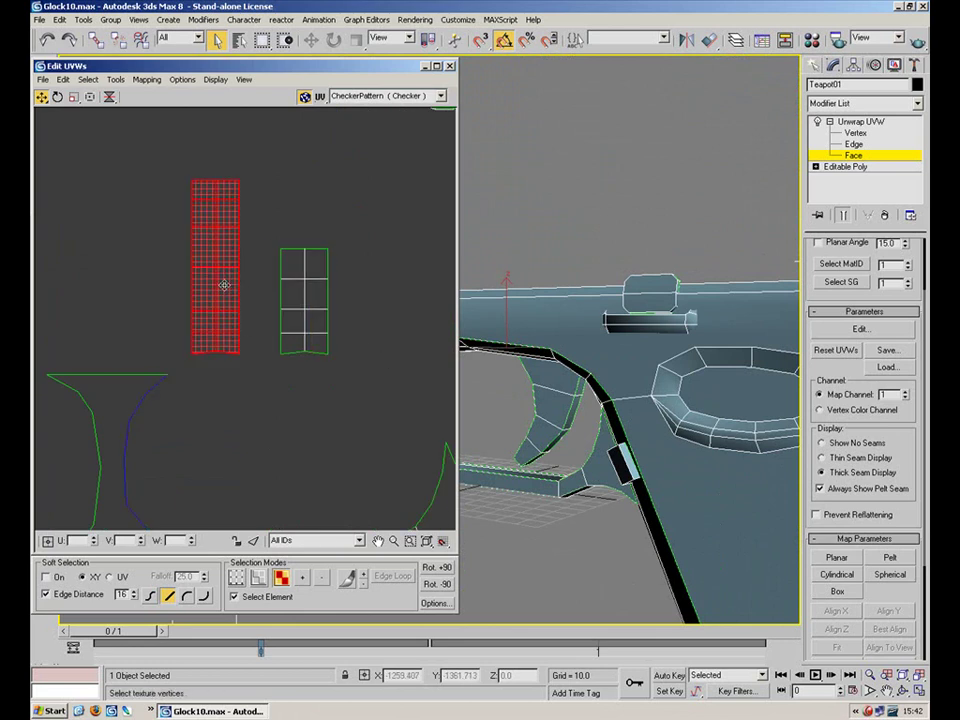
click(115, 415)
middle_drag(226, 371, 203, 260)
scroll(205, 256, down, 4)
click(239, 226)
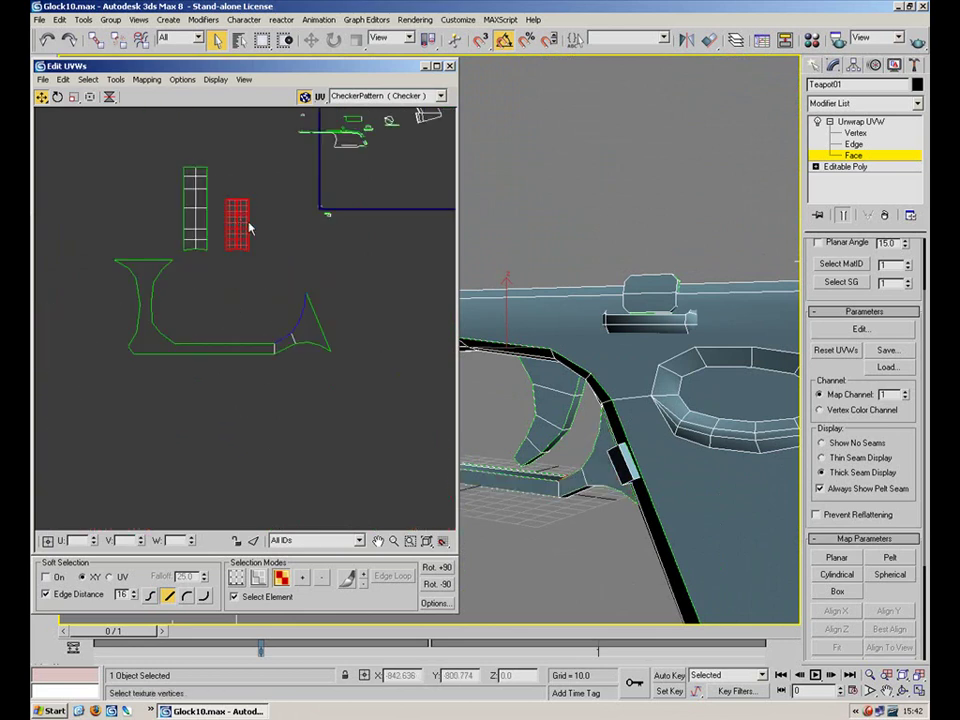
middle_drag(321, 188, 321, 255)
scroll(324, 262, up, 3)
click(368, 228)
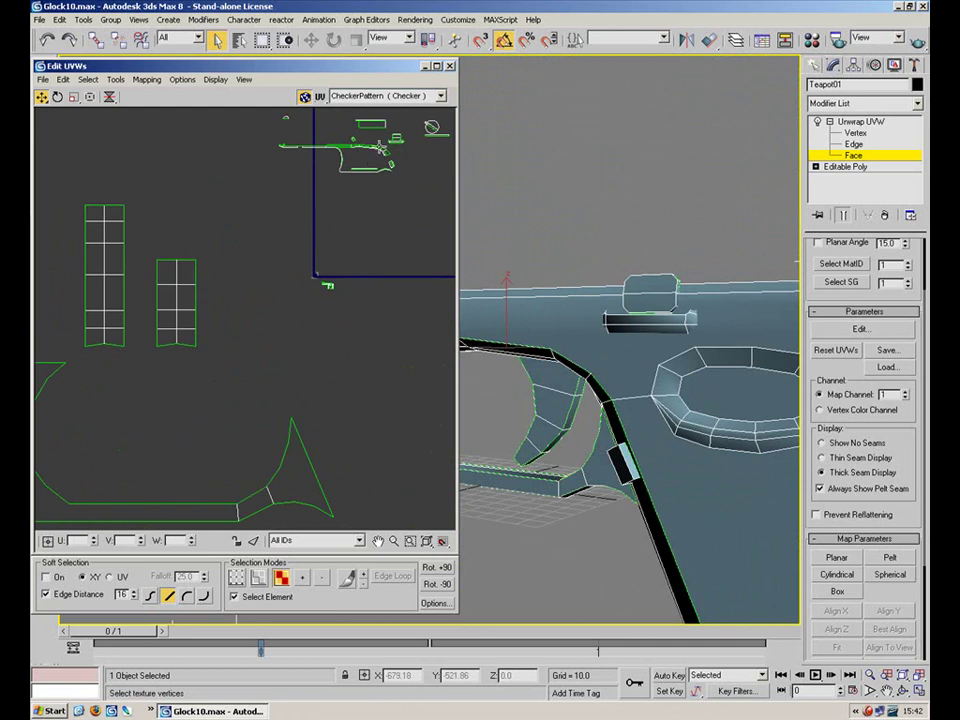
Move the short strip shell next to the rear inner curve of the guard's side shell
click(389, 152)
middle_drag(228, 323, 330, 292)
scroll(332, 298, up, 3)
drag(303, 164, 172, 390)
scroll(270, 220, down, 3)
drag(248, 158, 313, 312)
Place the long strip shell beside the guard's front inner curve, scale it down slightly, and nudge the short strip
click(236, 230)
click(158, 163)
drag(165, 150, 156, 272)
click(75, 98)
click(41, 96)
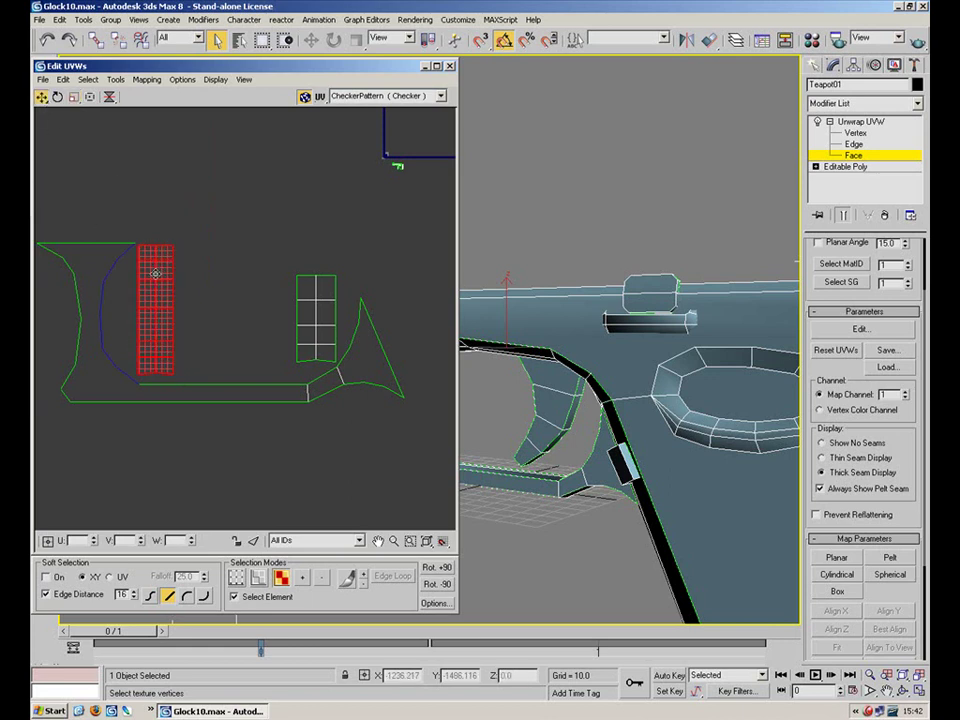
drag(257, 208, 319, 333)
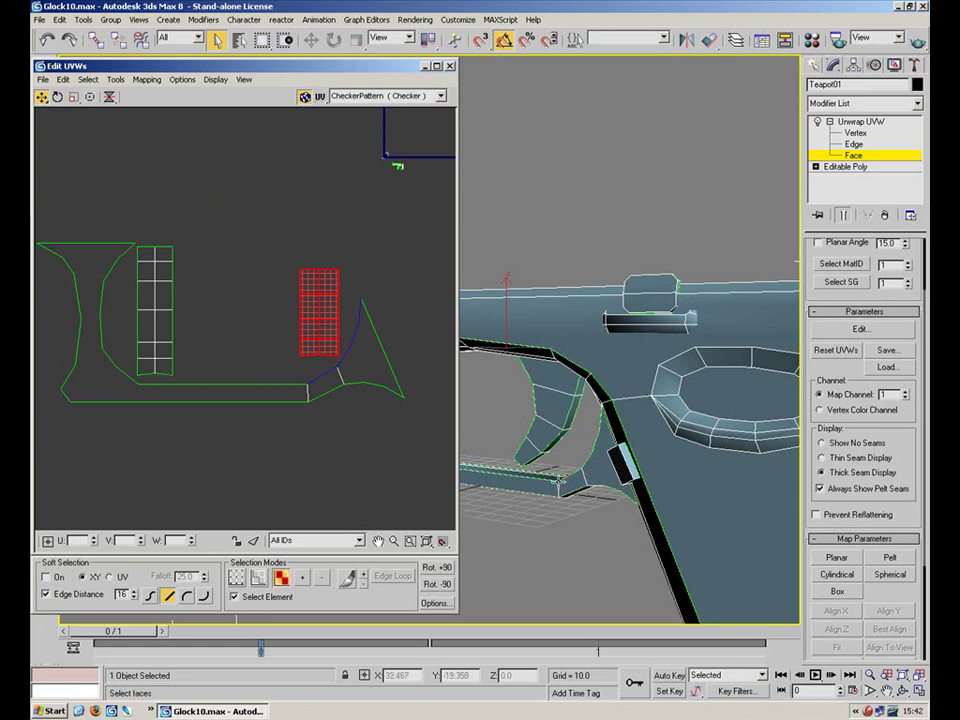
click(578, 530)
alt+middle_drag(580, 515, 613, 422)
click(568, 481)
ctrl+click(573, 470)
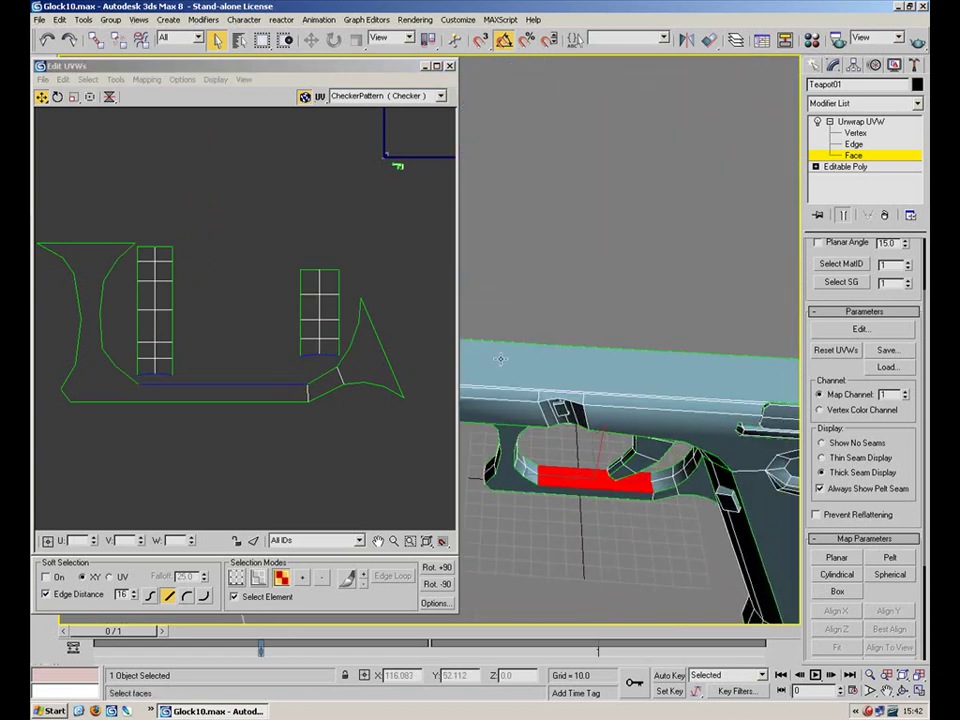
Scale both strip shells down to a matching narrower width, keeping them beside the guard's inner curves
drag(218, 237, 148, 351)
click(74, 97)
click(42, 97)
drag(135, 257, 115, 264)
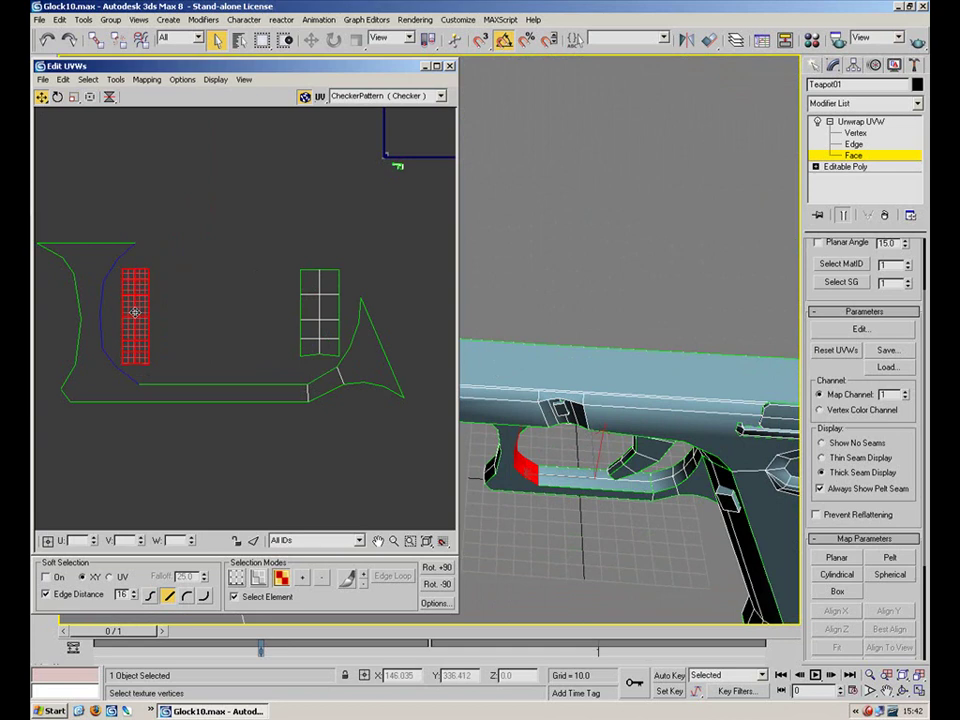
drag(274, 238, 328, 338)
click(74, 97)
click(43, 100)
Planar-map the two faces along the guard's inner bottom aligned to Z and move their shell between the two strips
click(566, 508)
click(566, 471)
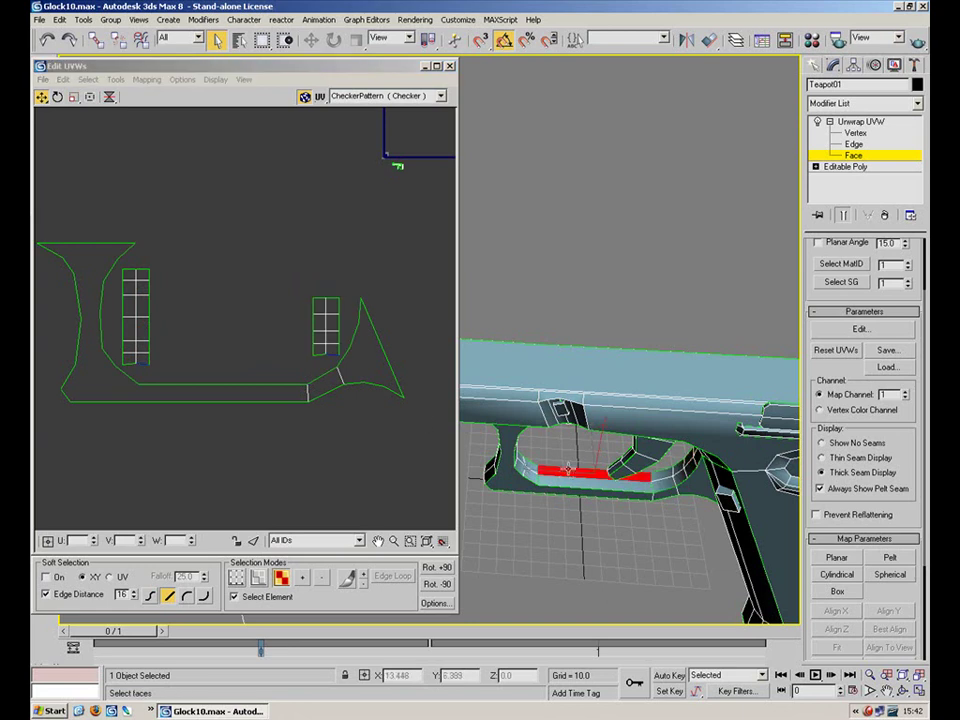
ctrl+click(594, 484)
click(837, 560)
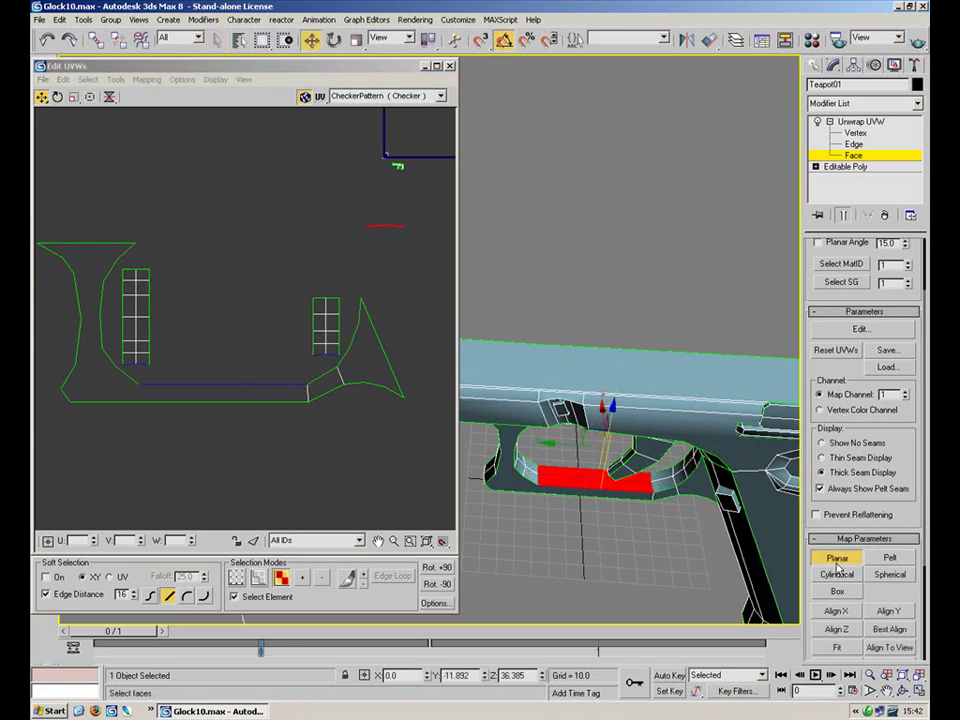
click(853, 628)
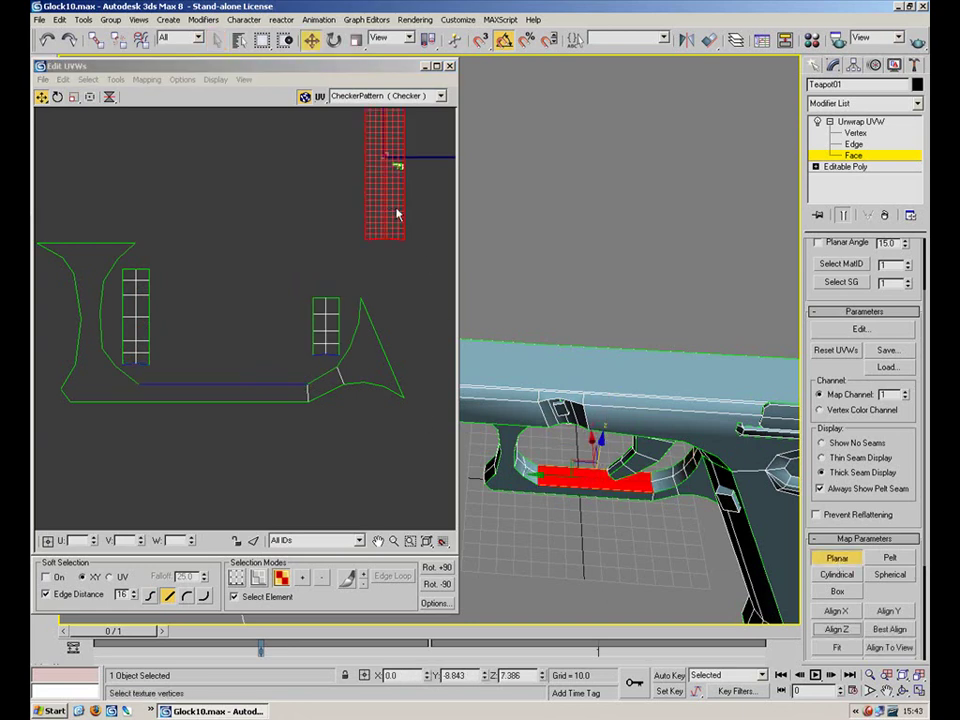
click(837, 557)
drag(394, 189, 234, 244)
click(165, 122)
Switch to vertex selection, turn off Select Element, and rotate the inner-bottom strip shell to horizontal
key(1)
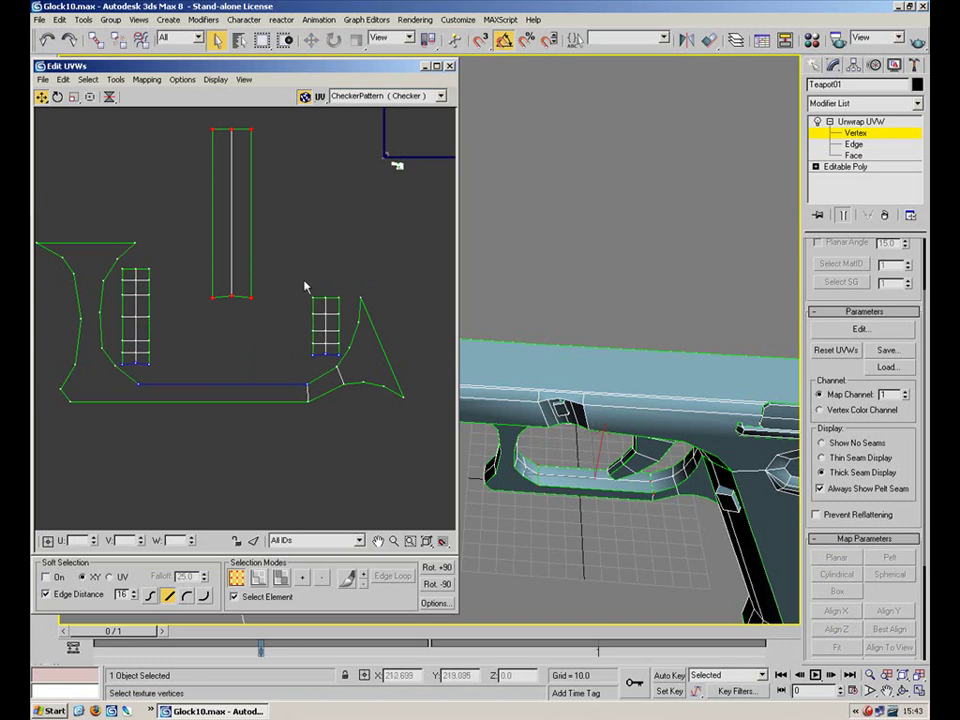
click(238, 596)
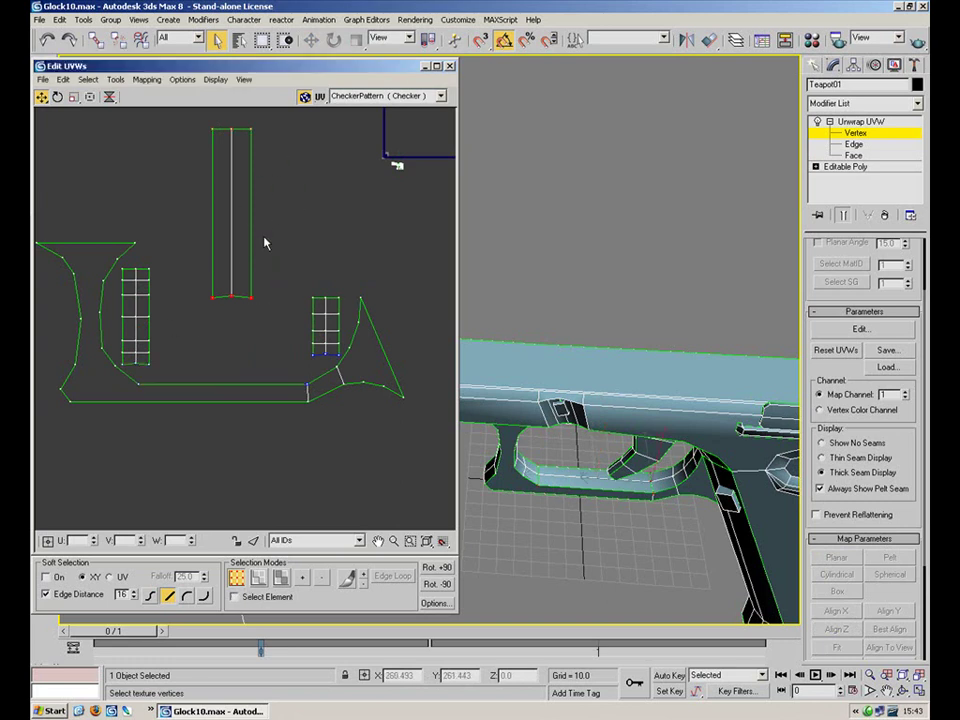
drag(181, 314, 181, 312)
click(57, 97)
drag(254, 293, 236, 427)
drag(336, 174, 293, 208)
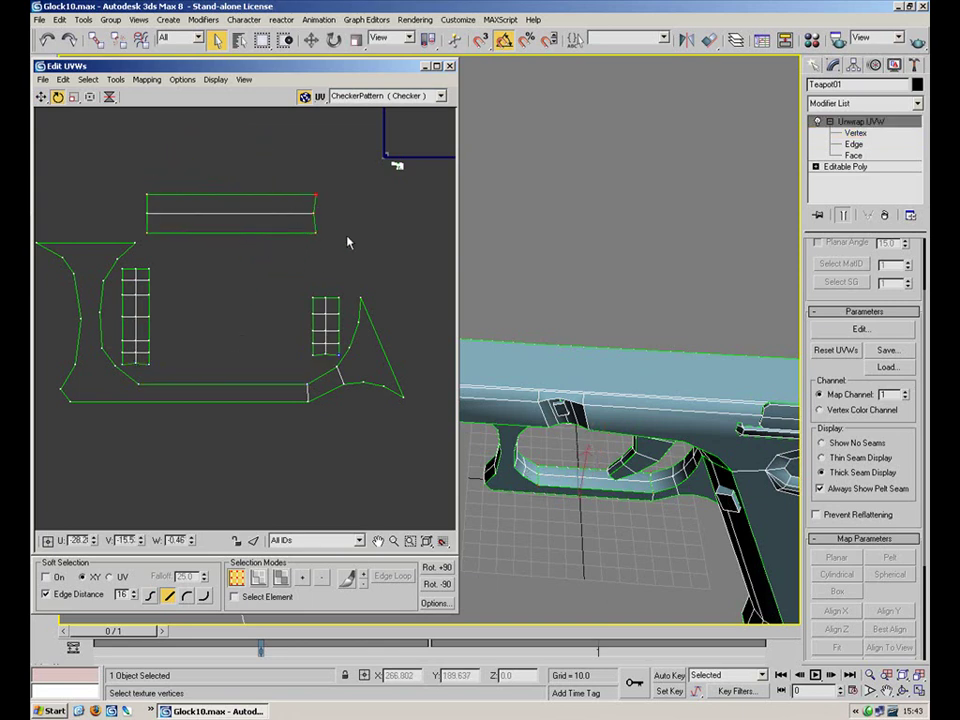
Scale down the inner-bottom strip shell and place it between the two vertical strips, just above the guard's bottom bar
drag(333, 174, 168, 342)
key(ctrl+z)
click(41, 98)
drag(312, 213, 297, 336)
click(74, 97)
click(41, 97)
click(74, 97)
click(398, 298)
Select all faces along the trigger guard's outer front curve and planar-map them aligned to Y
middle_drag(583, 436, 599, 324)
click(450, 66)
click(854, 156)
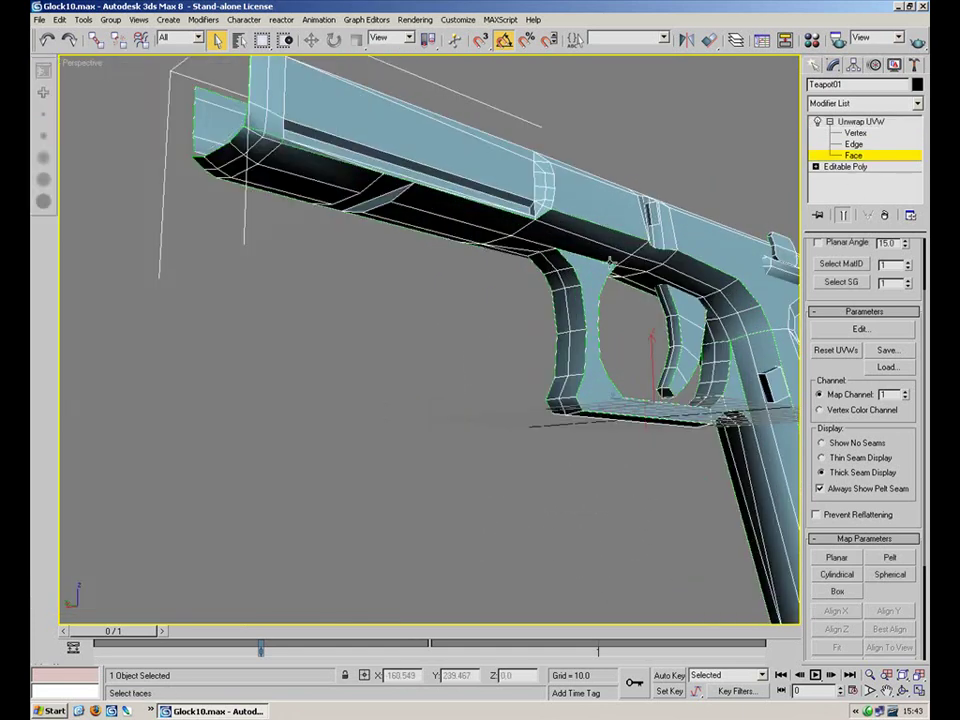
click(547, 270)
ctrl+click(559, 266)
ctrl+click(561, 283)
ctrl+click(568, 281)
ctrl+click(573, 310)
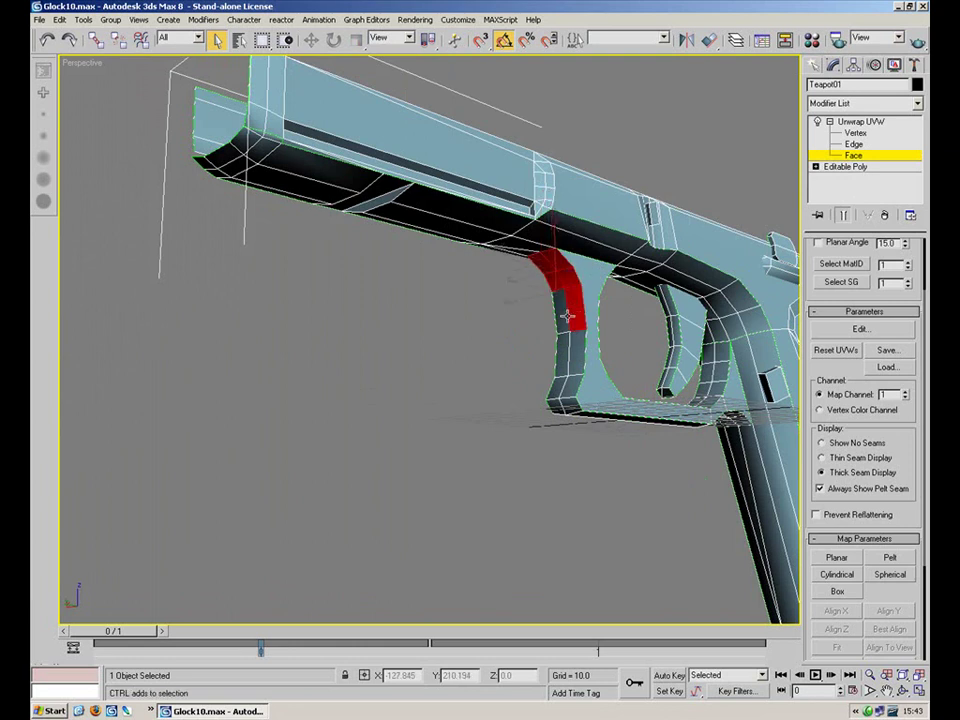
ctrl+click(564, 315)
ctrl+click(577, 347)
ctrl+click(564, 357)
ctrl+click(574, 385)
ctrl+click(560, 395)
ctrl+click(555, 406)
ctrl+click(571, 406)
click(868, 328)
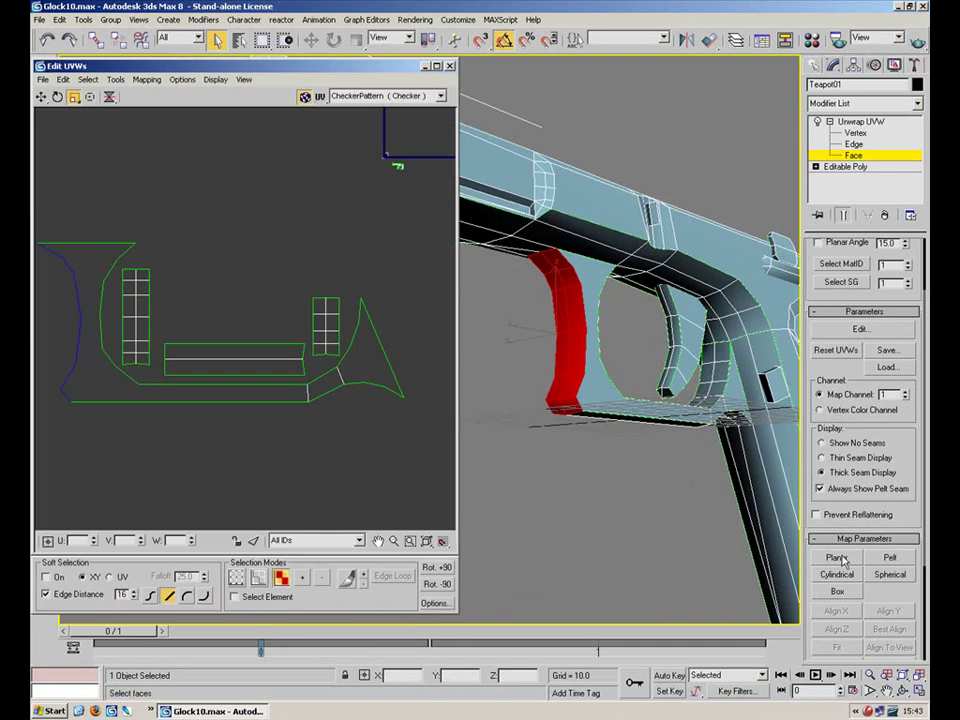
click(852, 561)
click(884, 625)
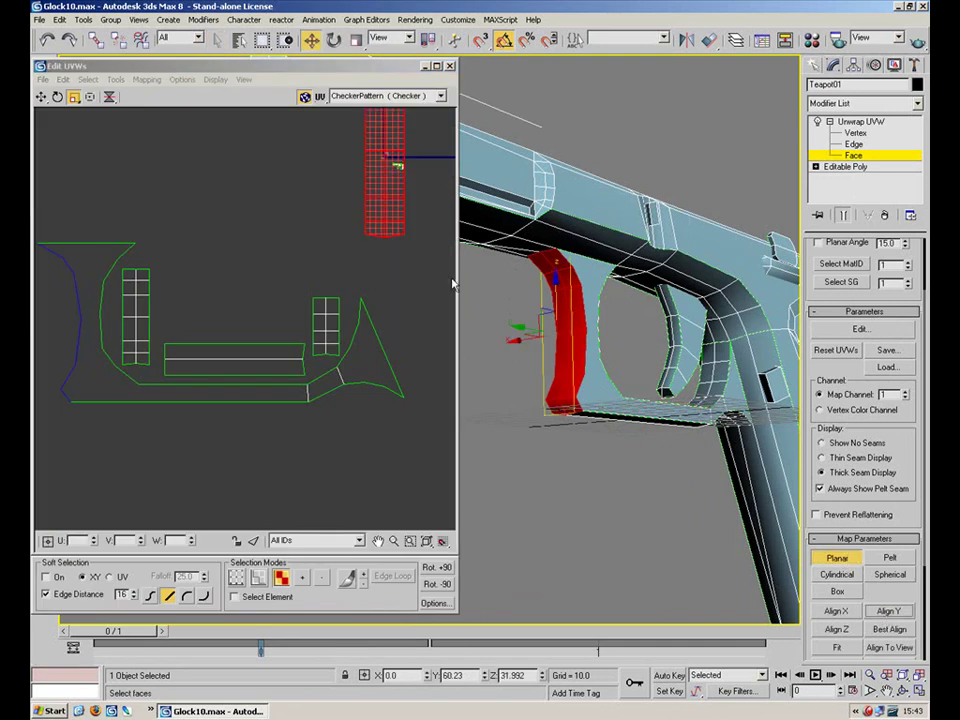
click(820, 555)
Move the front-curve strip shell beside the outer front edge of the guard's side shell
middle_drag(298, 238, 364, 323)
scroll(364, 323, down, 3)
drag(411, 265, 143, 169)
click(41, 97)
drag(413, 270, 195, 372)
key(ctrl+z)
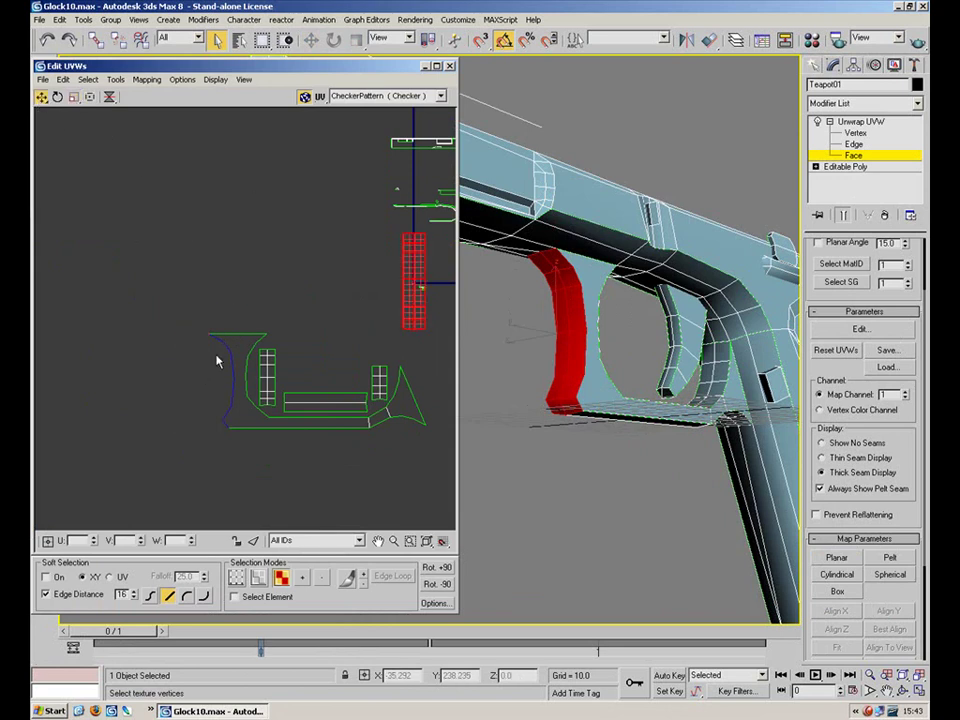
drag(422, 275, 197, 373)
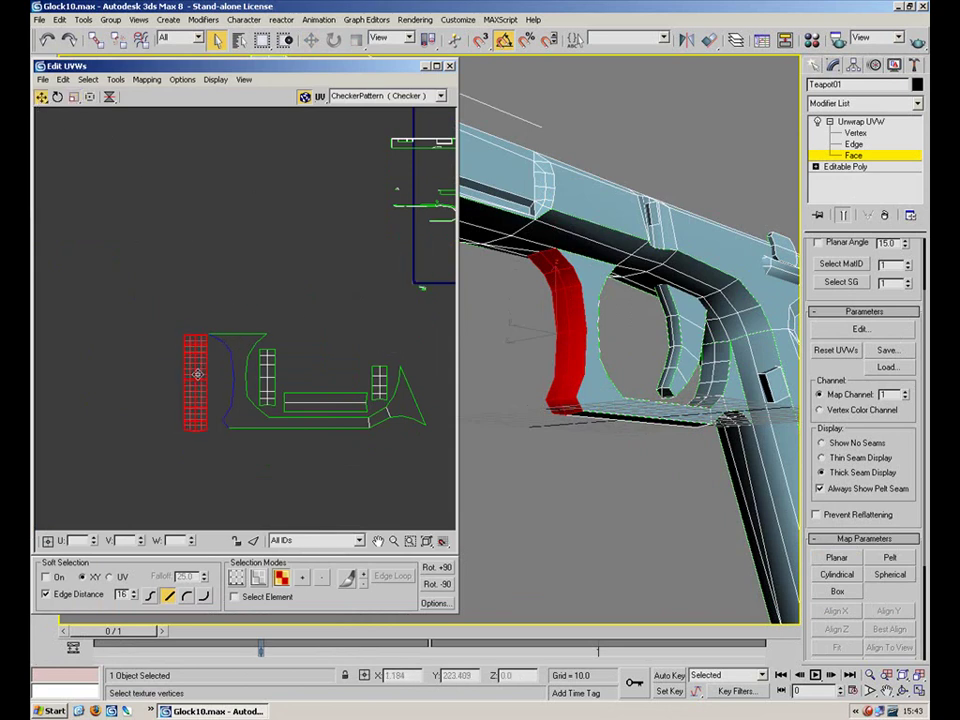
scroll(249, 318, up, 3)
click(251, 308)
Select the faces along the guard's outer underside up to the grip and planar-map them aligned to Z
middle_drag(253, 344, 255, 257)
alt+middle_drag(653, 401, 545, 307)
ctrl+click(545, 310)
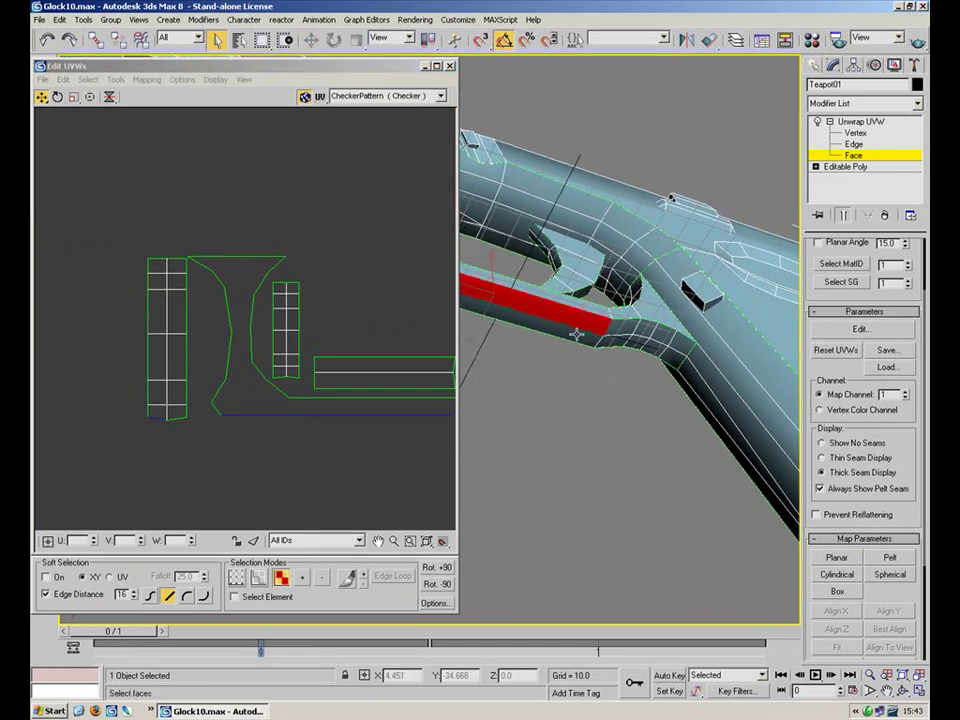
ctrl+click(632, 329)
ctrl+click(642, 342)
ctrl+click(661, 337)
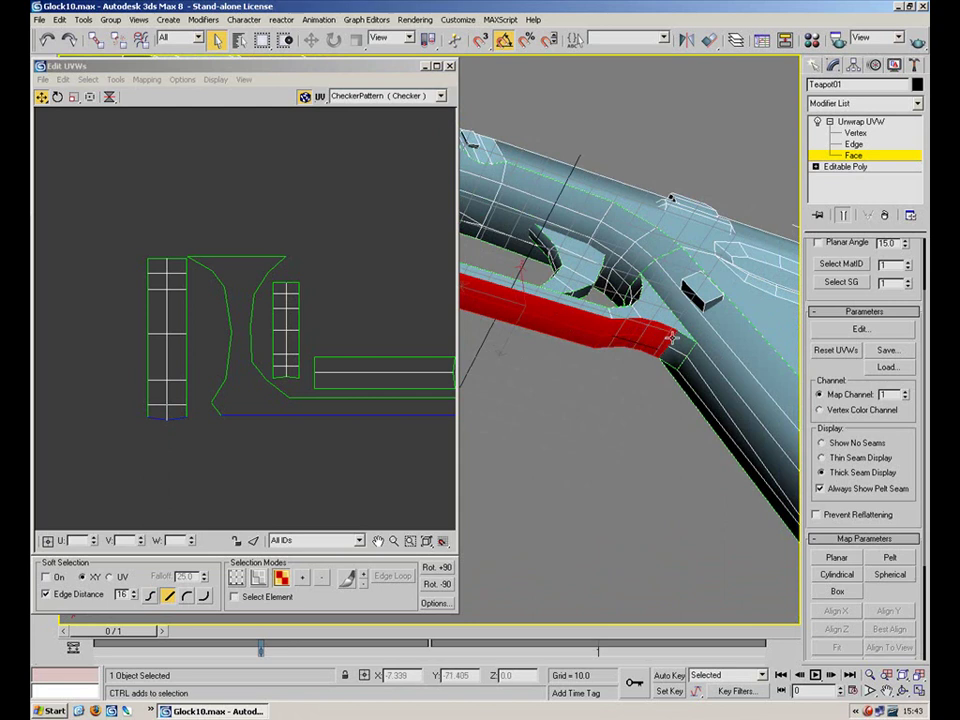
ctrl+click(684, 344)
ctrl+click(675, 361)
click(837, 556)
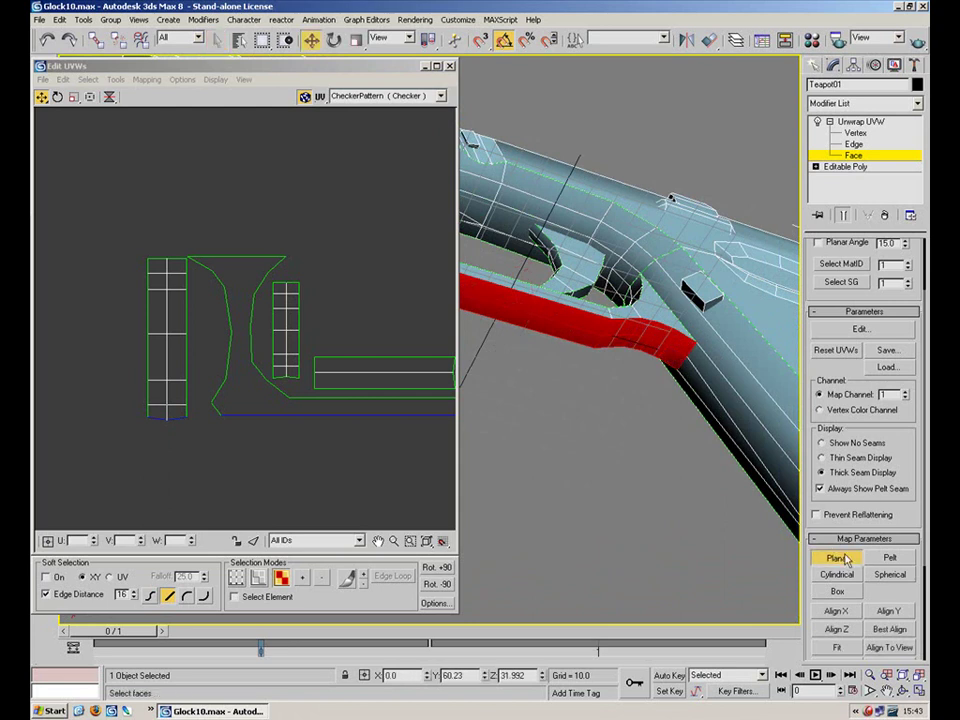
click(846, 613)
middle_drag(296, 270, 236, 264)
scroll(236, 264, down, 5)
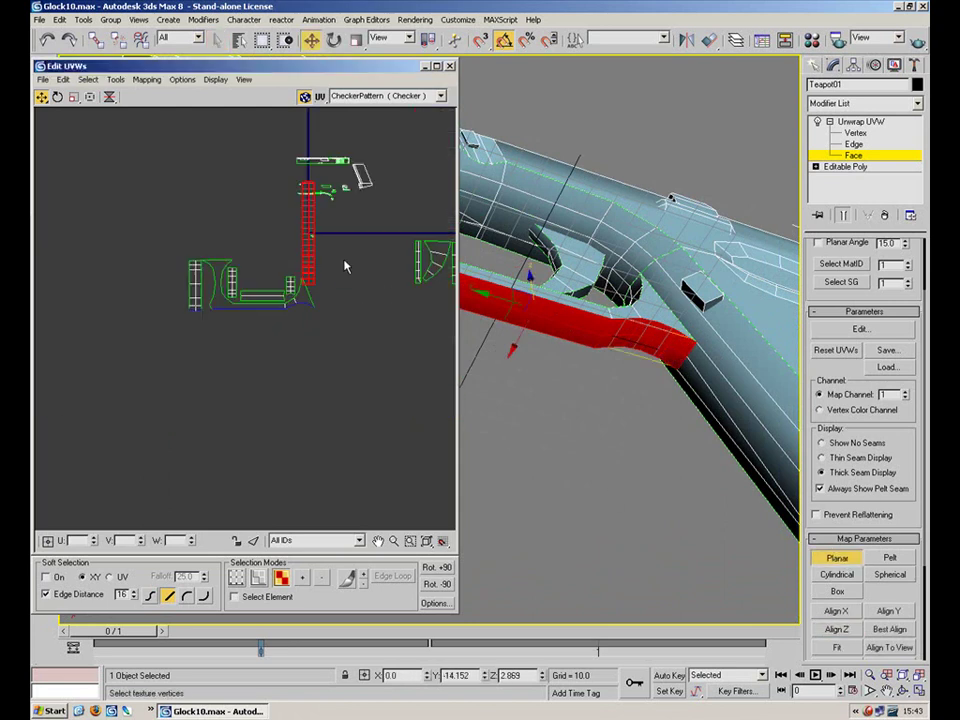
click(820, 555)
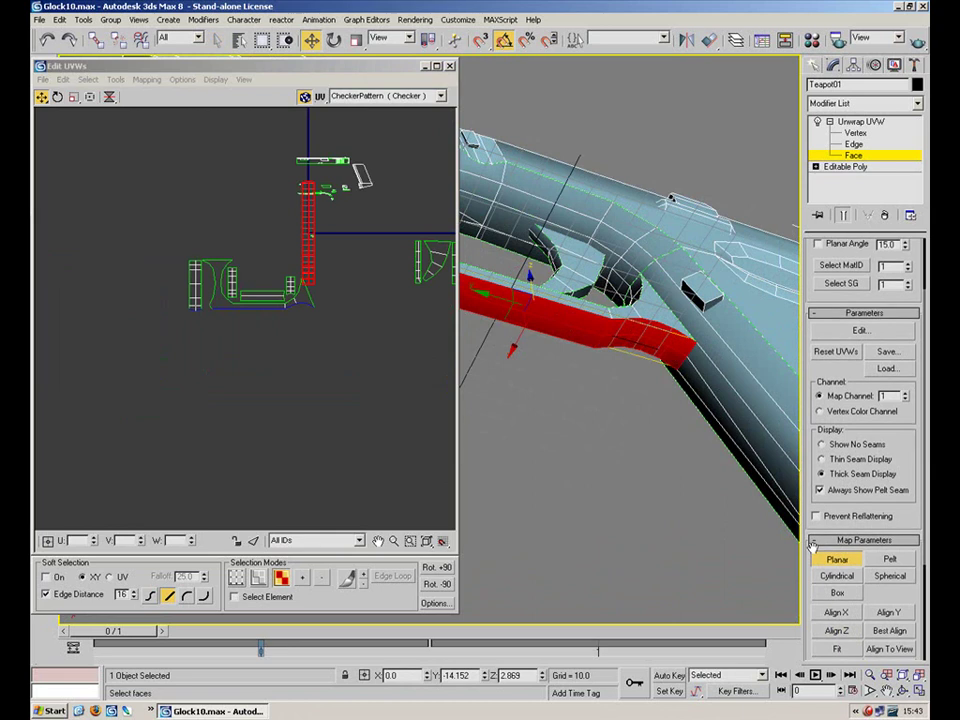
Rotate the underside strip shell to horizontal and move it just below the guard's side shell
click(57, 97)
drag(312, 255, 326, 389)
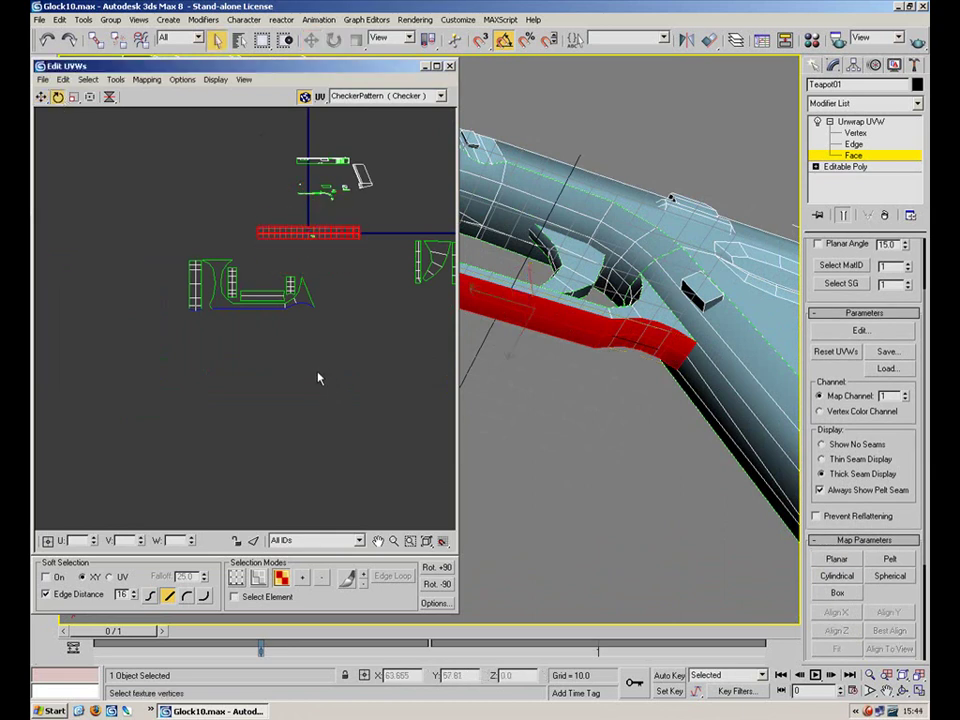
click(41, 97)
drag(332, 233, 282, 318)
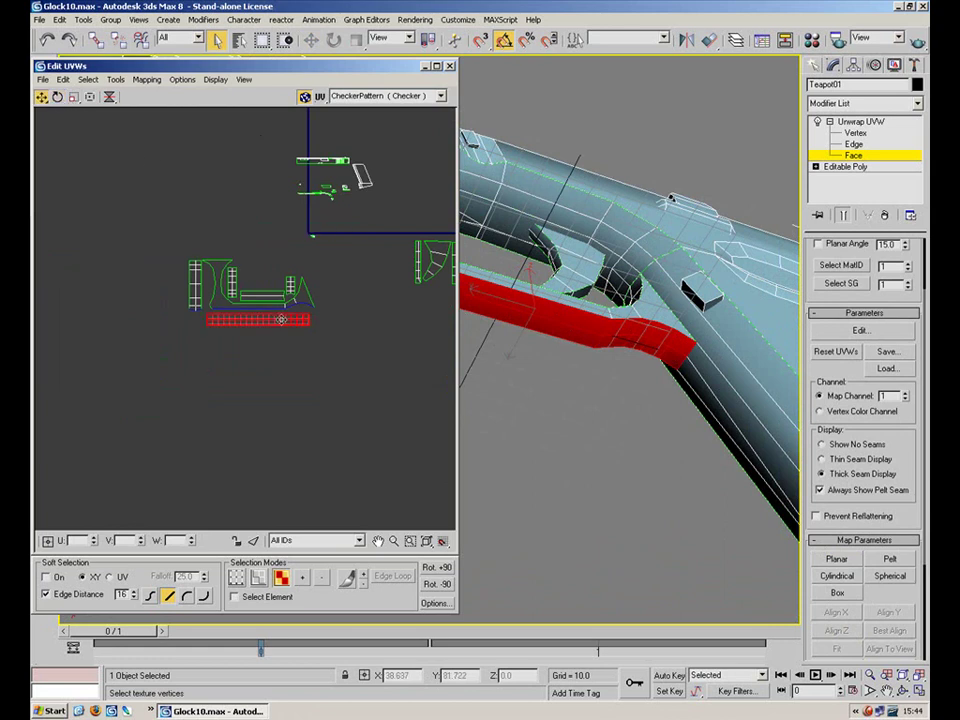
Select all trigger guard shells and store their faces as a named selection set called "Trigger gard"
drag(350, 256, 111, 349)
click(609, 41)
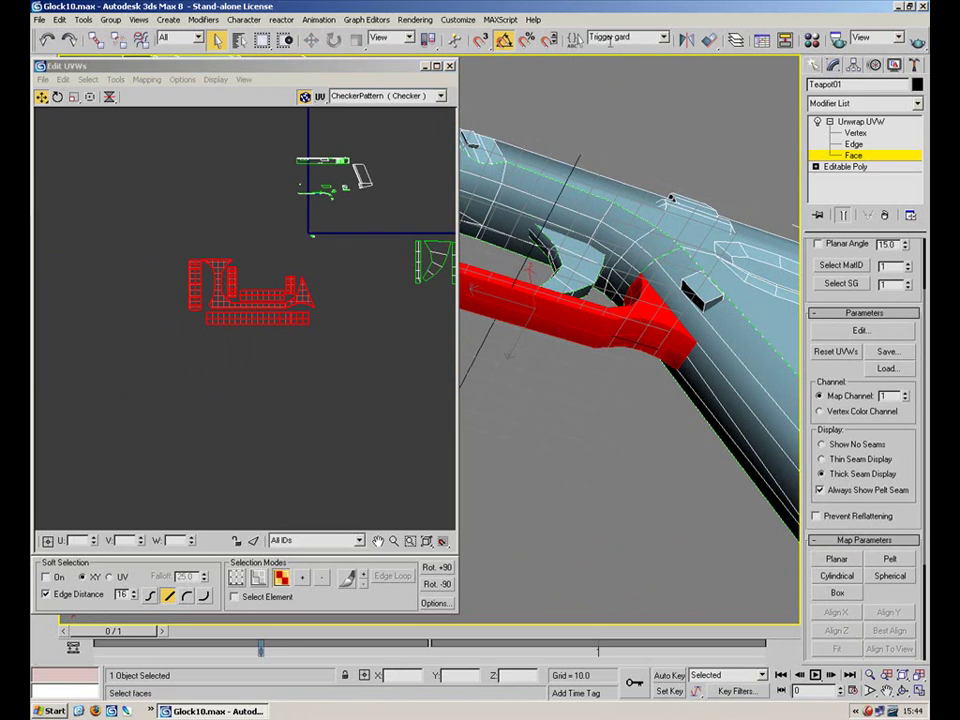
click(662, 40)
click(421, 312)
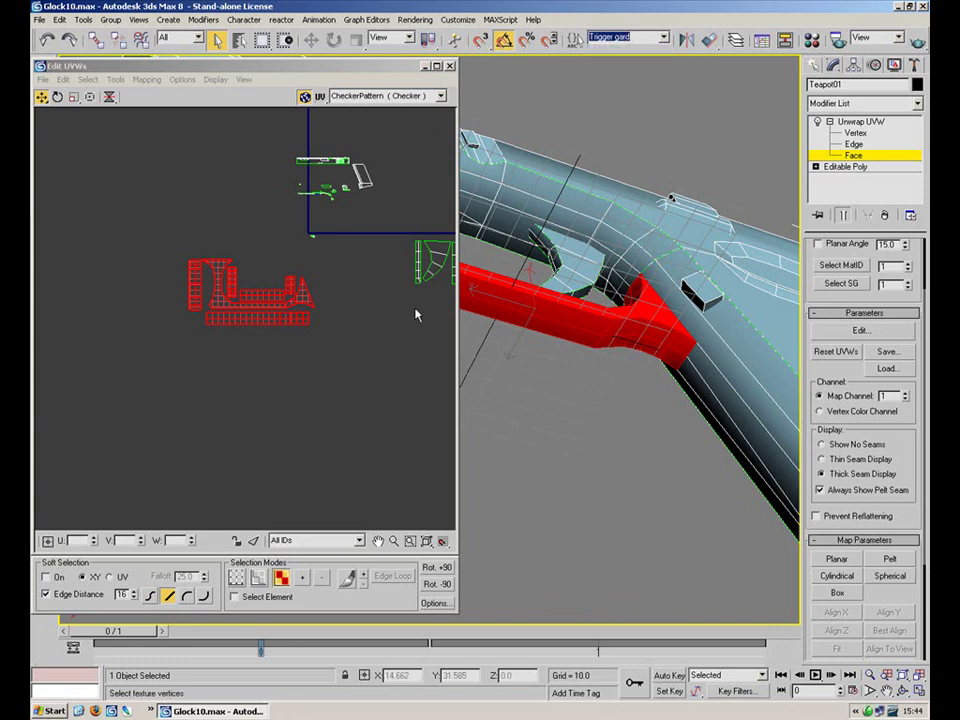
Reselect all trigger guard shells, shift them together a short distance, and clear the selection
click(364, 241)
drag(503, 317, 346, 413)
drag(338, 249, 178, 358)
click(330, 418)
drag(332, 239, 185, 361)
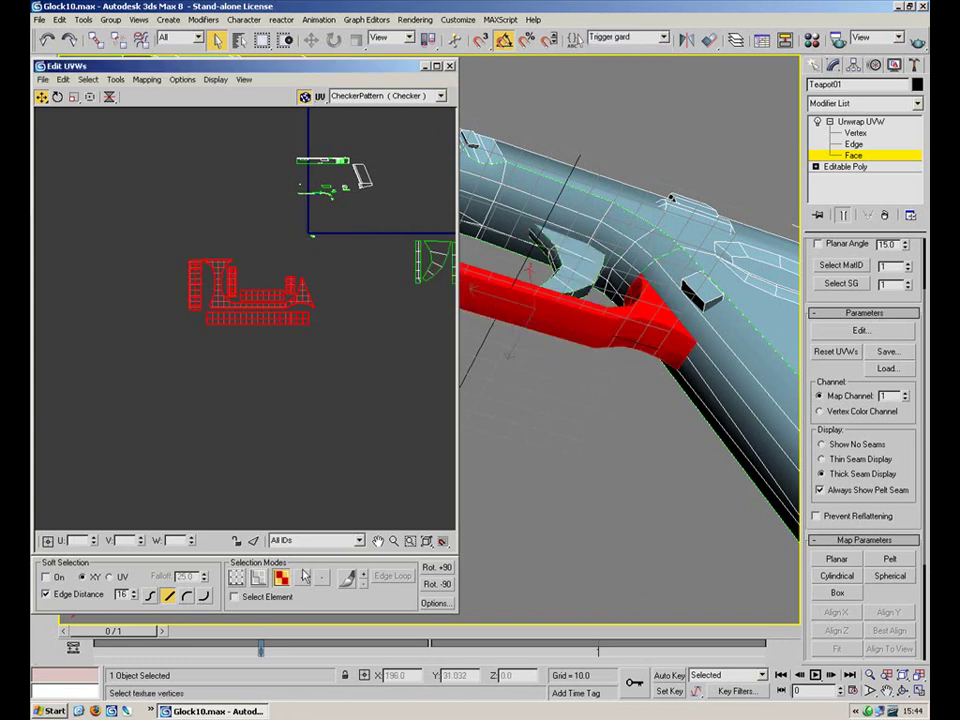
drag(270, 322, 330, 360)
click(322, 415)
Test the named selection set "Trigger gard" by recalling its faces, and clear the selection
click(262, 578)
click(289, 579)
click(283, 578)
drag(379, 317, 150, 435)
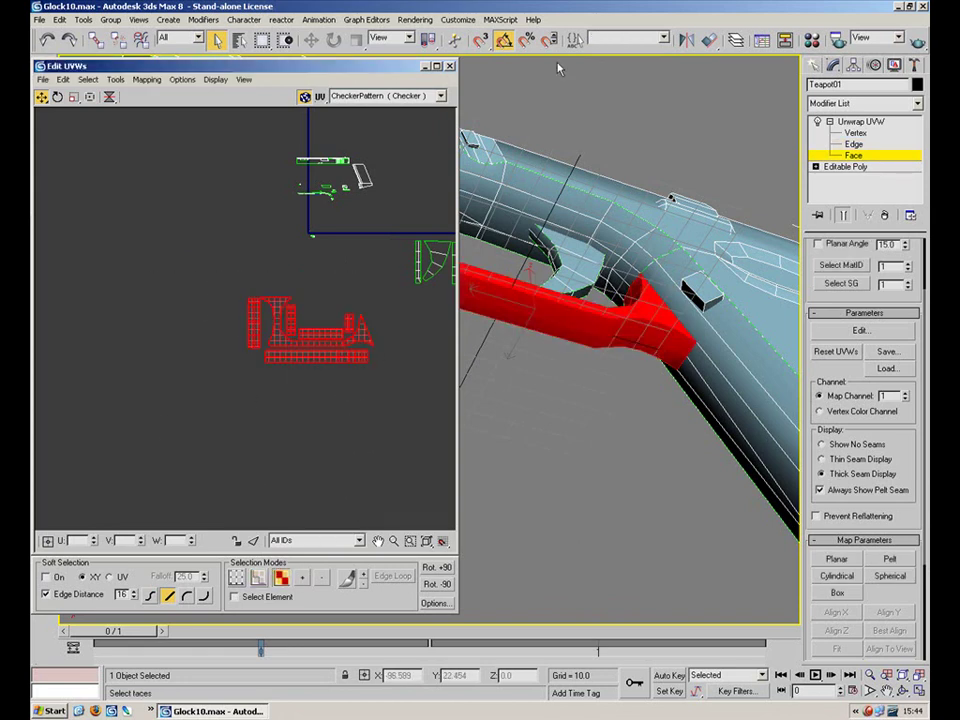
click(414, 281)
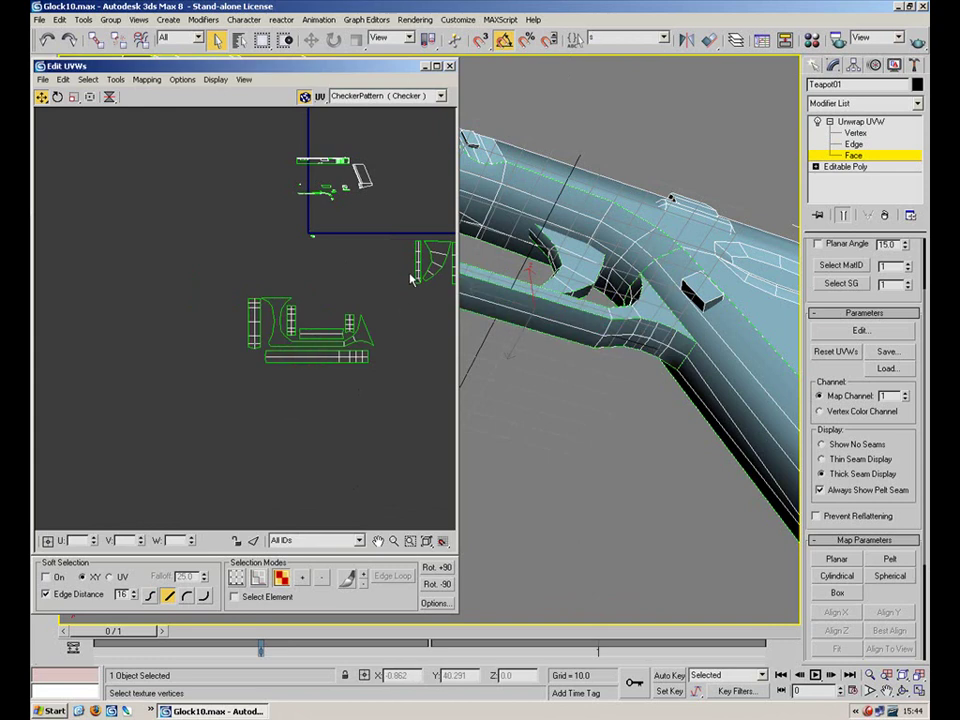
middle_drag(414, 281, 336, 330)
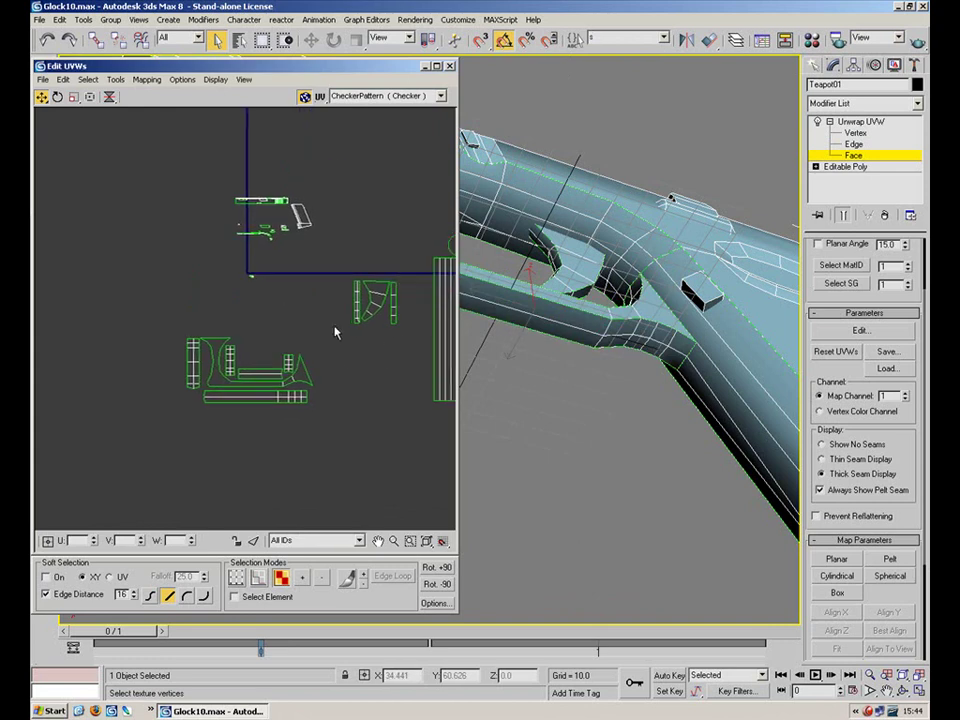
click(663, 38)
click(620, 54)
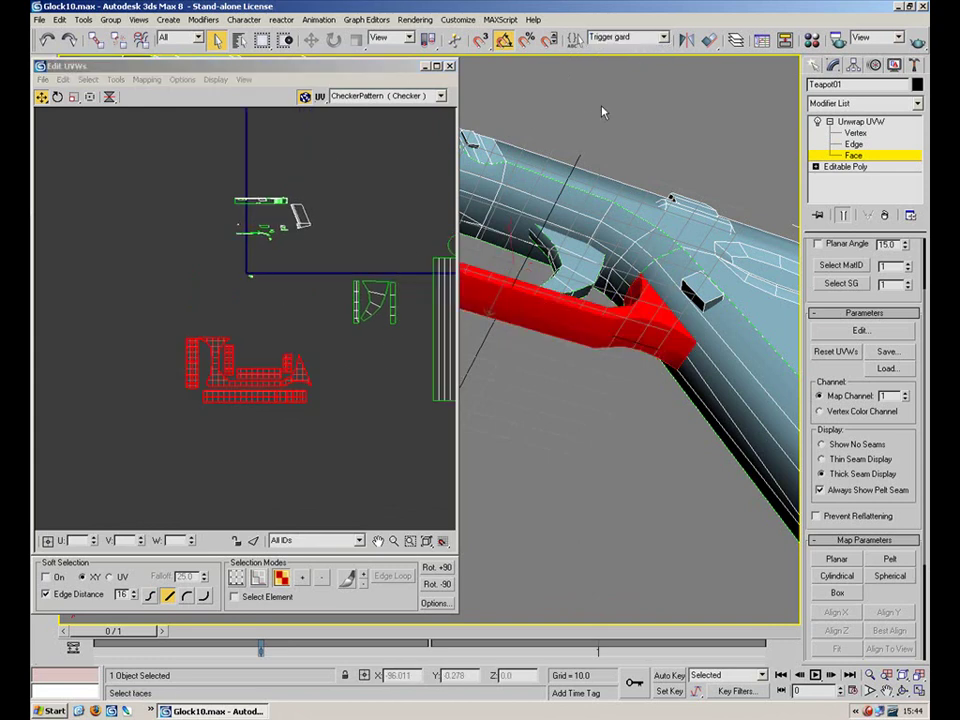
click(383, 381)
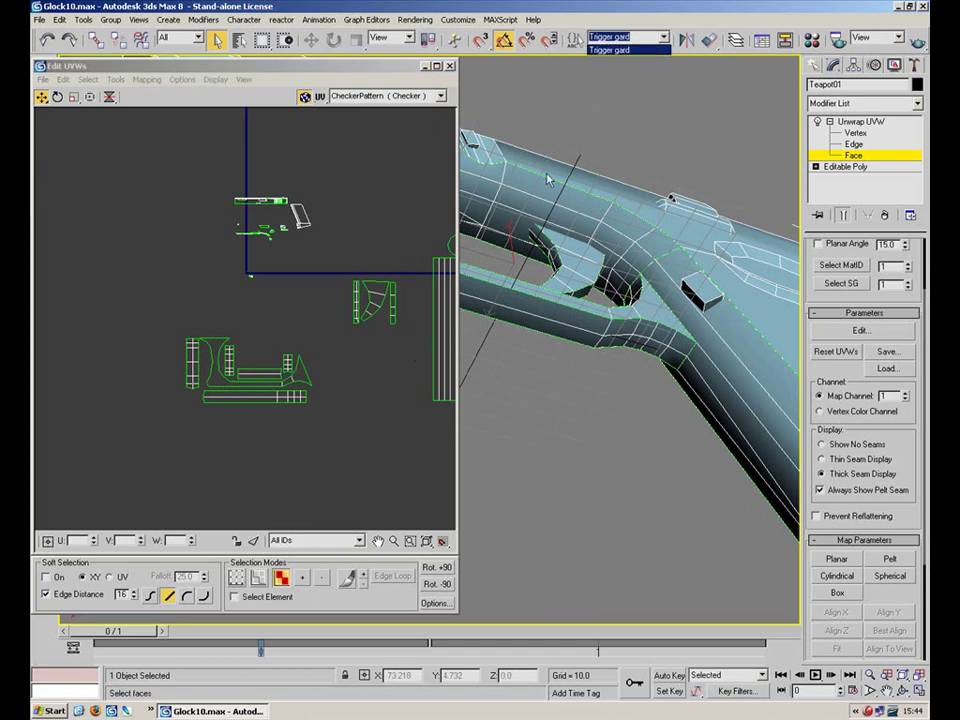
Select all trigger guard shells and scale them down together to about a third of their size
scroll(386, 231, up, 3)
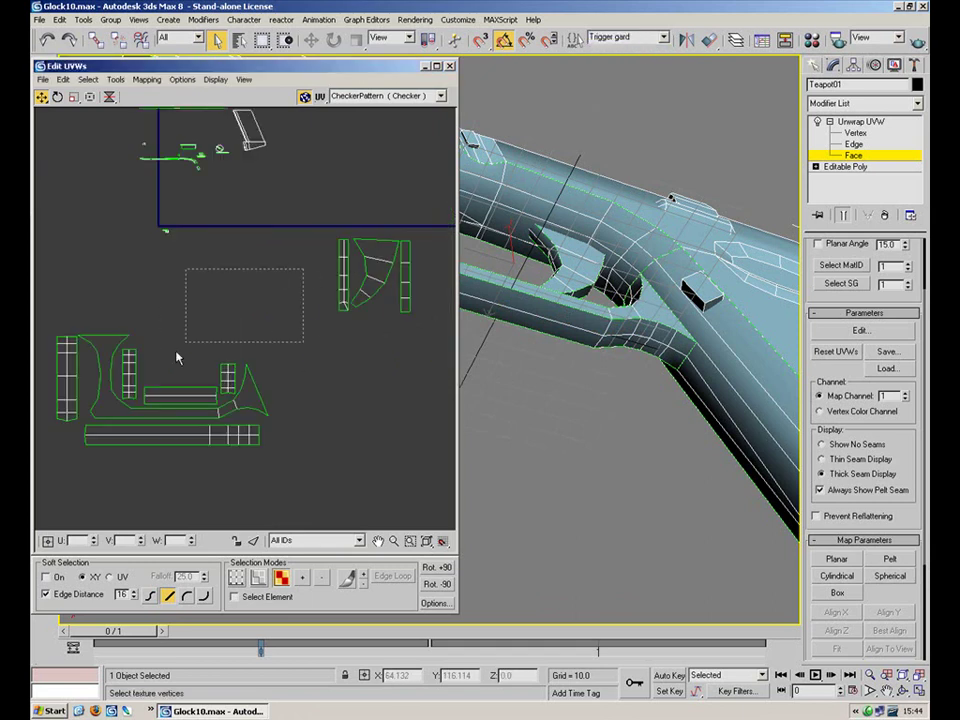
drag(270, 281, 34, 507)
click(75, 97)
drag(174, 431, 115, 578)
click(43, 98)
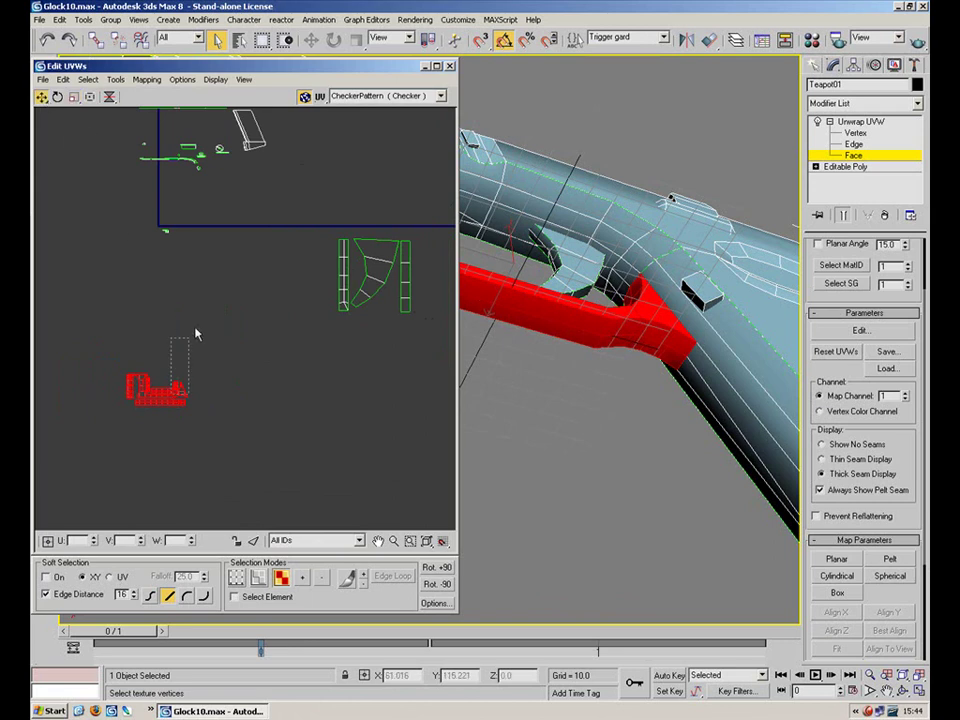
Select the three trigger shells and store their faces as a named selection set called "Trigger"
click(395, 204)
drag(332, 329, 326, 334)
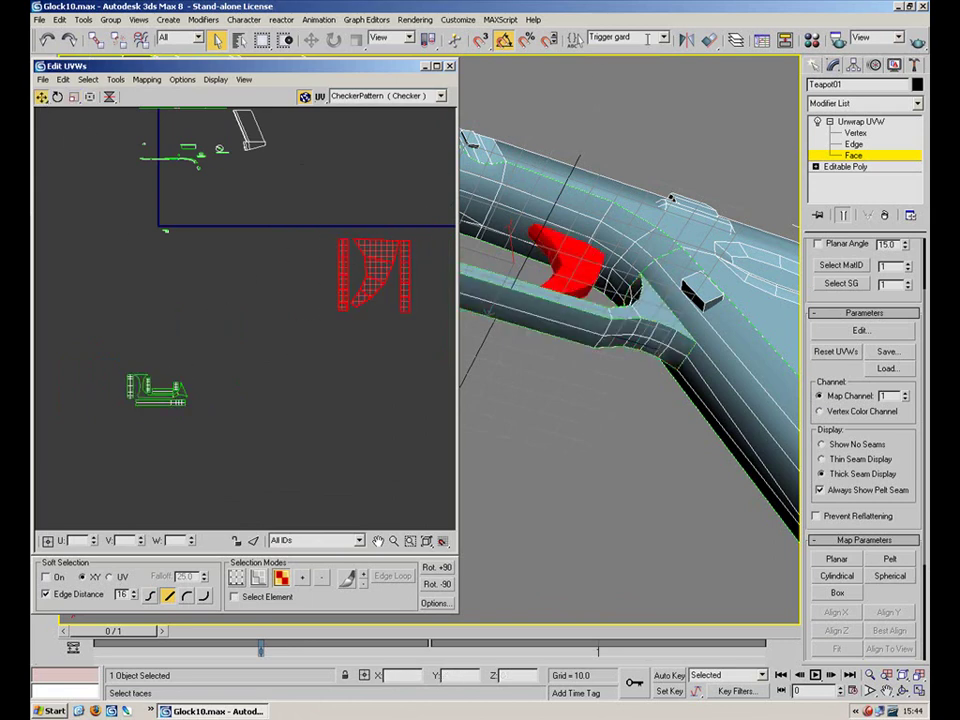
drag(648, 39, 508, 40)
text(Trig)
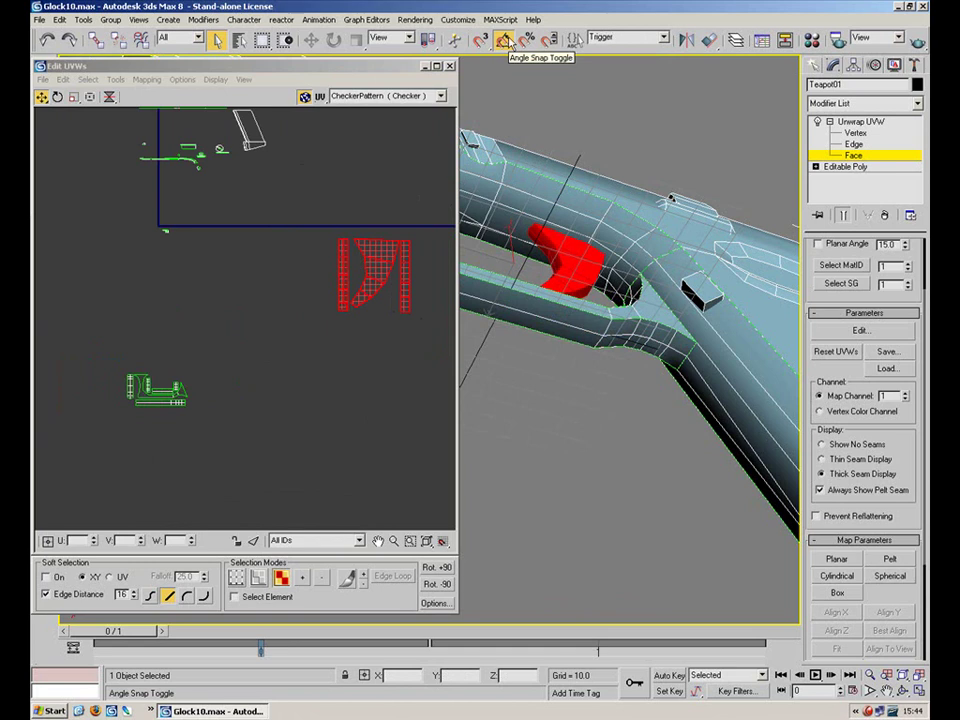
click(229, 222)
Move the trigger guard shells just below the lower-left corner of the UV square
scroll(163, 220, up, 7)
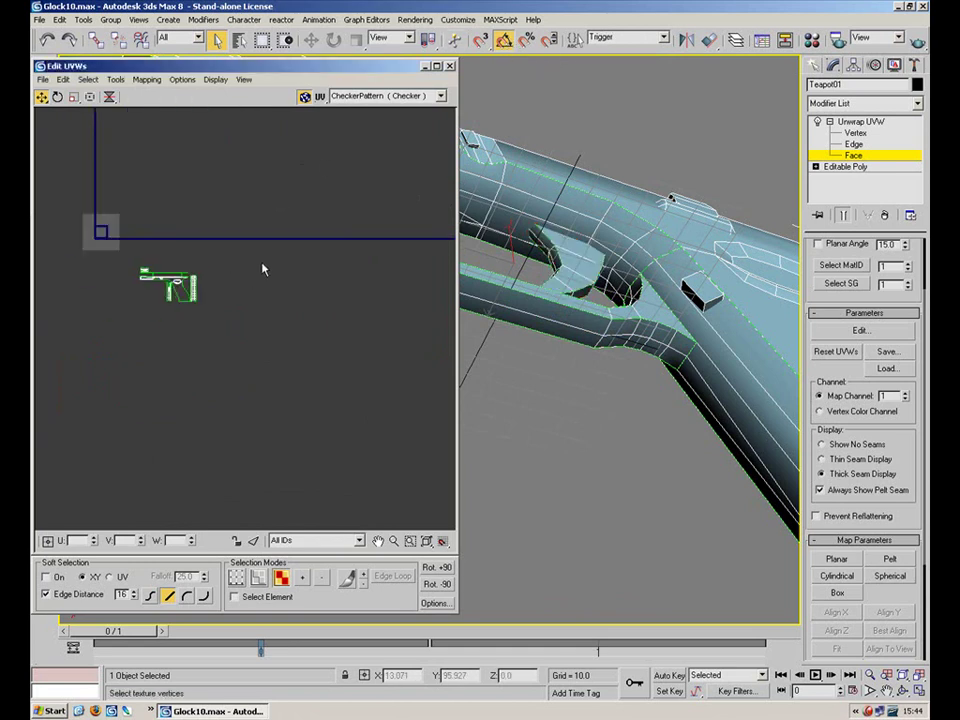
middle_drag(214, 258, 309, 142)
scroll(312, 152, down, 4)
scroll(350, 411, down, 4)
middle_drag(364, 419, 375, 306)
click(334, 444)
drag(364, 337, 364, 336)
drag(323, 436, 360, 331)
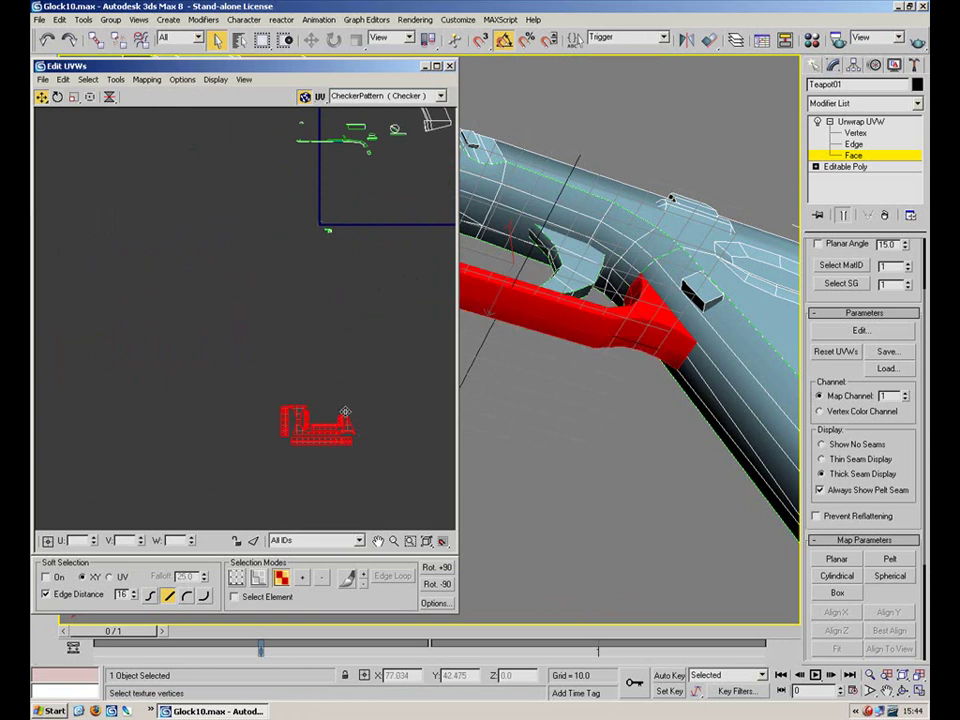
drag(342, 420, 373, 279)
click(394, 230)
Move the three trigger shells next to the trigger guard shells, below the UV square
middle_drag(394, 230, 223, 284)
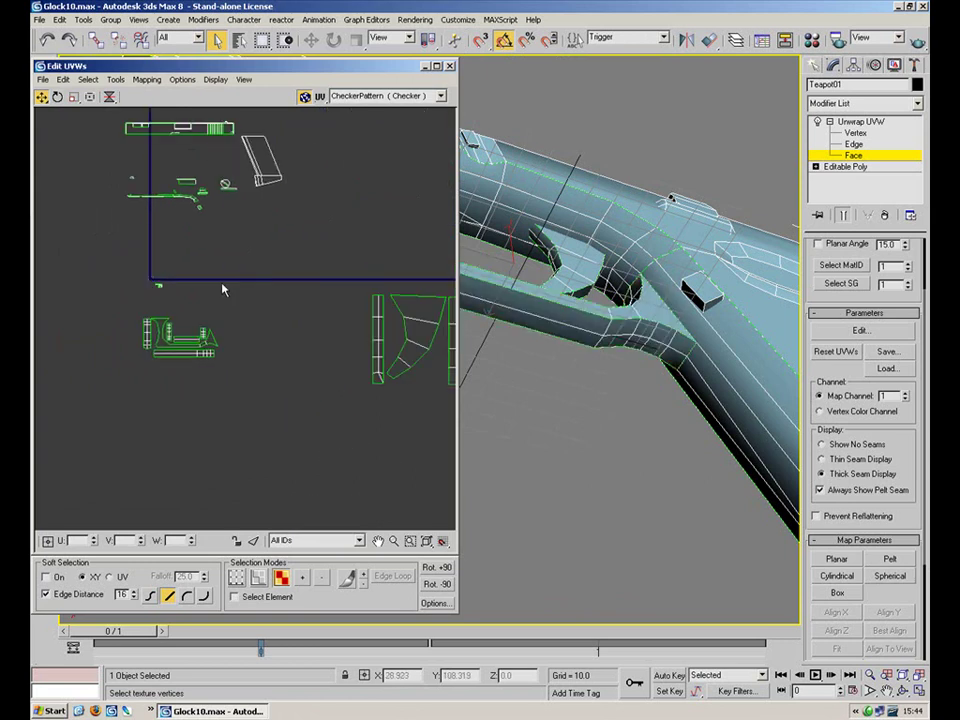
scroll(250, 281, down, 3)
drag(395, 259, 309, 355)
drag(340, 318, 260, 318)
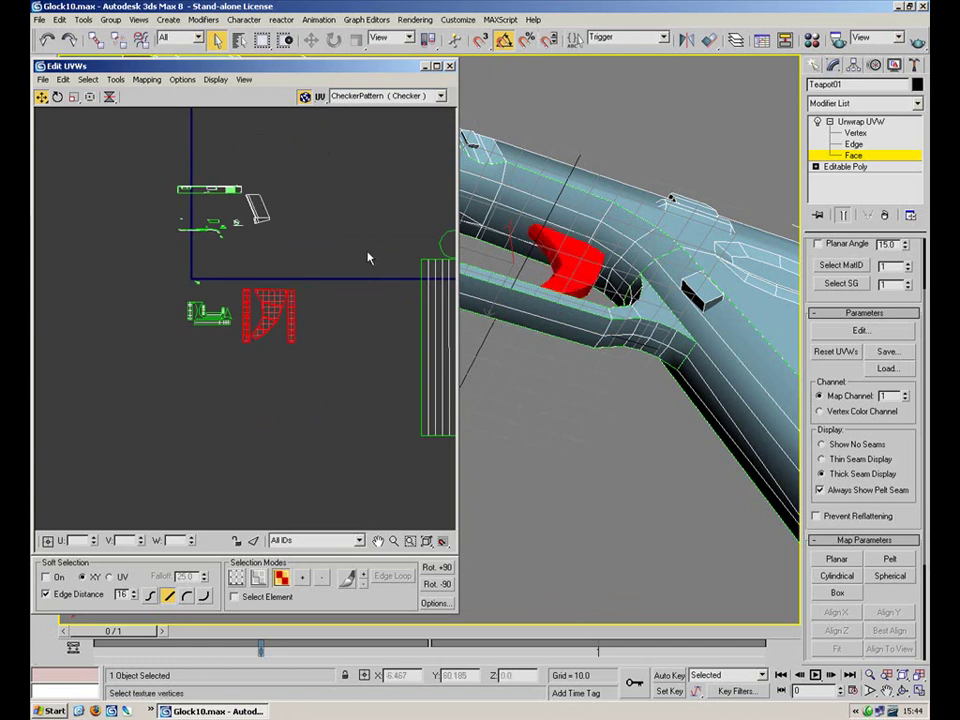
click(404, 270)
Select the long, thin shells of the frame's lower edge, including their curved rear section
scroll(283, 234, down, 2)
middle_drag(404, 270, 342, 267)
scroll(342, 267, up, 6)
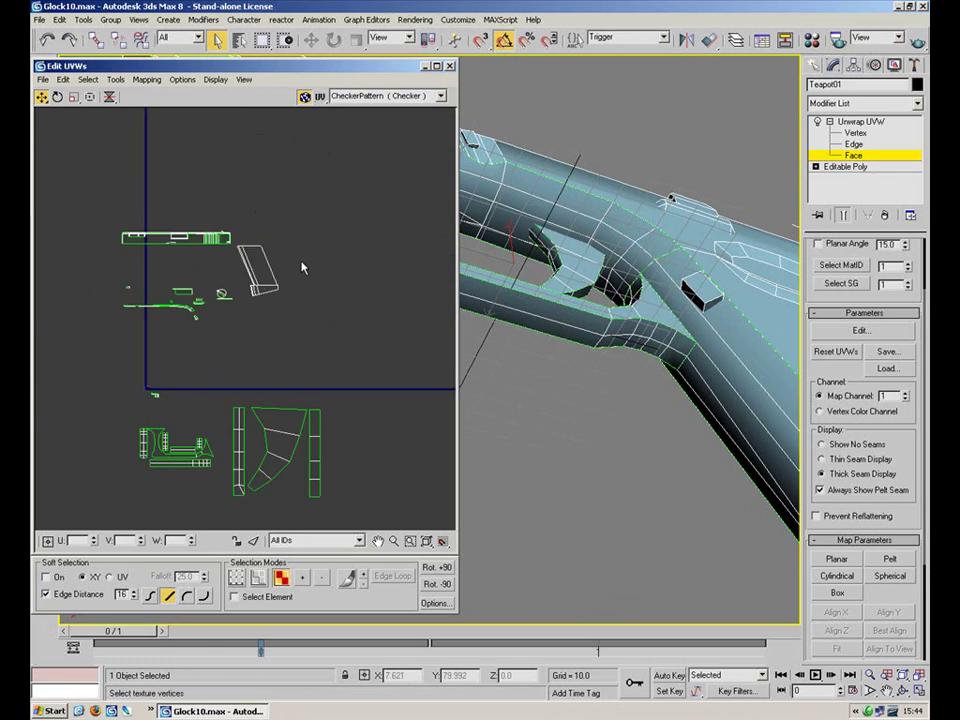
middle_drag(204, 256, 287, 306)
scroll(275, 393, down, 6)
scroll(279, 370, up, 6)
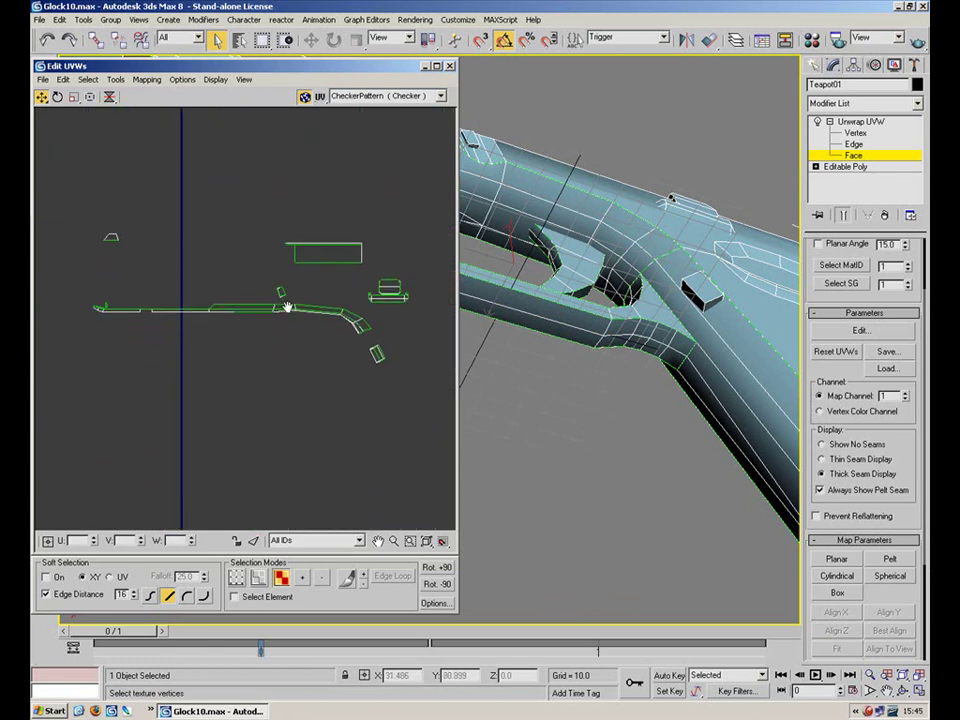
scroll(308, 322, up, 3)
drag(383, 294, 230, 291)
middle_drag(182, 299, 366, 315)
scroll(350, 335, up, 2)
ctrl+drag(392, 370, 306, 296)
ctrl+drag(265, 348, 188, 320)
Minimize the UV editor and examine the selected lower frame faces on the model from several angles
click(425, 67)
middle_drag(320, 170, 506, 291)
alt+middle_drag(392, 186, 422, 247)
scroll(431, 321, up, 5)
alt+middle_drag(431, 320, 746, 476)
scroll(749, 484, up, 3)
middle_drag(292, 153, 418, 257)
alt+middle_drag(350, 368, 589, 435)
alt+middle_drag(311, 332, 568, 429)
scroll(530, 326, up, 3)
alt+middle_drag(530, 326, 414, 268)
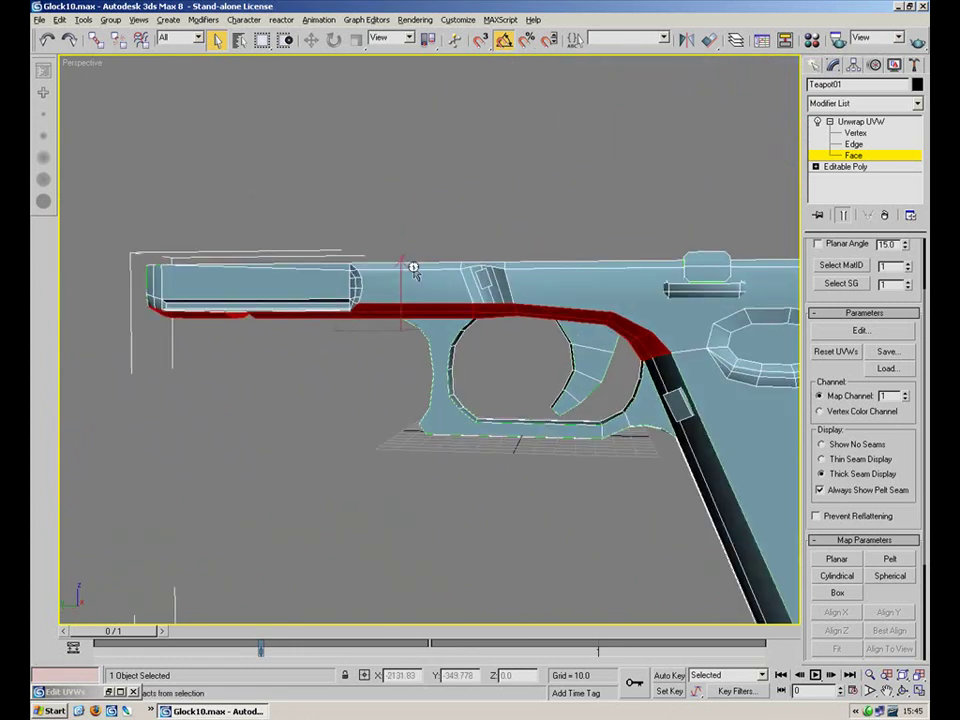
Apply a Z-aligned planar mapping to the selected lower frame faces and reopen their UV layout
click(838, 560)
click(838, 630)
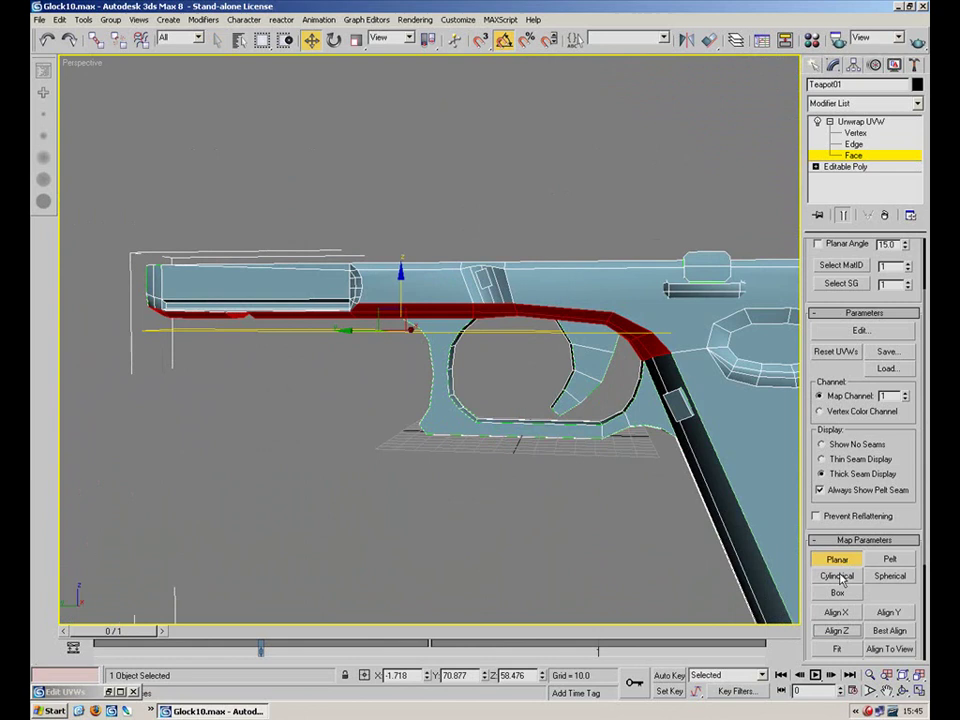
click(857, 332)
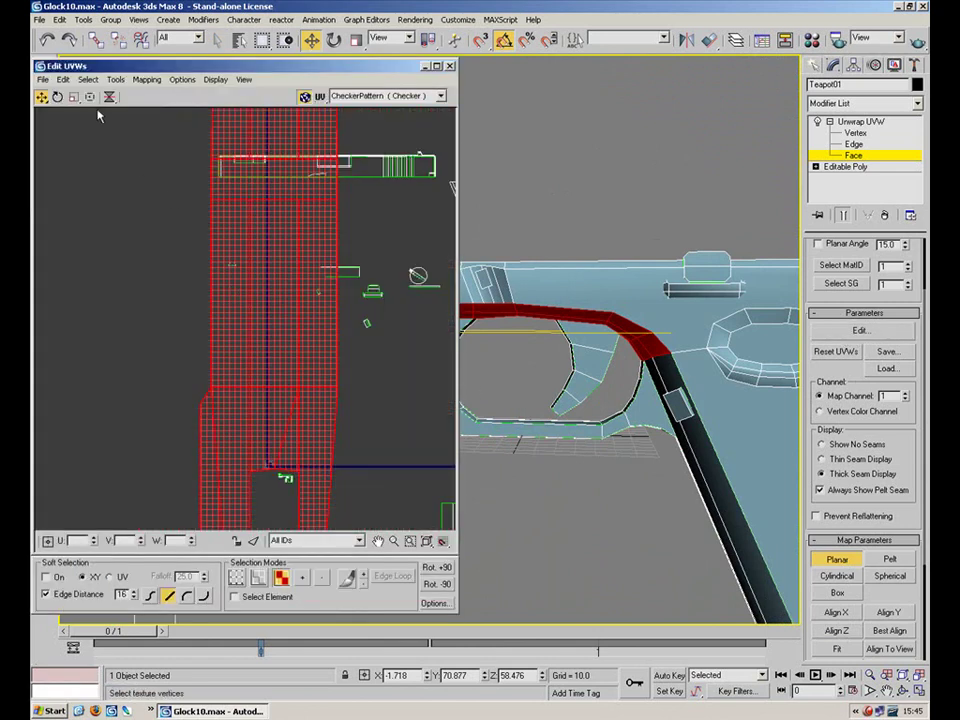
Rotate the planar-mapped lower frame shell so its length runs horizontally
click(57, 96)
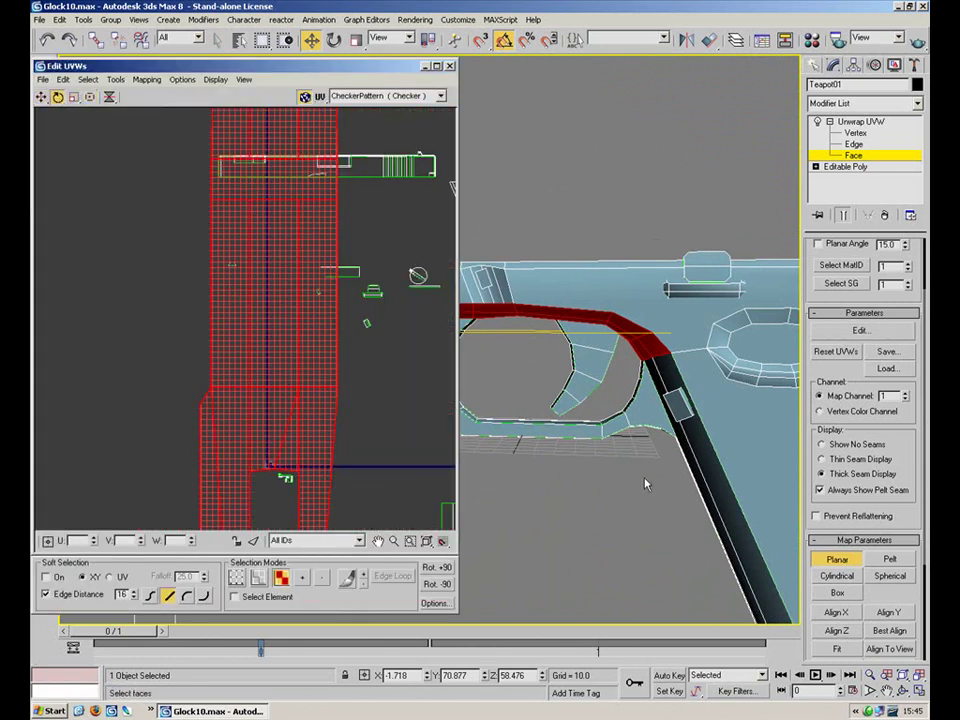
click(857, 567)
drag(302, 411, 285, 540)
middle_drag(302, 282, 288, 222)
scroll(247, 240, down, 5)
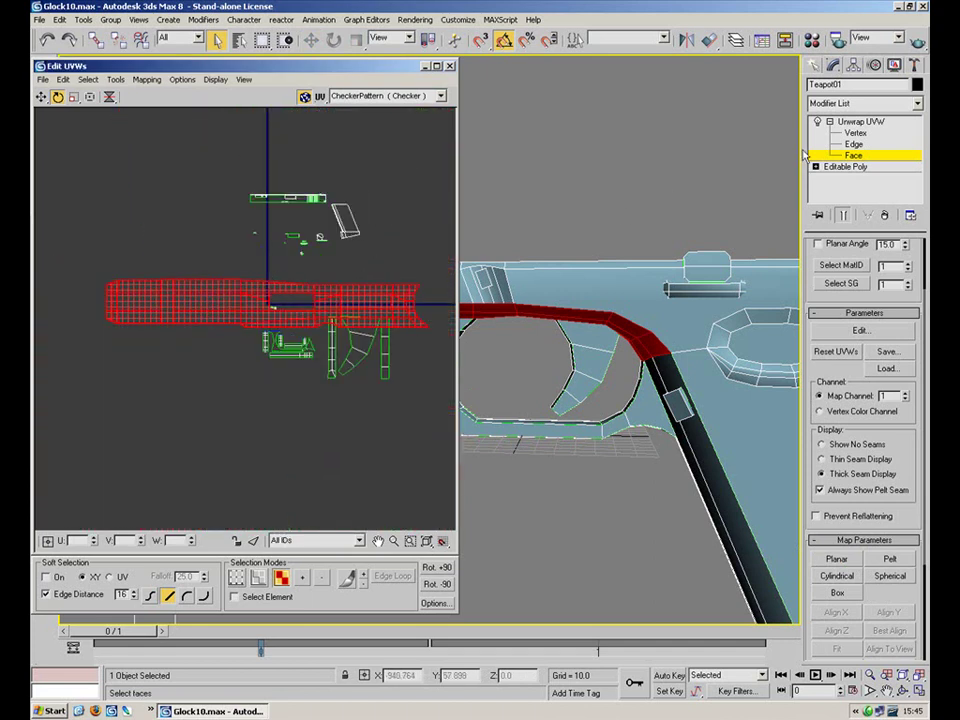
Leave face sub-object level, scale down the lower frame shell and move it below the frame side and grip shells
click(844, 157)
click(74, 97)
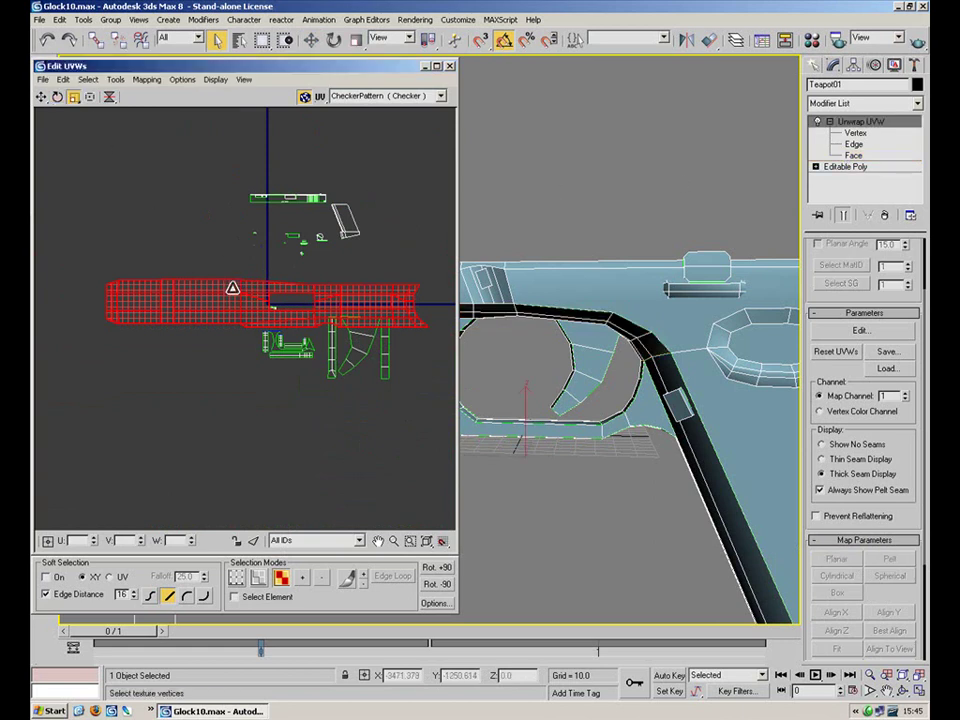
drag(238, 285, 167, 435)
scroll(236, 300, up, 8)
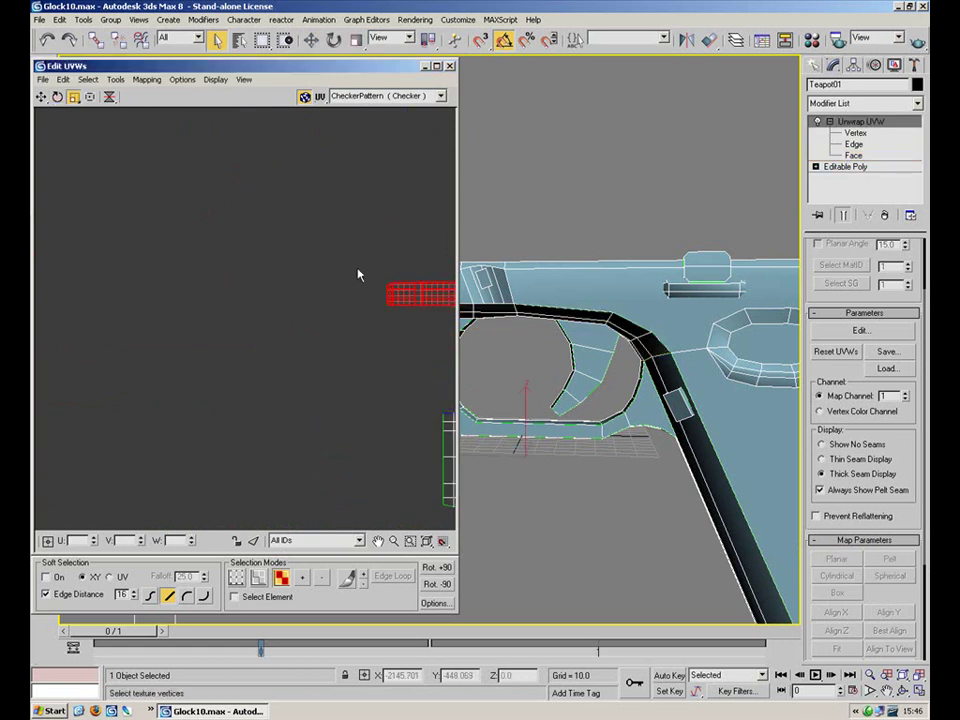
middle_drag(625, 315, 187, 258)
middle_drag(336, 304, 34, 279)
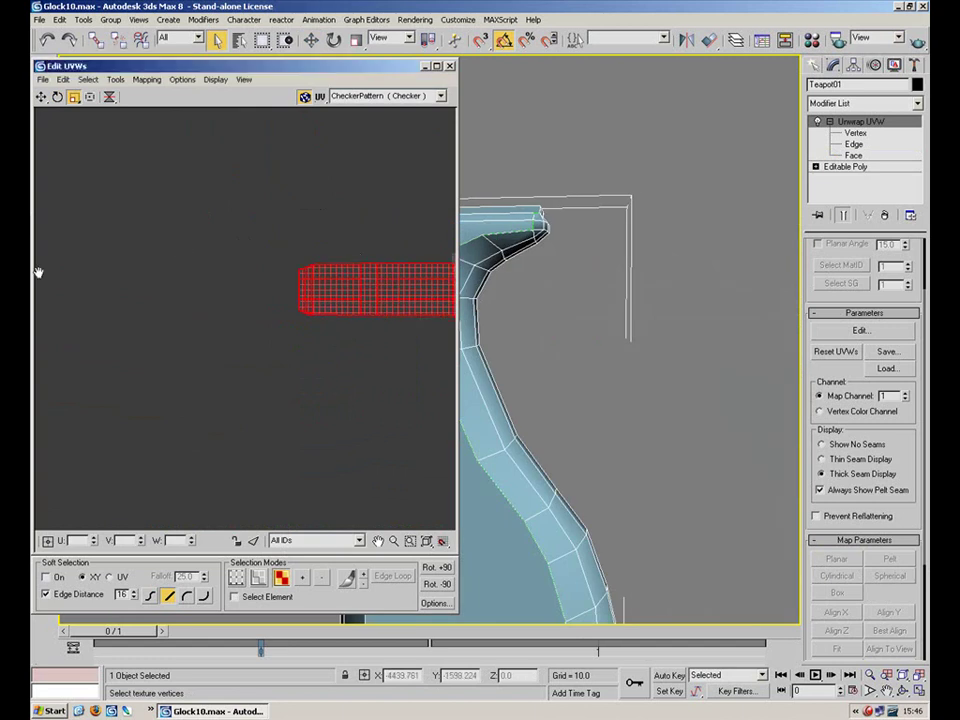
middle_drag(280, 247, 323, 267)
drag(323, 268, 298, 341)
click(41, 96)
drag(210, 272, 210, 358)
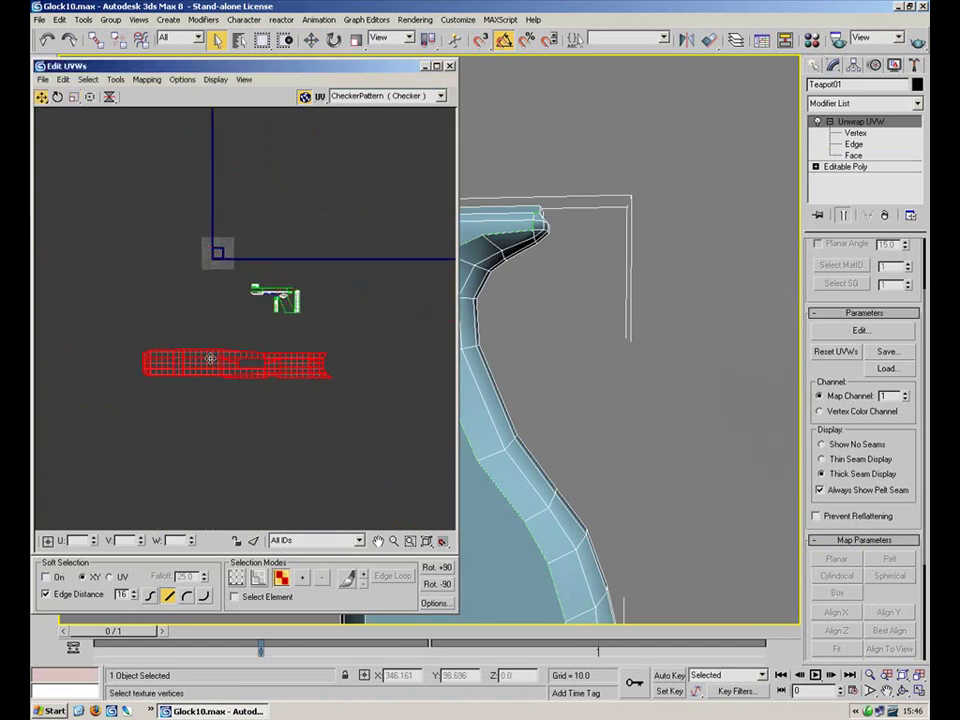
Flip the lower frame shell vertically, shrink it further and move it up beside the frame's grip shells
scroll(206, 302, up, 4)
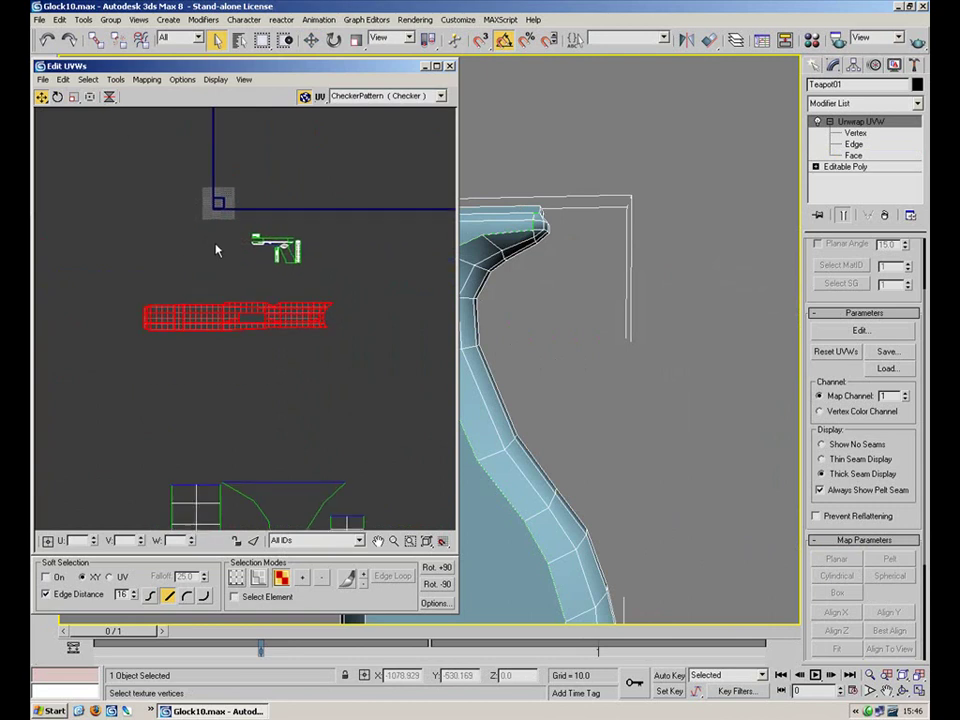
click(110, 97)
click(74, 97)
drag(233, 378, 209, 451)
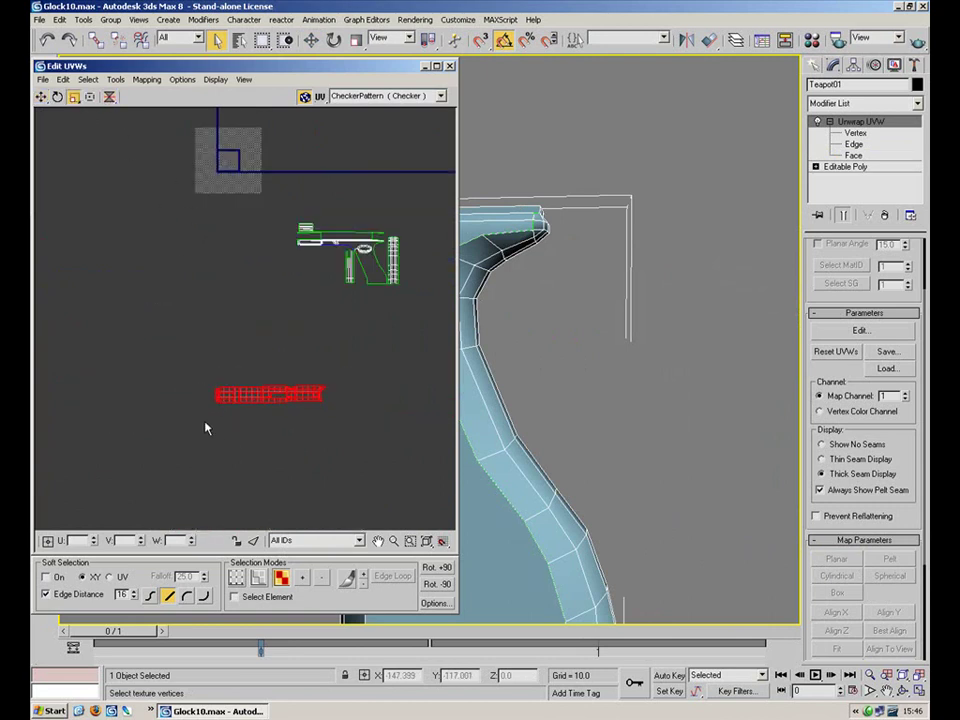
click(41, 97)
drag(309, 400, 311, 287)
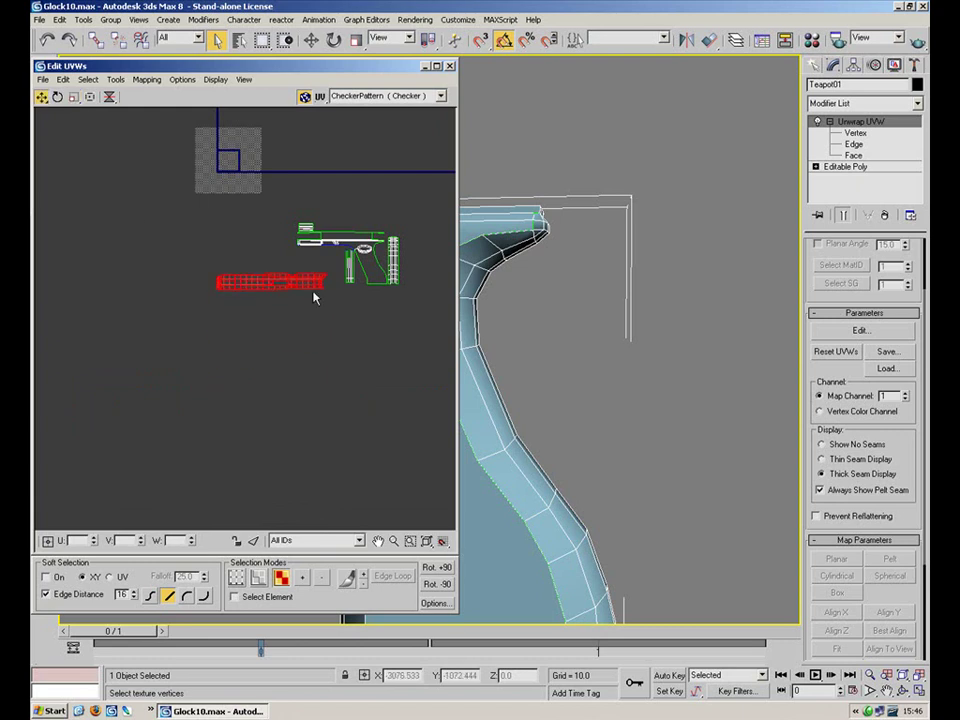
Move the lower frame shell closer to the frame side shell and scale it down to match its proportions
scroll(330, 290, up, 3)
scroll(278, 308, up, 2)
middle_drag(269, 299, 209, 388)
drag(234, 315, 403, 207)
click(74, 97)
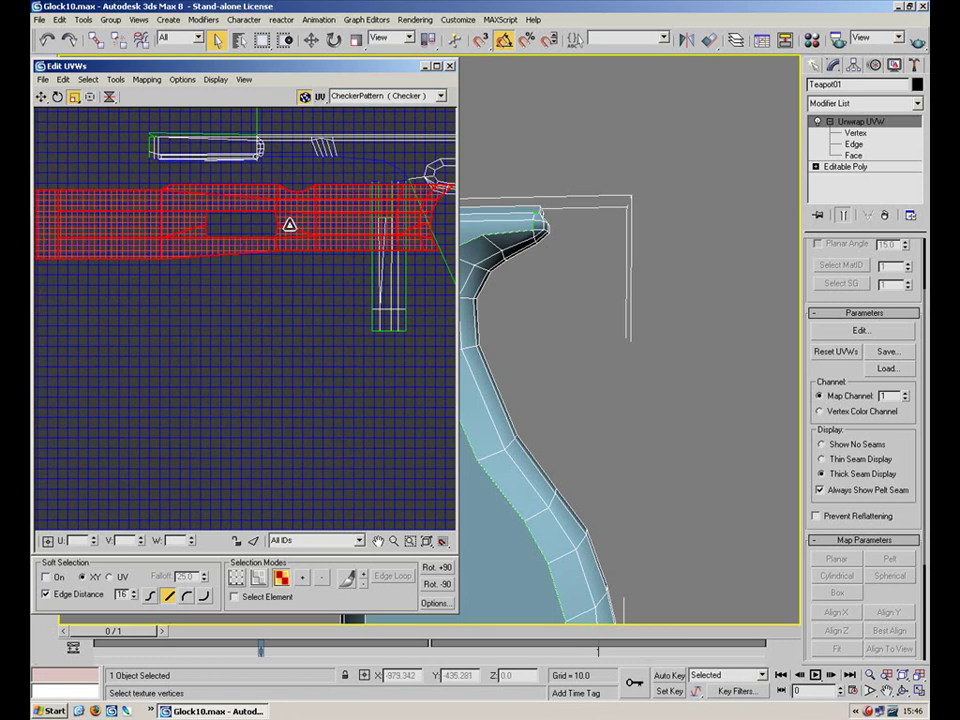
drag(287, 223, 270, 291)
click(354, 294)
Move the narrow strip shell in front of the grip to the far side of the grip's back shell
middle_drag(385, 252, 210, 308)
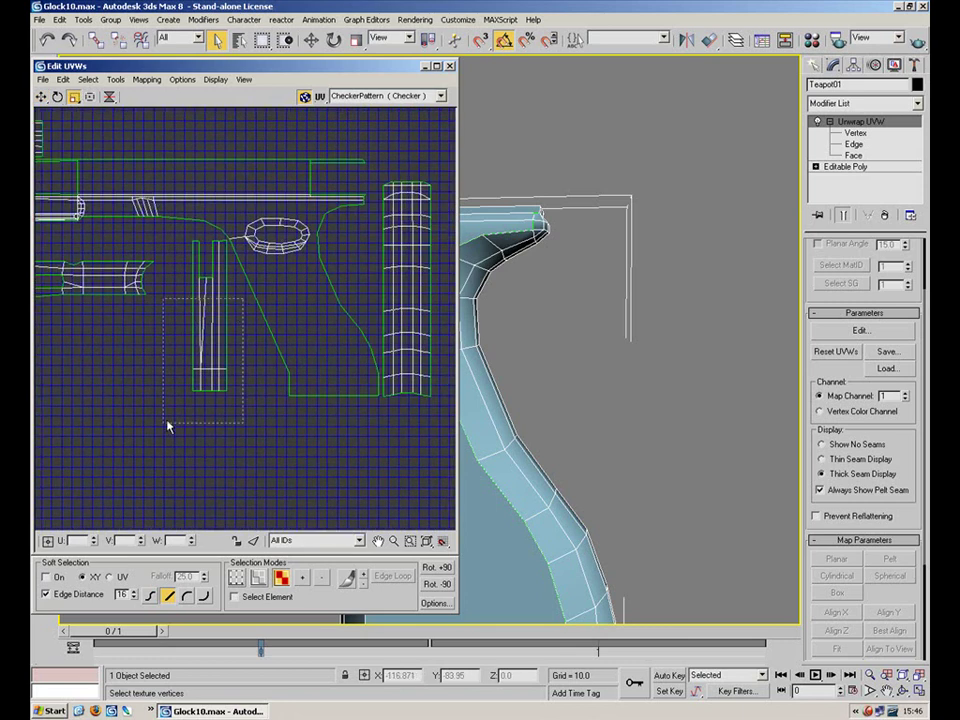
drag(166, 430, 165, 426)
click(43, 97)
drag(200, 288, 312, 300)
drag(431, 294, 452, 298)
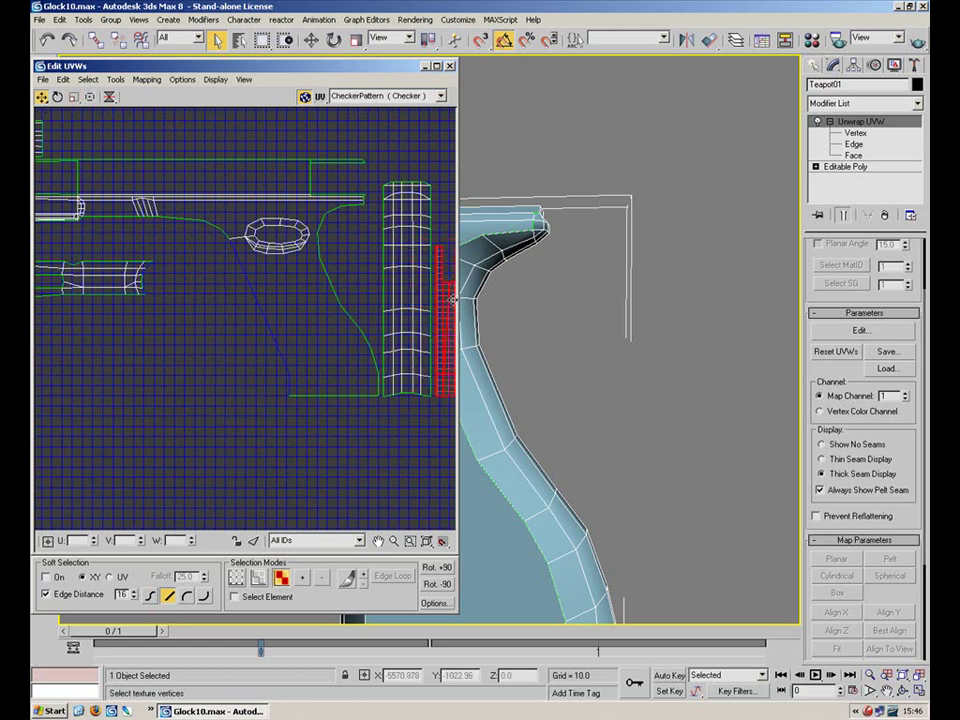
Move the lower frame shell directly beneath the front section of the frame side shell
middle_drag(146, 257, 317, 266)
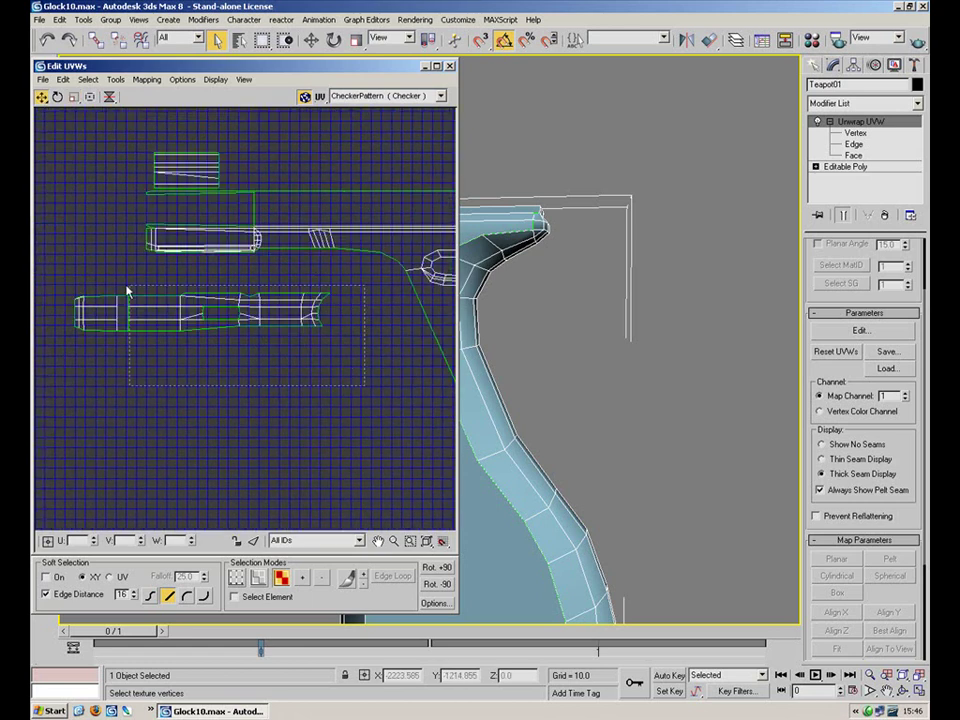
click(92, 298)
drag(187, 312, 231, 266)
click(73, 96)
click(41, 96)
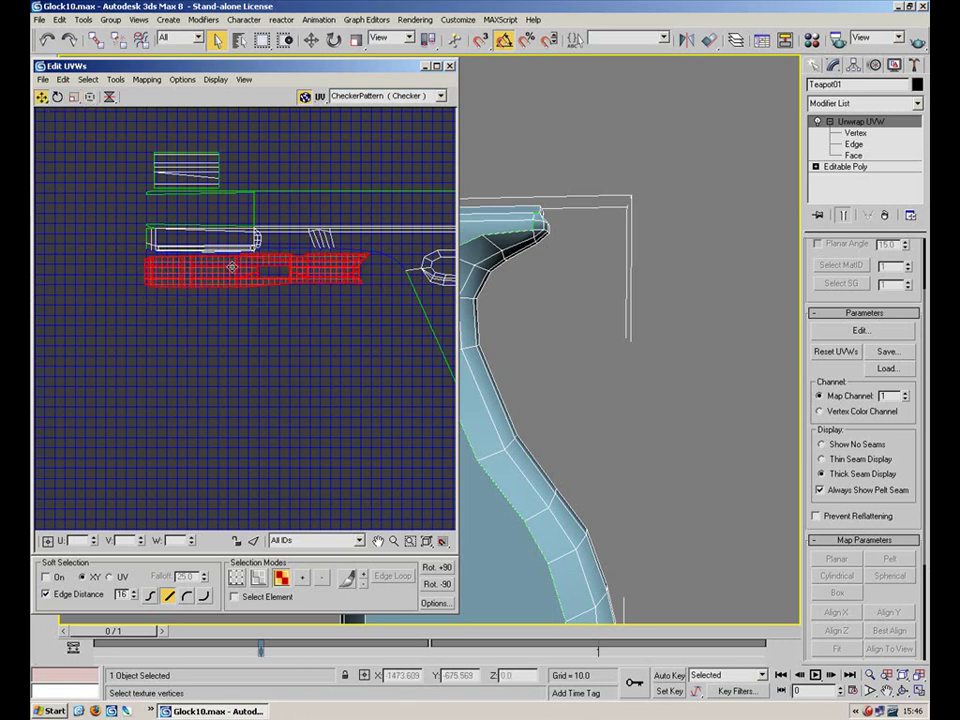
Fine-tune the lower frame shell's position so its front end lines up with the frame side shell
click(254, 327)
scroll(272, 282, up, 2)
drag(410, 334, 106, 249)
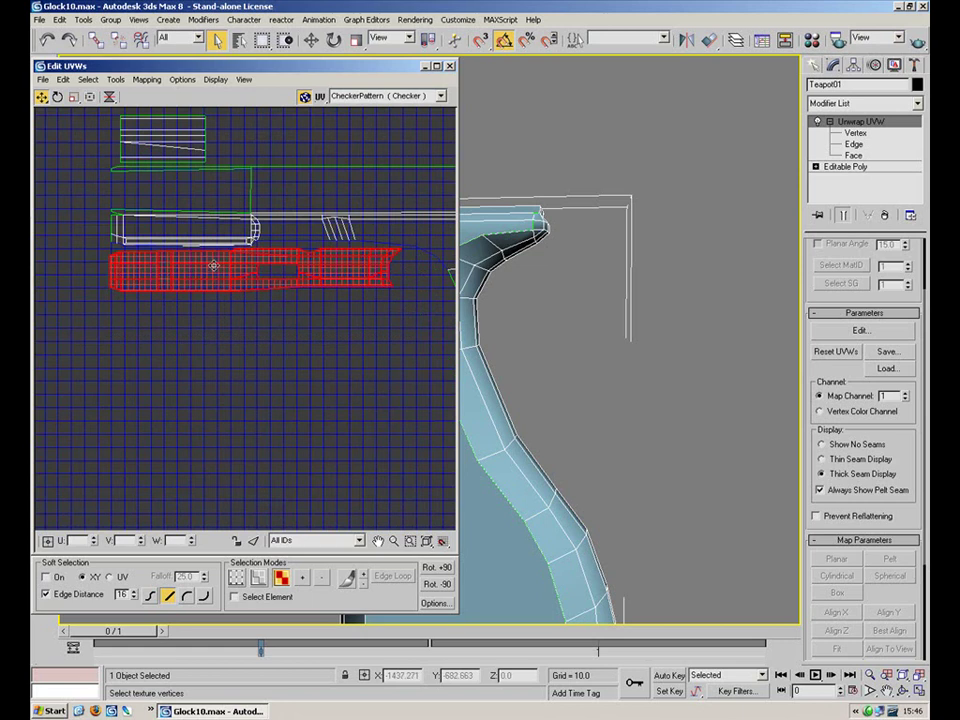
click(246, 332)
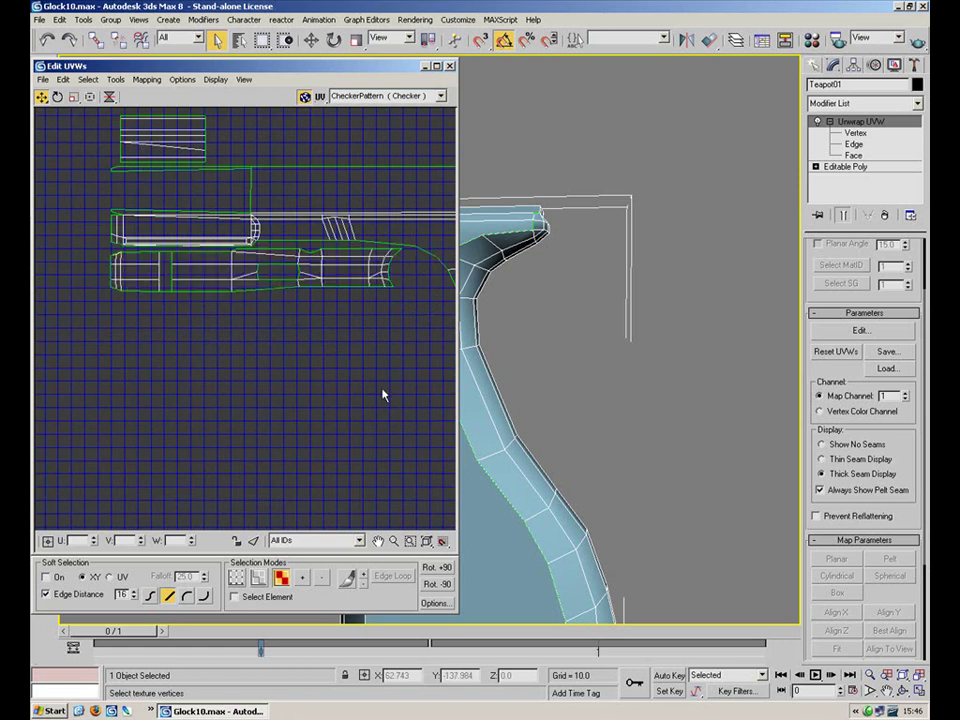
drag(93, 265, 100, 263)
drag(379, 340, 399, 253)
drag(331, 267, 335, 268)
click(332, 338)
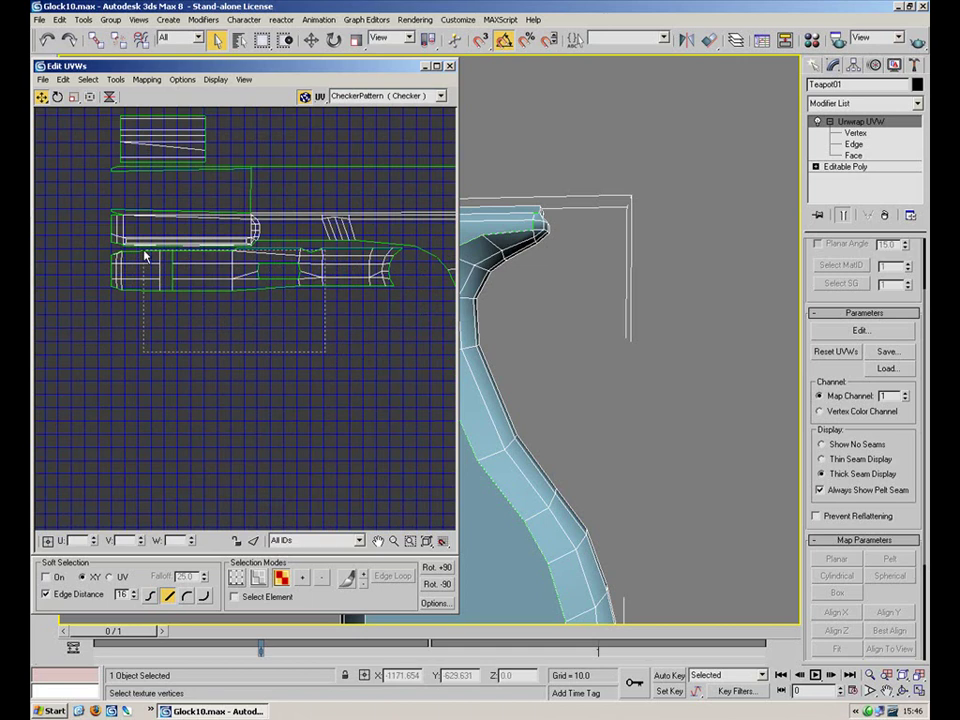
Examine how the lower frame shell's faces correspond to the front faces of the frame side shell
drag(145, 257, 136, 257)
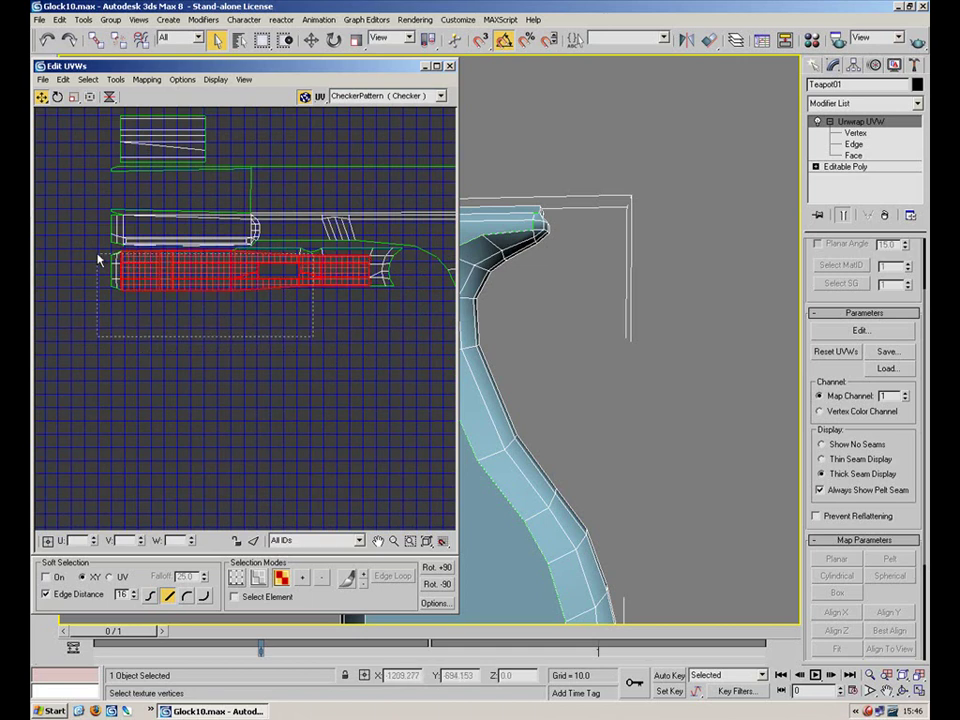
drag(413, 328, 293, 254)
click(332, 286)
click(388, 229)
click(312, 235)
click(220, 229)
click(229, 244)
click(267, 232)
drag(401, 336, 67, 250)
click(225, 331)
middle_drag(274, 221, 165, 280)
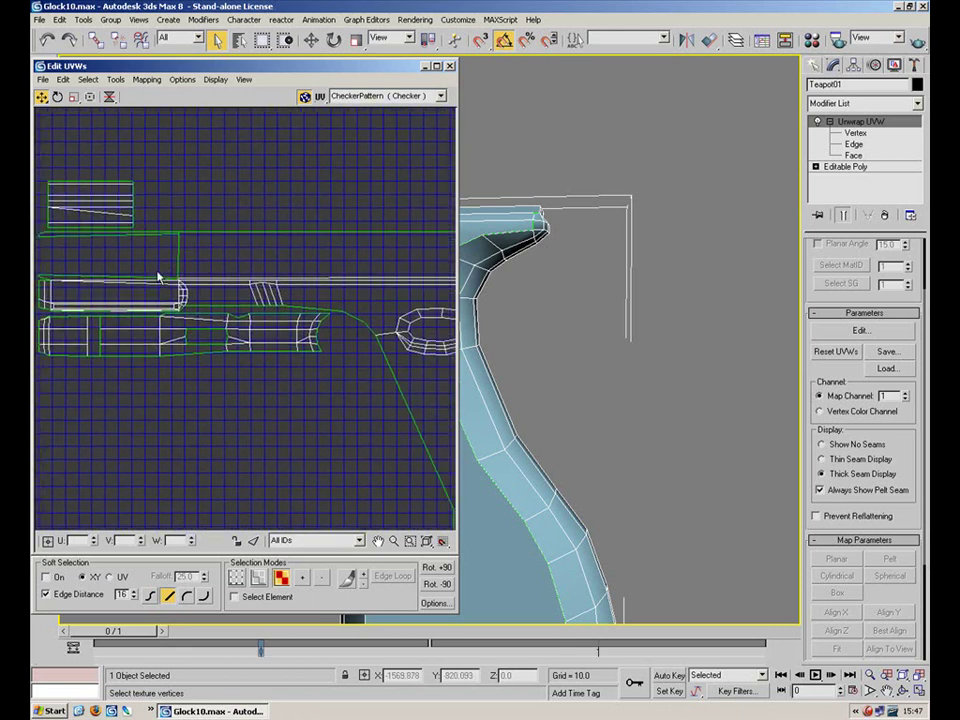
Inspect the lower shell's rear faces against the large frame and grip face, including the layout around them
drag(241, 319, 240, 318)
click(311, 392)
drag(222, 328, 285, 377)
ctrl+drag(75, 325, 160, 382)
click(182, 368)
click(331, 299)
click(281, 325)
click(309, 297)
click(276, 330)
click(315, 298)
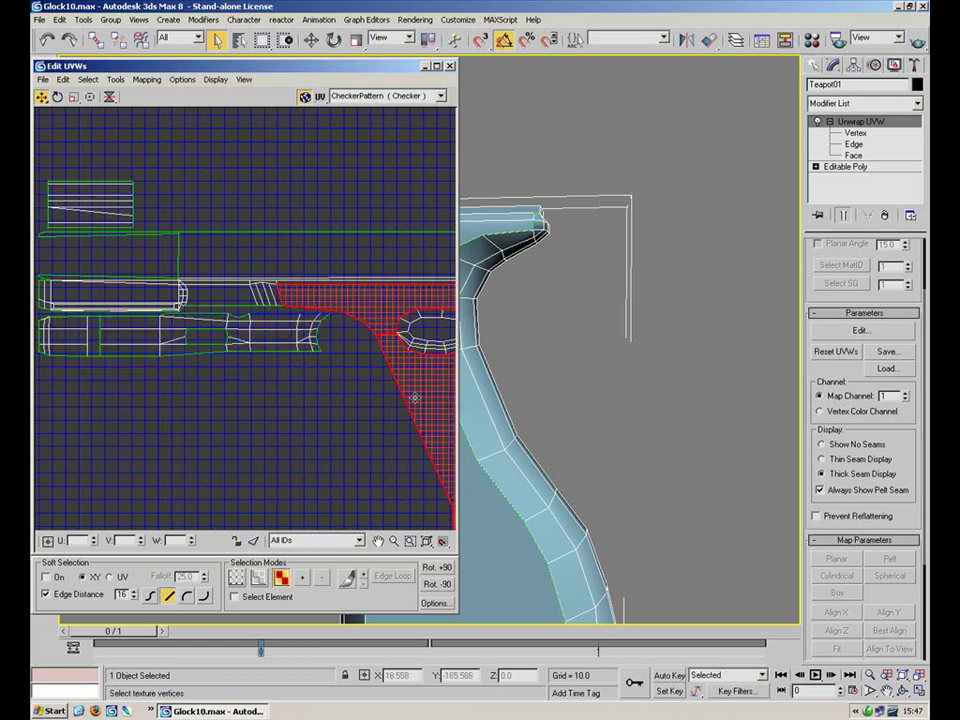
click(266, 334)
scroll(332, 318, down, 5)
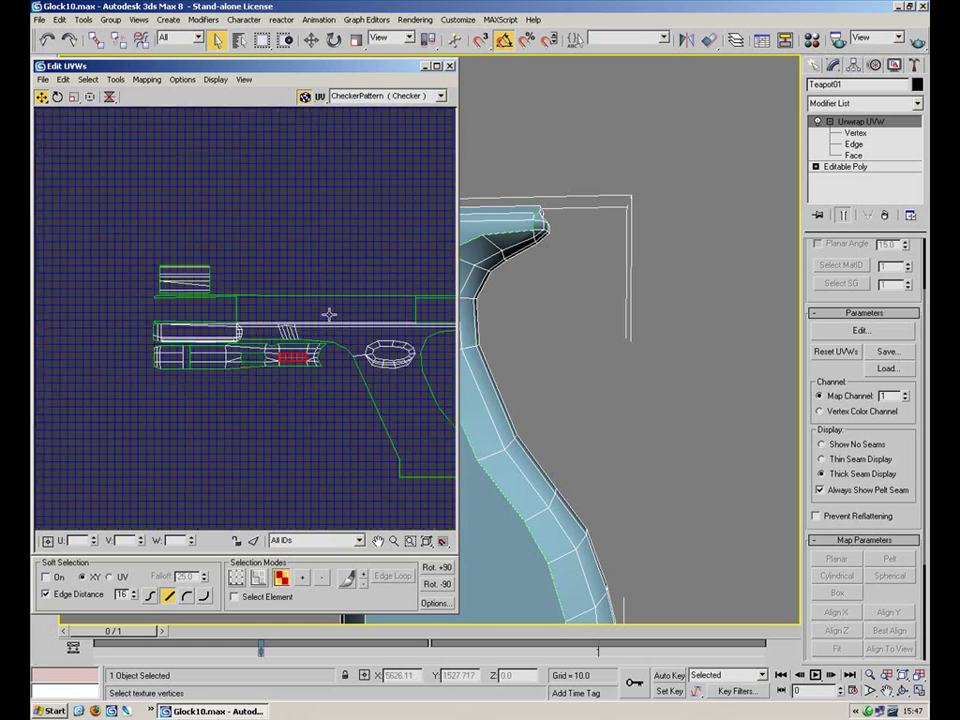
middle_drag(312, 300, 373, 319)
scroll(290, 270, up, 5)
scroll(371, 317, up, 3)
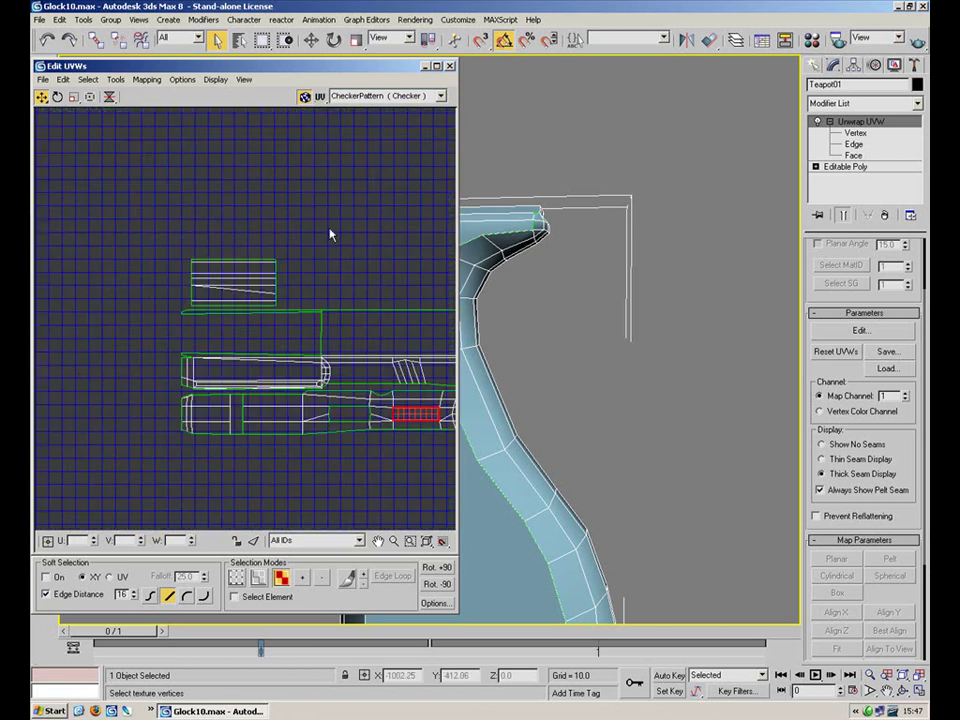
drag(180, 305, 180, 302)
click(294, 320)
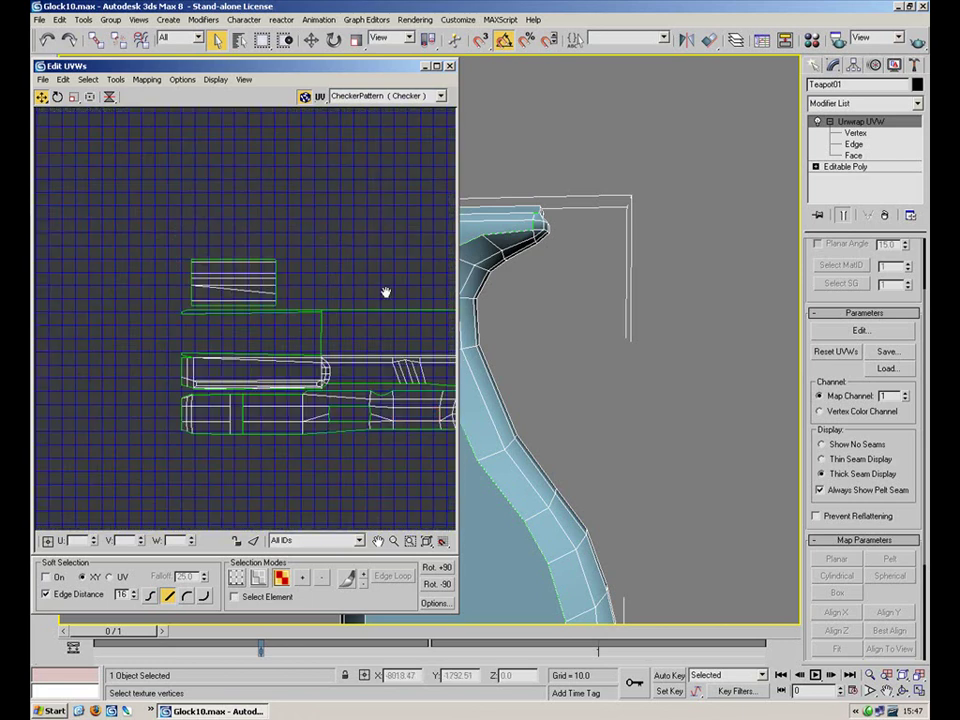
Select all the trigger guard shells and scale them down towards the size of the frame shells
scroll(418, 313, down, 5)
middle_drag(442, 372, 268, 268)
middle_drag(330, 390, 199, 282)
scroll(294, 283, down, 8)
drag(399, 300, 114, 500)
drag(219, 398, 210, 476)
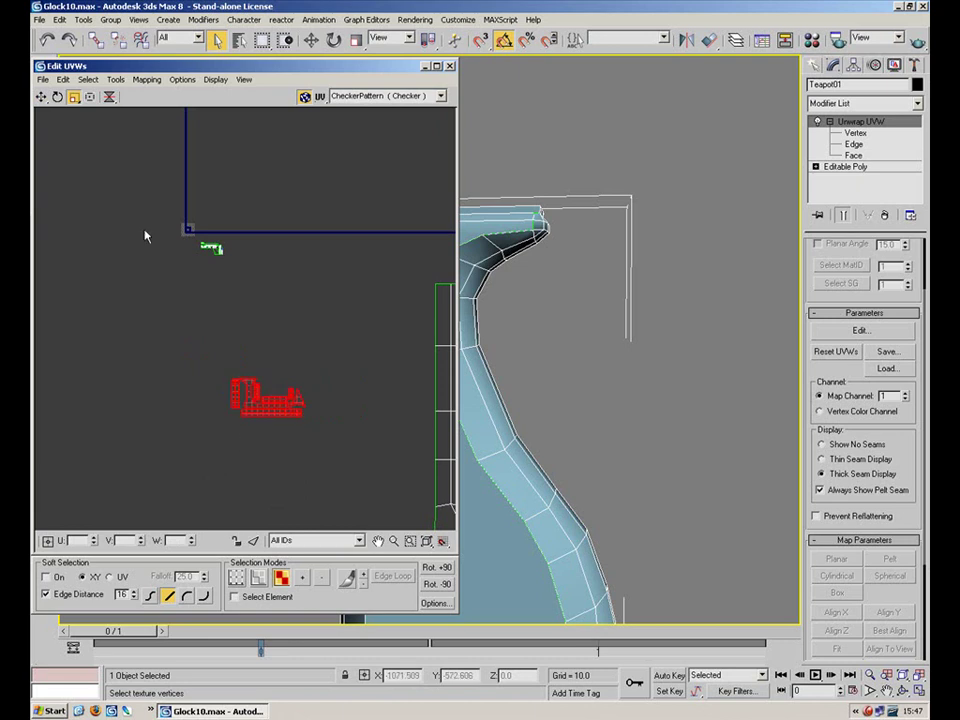
drag(250, 399, 224, 476)
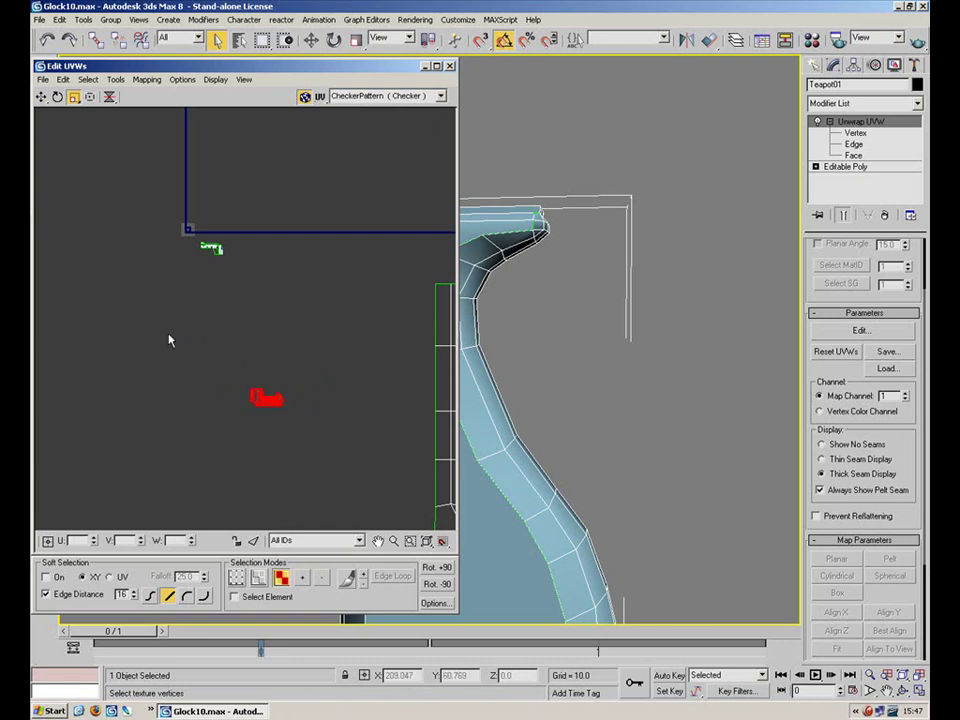
Move the trigger guard shells near the frame shells, scale them down to match, and place them below the grip
click(41, 96)
drag(242, 369, 144, 274)
scroll(190, 245, up, 5)
click(89, 97)
click(75, 97)
middle_drag(187, 190, 233, 296)
scroll(233, 296, up, 2)
scroll(233, 297, up, 2)
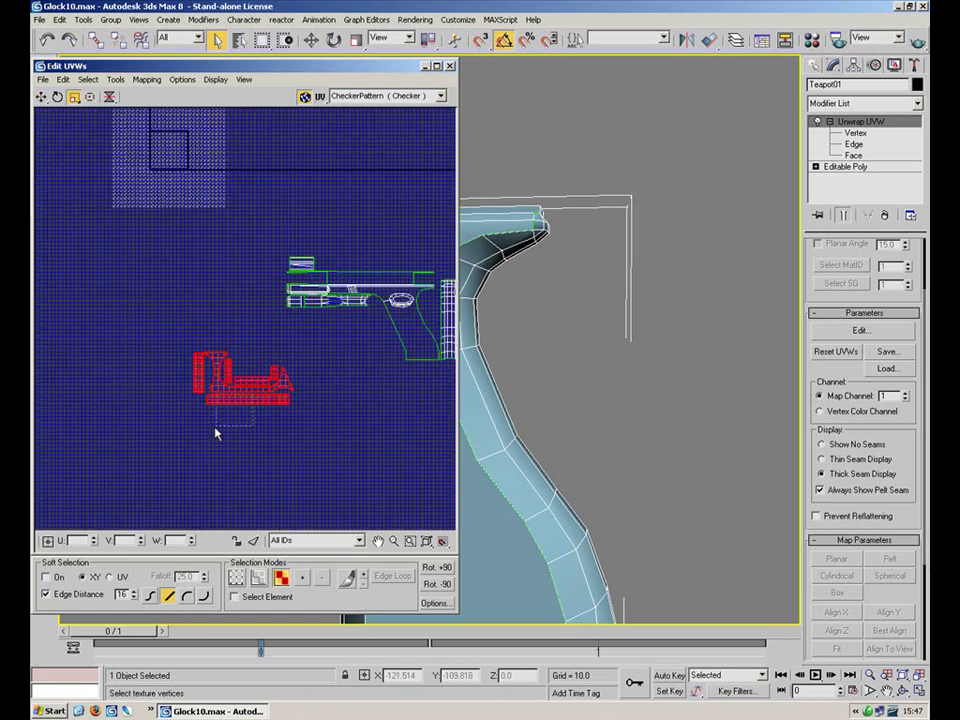
drag(242, 399, 167, 484)
click(41, 96)
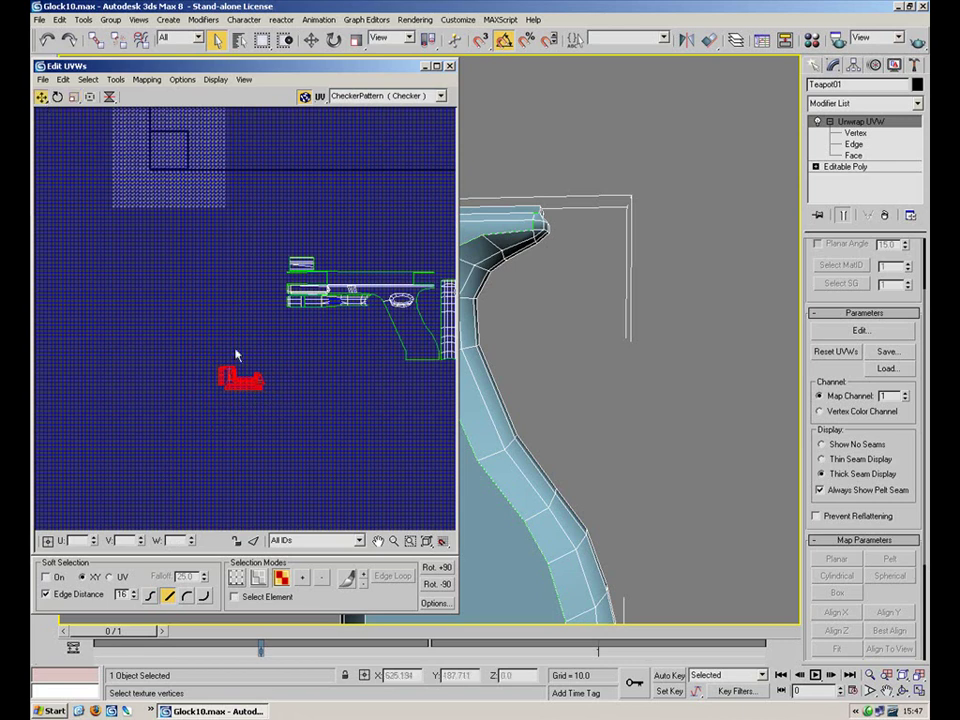
drag(240, 383, 436, 403)
Select the three trigger shells, scale them down, and move them closer to the frame and trigger guard shells
middle_drag(290, 355, 90, 285)
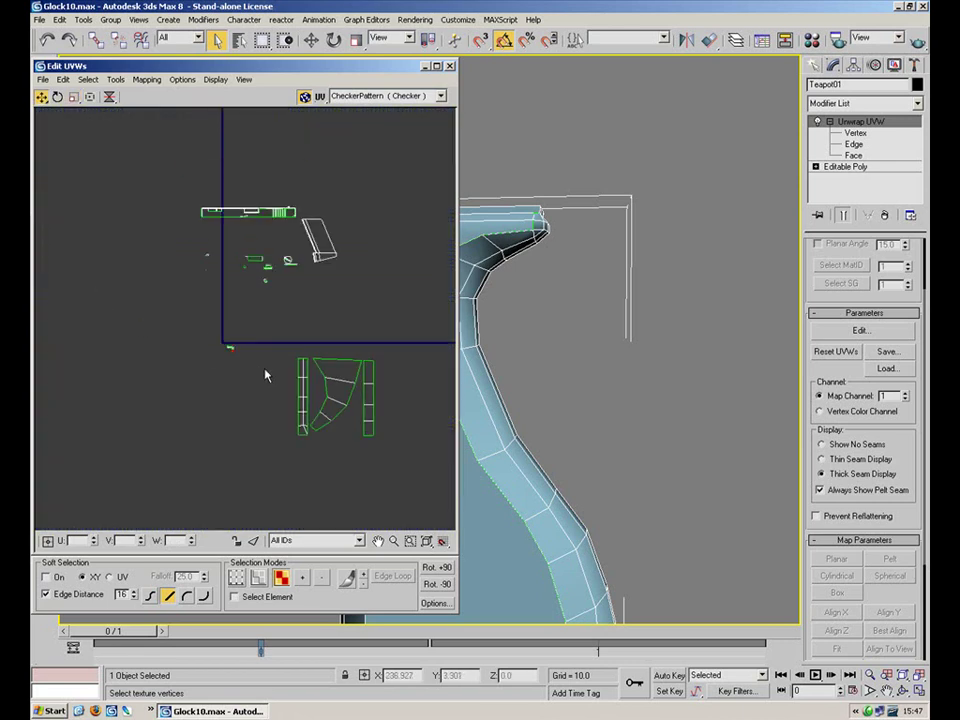
drag(412, 333, 262, 461)
click(74, 97)
drag(315, 386, 314, 528)
drag(333, 396, 267, 490)
click(42, 97)
drag(267, 382, 246, 368)
scroll(240, 328, up, 4)
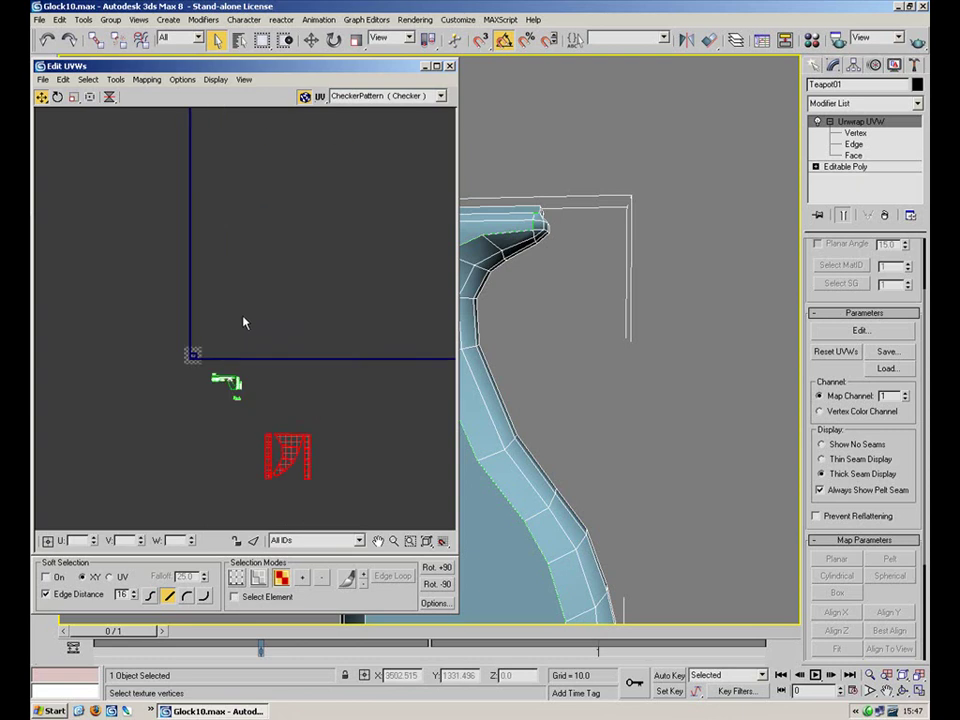
Select the small tilted shell below the small part shells and show its faces on the model at face level
scroll(322, 176, up, 1)
middle_drag(322, 176, 289, 293)
middle_drag(358, 166, 277, 323)
drag(302, 298, 233, 352)
middle_drag(531, 299, 755, 218)
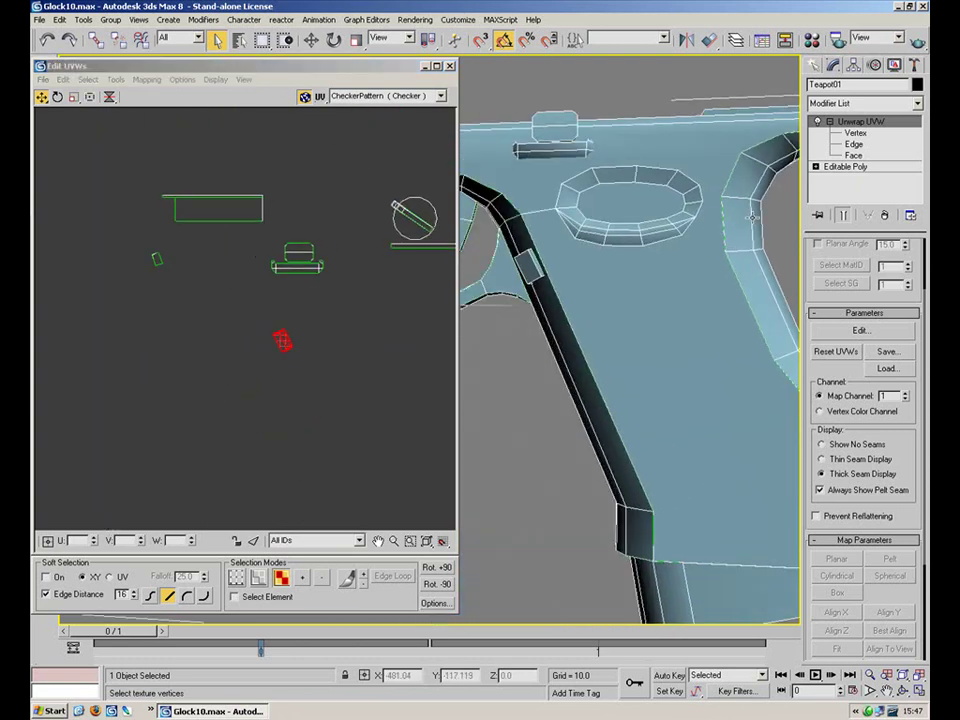
click(450, 66)
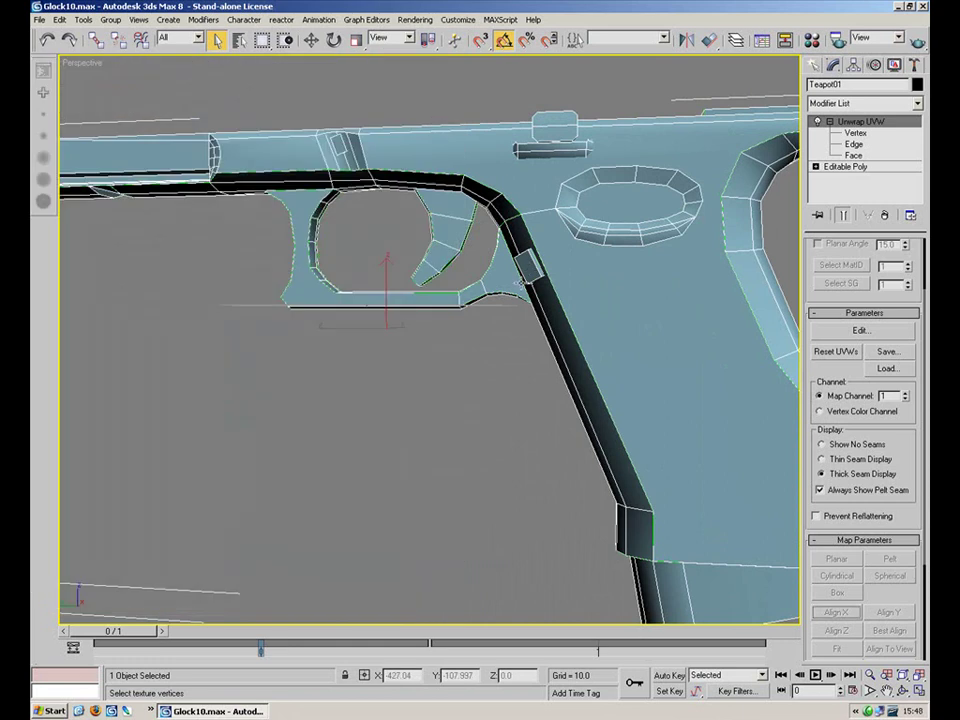
click(851, 155)
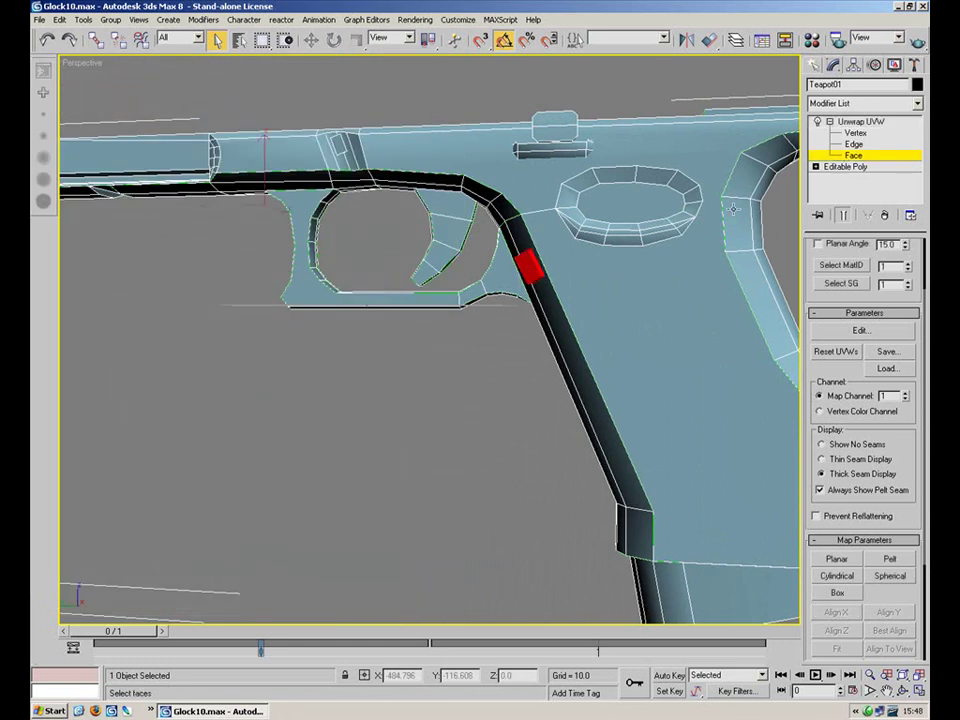
click(861, 331)
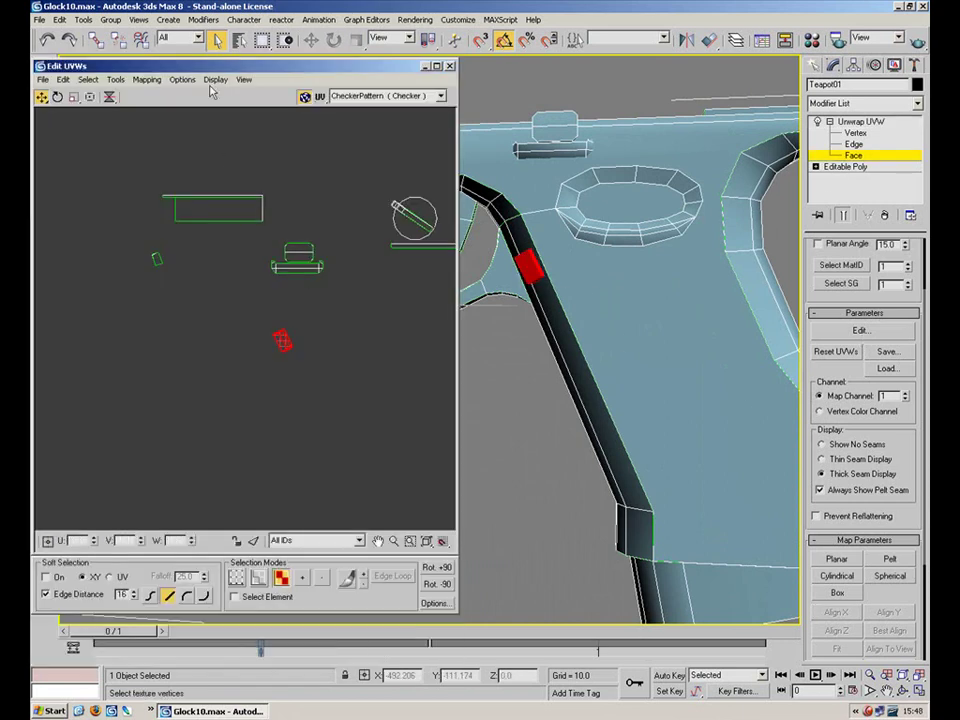
Apply Flatten Mapping to the selected small button's faces, move the UV editor aside and clear the face selection
click(146, 80)
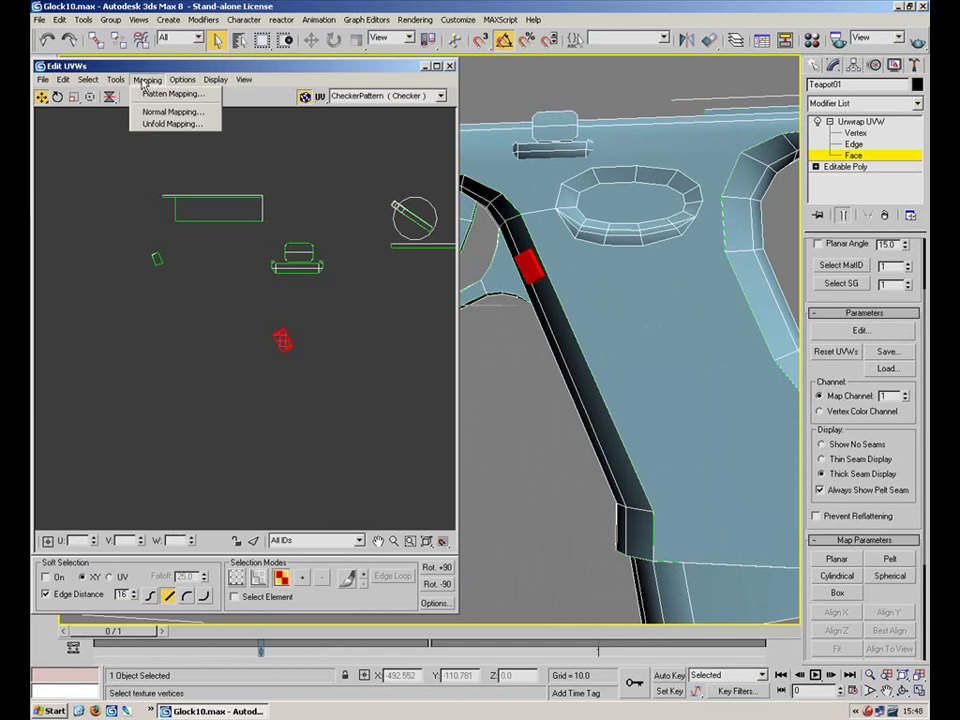
click(172, 124)
click(147, 80)
click(156, 96)
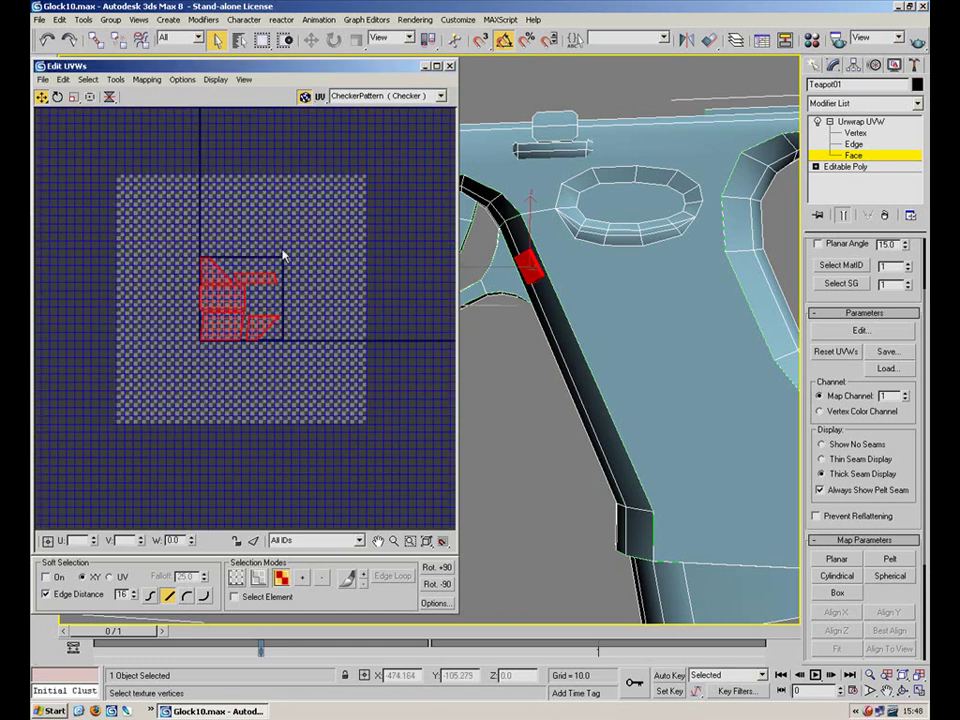
drag(319, 66, 373, 57)
click(402, 220)
Select the flattened shells one at a time and examine which face of the small button each one belongs to
middle_drag(324, 235, 355, 254)
middle_drag(620, 238, 358, 338)
scroll(684, 260, up, 5)
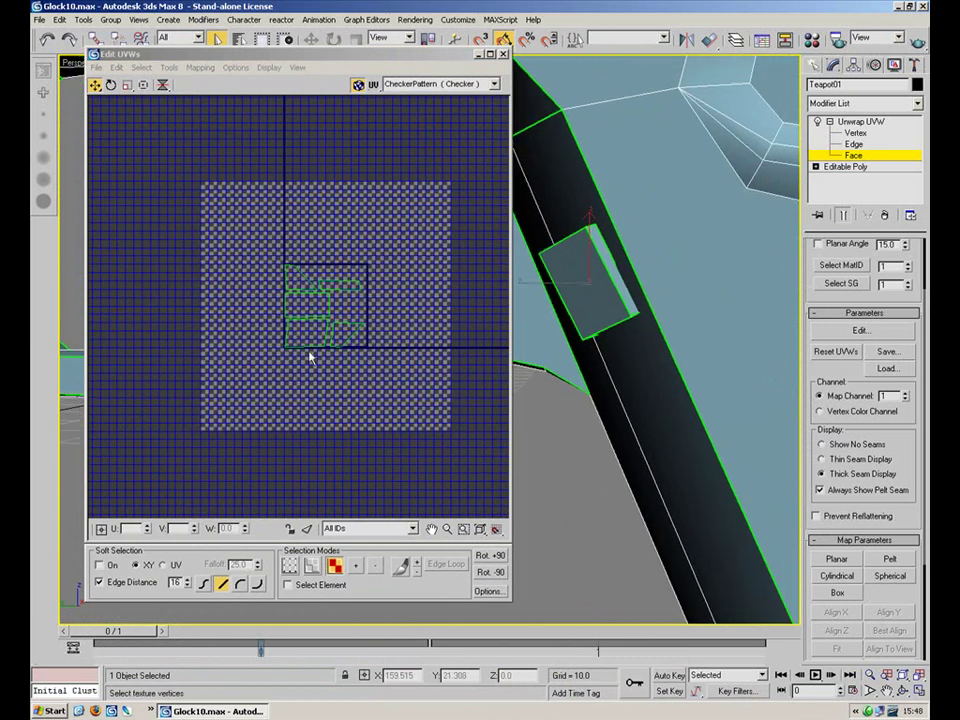
click(290, 334)
click(311, 308)
click(301, 281)
click(345, 288)
click(347, 330)
click(412, 273)
mouse_move(583, 270)
alt+middle_down()
mouse_move(624, 289)
mouse_move(590, 262)
alt+middle_up()
middle_drag(590, 262, 448, 241)
drag(415, 217, 300, 352)
click(386, 250)
drag(392, 217, 242, 388)
click(386, 340)
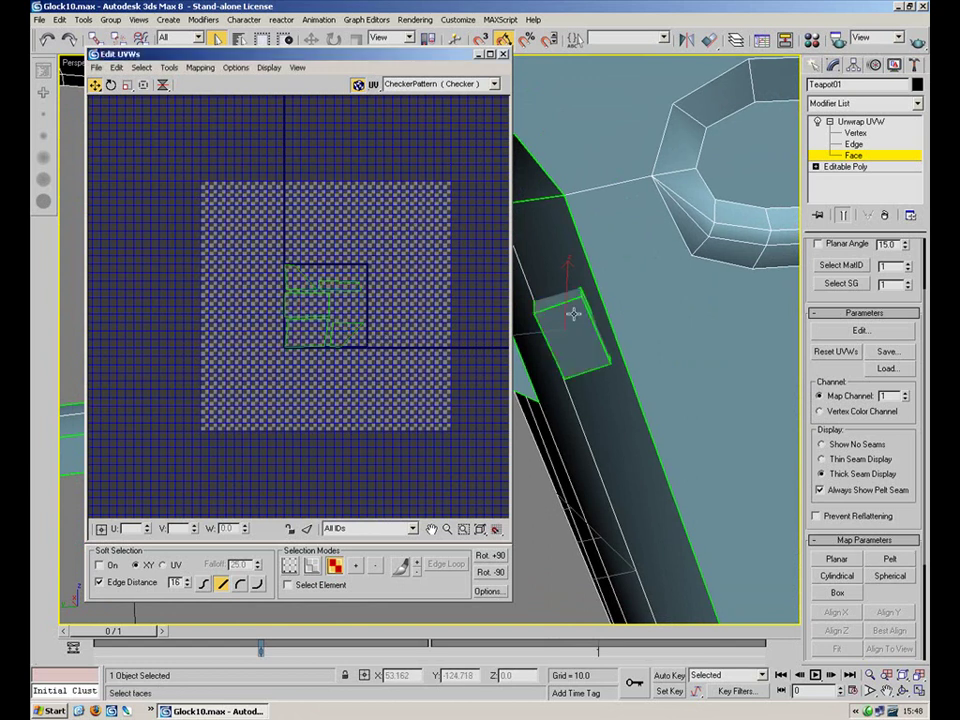
Select the button's large front face and move its rectangular shell up and away from the other flattened shells
click(572, 315)
click(316, 300)
click(357, 366)
click(321, 312)
middle_drag(320, 270, 317, 276)
scroll(317, 276, up, 2)
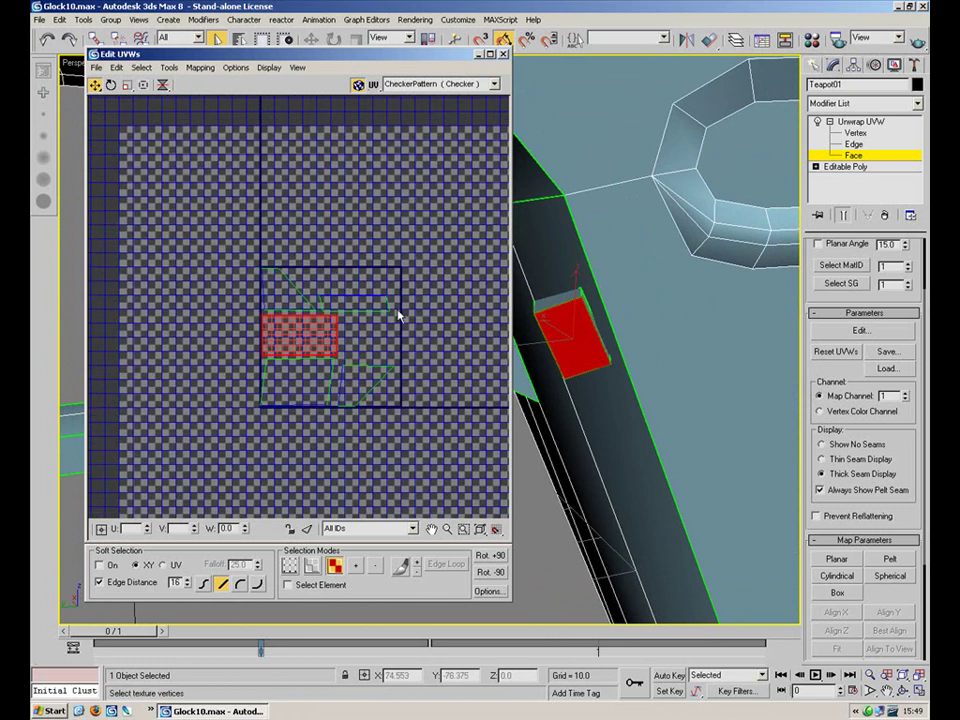
drag(317, 333, 233, 199)
At edge level, stitch the matching side shell to the right edge of the rectangular front shell
click(418, 296)
click(355, 303)
click(397, 272)
key(2)
click(357, 299)
click(257, 207)
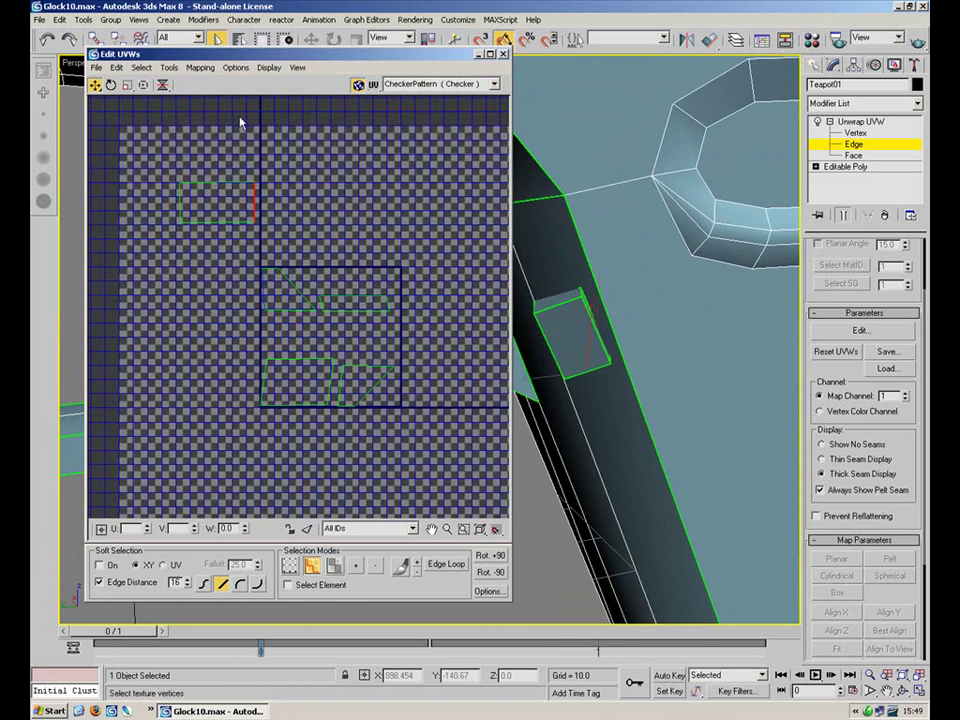
click(169, 67)
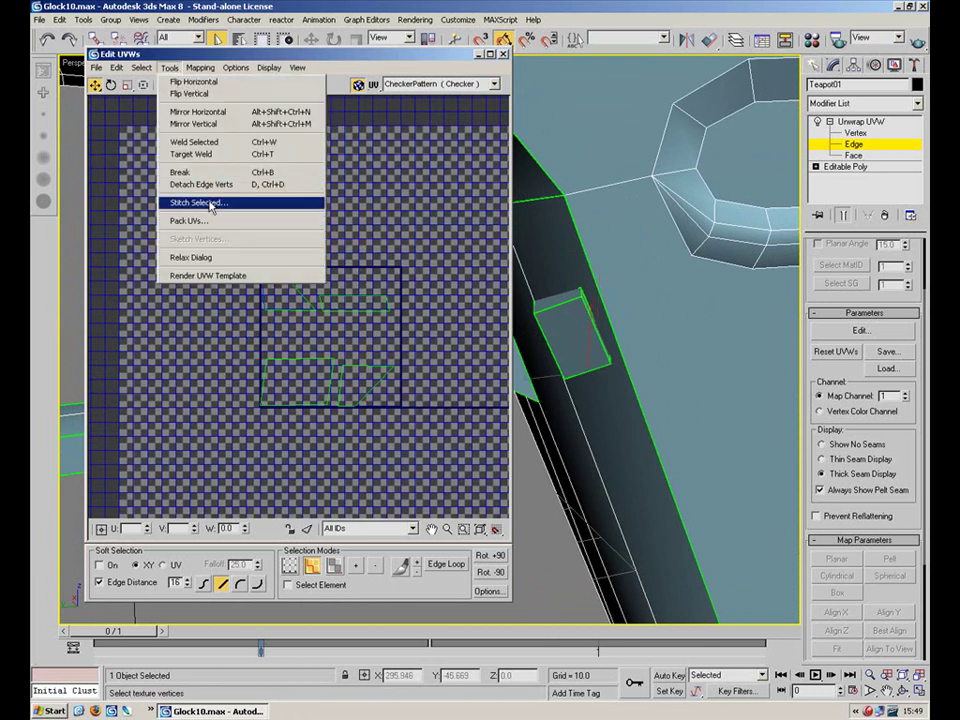
click(211, 205)
drag(105, 30, 460, 124)
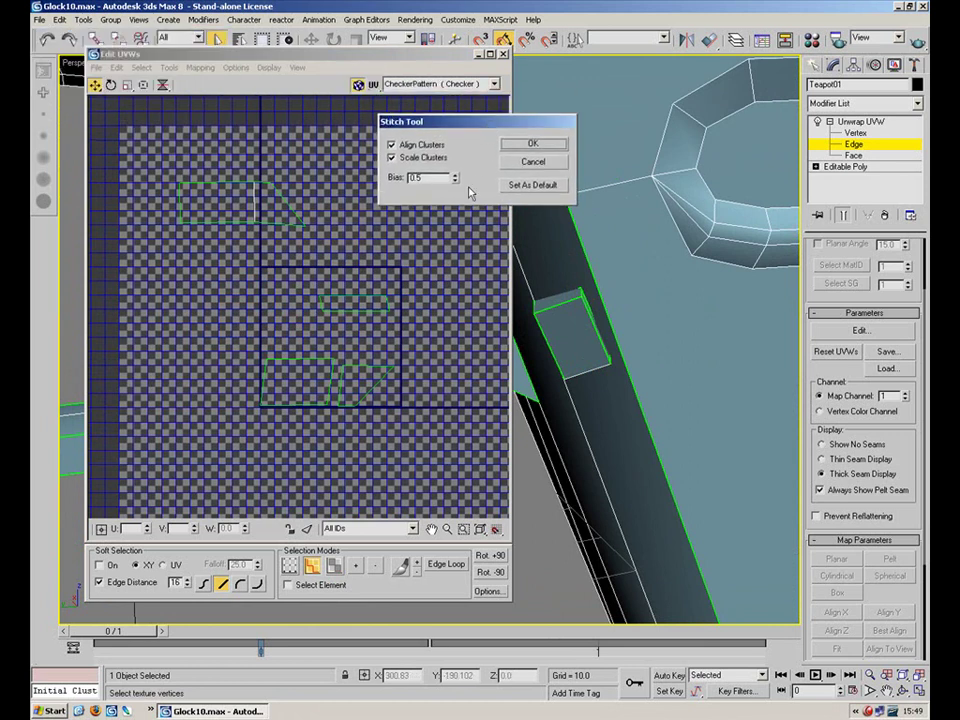
Set the stitch bias to 0.0, keep Align Clusters on, turn Scale Clusters off and accept the stitch
right_click(449, 178)
click(462, 162)
right_click(455, 179)
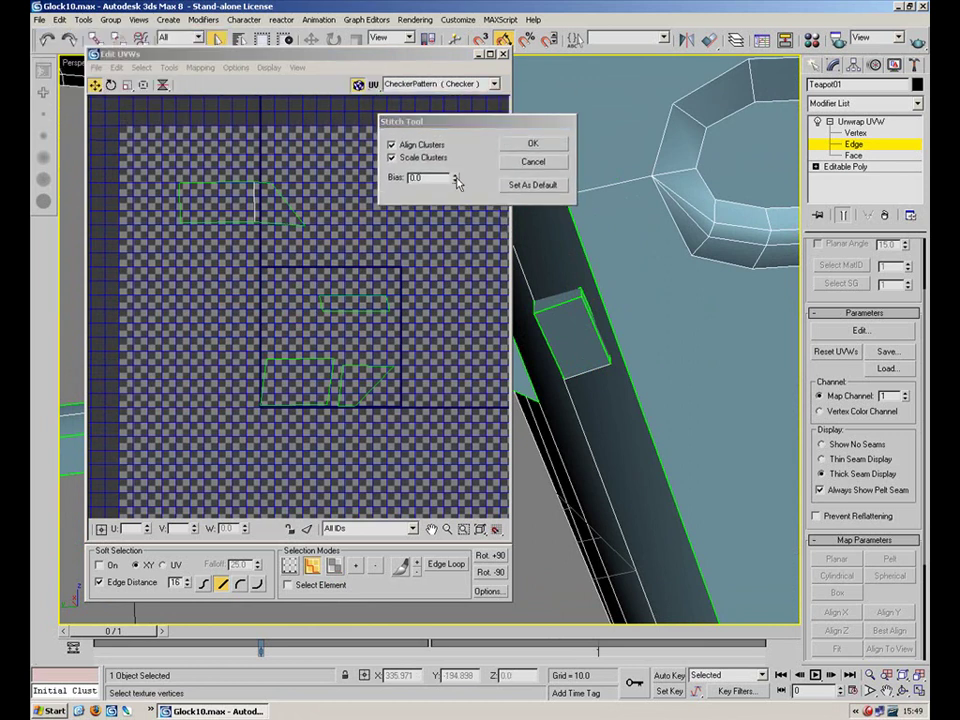
click(431, 160)
click(421, 146)
click(418, 160)
click(418, 160)
click(415, 146)
click(536, 143)
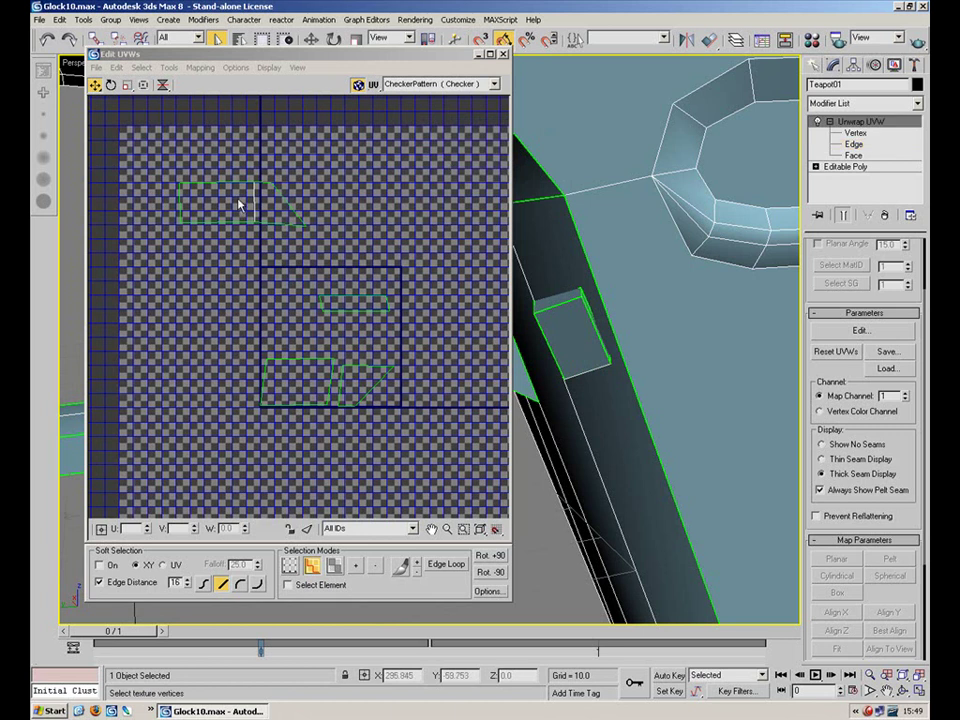
Mirror the separate shell that shares the front shell's bottom edge vertically and horizontally to match its orientation
click(224, 222)
drag(240, 345, 336, 441)
click(162, 89)
click(218, 221)
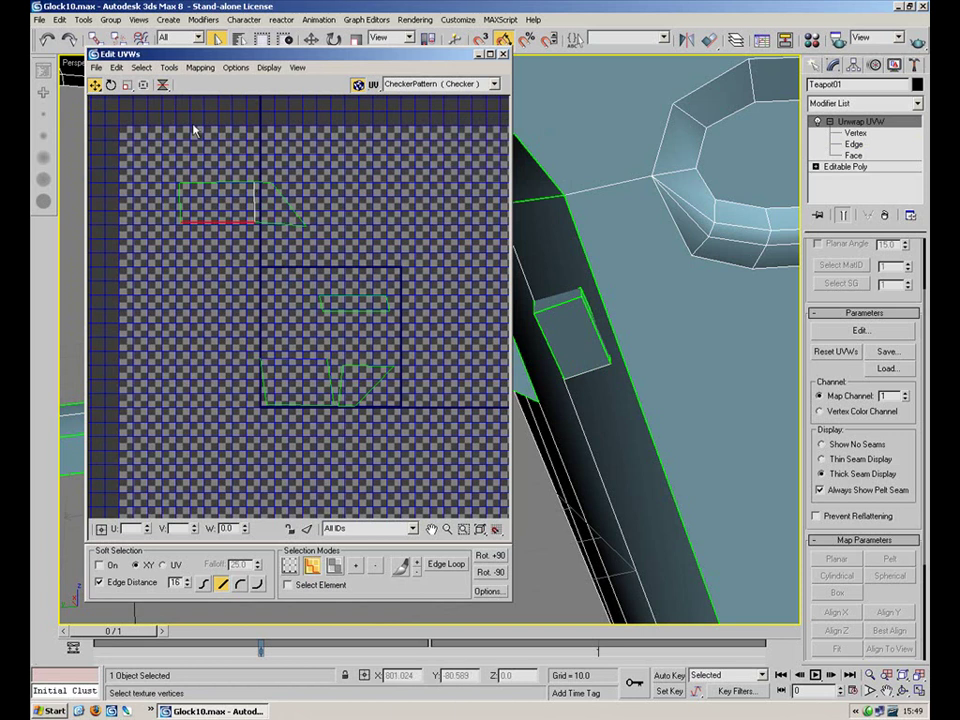
key(1)
drag(248, 338, 339, 446)
drag(163, 85, 163, 101)
Check the shared corner vertices and stitch the mirrored shell to the front shell's bottom edge, clusters aligned, bias 0.0
click(181, 222)
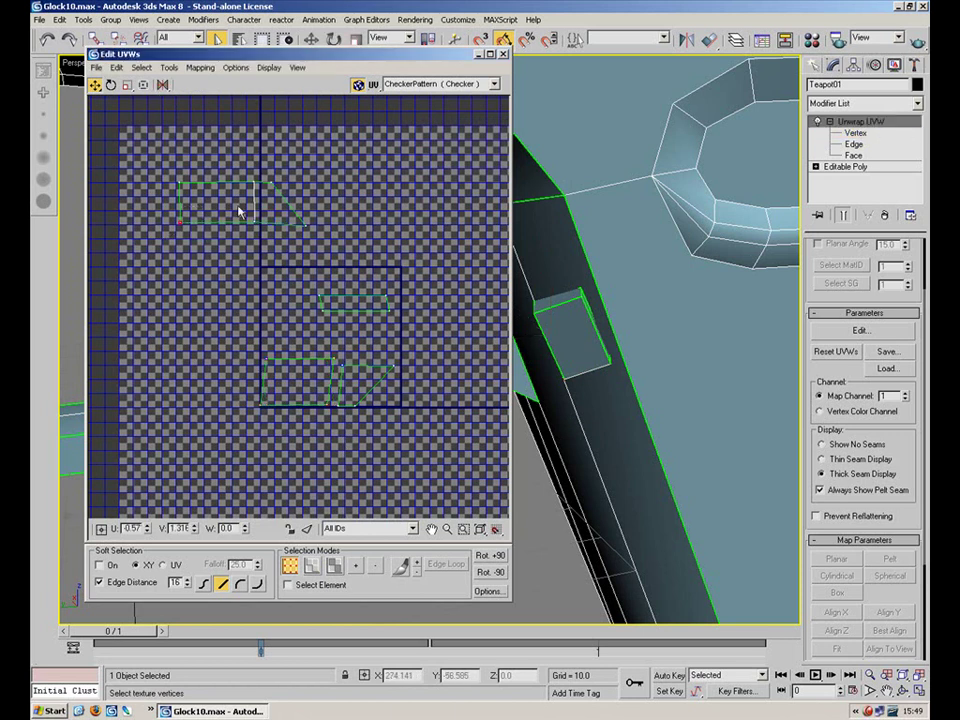
key(2)
key(1)
drag(239, 368, 236, 372)
drag(205, 213, 154, 244)
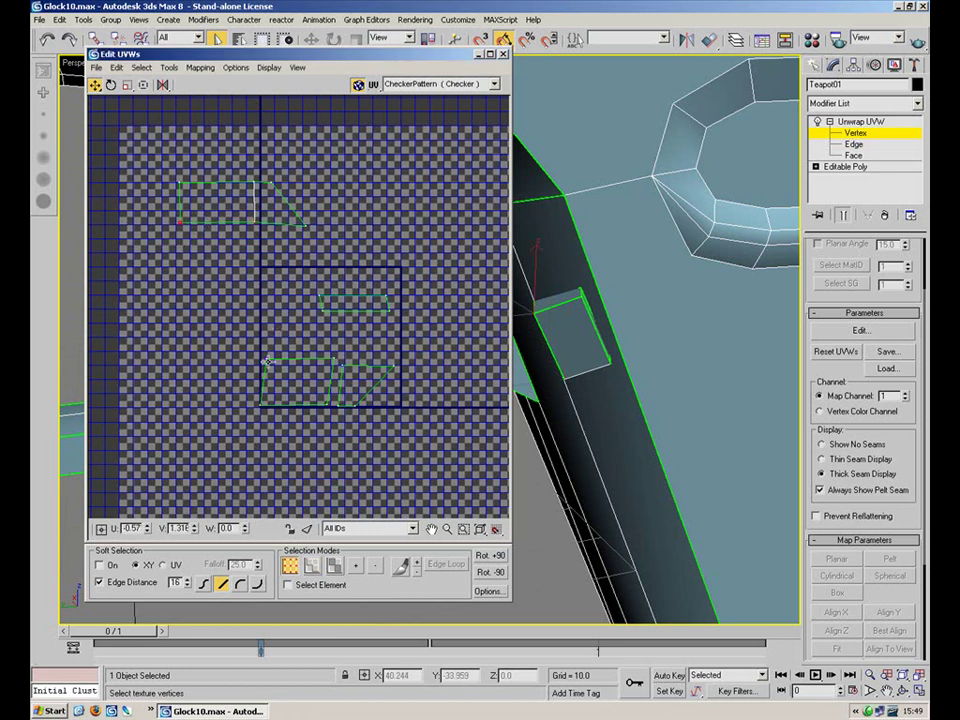
drag(272, 209, 238, 262)
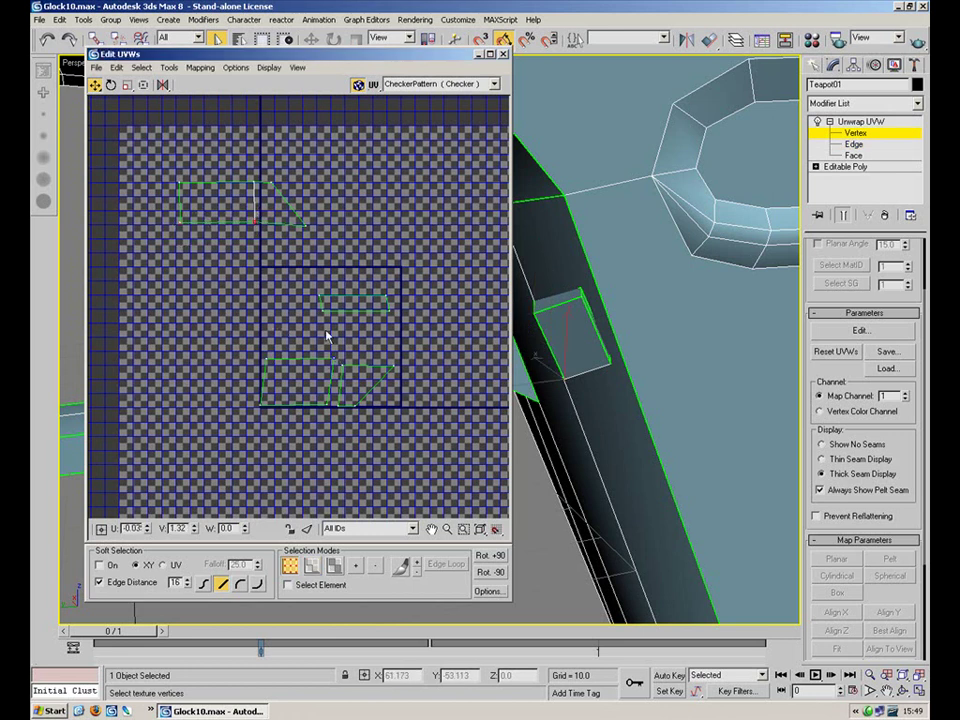
key(2)
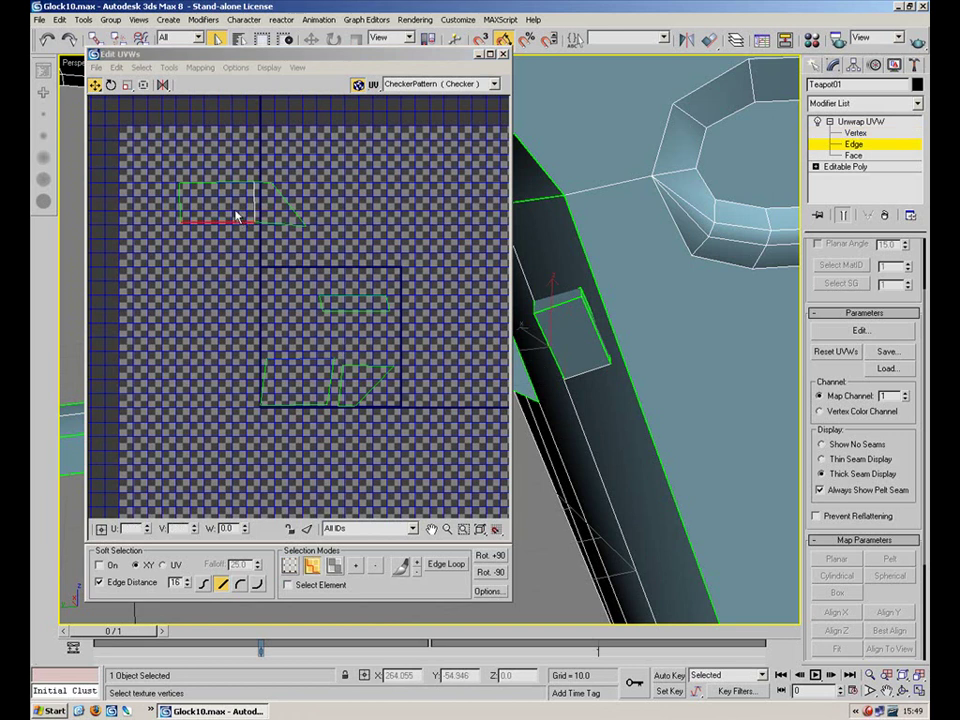
click(169, 67)
click(219, 204)
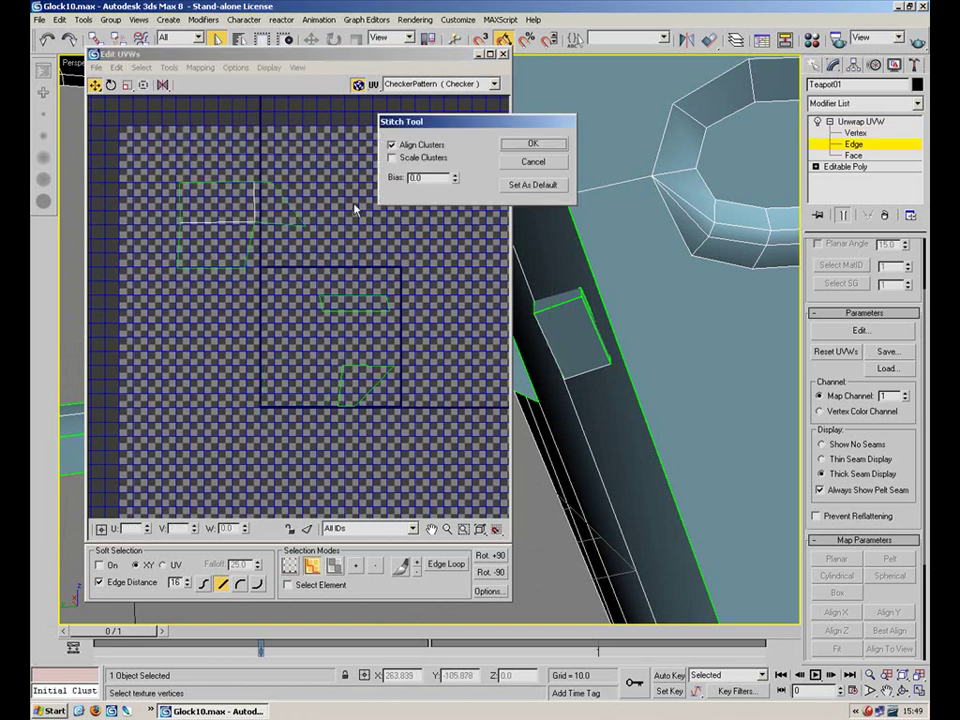
click(547, 148)
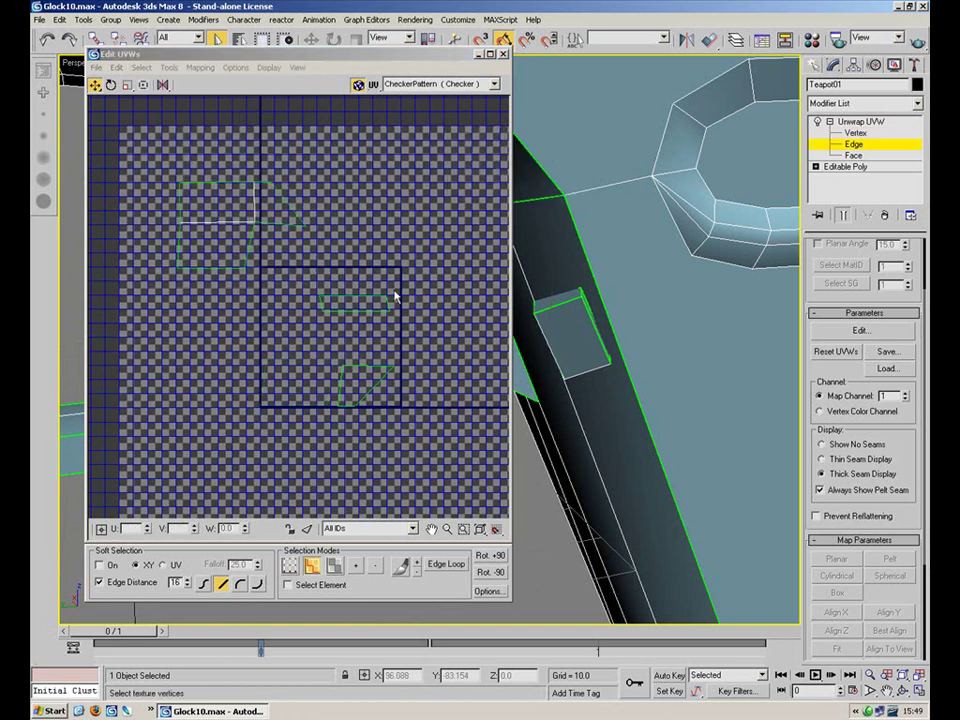
Identify the shell sharing the front shell's left edge and mirror it horizontally and vertically to match
click(180, 205)
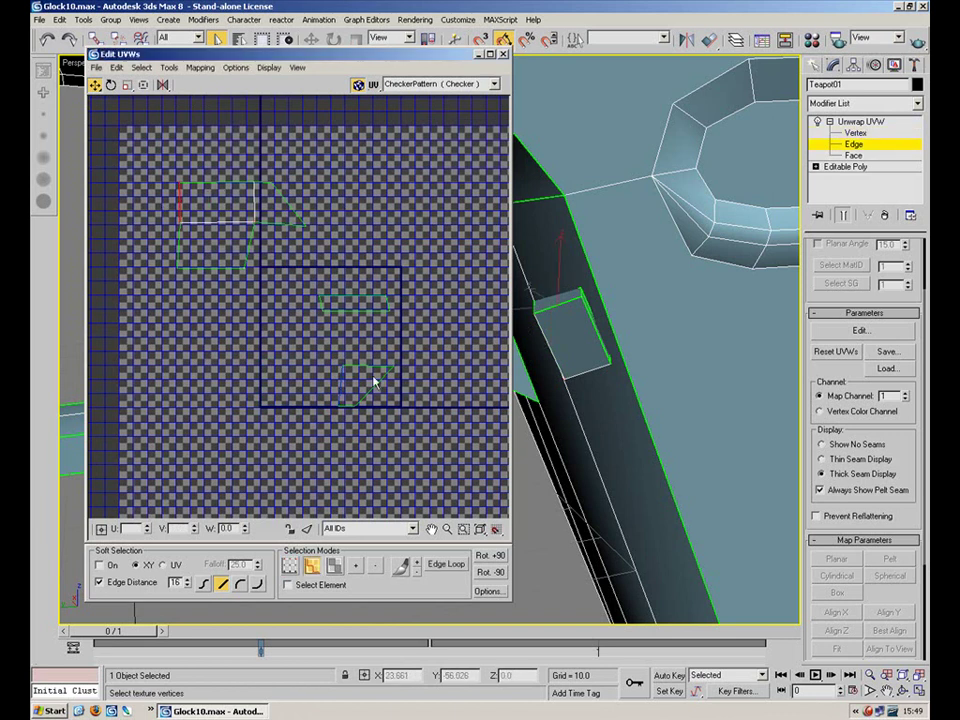
key(1)
drag(185, 145, 147, 211)
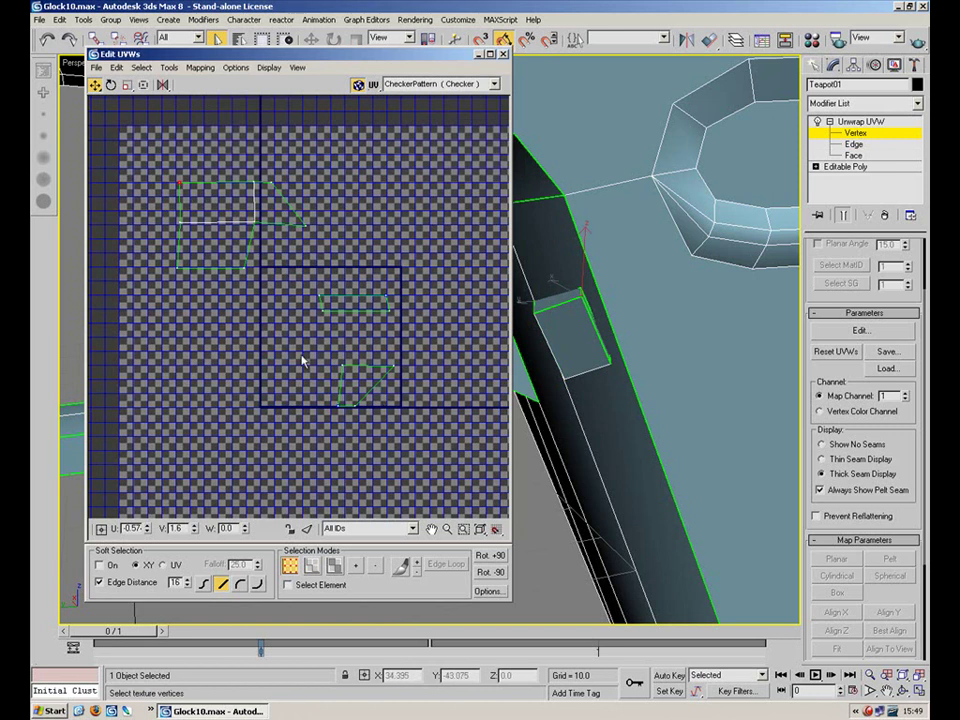
drag(427, 352, 287, 400)
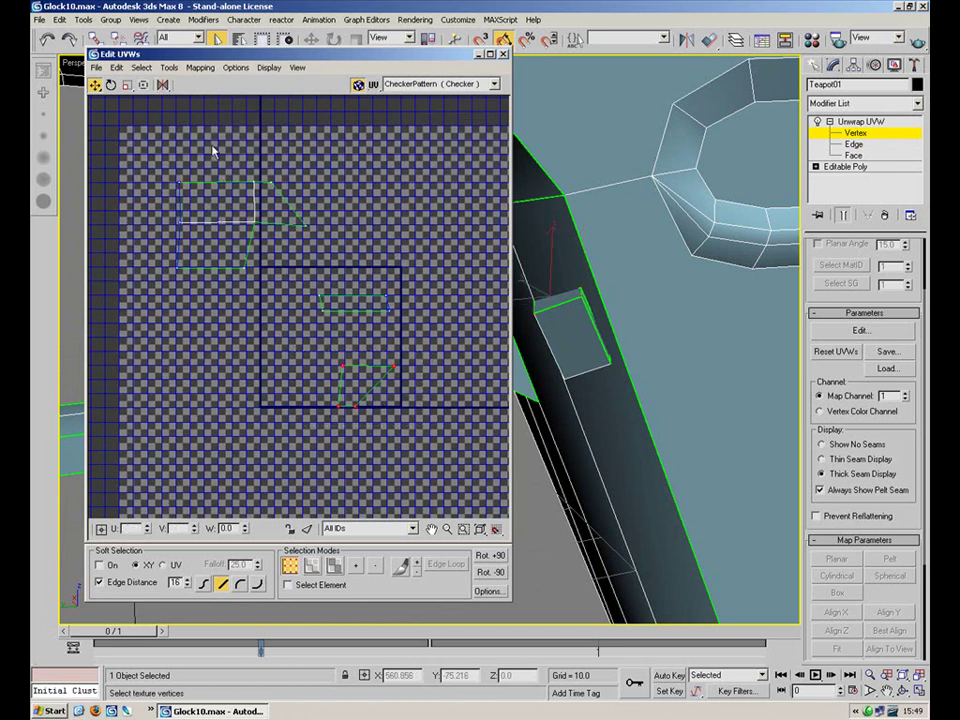
click(162, 85)
drag(162, 85, 165, 117)
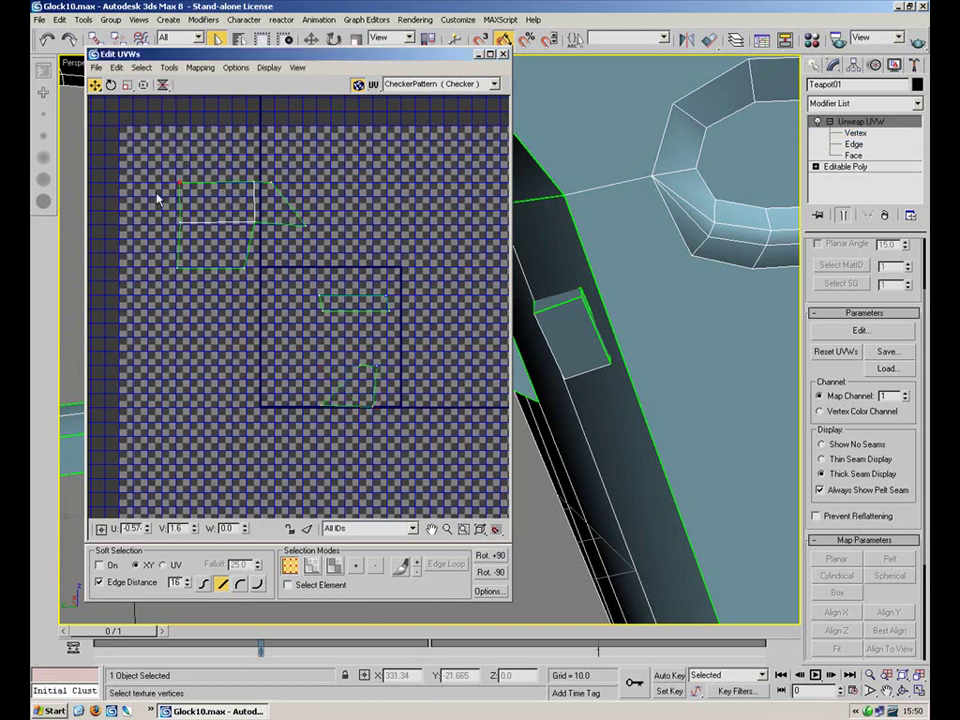
Stitch the mirrored side shell to the left edge of the front shell with Align Clusters on and bias 0.0
key(2)
drag(210, 196, 149, 211)
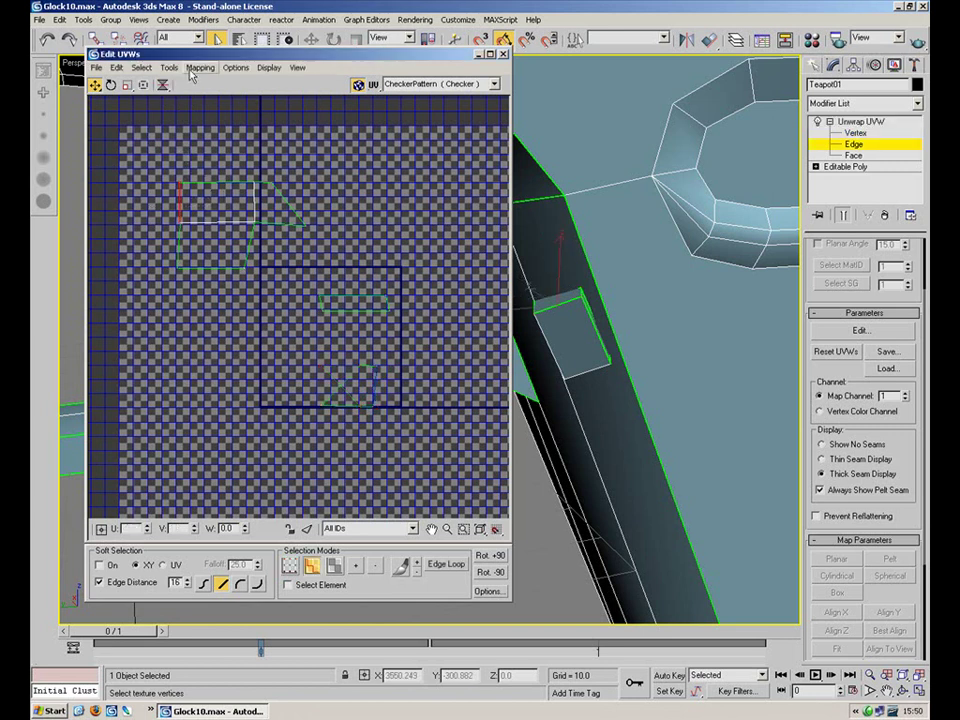
click(169, 67)
click(214, 205)
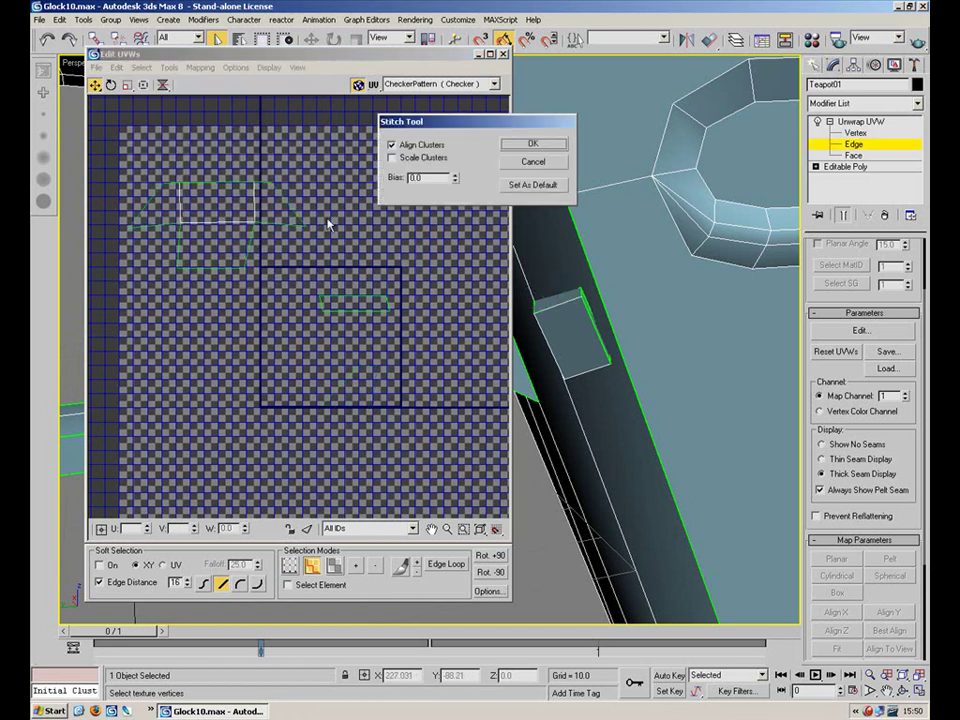
click(531, 145)
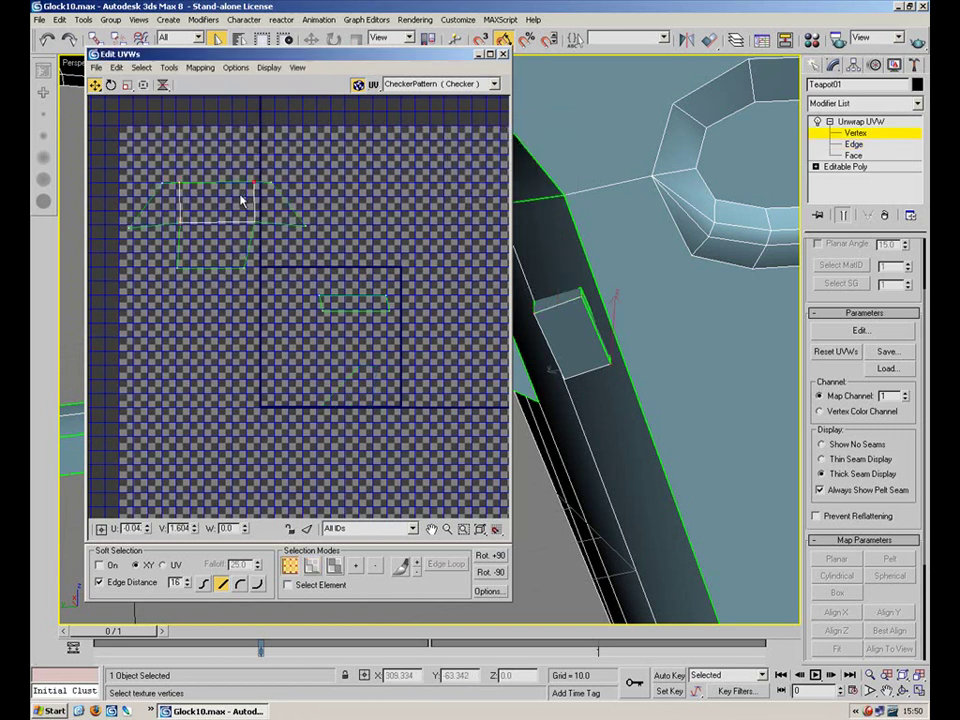
Mirror the remaining thin shell to match the front shell's top edge and stitch it on there
click(222, 183)
key(1)
click(178, 188)
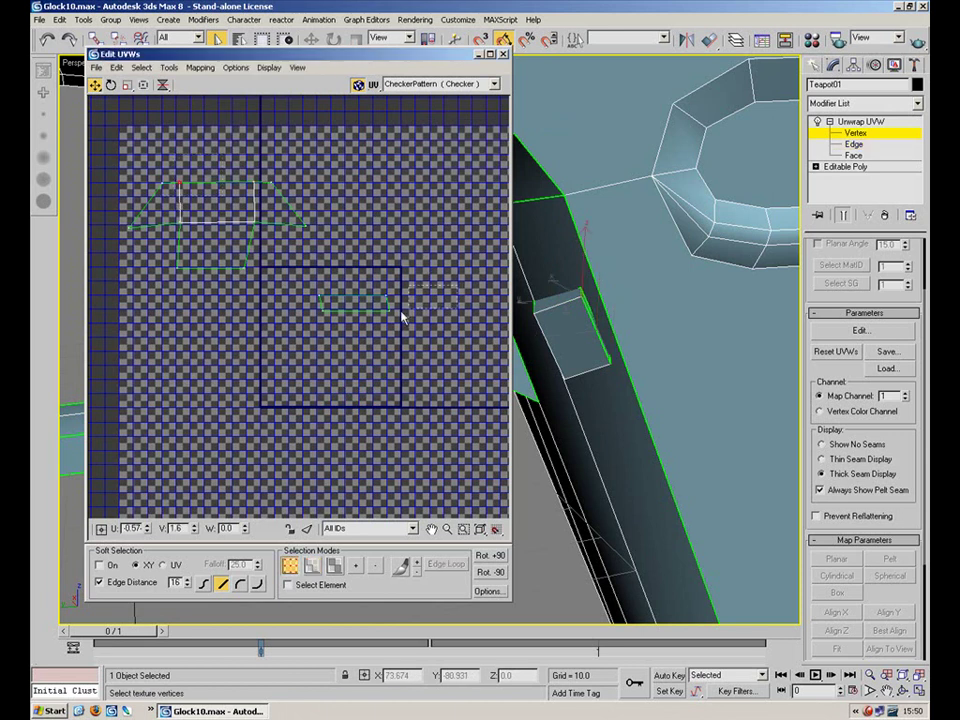
drag(163, 85, 170, 110)
key(2)
click(169, 67)
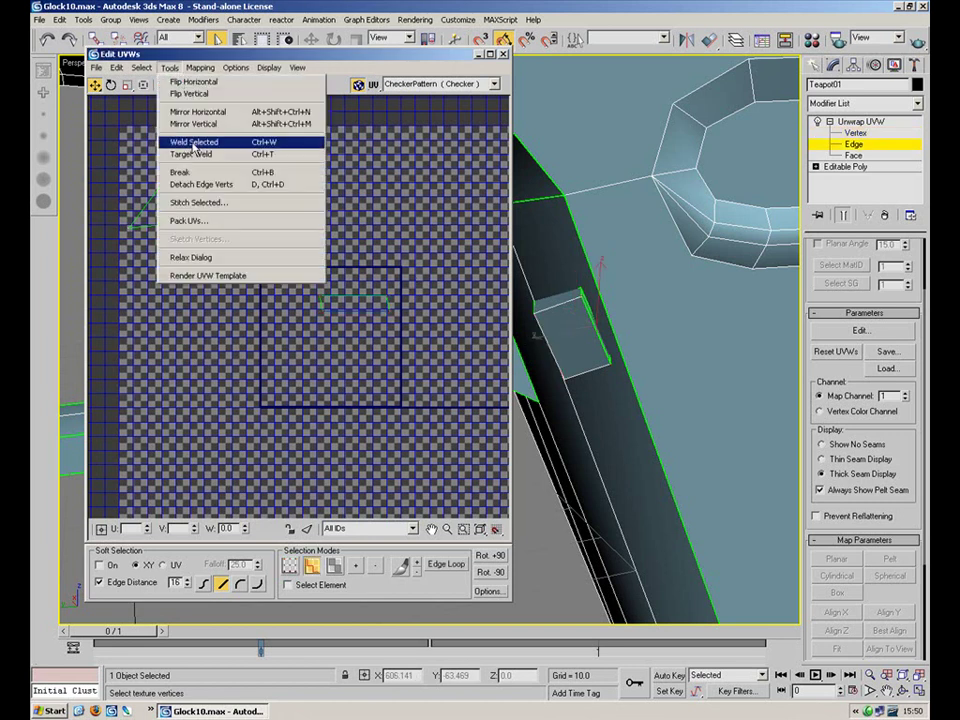
click(220, 204)
click(528, 146)
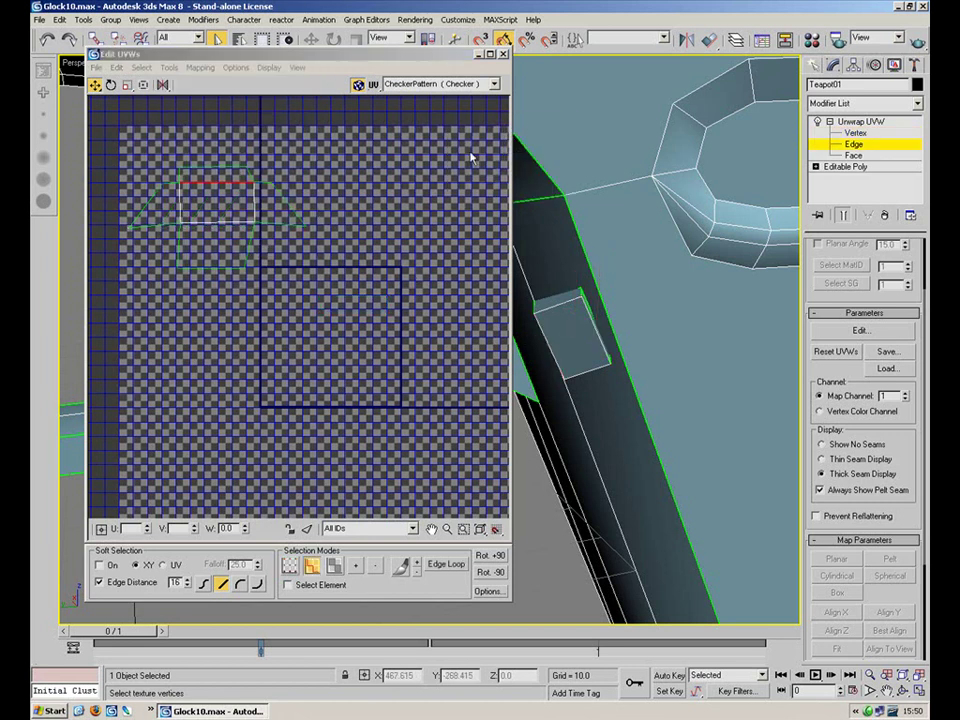
Move the assembled button shell below the frame shells and scale it down to fit their size
middle_drag(249, 211, 294, 263)
scroll(294, 263, down, 5)
drag(291, 267, 392, 462)
middle_drag(429, 446, 326, 219)
scroll(326, 219, up, 3)
drag(291, 390, 387, 461)
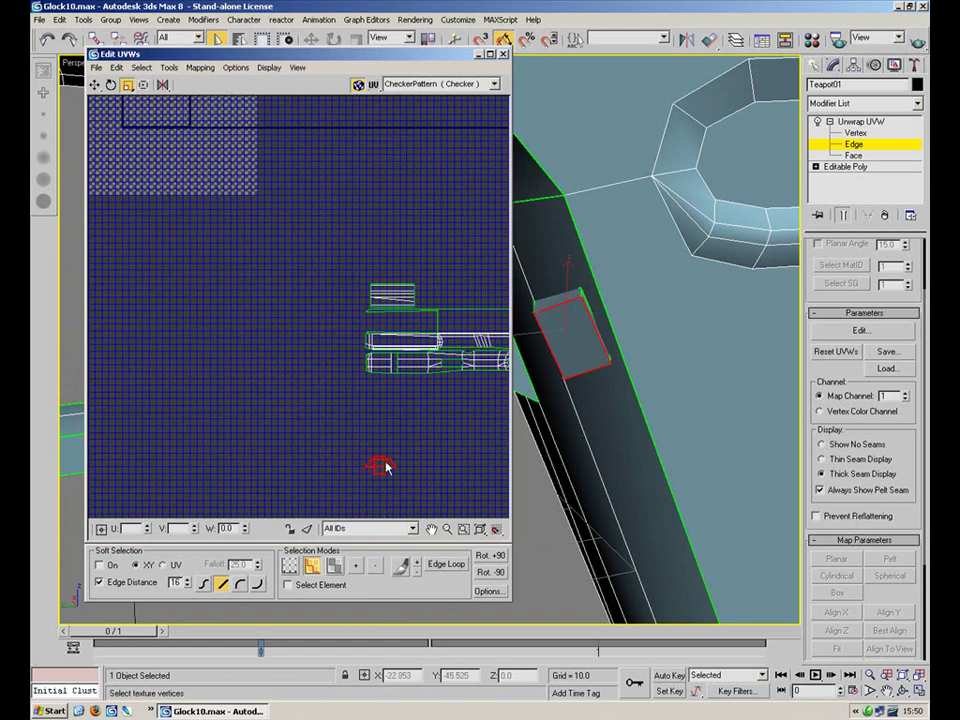
Select the tiny leftover shells beneath the small trapezoid shell and minimize the UV editor
scroll(325, 367, down, 3)
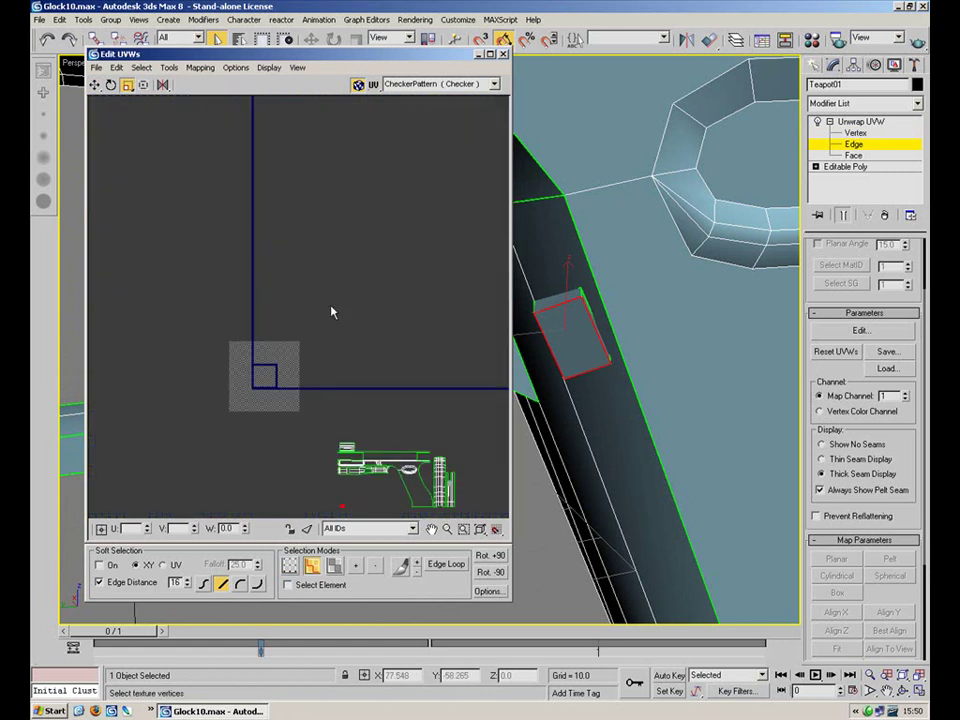
scroll(274, 375, down, 2)
scroll(313, 287, up, 5)
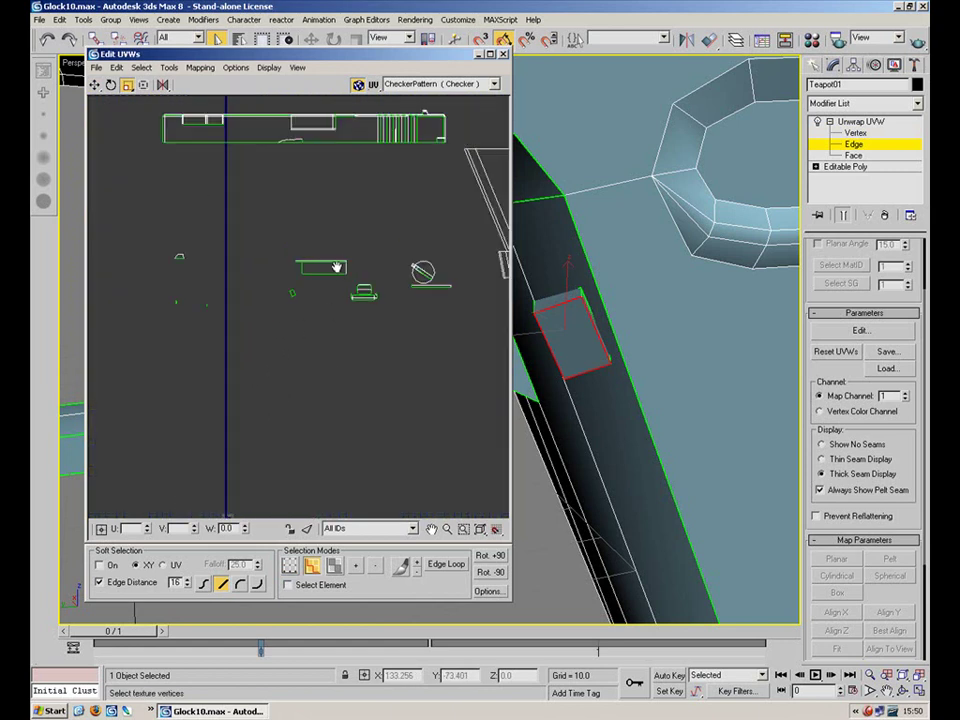
drag(240, 297, 141, 330)
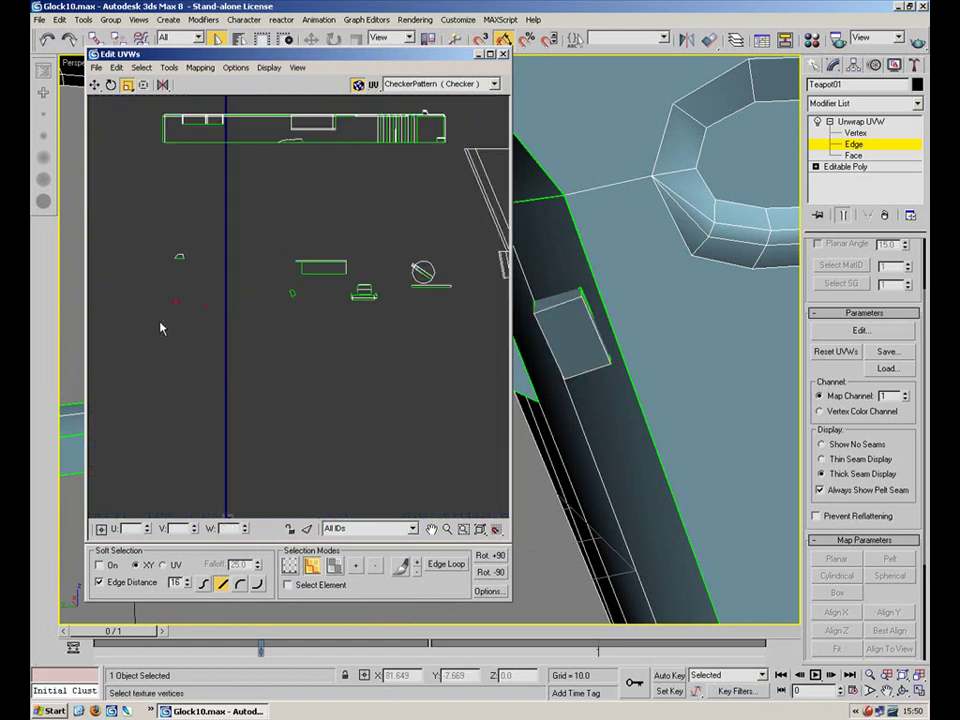
click(479, 54)
At face level, select the narrow slot face across the underside of the model
middle_drag(378, 262, 598, 259)
scroll(580, 270, down, 4)
alt+middle_drag(136, 247, 520, 195)
scroll(221, 289, up, 3)
alt+middle_drag(566, 169, 570, 319)
scroll(581, 257, down, 3)
key(3)
click(478, 265)
alt+middle_drag(478, 265, 557, 285)
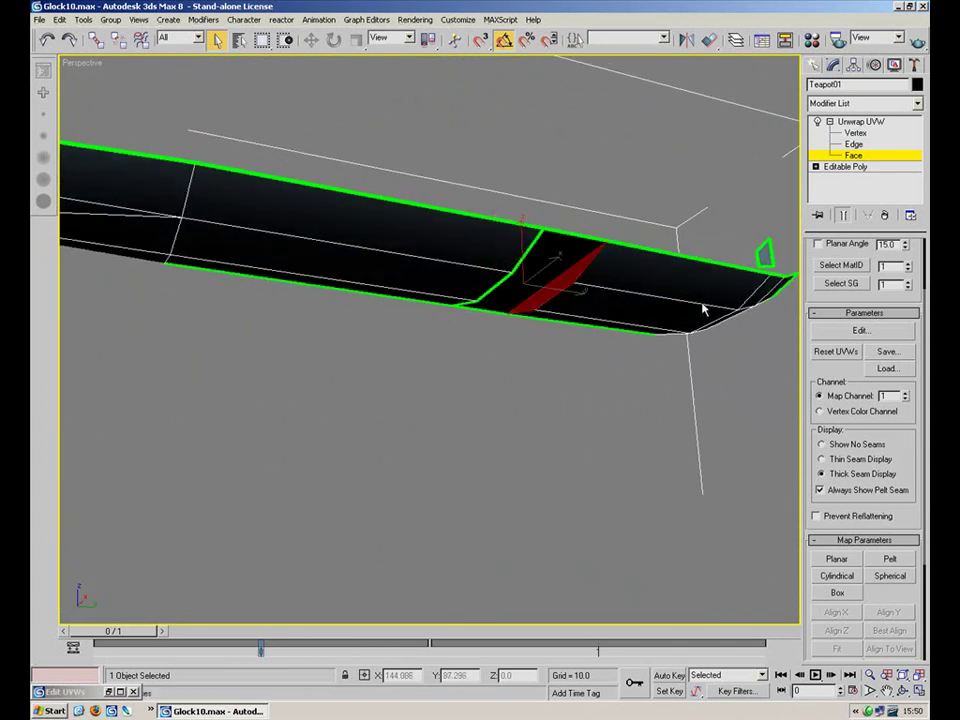
Planar-map the narrow slot face aligned to Y, check its shell in the UV editor and finish the mapping
click(836, 560)
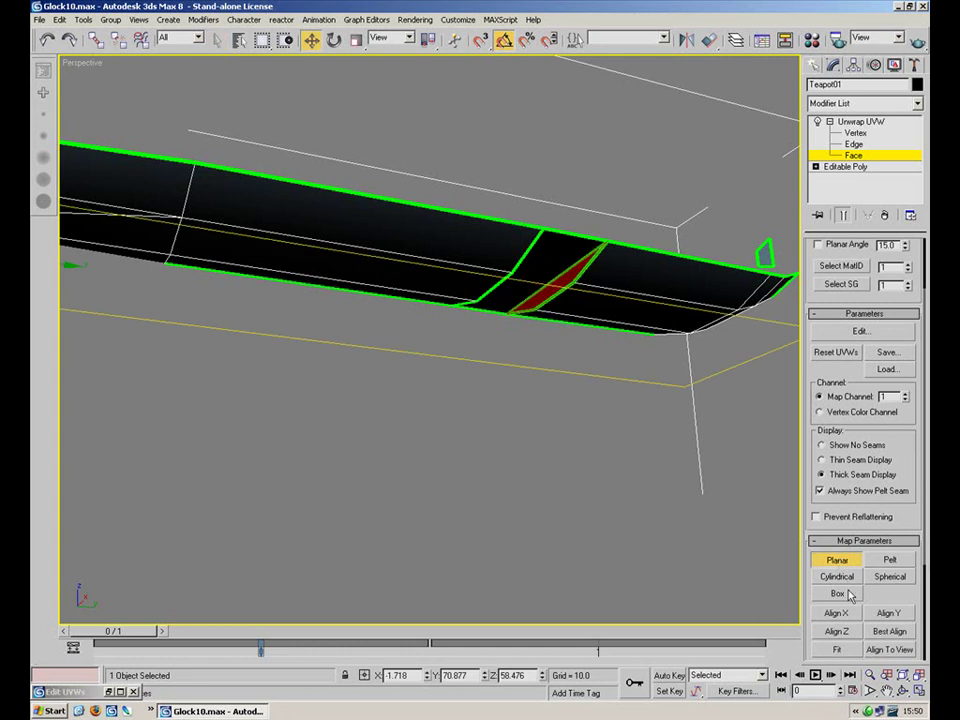
click(848, 626)
click(841, 611)
click(891, 612)
click(859, 331)
scroll(300, 300, down, 3)
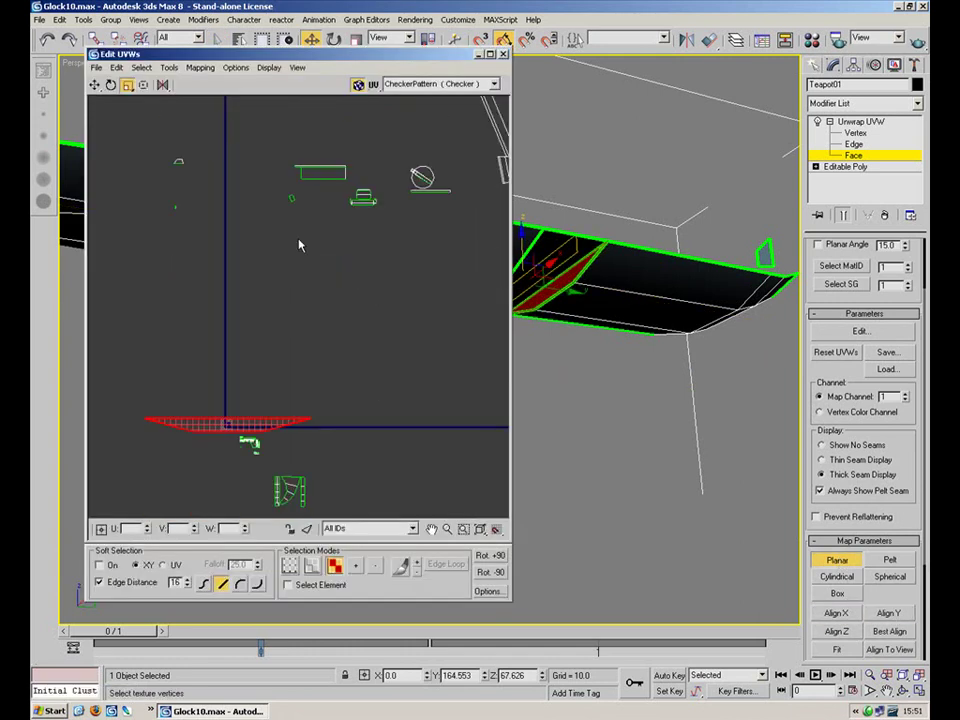
click(823, 566)
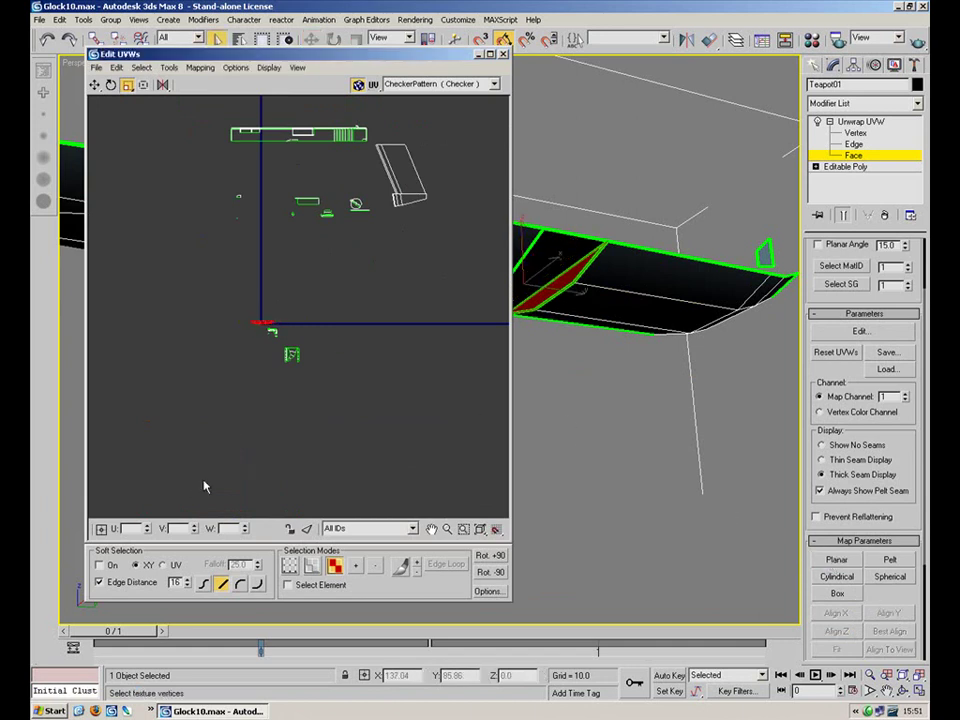
Scale down the selected slot shell and move it from the UV origin to just beneath the lower front frame shell
scroll(257, 309, up, 5)
drag(293, 277, 250, 394)
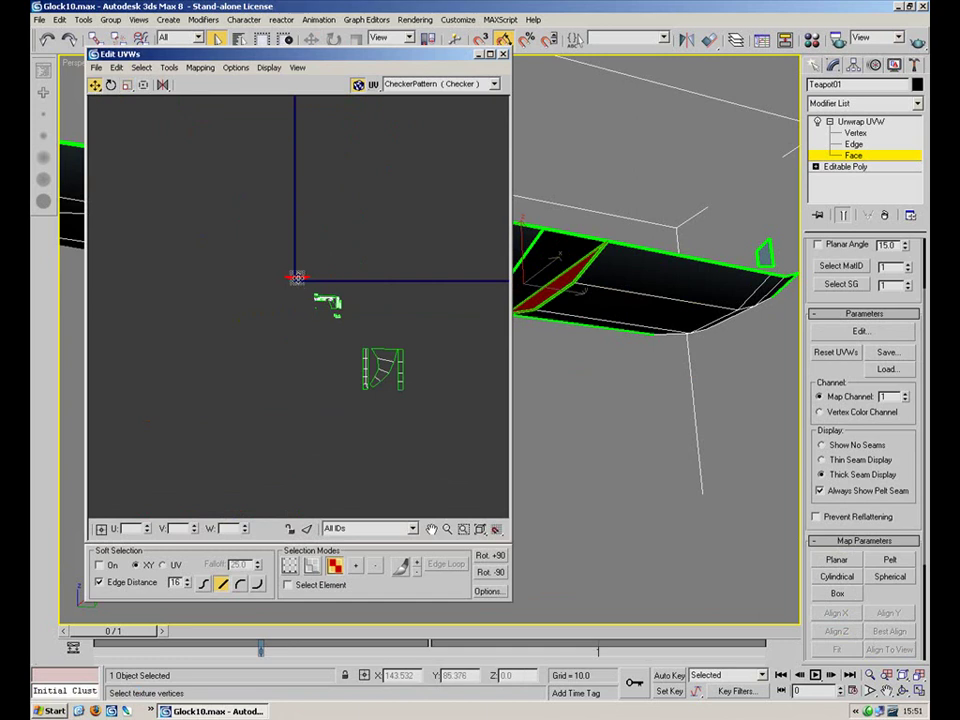
scroll(357, 343, up, 10)
drag(342, 345, 229, 610)
click(127, 86)
middle_drag(255, 238, 382, 454)
click(95, 84)
drag(428, 461, 218, 270)
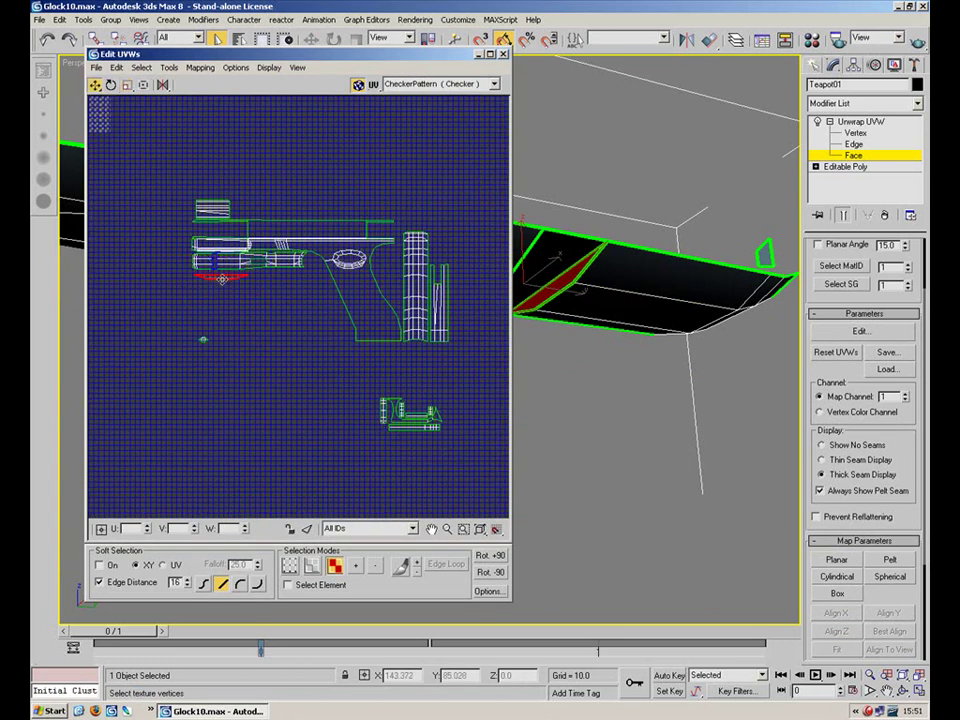
Adjust the slot shell's size and fit it against the notch in the lower frame shell
scroll(218, 270, up, 6)
middle_drag(213, 266, 321, 336)
drag(321, 336, 281, 371)
click(127, 85)
click(95, 85)
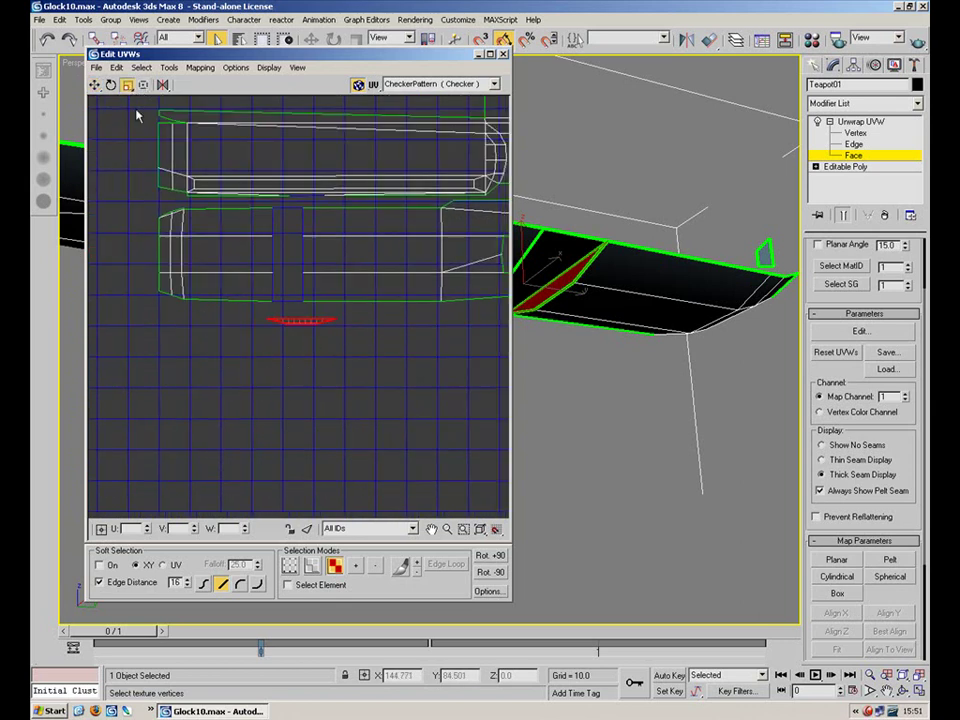
drag(307, 323, 295, 306)
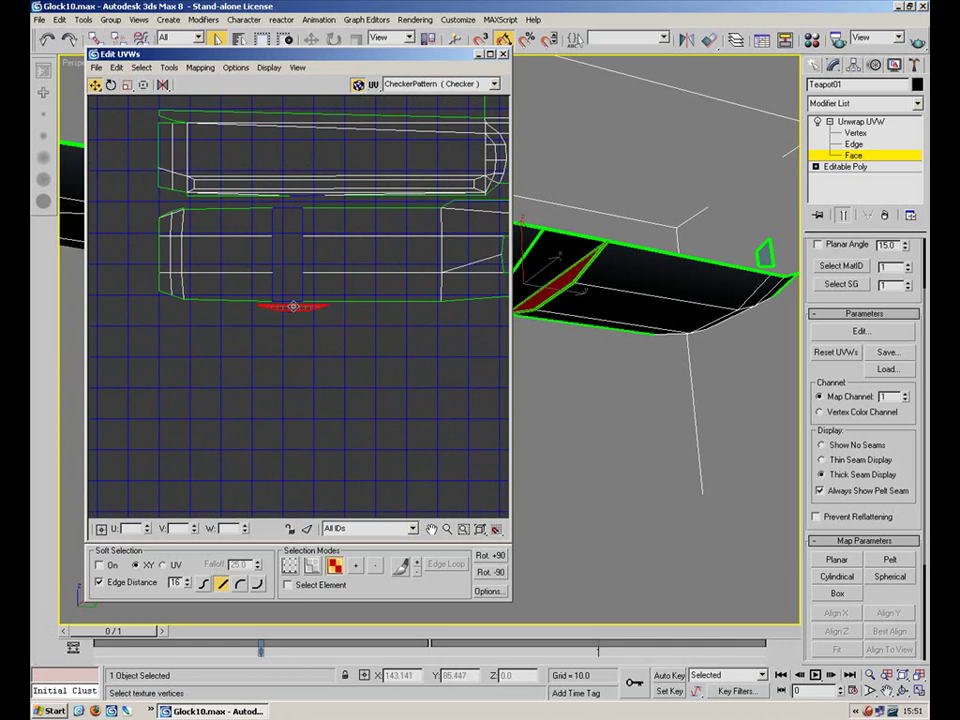
Move the small assembled button shell into the space beneath the frame, just in front of the grip, and deselect it
scroll(348, 258, down, 4)
drag(288, 308, 474, 213)
click(472, 248)
Select the large curved shell with its two vertical strips and scale the group down toward the frame shells' size
middle_drag(409, 269, 213, 283)
scroll(206, 291, down, 3)
drag(380, 337, 275, 420)
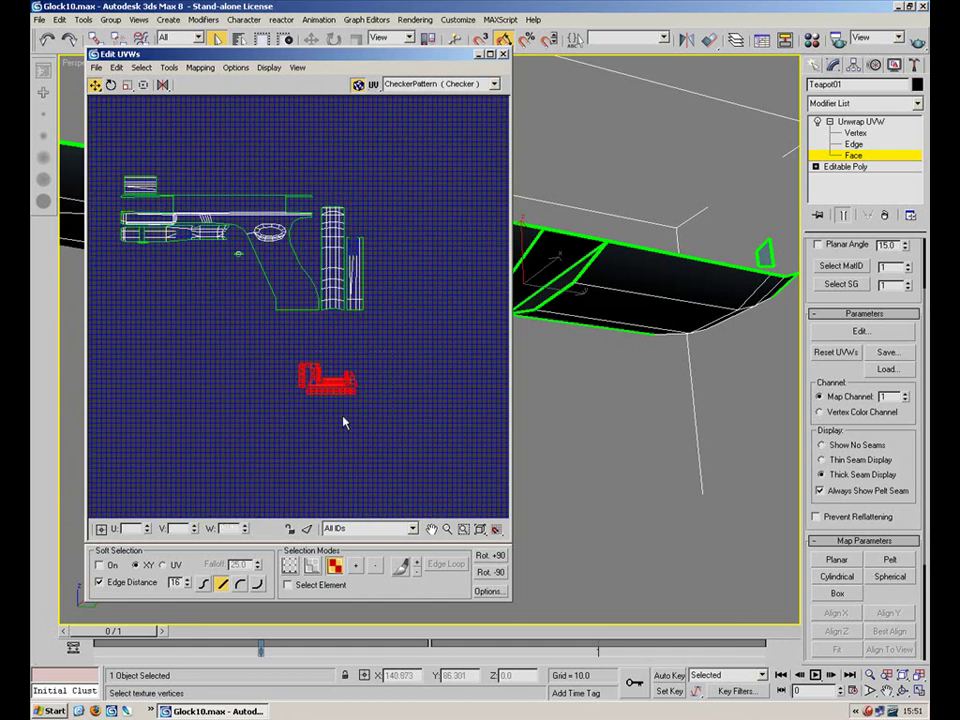
scroll(387, 268, down, 6)
middle_drag(474, 331, 380, 320)
drag(453, 306, 296, 445)
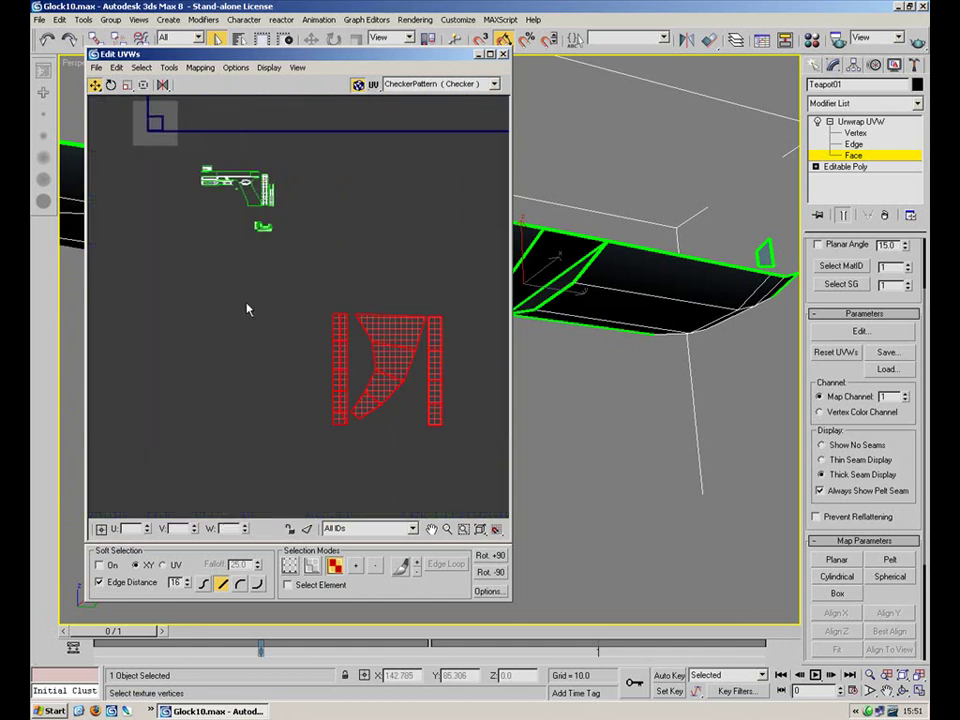
click(128, 85)
drag(388, 347, 352, 441)
Move the curved shell and its two strips below the frame's grip, beside the small L-shaped part shells, and deselect them
click(94, 85)
drag(380, 370, 239, 217)
scroll(252, 192, up, 3)
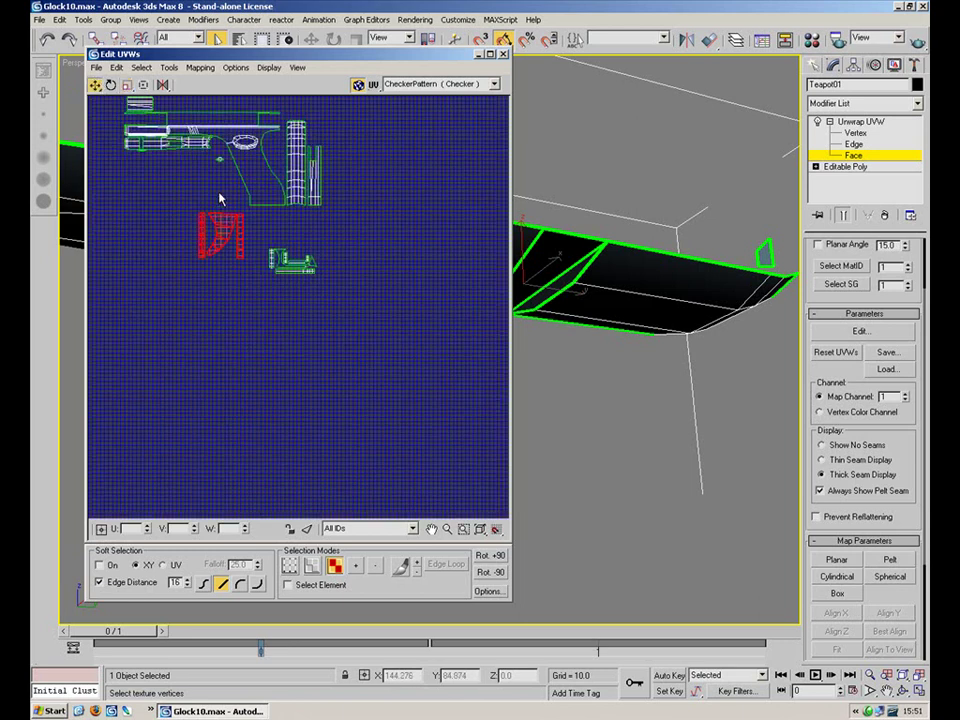
middle_drag(223, 196, 361, 275)
drag(361, 339, 336, 275)
click(293, 230)
Select the tiny tilted shell below the rectangular panel shell among the remaining parts
scroll(224, 228, down, 5)
drag(200, 290, 145, 302)
drag(218, 231, 354, 238)
click(345, 175)
middle_drag(225, 148, 375, 429)
middle_drag(292, 150, 296, 430)
scroll(320, 245, down, 8)
middle_drag(351, 250, 327, 337)
scroll(358, 278, up, 2)
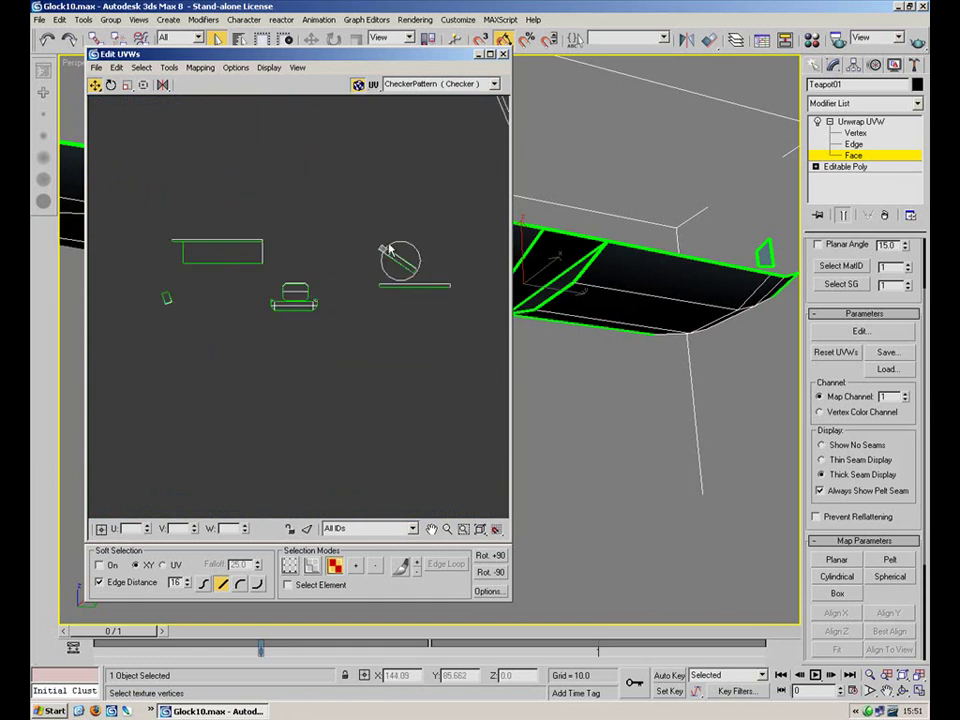
middle_drag(208, 246, 388, 242)
drag(322, 333, 322, 333)
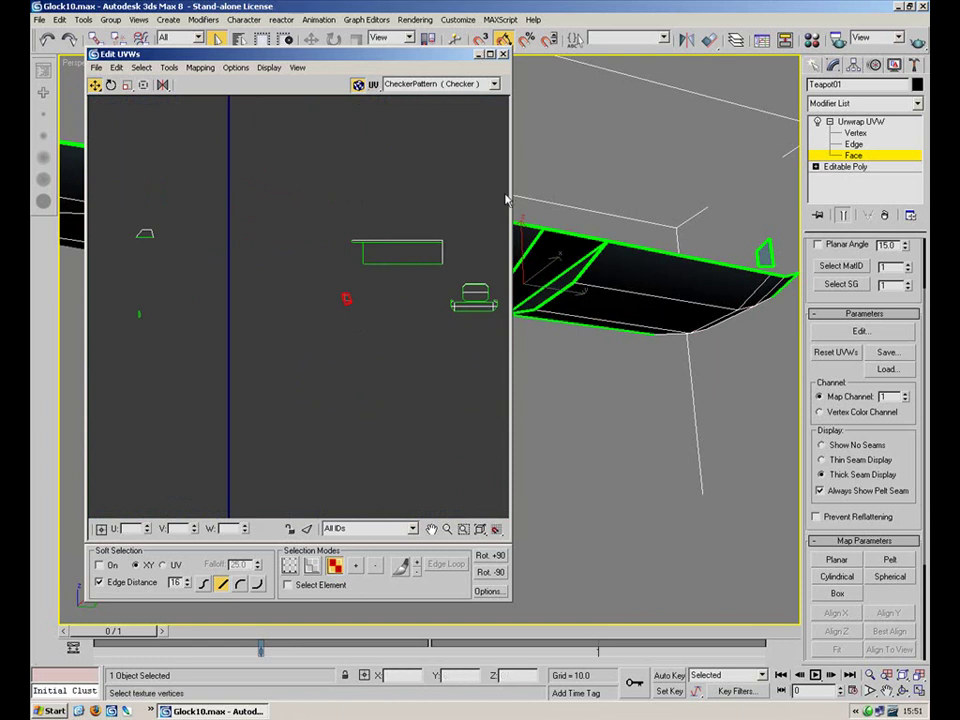
Examine on the model which raised block the selected tiny shell belongs to, and bring back the UV editor
click(479, 55)
alt+middle_drag(507, 212, 541, 160)
scroll(633, 255, down, 3)
alt+middle_drag(574, 240, 431, 237)
scroll(431, 240, up, 5)
middle_drag(468, 156, 442, 318)
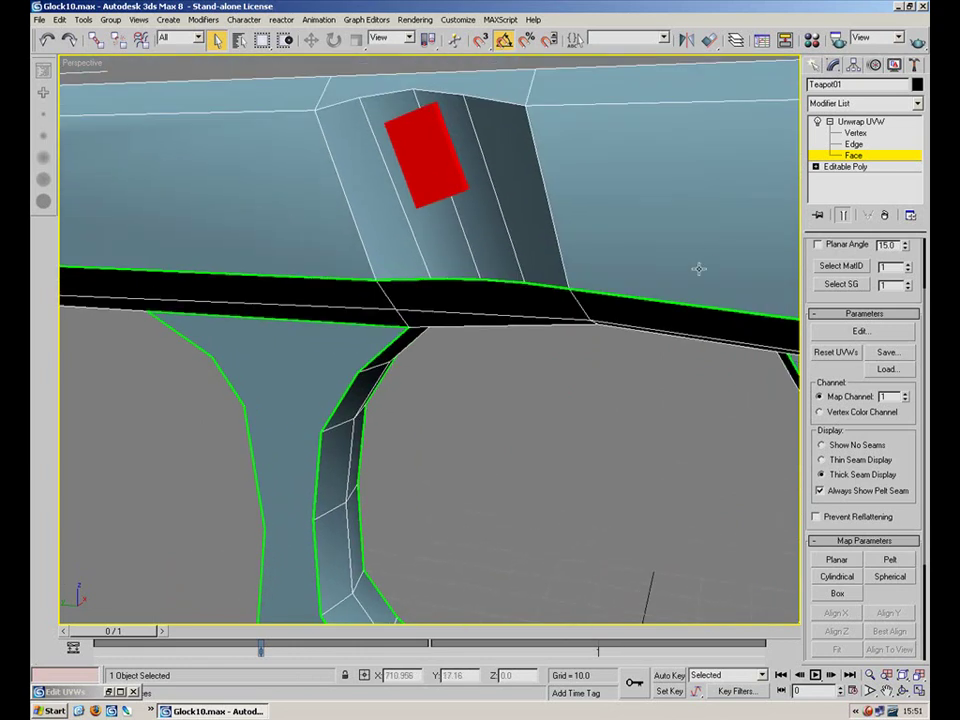
double_click(64, 692)
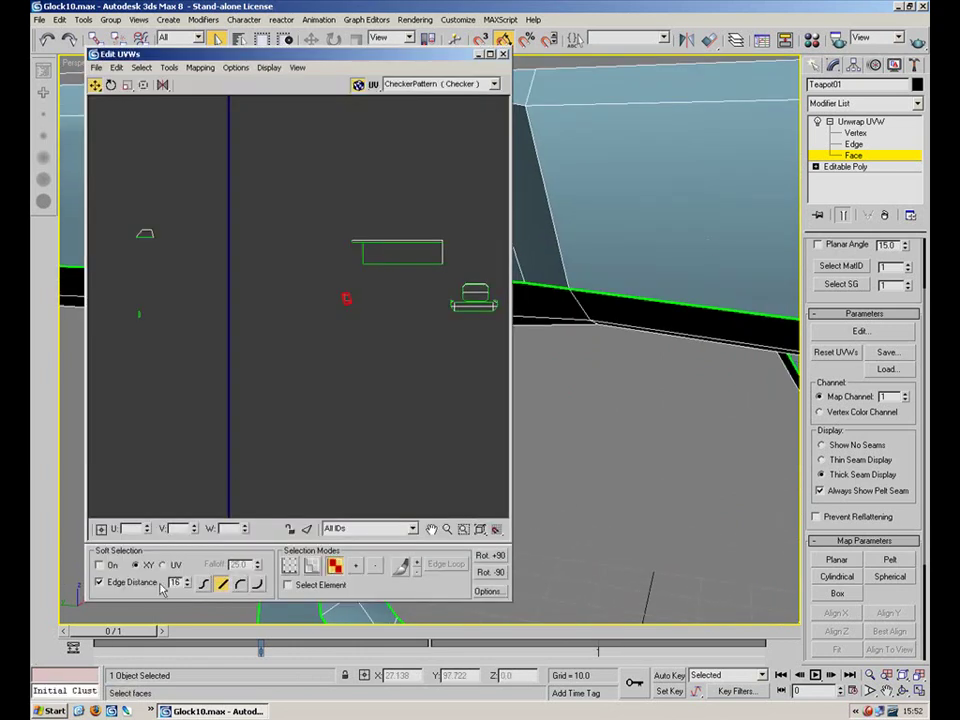
Flatten-map the selected block faces into separate rectangular shells in the UV square
scroll(257, 350, down, 4)
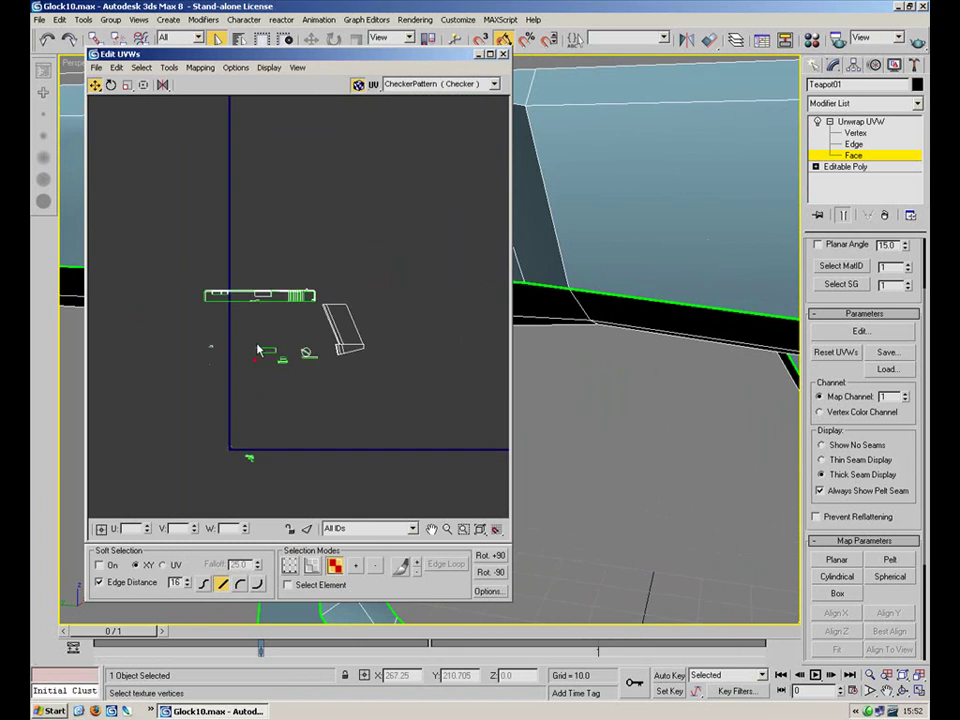
scroll(340, 300, up, 6)
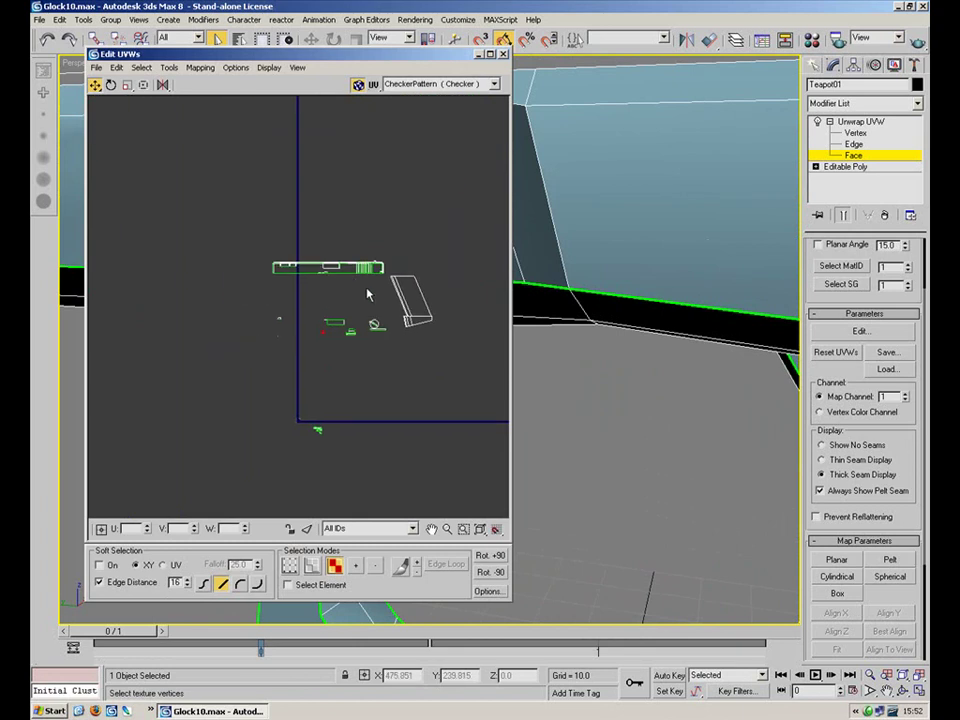
middle_drag(326, 285, 398, 232)
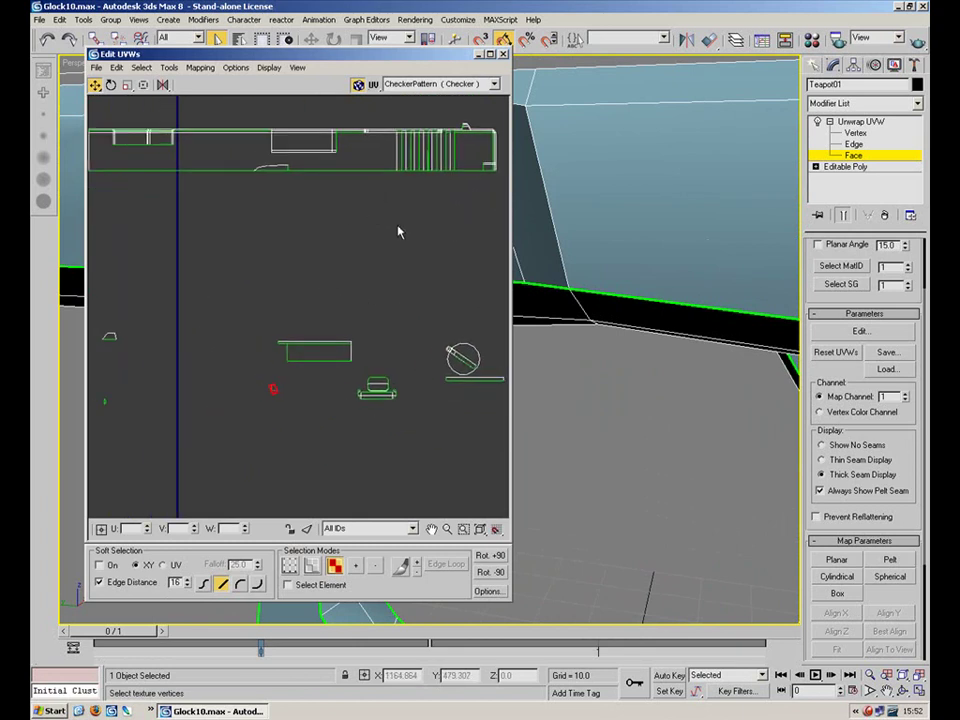
click(169, 67)
click(219, 81)
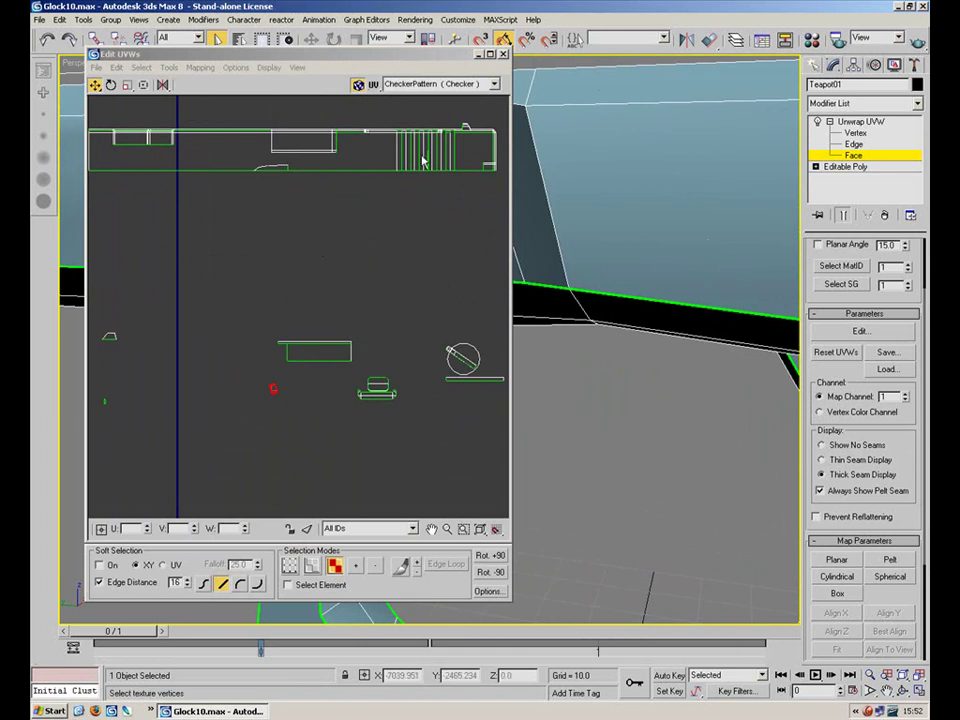
click(473, 56)
middle_drag(294, 400, 345, 316)
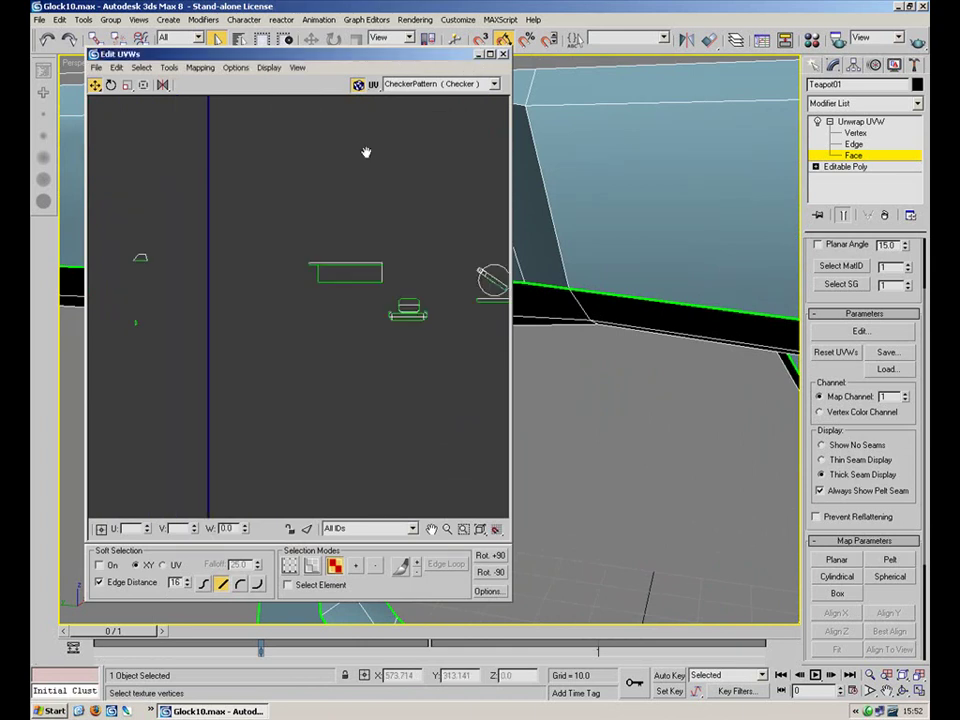
scroll(344, 321, up, 10)
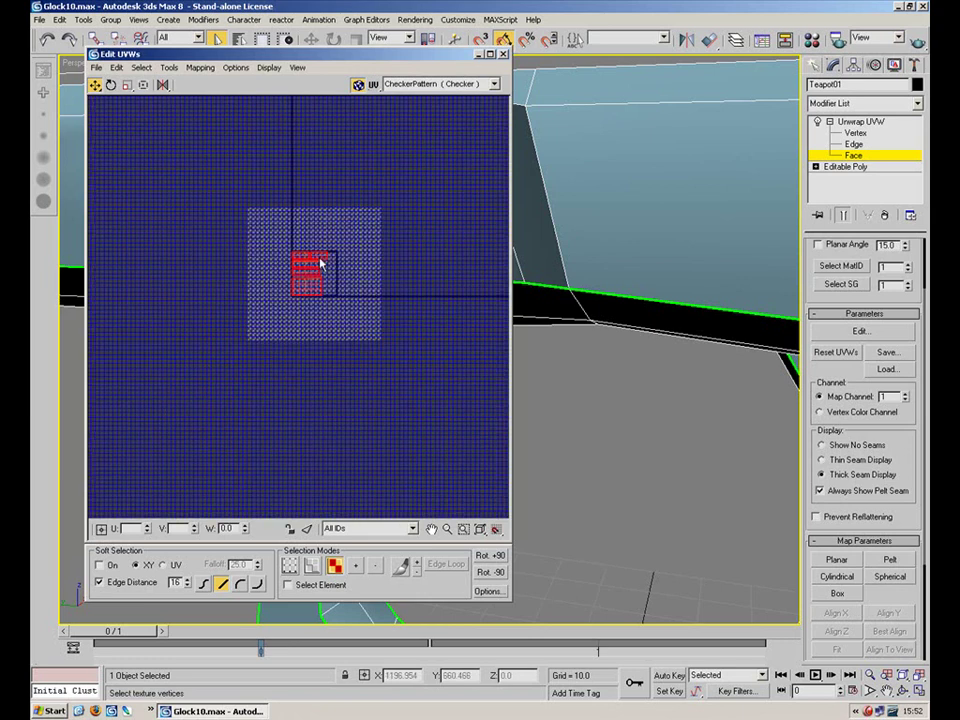
Clear the selection, check the block's matching edges and select its large outer face on the model
scroll(340, 262, up, 4)
click(421, 361)
middle_drag(403, 226, 420, 172)
scroll(421, 291, up, 3)
middle_drag(365, 319, 457, 233)
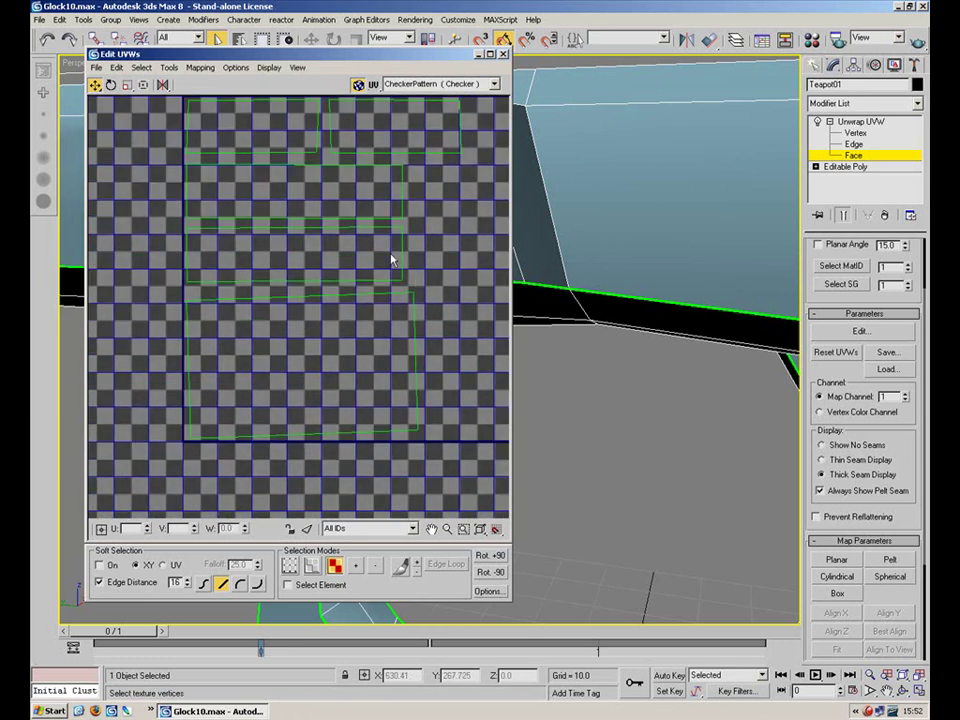
key(2)
click(325, 281)
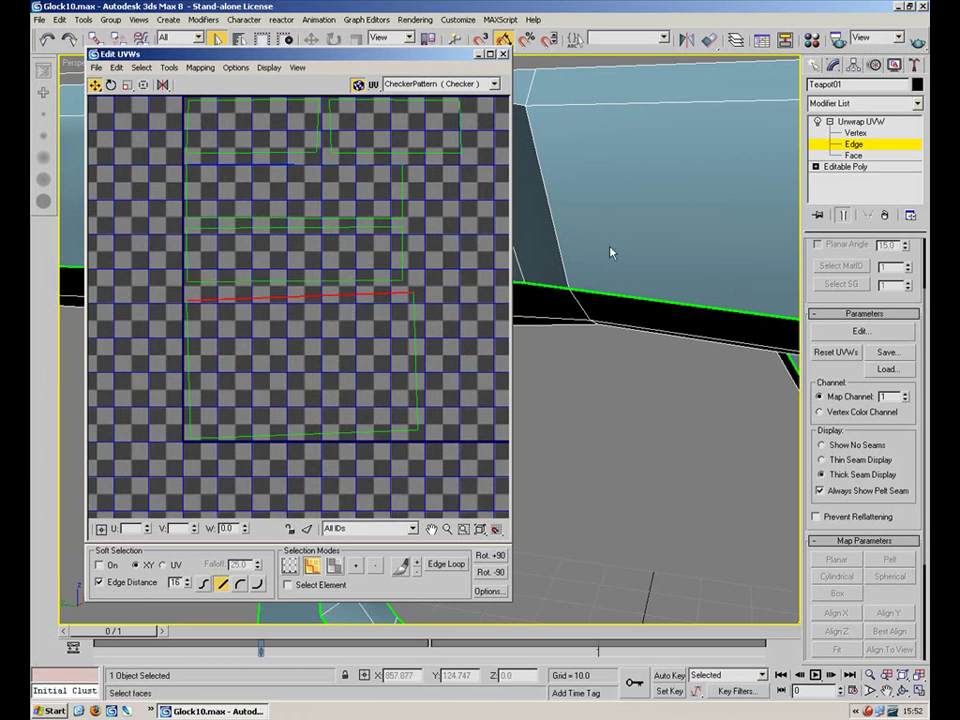
scroll(787, 234, up, 3)
key(3)
click(774, 239)
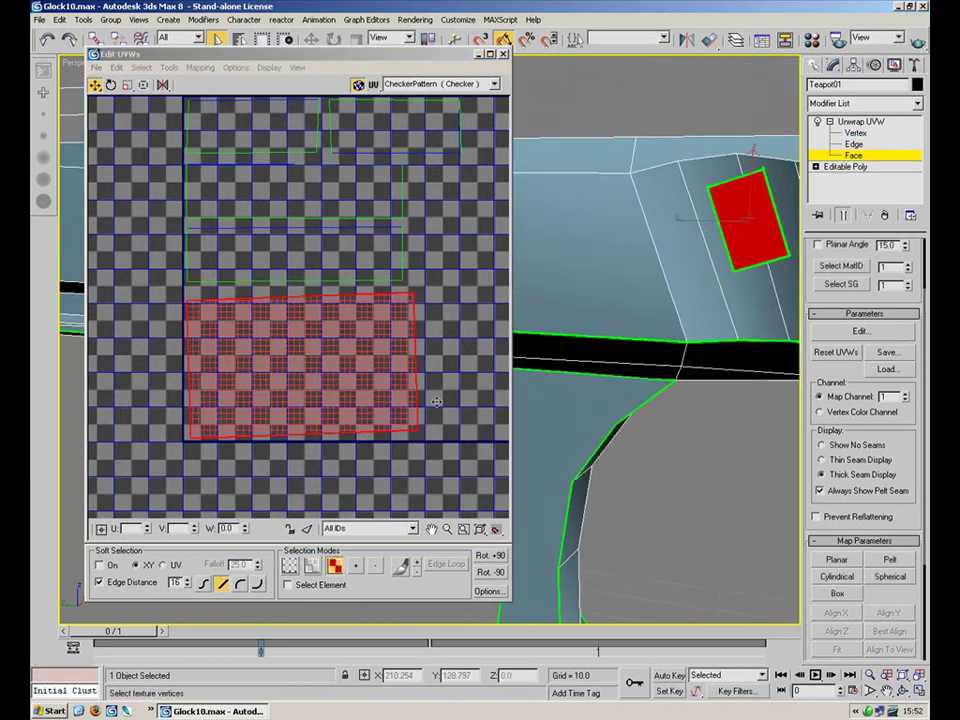
Move the large rectangular face shell out below the UV square and deselect it
middle_drag(280, 366, 239, 313)
scroll(239, 313, down, 3)
drag(263, 309, 358, 403)
click(412, 316)
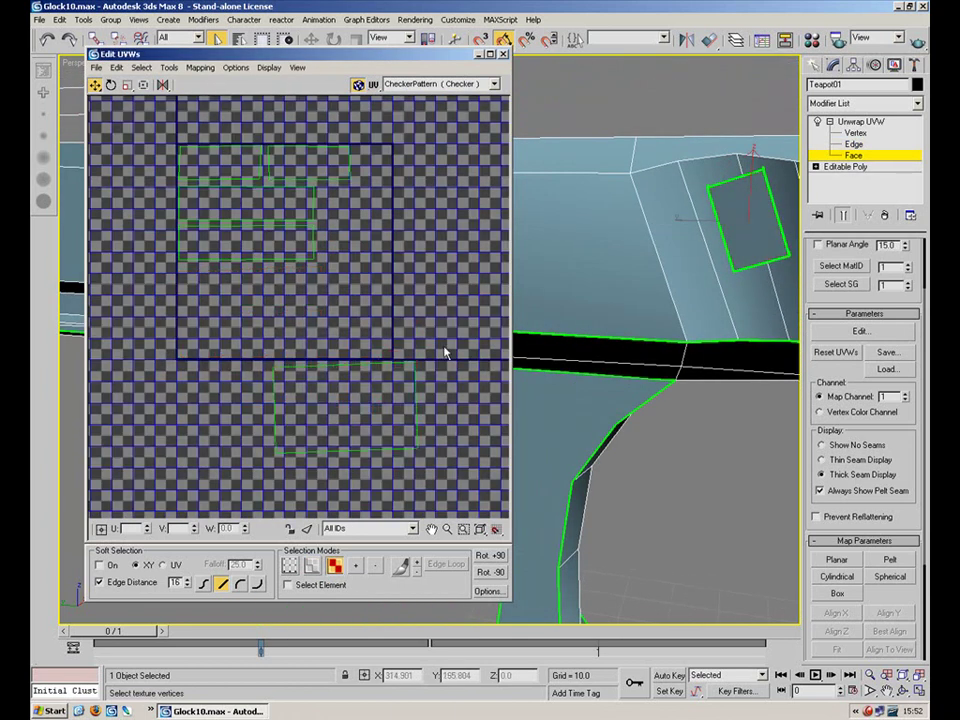
At vertex level, adjust the corner points of the large rectangular shell to straighten its slanted outline
key(1)
drag(252, 324, 421, 462)
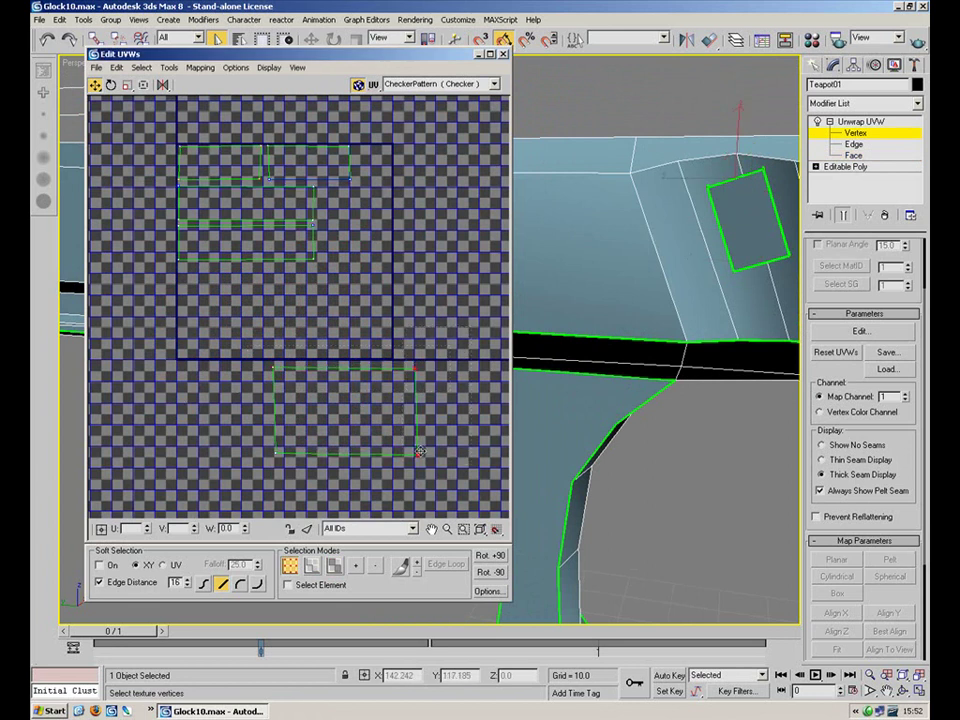
drag(448, 351, 278, 366)
click(332, 392)
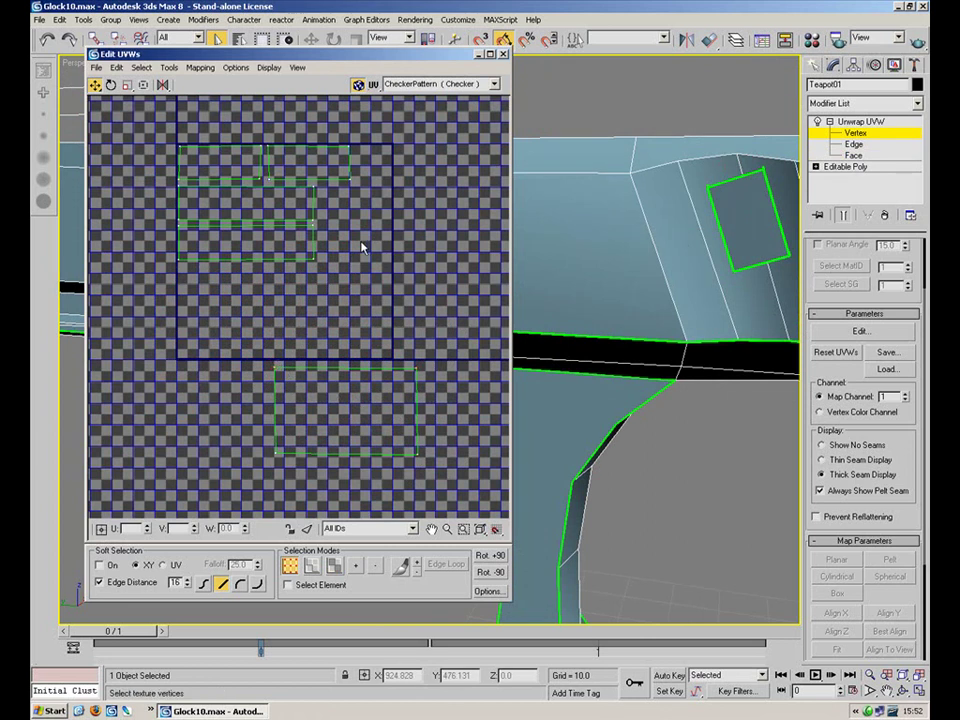
Find the strip matching the large rectangle's upper edge, place it just above that edge and flip it vertically
key(2)
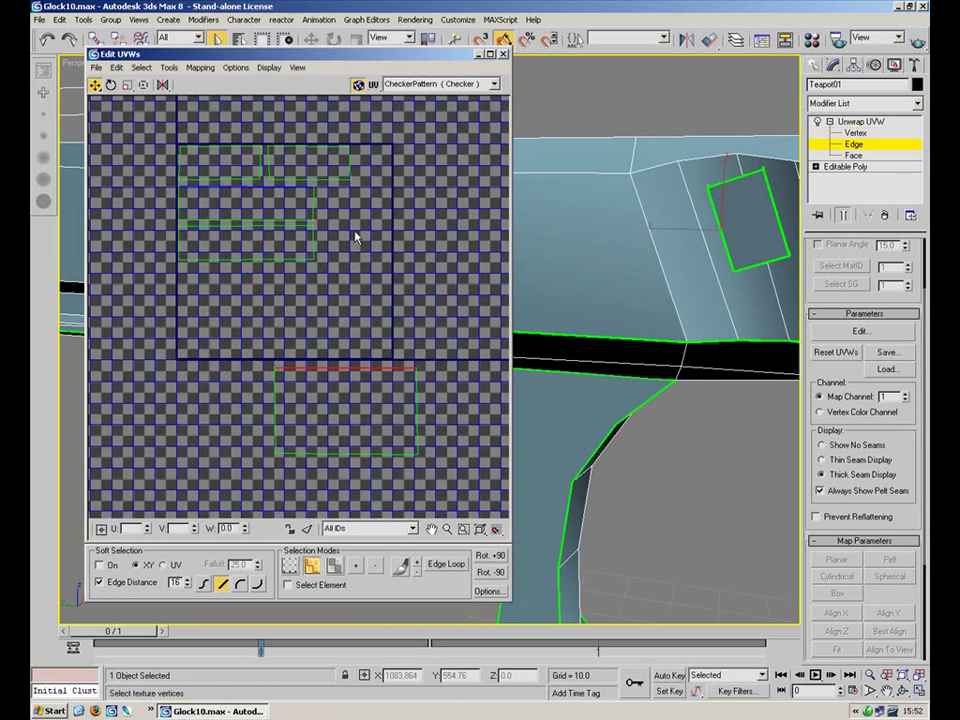
click(416, 410)
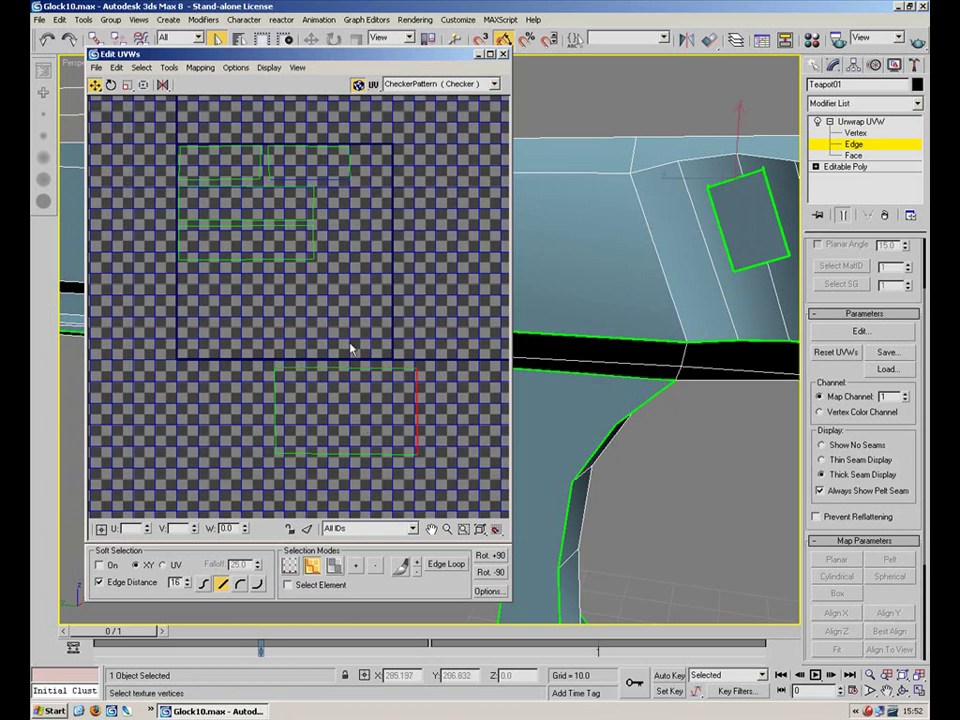
key(1)
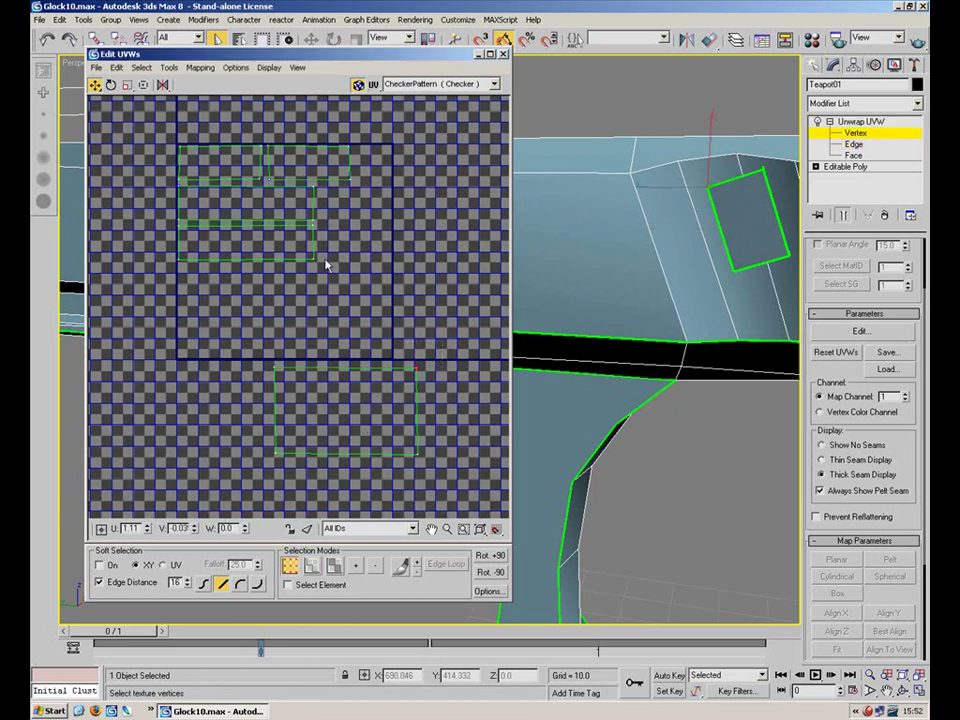
click(334, 565)
drag(260, 207, 359, 329)
drag(163, 88, 165, 117)
Stitch the long strip to the upper edge of the large rectangle with Align Clusters on and Scale Clusters off
click(312, 565)
click(350, 369)
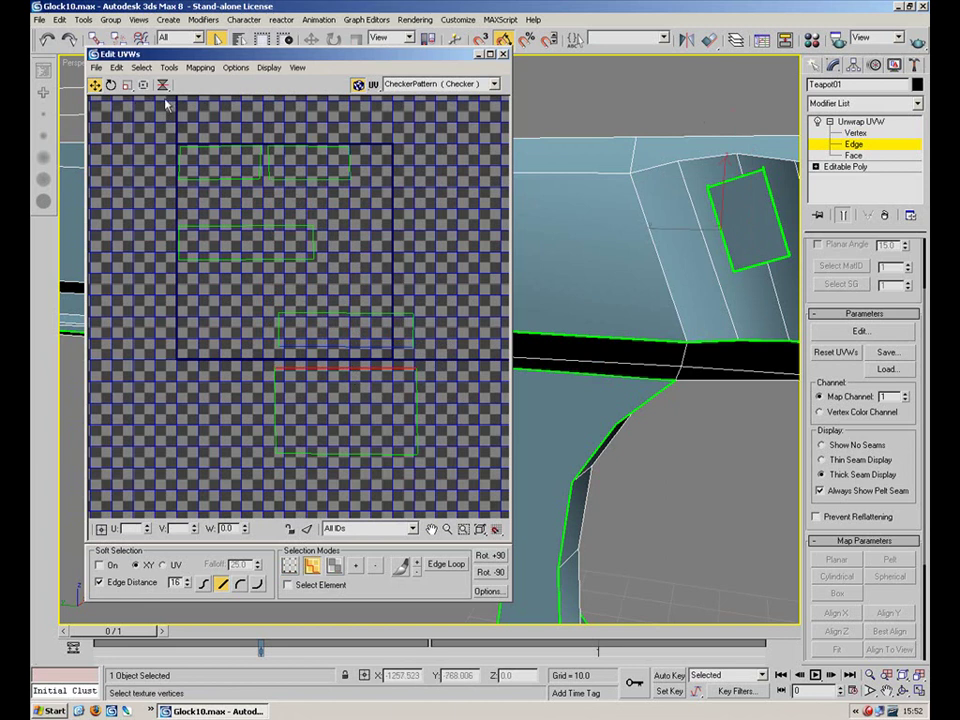
click(141, 67)
mouse_move(172, 70)
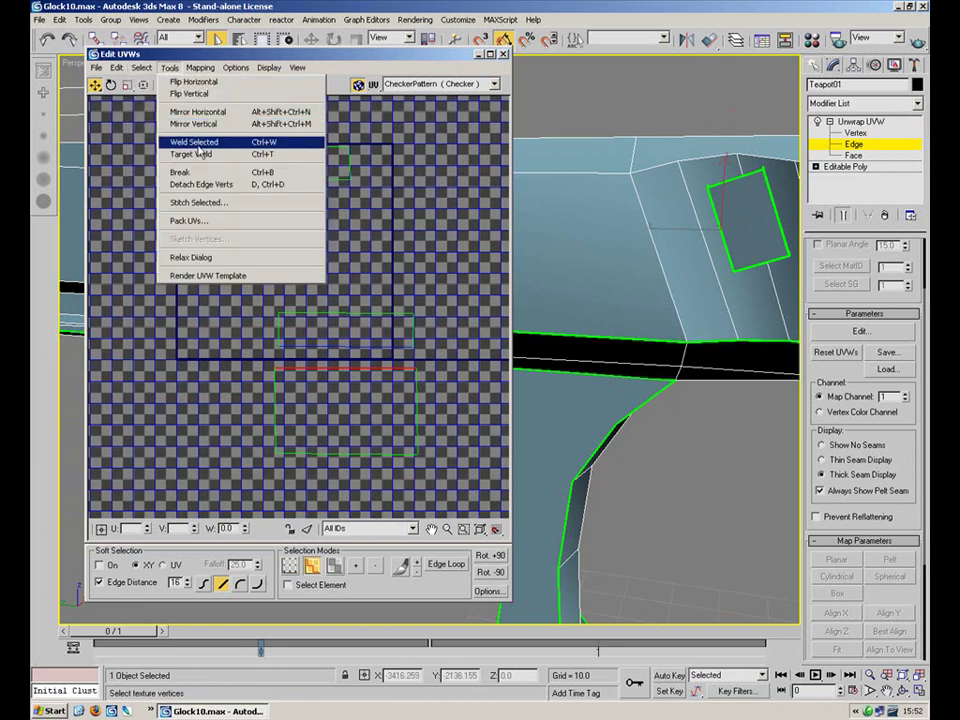
click(180, 202)
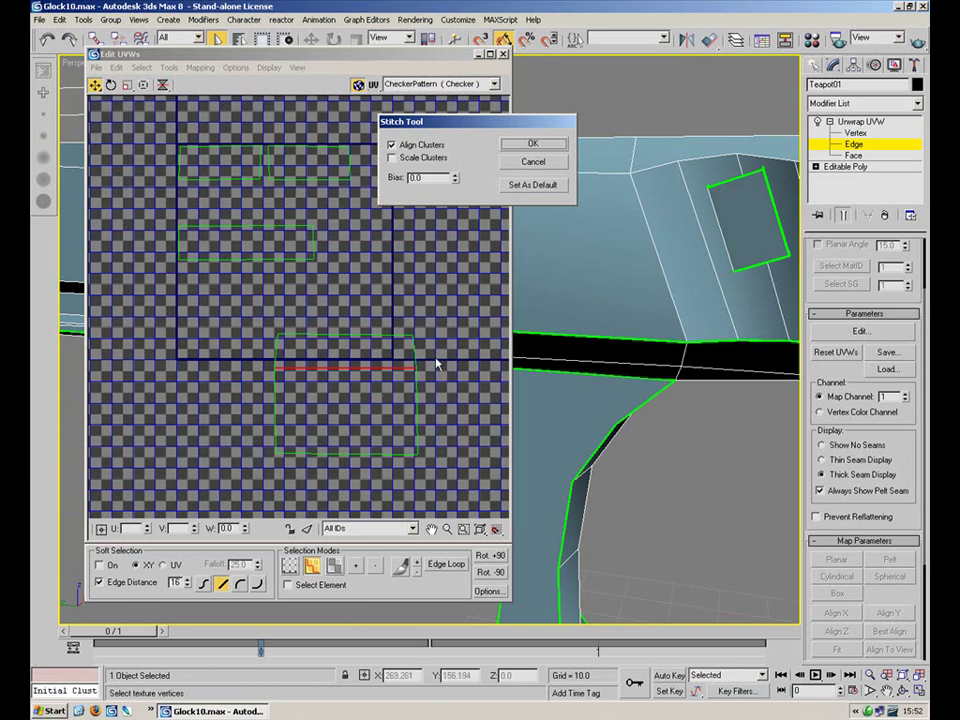
click(537, 148)
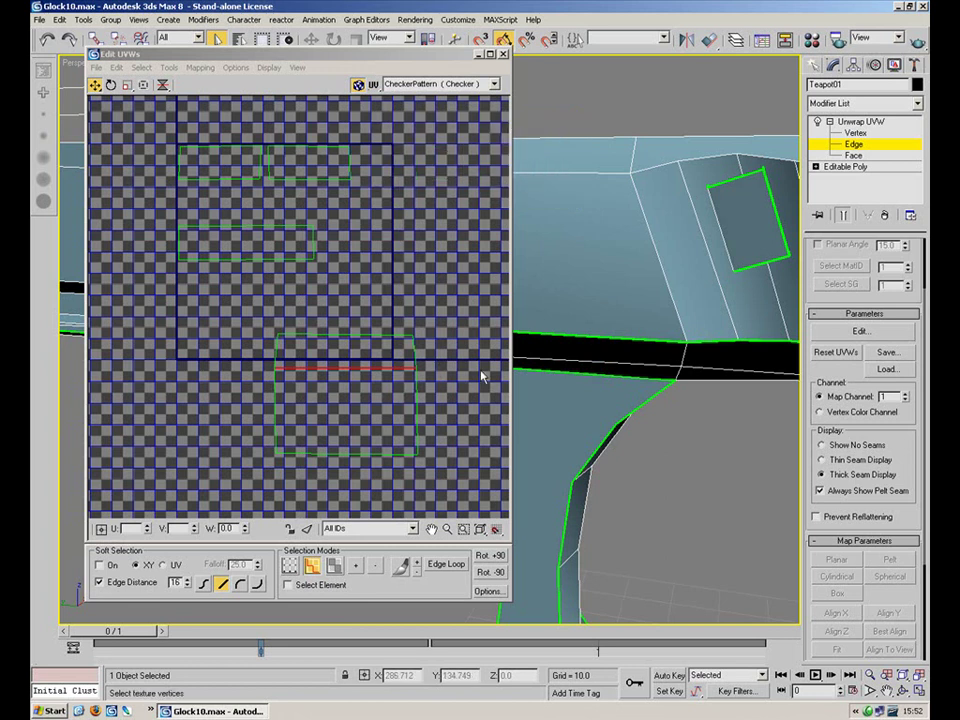
Move the short strip from the UV square's upper middle beside the large rectangle's right edge and rotate it upright
key(1)
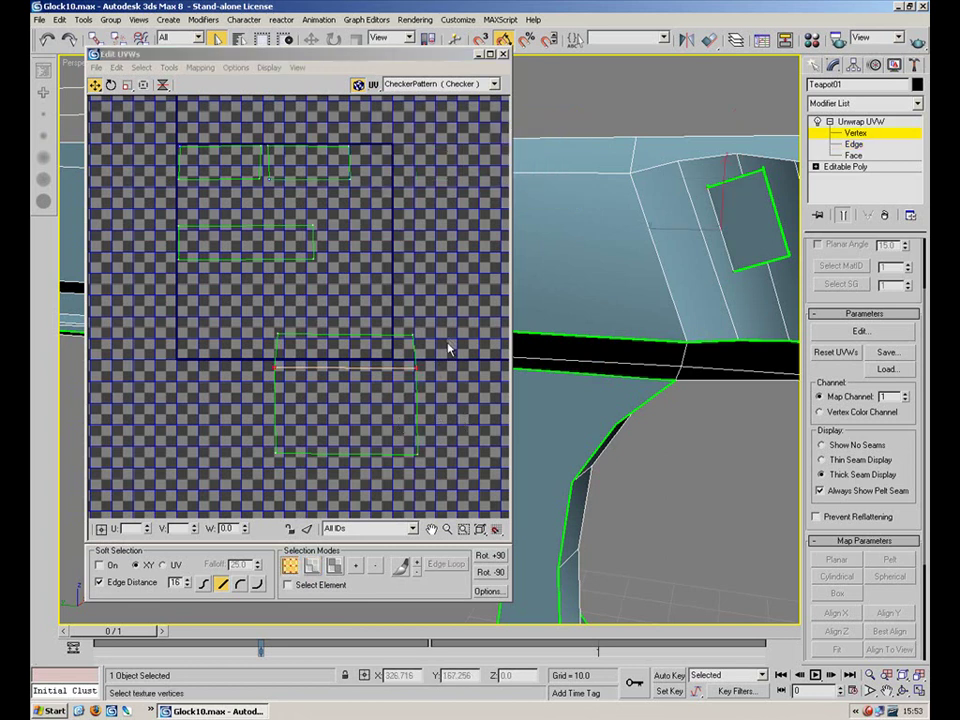
drag(366, 138, 461, 221)
click(117, 86)
key(2)
Stitch the upright short strip to the right edge of the large rectangle
click(425, 398)
click(169, 67)
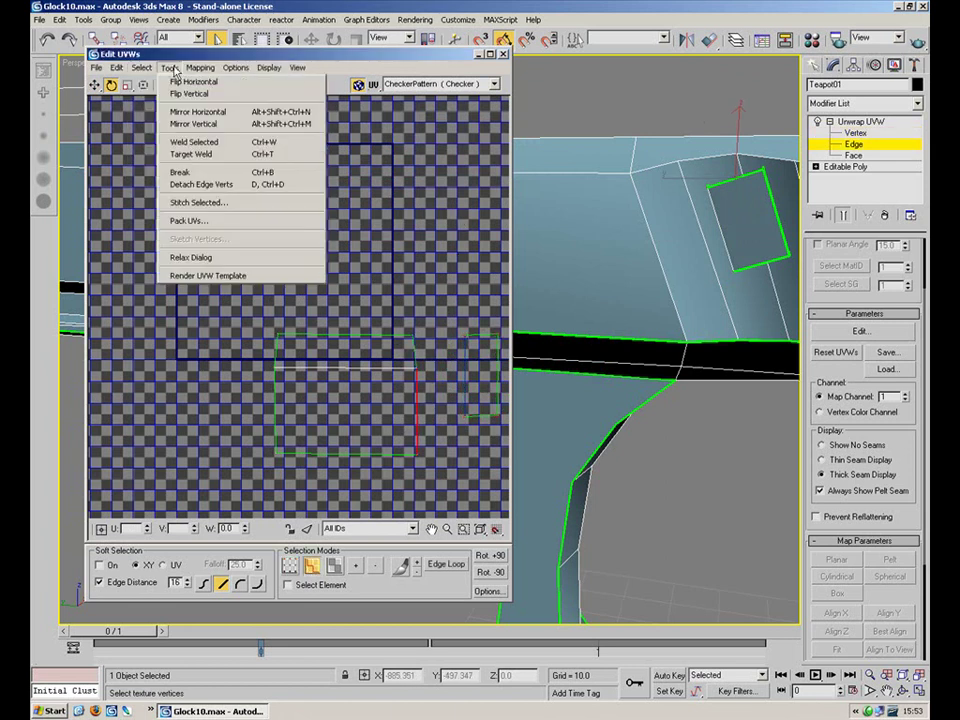
click(225, 204)
click(533, 143)
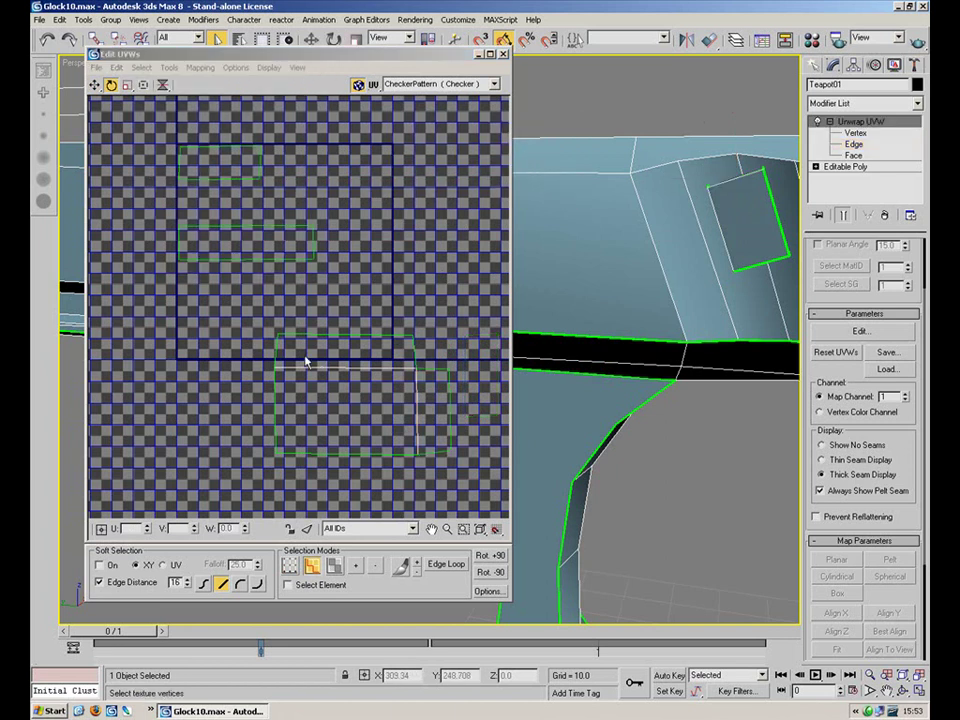
Rotate the remaining short strip upright and stitch it to the large rectangle's left edge
key(1)
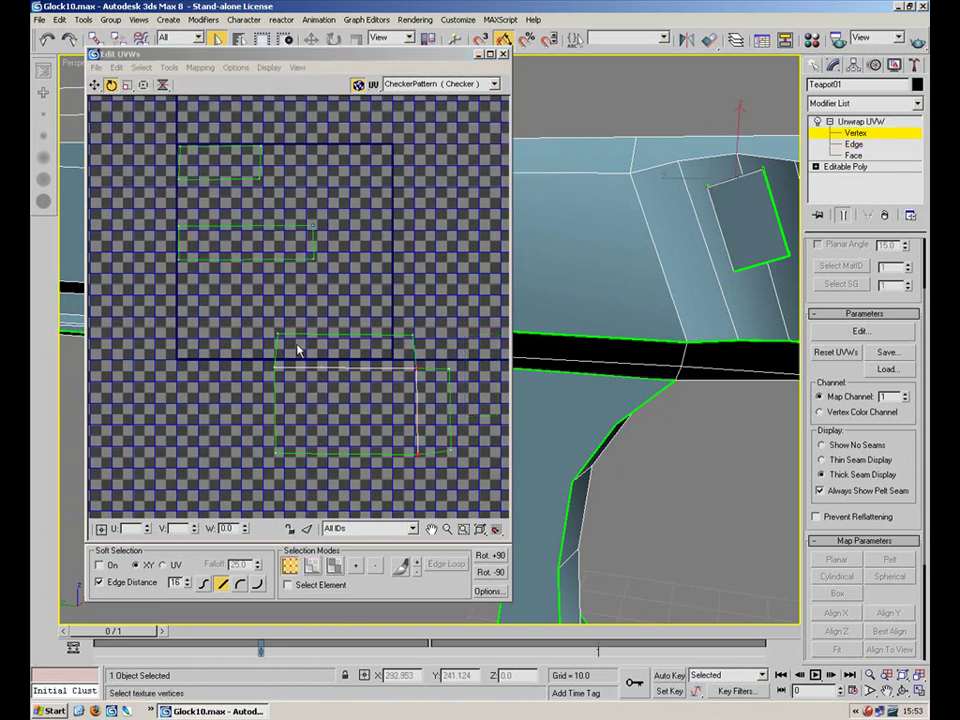
drag(291, 139, 170, 192)
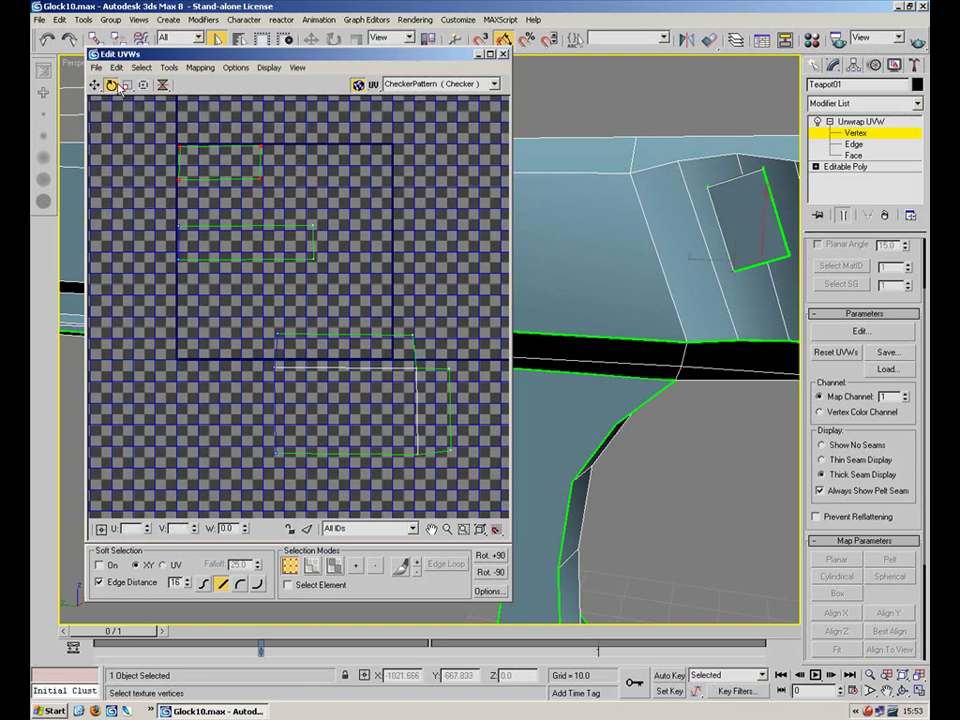
drag(258, 146, 268, 113)
key(2)
click(282, 412)
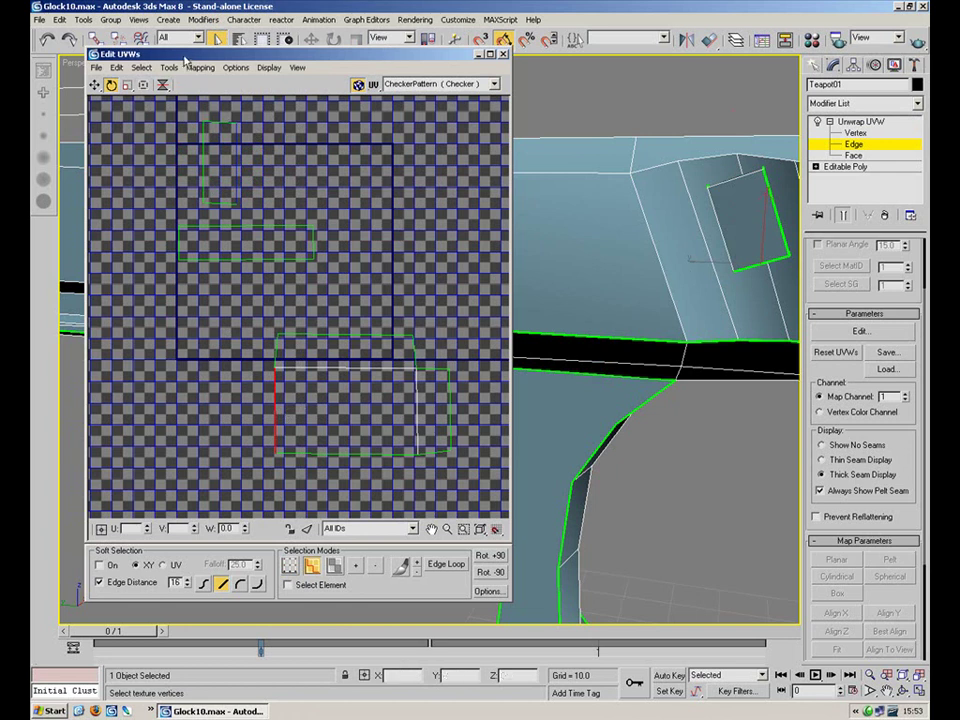
click(170, 67)
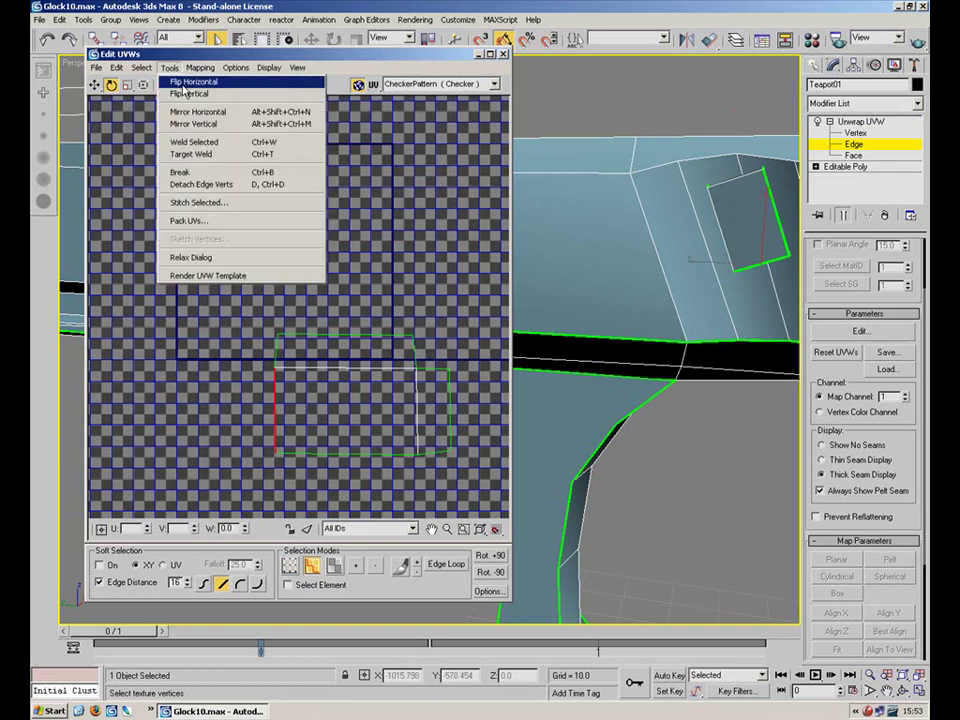
click(222, 203)
click(531, 143)
Check the remaining long strip's vertices and stitch the strip to the lower edge of the large rectangle
drag(365, 186, 117, 296)
key(1)
key(2)
click(336, 456)
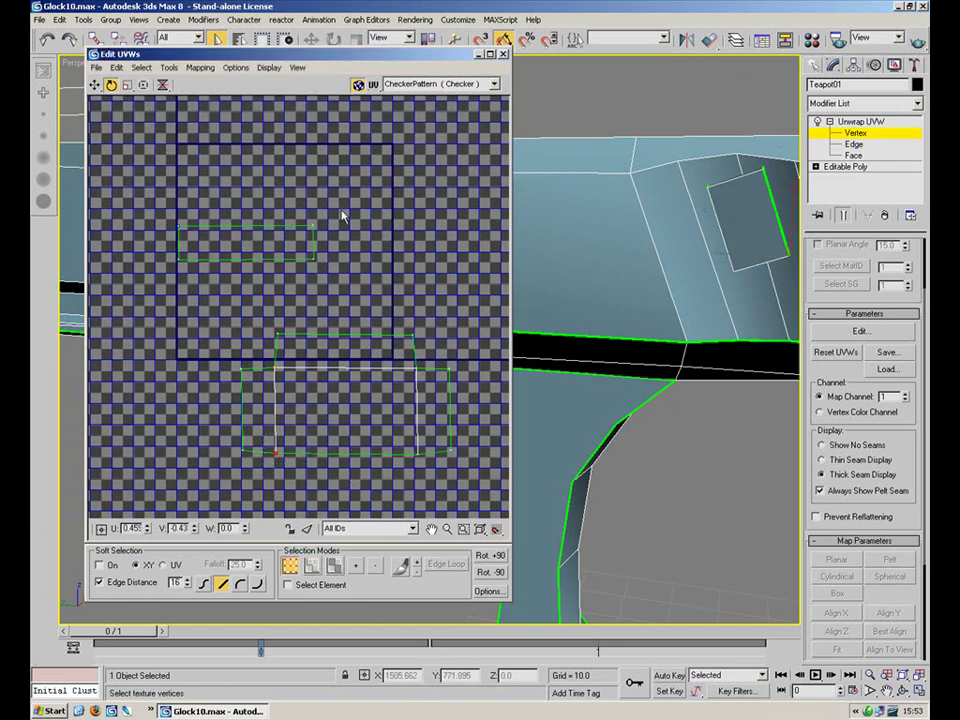
click(169, 67)
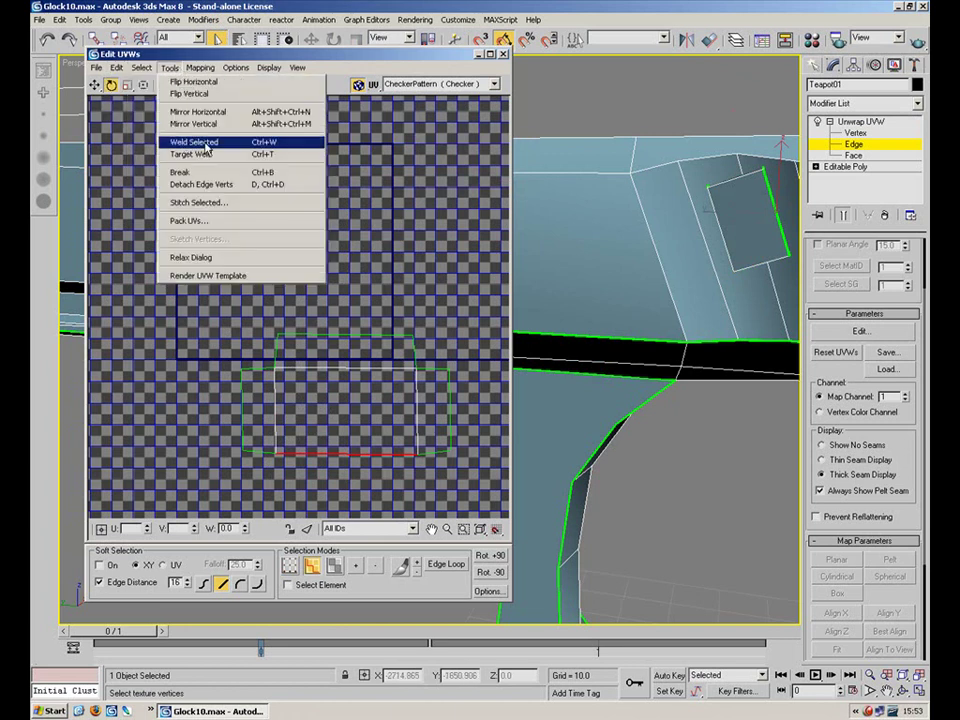
click(230, 204)
click(531, 150)
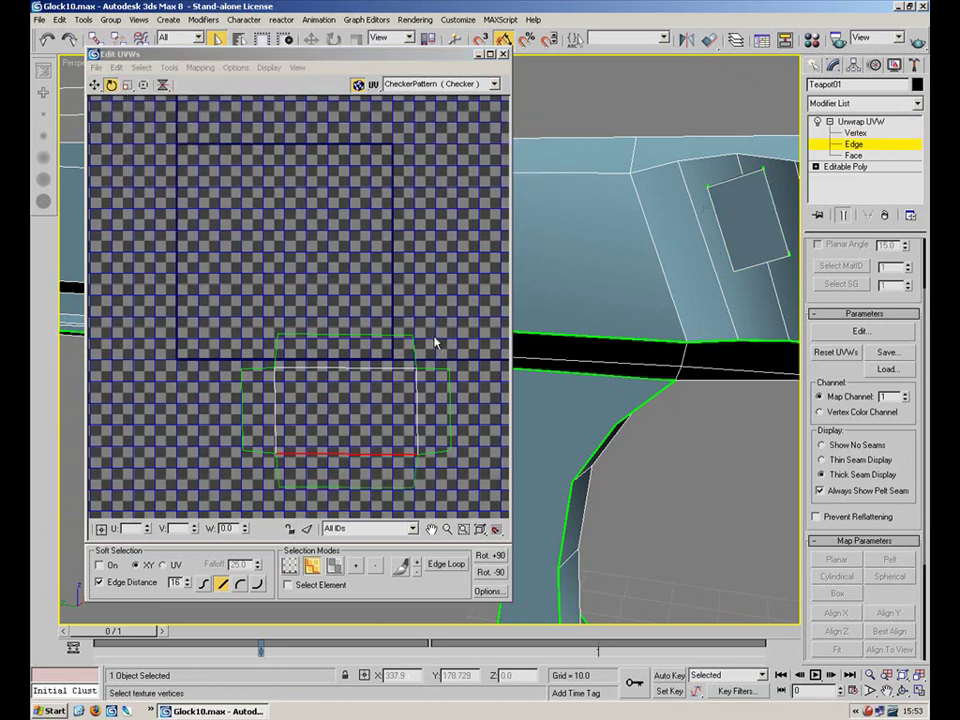
Straighten the cross-shaped shell's inner vertex columns and rows by scaling each line of vertices flat along one axis
click(129, 86)
middle_drag(383, 303, 317, 226)
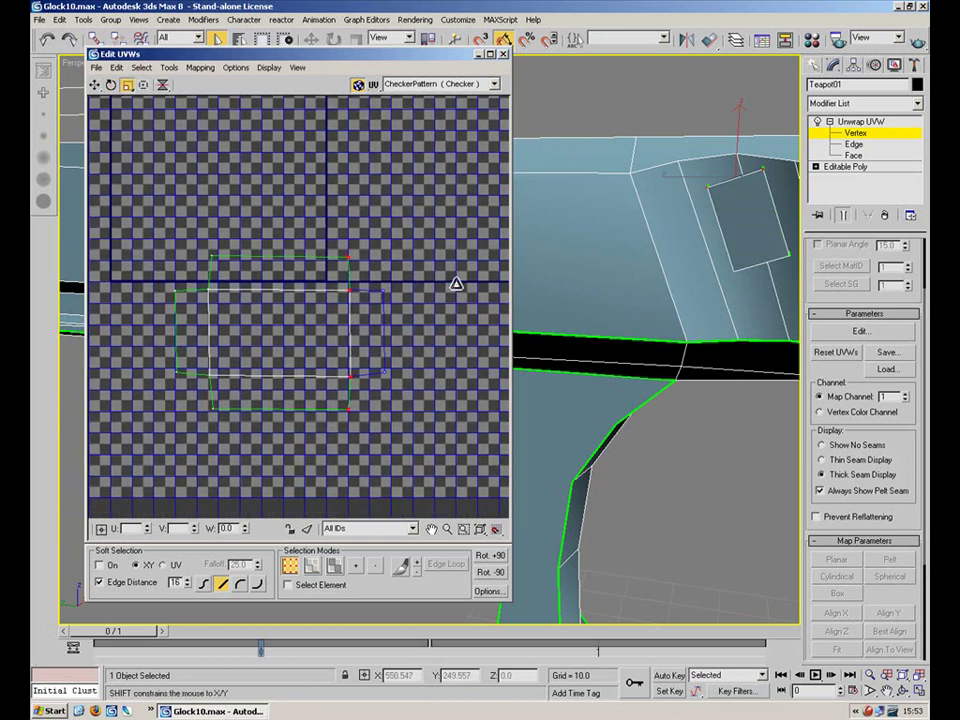
drag(256, 190, 183, 484)
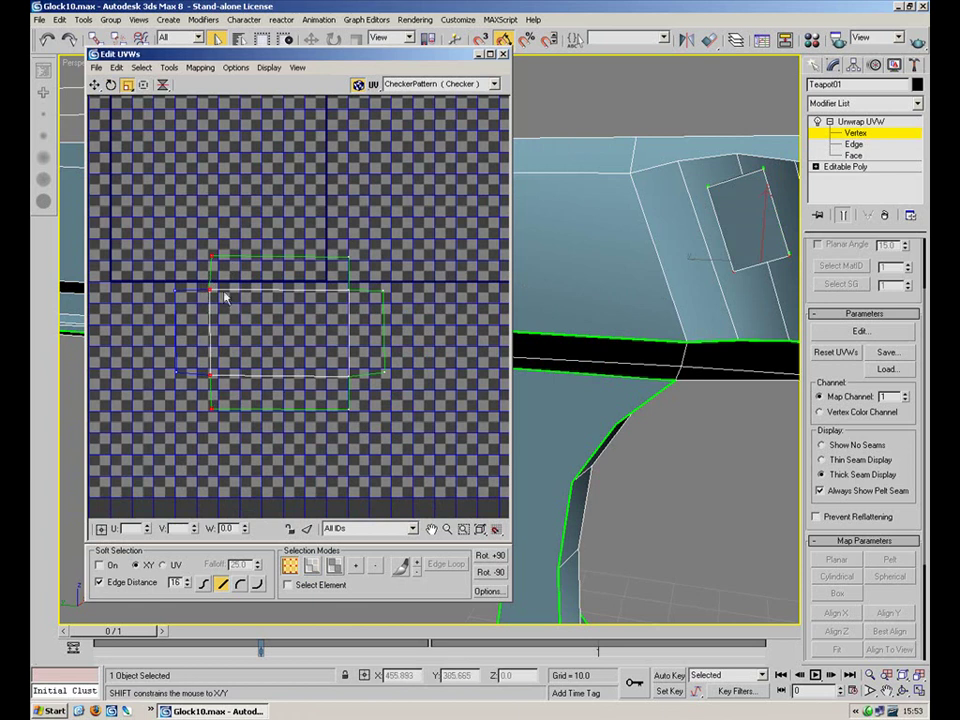
shift+drag(214, 288, 507, 285)
drag(433, 284, 91, 296)
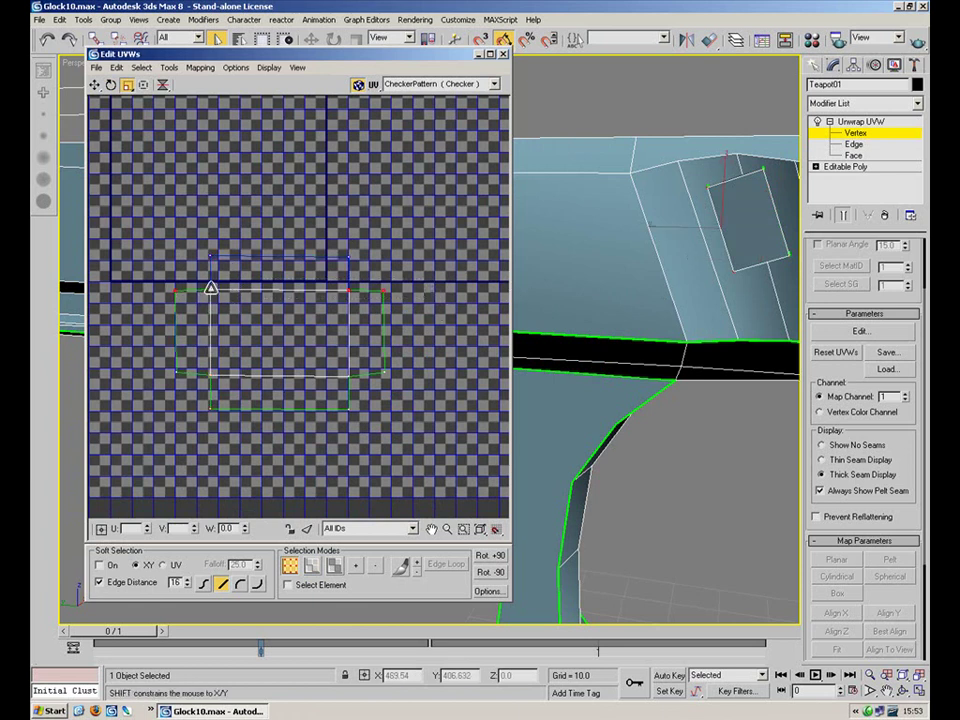
drag(426, 344, 142, 383)
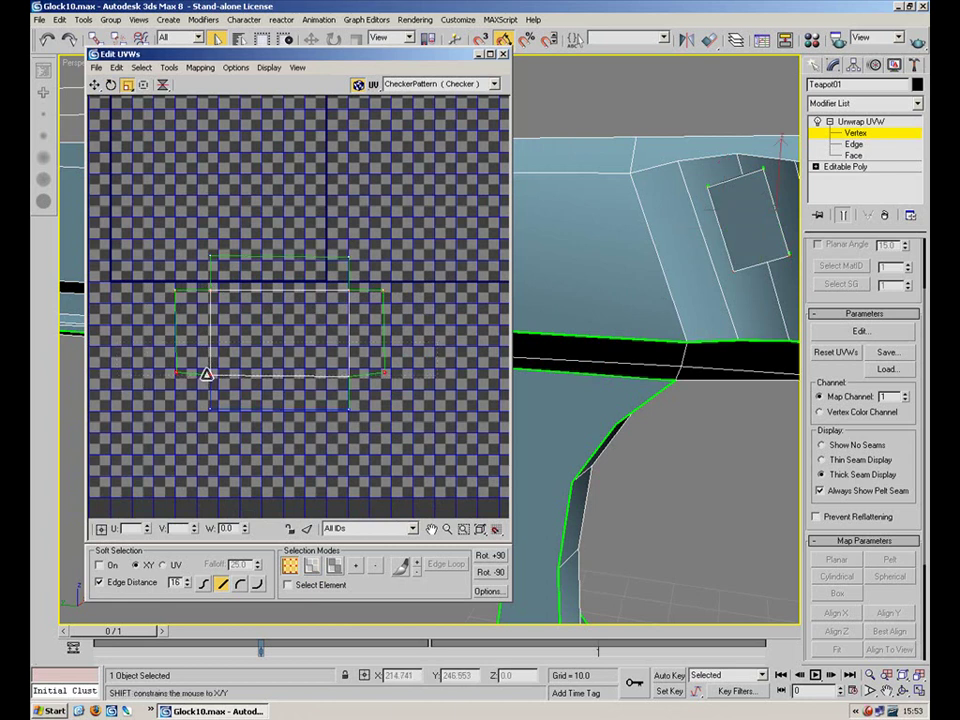
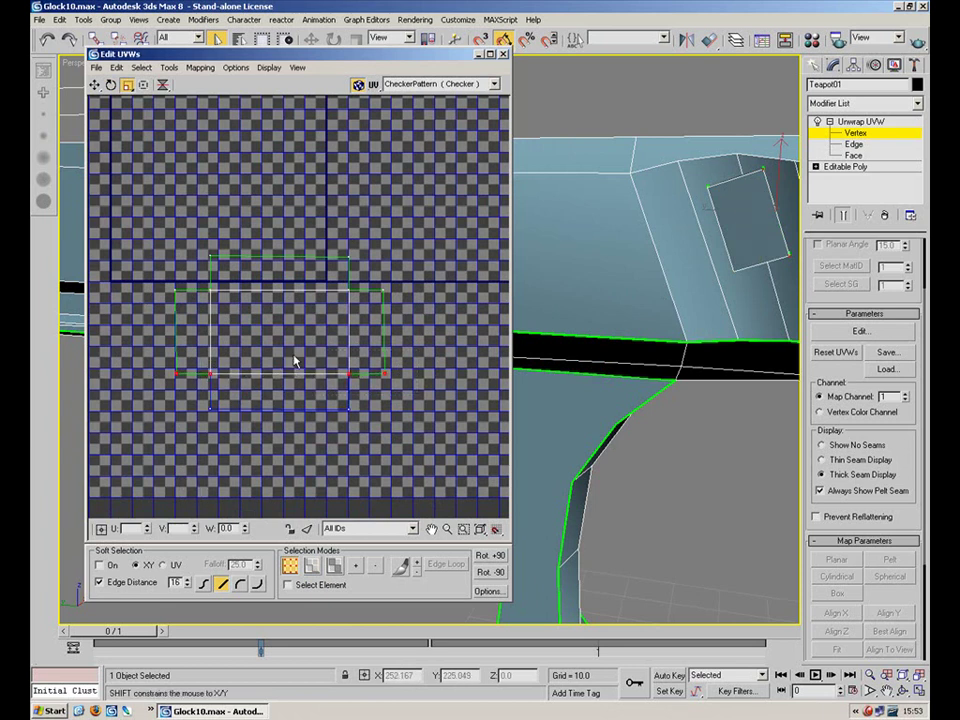
Straighten the cross-shaped shell's four outer edges by scaling their vertex pairs flat along one axis
drag(369, 418, 370, 412)
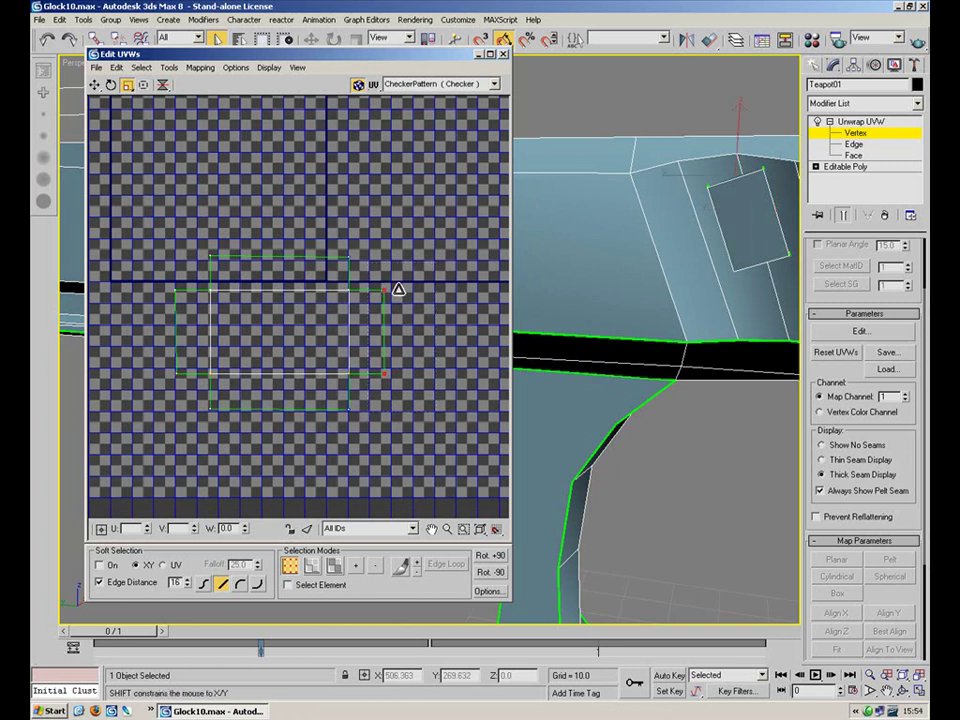
drag(152, 408, 172, 384)
drag(381, 233, 184, 262)
drag(376, 399, 153, 428)
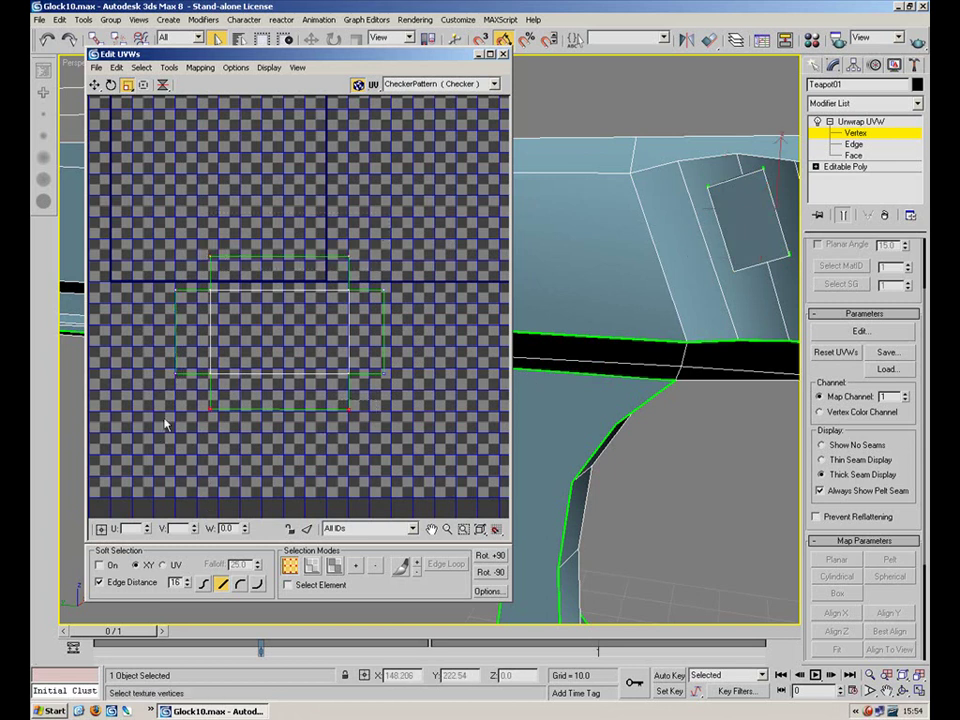
shift+drag(211, 410, 190, 457)
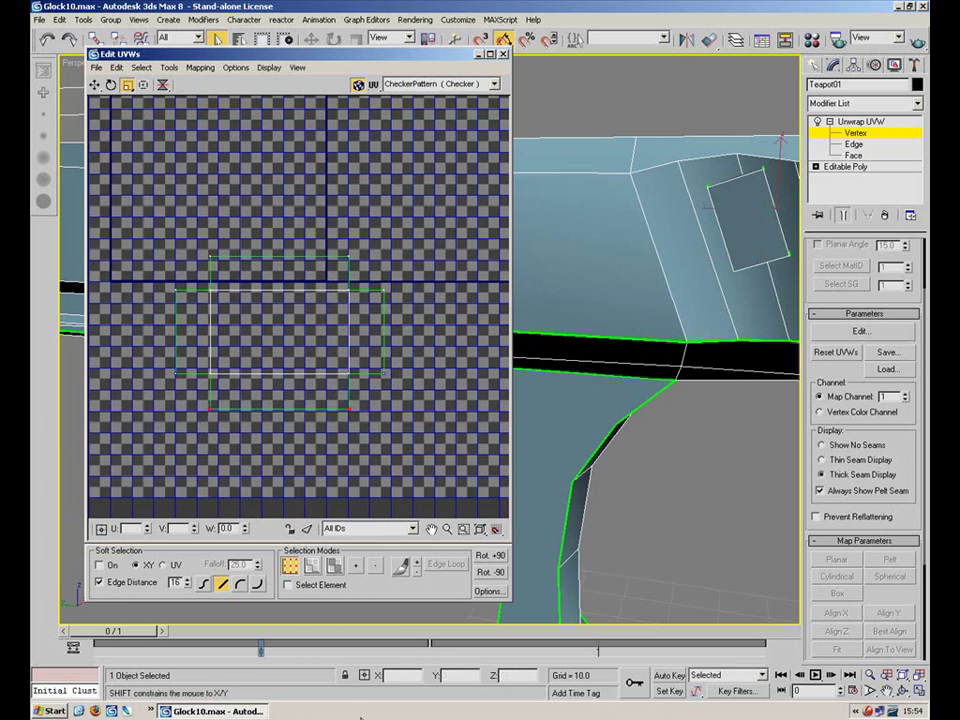
Move the straightened cross-shaped shell out of the UV square, down and to the right
scroll(183, 140, down, 5)
click(96, 87)
drag(238, 182, 412, 290)
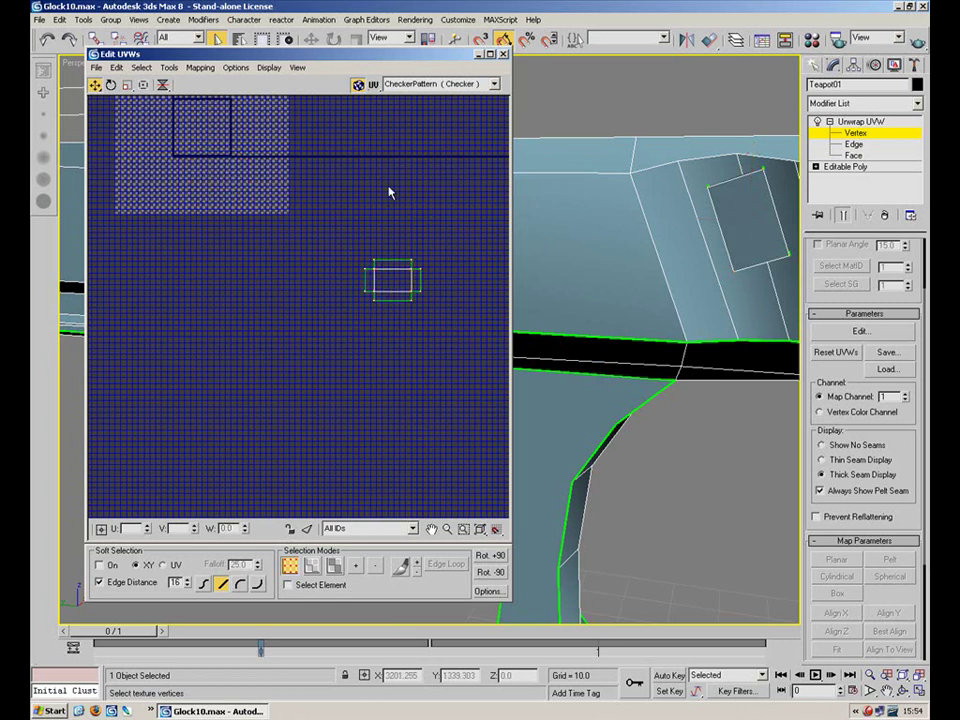
Locate the long segmented strip below the circular shell and select its faces
scroll(348, 146, down, 4)
middle_drag(344, 156, 316, 425)
scroll(340, 208, down, 4)
middle_drag(340, 190, 229, 360)
middle_drag(403, 236, 500, 392)
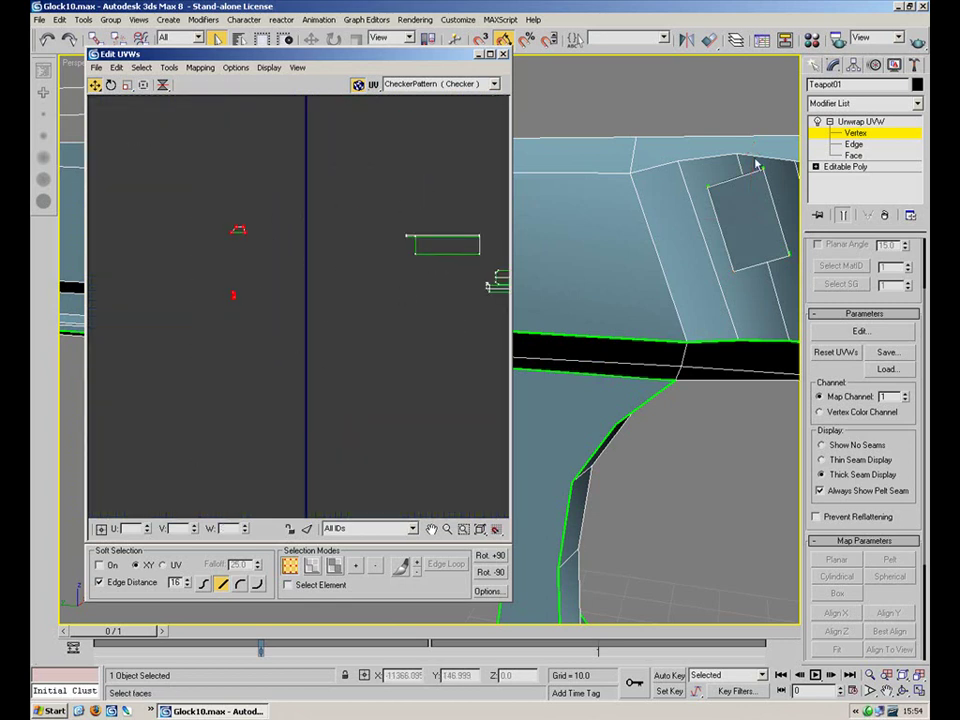
click(830, 156)
click(200, 337)
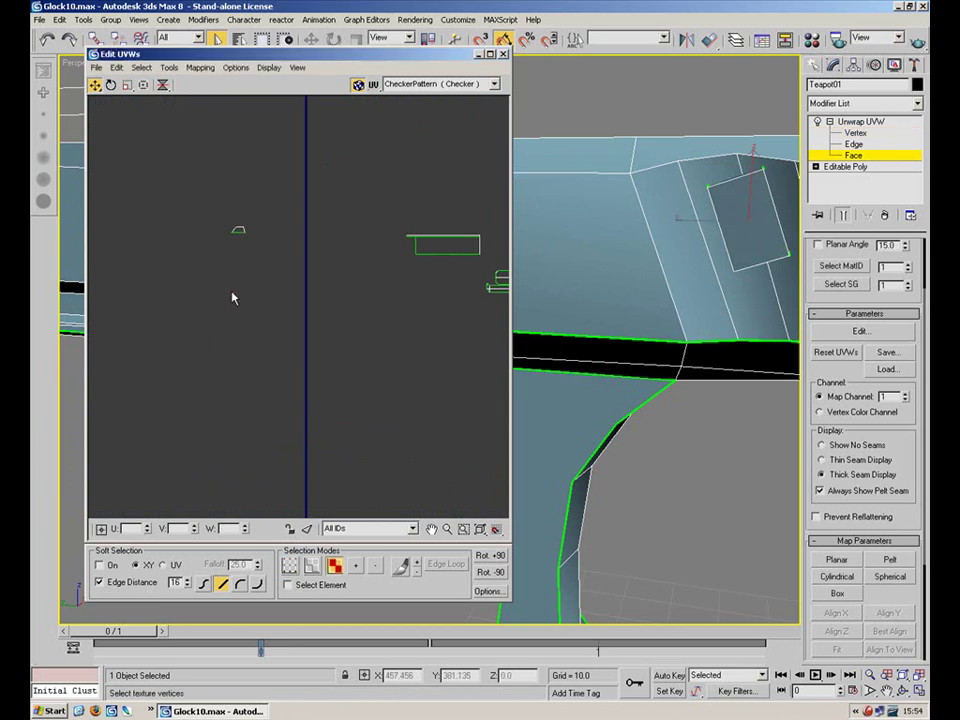
middle_drag(385, 214, 190, 191)
scroll(330, 206, down, 2)
middle_drag(320, 240, 218, 372)
middle_drag(270, 288, 242, 294)
scroll(272, 330, up, 2)
scroll(272, 330, up, 2)
drag(375, 413, 341, 453)
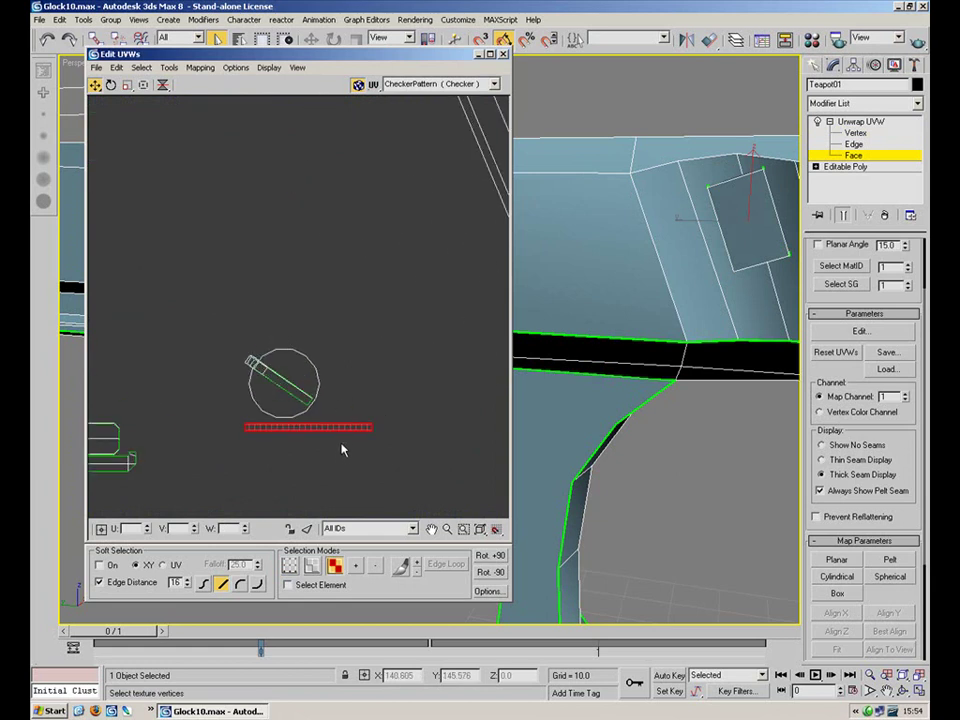
click(377, 416)
middle_drag(426, 223, 403, 144)
drag(405, 313, 312, 372)
Apply Flatten Mapping to the selected faces and bring the resulting clusters in the UV square into view
click(200, 67)
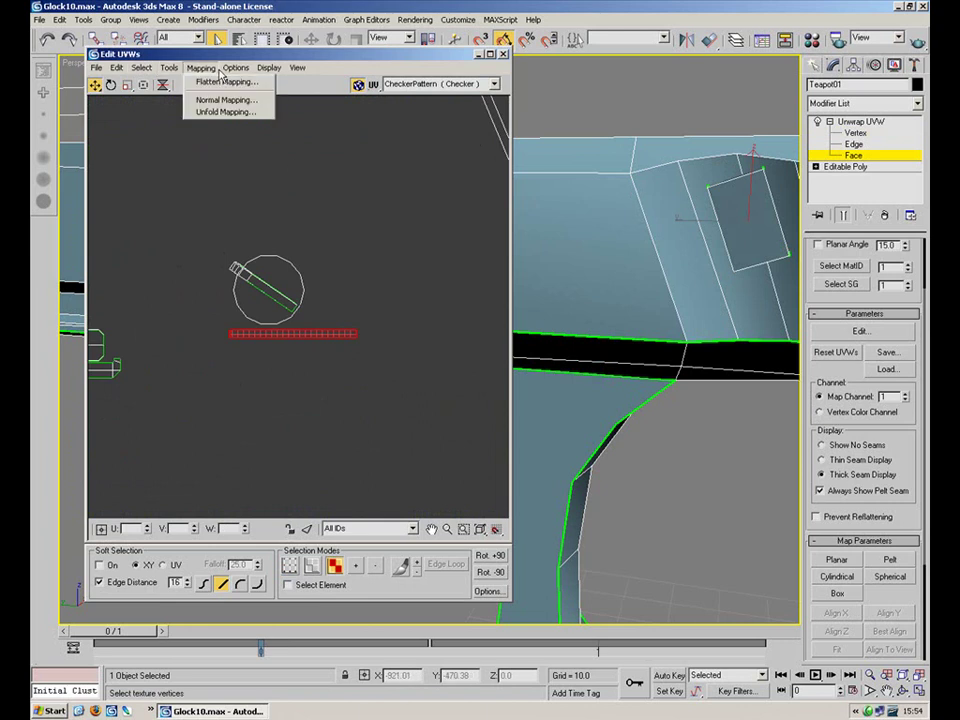
click(218, 93)
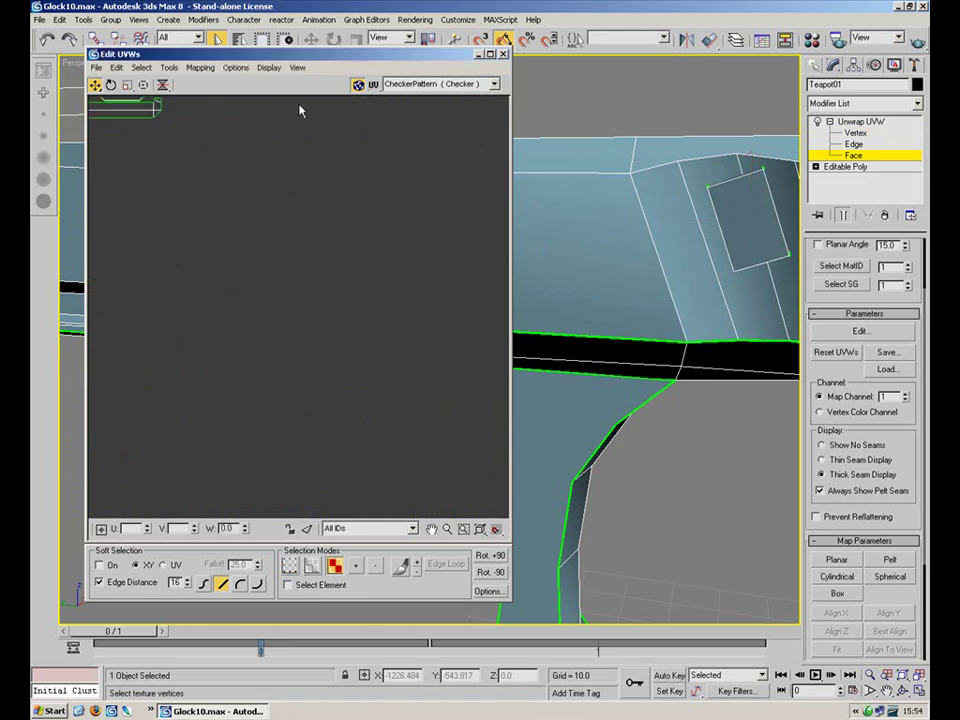
scroll(170, 243, up, 2)
middle_drag(141, 216, 295, 215)
scroll(310, 245, up, 9)
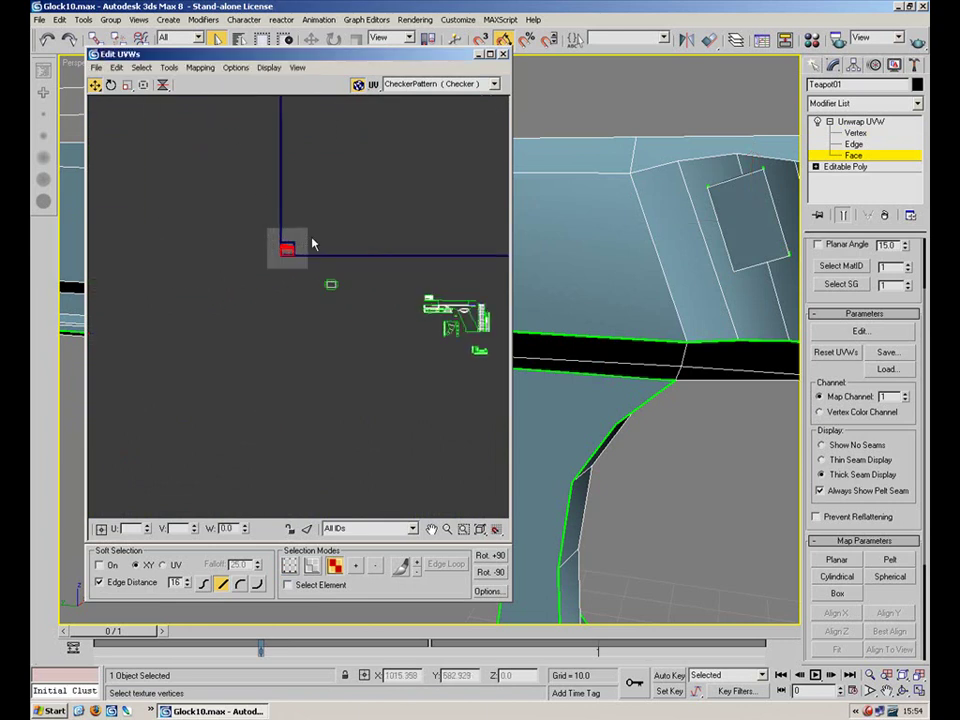
scroll(204, 177, up, 3)
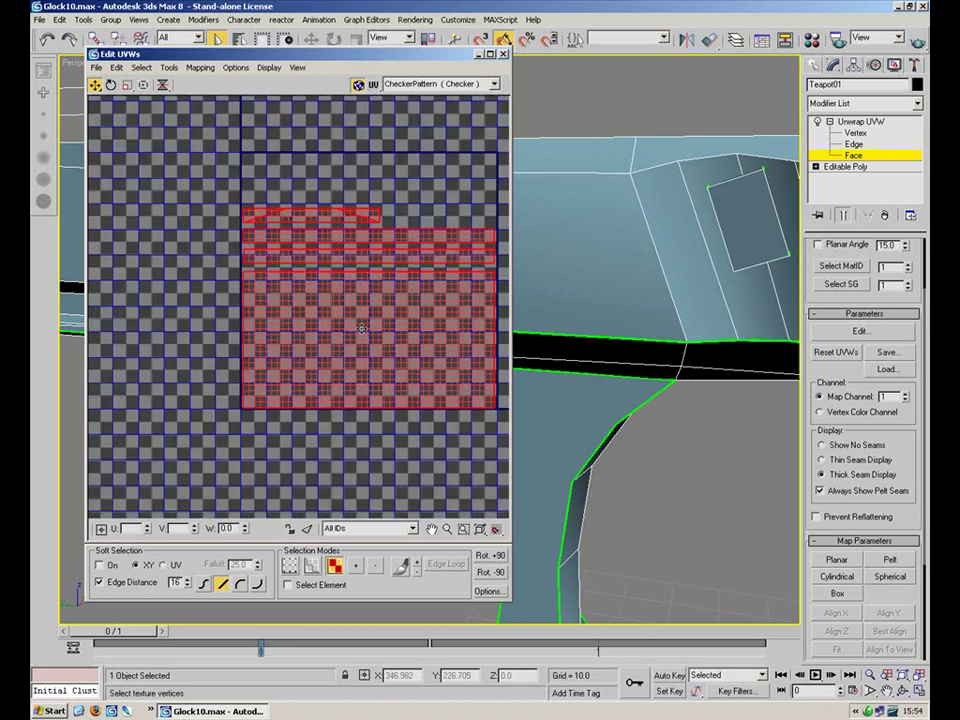
Find the short strip matching the large rectangle's left edge and move it clear to the left of the rectangle
key(2)
click(496, 322)
middle_drag(373, 285, 330, 288)
click(353, 410)
click(196, 370)
drag(197, 237, 197, 235)
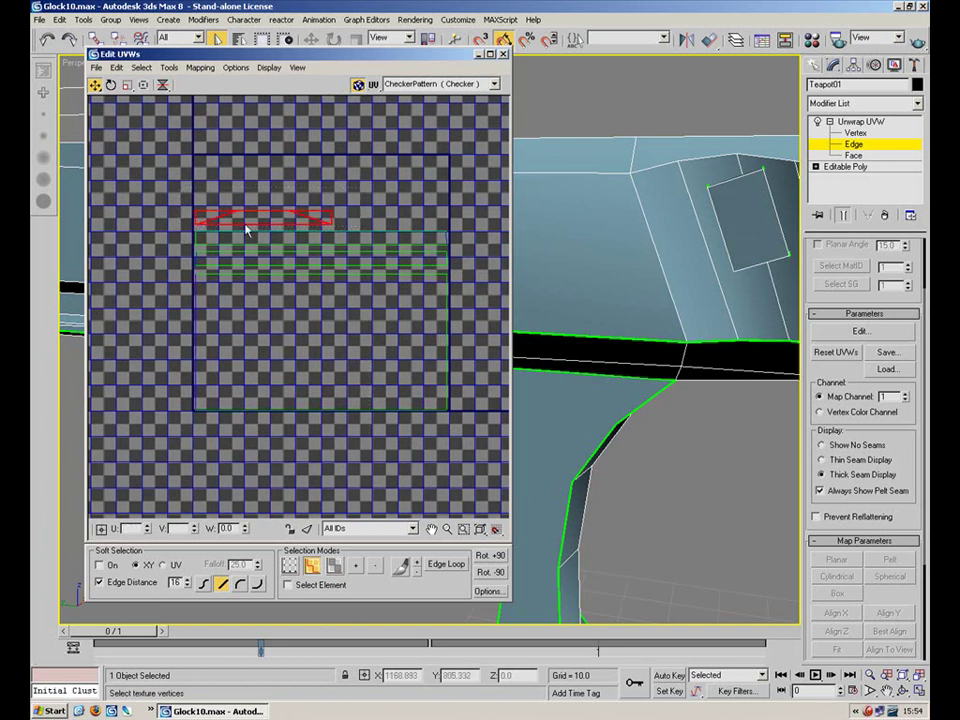
drag(318, 219, 142, 320)
Select the short strip's vertices and rotate the strip upright beside the large rectangle
key(1)
middle_drag(233, 375, 336, 370)
drag(270, 292, 95, 345)
click(111, 85)
drag(261, 314, 249, 441)
Stitch the upright short strip to the left edge of the large rectangle
key(2)
click(300, 316)
click(169, 67)
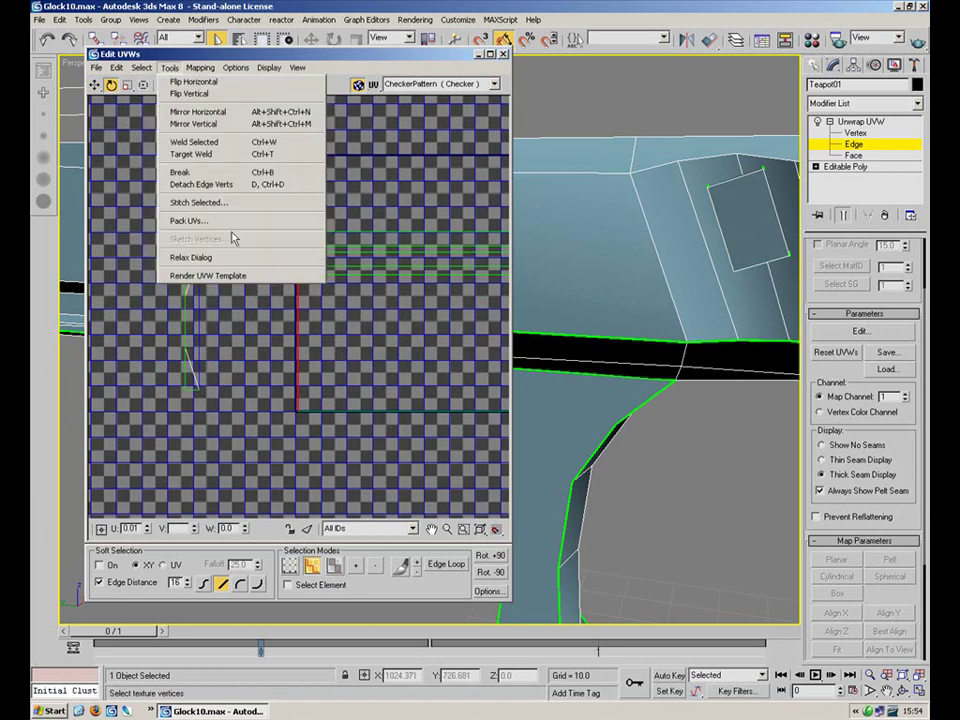
mouse_move(208, 72)
mouse_move(169, 67)
click(225, 201)
click(512, 147)
Check the strip matching the large rectangle's upper edge and move both long strips up, clear of the rectangle
middle_drag(455, 230, 329, 204)
click(370, 240)
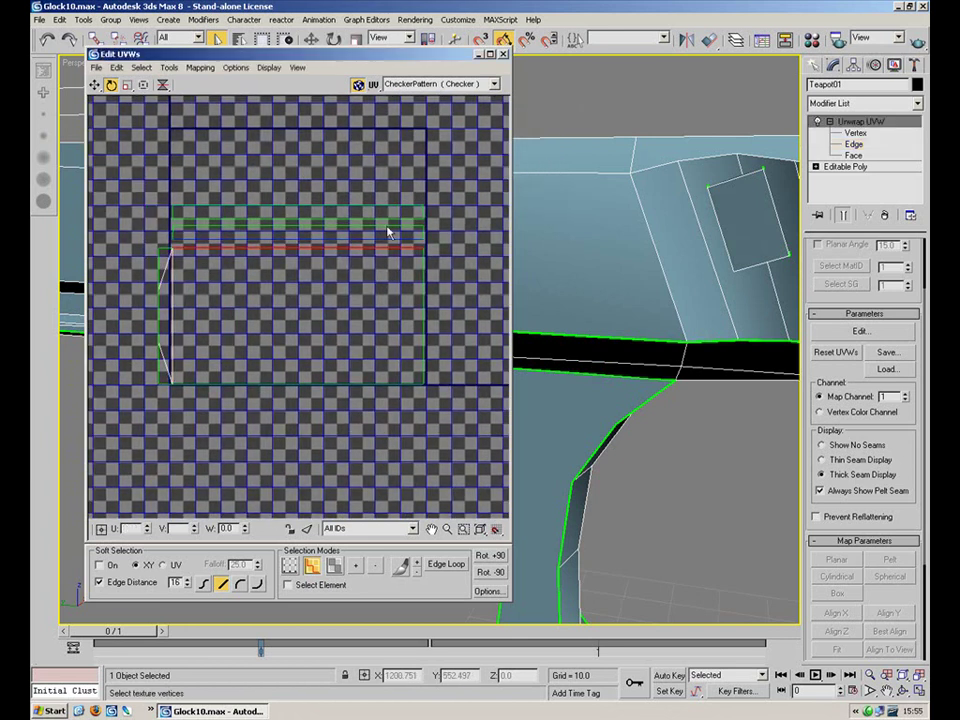
drag(450, 189, 165, 243)
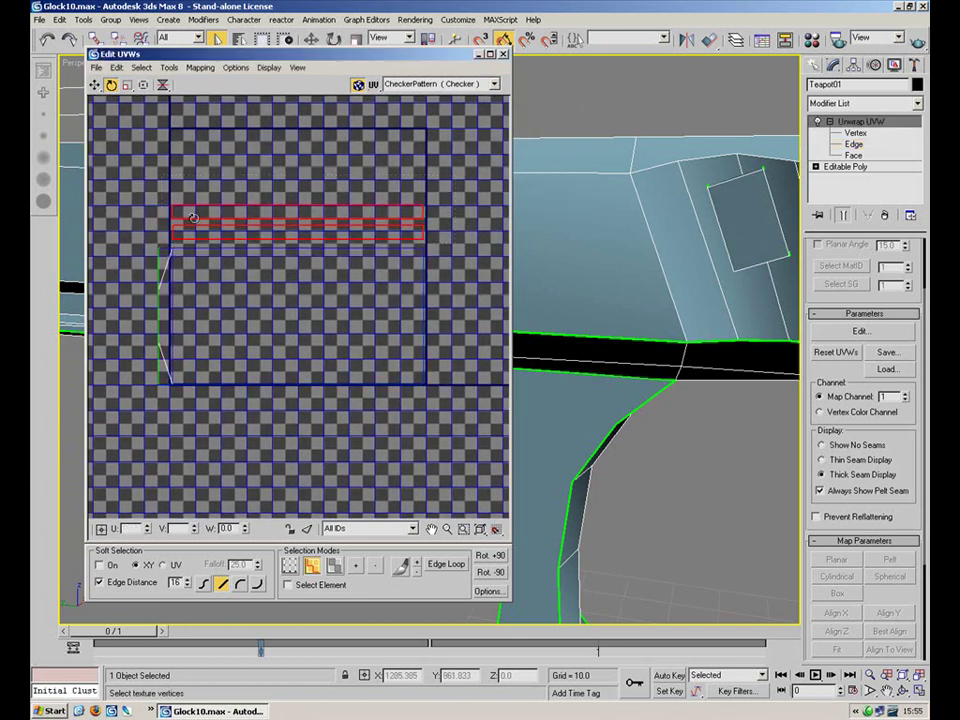
click(95, 85)
drag(277, 218, 277, 125)
Stitch the matching long strip to the rectangle's upper edge with Align Clusters on and Scale Clusters off
key(1)
key(2)
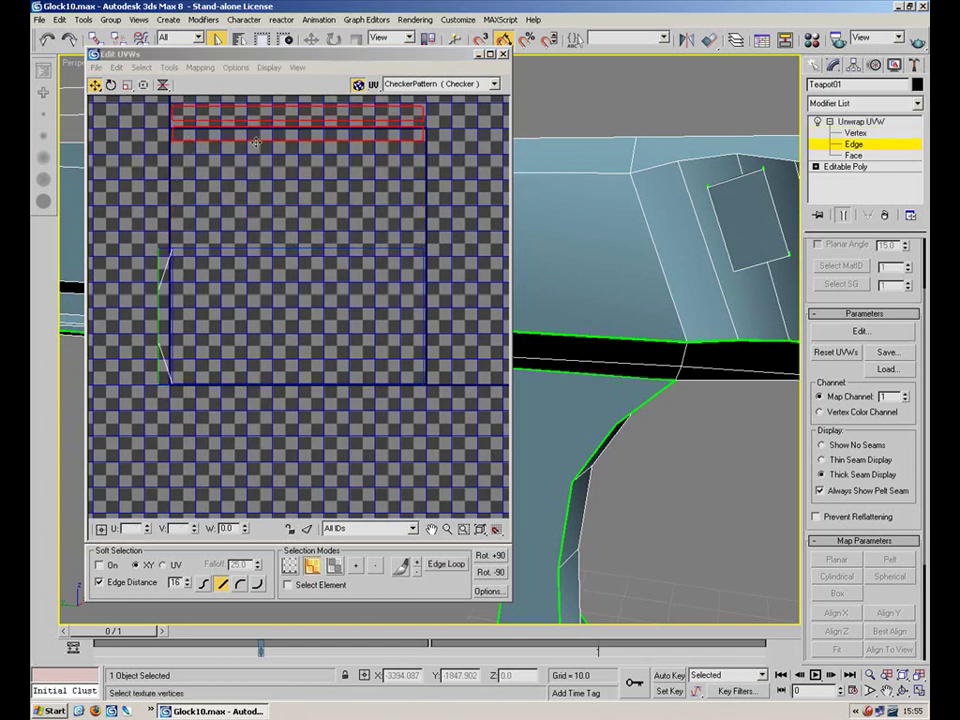
click(141, 67)
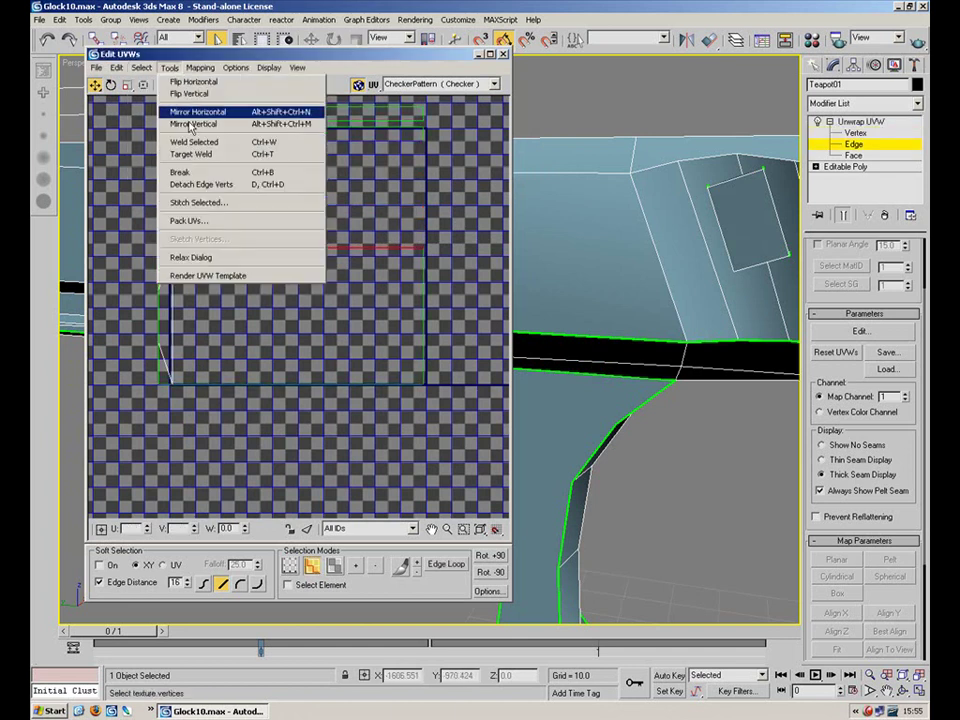
click(300, 202)
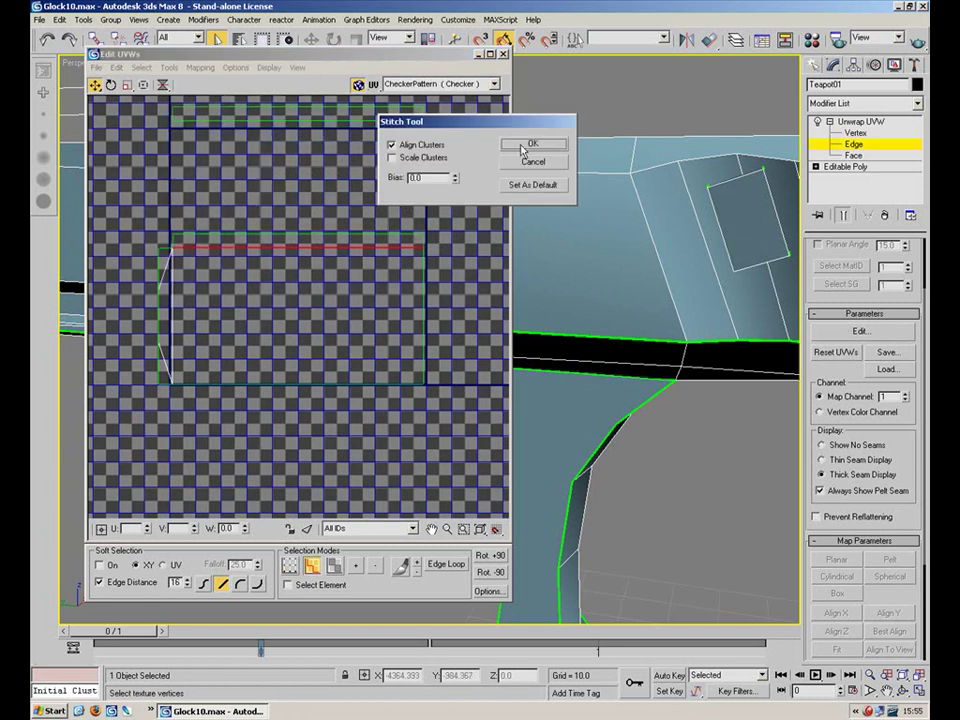
click(533, 161)
Compare the remaining long strip's corners with the rectangle's lower edge and mirror the strip horizontally
click(315, 135)
drag(348, 358, 333, 397)
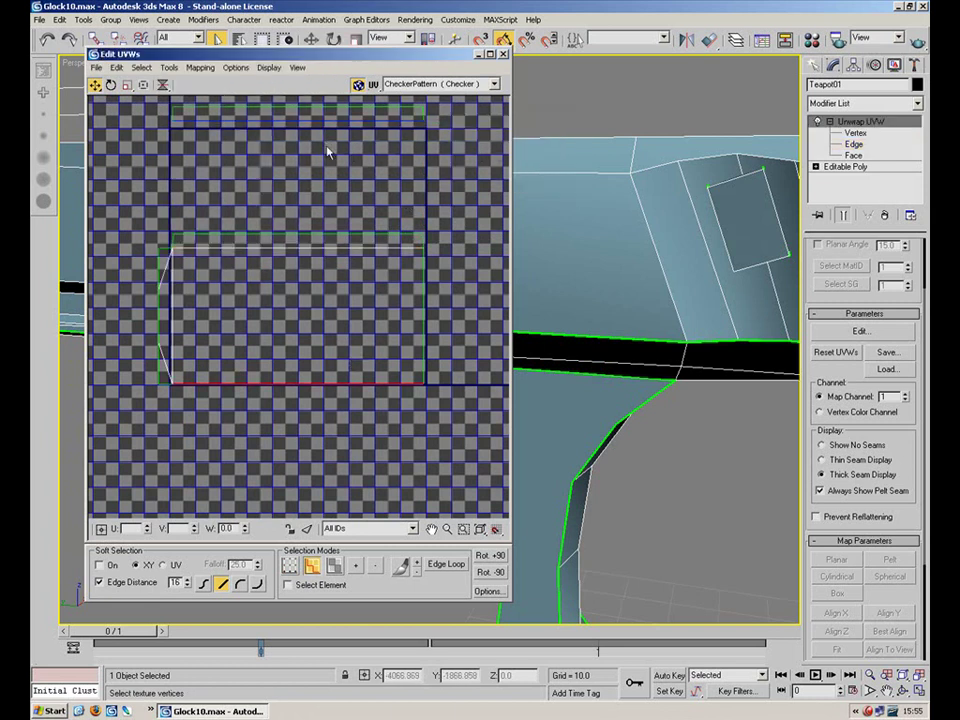
drag(450, 100, 143, 121)
click(236, 143)
key(1)
drag(188, 112, 158, 126)
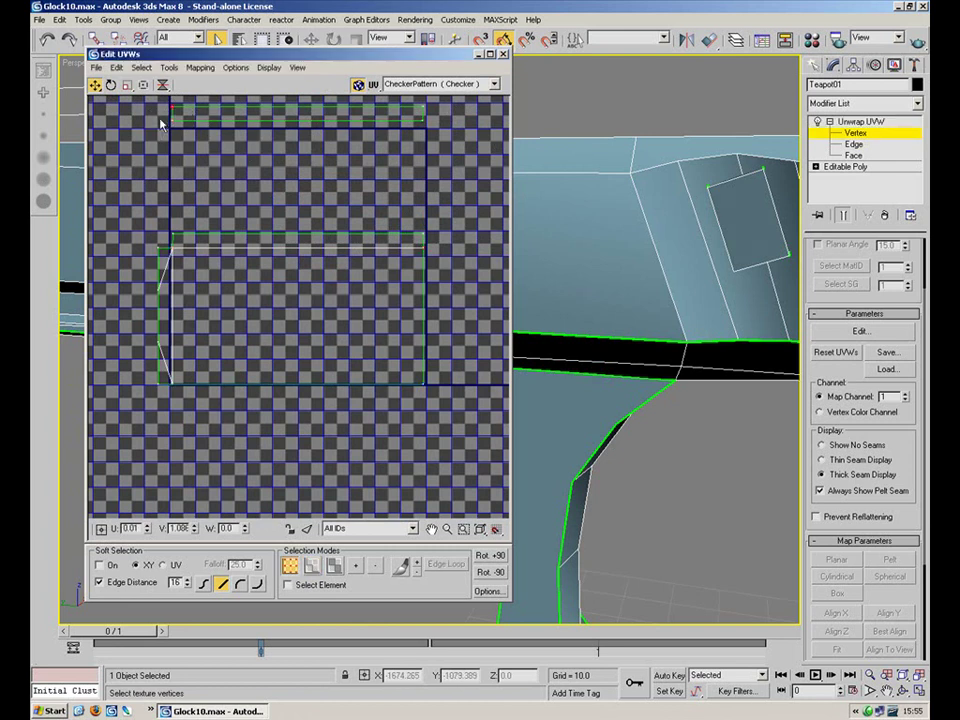
drag(453, 162, 163, 102)
Stitch the remaining long strip to the lower edge of the large rectangle
key(2)
click(170, 68)
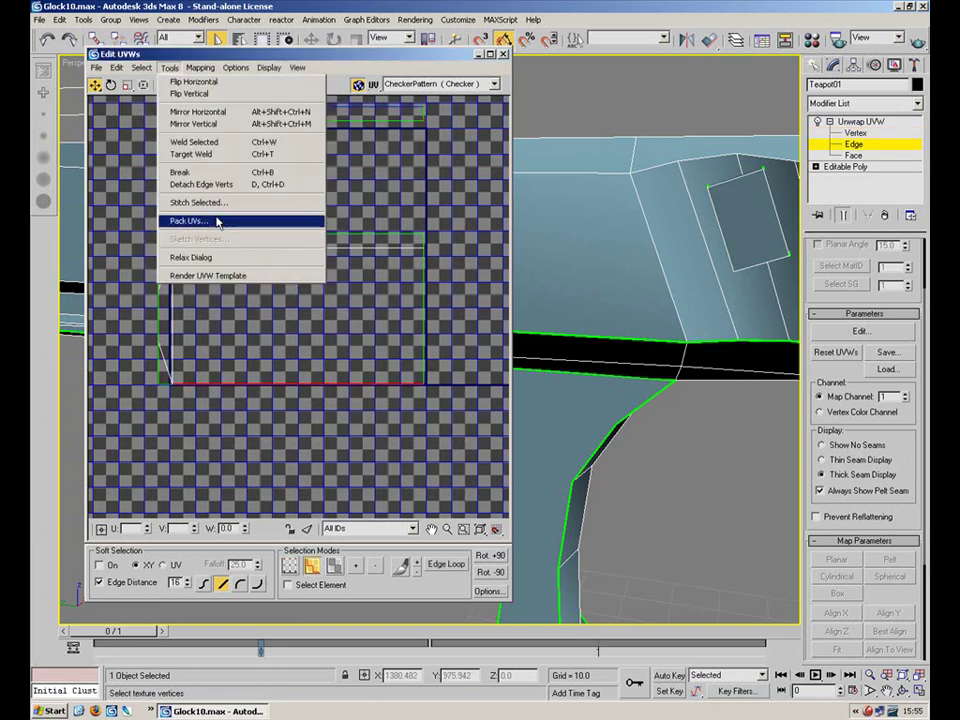
click(205, 203)
click(512, 147)
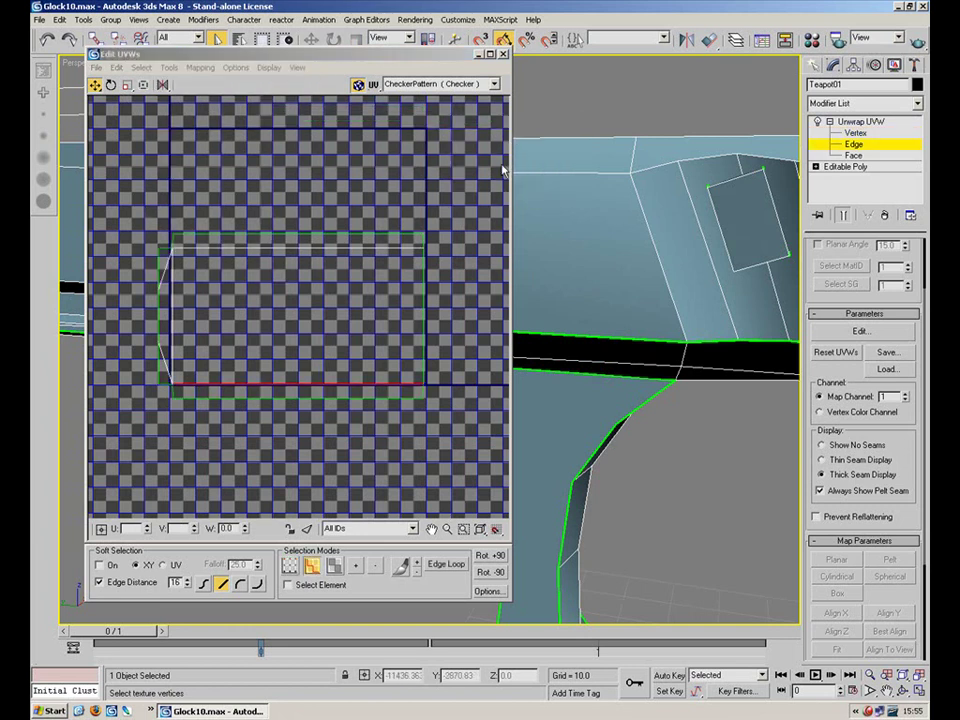
Move the stitched large rectangular shell out of the UV square, beside the small cross-shaped shell
drag(452, 193, 138, 424)
scroll(284, 247, down, 6)
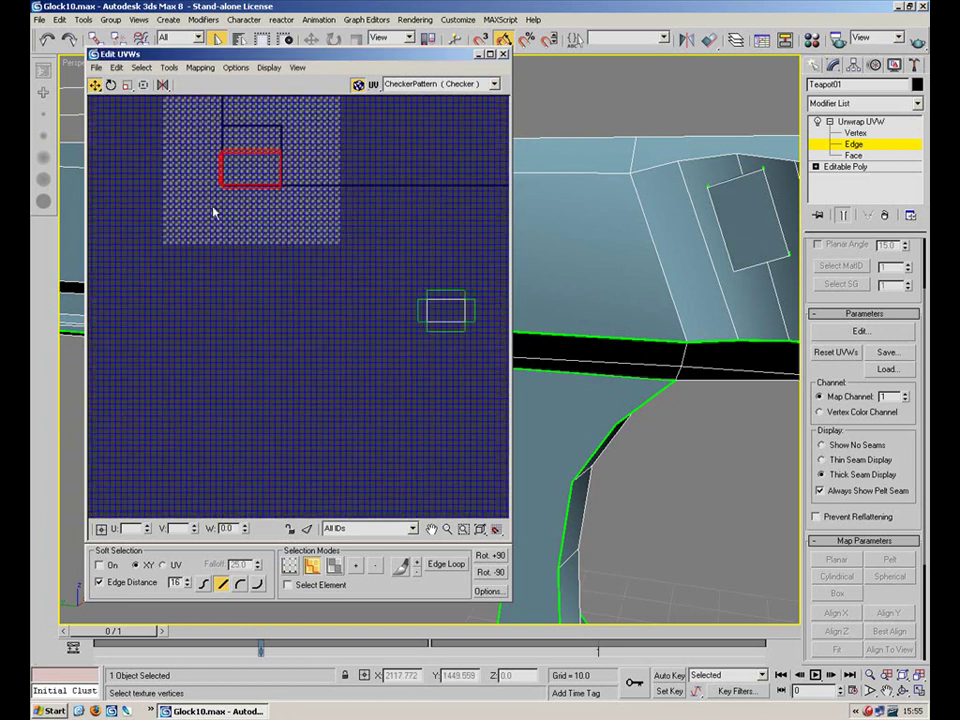
drag(222, 186, 323, 341)
Scale the cross-shaped shell down to a small fraction of its size and return to the Move tool
drag(421, 374, 421, 374)
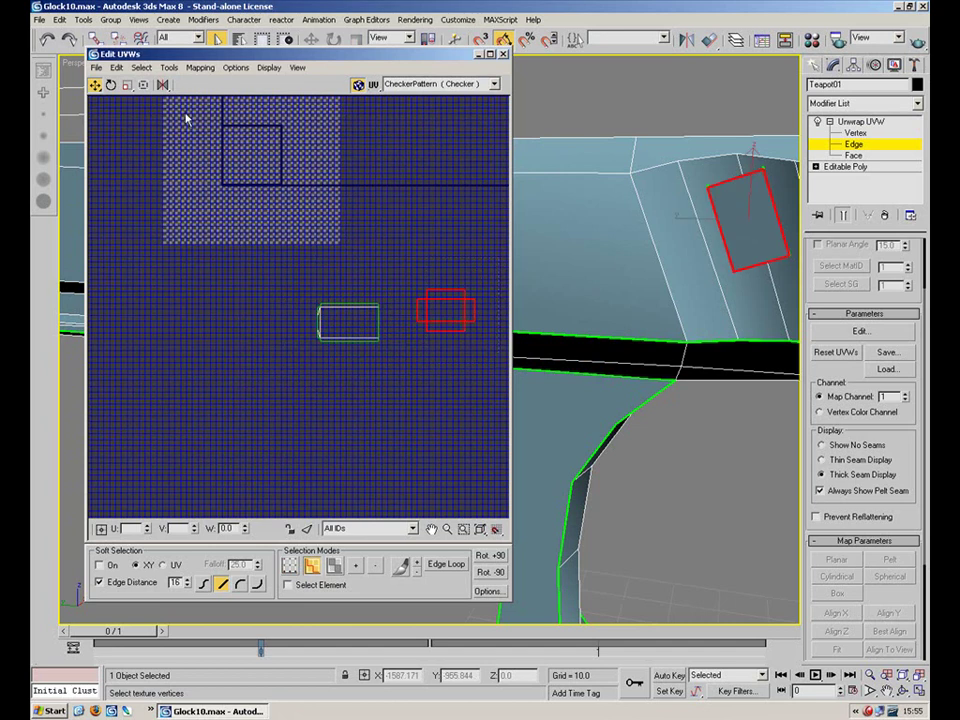
drag(426, 318, 436, 328)
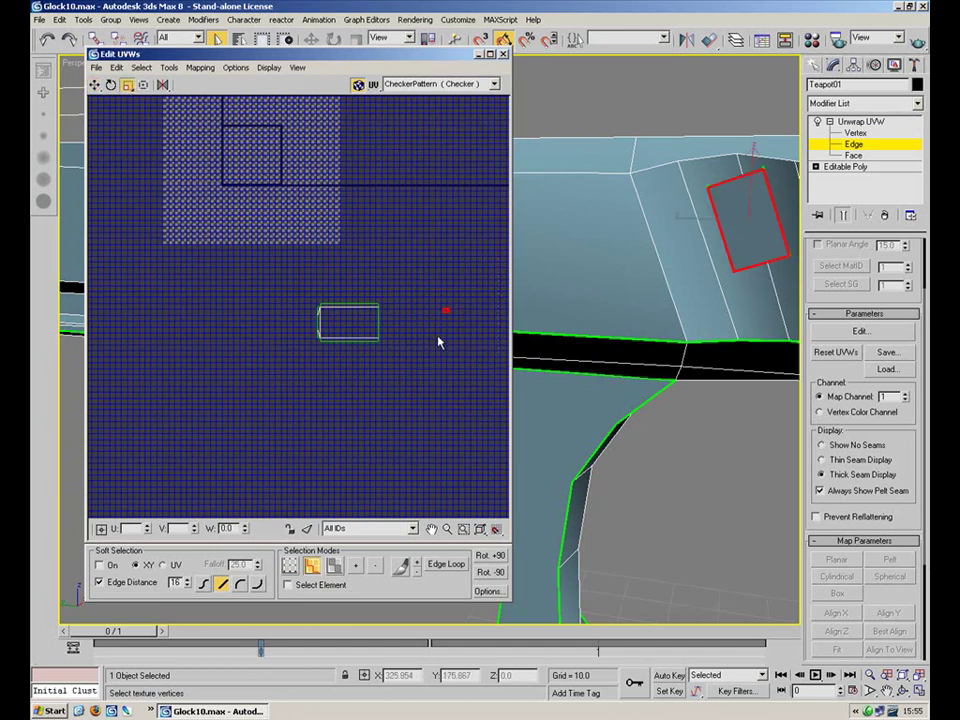
middle_drag(418, 182, 216, 191)
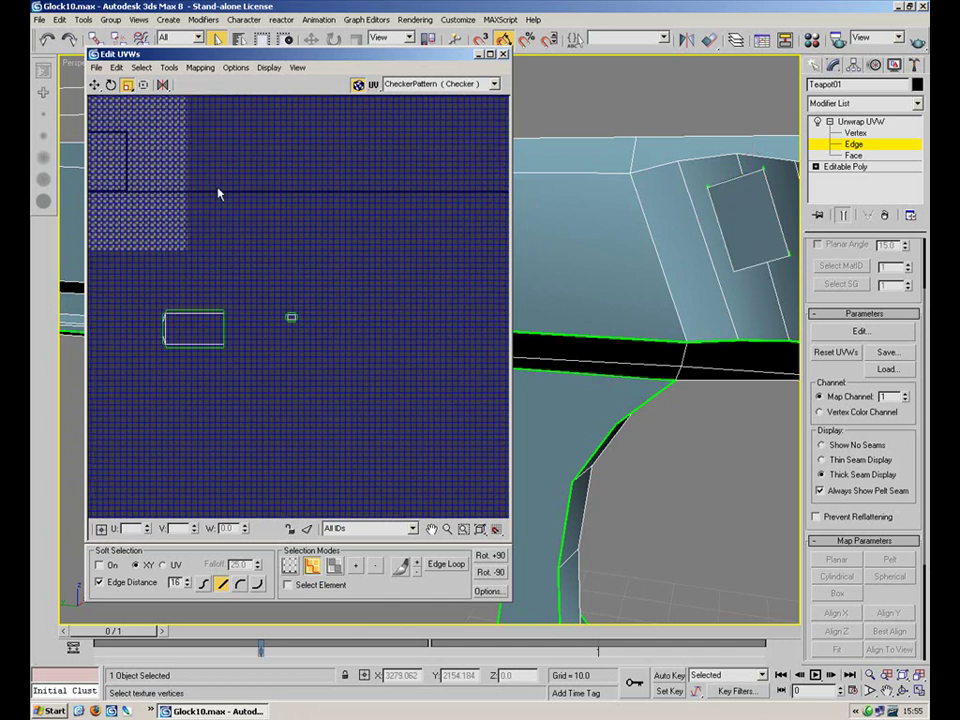
scroll(216, 191, down, 4)
click(95, 85)
drag(423, 231, 435, 239)
click(356, 169)
Examine the remaining UV clusters for the next part to unwrap, ending at the magazine
middle_drag(291, 174, 330, 398)
scroll(330, 398, down, 3)
middle_drag(292, 245, 296, 369)
scroll(296, 369, down, 3)
middle_drag(341, 127, 201, 287)
scroll(417, 255, up, 3)
middle_drag(417, 255, 326, 264)
scroll(330, 210, up, 2)
middle_drag(332, 208, 255, 259)
scroll(300, 240, down, 5)
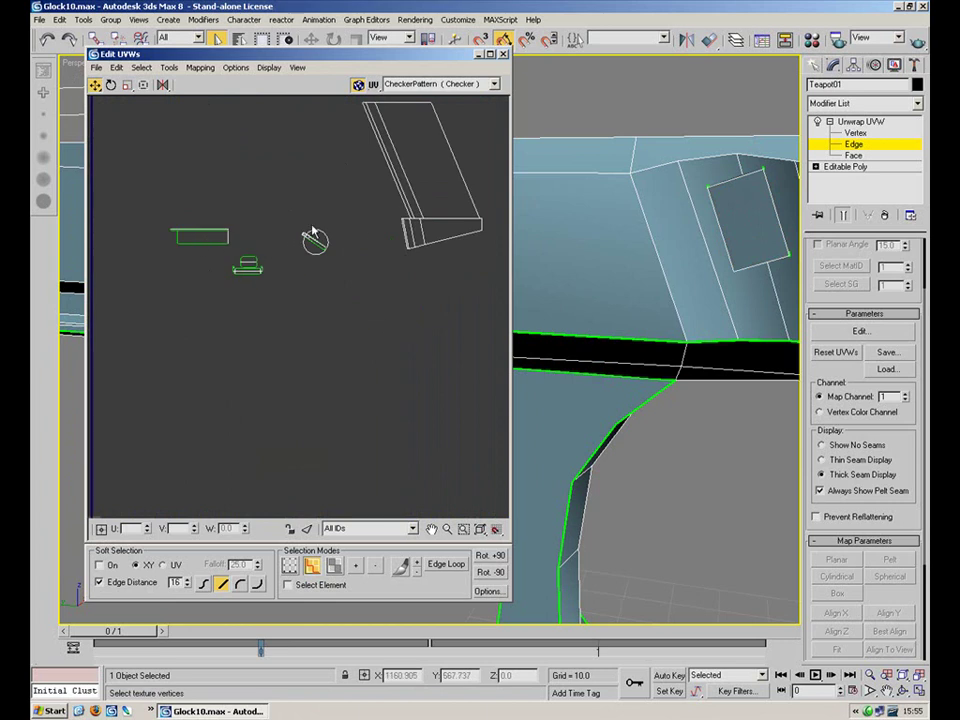
drag(225, 292, 226, 291)
drag(284, 291, 285, 290)
click(468, 155)
middle_drag(403, 199, 326, 291)
scroll(342, 275, up, 3)
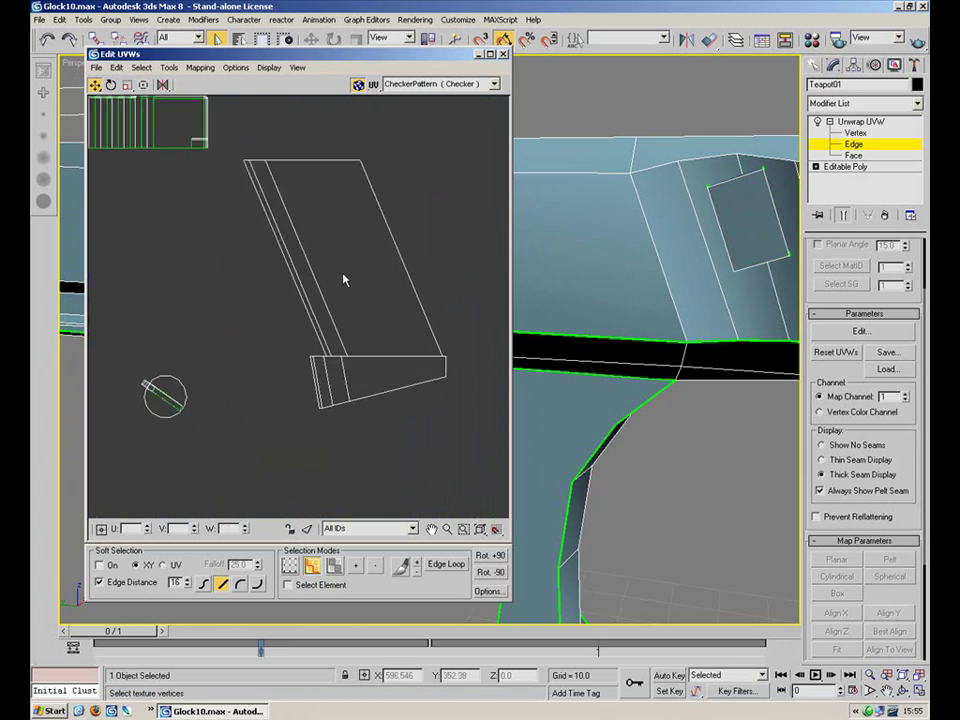
Move the magazine's whole UV shell away from the slide and small parts, and pick its side face at Face level
drag(260, 399, 249, 438)
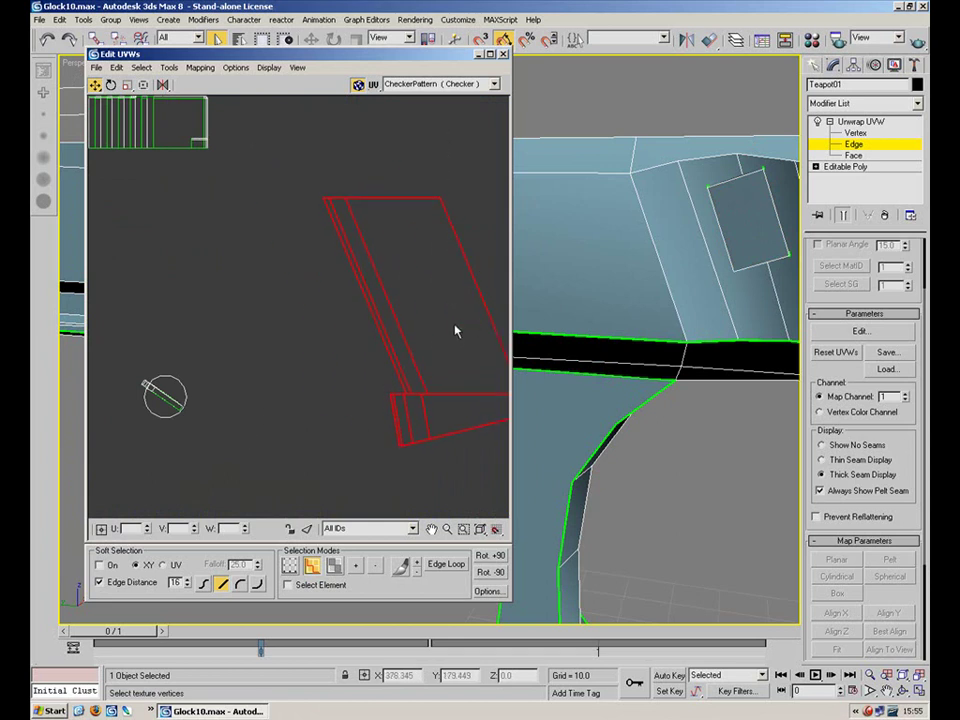
click(455, 330)
click(853, 155)
click(460, 320)
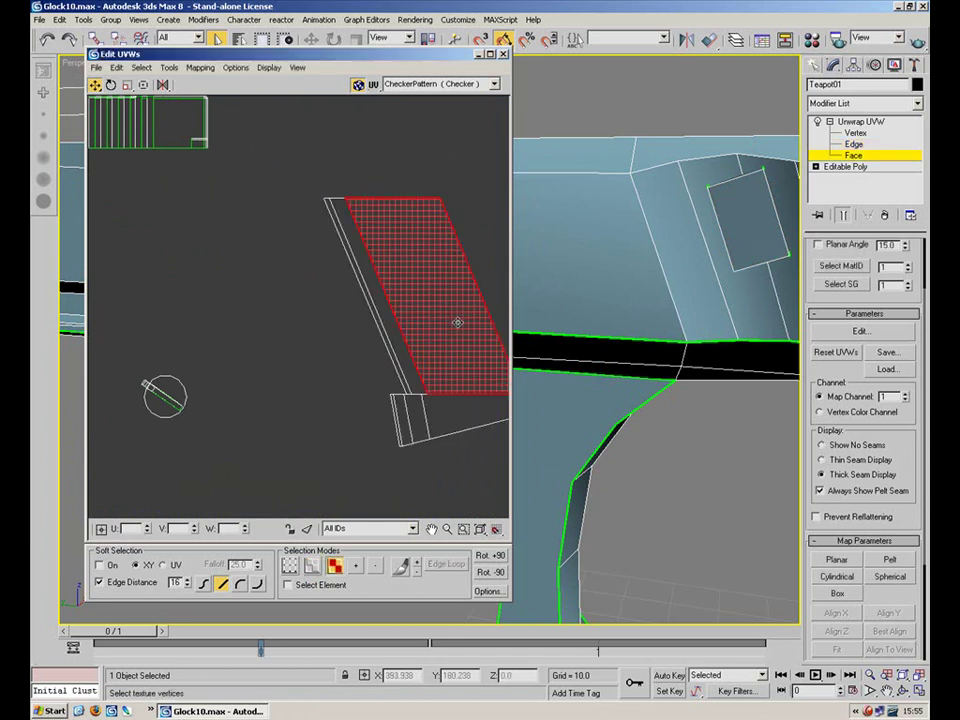
ctrl+click(391, 356)
click(446, 360)
Put the UV editor away, leave Face level and collapse the model's whole modifier stack
middle_drag(606, 356, 649, 146)
click(479, 54)
middle_drag(553, 349, 441, 227)
scroll(408, 328, down, 5)
middle_drag(545, 395, 431, 248)
click(849, 154)
click(735, 208)
click(611, 209)
middle_drag(484, 114, 508, 334)
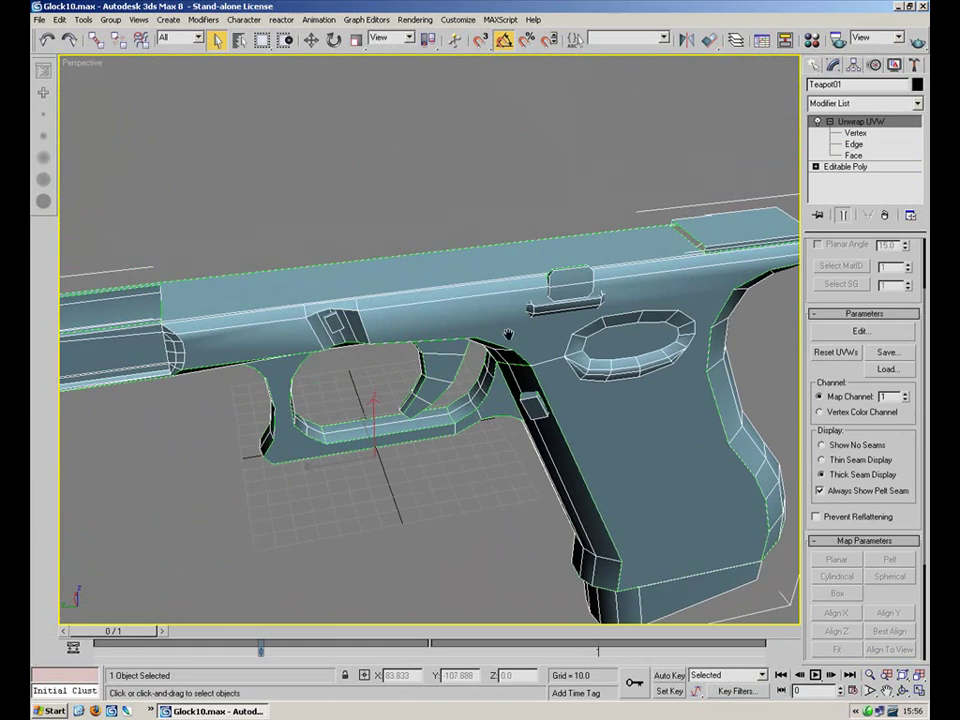
right_click(853, 124)
click(791, 238)
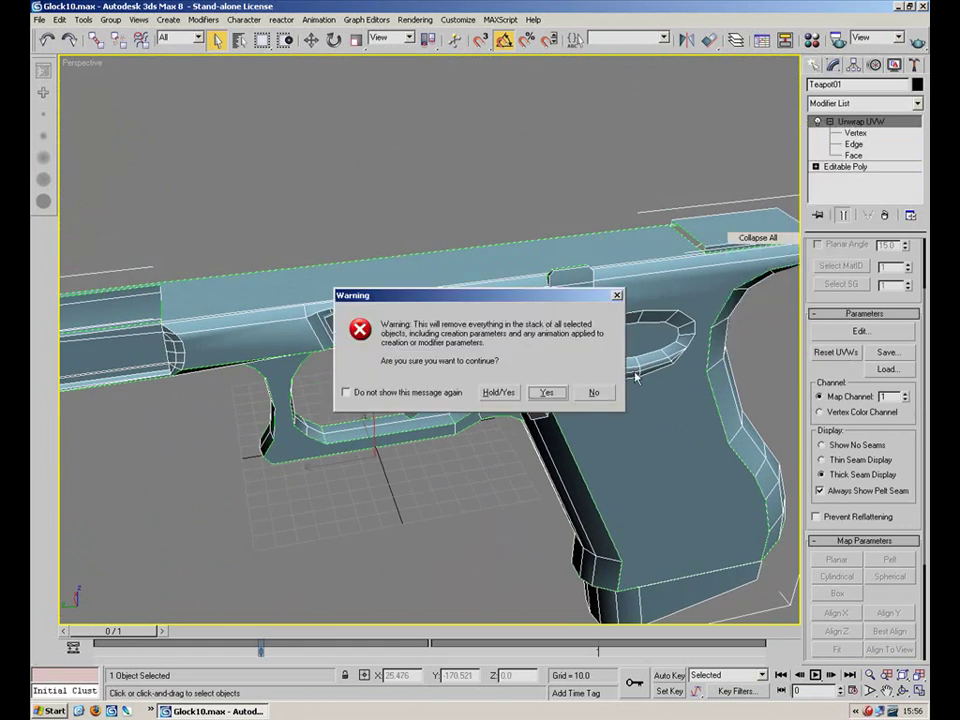
click(543, 393)
Enter Element level of the Editable Poly and unhide all of the pistol's elements
click(896, 263)
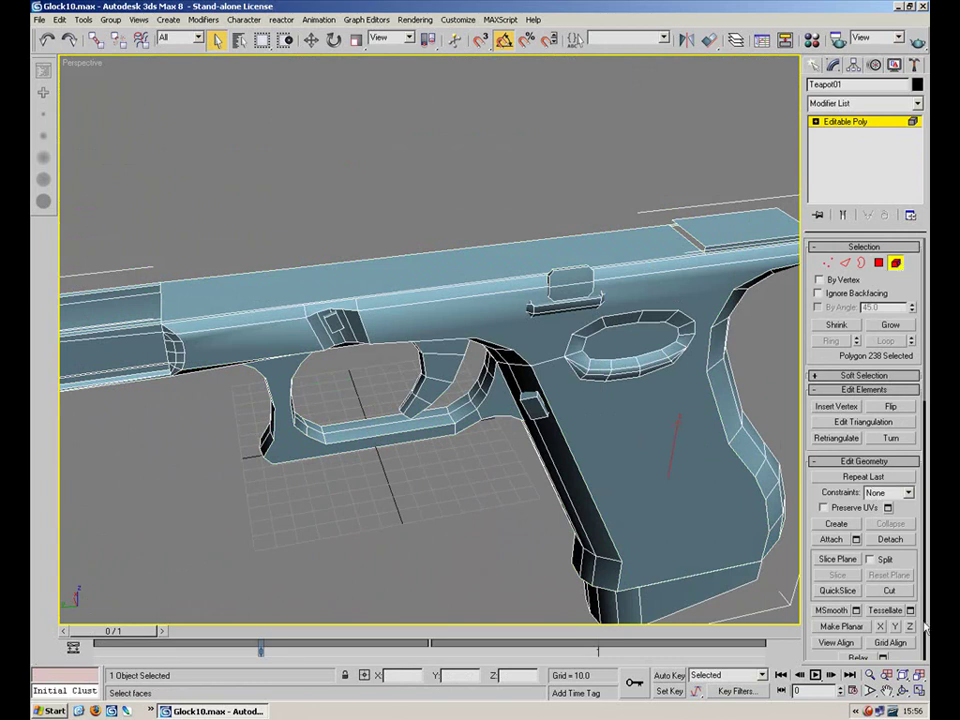
drag(924, 657, 890, 360)
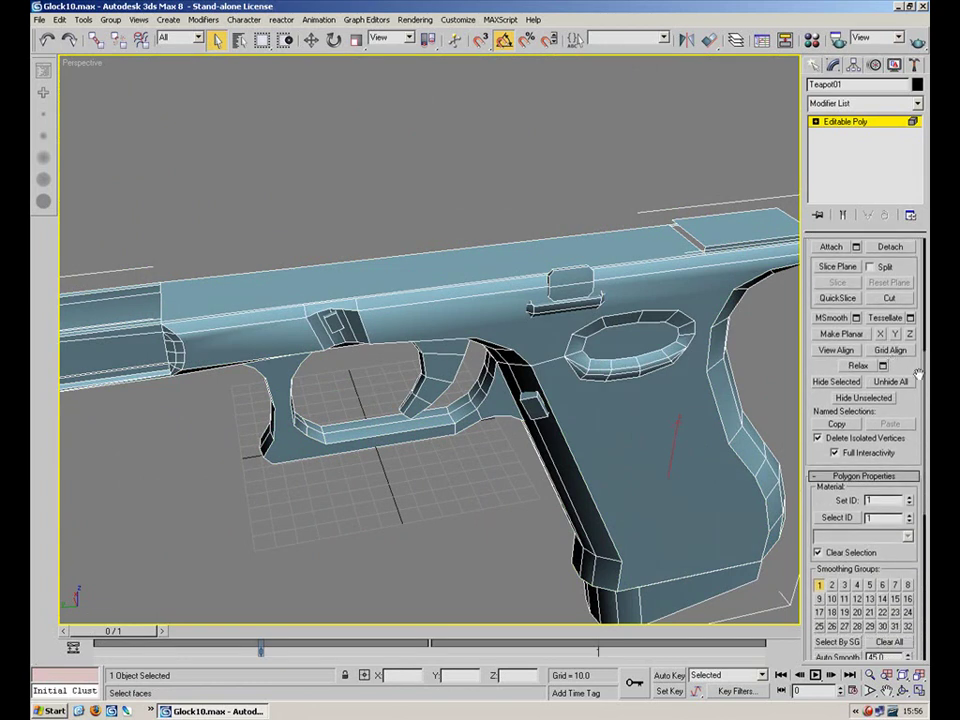
click(899, 383)
Select the frame element with the grip and trigger guard and hide it
click(708, 391)
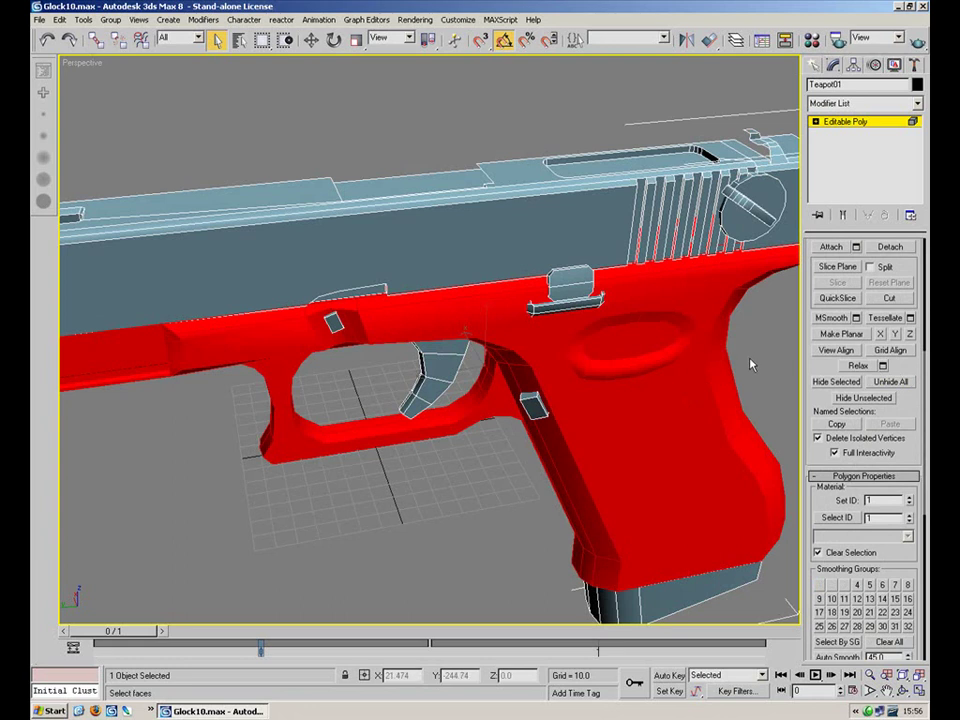
middle_drag(503, 361, 610, 293)
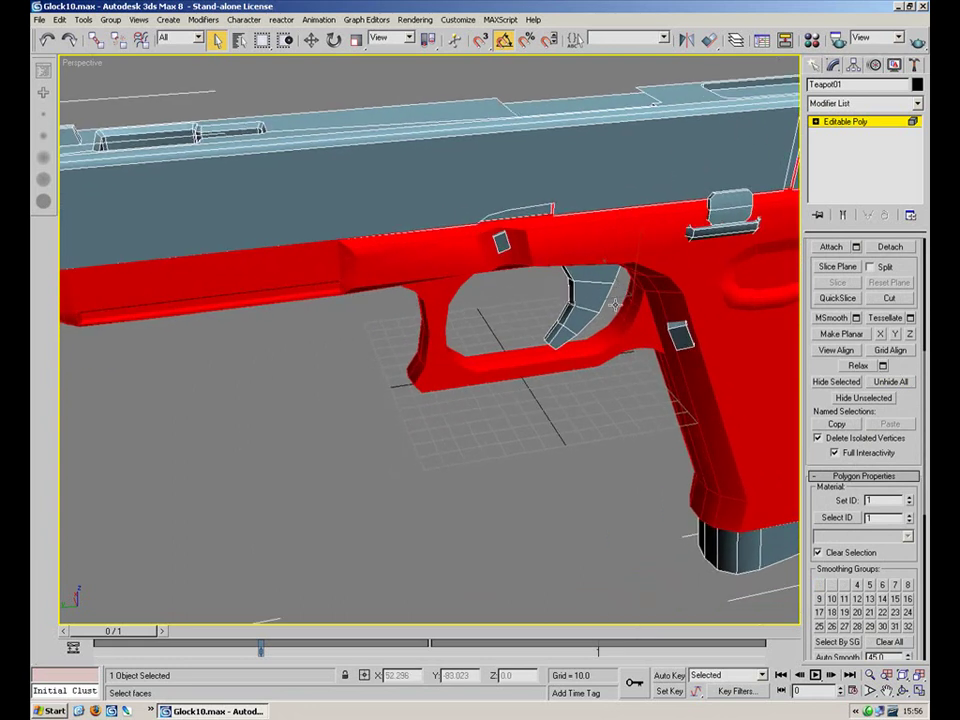
click(838, 382)
Select the trigger and barrel elements together and hide them
click(607, 286)
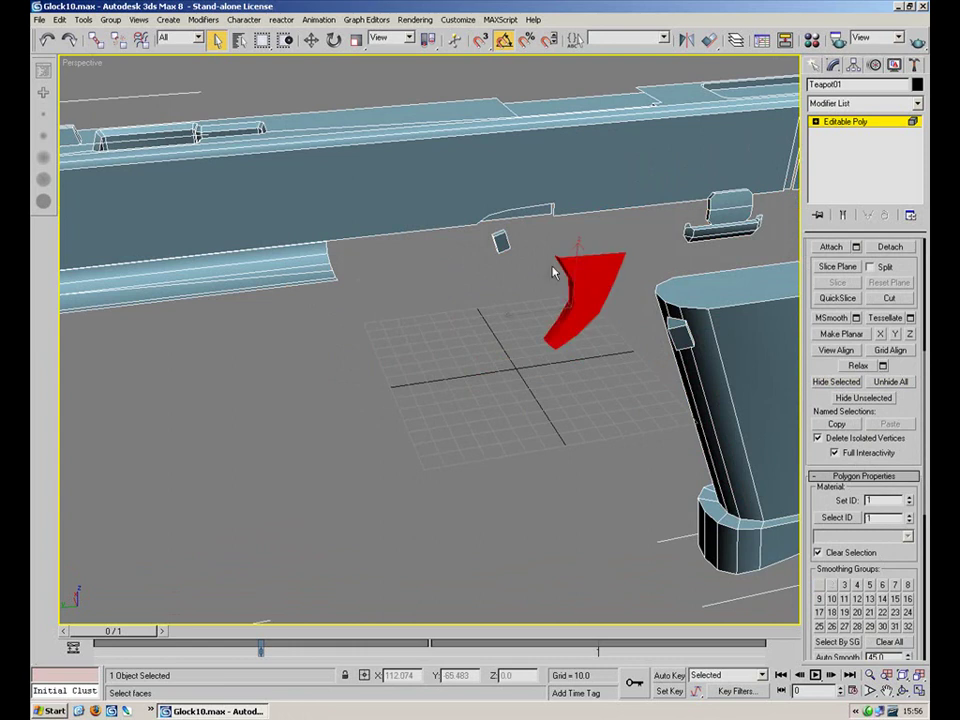
alt+middle_drag(553, 357, 561, 296)
ctrl+click(618, 257)
middle_drag(574, 252, 648, 340)
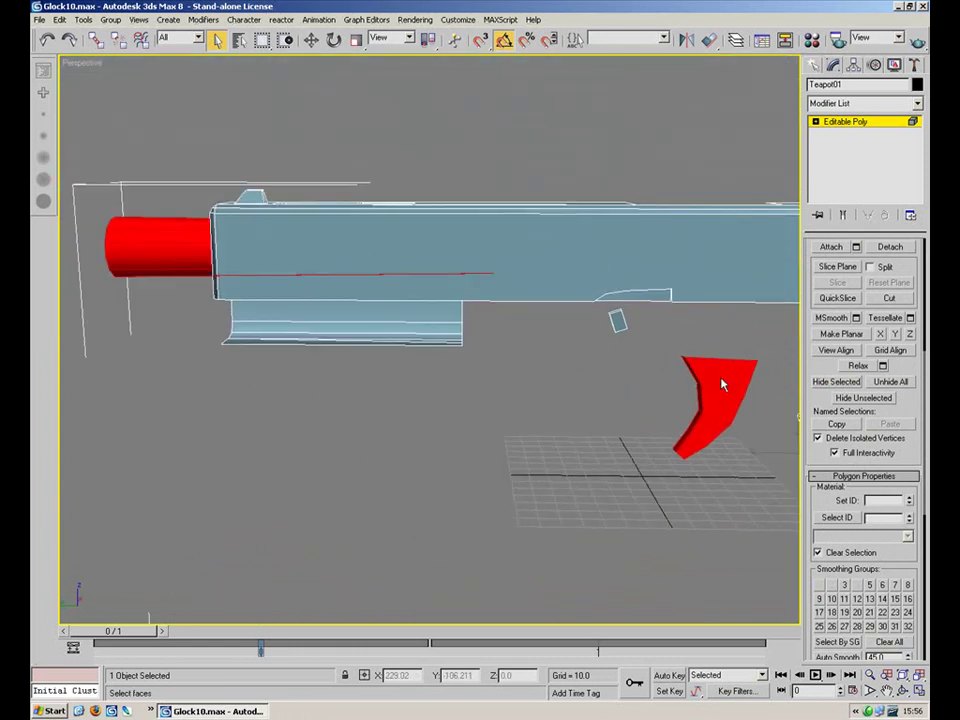
click(836, 381)
Hide the curved element beneath the front of the slide
alt+middle_drag(608, 409, 482, 332)
click(477, 323)
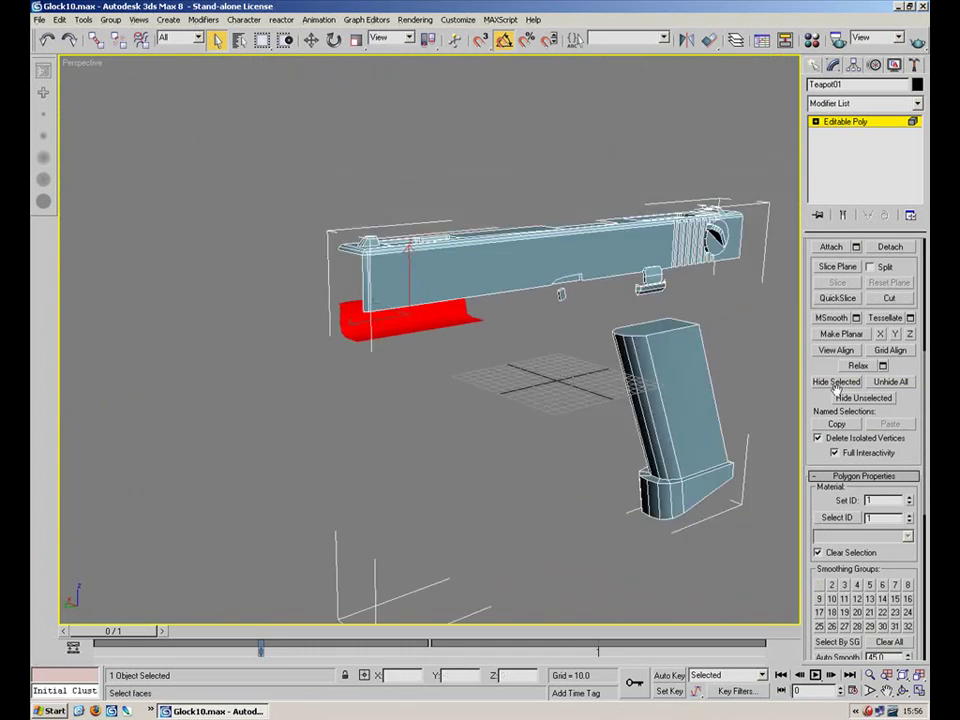
click(835, 382)
Leave Element level, add a new Unwrap UVW modifier to the model and open its UV editor
alt+middle_drag(731, 334, 523, 377)
click(523, 377)
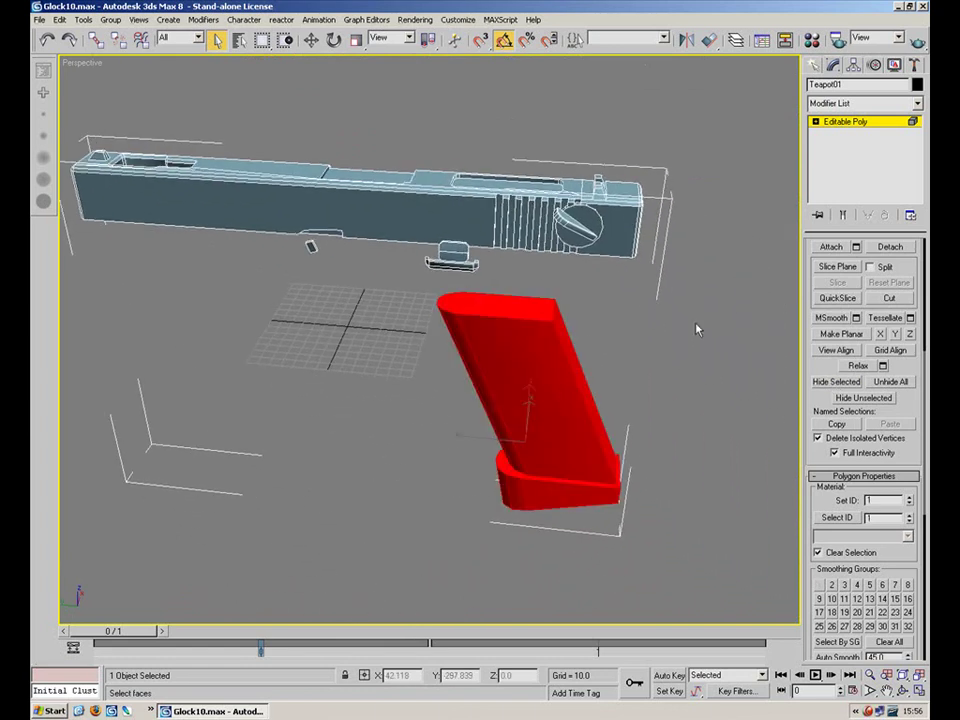
click(840, 122)
click(917, 106)
scroll(898, 514, down, 9)
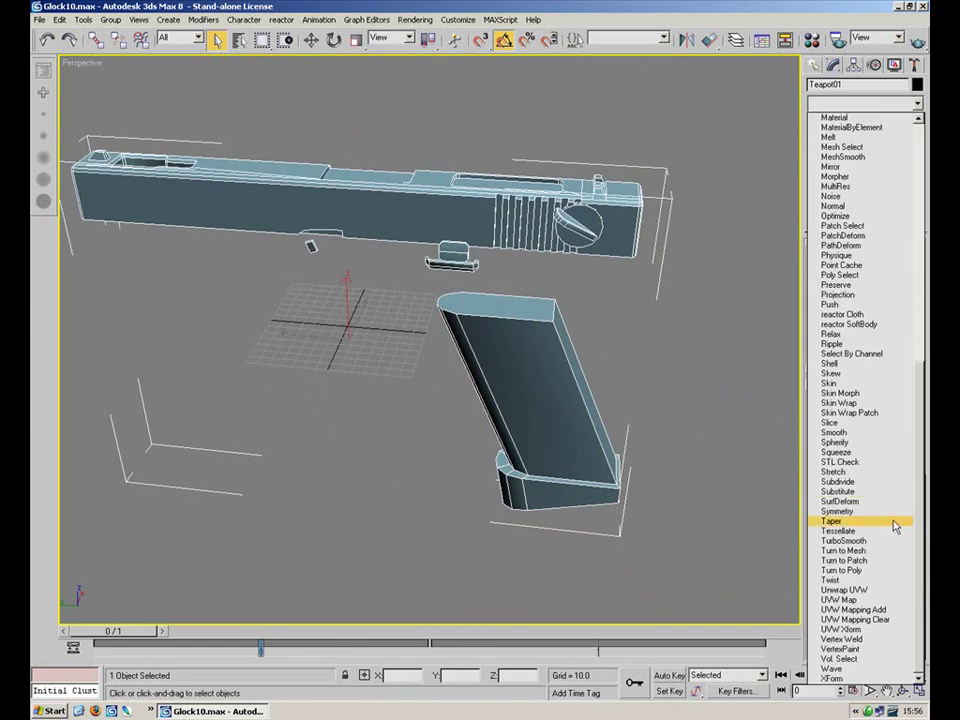
click(895, 594)
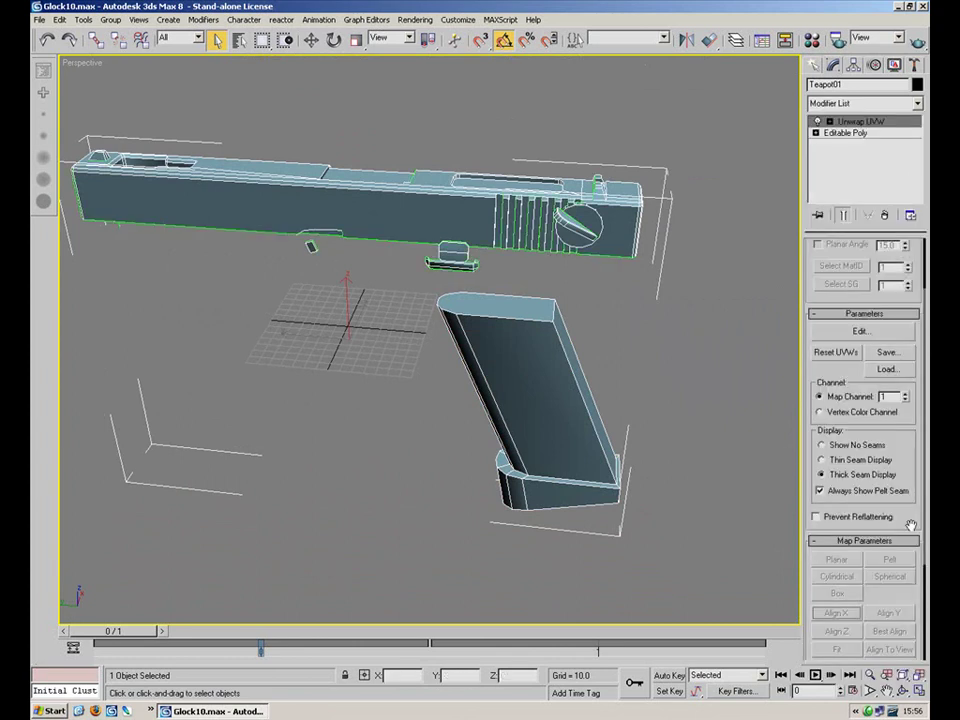
scroll(880, 530, down, 3)
click(860, 251)
Save the scene as Glock11.max and bring the UV editor back up
scroll(288, 239, down, 8)
middle_drag(316, 235, 285, 347)
key(ctrl+s)
click(424, 68)
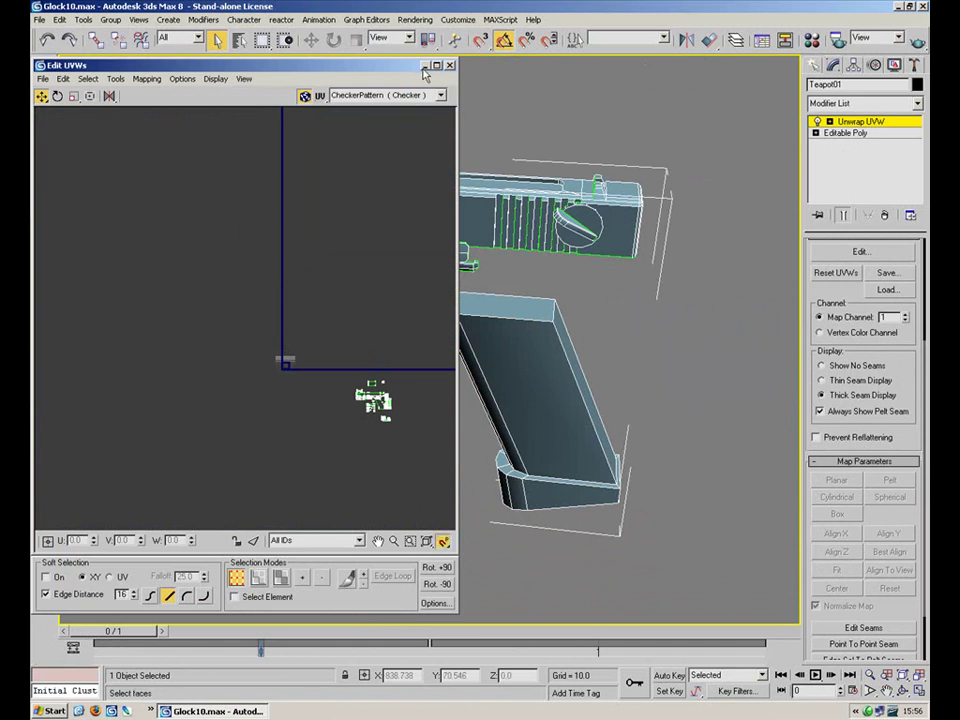
click(425, 66)
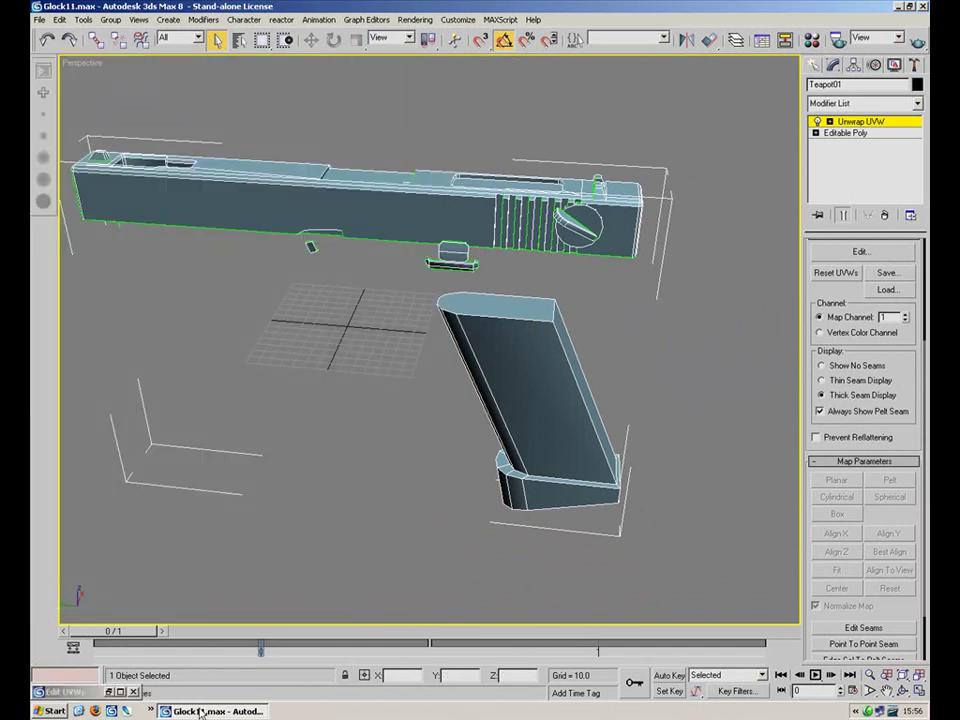
click(62, 691)
click(54, 602)
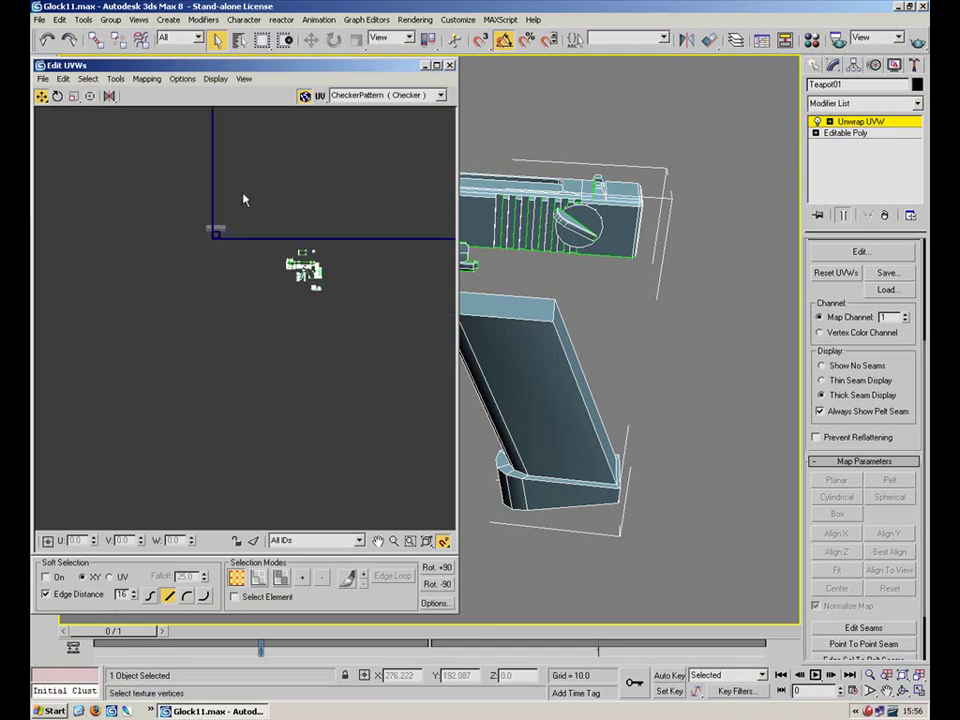
At Face level, select the magazine's large side face together with the side face of its base
scroll(245, 202, up, 5)
middle_drag(307, 258, 251, 184)
middle_drag(264, 260, 290, 336)
scroll(290, 336, down, 9)
scroll(307, 279, up, 5)
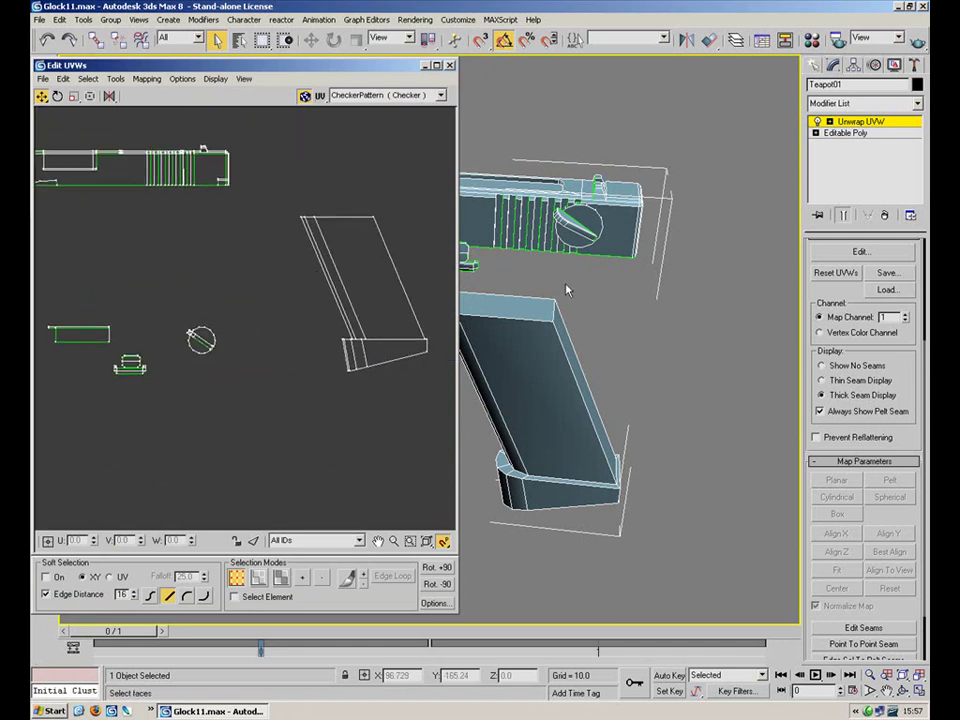
click(829, 121)
click(853, 155)
click(541, 349)
mouse_move(541, 349)
alt+middle_down()
mouse_move(497, 306)
mouse_move(776, 246)
mouse_move(739, 251)
mouse_move(620, 392)
mouse_move(463, 300)
mouse_move(512, 336)
mouse_move(630, 356)
mouse_move(570, 366)
mouse_move(673, 373)
mouse_move(642, 350)
mouse_move(553, 349)
alt+middle_up()
ctrl+click(566, 474)
alt+middle_drag(566, 474, 700, 465)
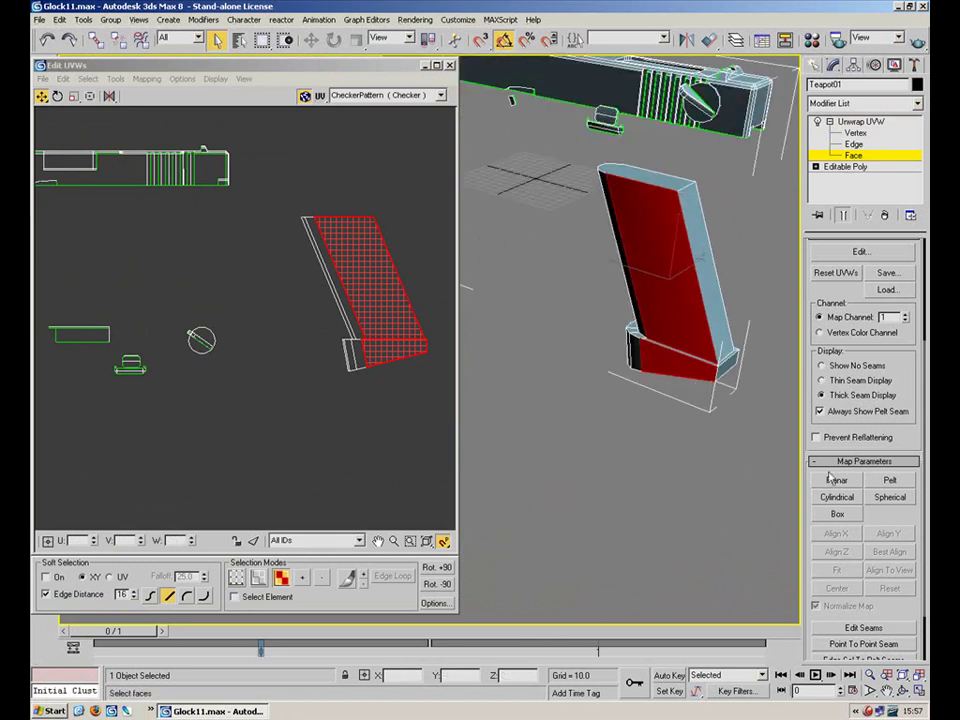
Apply planar mapping to the selected magazine faces, aligned to the X axis
click(837, 480)
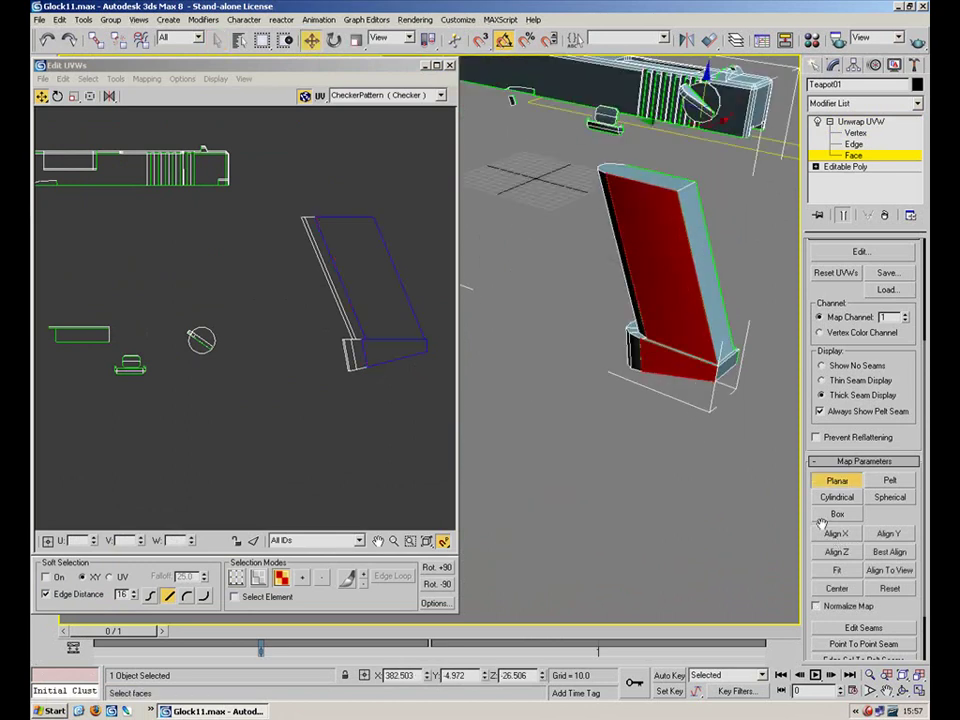
click(889, 534)
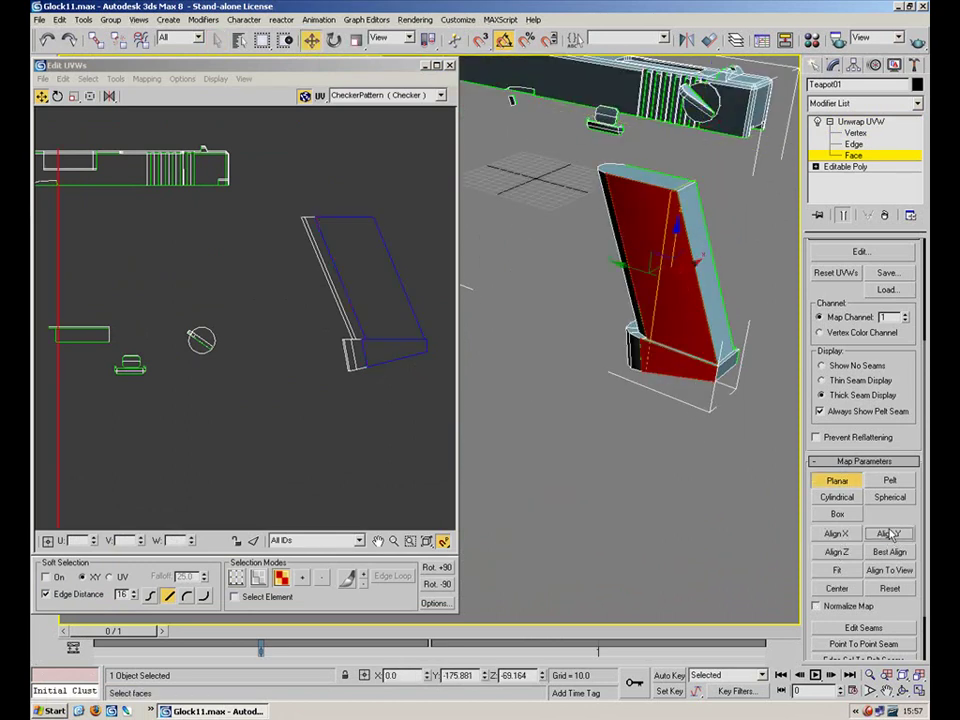
click(837, 534)
scroll(332, 287, down, 4)
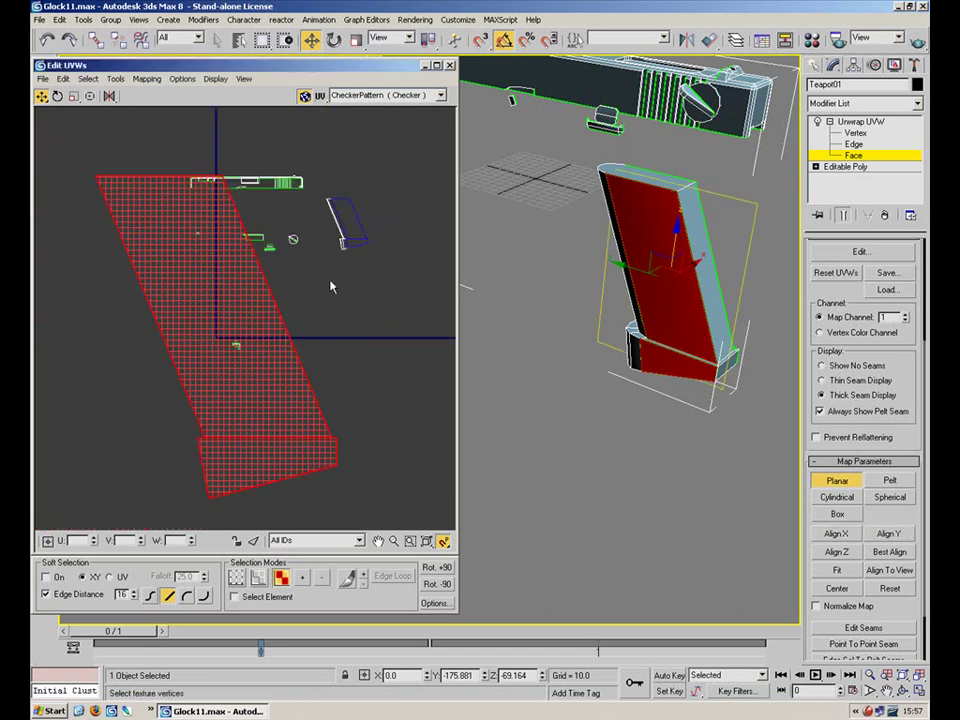
click(837, 481)
Move the planar-mapped magazine faces left, out of the UV square
scroll(190, 230, down, 4)
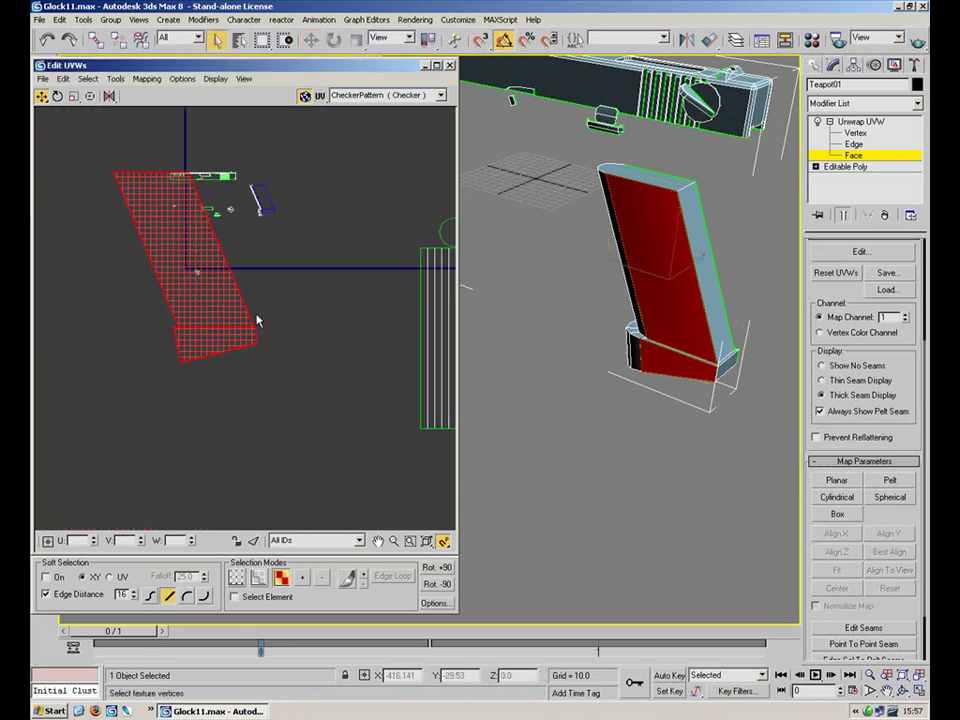
drag(209, 312, 112, 311)
click(206, 308)
Separate the magazine's large side face from its base face, moving the side face up and the base face down
middle_drag(309, 303, 430, 346)
scroll(277, 345, up, 2)
scroll(277, 349, up, 3)
click(219, 339)
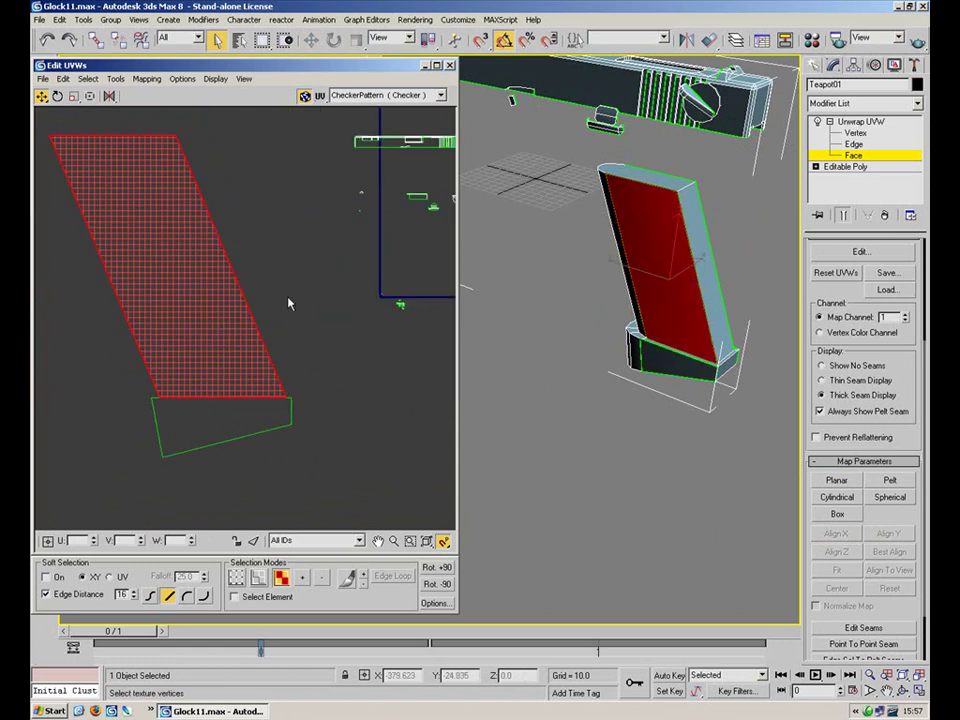
drag(138, 316, 125, 187)
click(255, 281)
middle_drag(211, 224, 297, 237)
scroll(297, 237, down, 4)
drag(281, 343, 241, 440)
click(283, 337)
click(268, 230)
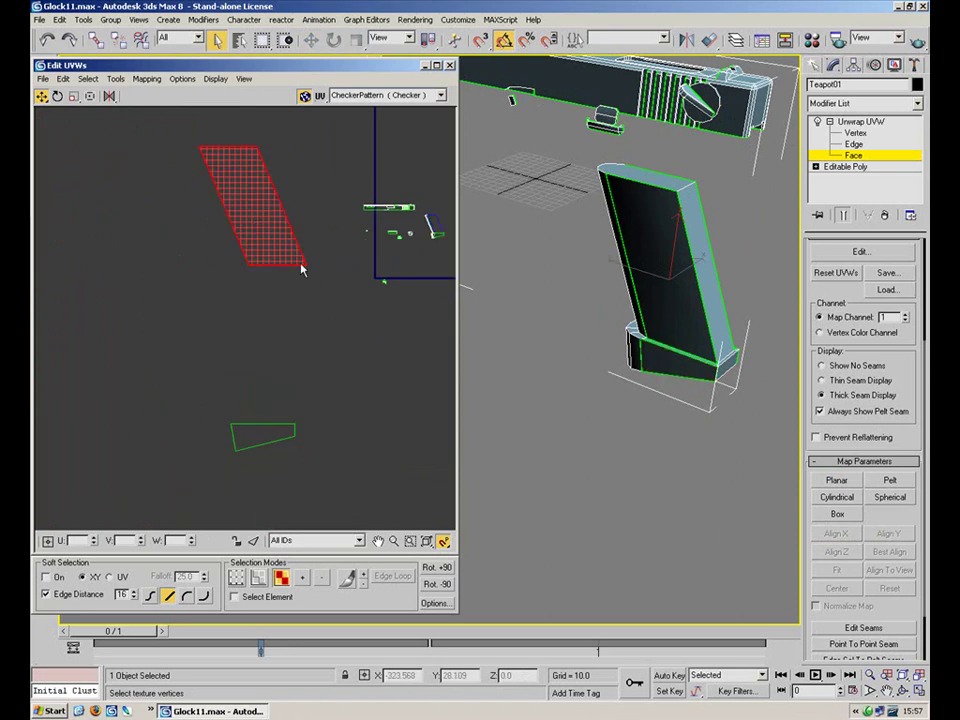
Try moving the magazine's side faces to new positions, and undo the moves
drag(268, 230, 188, 256)
drag(221, 303, 224, 240)
key(ctrl+z)
key(ctrl+z)
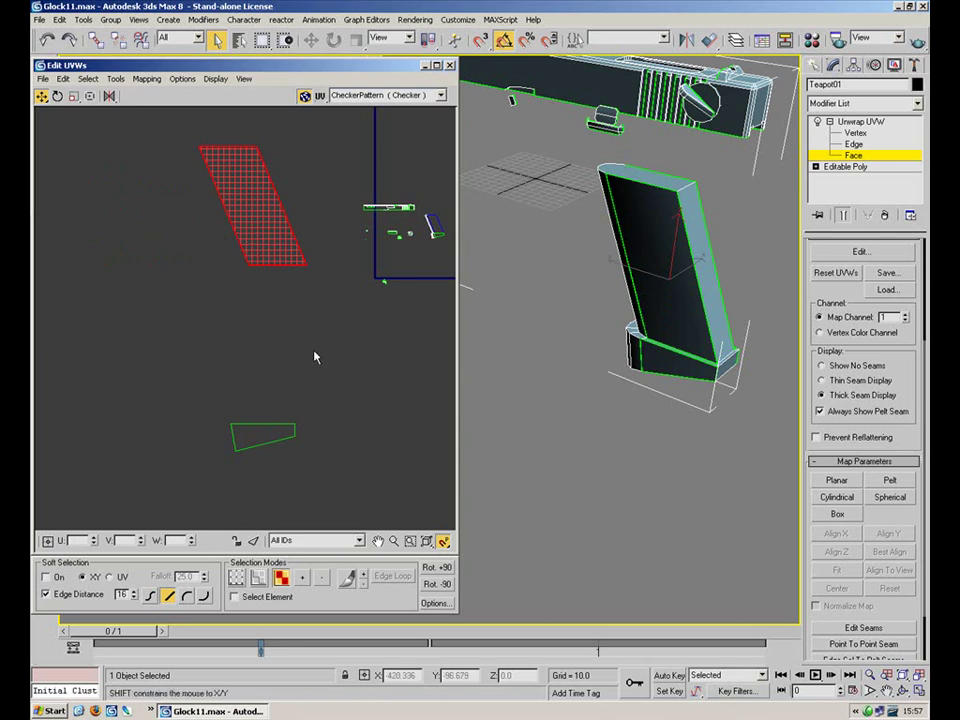
Switch to vertex snapping, pull the two overlapping magazine side faces apart and snap one exactly onto the other
click(446, 541)
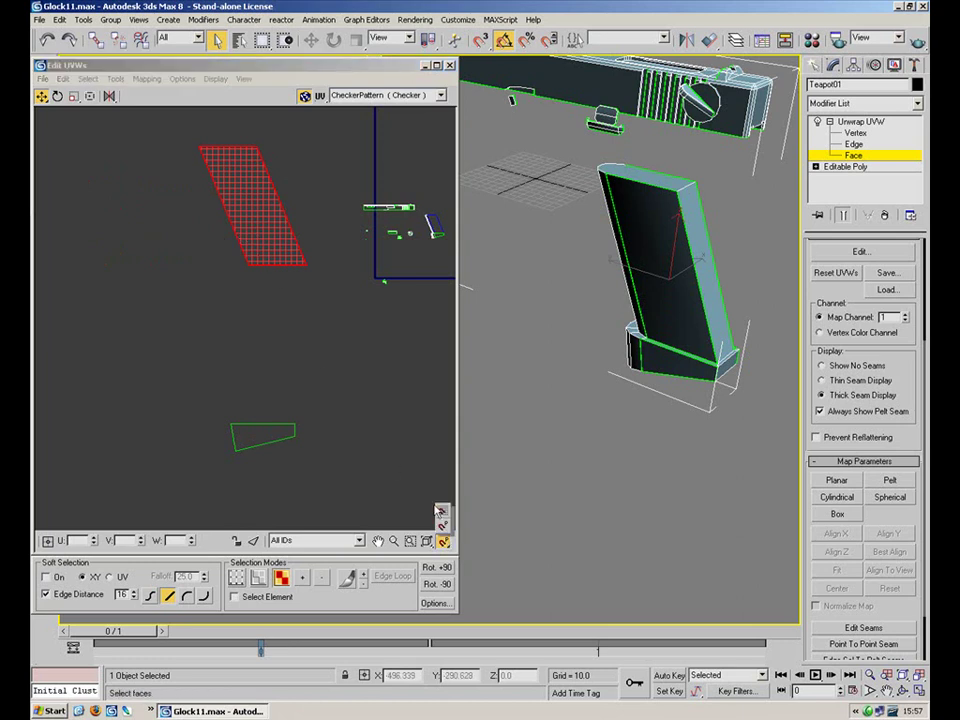
click(444, 512)
drag(267, 204, 167, 295)
drag(303, 159, 217, 260)
drag(250, 227, 292, 298)
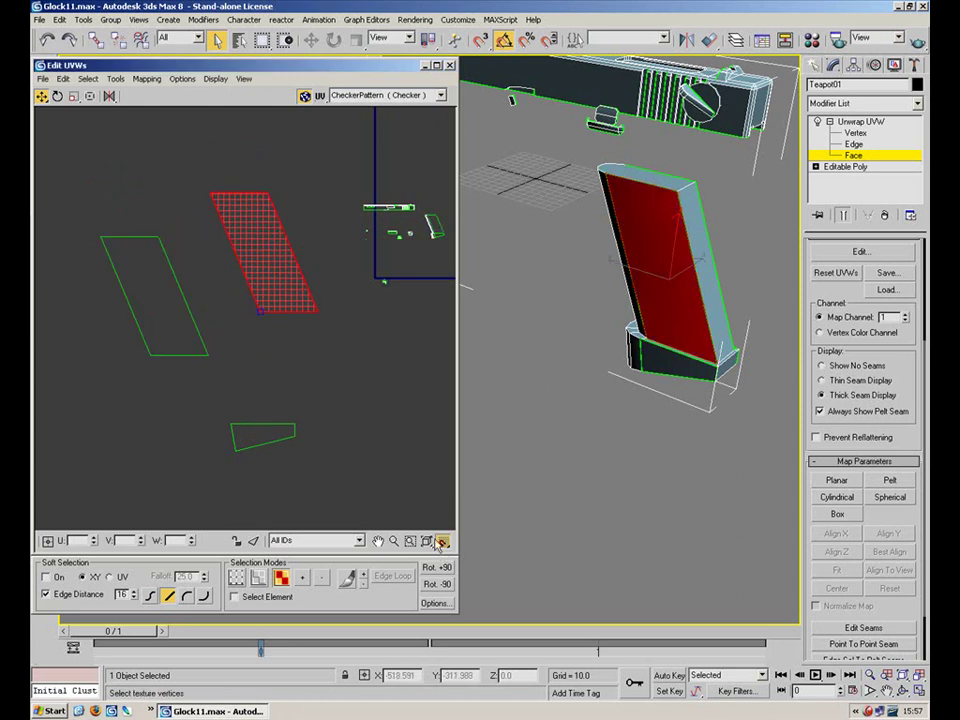
drag(184, 355, 285, 287)
click(357, 349)
mouse_move(324, 219)
mouse_down()
mouse_move(247, 328)
mouse_move(197, 327)
mouse_up()
click(302, 329)
Move the magazine's base faces up to just below the stacked side faces
click(327, 397)
drag(327, 398, 204, 462)
drag(259, 437, 277, 371)
click(389, 338)
Move the bottom vertices of the stacked magazine side faces sideways, straightening the slanted shape into an upright rectangle
alt+middle_drag(585, 300, 772, 360)
scroll(678, 371, up, 4)
key(1)
drag(388, 302, 198, 323)
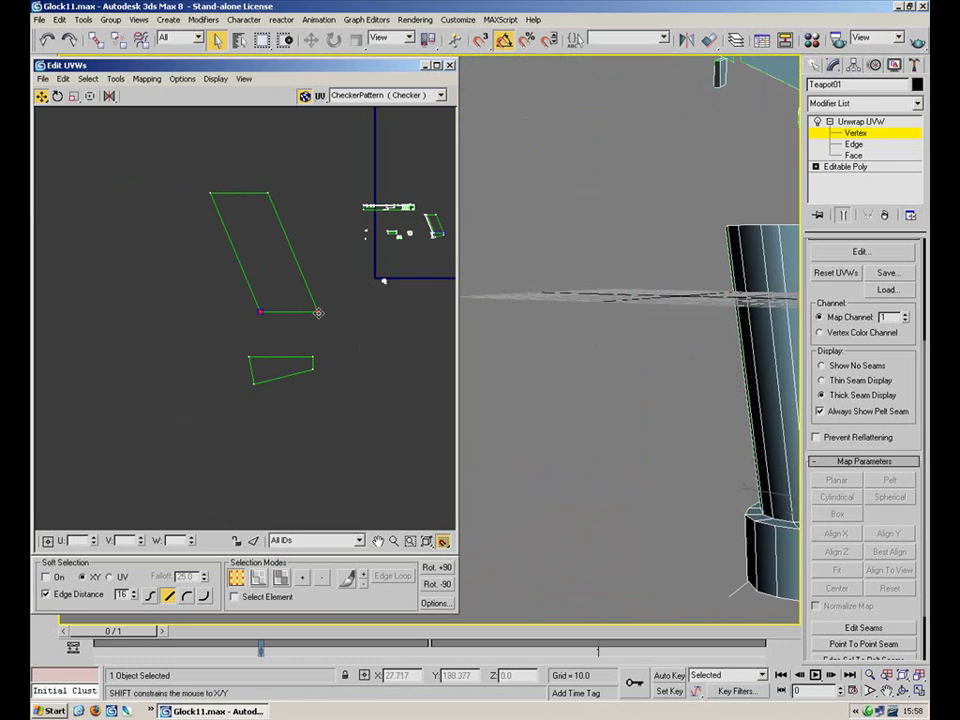
drag(318, 312, 267, 311)
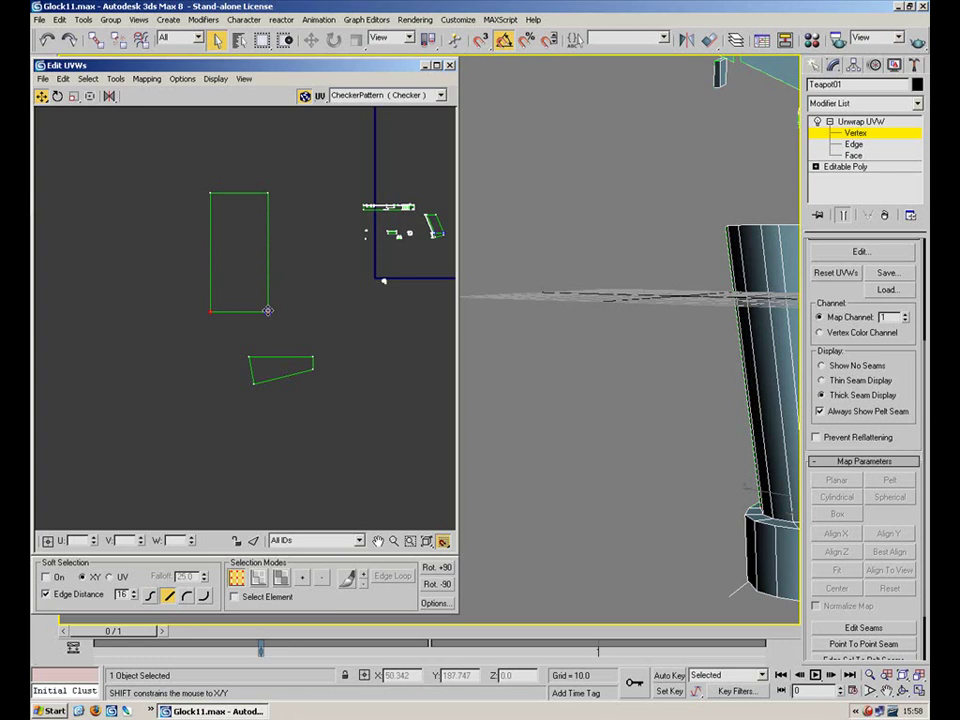
Select the magazine's narrow front faces and its back face on the model, and planar-map them aligned to Y
alt+middle_drag(684, 368, 404, 275)
alt+middle_drag(594, 310, 42, 188)
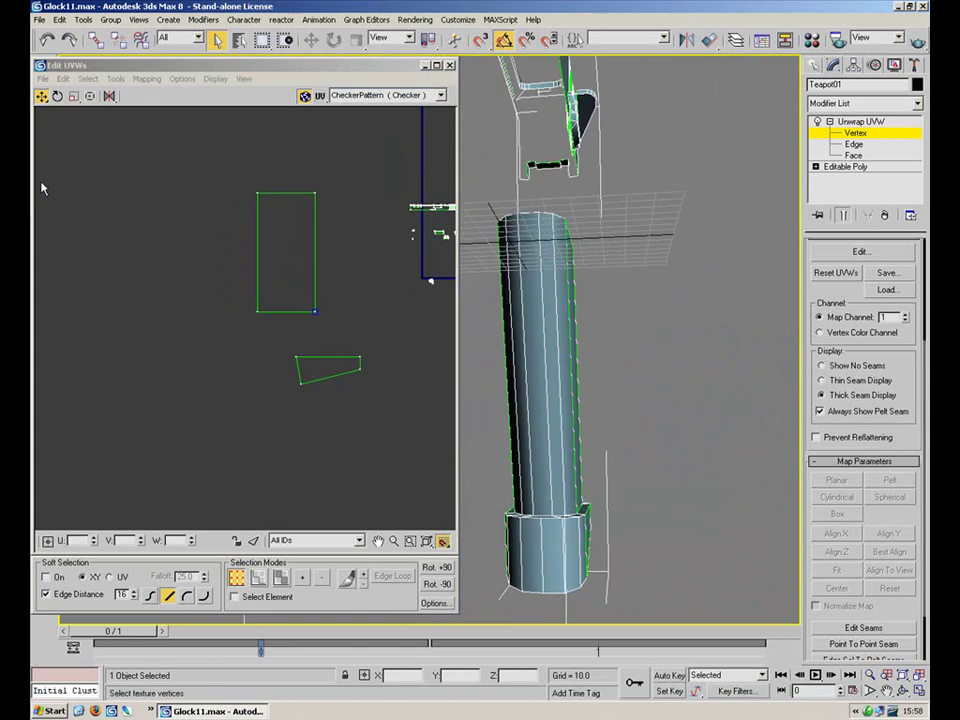
click(852, 155)
click(560, 400)
ctrl+click(550, 422)
ctrl+click(524, 434)
ctrl+click(521, 434)
ctrl+click(512, 435)
alt+middle_drag(656, 364, 556, 325)
ctrl+click(595, 381)
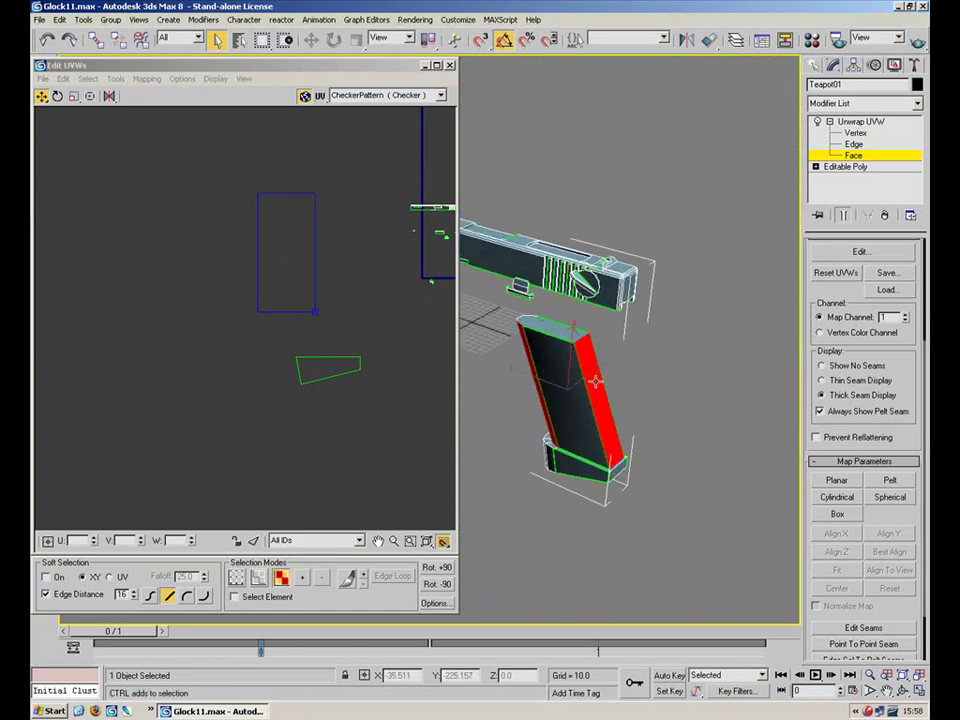
click(838, 481)
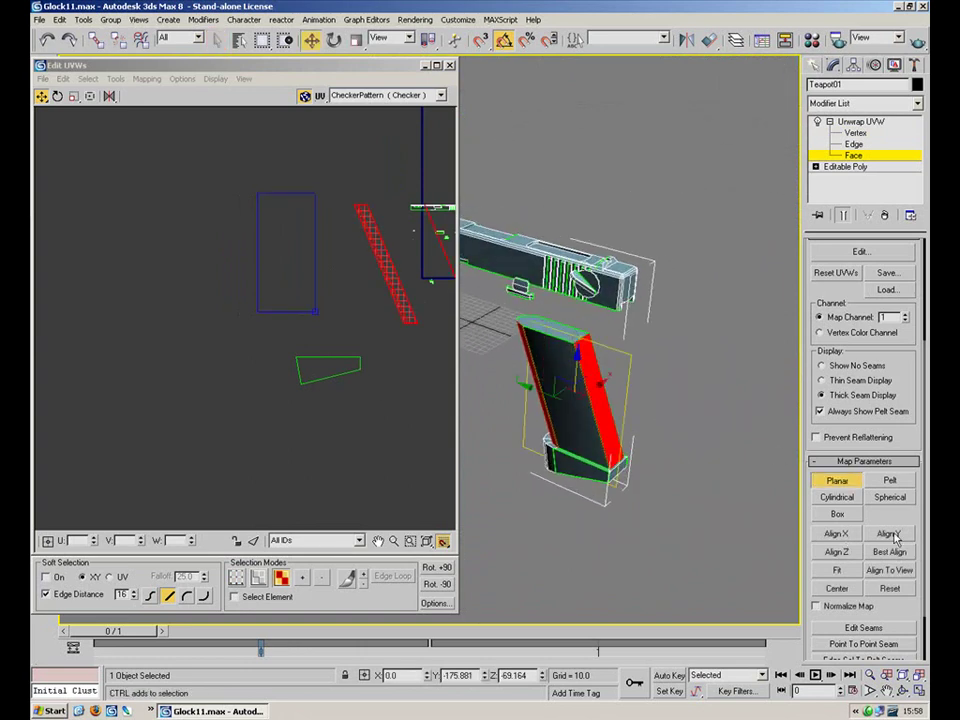
click(889, 534)
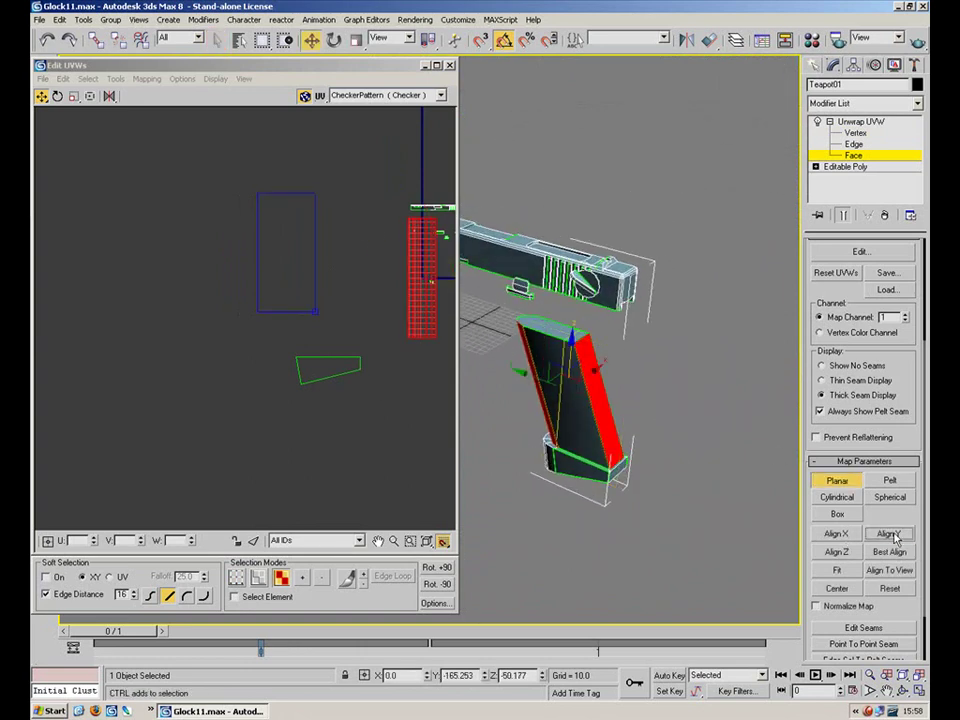
click(838, 482)
Move the mapped strips left of the side face, turn on Select Element, and place the back strip on its right
click(210, 298)
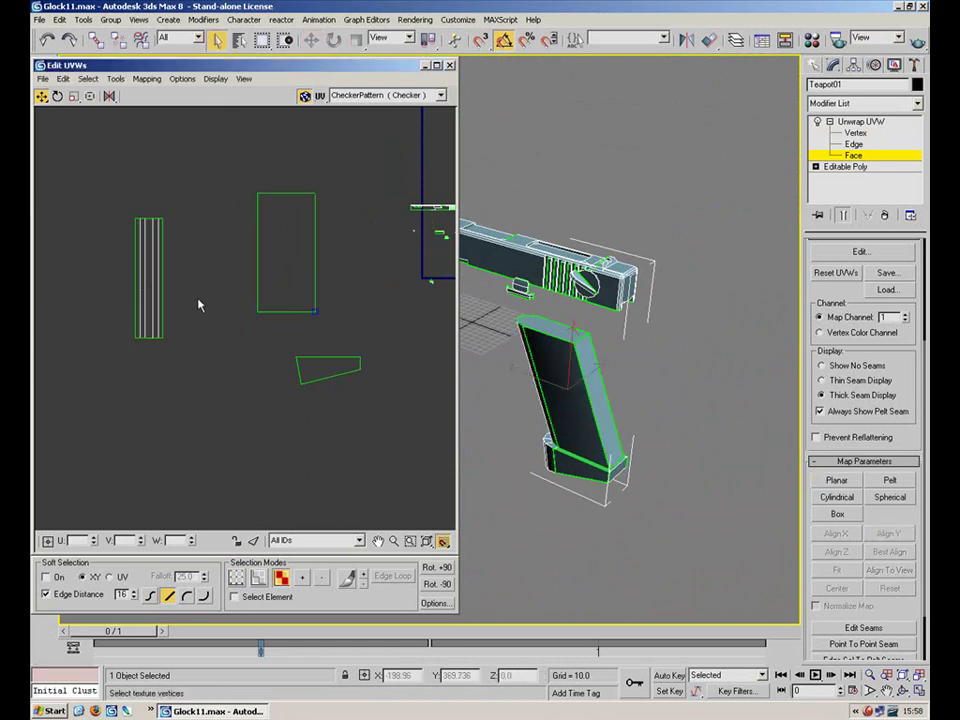
click(272, 597)
click(153, 286)
drag(153, 286, 353, 296)
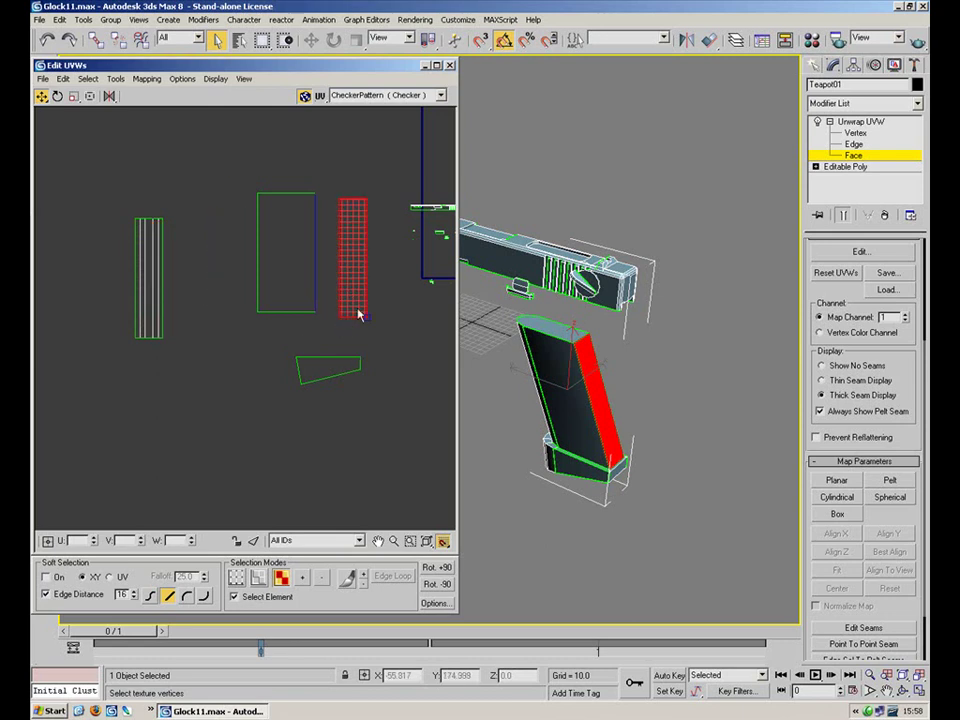
click(240, 268)
Check which edge of the front strip joins the magazine's side face by selecting the shared edge on the model
click(144, 272)
middle_drag(212, 298, 256, 380)
scroll(256, 380, up, 1)
scroll(256, 380, up, 1)
key(2)
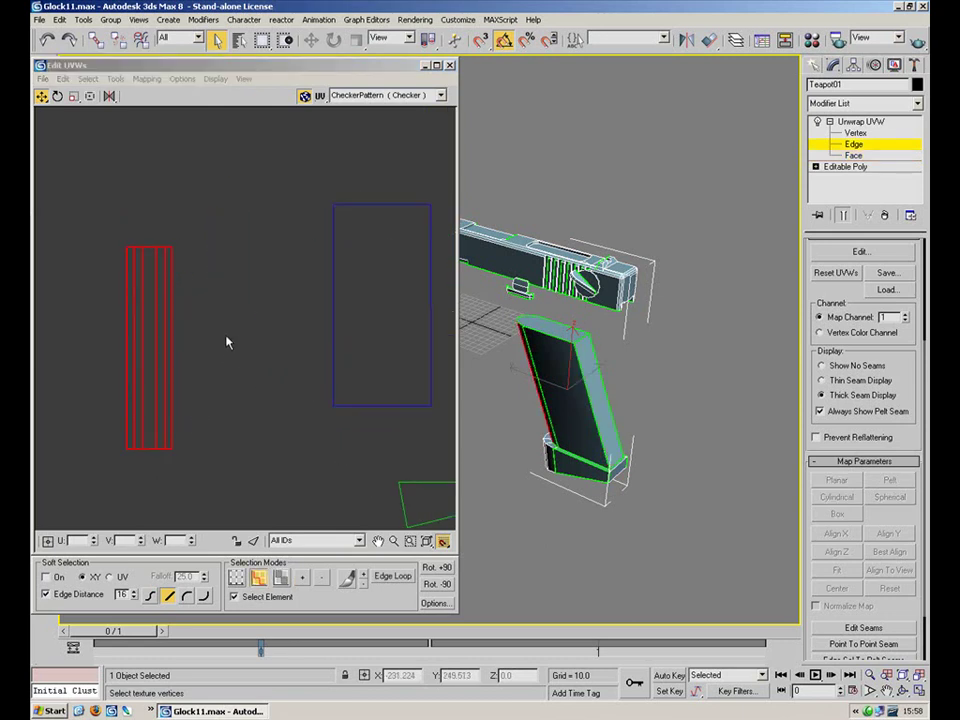
click(335, 285)
click(324, 330)
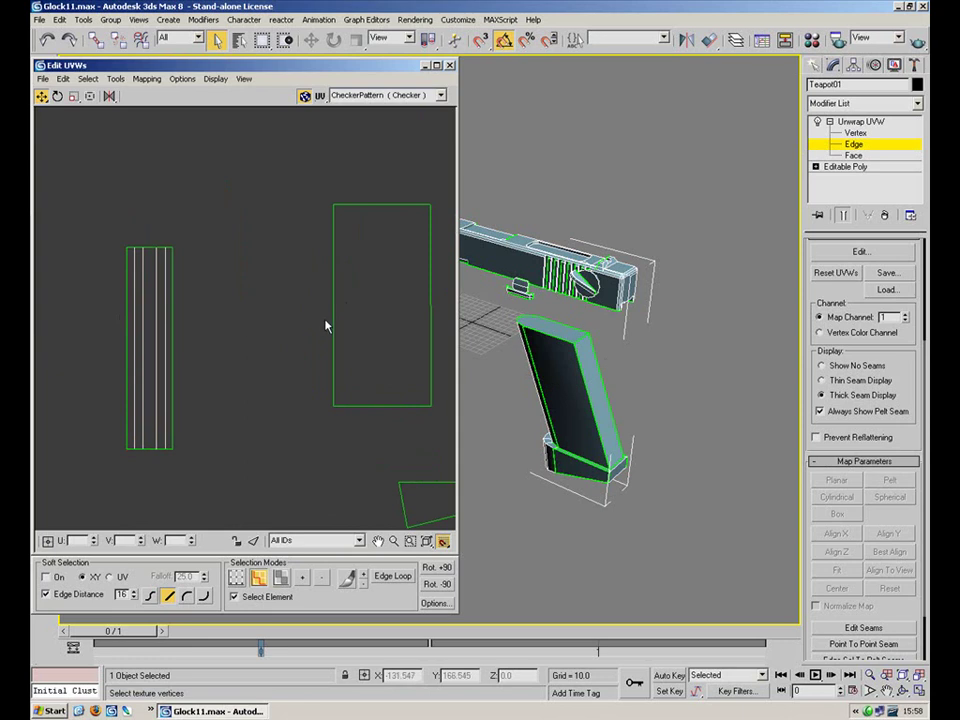
click(333, 319)
mouse_move(511, 357)
alt+middle_down()
mouse_move(611, 313)
mouse_move(679, 336)
mouse_move(691, 360)
mouse_move(657, 337)
mouse_move(638, 349)
mouse_move(544, 349)
mouse_move(619, 362)
mouse_move(519, 335)
alt+middle_up()
scroll(691, 360, up, 4)
click(604, 377)
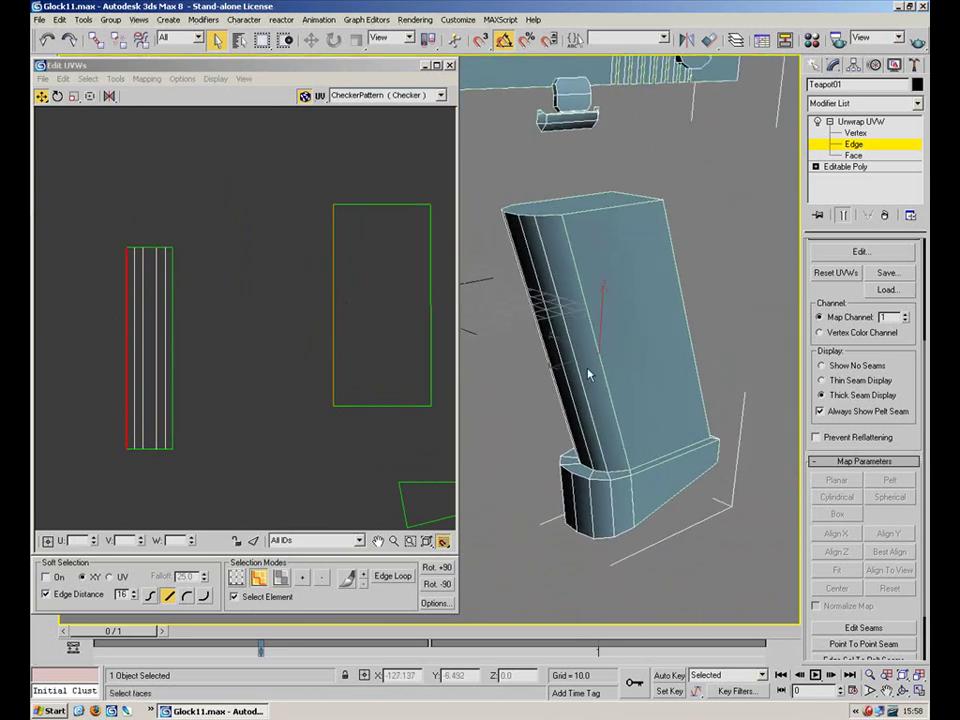
alt+middle_drag(531, 343, 414, 281)
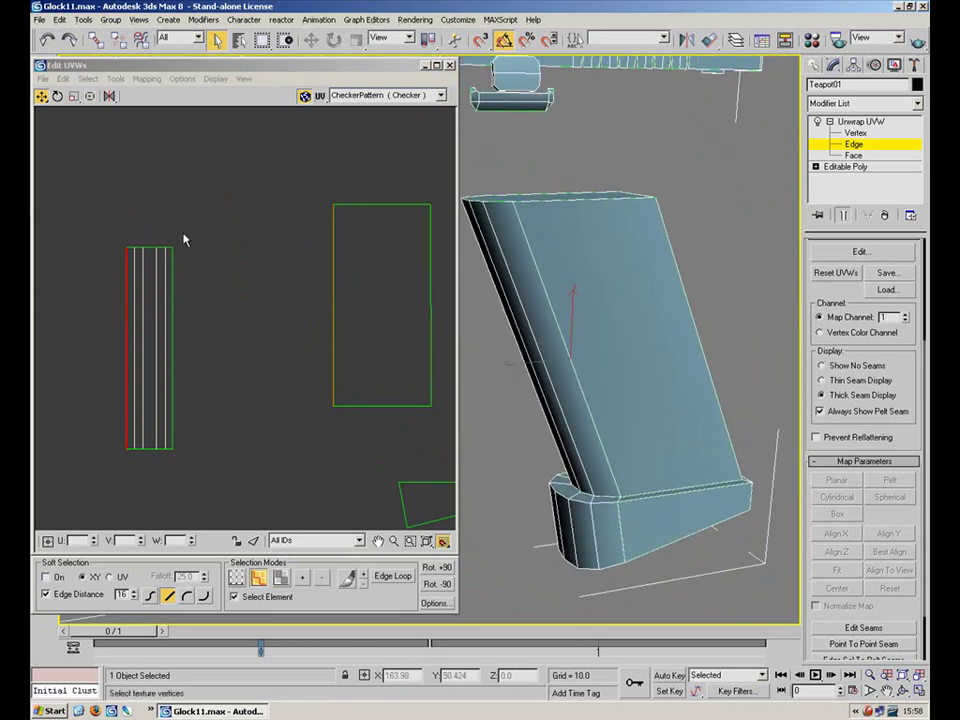
Mirror the magazine's front strip horizontally so its shared edge faces the side face, and check the match with a corner vertex
drag(228, 312, 75, 335)
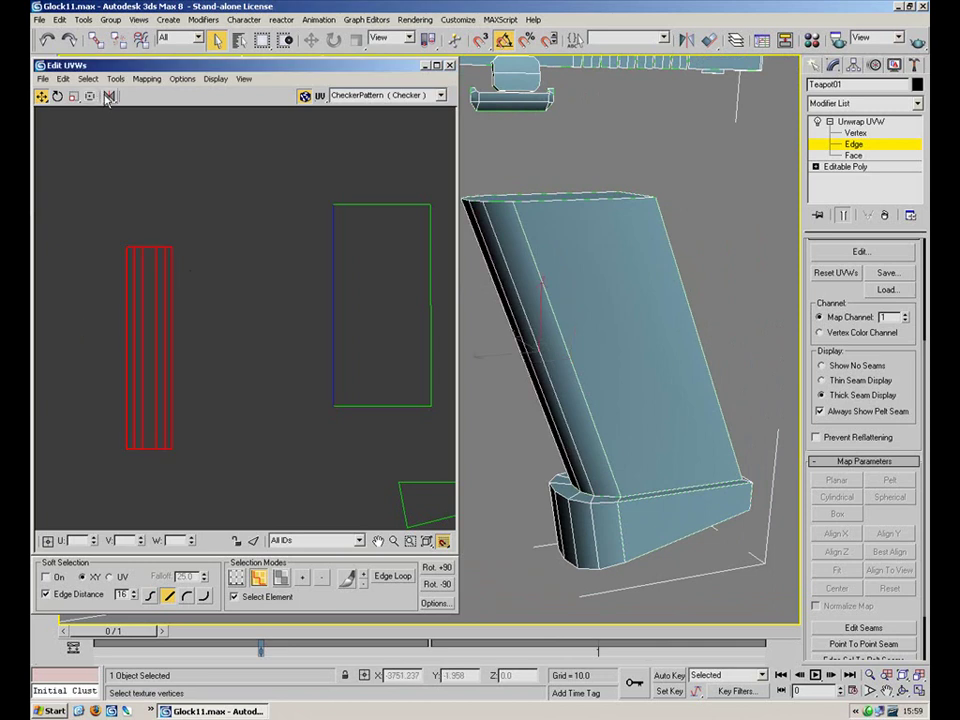
click(581, 397)
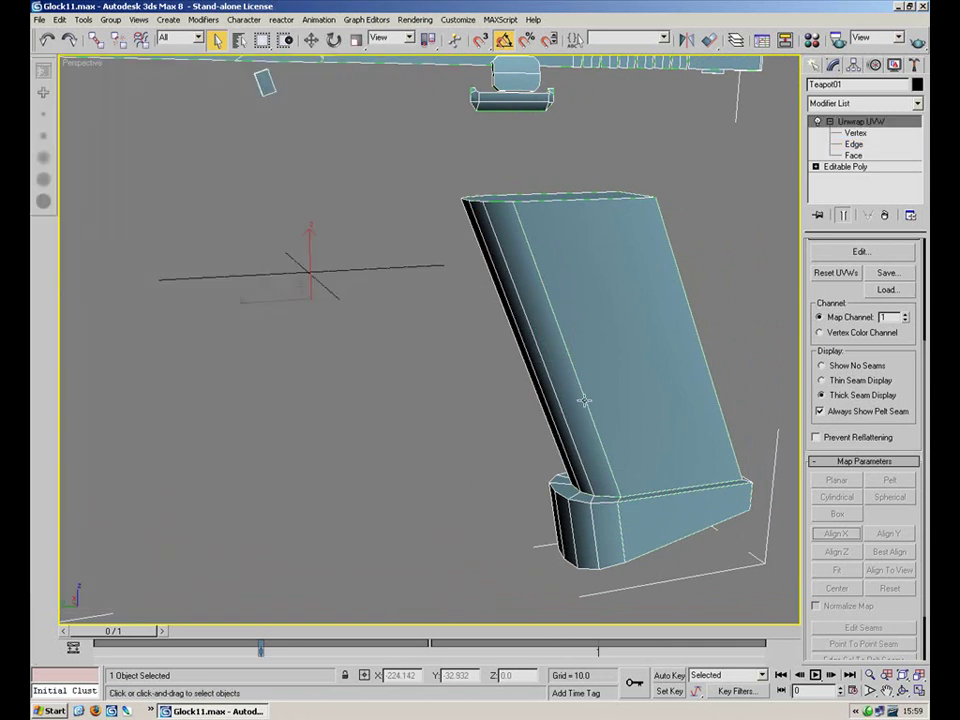
key(1)
click(366, 304)
key(2)
click(577, 383)
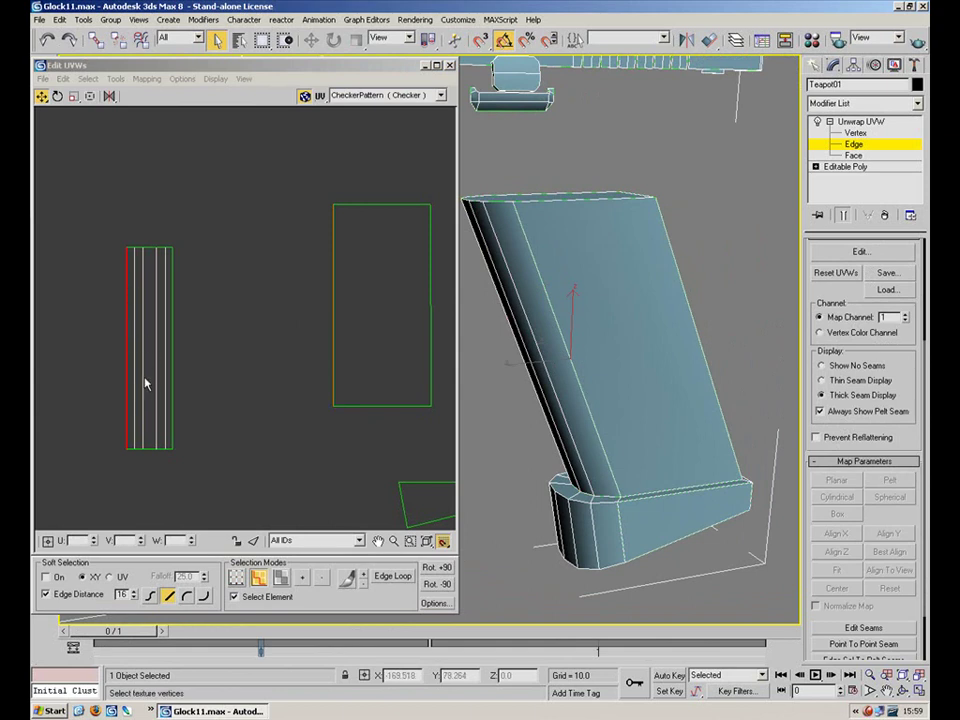
drag(216, 223, 85, 455)
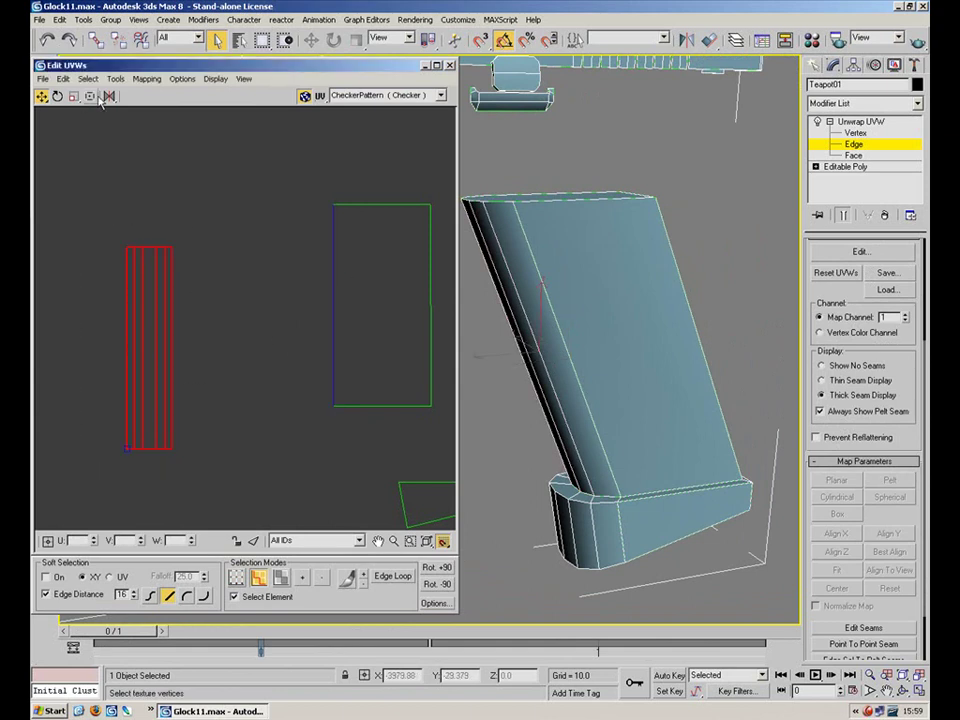
key(1)
key(3)
click(514, 201)
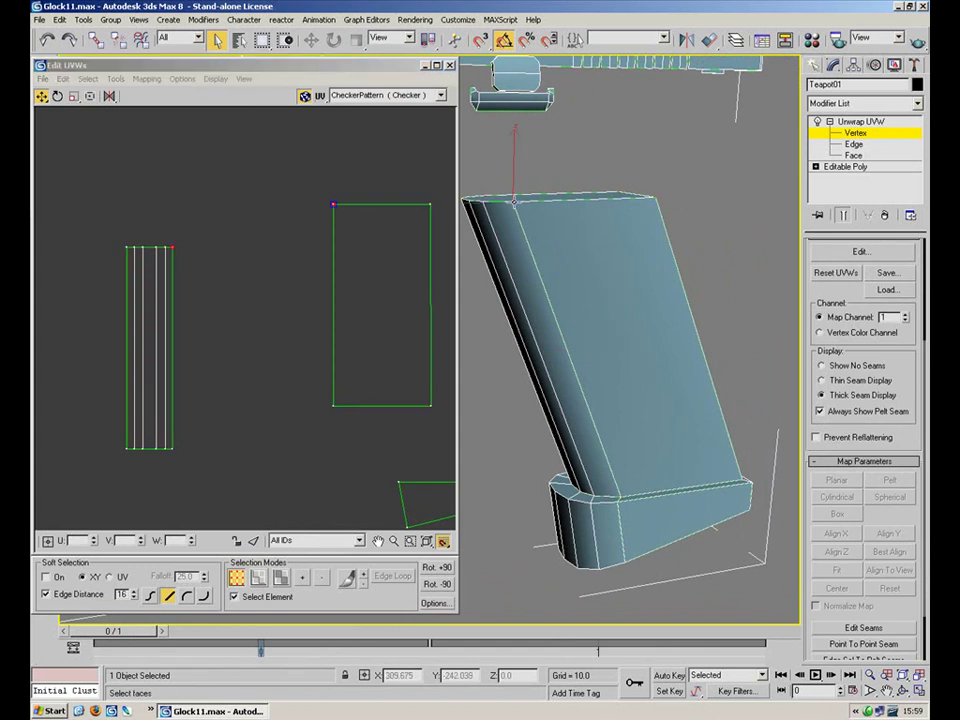
Stitch the front strip to the side face along their shared edge, with bias 0.0, Align Clusters on and Scale Clusters off
key(2)
drag(362, 276, 291, 303)
click(327, 275)
click(332, 280)
click(116, 78)
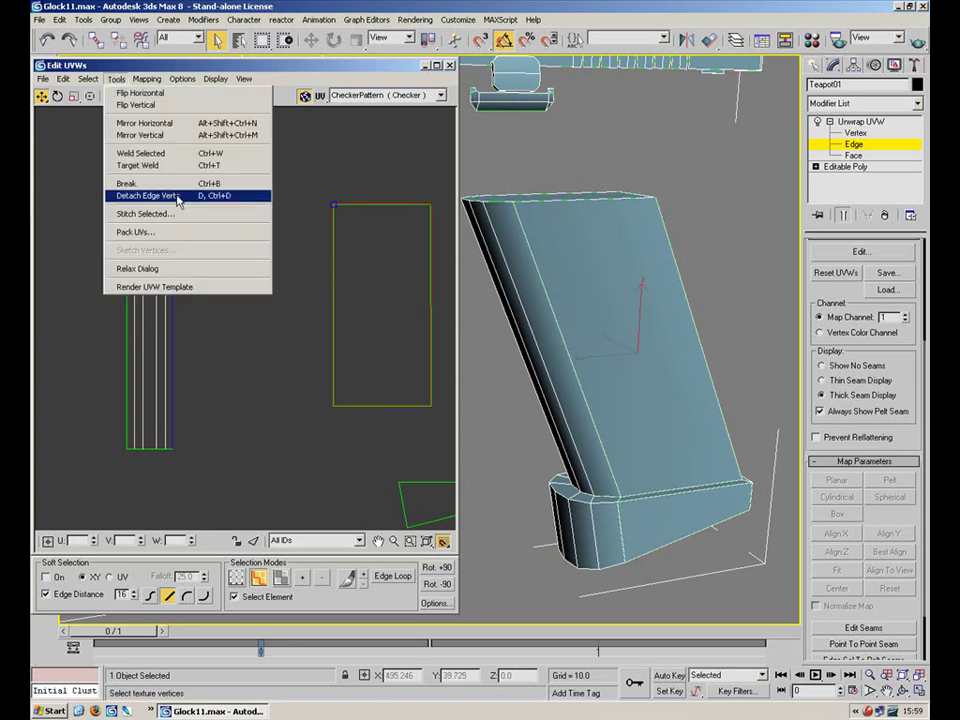
click(180, 215)
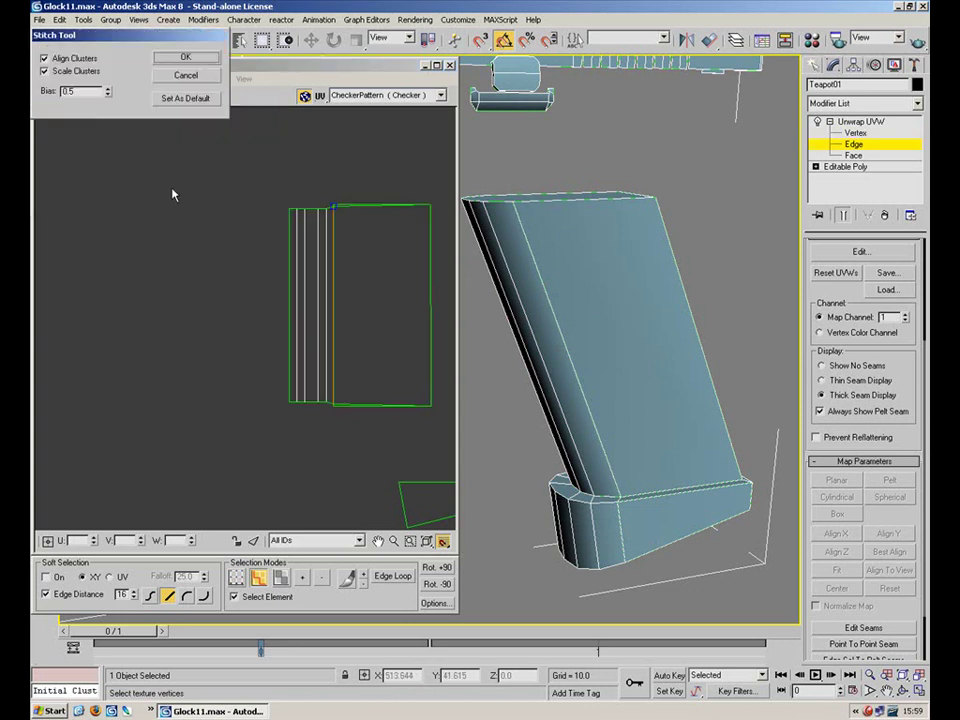
right_click(108, 91)
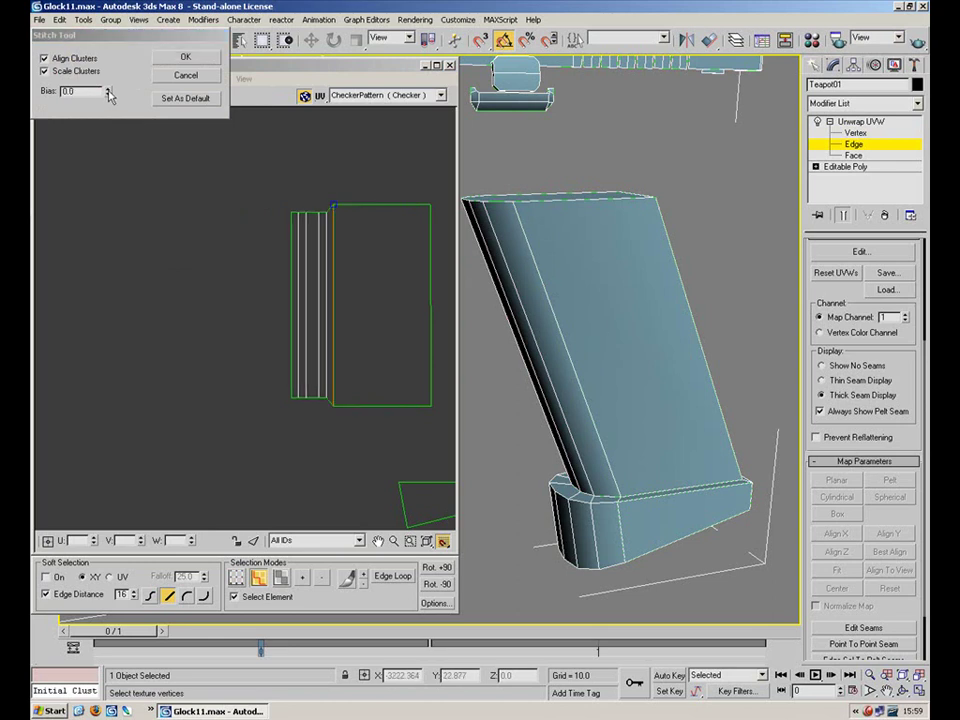
click(45, 58)
click(77, 71)
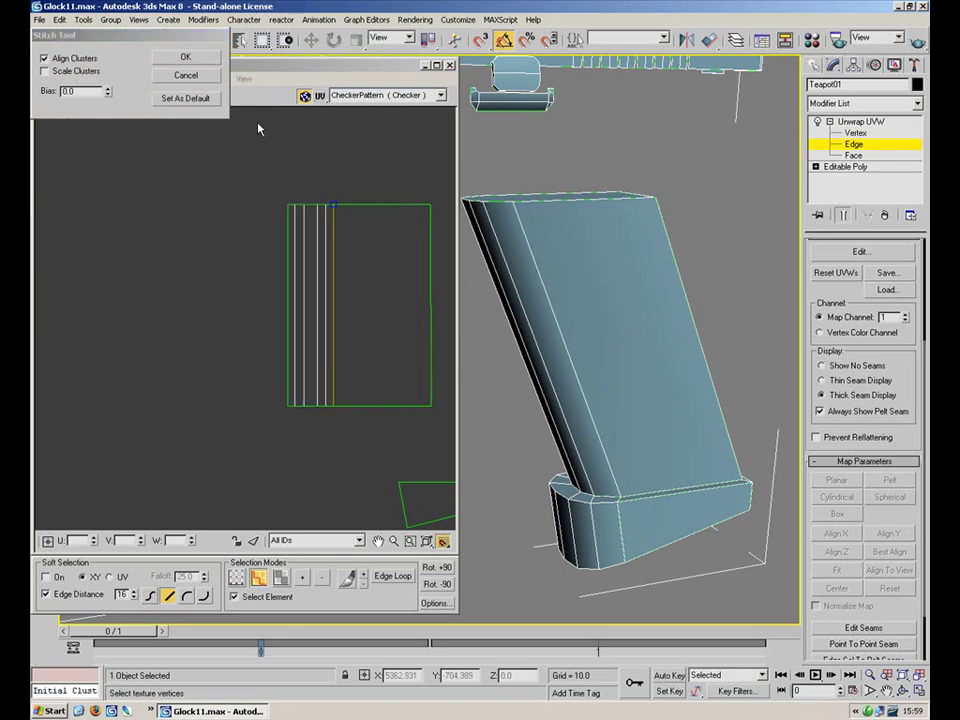
click(160, 56)
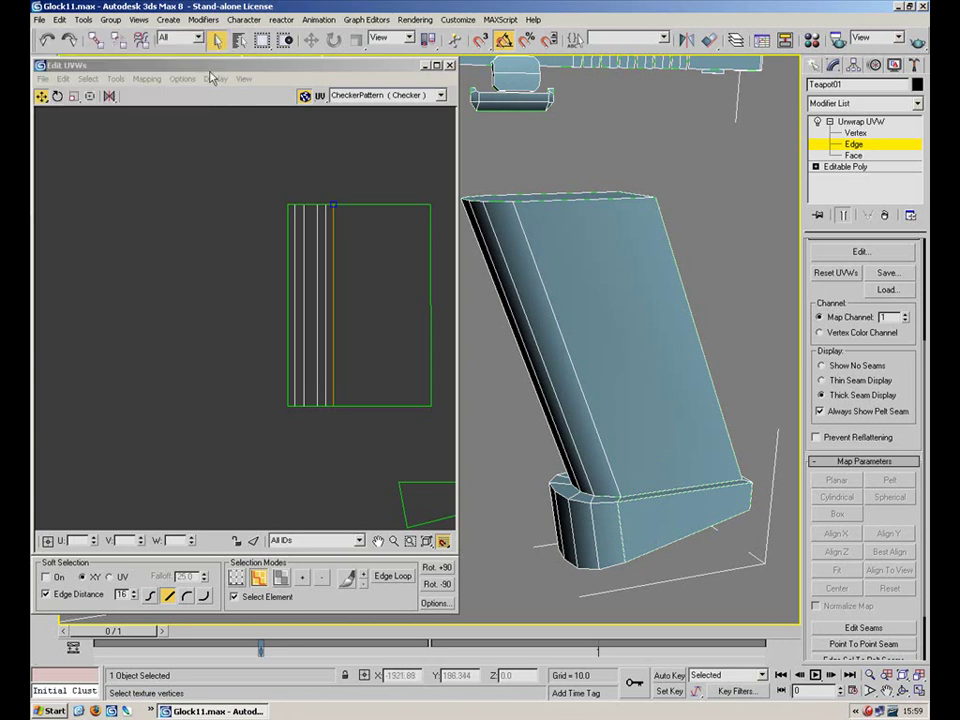
Check on the model which edge and top corner of the magazine's back strip meet the side face
scroll(298, 204, up, 3)
middle_drag(307, 304, 234, 213)
scroll(224, 243, down, 1)
click(381, 285)
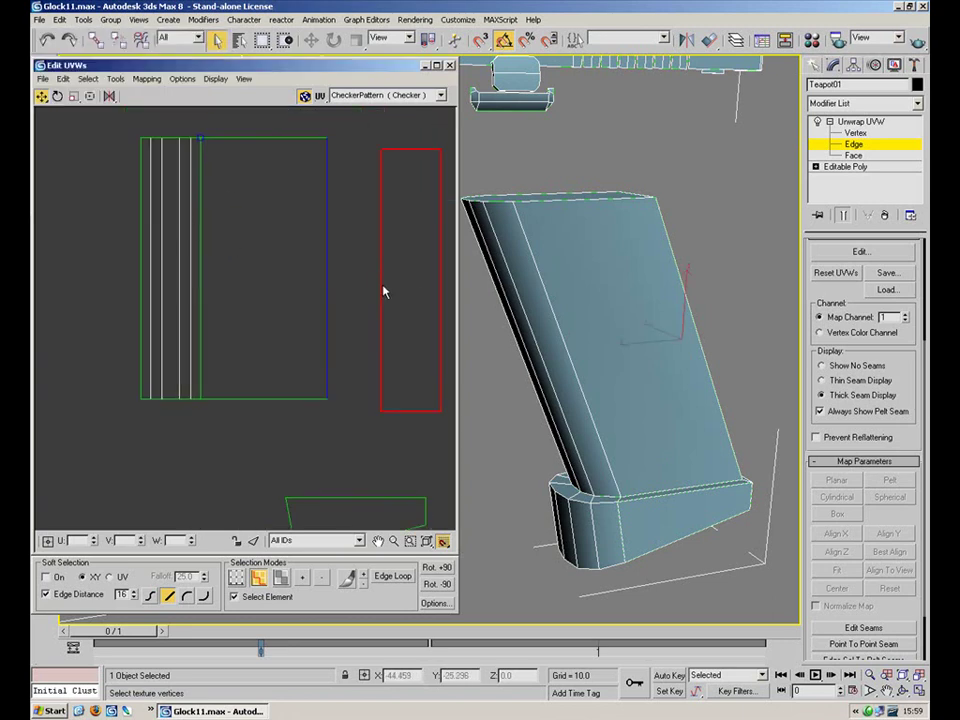
scroll(548, 306, up, 5)
key(2)
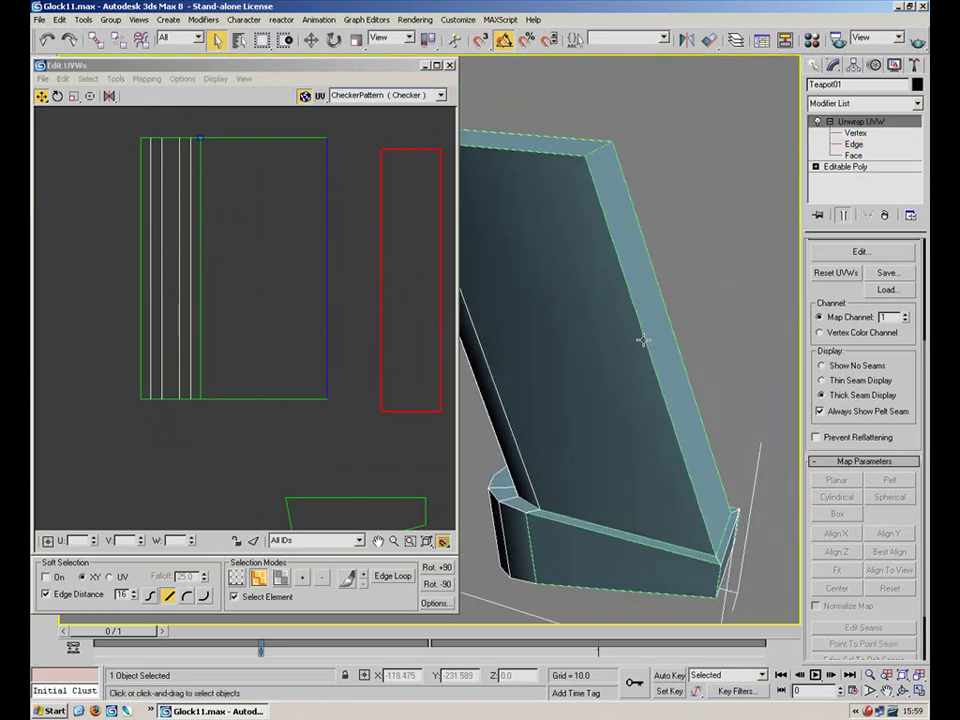
click(643, 339)
click(872, 257)
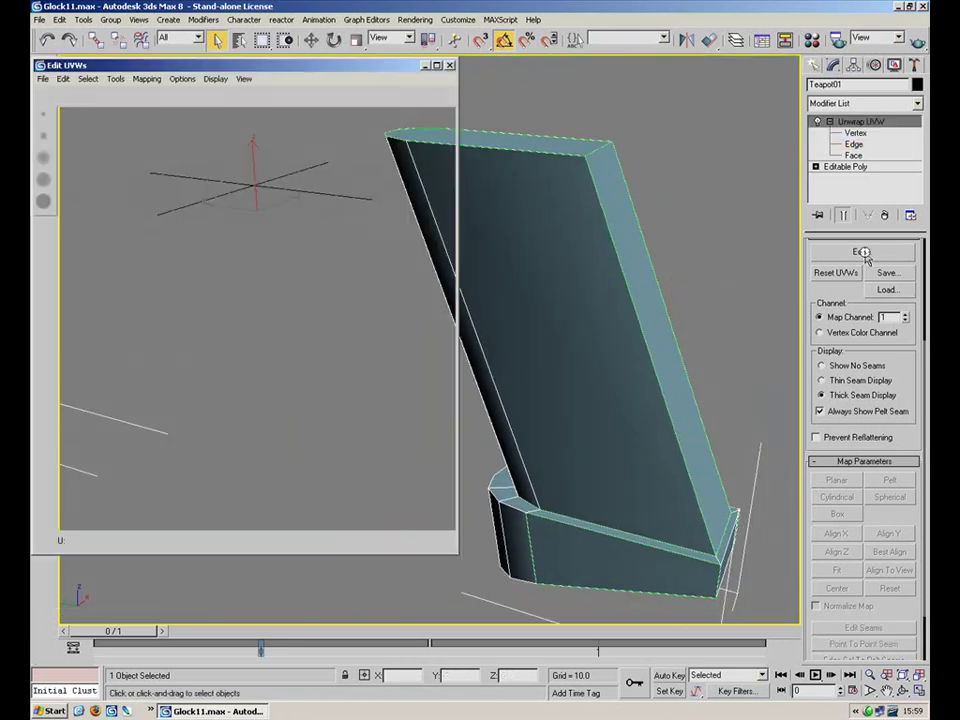
click(853, 146)
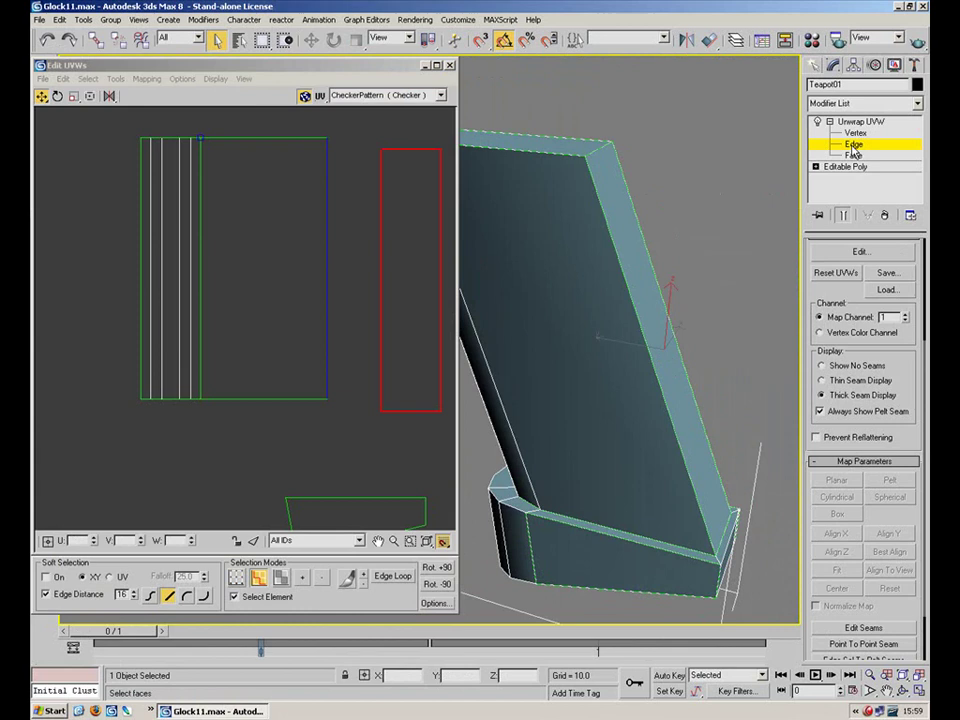
click(641, 334)
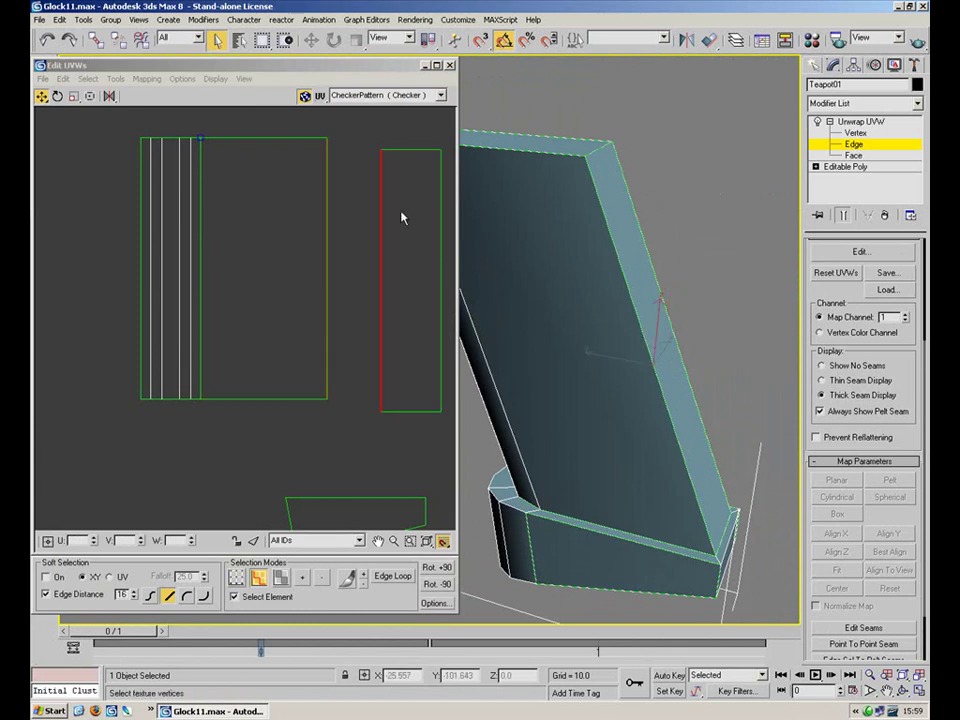
key(1)
drag(390, 140, 377, 156)
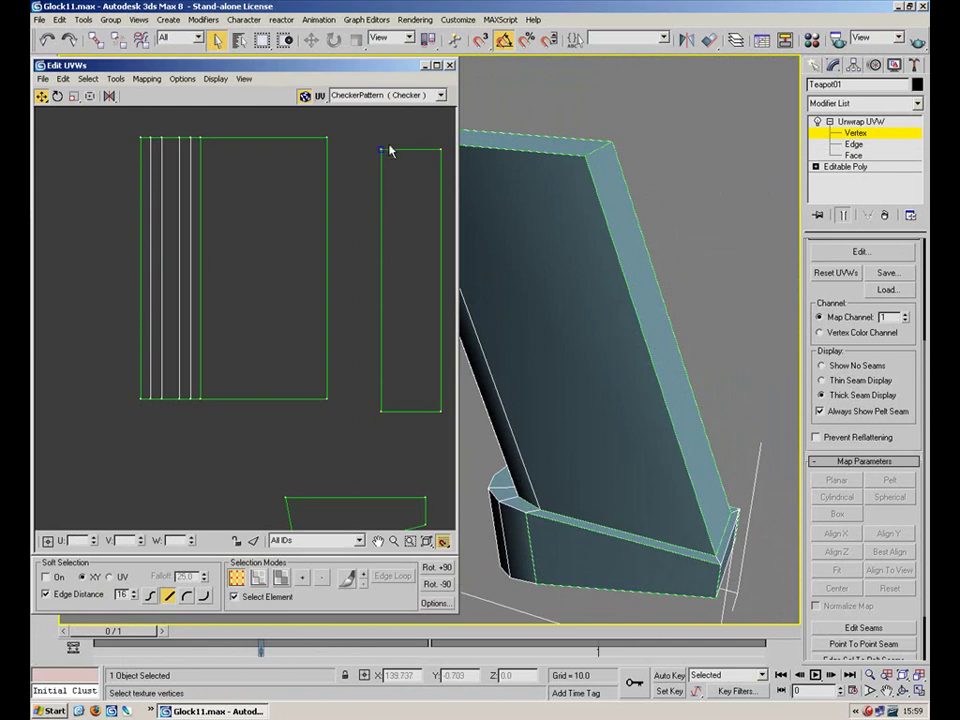
click(585, 153)
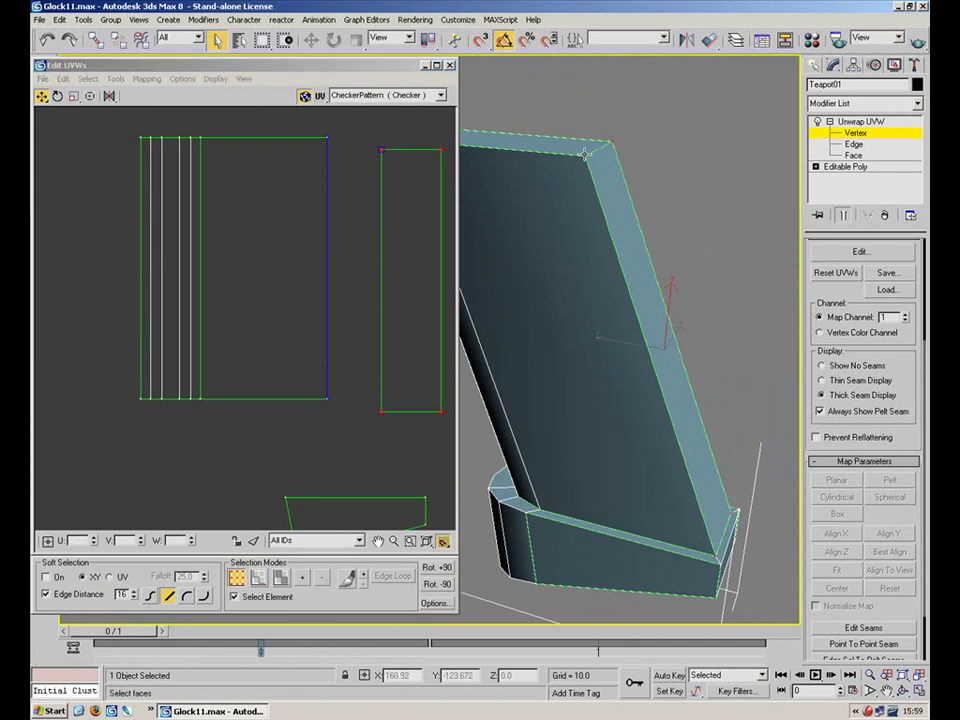
key(2)
click(327, 193)
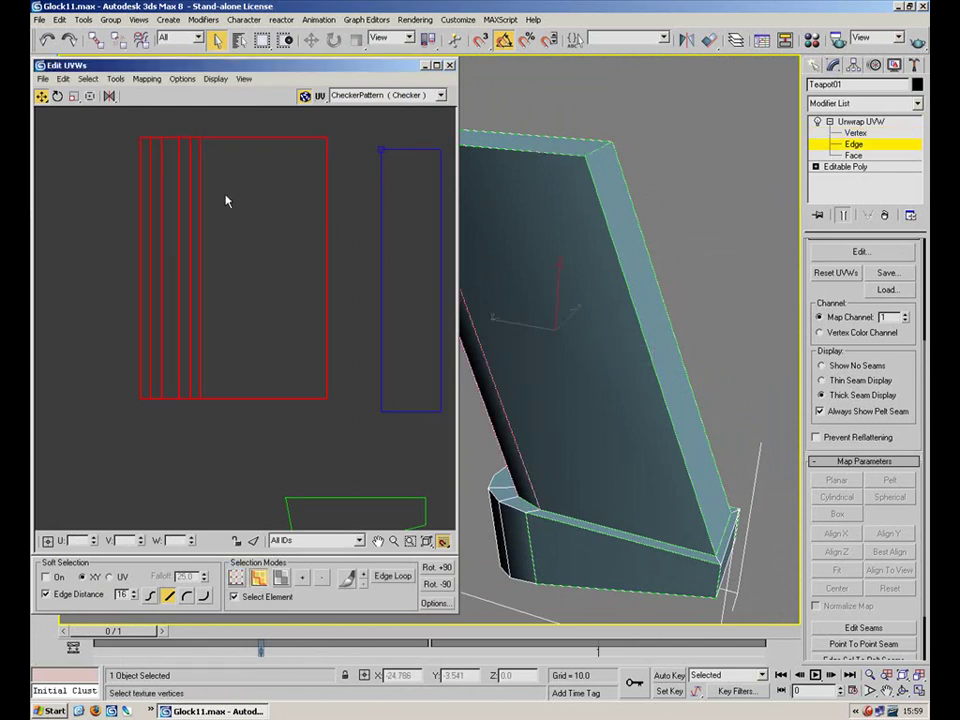
click(653, 343)
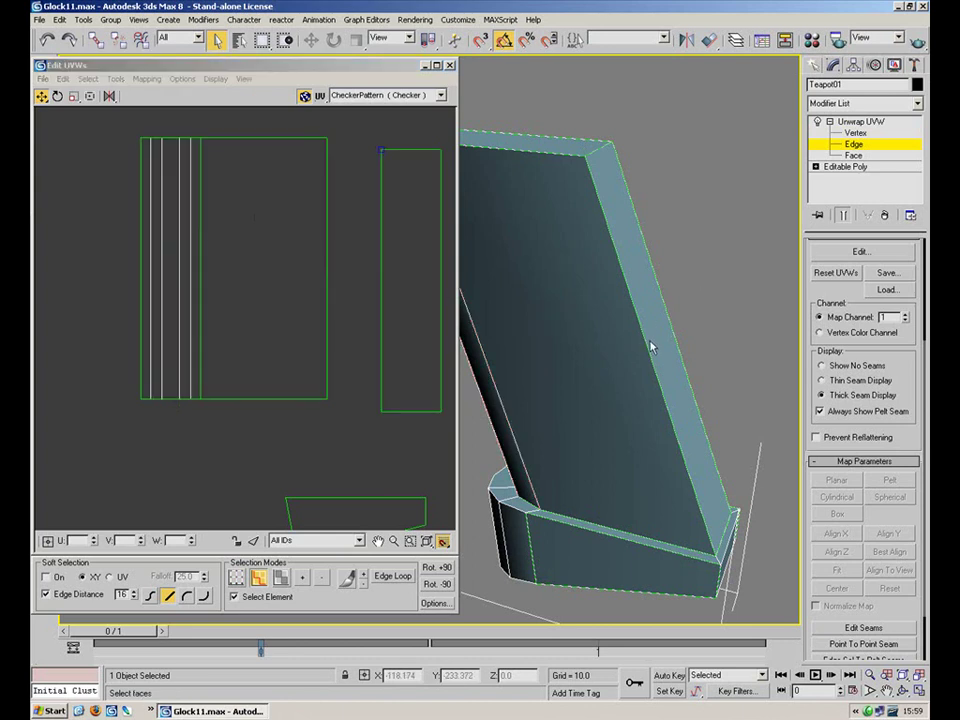
click(116, 78)
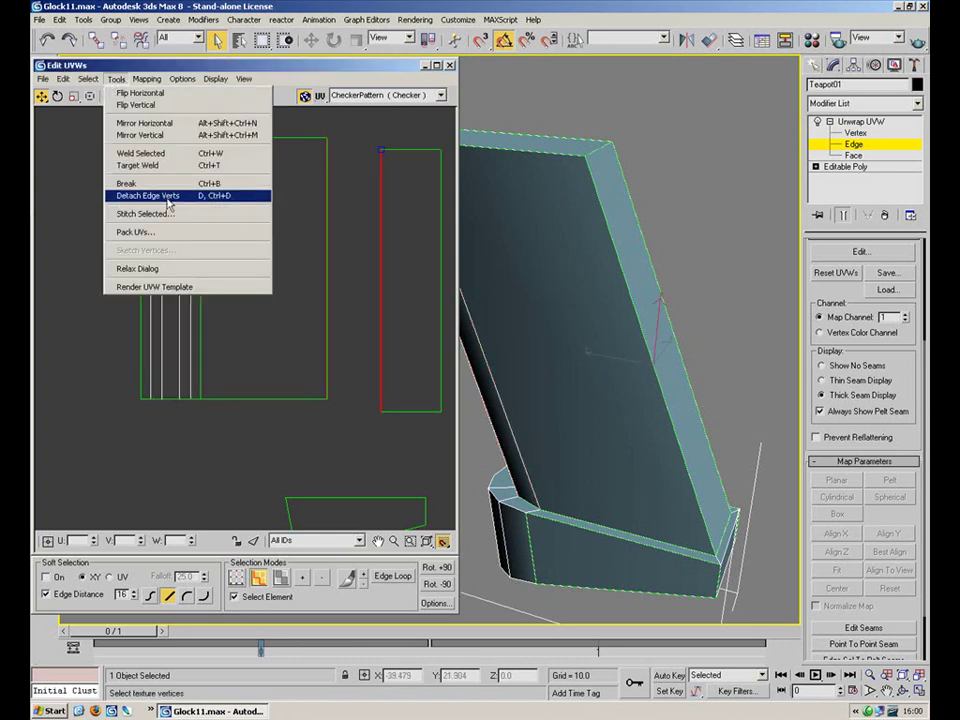
click(150, 212)
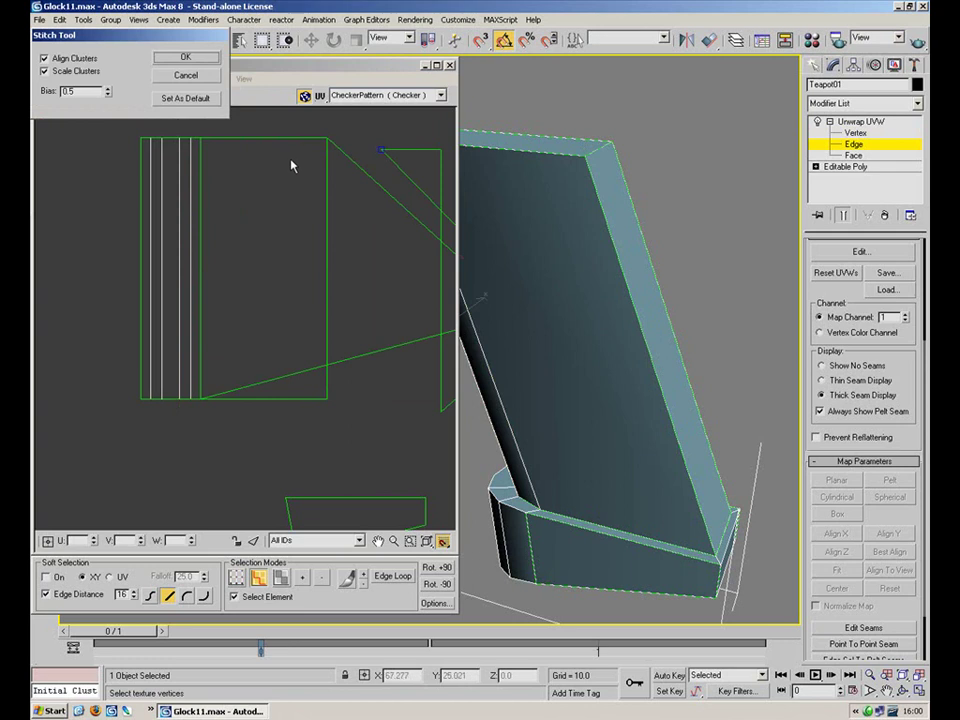
click(197, 77)
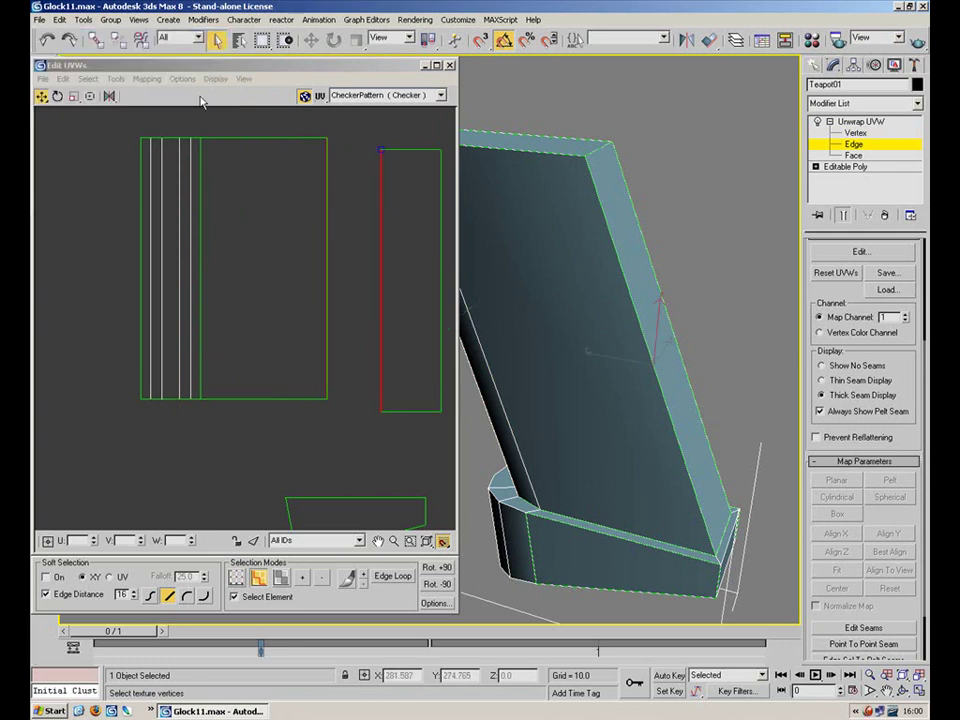
Try to stitch the magazine's back strip to the side face from their shared top corner vertex, with bias 0.0
click(326, 248)
click(327, 241)
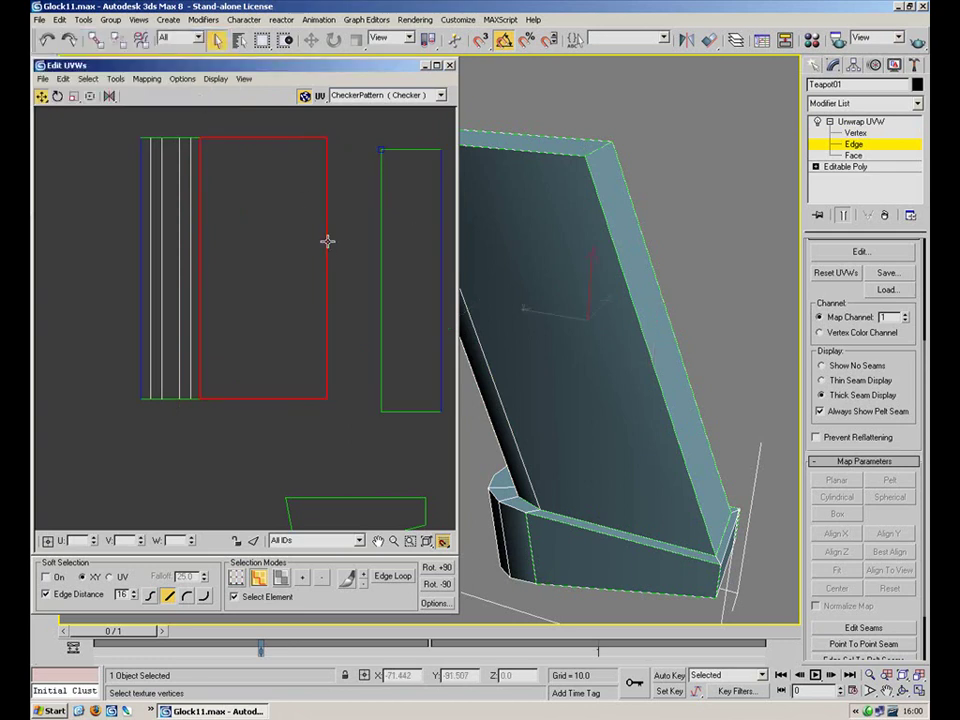
click(649, 349)
click(350, 311)
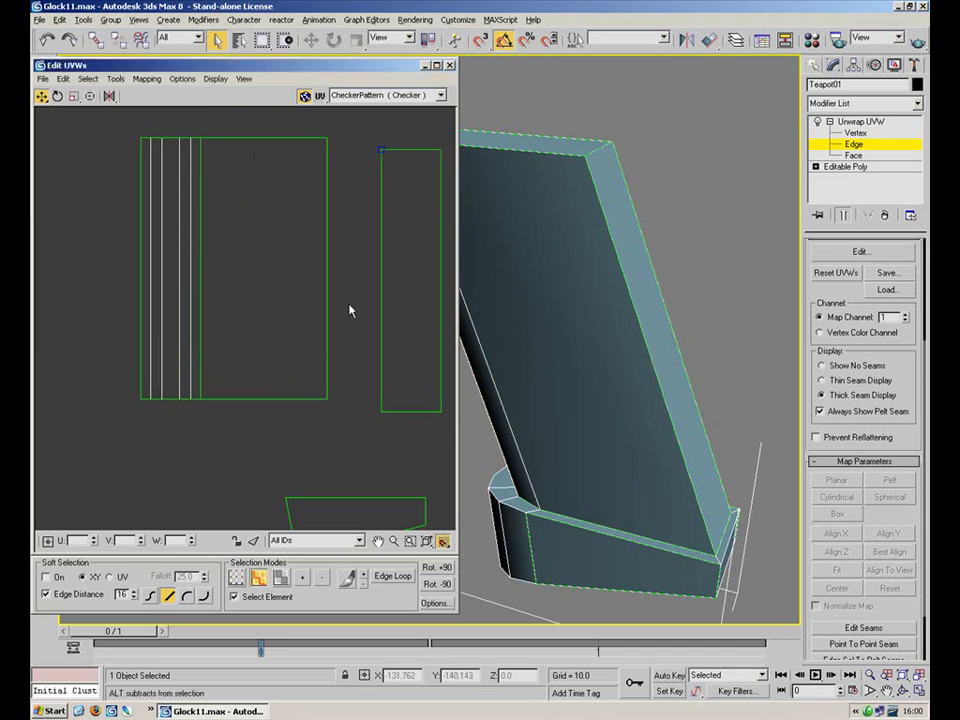
click(116, 78)
click(167, 214)
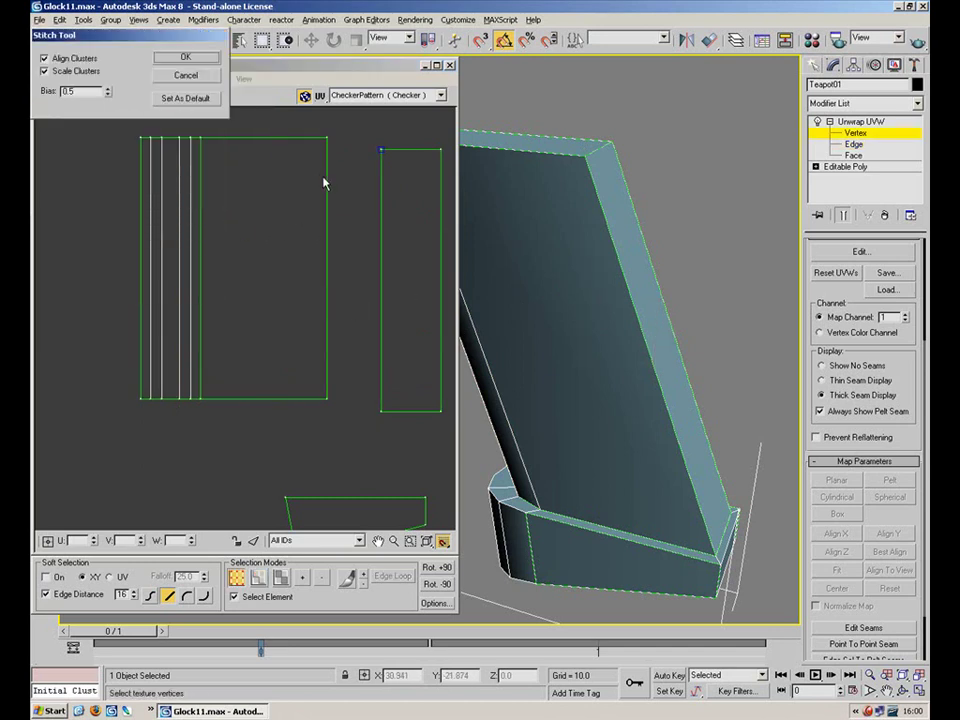
right_click(109, 93)
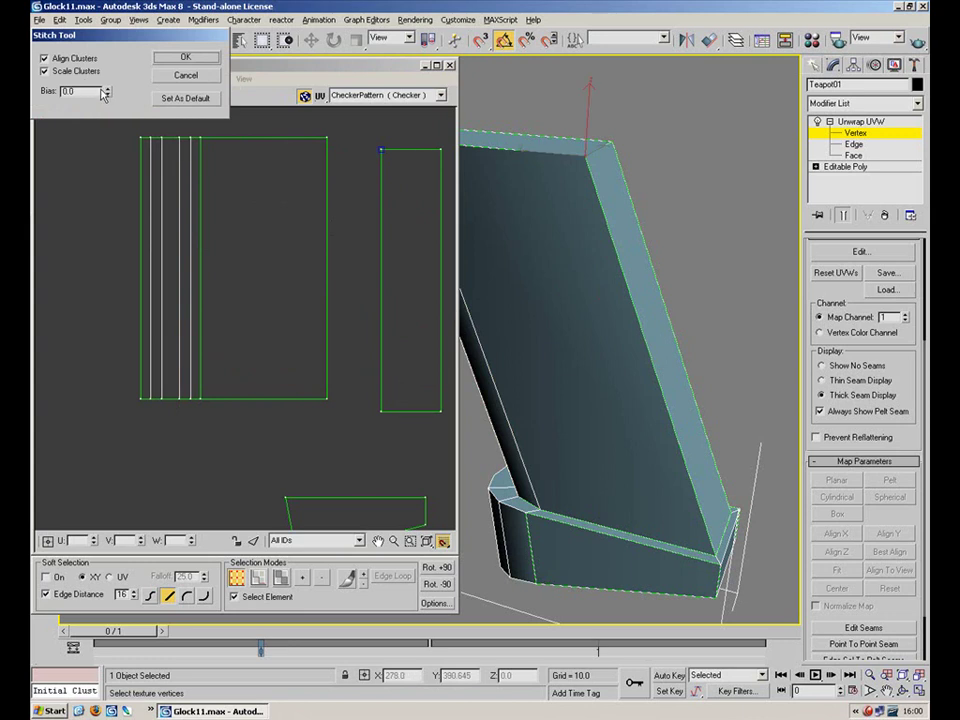
click(58, 58)
click(160, 58)
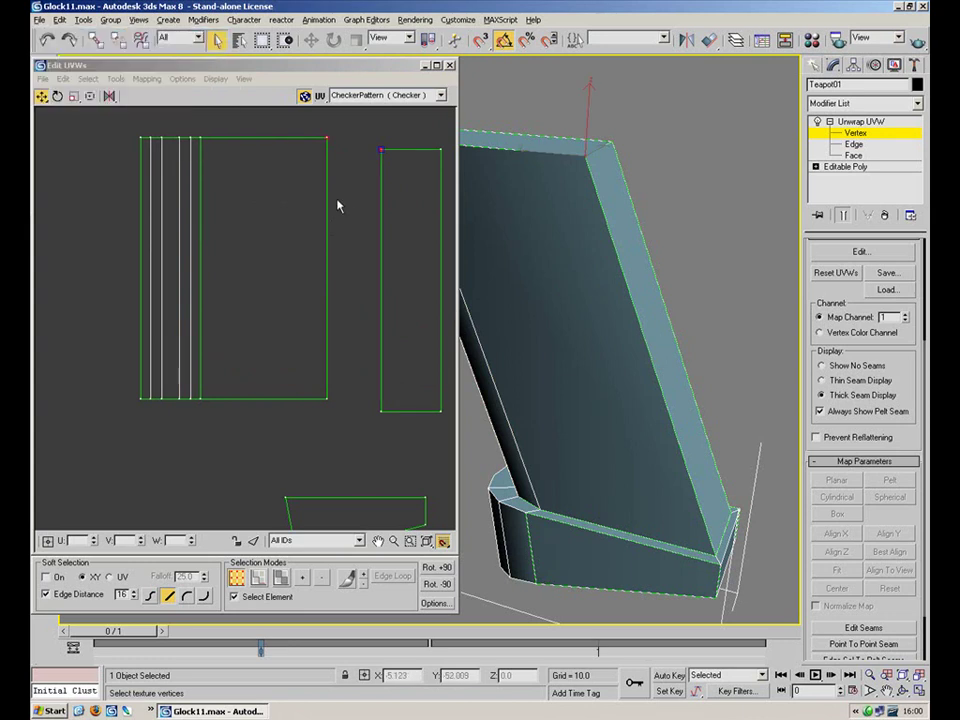
Try to select only the side face's long edge that it shares with the magazine's back strip
key(2)
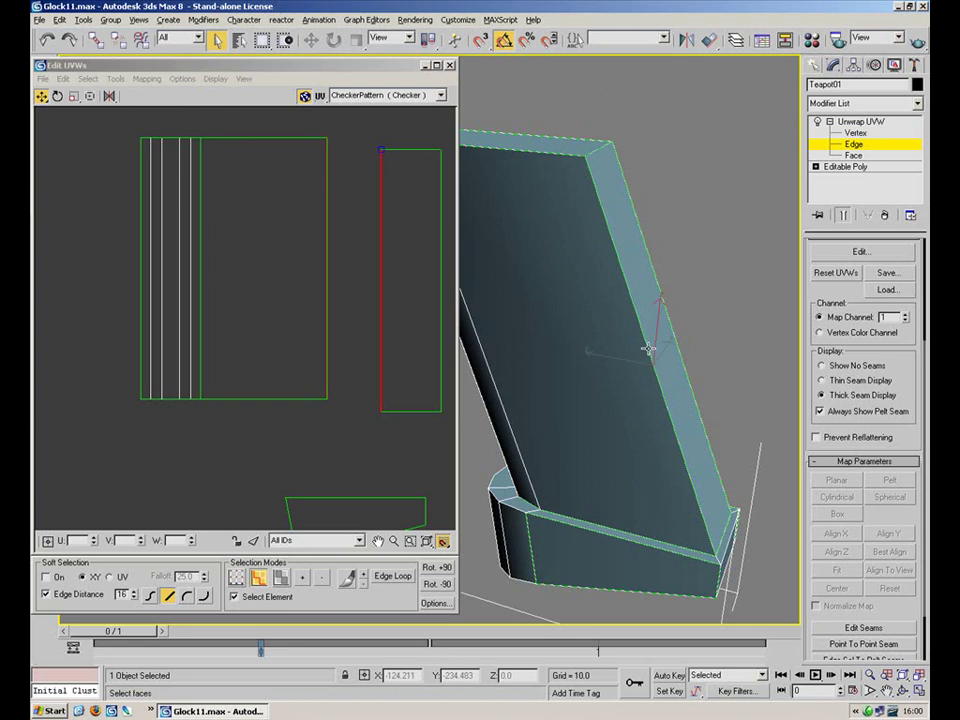
click(362, 291)
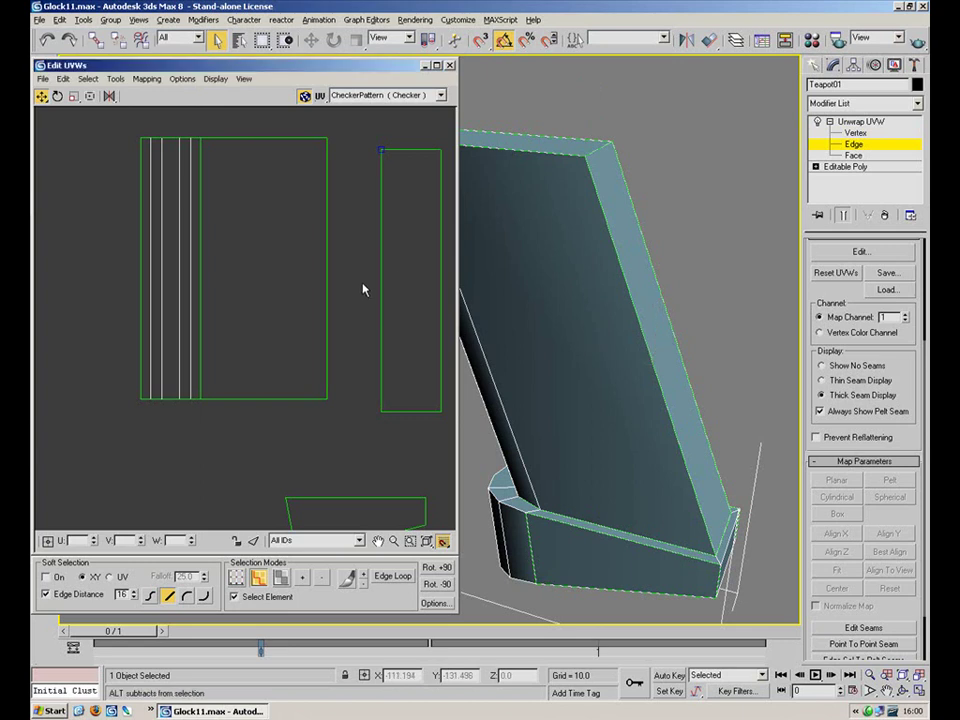
click(649, 354)
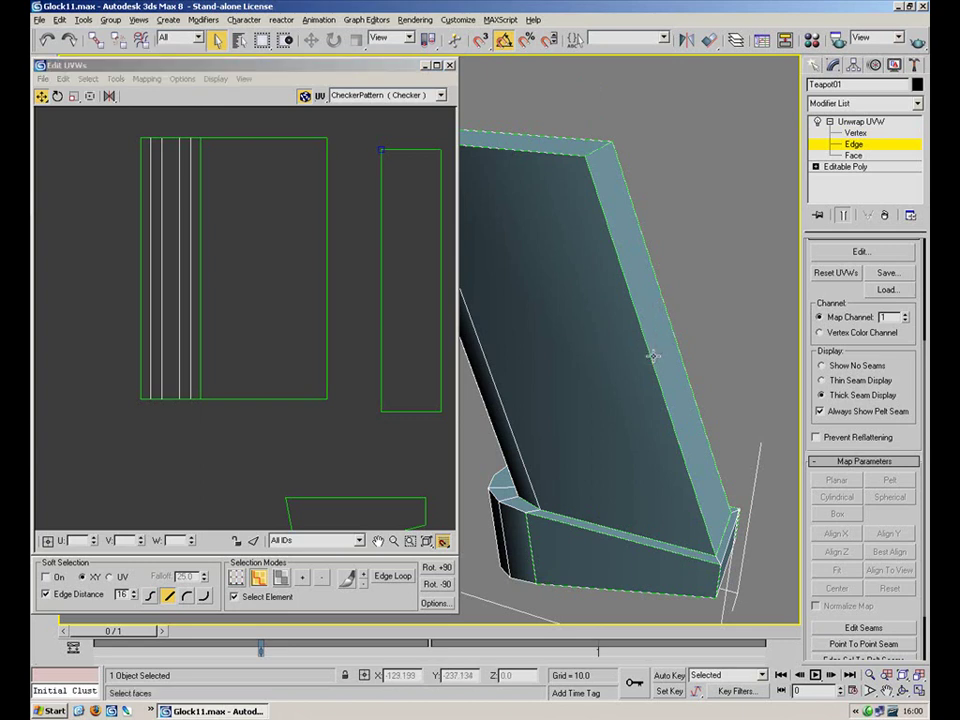
click(389, 281)
click(327, 279)
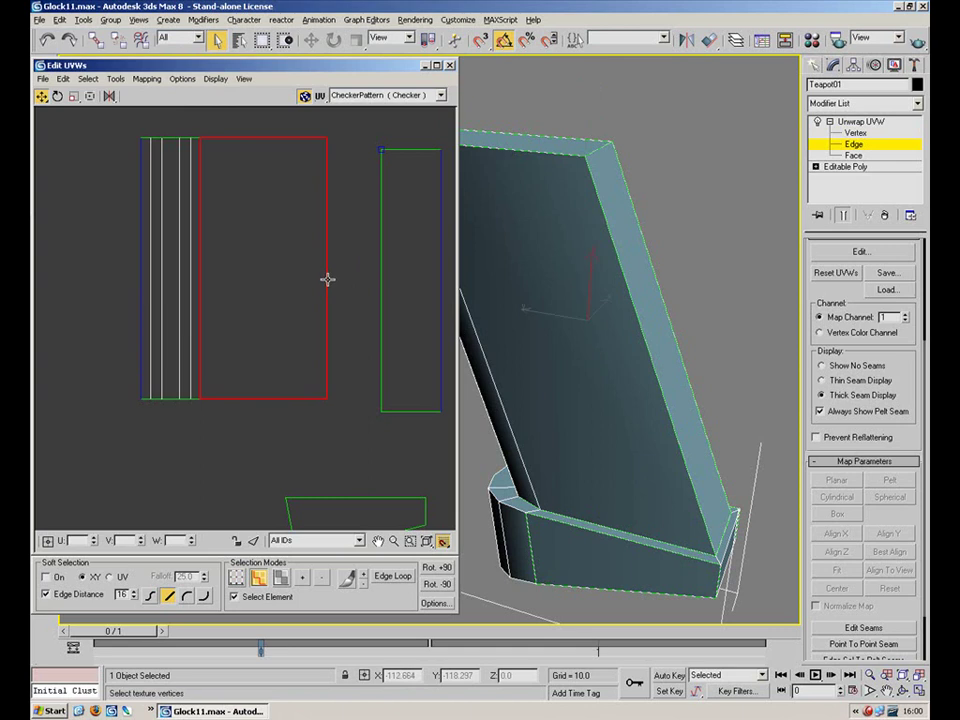
click(337, 279)
click(327, 277)
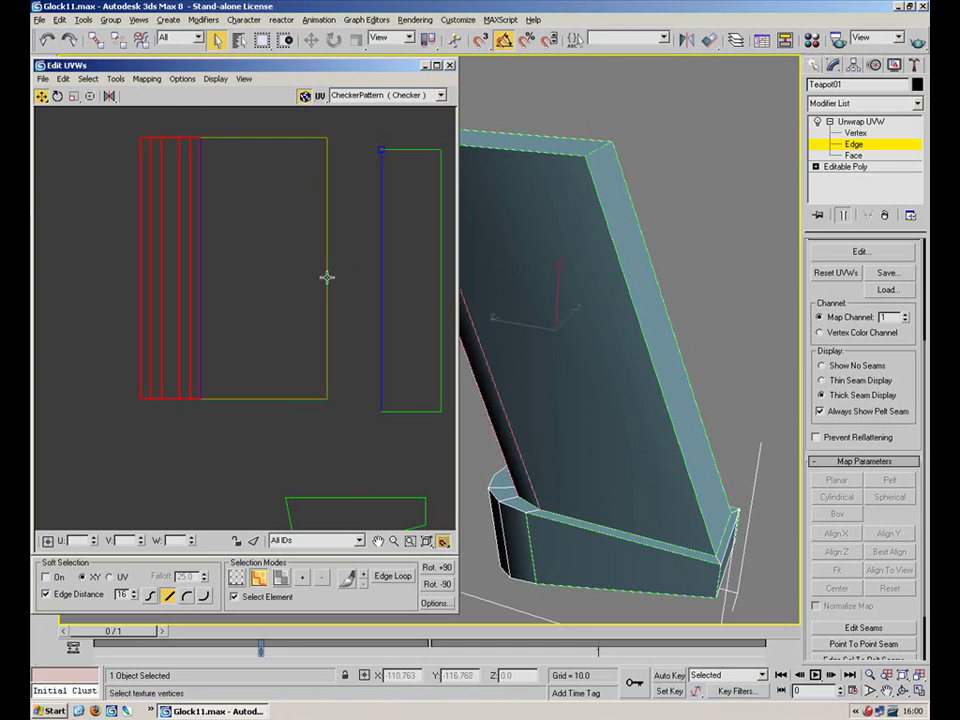
Turn off Select Element and stitch the back strip to the side face along their shared edge, with bias 0.0 and Scale Clusters off
click(276, 590)
click(333, 334)
click(327, 327)
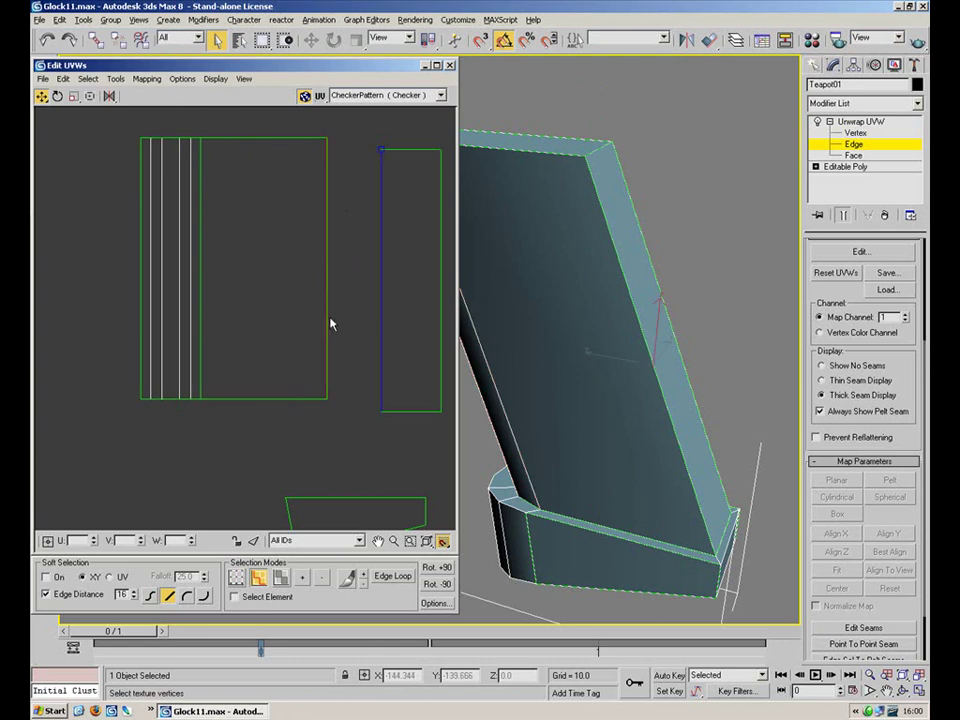
click(117, 78)
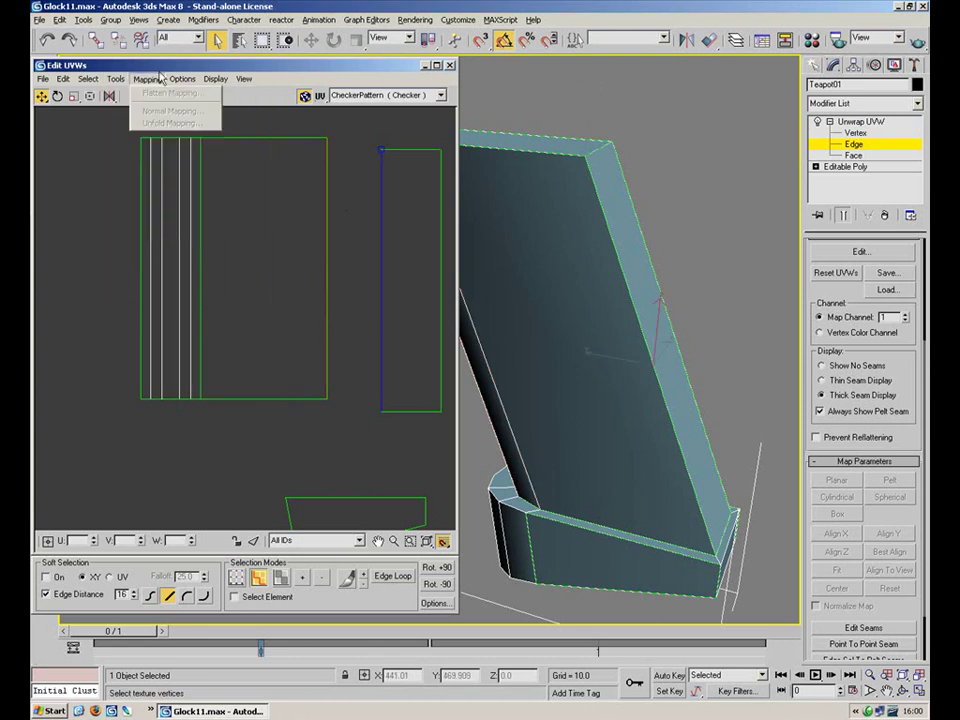
click(180, 213)
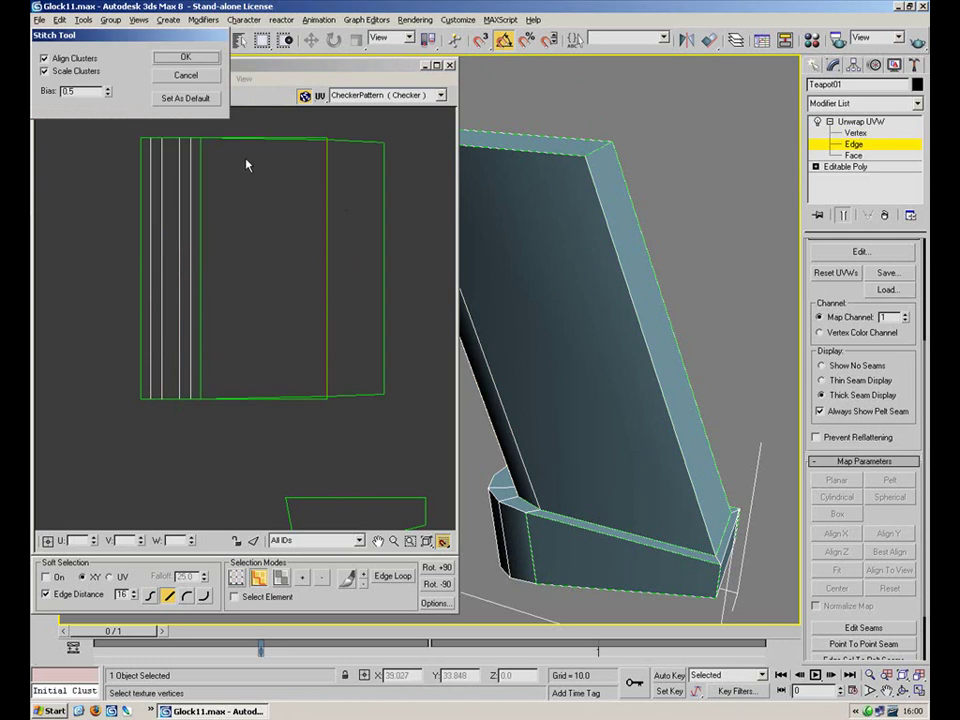
right_click(107, 92)
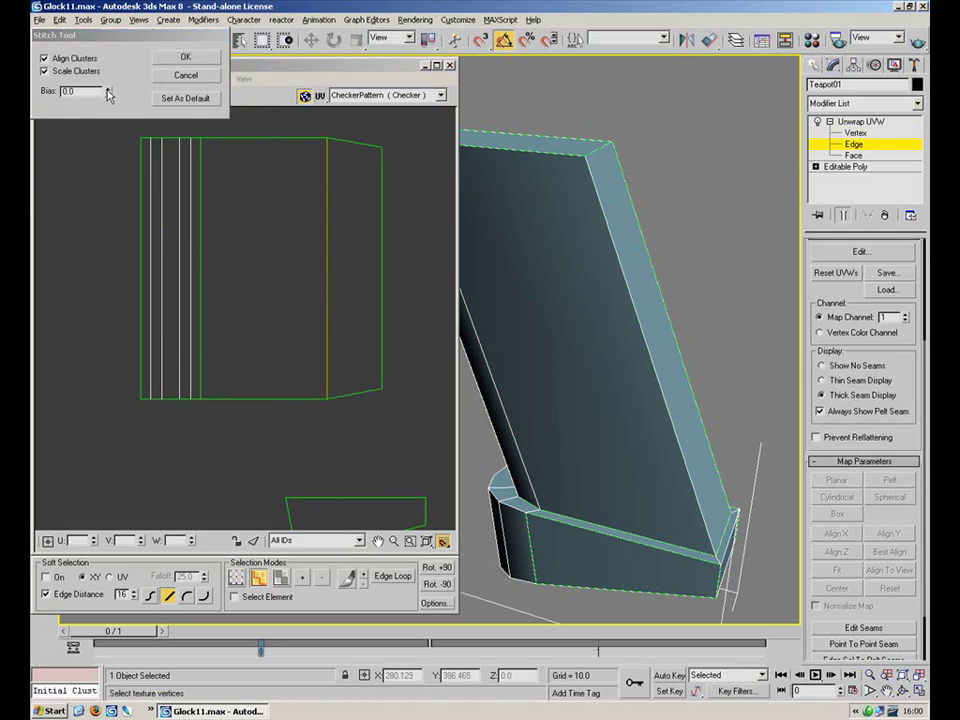
click(78, 71)
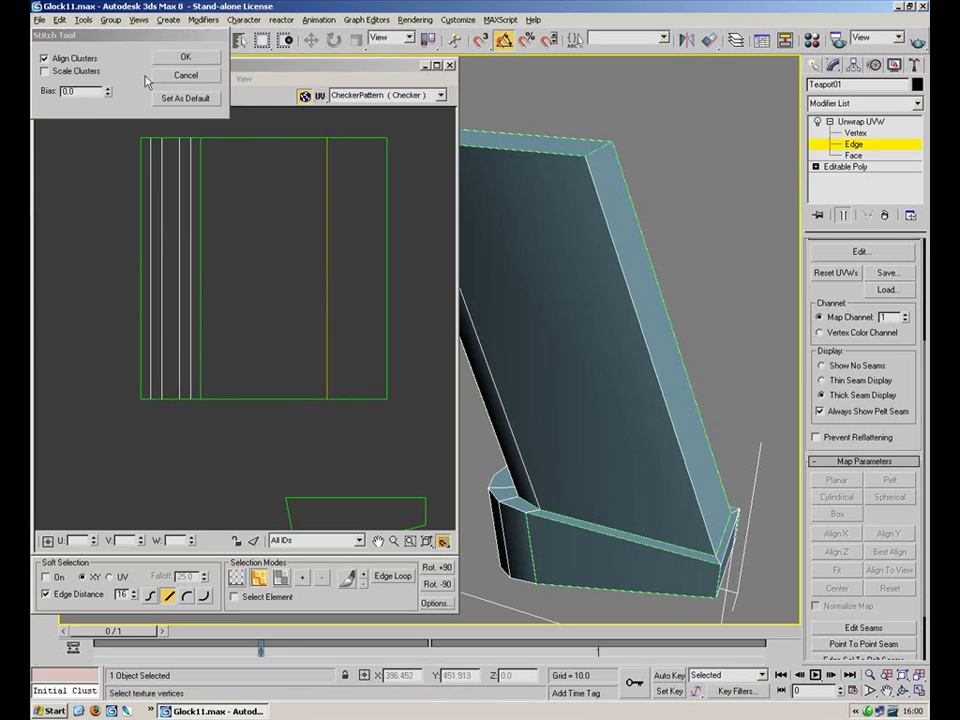
click(186, 58)
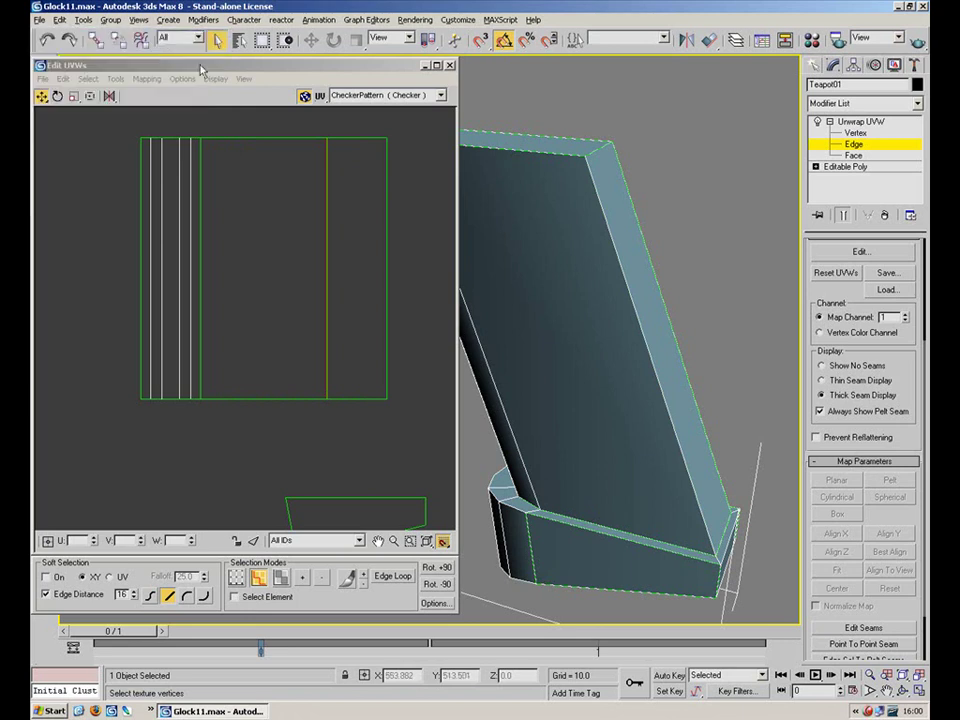
Move the magazine base's side piece so it sits beneath the stitched magazine body in the UV layout
scroll(370, 270, down, 4)
click(336, 326)
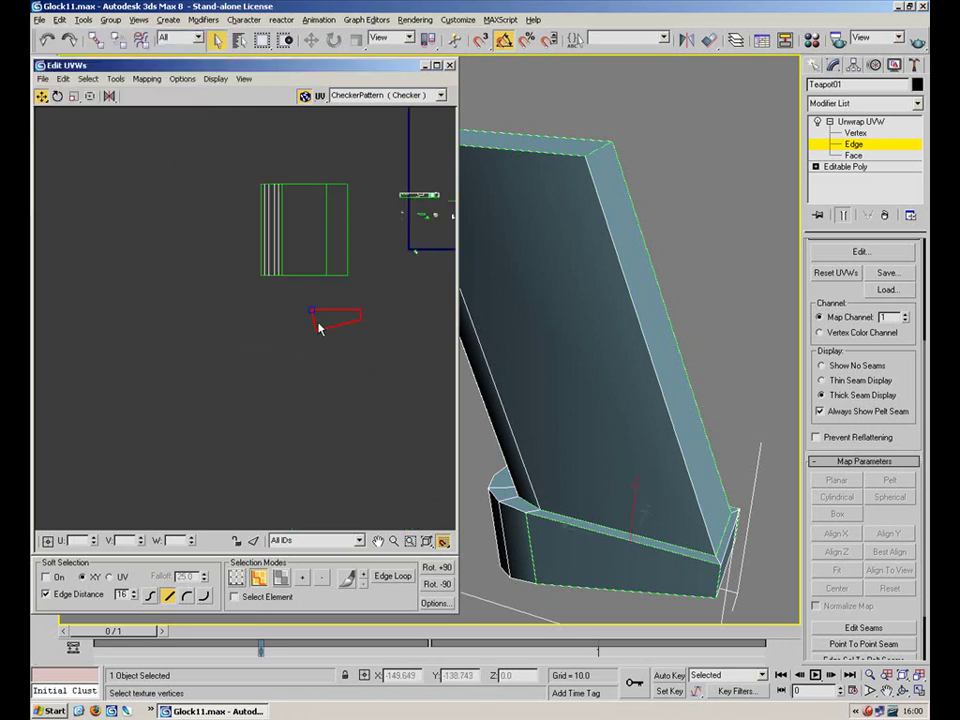
drag(313, 334, 290, 326)
drag(364, 165, 210, 283)
click(366, 251)
middle_drag(366, 251, 324, 277)
scroll(324, 277, up, 3)
scroll(324, 277, up, 2)
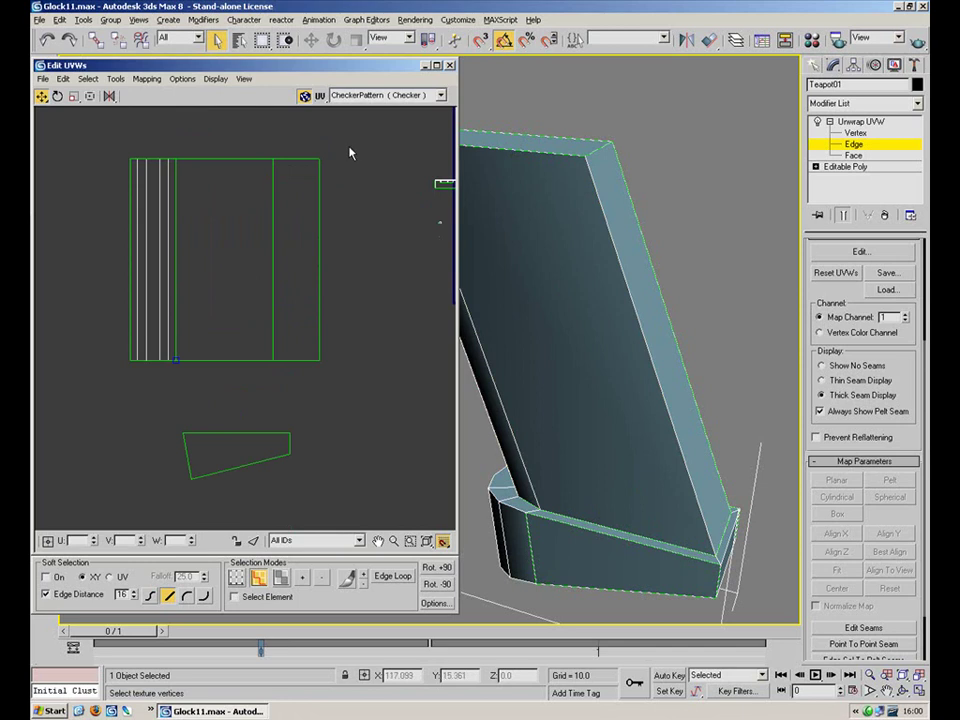
Show the CheckerPattern ( Checker ) map on the model and compare the magazine's UV pieces with the other parts
click(441, 97)
click(420, 124)
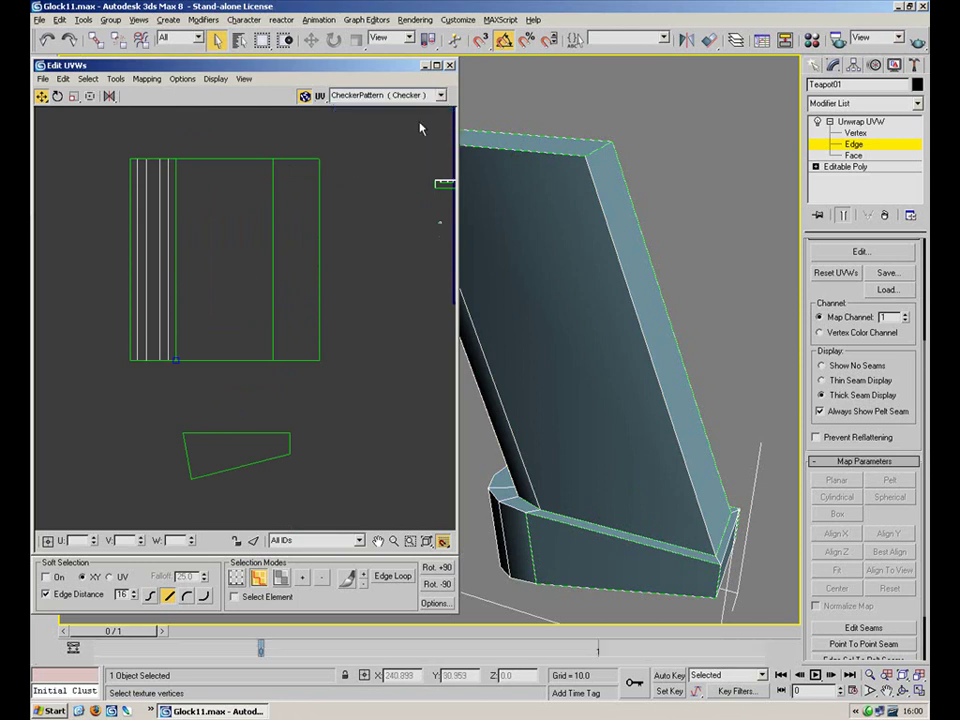
scroll(557, 281, up, 8)
middle_drag(491, 279, 629, 305)
scroll(568, 286, down, 8)
scroll(240, 352, down, 4)
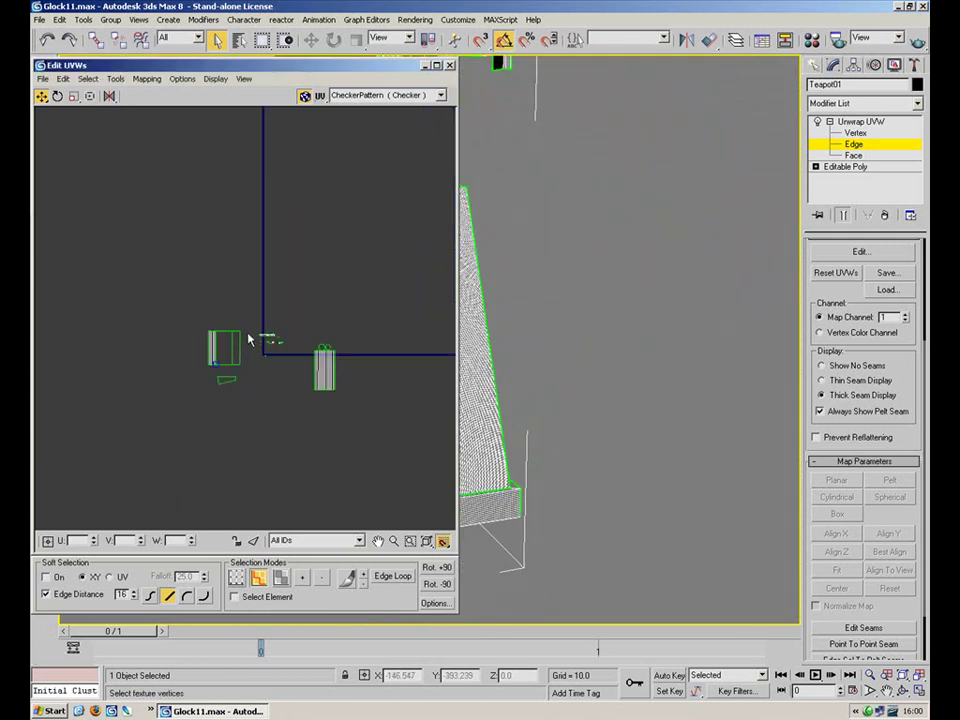
scroll(301, 330, up, 6)
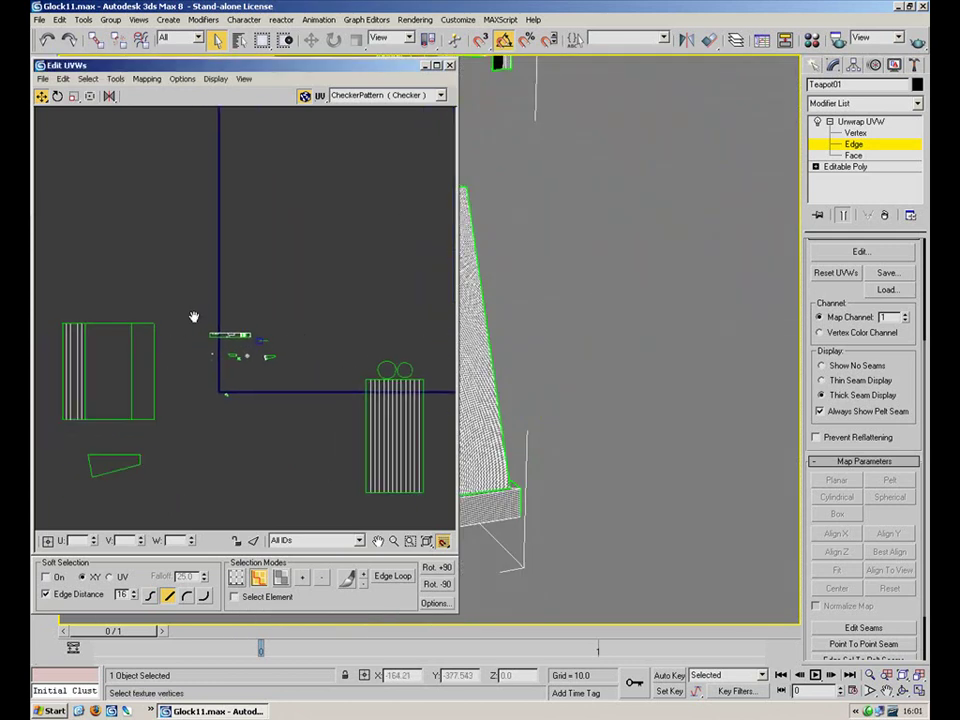
Select all the faces around the rounded front of the magazine's base
alt+middle_drag(503, 332, 636, 336)
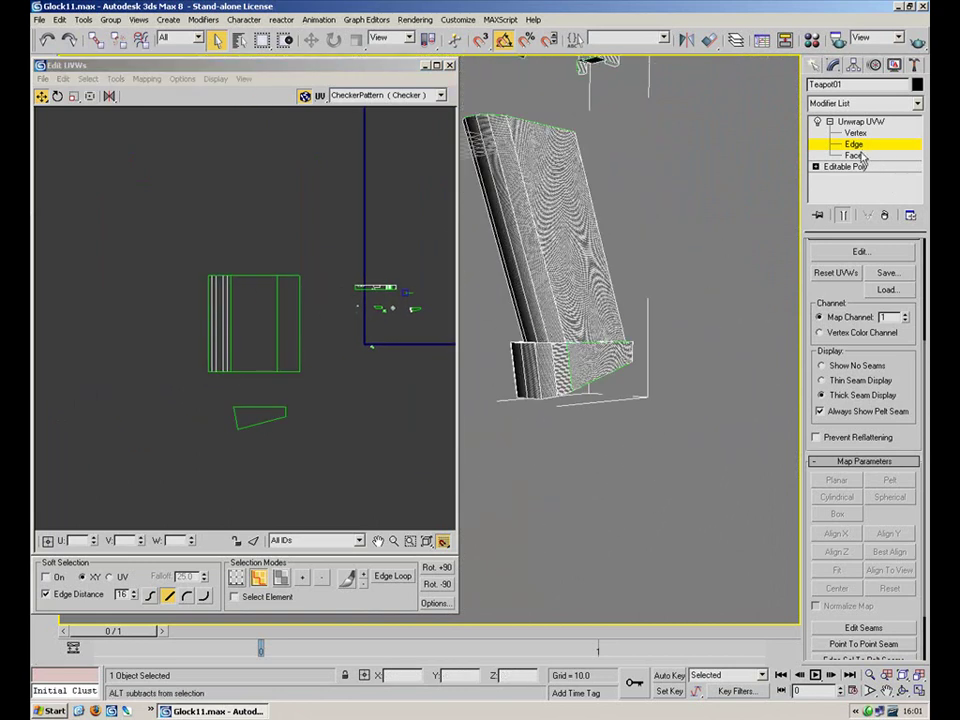
key(3)
click(561, 368)
alt+middle_drag(561, 372, 706, 428)
scroll(706, 428, up, 3)
ctrl+click(618, 317)
ctrl+click(634, 326)
ctrl+click(660, 333)
ctrl+click(685, 338)
ctrl+click(711, 340)
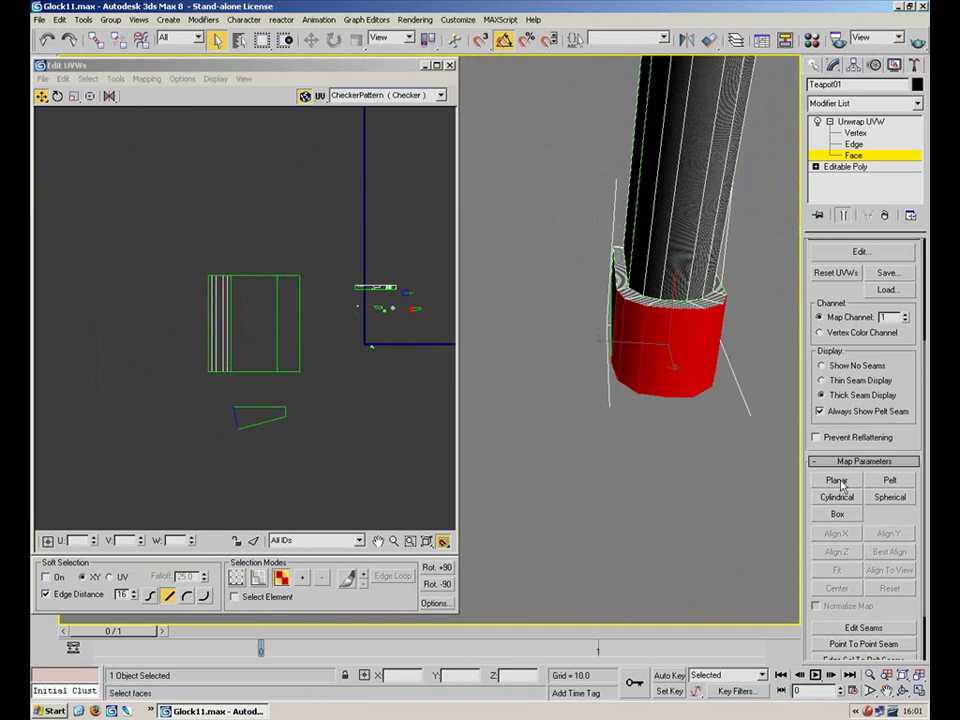
Planar-map the selected front faces of the magazine base, aligned to the Y axis
scroll(835, 455, down, 2)
click(853, 423)
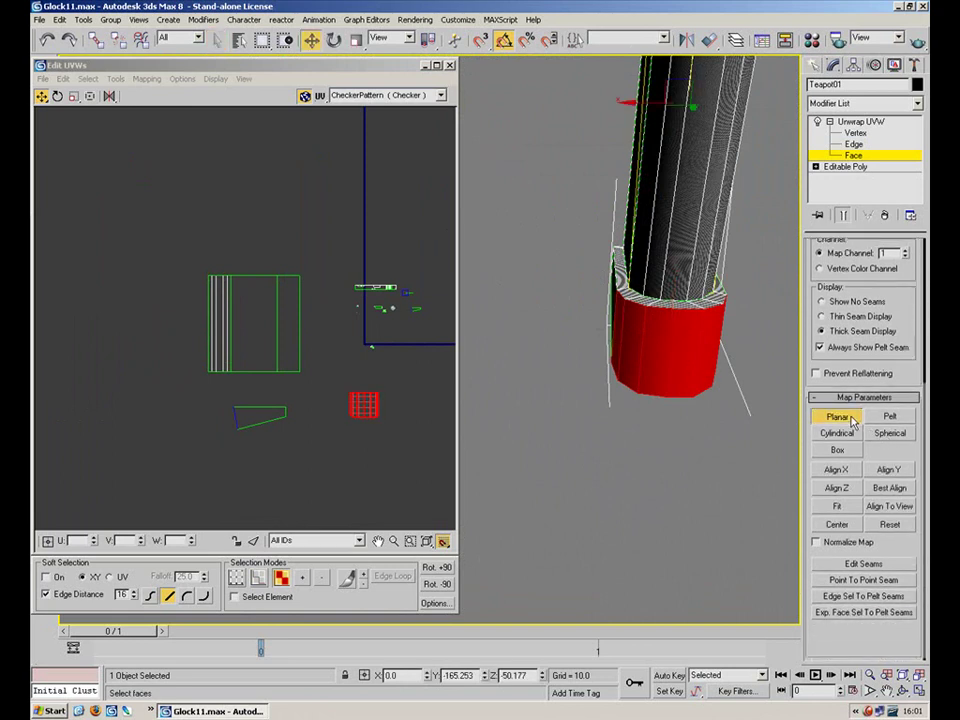
click(846, 470)
click(889, 469)
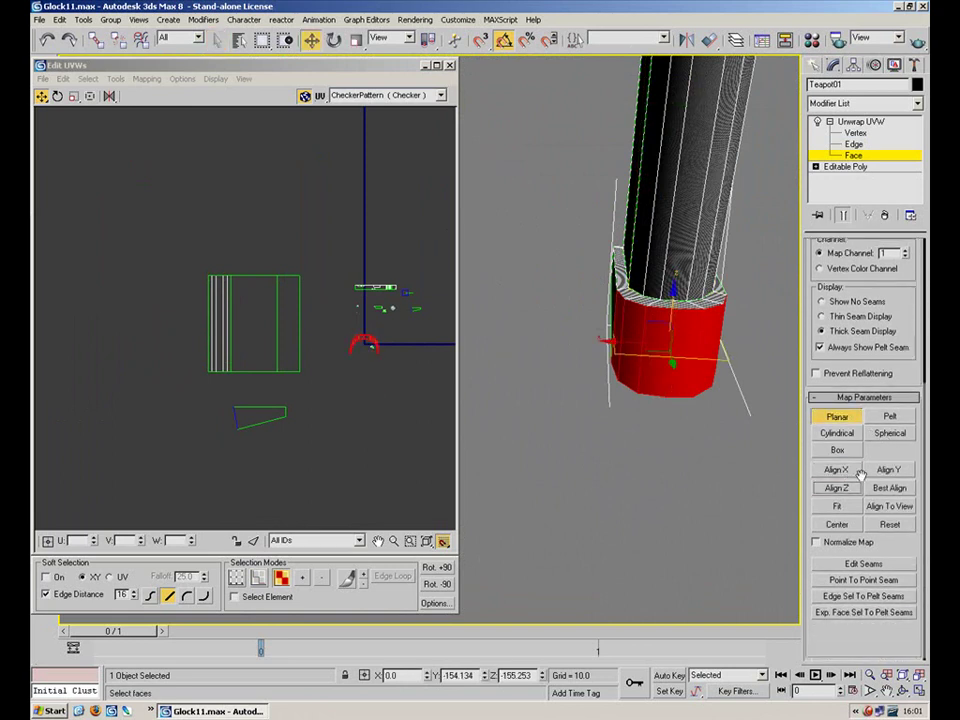
click(823, 419)
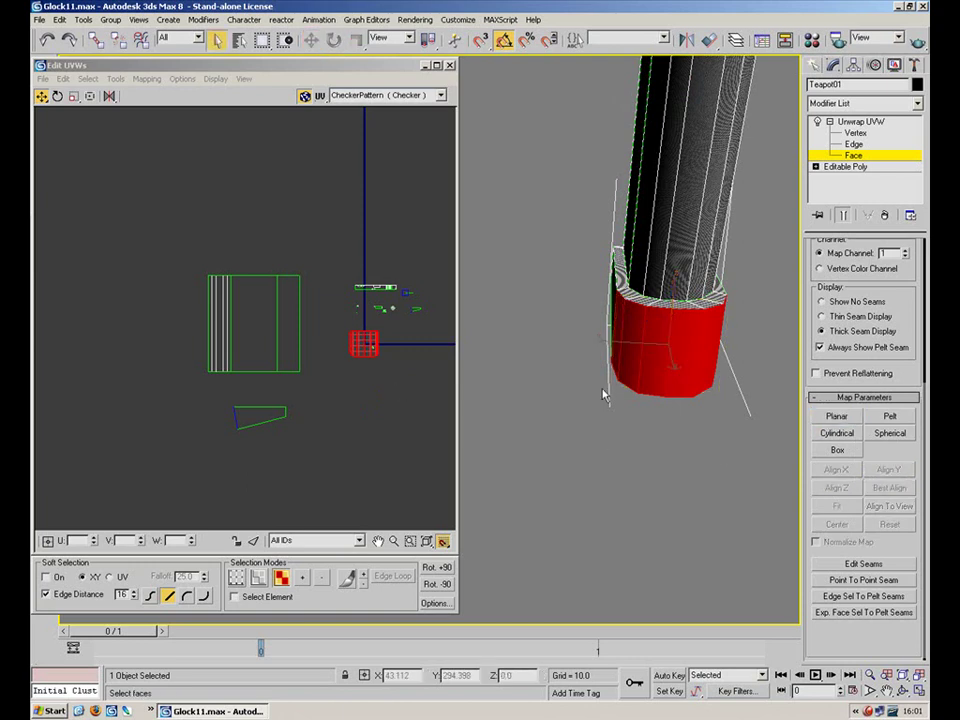
Turn off snapping in the UV editor and move the base's front piece beside the base's side piece
drag(371, 351, 481, 516)
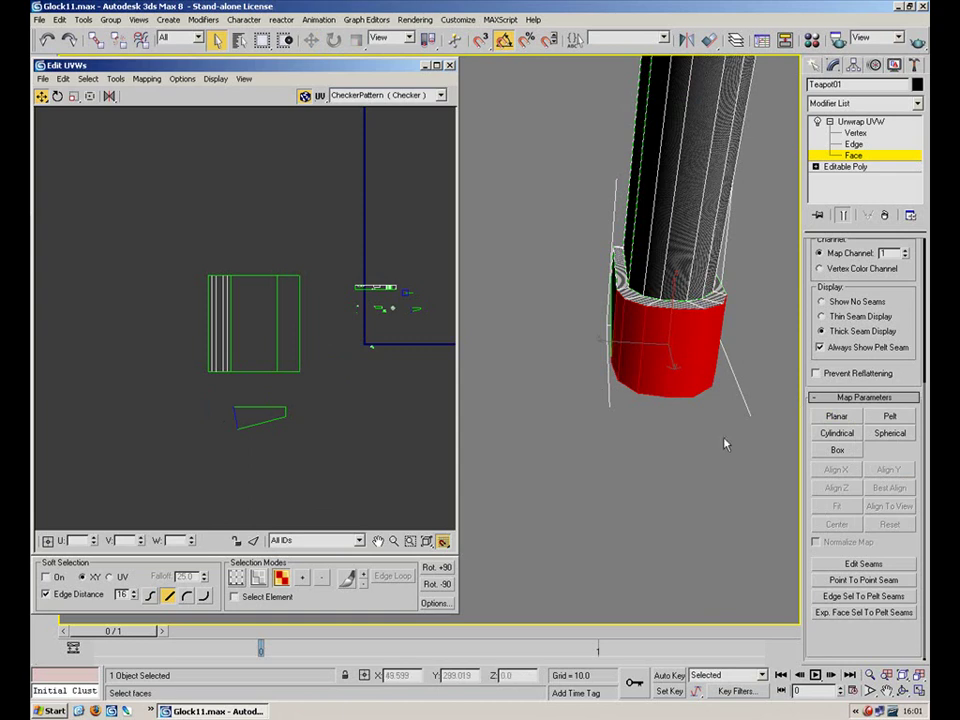
click(446, 542)
drag(363, 345, 199, 420)
click(279, 470)
scroll(264, 407, up, 4)
middle_drag(212, 402, 362, 351)
scroll(358, 352, up, 1)
Spread the base front piece's outermost vertex columns outward and scale its lower vertex row vertically into a straight line
key(1)
drag(274, 314, 240, 438)
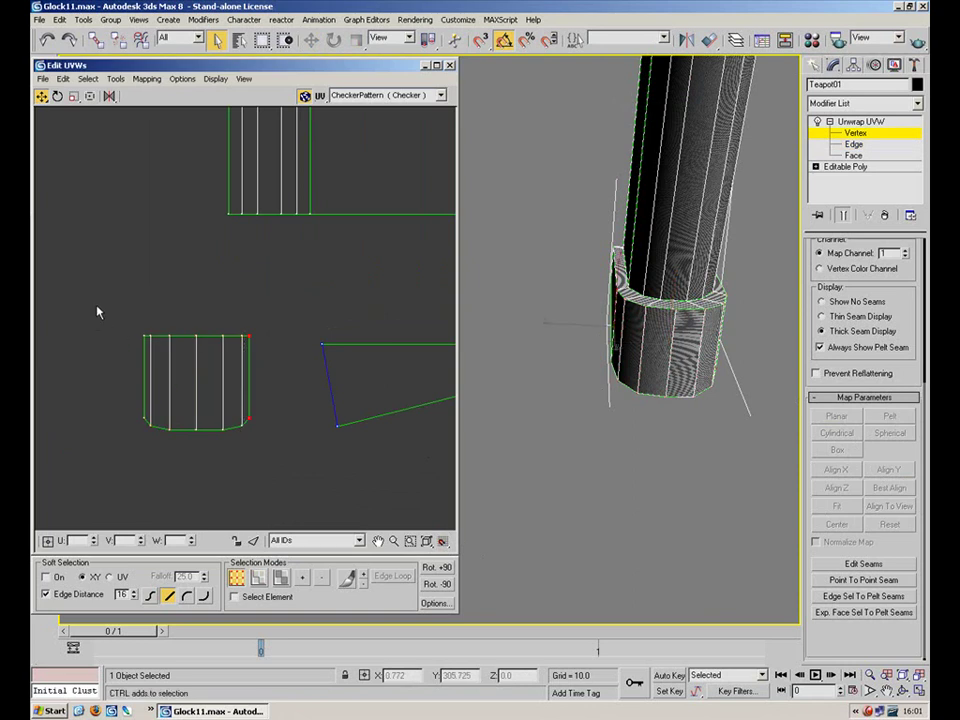
ctrl+drag(143, 436, 146, 435)
click(73, 96)
drag(246, 414, 112, 445)
shift+drag(169, 429, 141, 565)
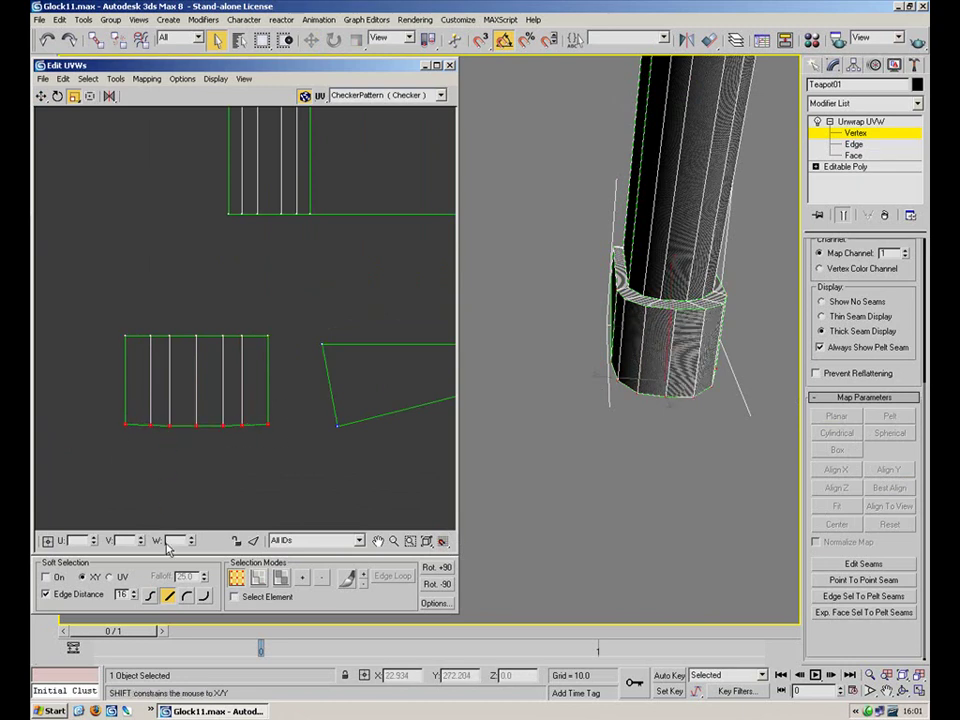
shift+drag(171, 427, 152, 522)
Check which edge of the base's front piece meets the side piece, and mirror the front piece horizontally so that edge faces it
key(2)
click(303, 385)
click(269, 379)
alt+middle_drag(660, 368, 400, 288)
click(711, 297)
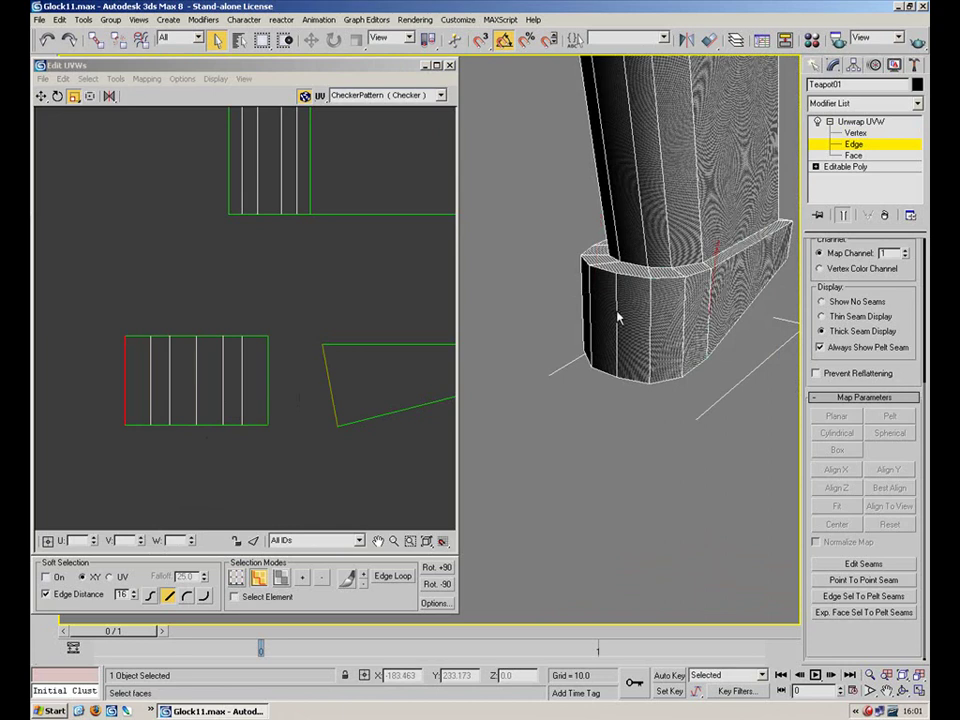
drag(299, 298, 66, 461)
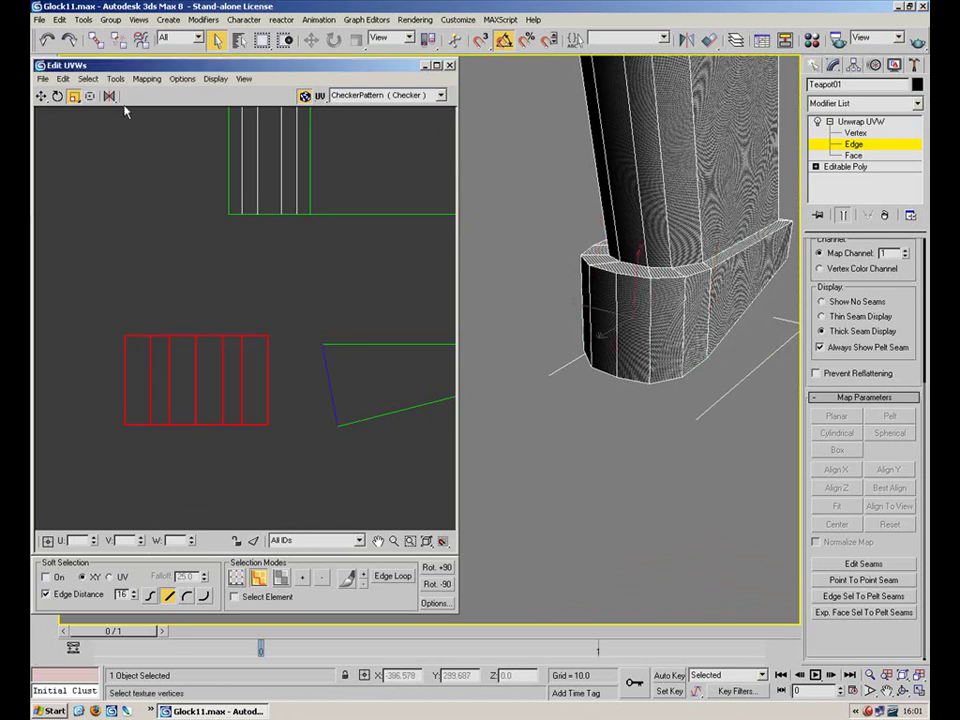
drag(110, 99, 111, 138)
Stitch the base's front piece to the slanted edge of its side piece, with bias 0.0, Align Clusters on and Scale Clusters off
click(338, 383)
click(330, 386)
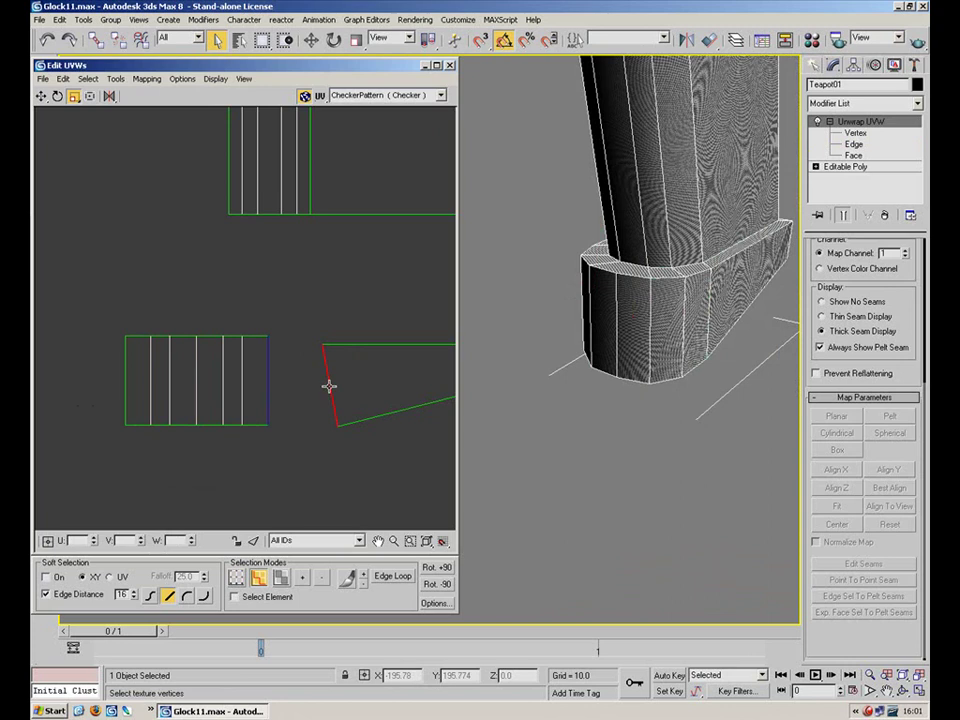
click(116, 78)
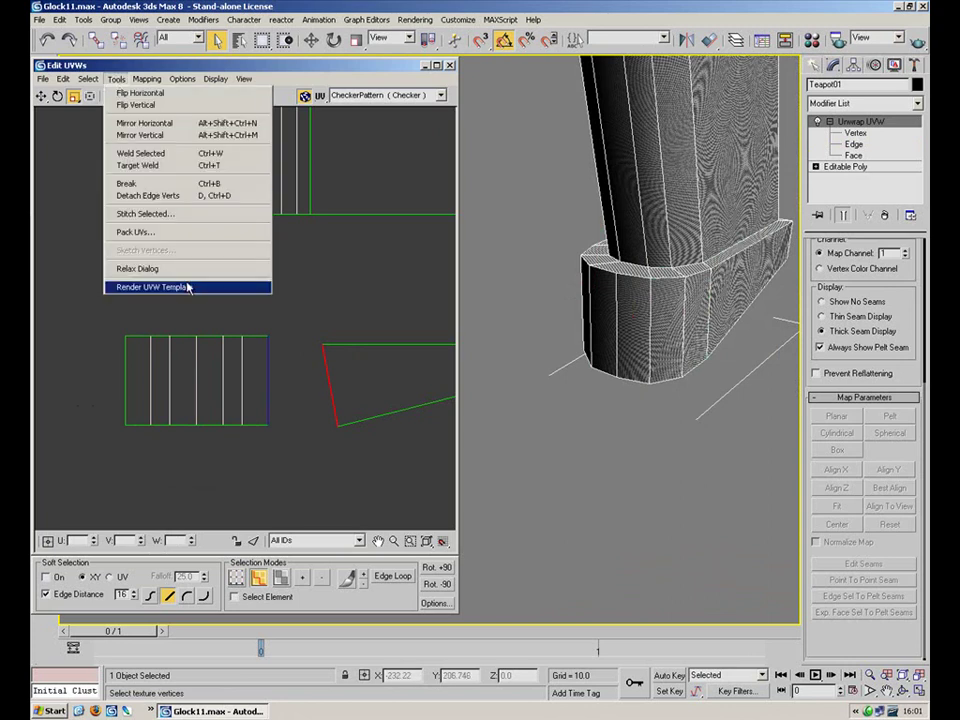
click(188, 214)
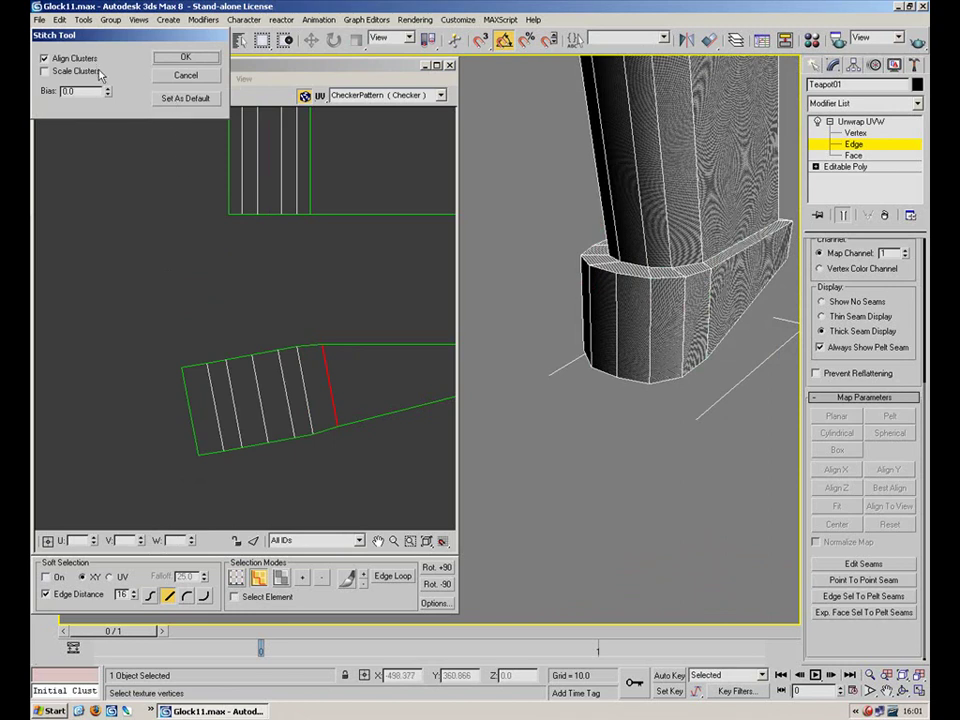
click(183, 60)
Rotate the front vertex columns of the base's UV strip upright and move them level with the side piece's upper edge
drag(314, 318, 232, 437)
key(1)
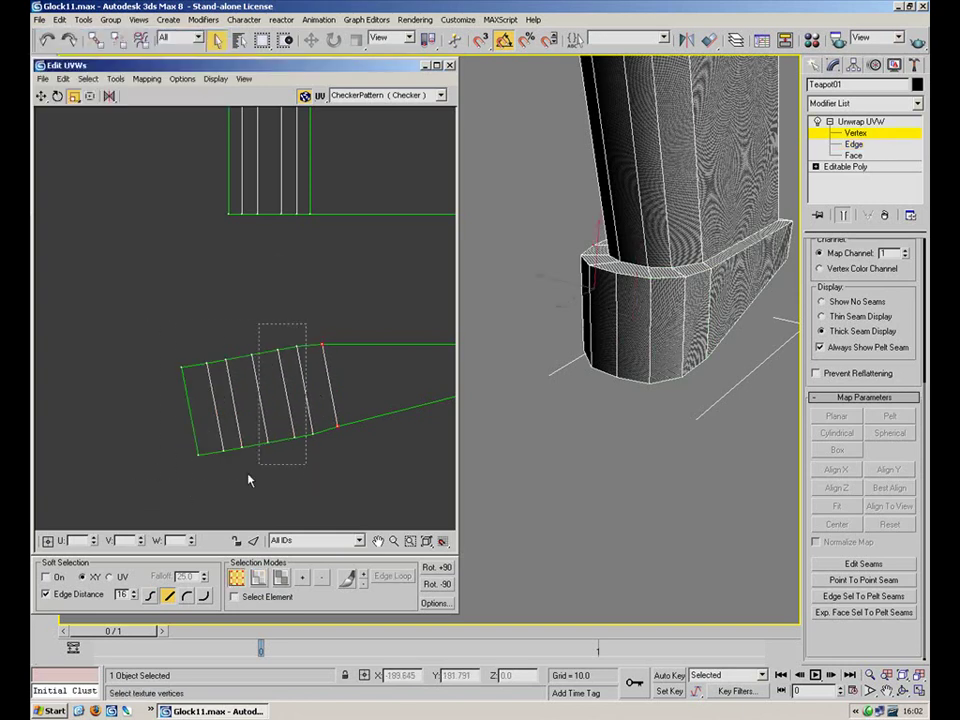
click(57, 96)
drag(294, 348, 298, 332)
click(41, 96)
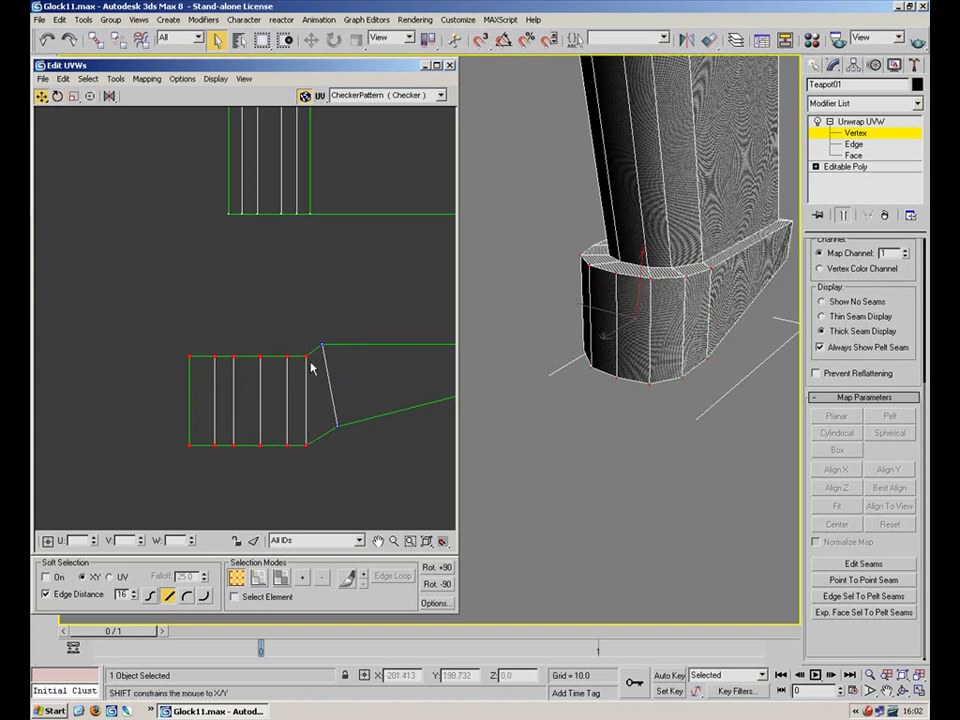
drag(305, 355, 305, 343)
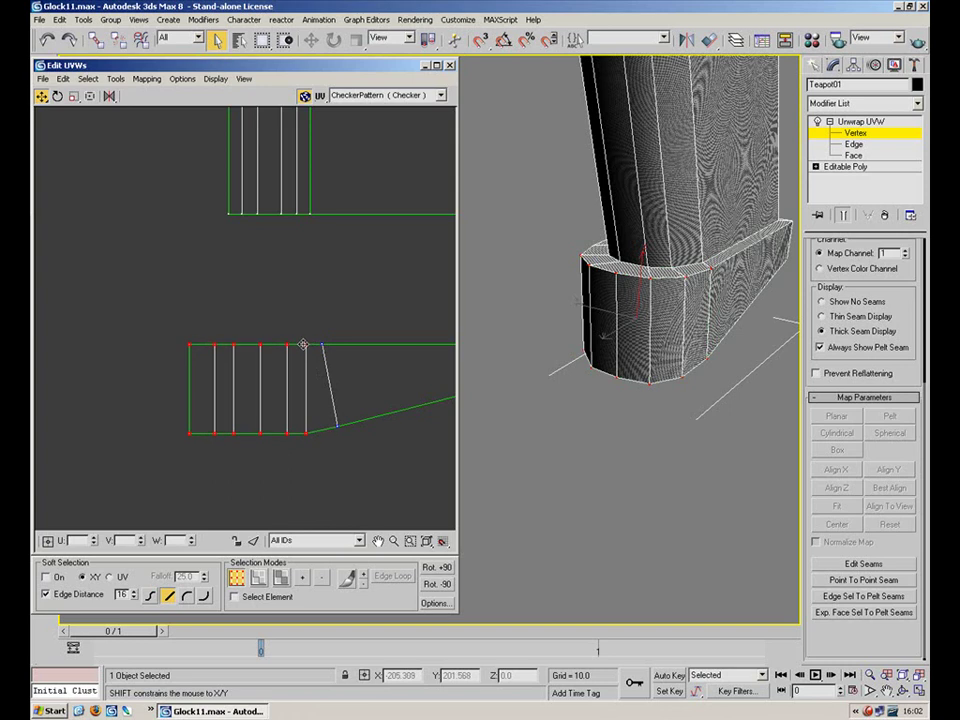
Planar-map the flat back face of the magazine base and place its UV piece beside the side piece's narrow end
middle_drag(265, 310, 199, 311)
scroll(142, 316, down, 3)
middle_drag(285, 278, 220, 371)
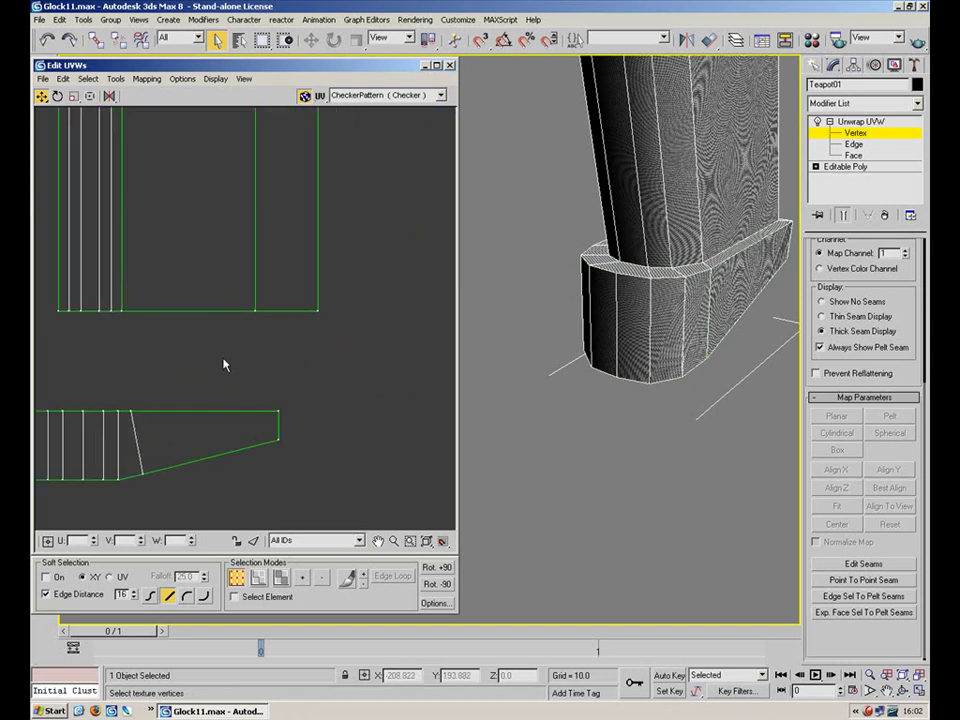
scroll(328, 306, down, 2)
click(853, 155)
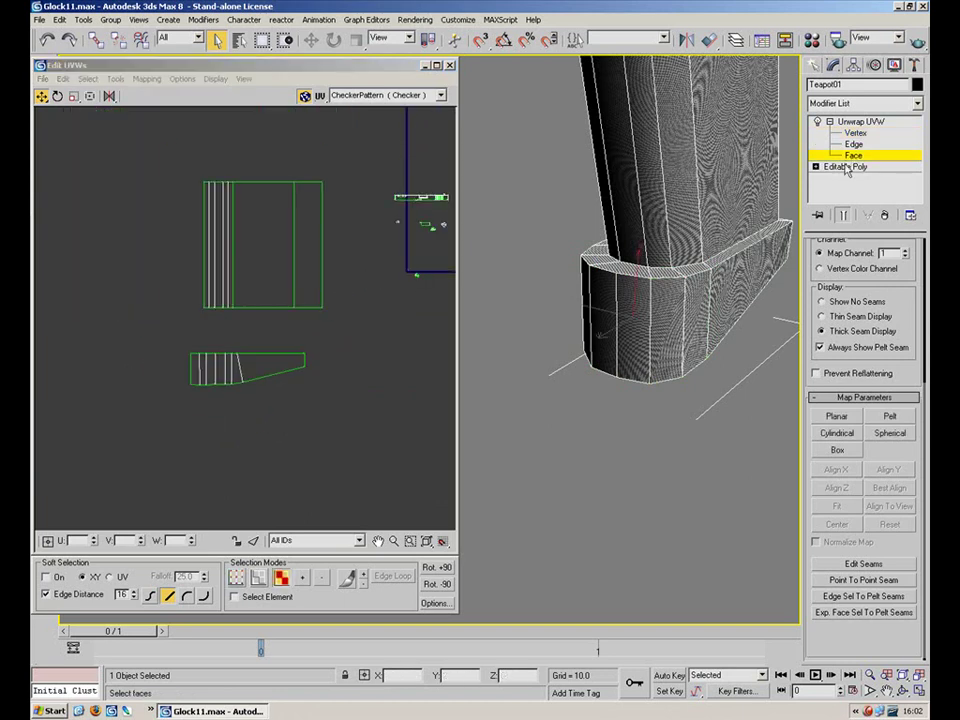
scroll(501, 274, up, 5)
alt+middle_drag(566, 325, 520, 362)
scroll(521, 364, up, 4)
click(606, 377)
middle_drag(354, 316, 304, 323)
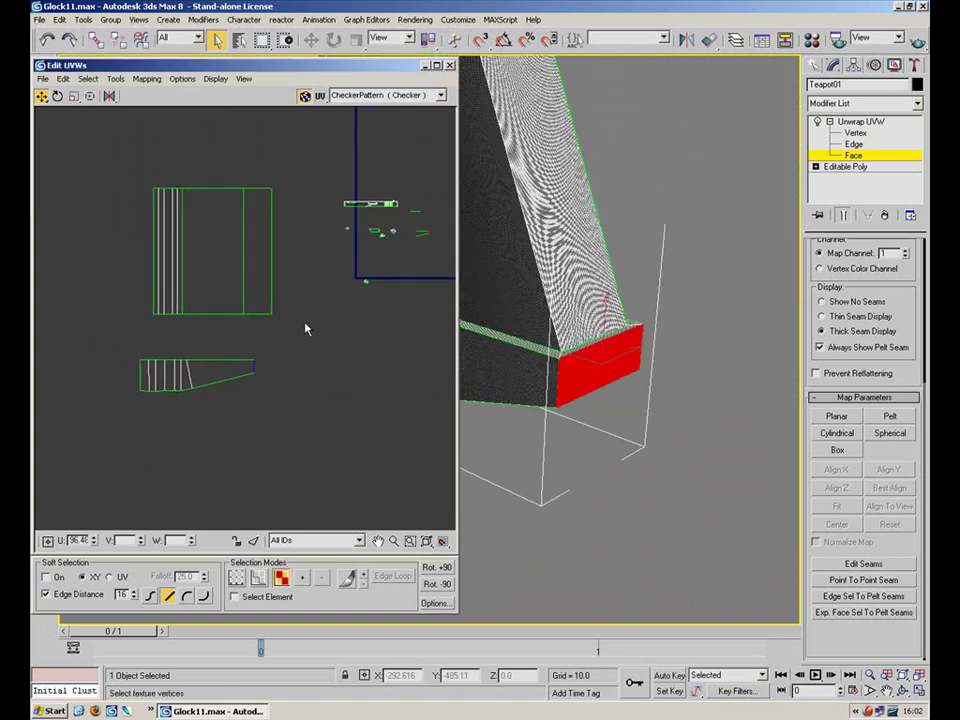
scroll(320, 315, up, 3)
click(837, 416)
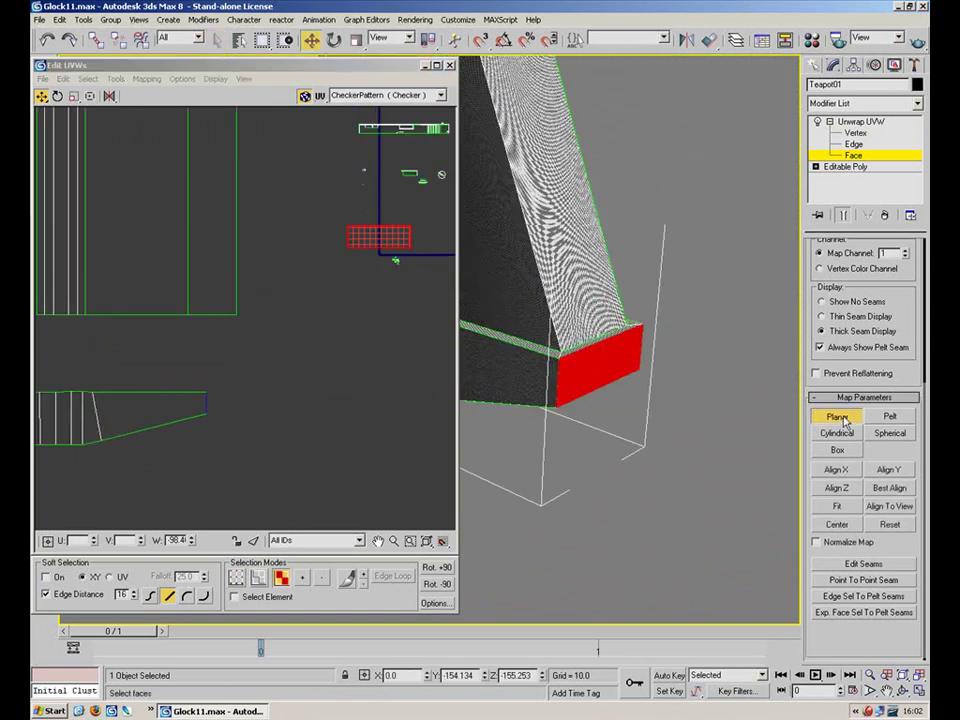
click(869, 157)
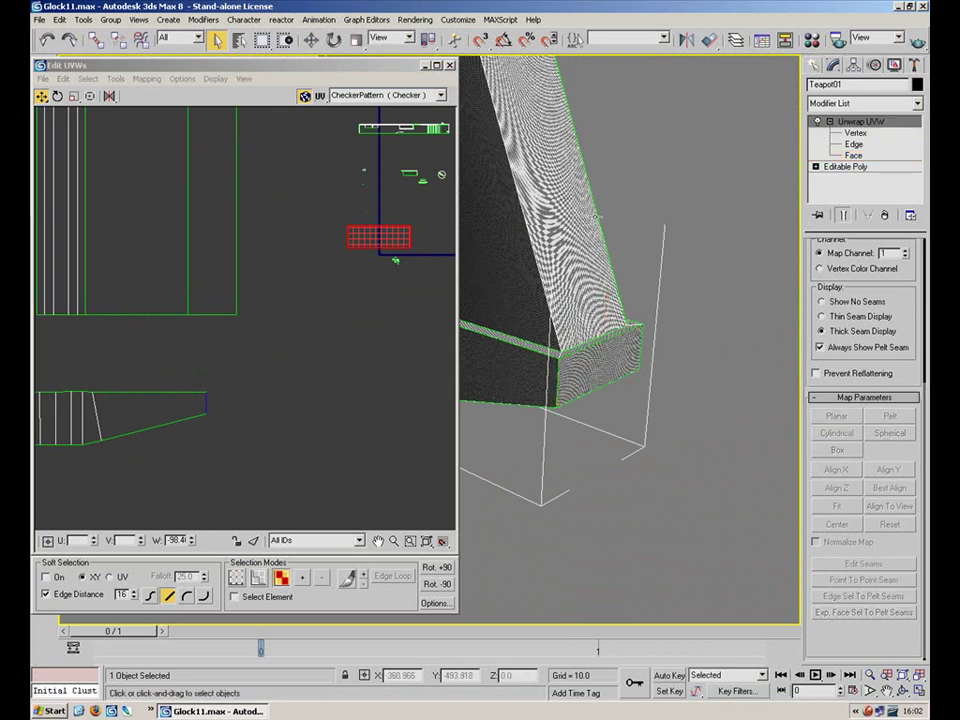
drag(360, 239, 254, 420)
click(269, 369)
Stitch the base's back piece to the side piece's narrow end, with bias 0.0, Align Clusters on and Scale Clusters off
key(2)
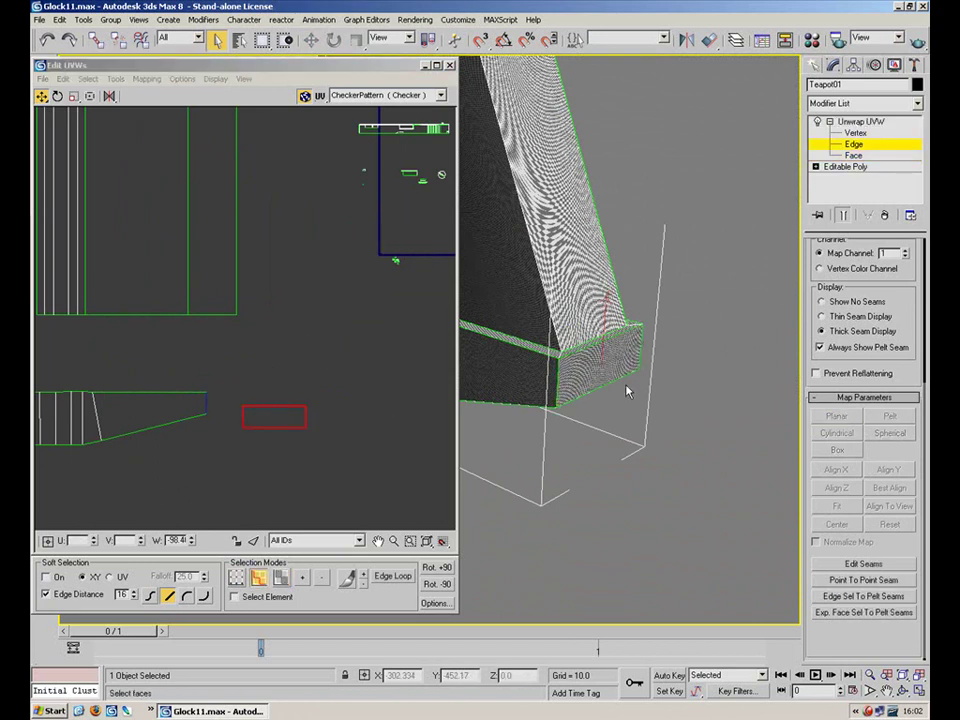
click(559, 380)
middle_drag(314, 352, 391, 298)
scroll(388, 299, up, 3)
key(2)
click(219, 373)
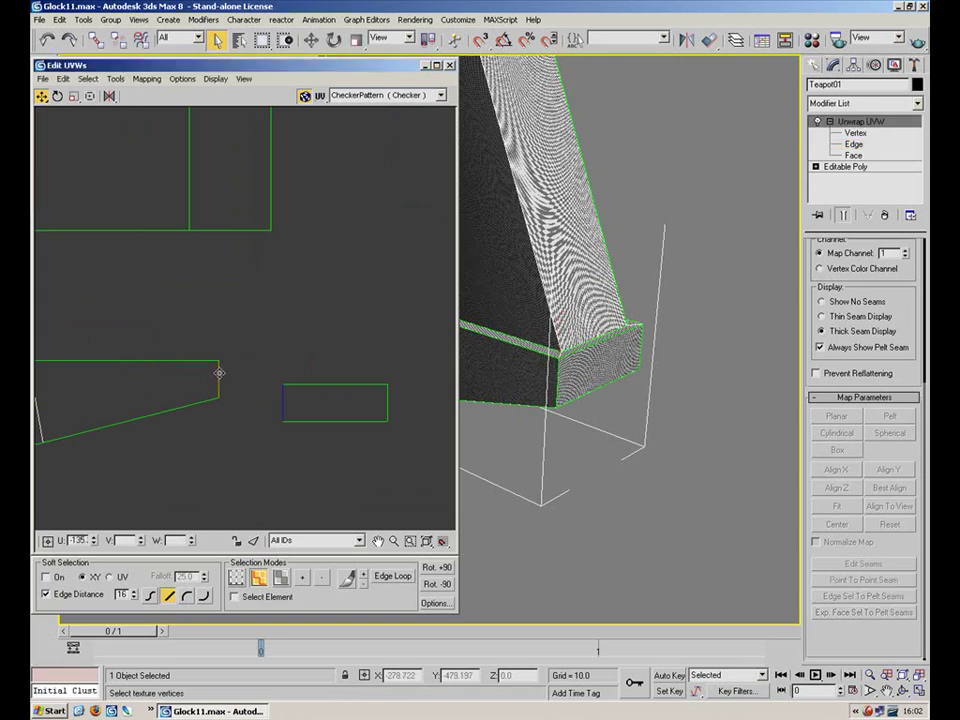
click(115, 78)
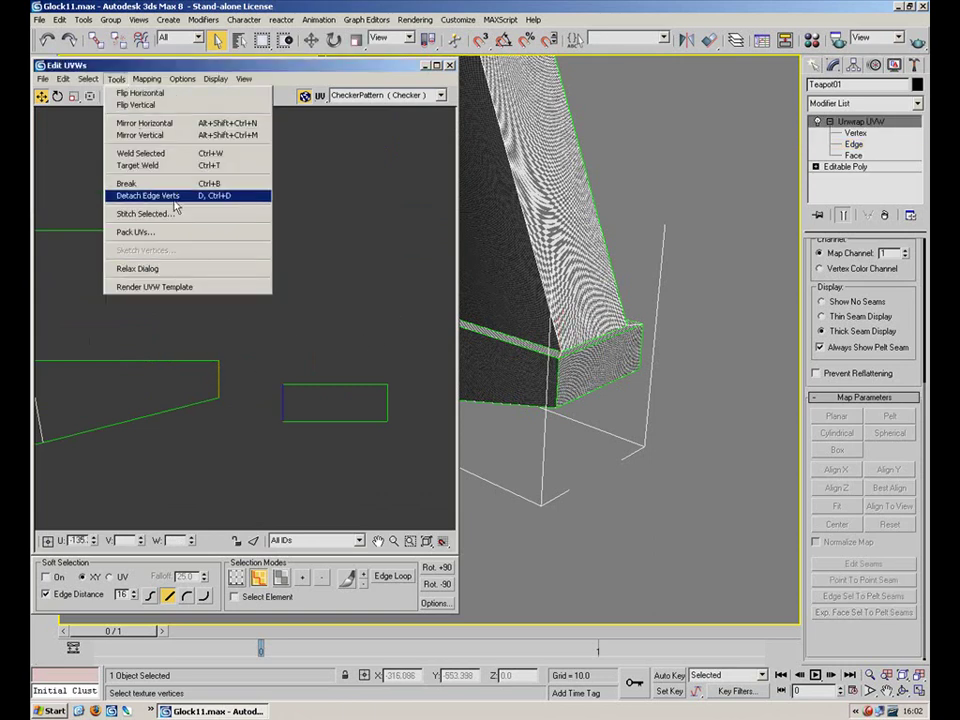
click(177, 215)
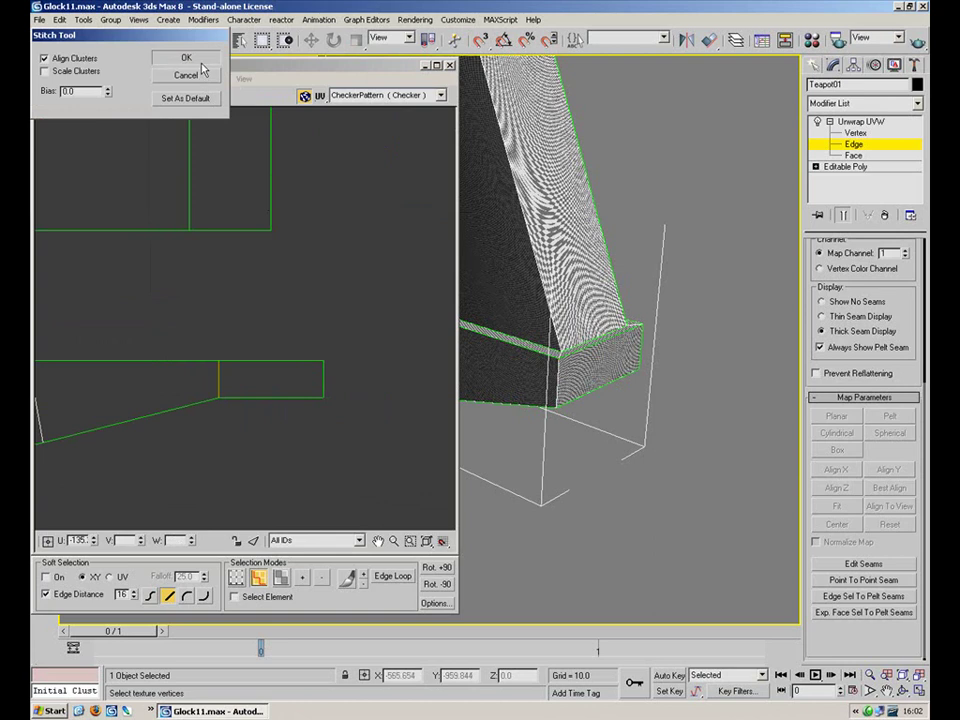
click(201, 60)
Select all the narrow ledge faces around the top of the magazine base together with the base's underside faces
middle_drag(344, 271, 325, 366)
click(851, 156)
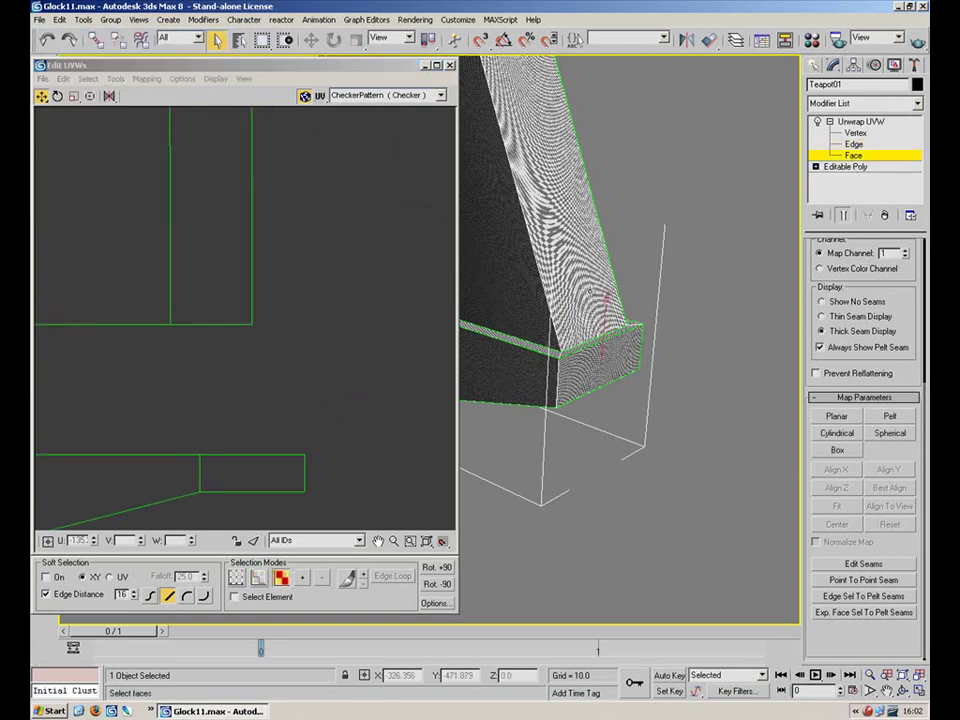
click(520, 346)
ctrl+click(627, 327)
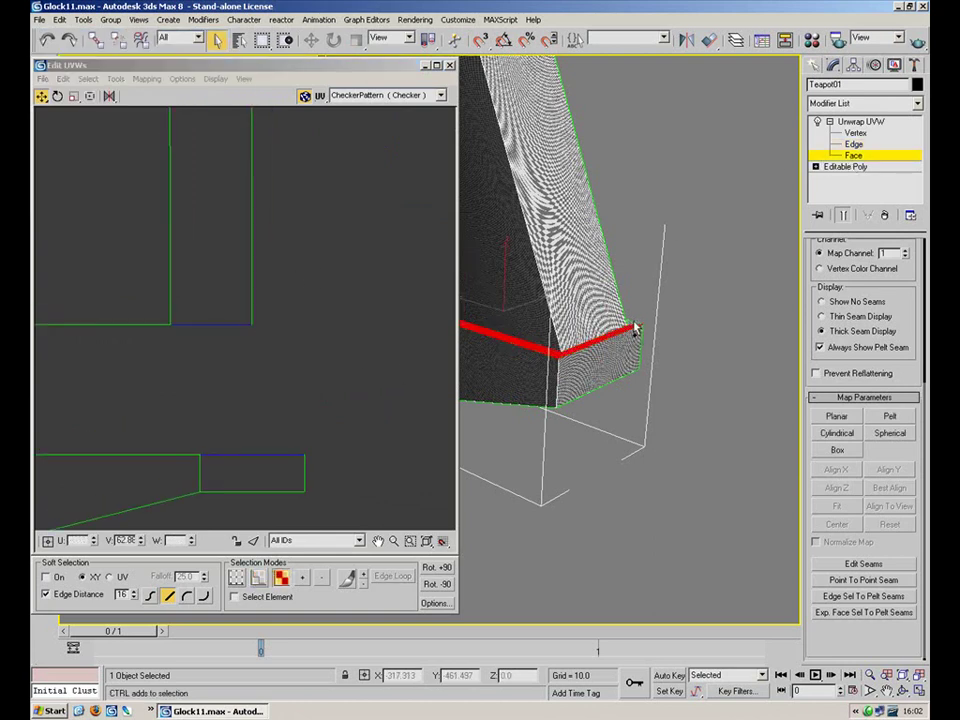
alt+middle_drag(504, 317, 604, 344)
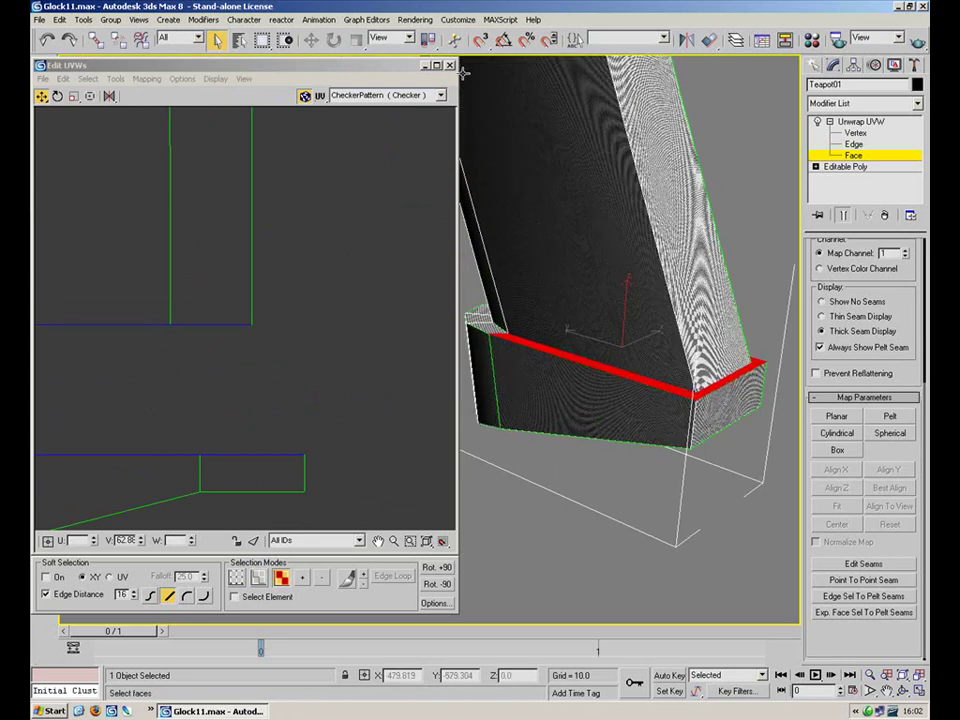
click(426, 68)
alt+middle_drag(428, 250, 636, 306)
ctrl+click(324, 275)
ctrl+click(345, 282)
ctrl+click(371, 279)
ctrl+click(394, 270)
ctrl+click(401, 257)
ctrl+click(403, 244)
alt+middle_drag(508, 299, 477, 162)
ctrl+click(502, 425)
ctrl+click(540, 436)
alt+middle_drag(614, 432, 639, 521)
Planar-map the ledge and underside faces along Z, then place the UV piece below the base strip and rotate it horizontal
click(837, 416)
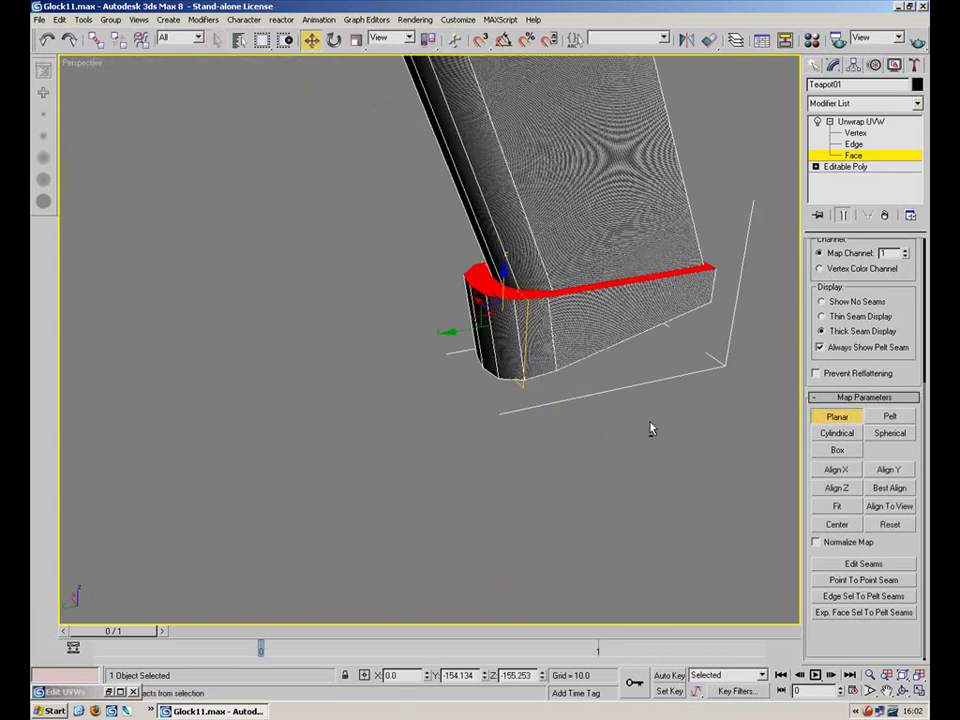
click(840, 488)
scroll(906, 258, up, 3)
click(861, 258)
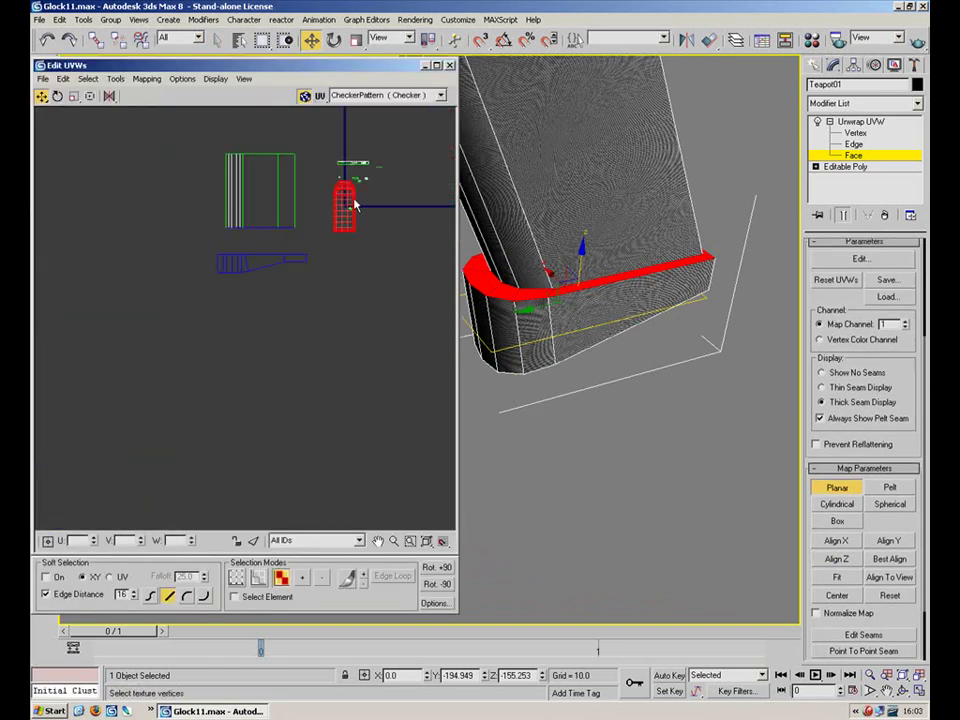
click(820, 490)
drag(345, 214, 281, 459)
click(60, 99)
click(311, 438)
Turn on Select Element, separate the underside piece from the ledge ring, and move both up beneath the base strip
scroll(274, 318, up, 5)
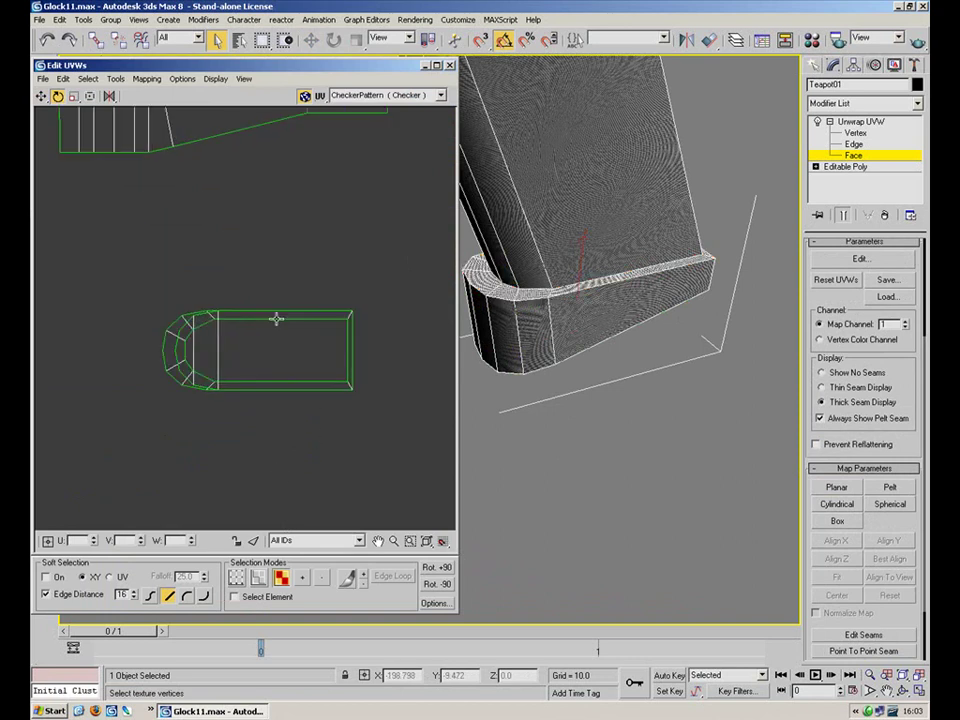
click(244, 597)
drag(252, 360, 264, 269)
right_click(264, 269)
click(43, 96)
drag(275, 343, 275, 281)
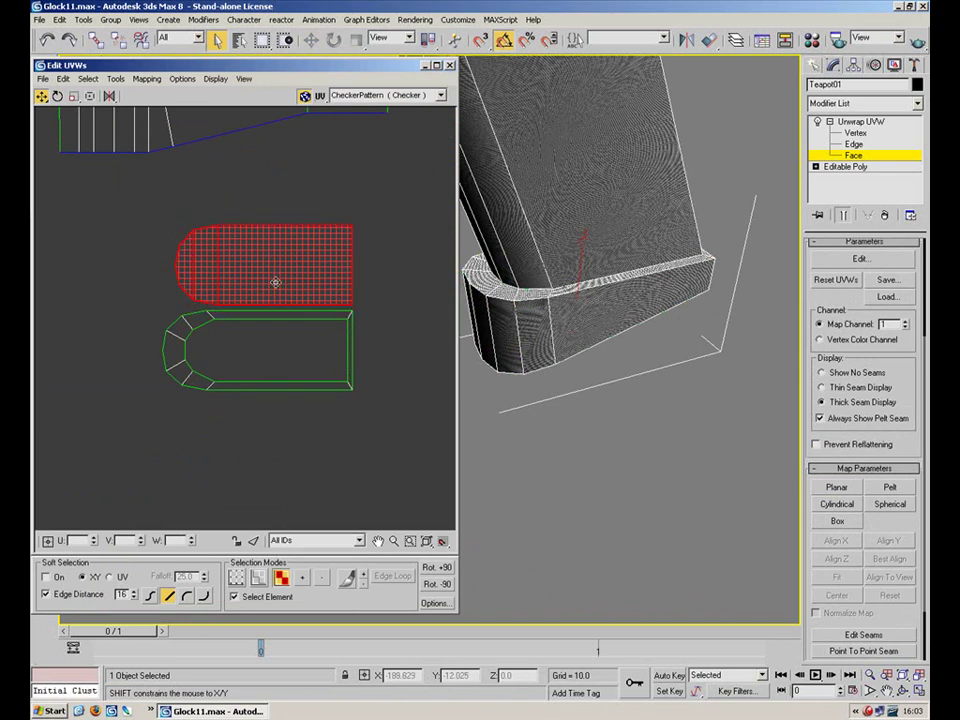
drag(400, 189, 301, 335)
drag(254, 267, 287, 181)
click(379, 250)
Move all of the base's UV pieces up so the strip sits just below the magazine body piece
middle_drag(383, 257, 346, 430)
scroll(352, 415, down, 4)
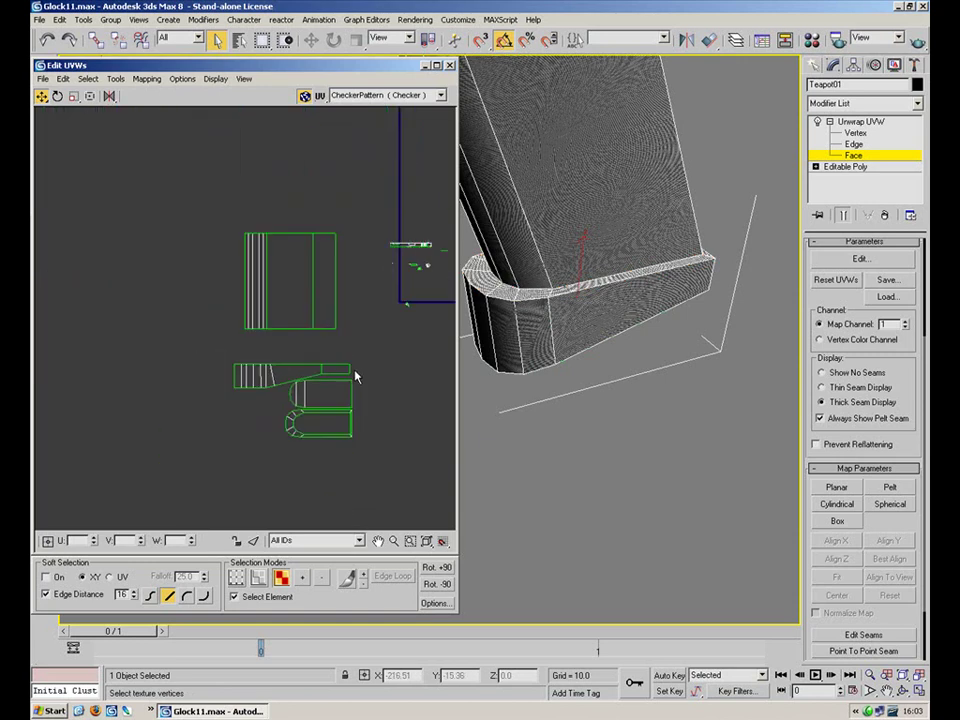
drag(271, 395, 271, 362)
scroll(271, 362, up, 5)
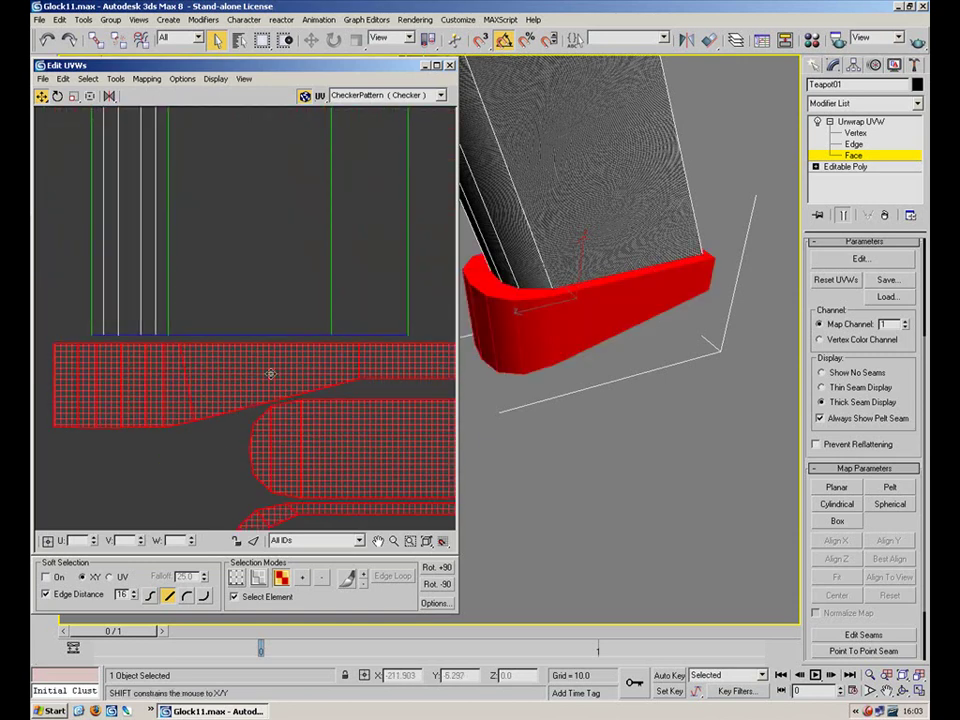
drag(291, 364, 279, 363)
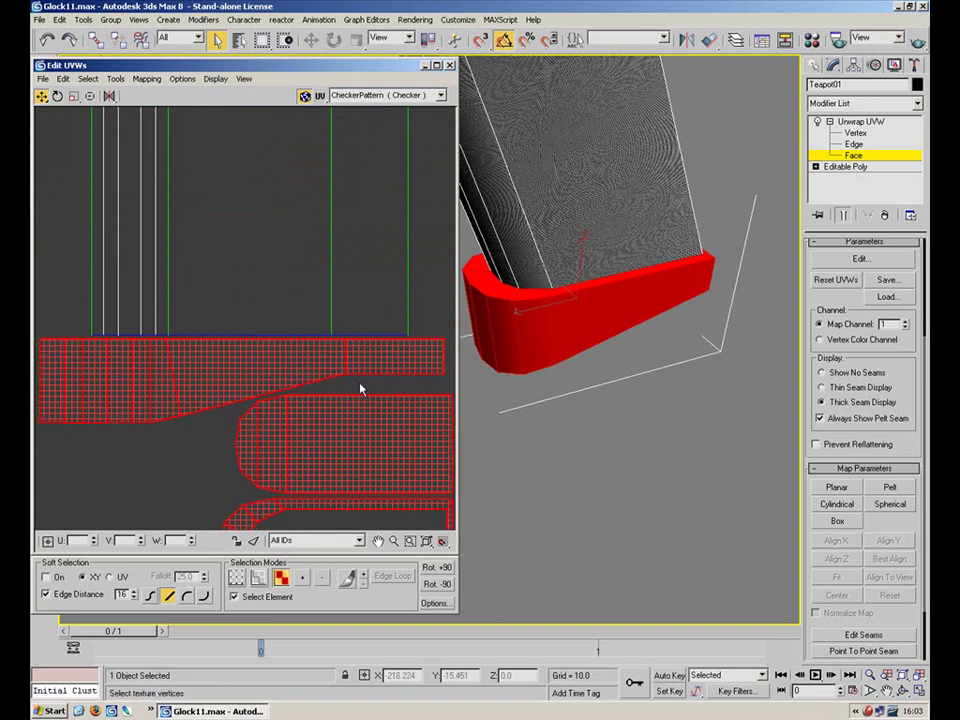
click(362, 389)
Scale the base's strip down to match the width of the magazine body piece and position it directly beneath it
click(317, 358)
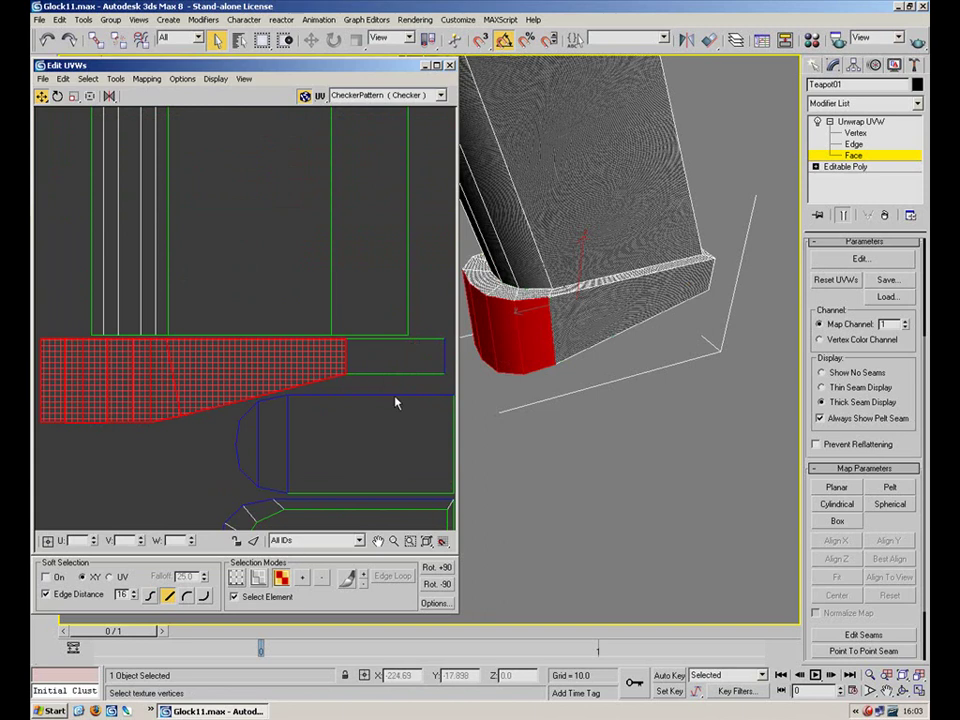
click(390, 365)
ctrl+click(172, 378)
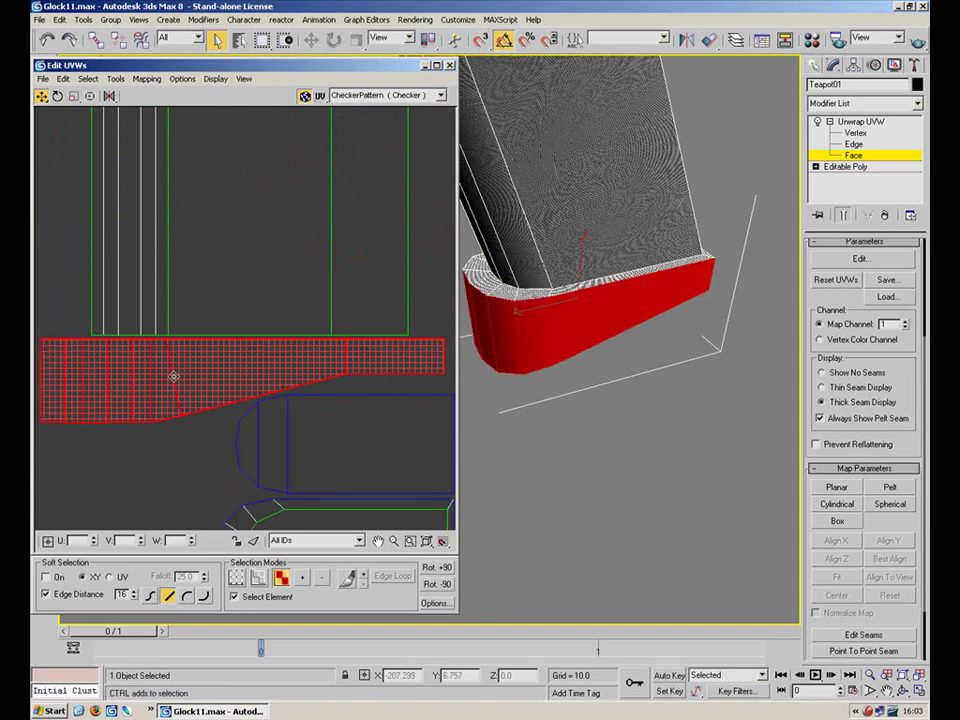
click(73, 95)
drag(275, 410, 273, 351)
click(41, 95)
click(400, 387)
Planar-map the top face of the magazine body, aligned to Z
middle_drag(401, 389, 315, 392)
scroll(330, 291, down, 3)
scroll(315, 392, down, 4)
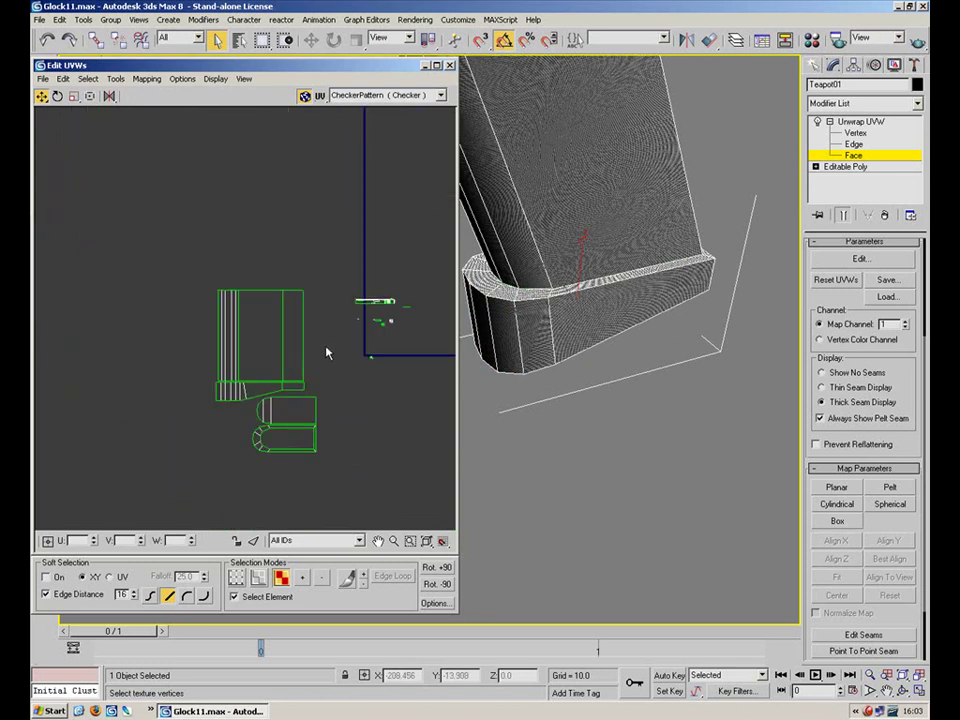
middle_drag(641, 189, 610, 348)
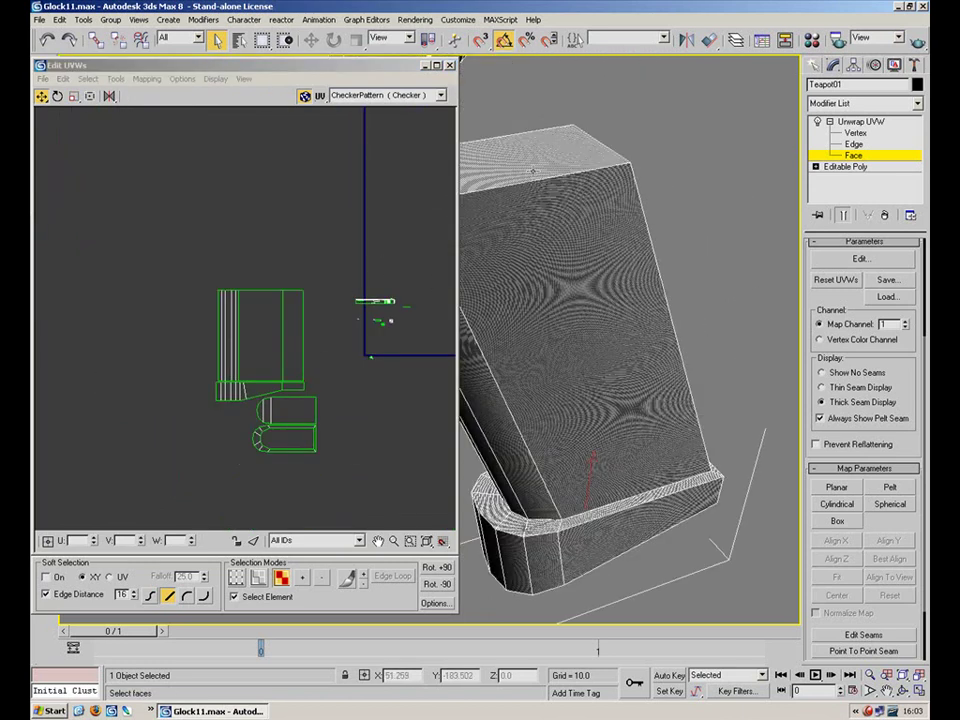
click(537, 183)
scroll(600, 260, up, 3)
click(837, 487)
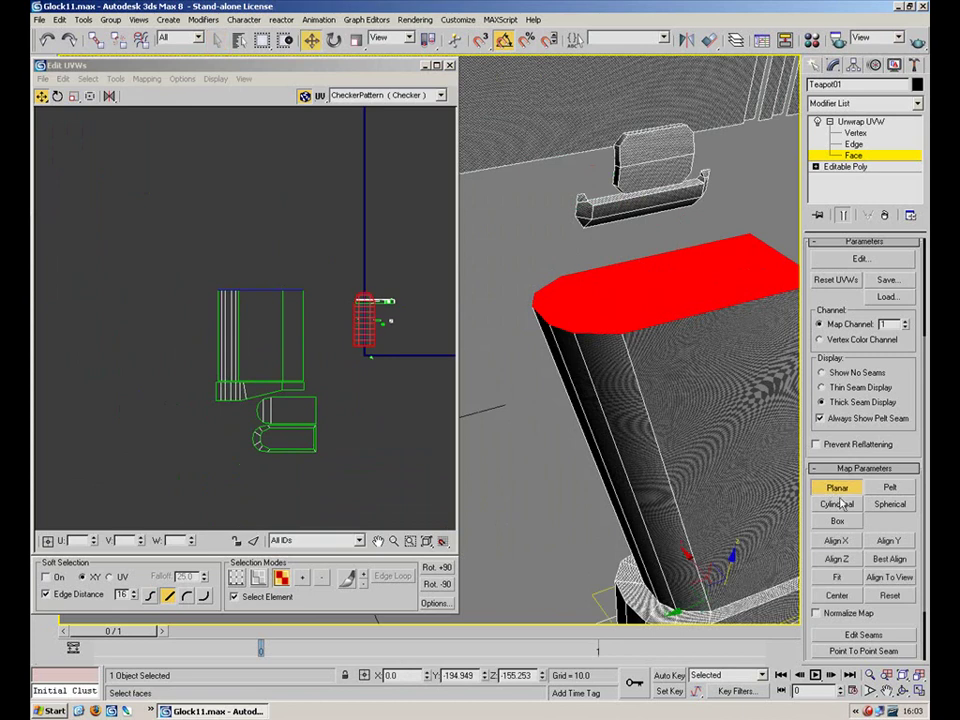
click(838, 558)
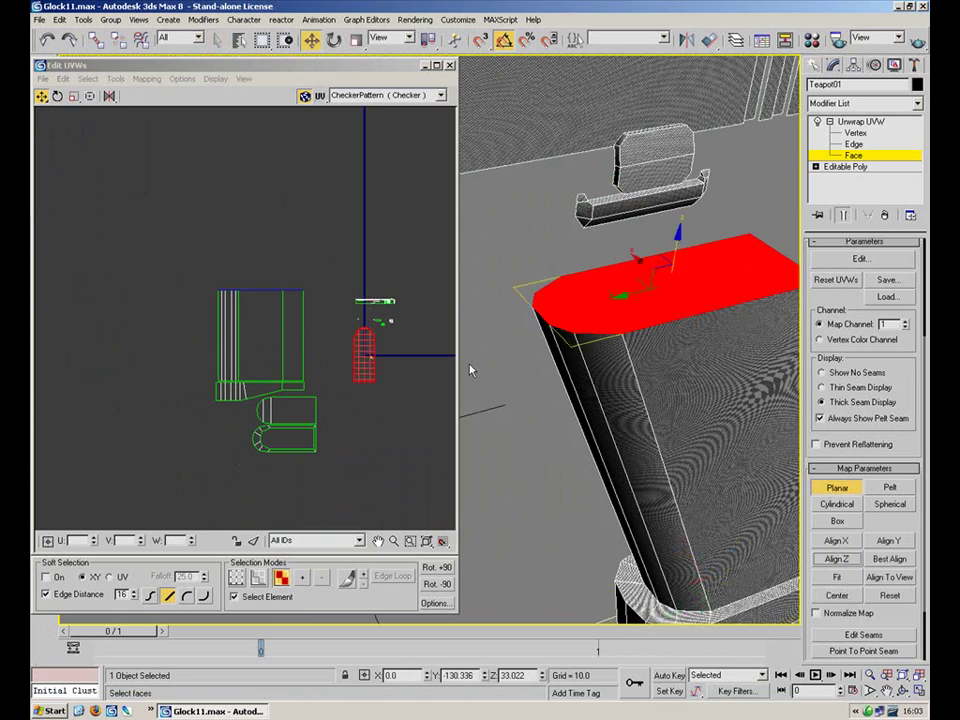
click(848, 487)
Rotate the magazine's top-face UV piece horizontal and place it on the upper edge of the body piece, aligned with its back edge
drag(357, 355, 274, 249)
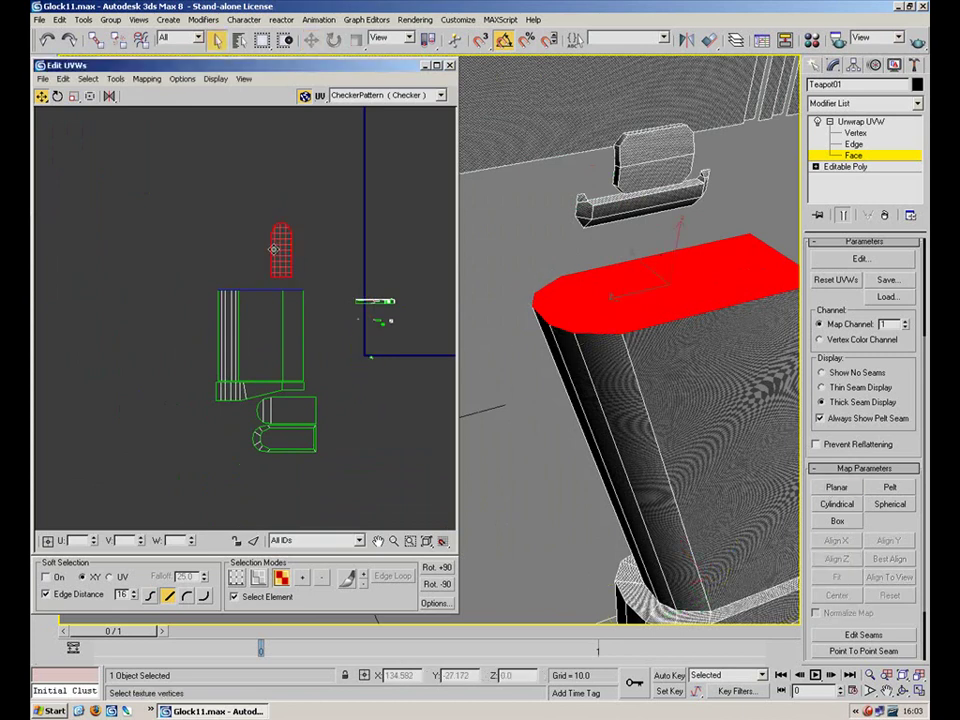
click(57, 96)
drag(289, 167, 293, 389)
click(41, 96)
drag(277, 251, 276, 281)
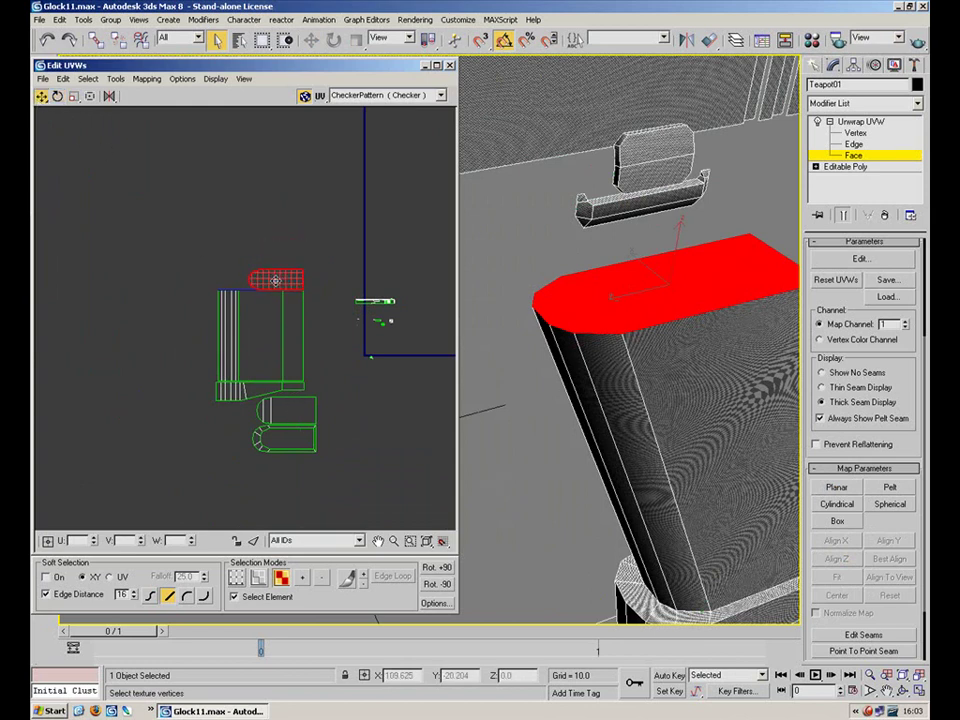
click(403, 441)
Scale down the base's underside piece and nest it inside the ledge ring
middle_drag(333, 405, 336, 306)
scroll(334, 308, up, 5)
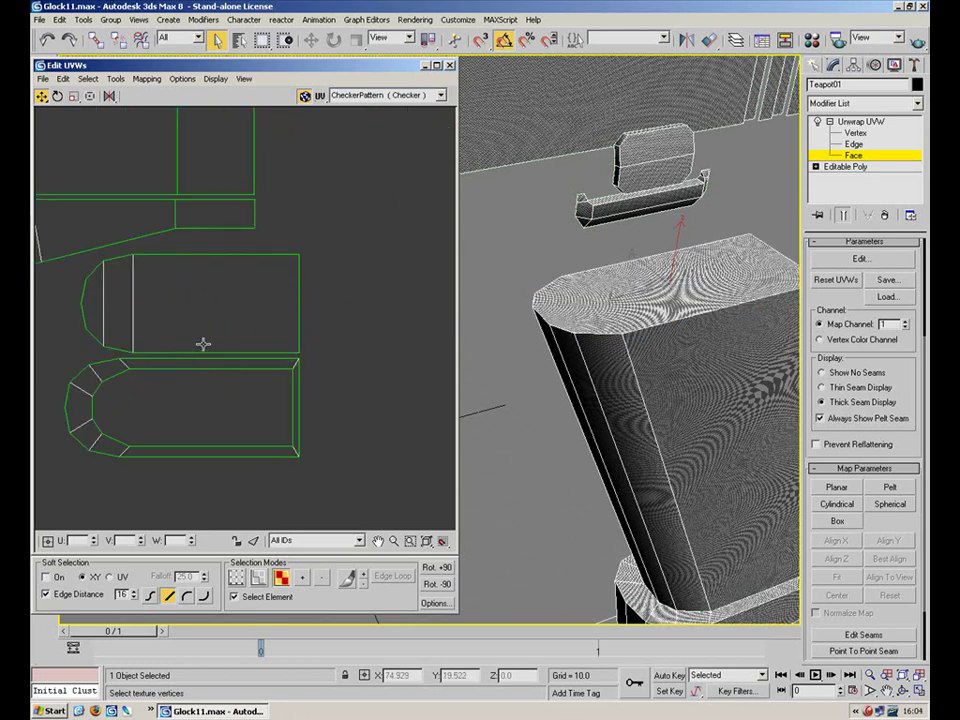
drag(75, 317, 75, 317)
click(75, 99)
drag(203, 275, 207, 397)
click(41, 96)
click(73, 96)
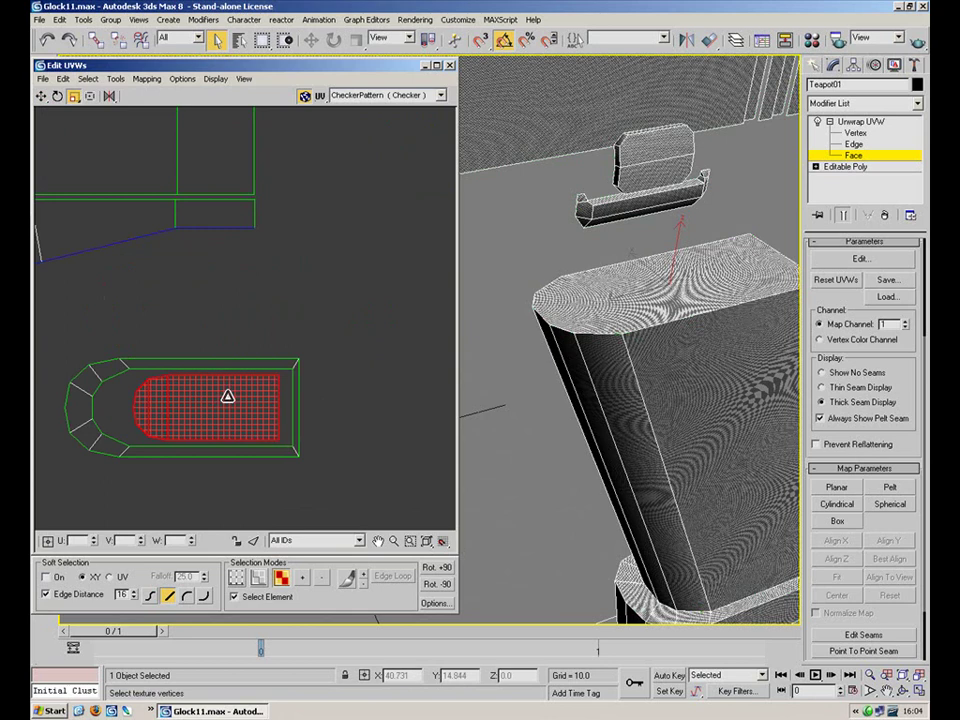
Scale the ledge ring and nested underside piece down together and fit them under the narrow end of the base strip
click(314, 331)
drag(63, 477, 58, 327)
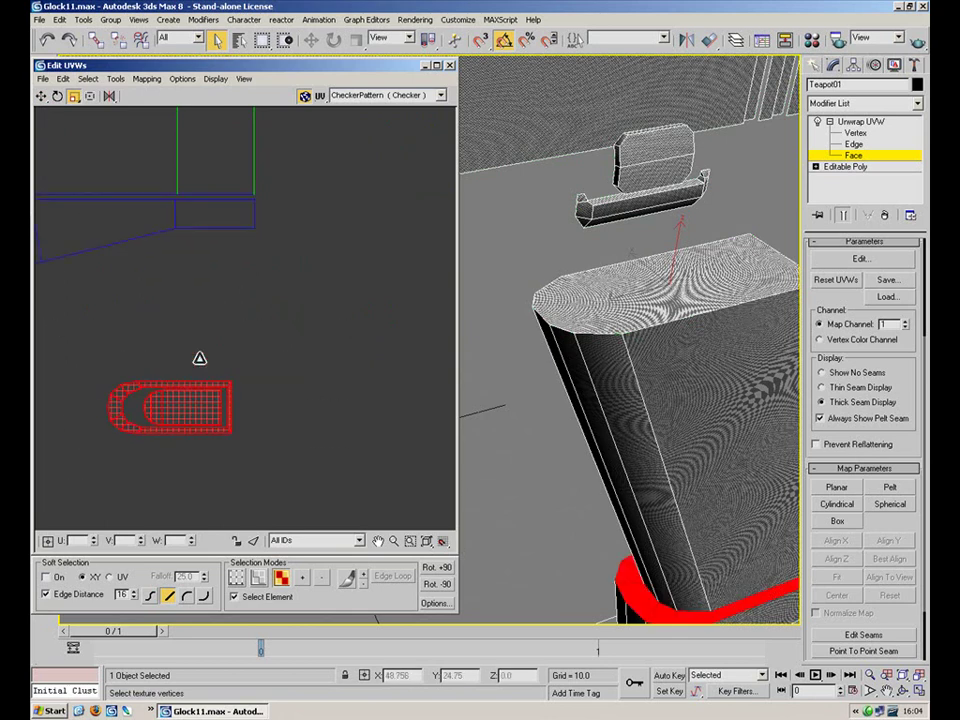
drag(189, 403, 199, 360)
click(41, 96)
drag(196, 411, 169, 300)
middle_drag(353, 328, 538, 508)
drag(352, 453, 385, 451)
click(393, 420)
Select all of the magazine's UV pieces and name the face selection set Clip
middle_drag(383, 355, 274, 403)
scroll(275, 402, down, 5)
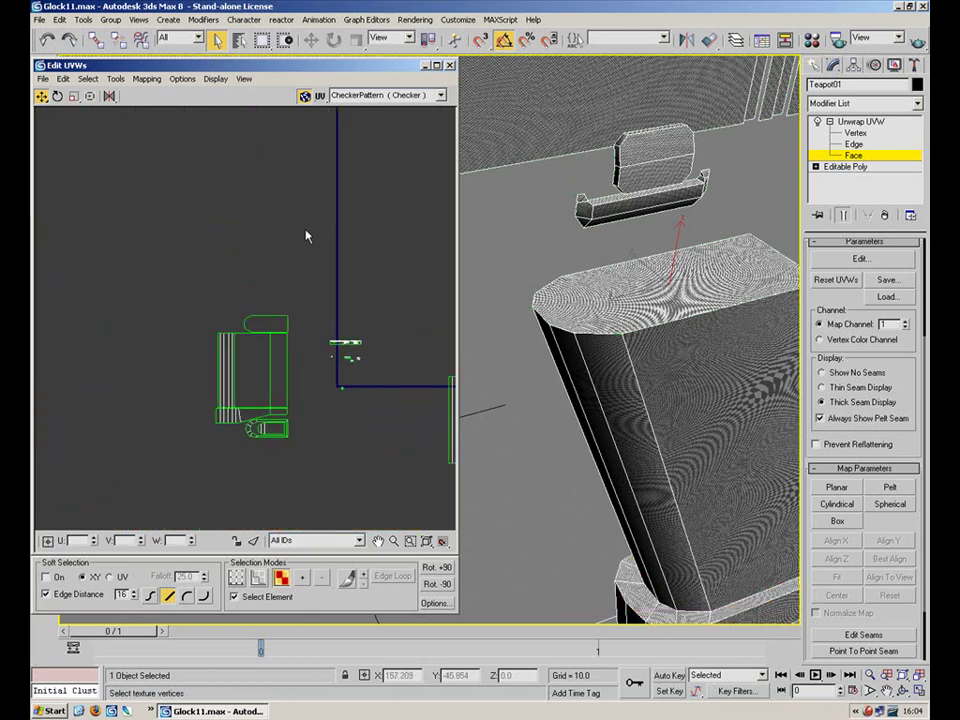
drag(213, 247, 313, 460)
click(626, 38)
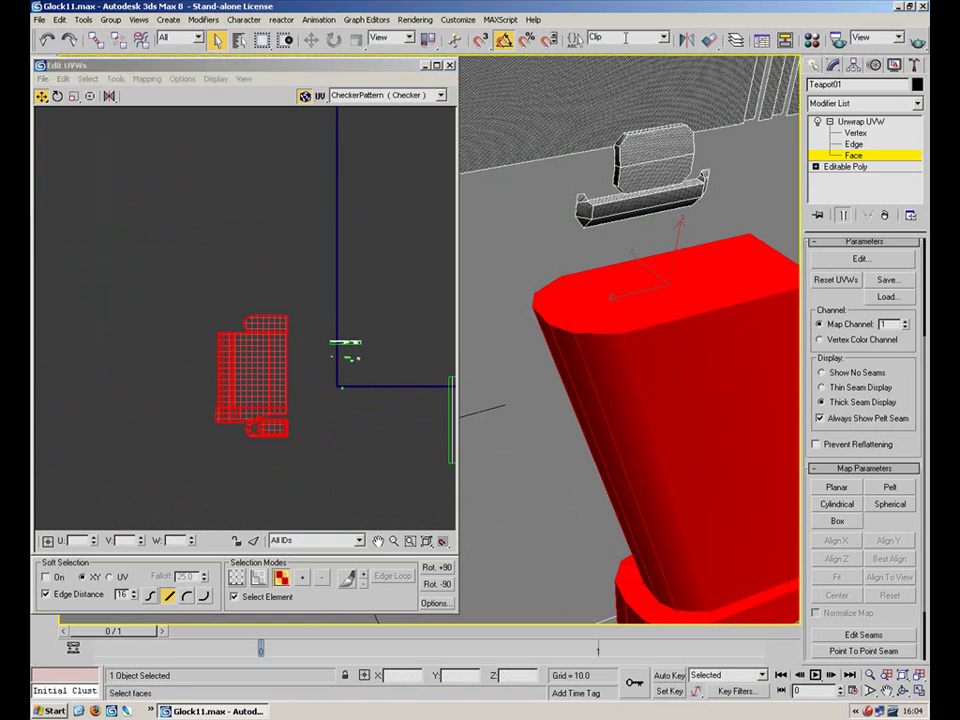
Scale the selected magazine UV pieces down together toward the size of the other parts' UV layout
middle_drag(331, 280, 194, 173)
scroll(161, 168, down, 1)
click(73, 96)
drag(161, 271, 127, 413)
drag(153, 289, 92, 444)
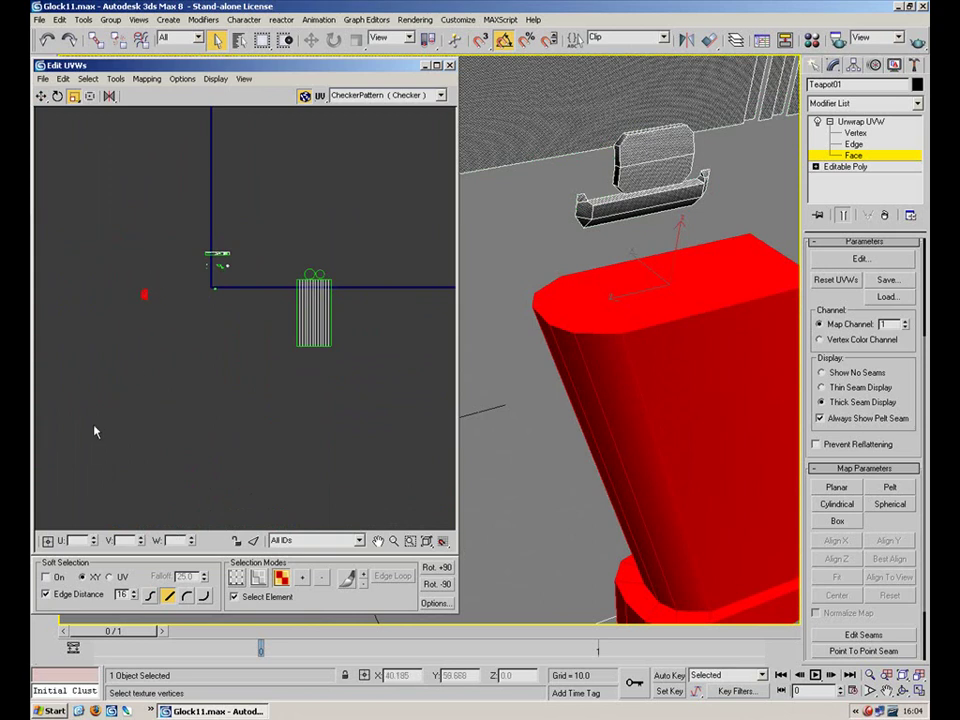
scroll(141, 308, up, 4)
middle_drag(161, 236, 237, 286)
scroll(252, 283, up, 1)
drag(217, 334, 200, 387)
Move the magazine's UV pieces near the UV square's lower-left corner, beside the other parts' layout, and deselect them
click(41, 97)
drag(219, 335, 425, 330)
middle_drag(329, 309, 130, 296)
scroll(220, 332, up, 4)
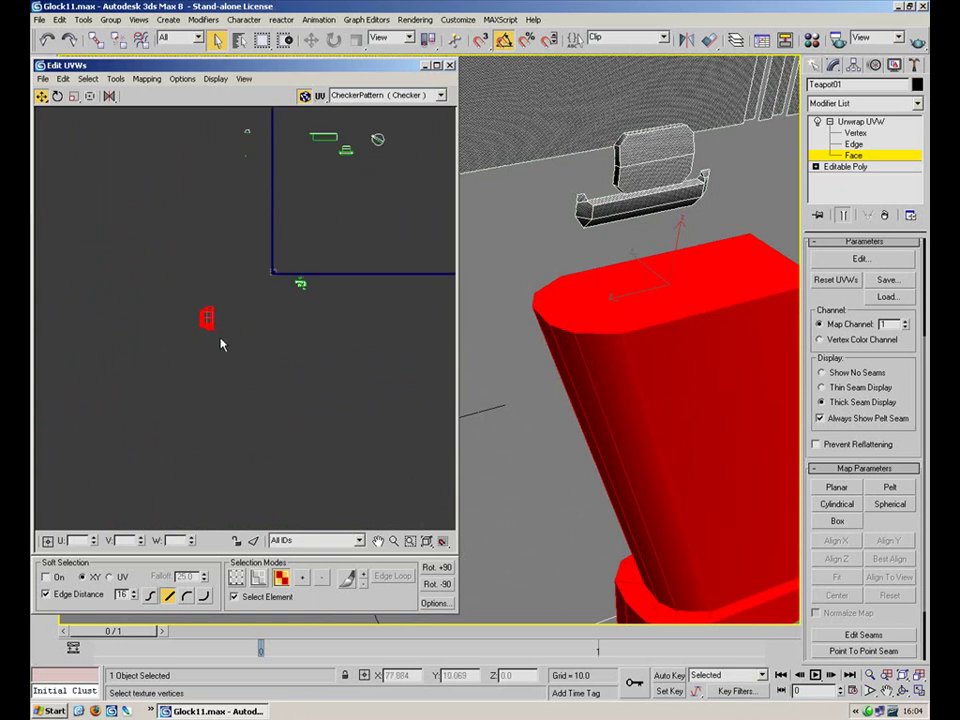
drag(197, 307, 297, 323)
click(74, 97)
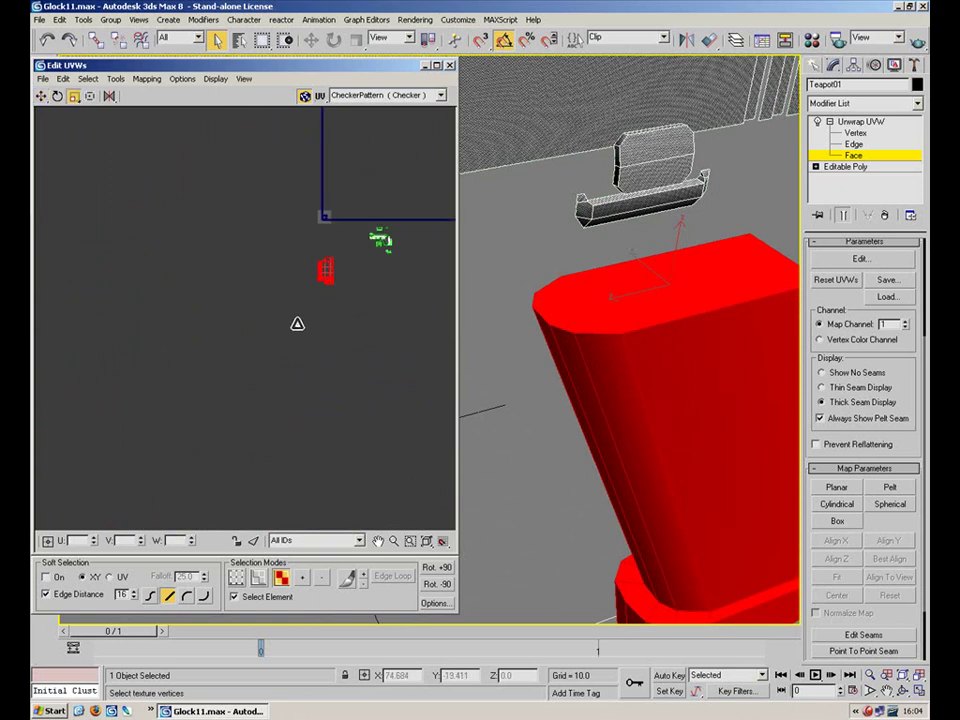
click(362, 315)
click(868, 711)
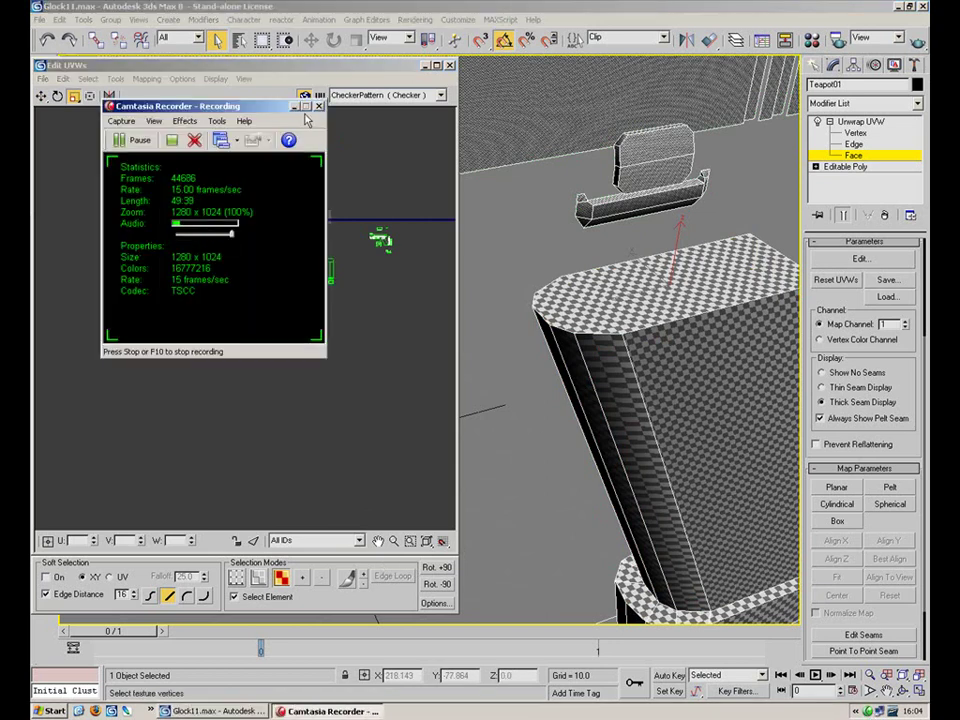
click(297, 107)
Select the magazine's UV pieces and move them next to the pistol's main UV layout
scroll(349, 290, up, 3)
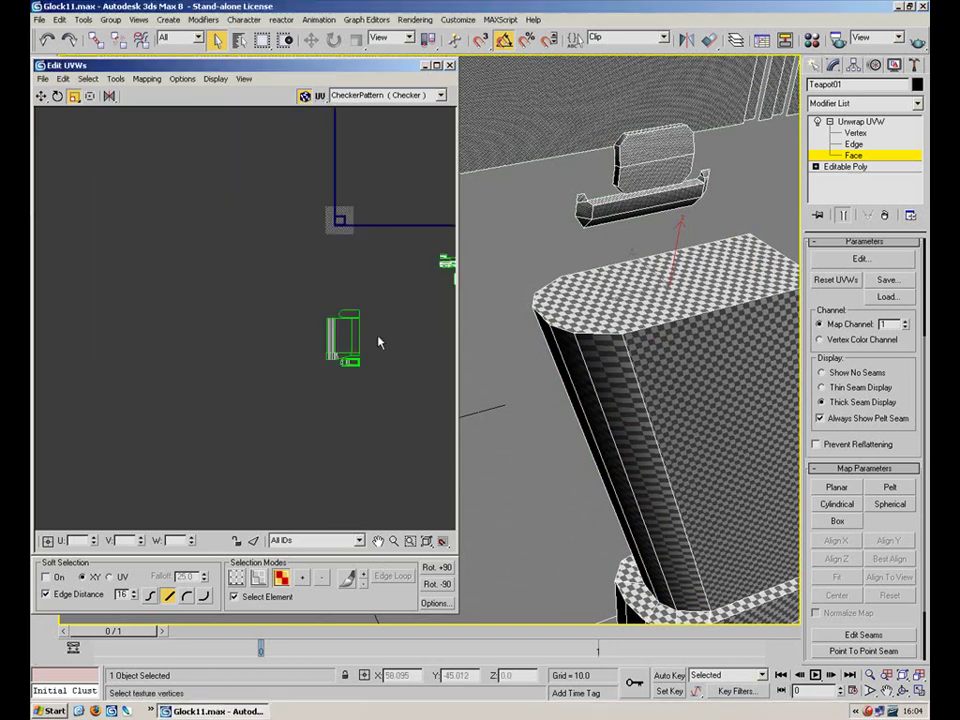
click(332, 340)
scroll(370, 284, up, 2)
click(41, 95)
middle_drag(268, 273, 82, 315)
drag(151, 366, 233, 302)
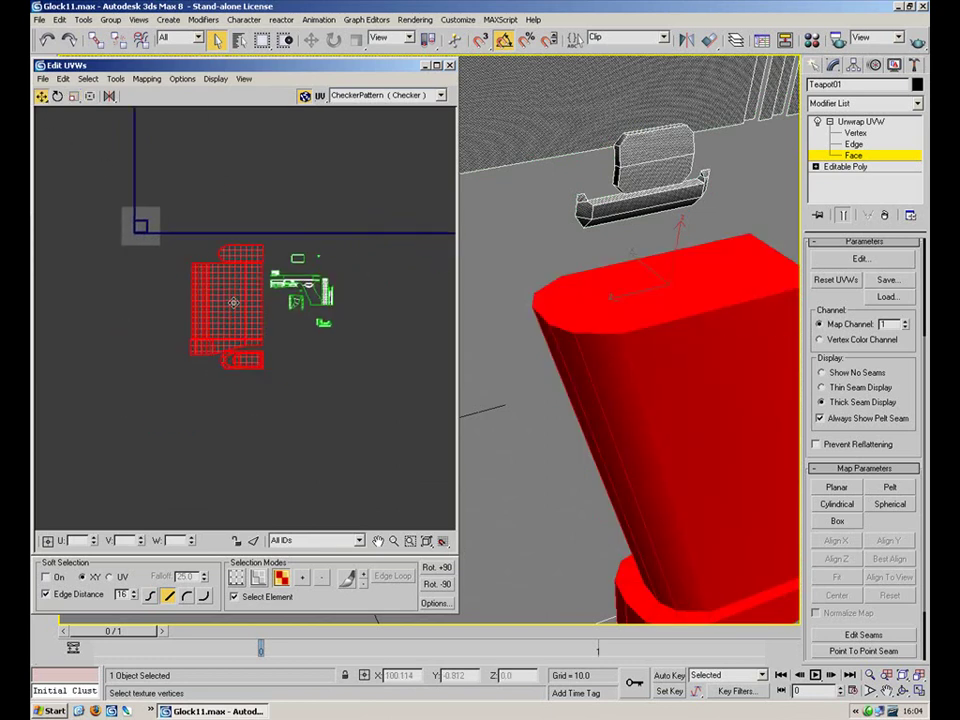
Scale the magazine's UV pieces down further to bring their checker size closer to the other parts, then deselect them
click(73, 95)
drag(189, 227, 189, 416)
click(177, 208)
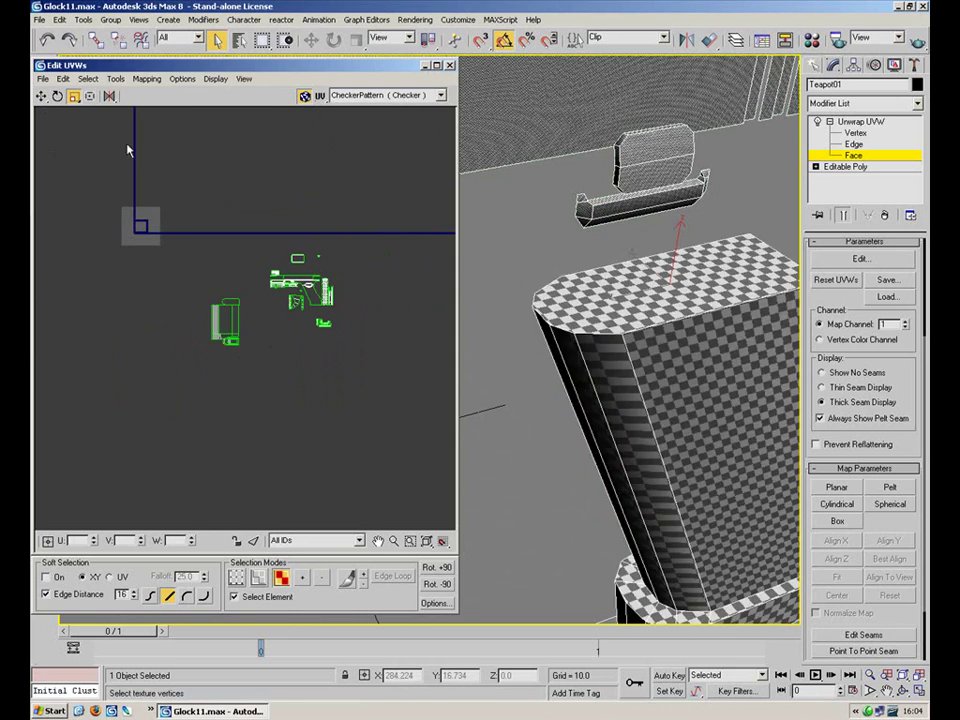
Move the magazine's UV pieces up against the slide and frame layout, on its muzzle side
click(227, 305)
scroll(227, 305, up, 3)
middle_drag(289, 292, 206, 295)
click(41, 95)
drag(145, 354, 223, 278)
click(308, 298)
Reselect all magazine UV pieces and fine-tune their position, leaving a small gap to the slide and frame pieces
middle_drag(373, 262, 313, 294)
middle_drag(226, 254, 229, 254)
drag(76, 195, 219, 430)
drag(176, 309, 124, 297)
middle_drag(292, 312, 255, 324)
drag(161, 321, 172, 319)
click(221, 345)
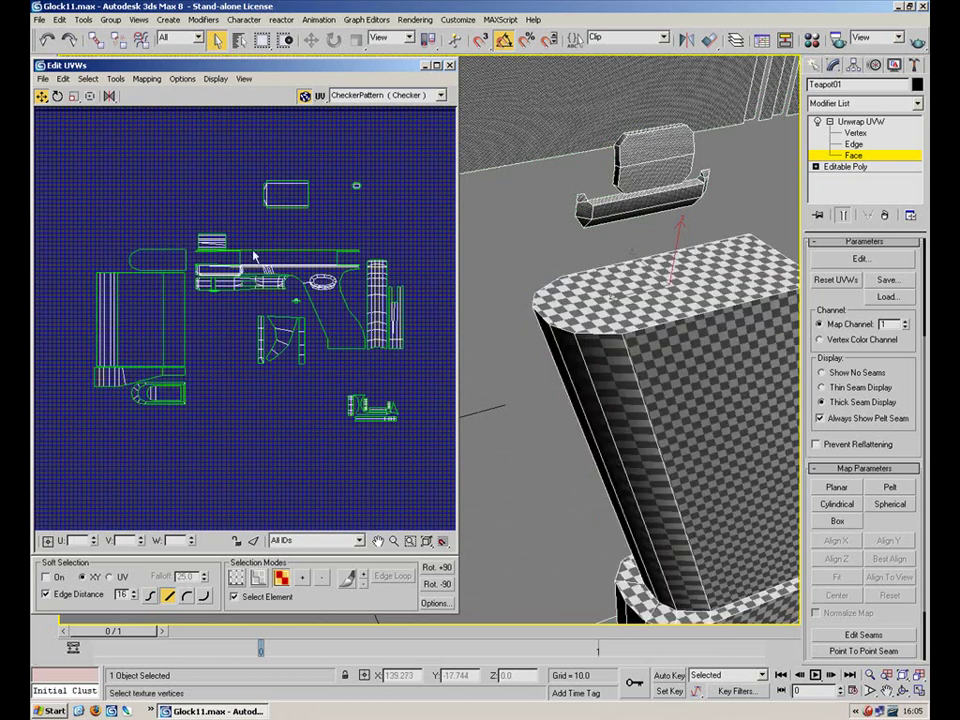
Review the whole UV layout, checking how the magazine pieces sit among the other parts' pieces
middle_drag(253, 257, 242, 317)
drag(168, 480, 188, 497)
click(251, 488)
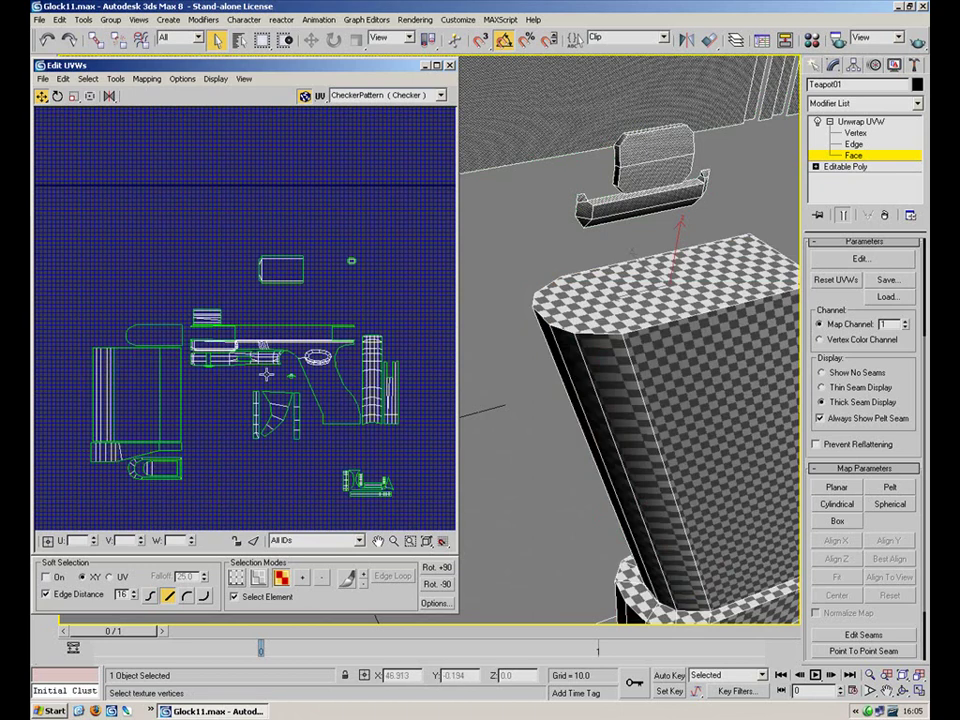
middle_drag(277, 290, 315, 445)
scroll(315, 445, down, 3)
scroll(299, 287, down, 5)
middle_drag(328, 268, 257, 456)
drag(364, 231, 103, 467)
click(347, 456)
middle_drag(347, 430, 345, 251)
scroll(340, 258, up, 5)
middle_drag(166, 420, 246, 388)
scroll(226, 388, up, 4)
middle_drag(301, 250, 267, 306)
scroll(267, 304, up, 2)
scroll(296, 300, up, 3)
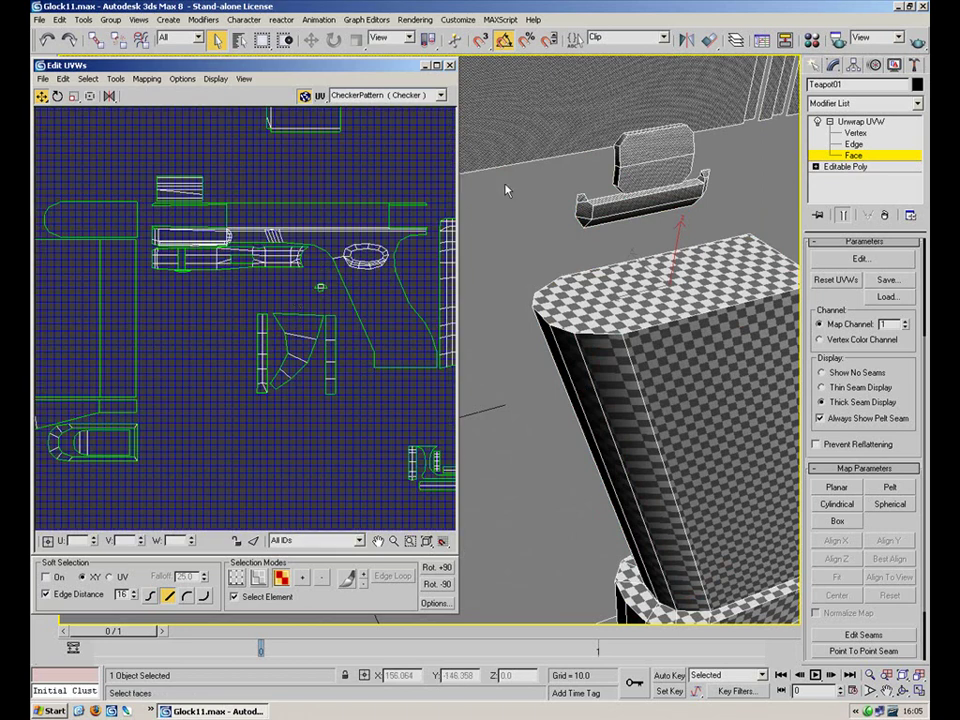
Inspect the magazine body's UV piece up close and match it to its faces on the model
middle_drag(368, 247, 366, 306)
scroll(317, 396, up, 6)
click(222, 347)
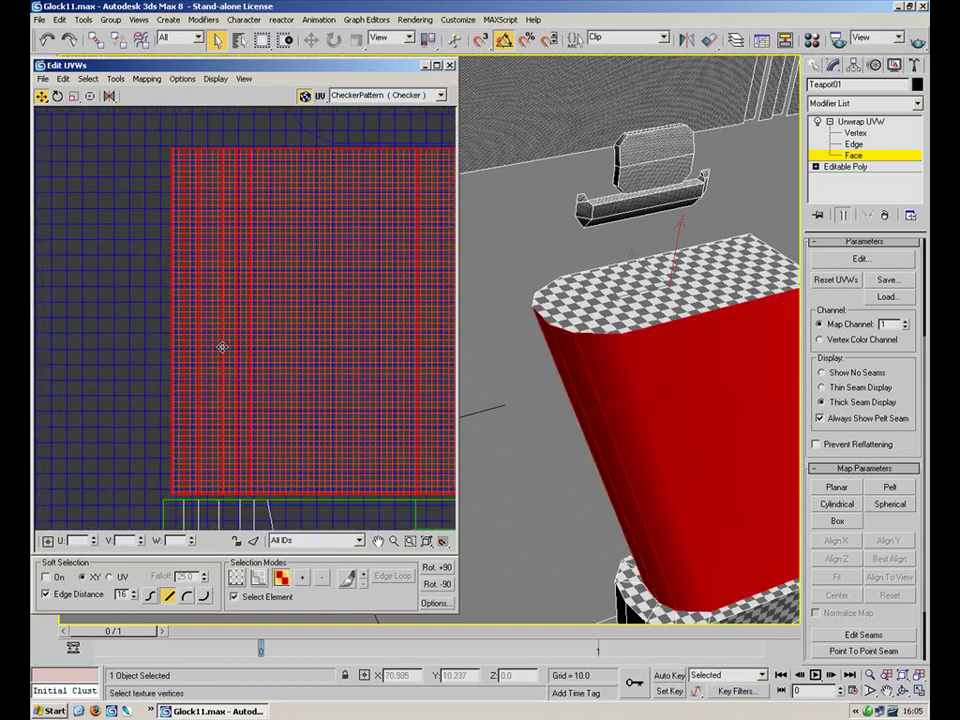
click(235, 146)
Leave face editing with the model deselected and save the scene as Glock12.max
click(861, 156)
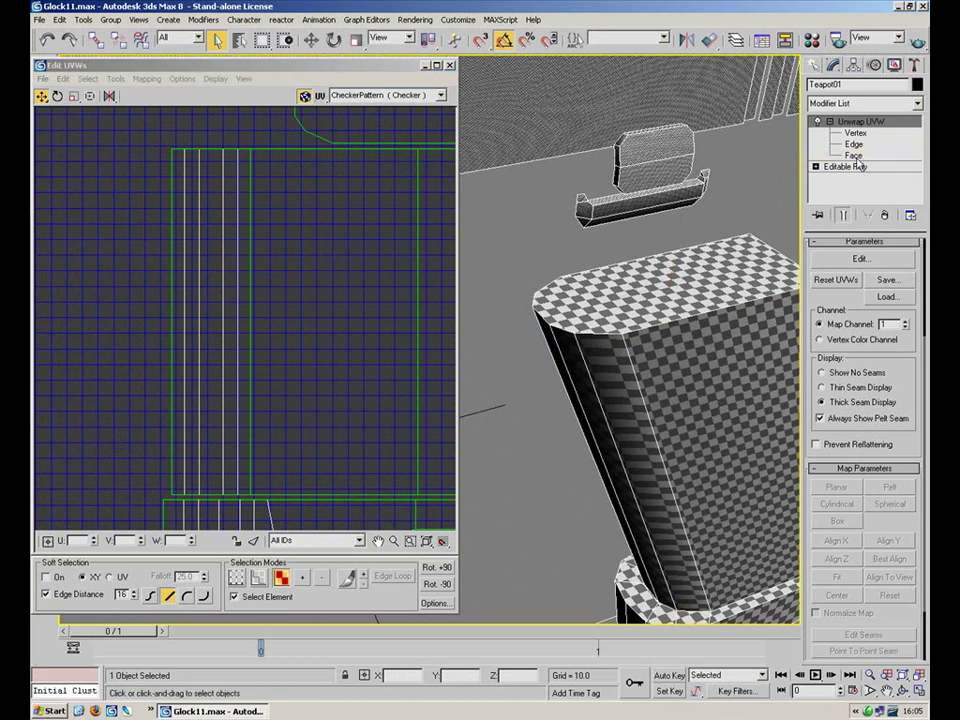
click(690, 228)
alt+middle_drag(565, 397, 549, 371)
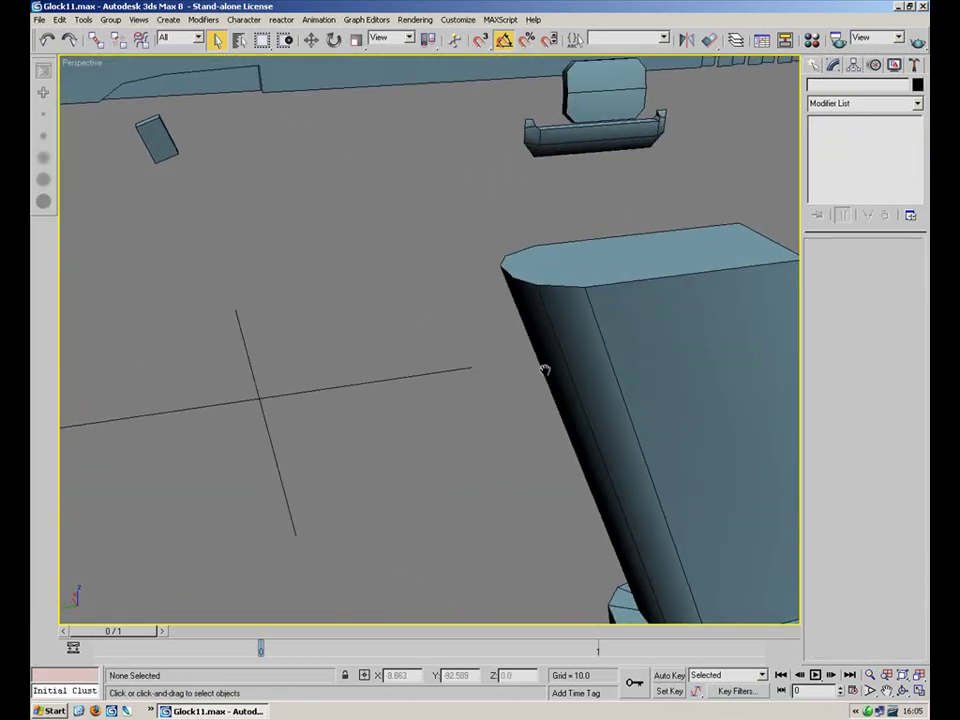
scroll(541, 366, down, 5)
key(ctrl+s)
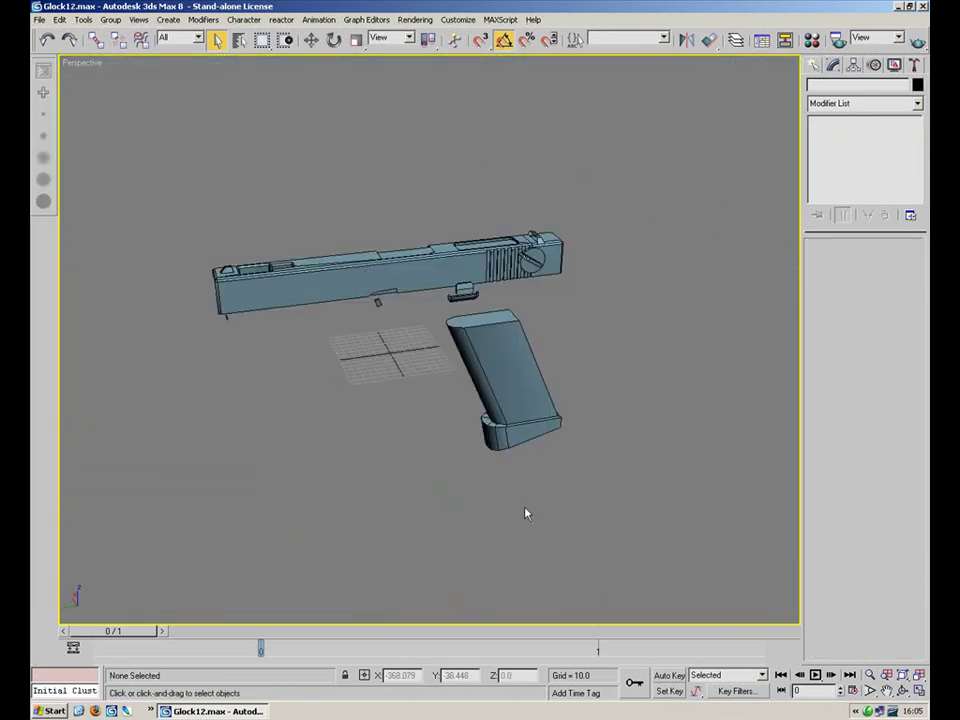